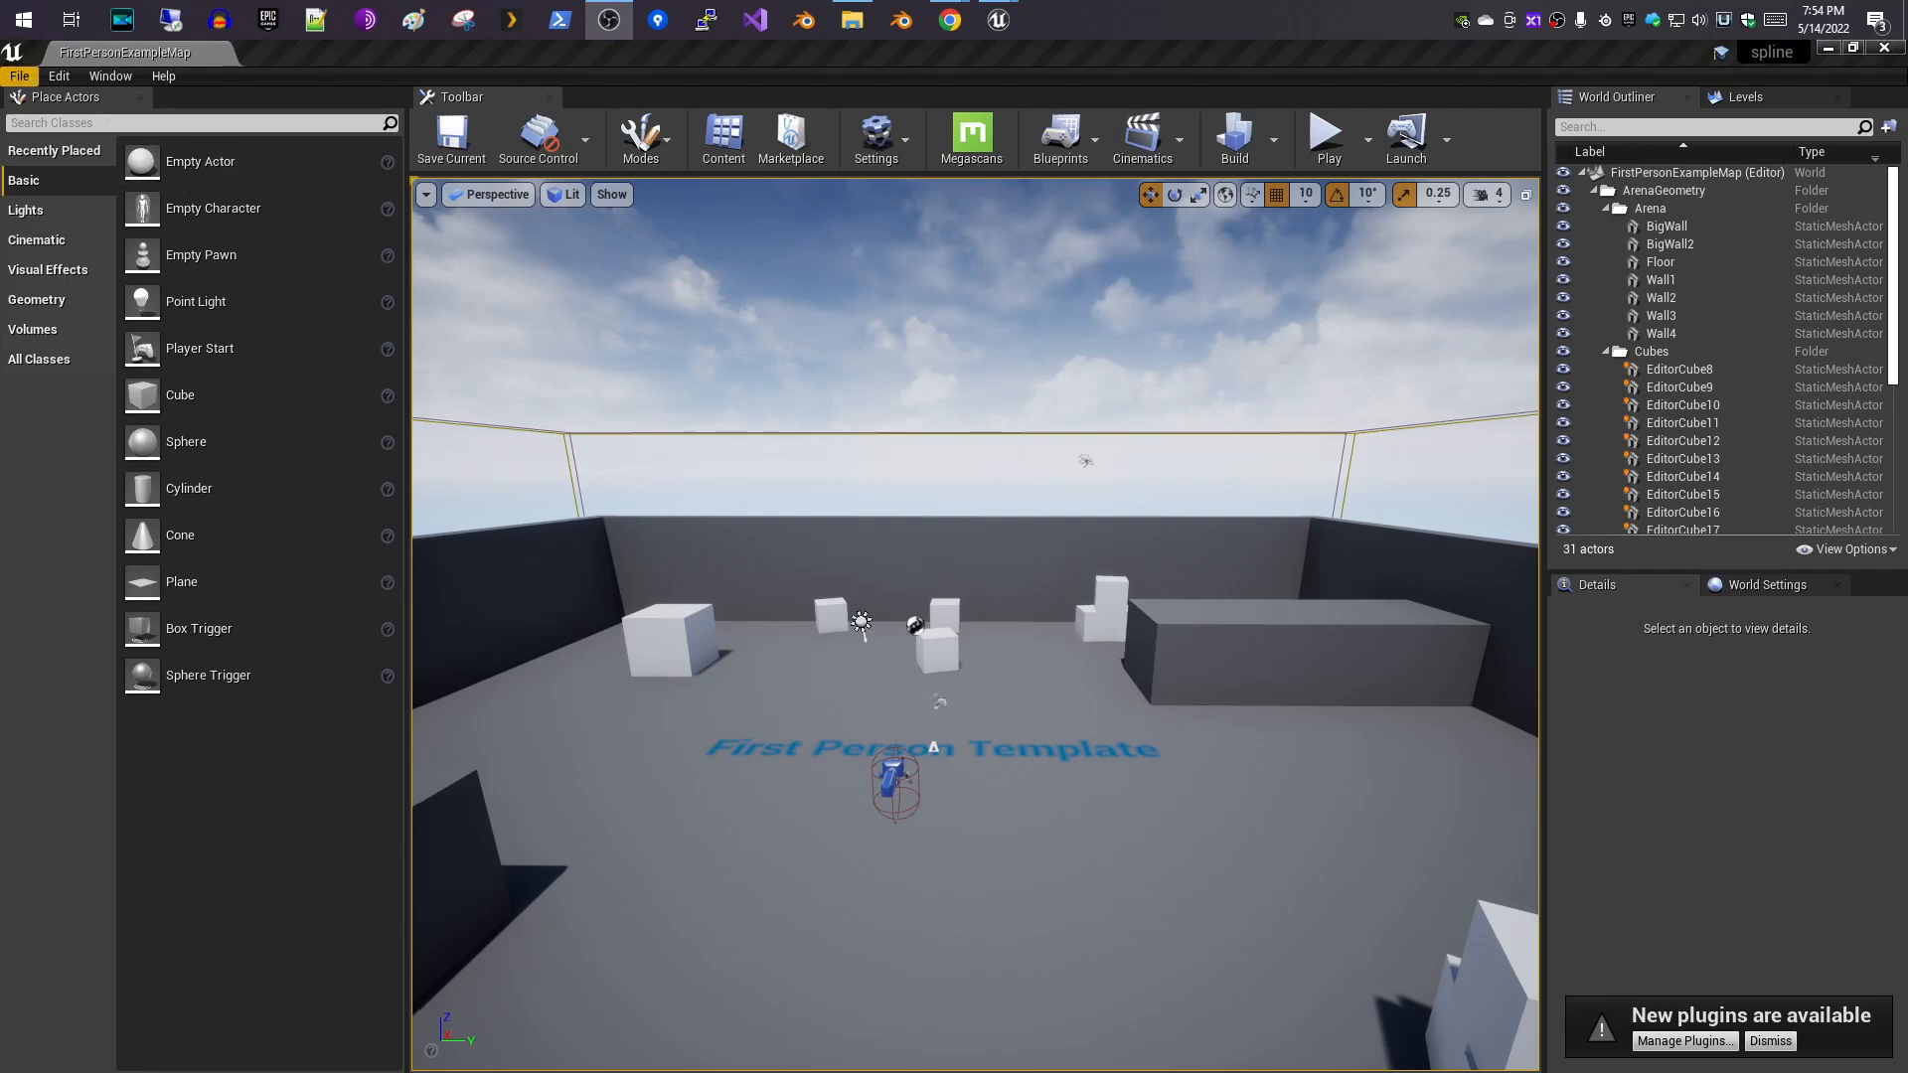
- Start a new C++ class for the project with Actor as its parent class
click(33, 81)
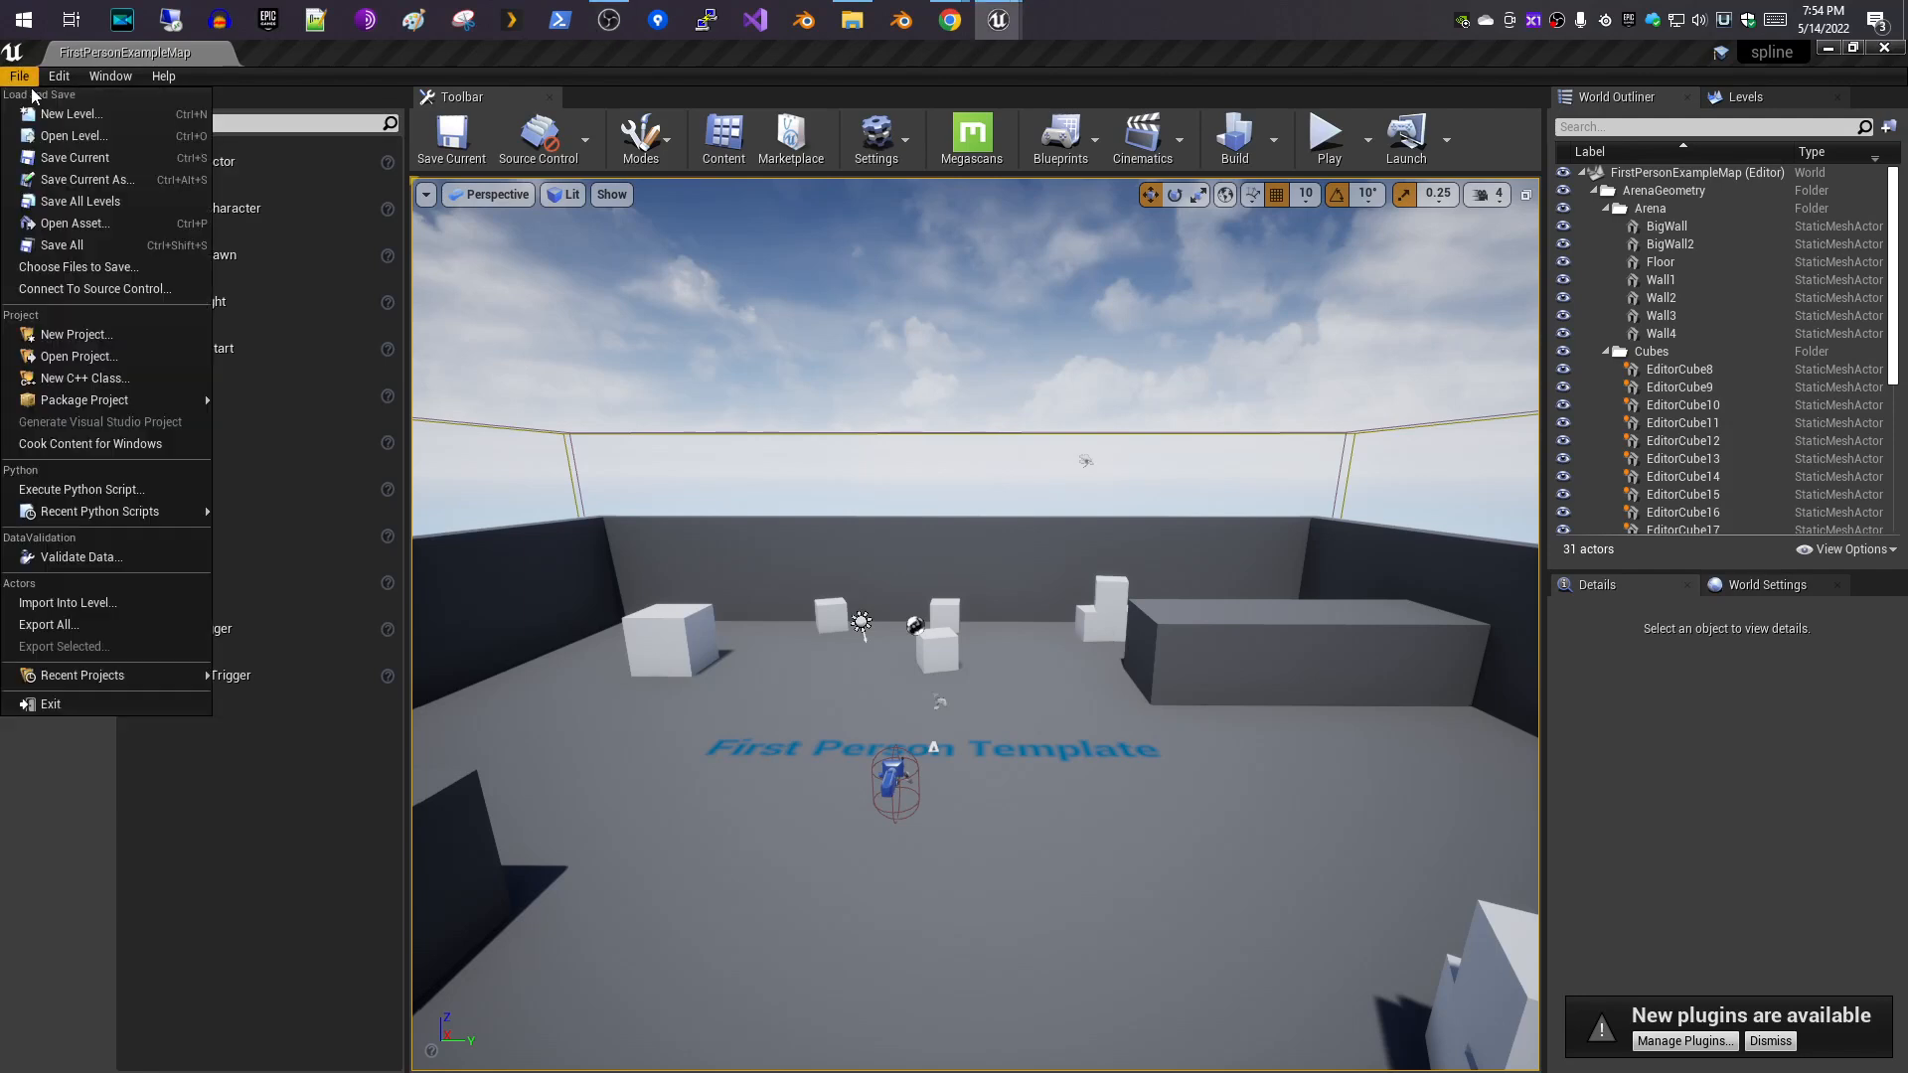
click(109, 377)
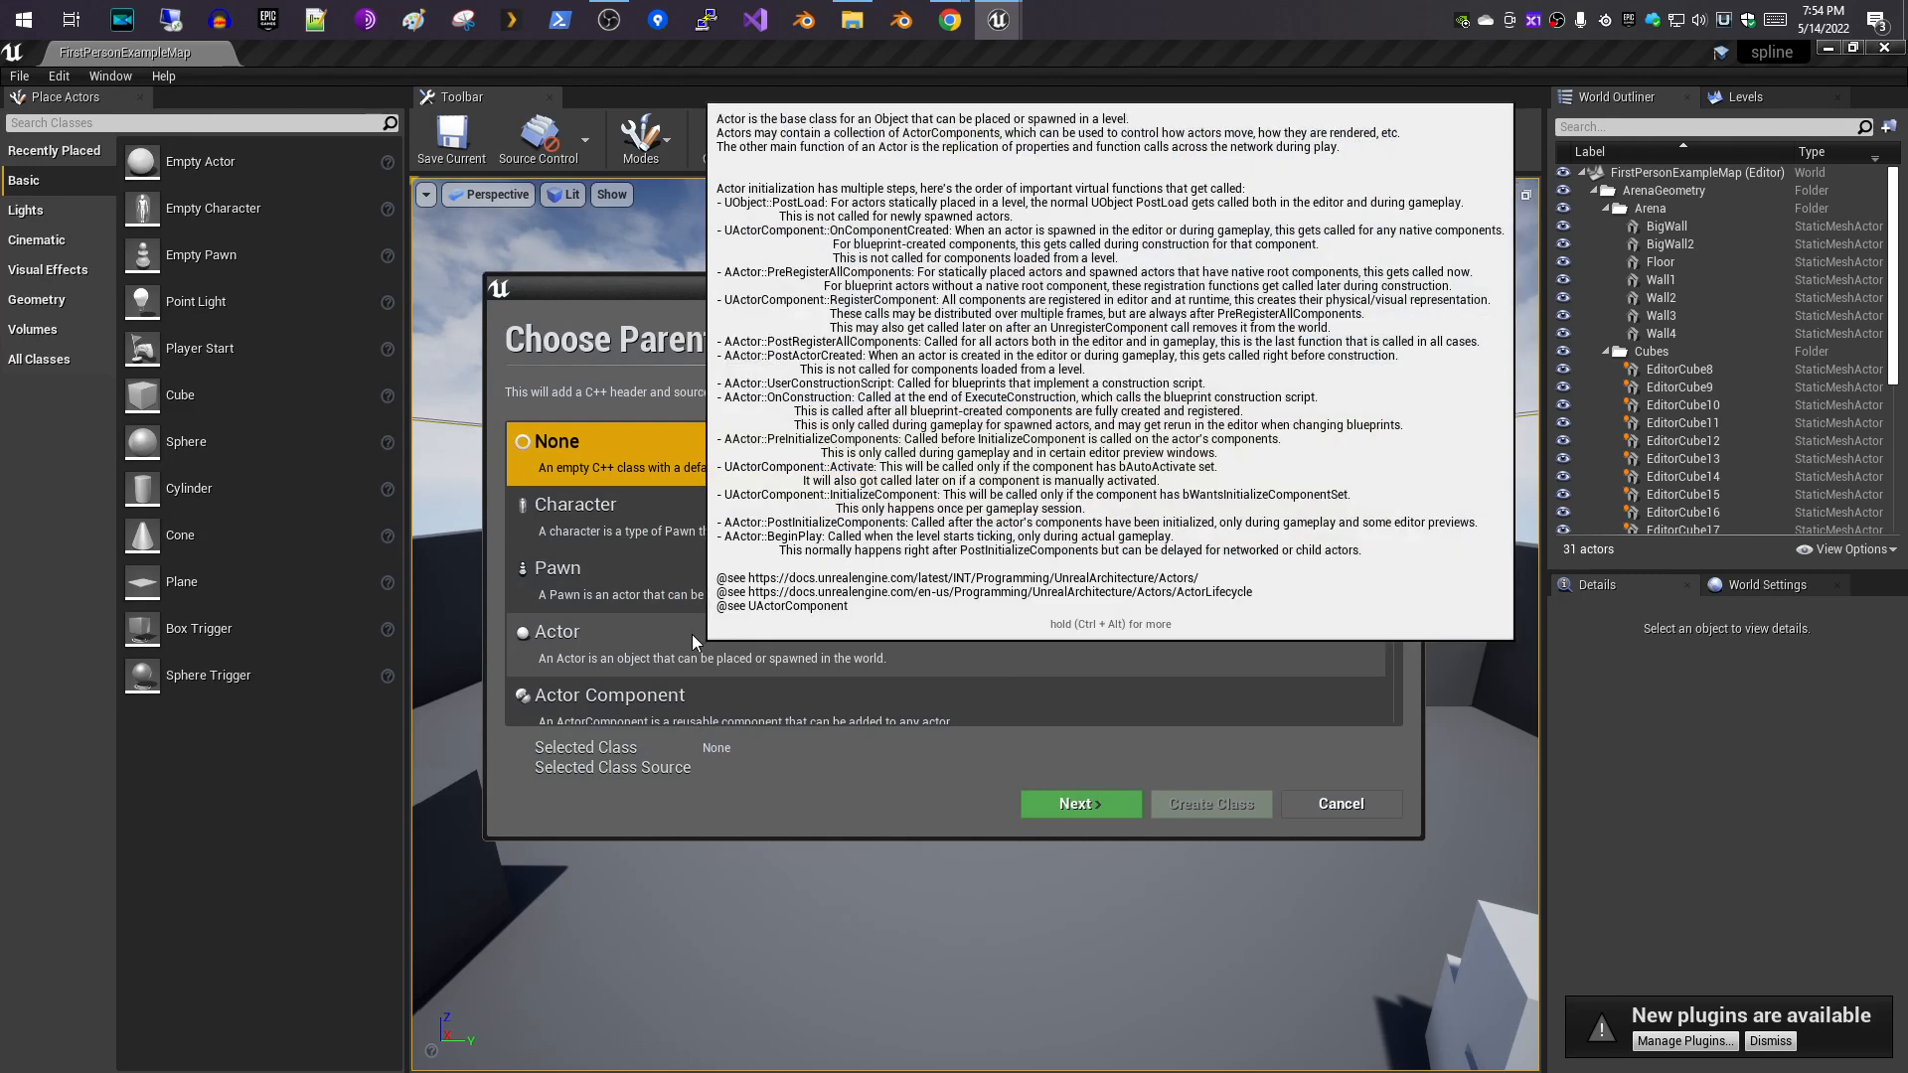
click(685, 633)
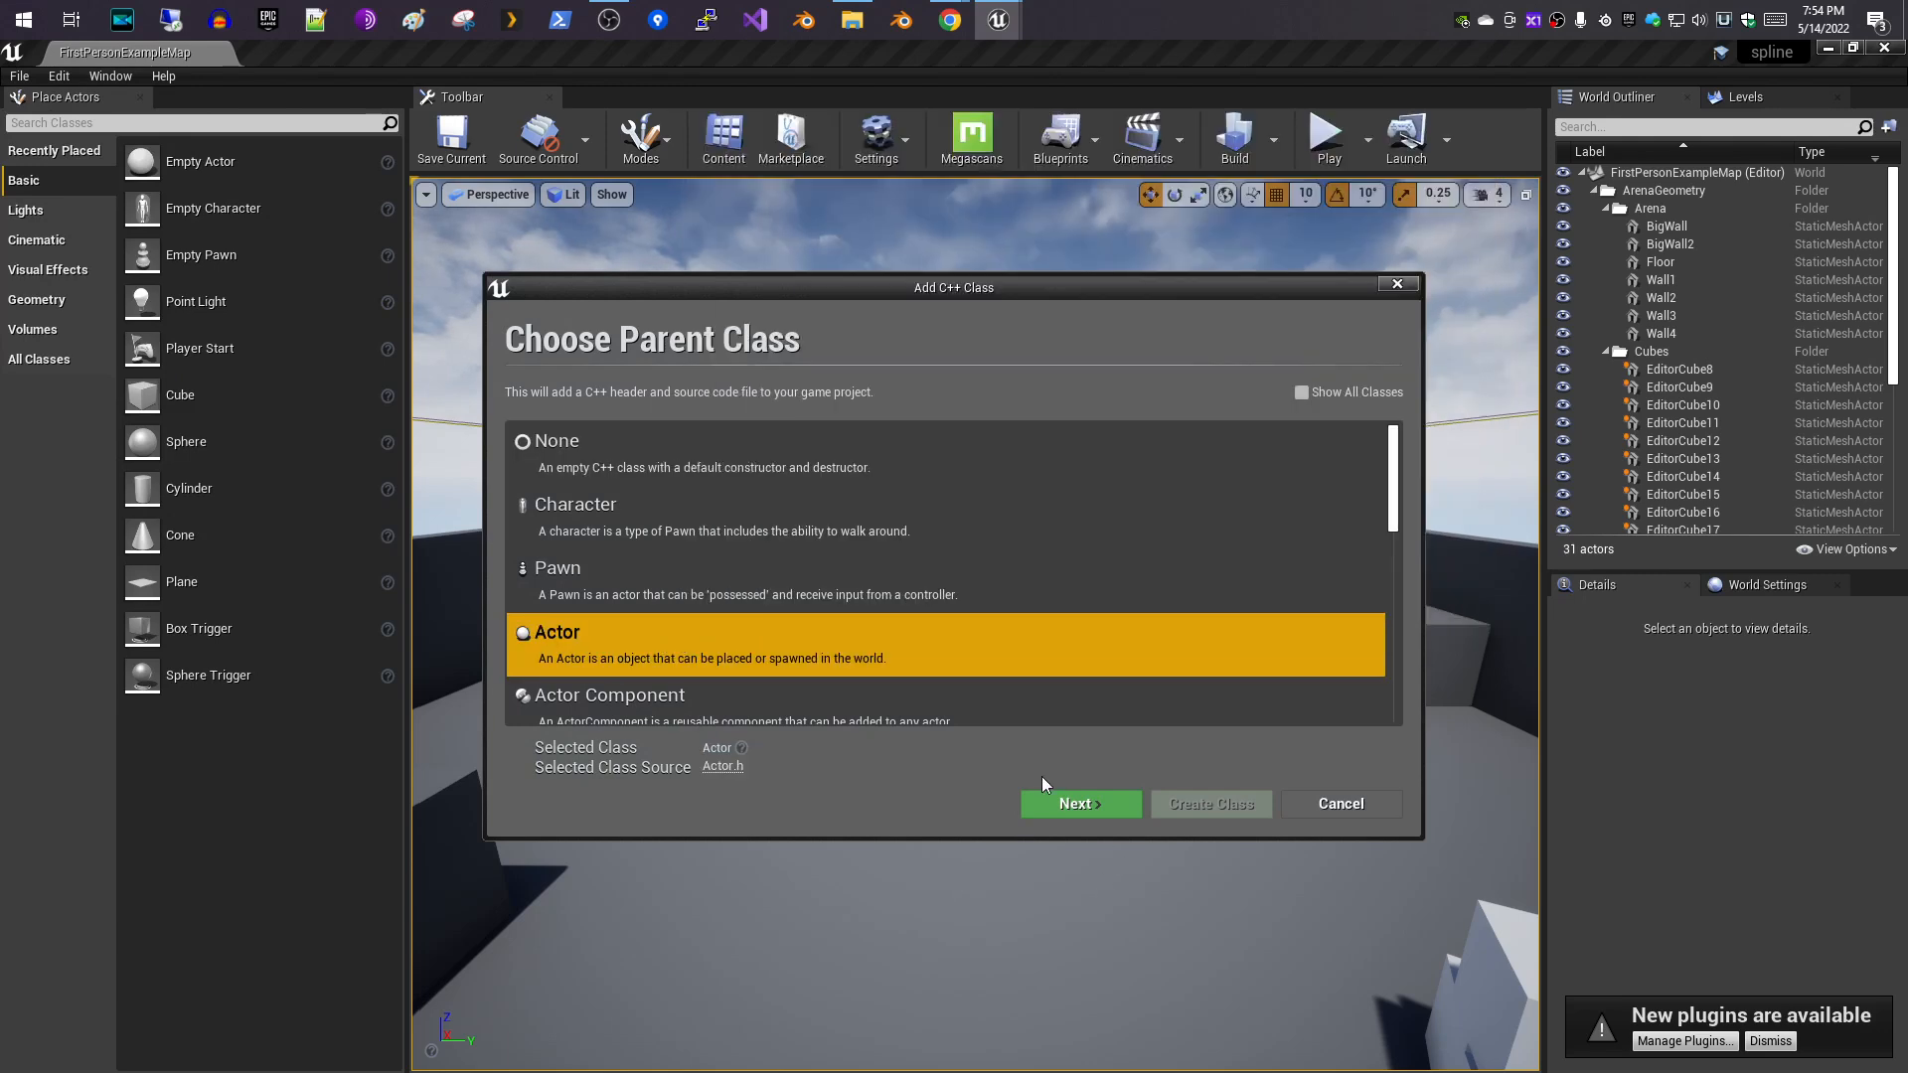
click(1073, 803)
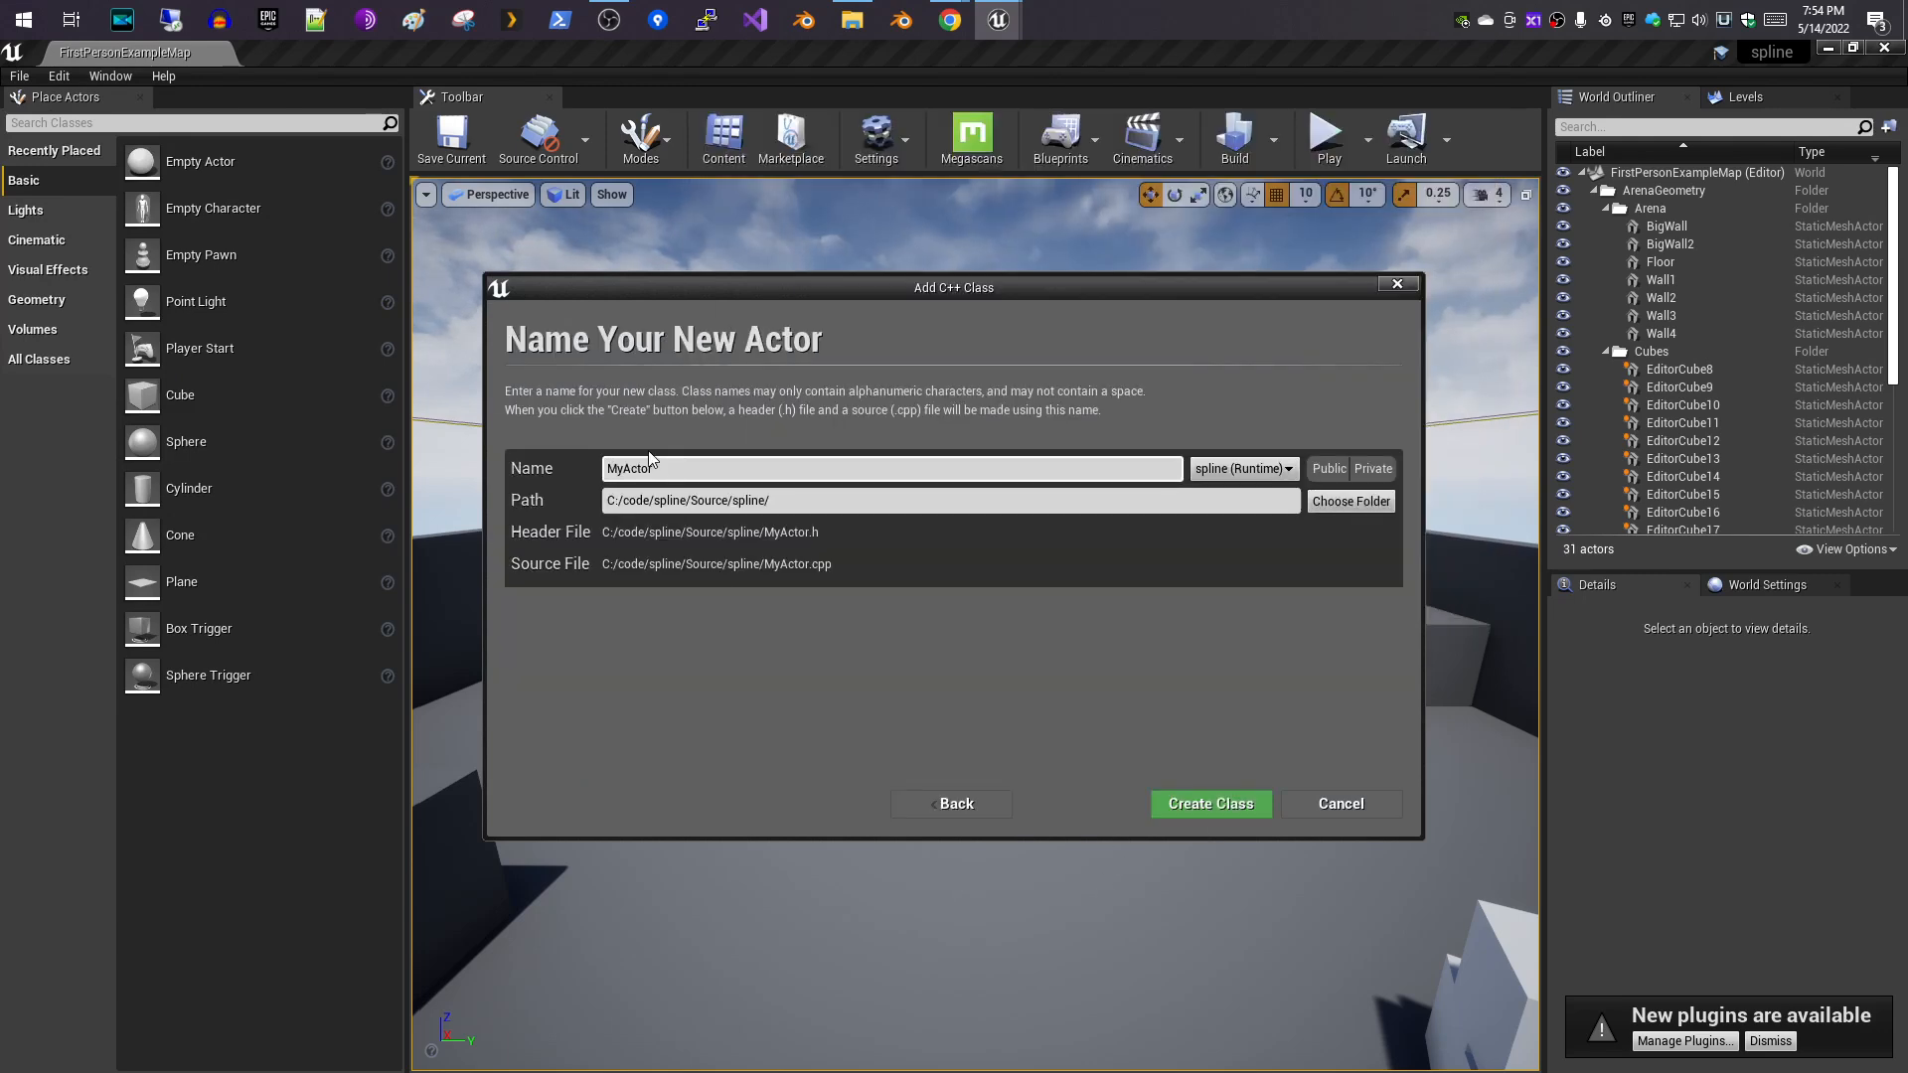
- Name the new actor class SplineGenerator and create it
drag(658, 473, 462, 492)
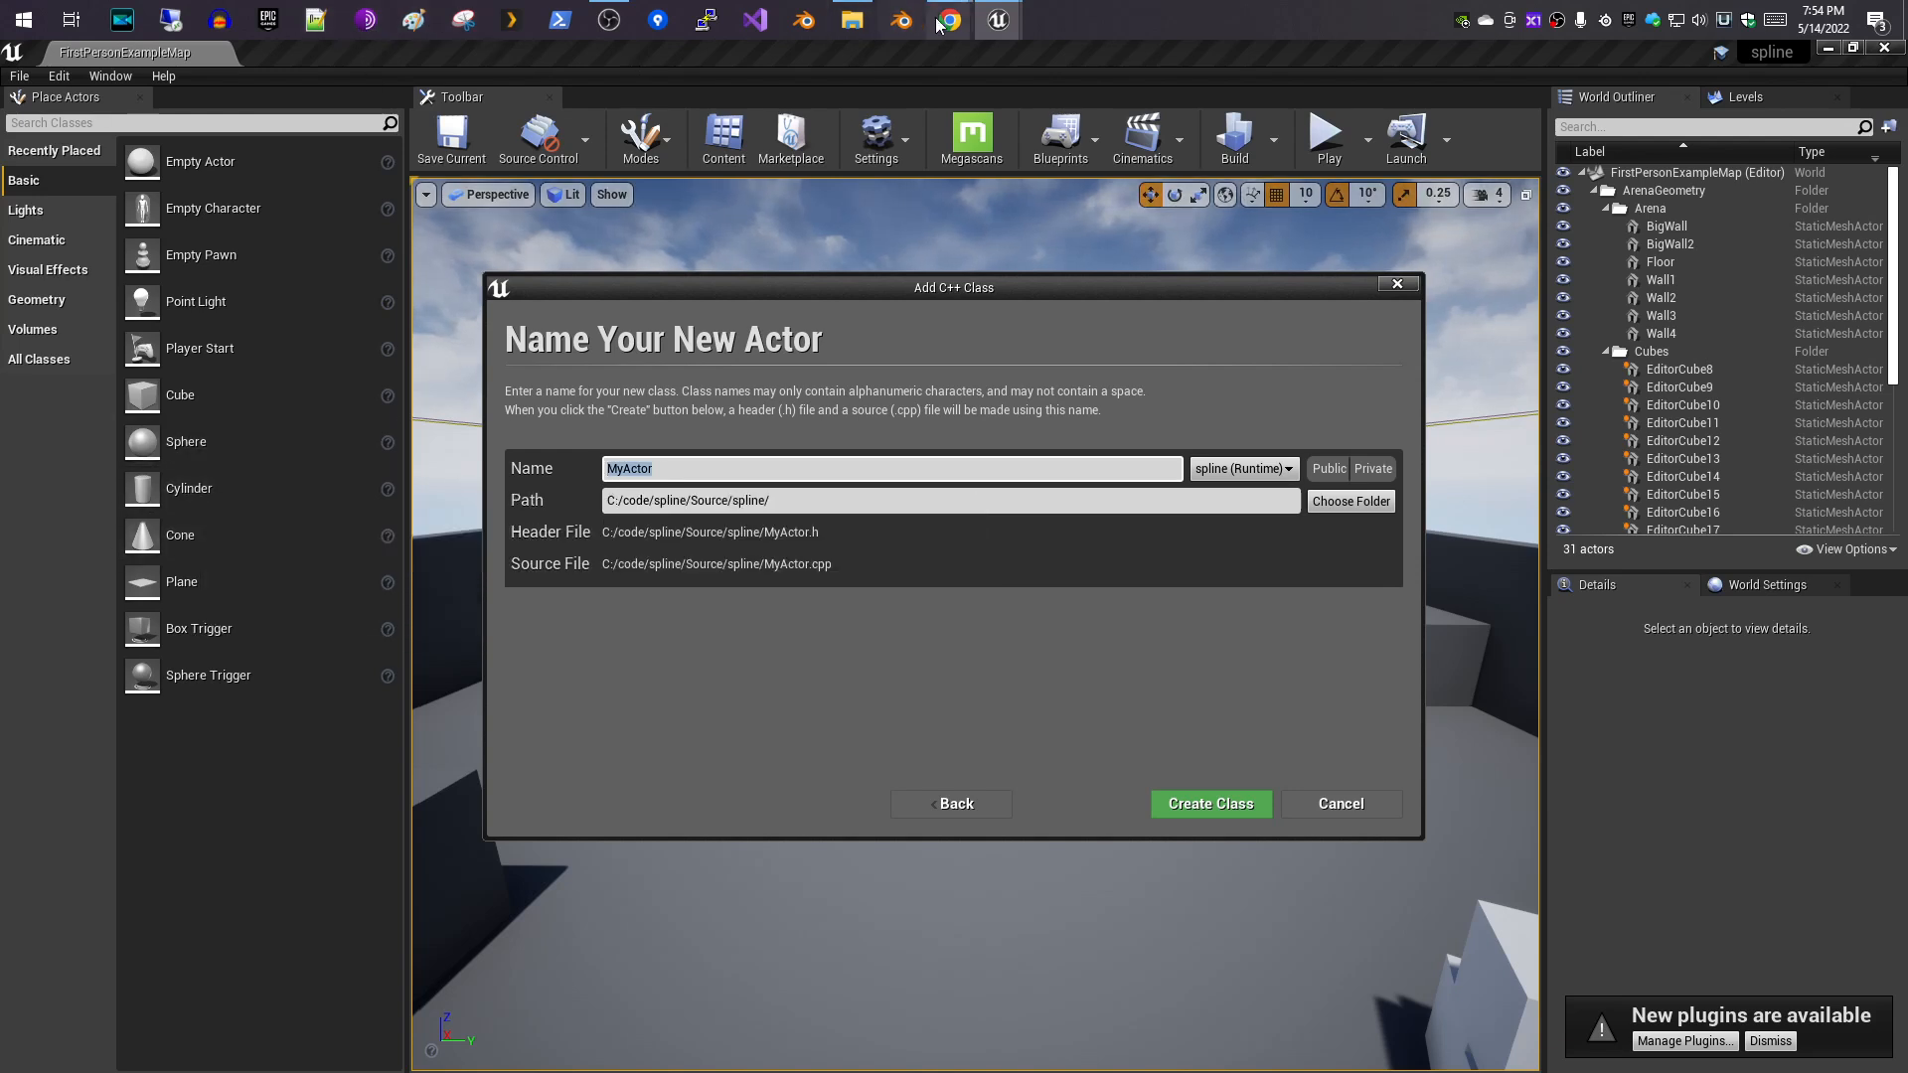
mouse_move(961, 26)
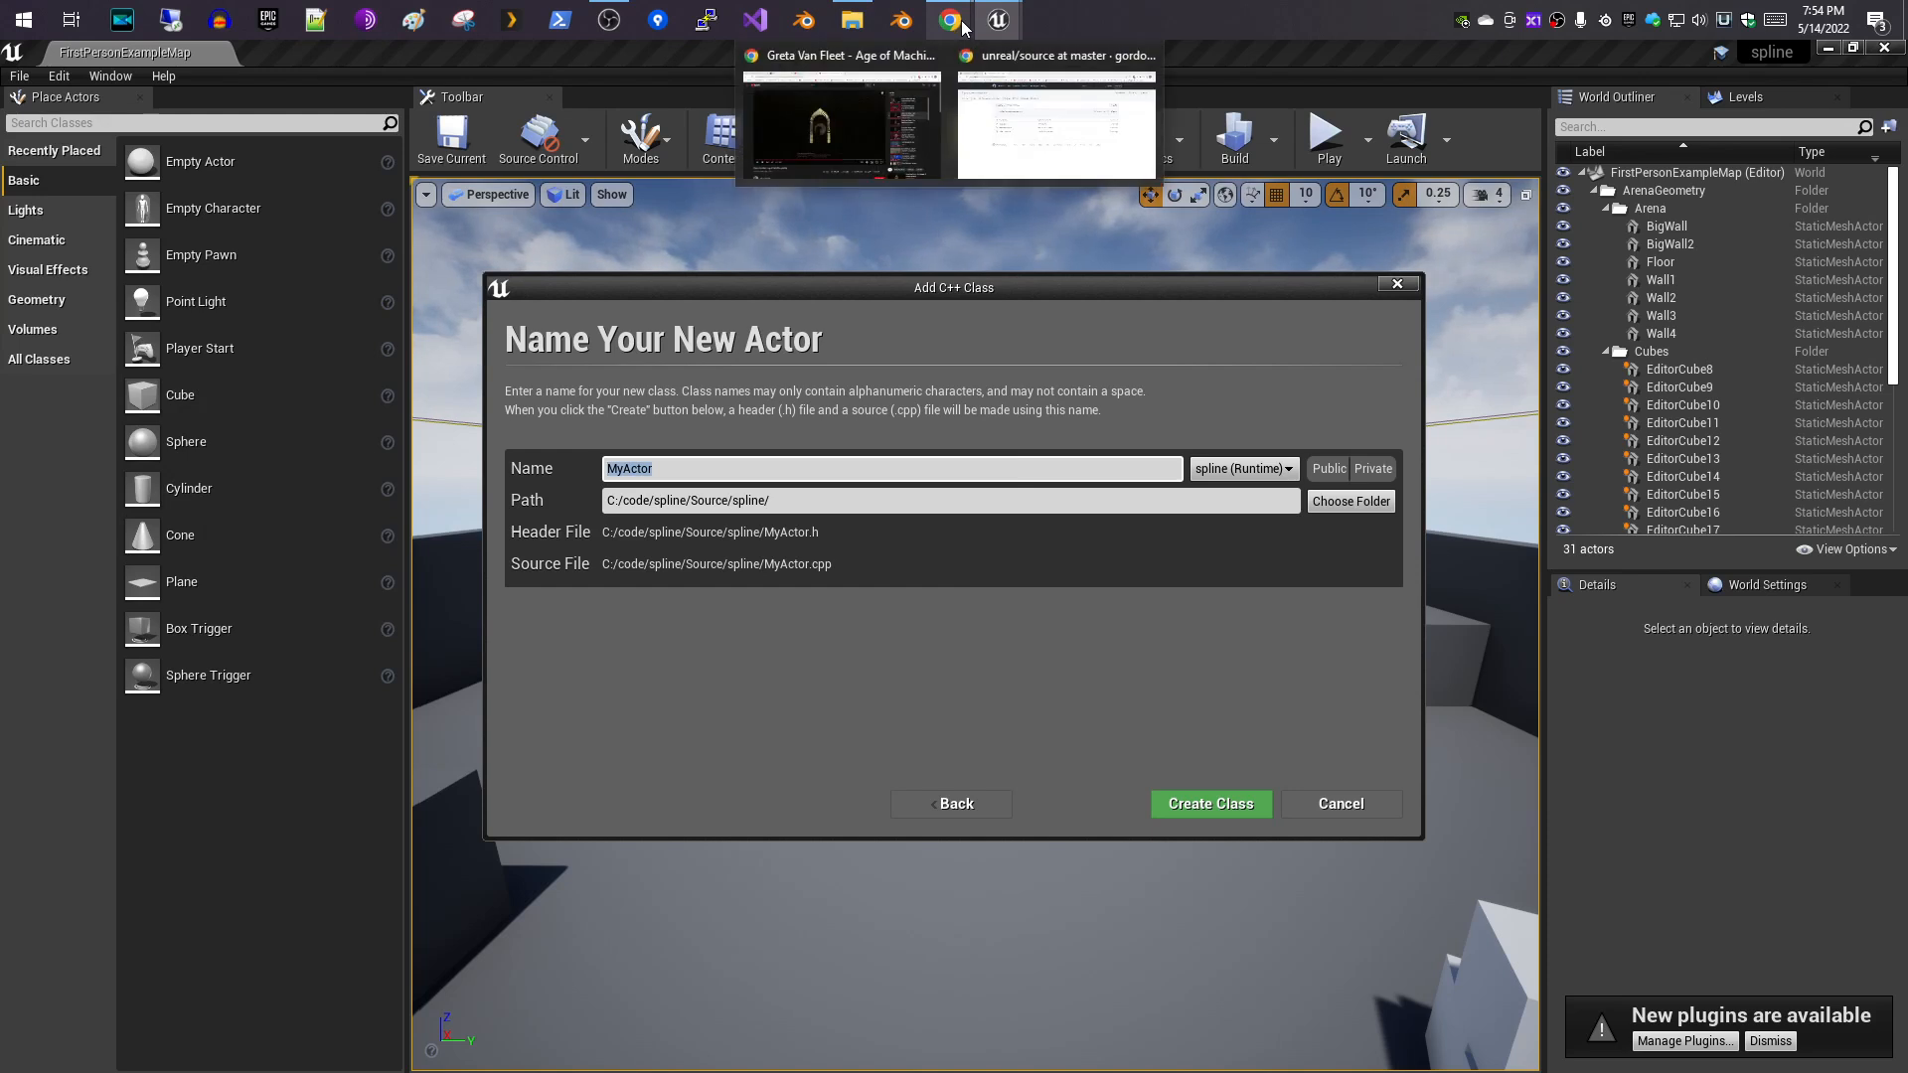
mouse_move(1014, 93)
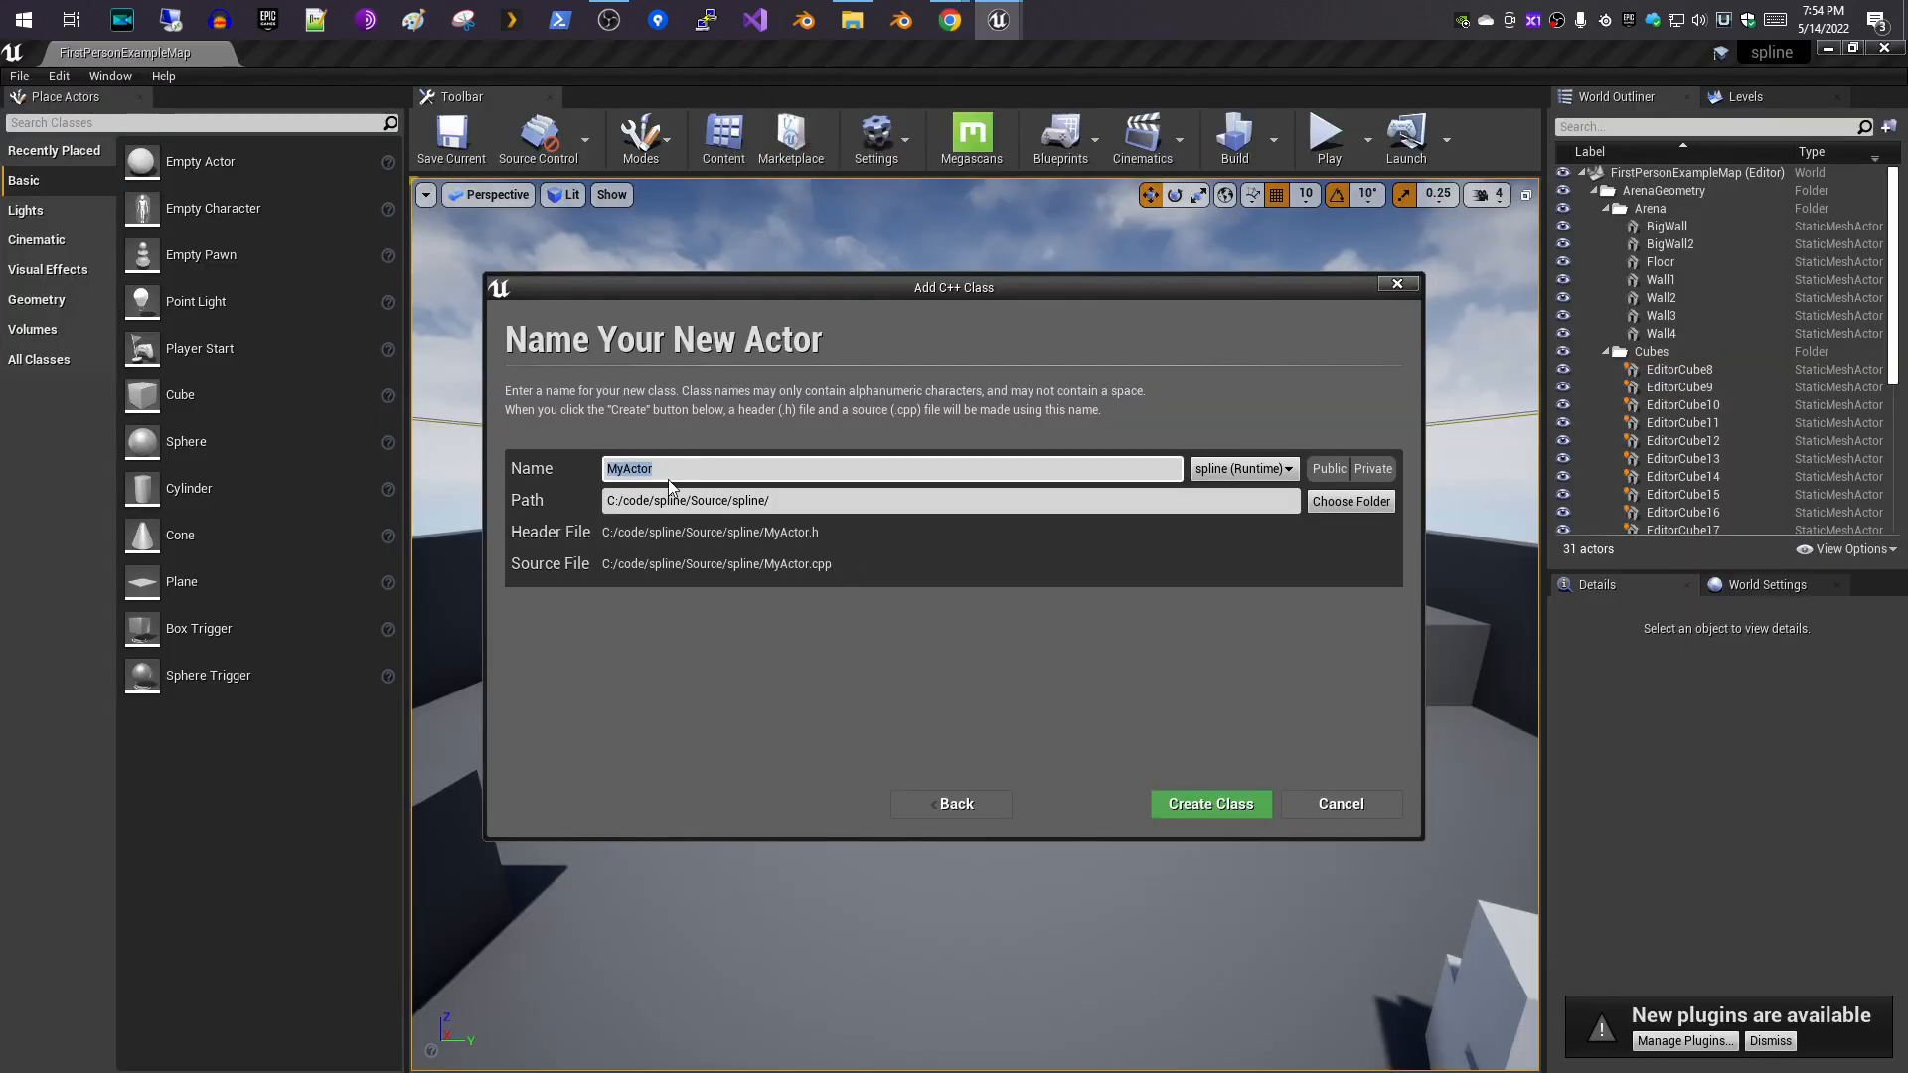
key(Caps_Lock)
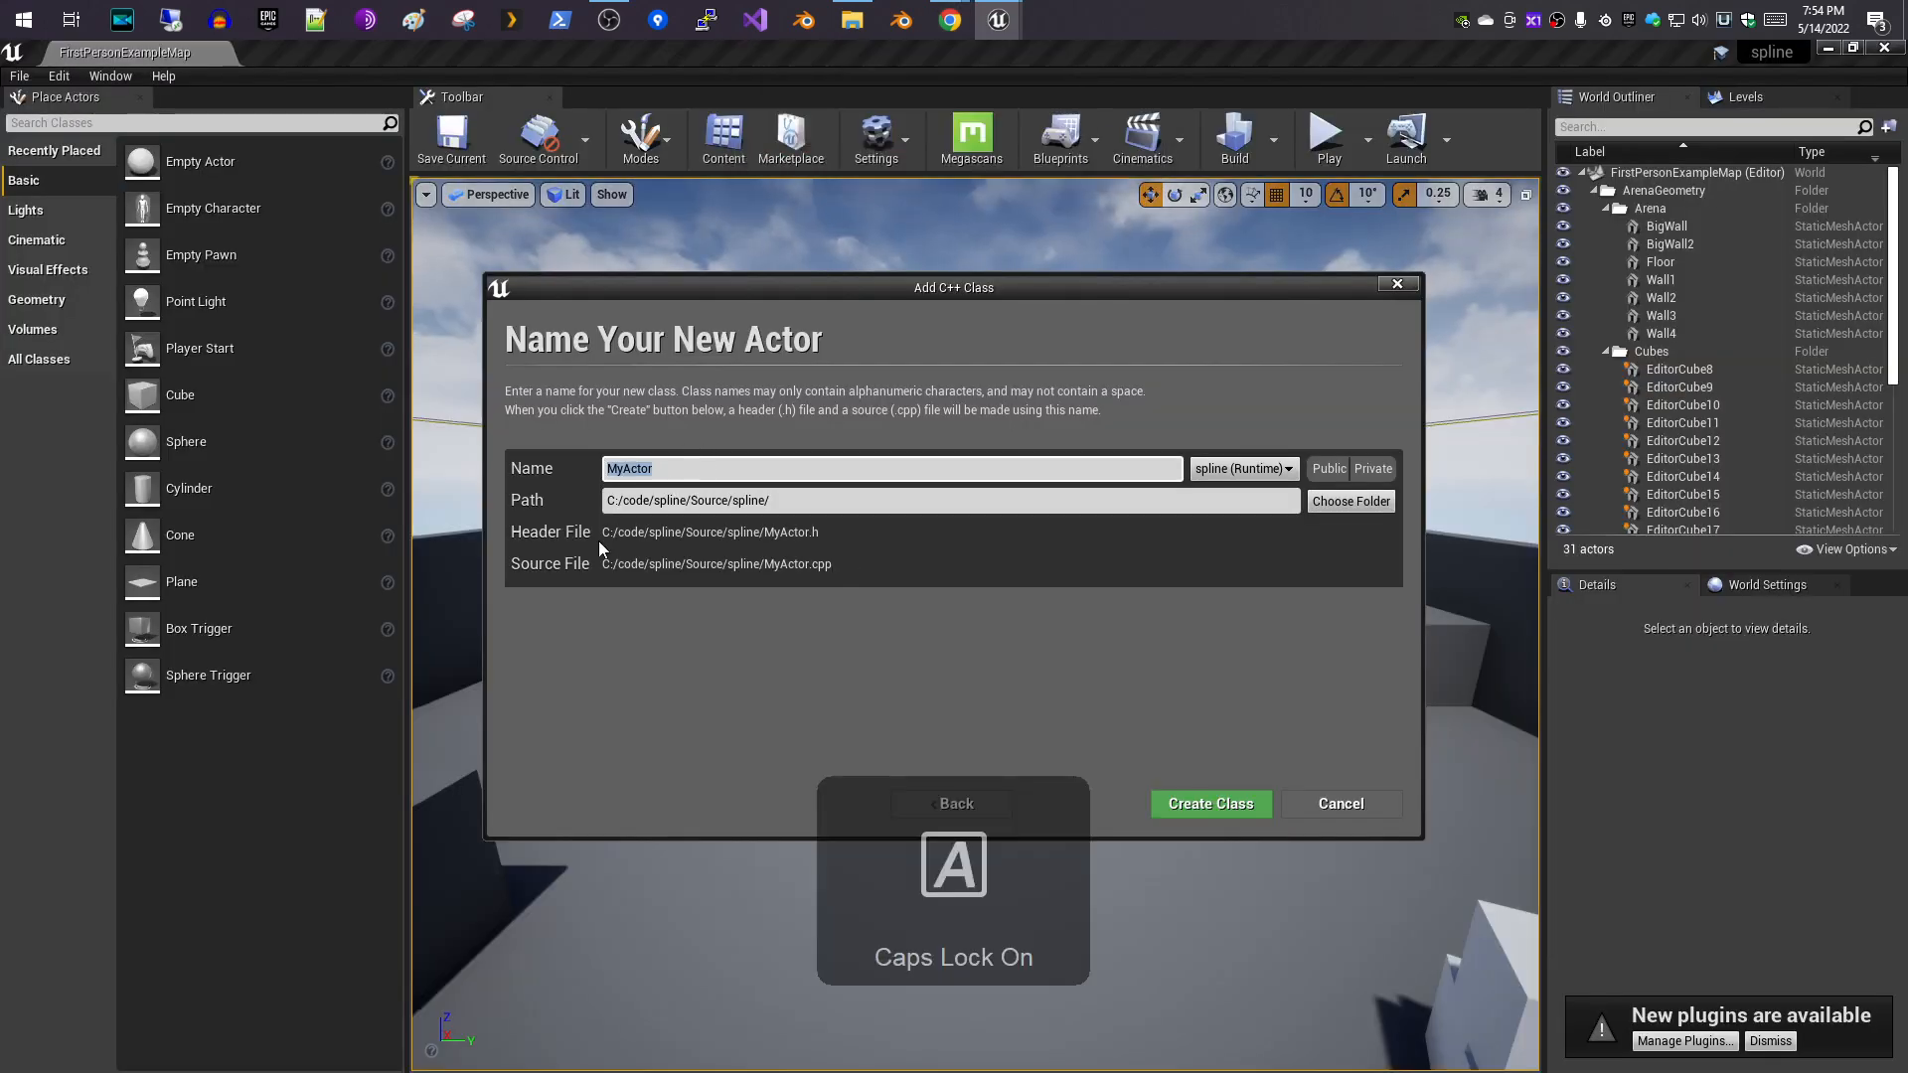
text(S)
key(Caps_Lock)
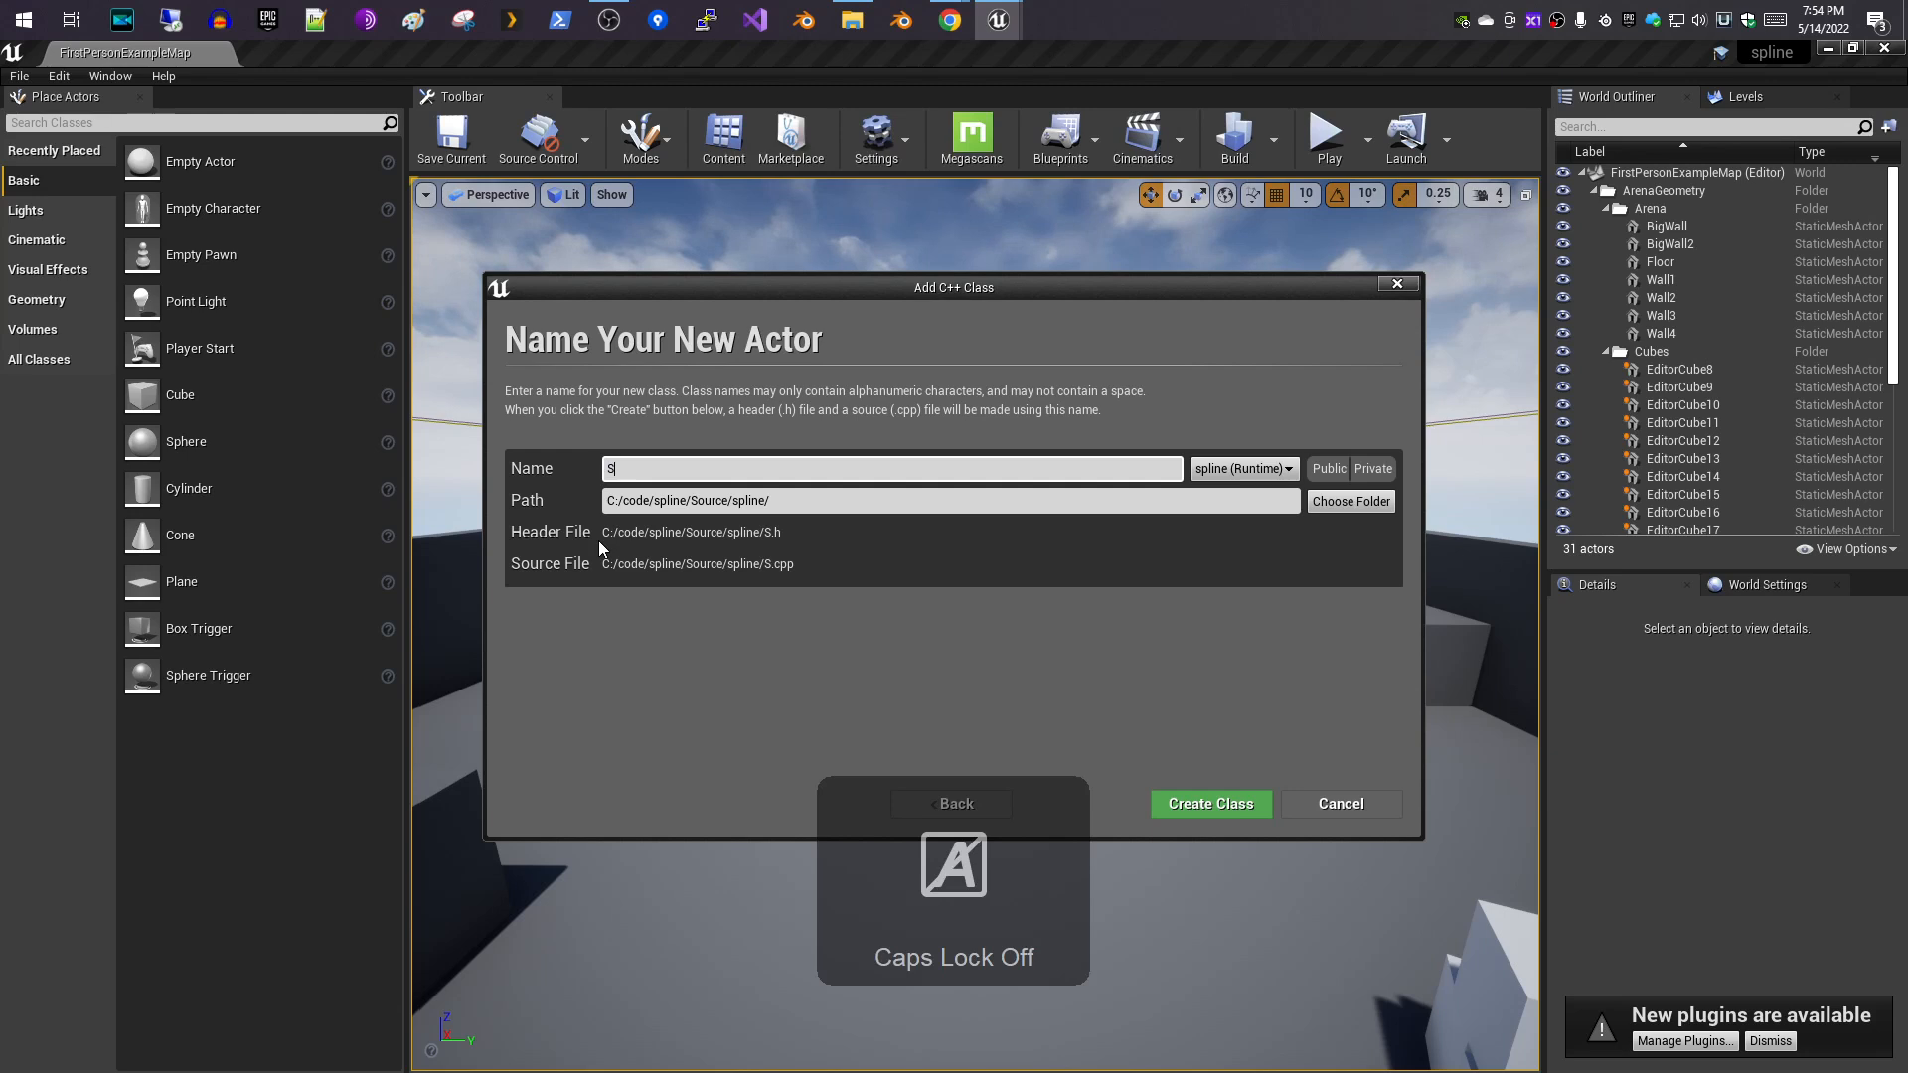
text(pli)
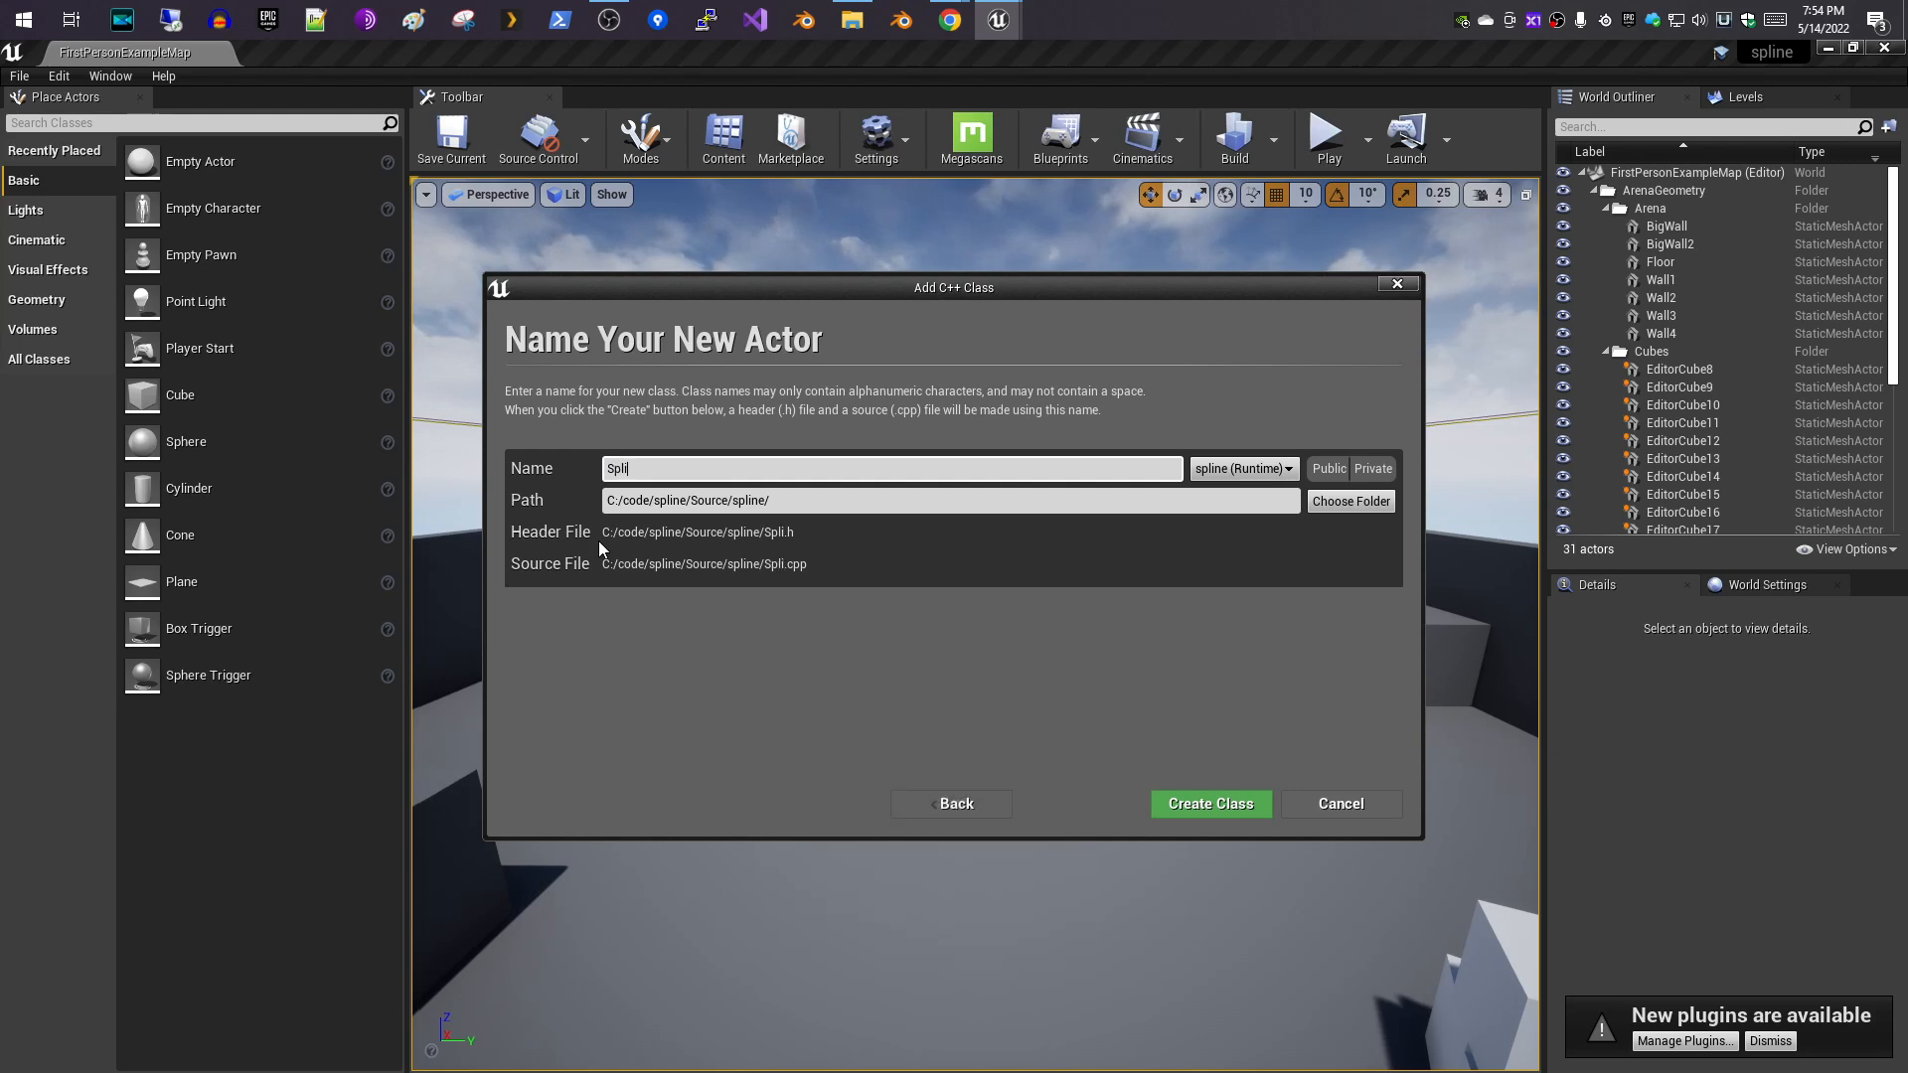
text(ne)
key(Caps_Lock)
text(G)
key(Caps_Lock)
text(enerator)
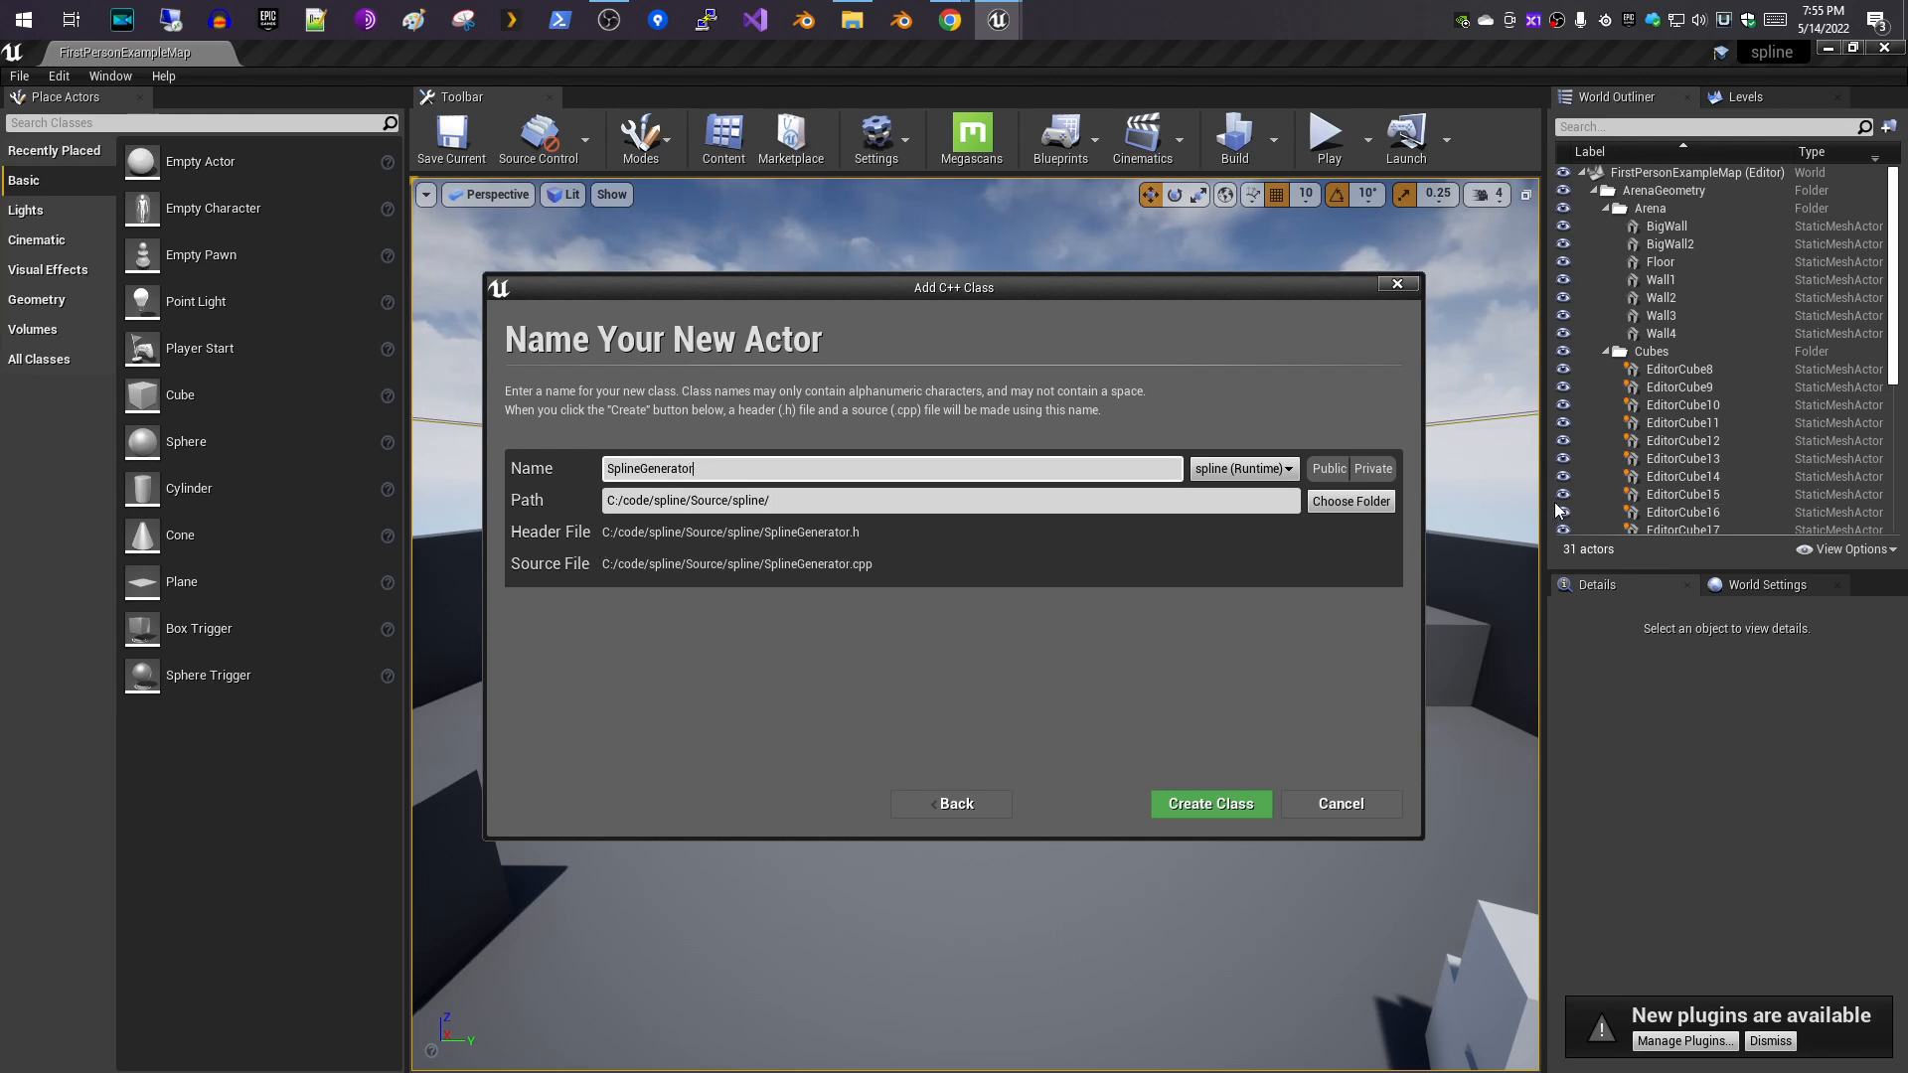
click(1219, 809)
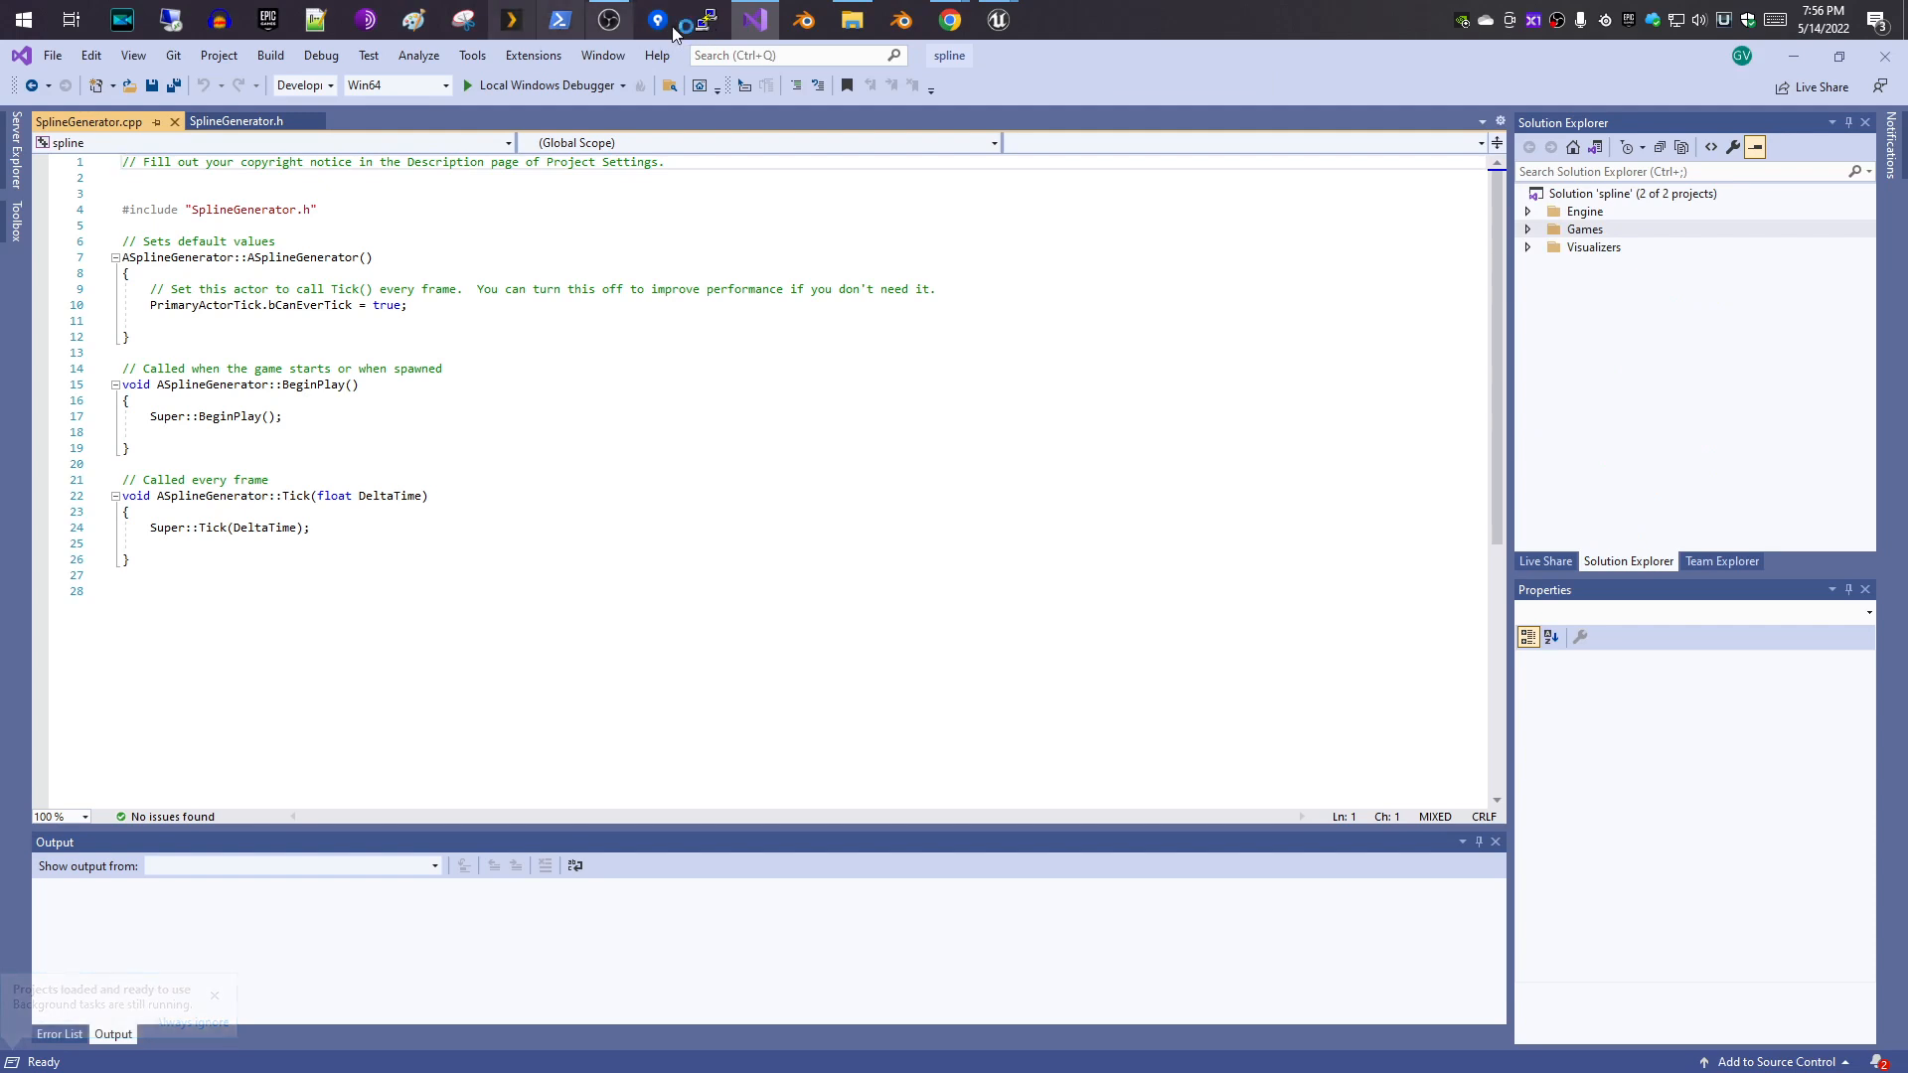
- Switch to Chrome and open SplineGenerator.h from the source folder of the unreal GitHub repository
mouse_move(969, 27)
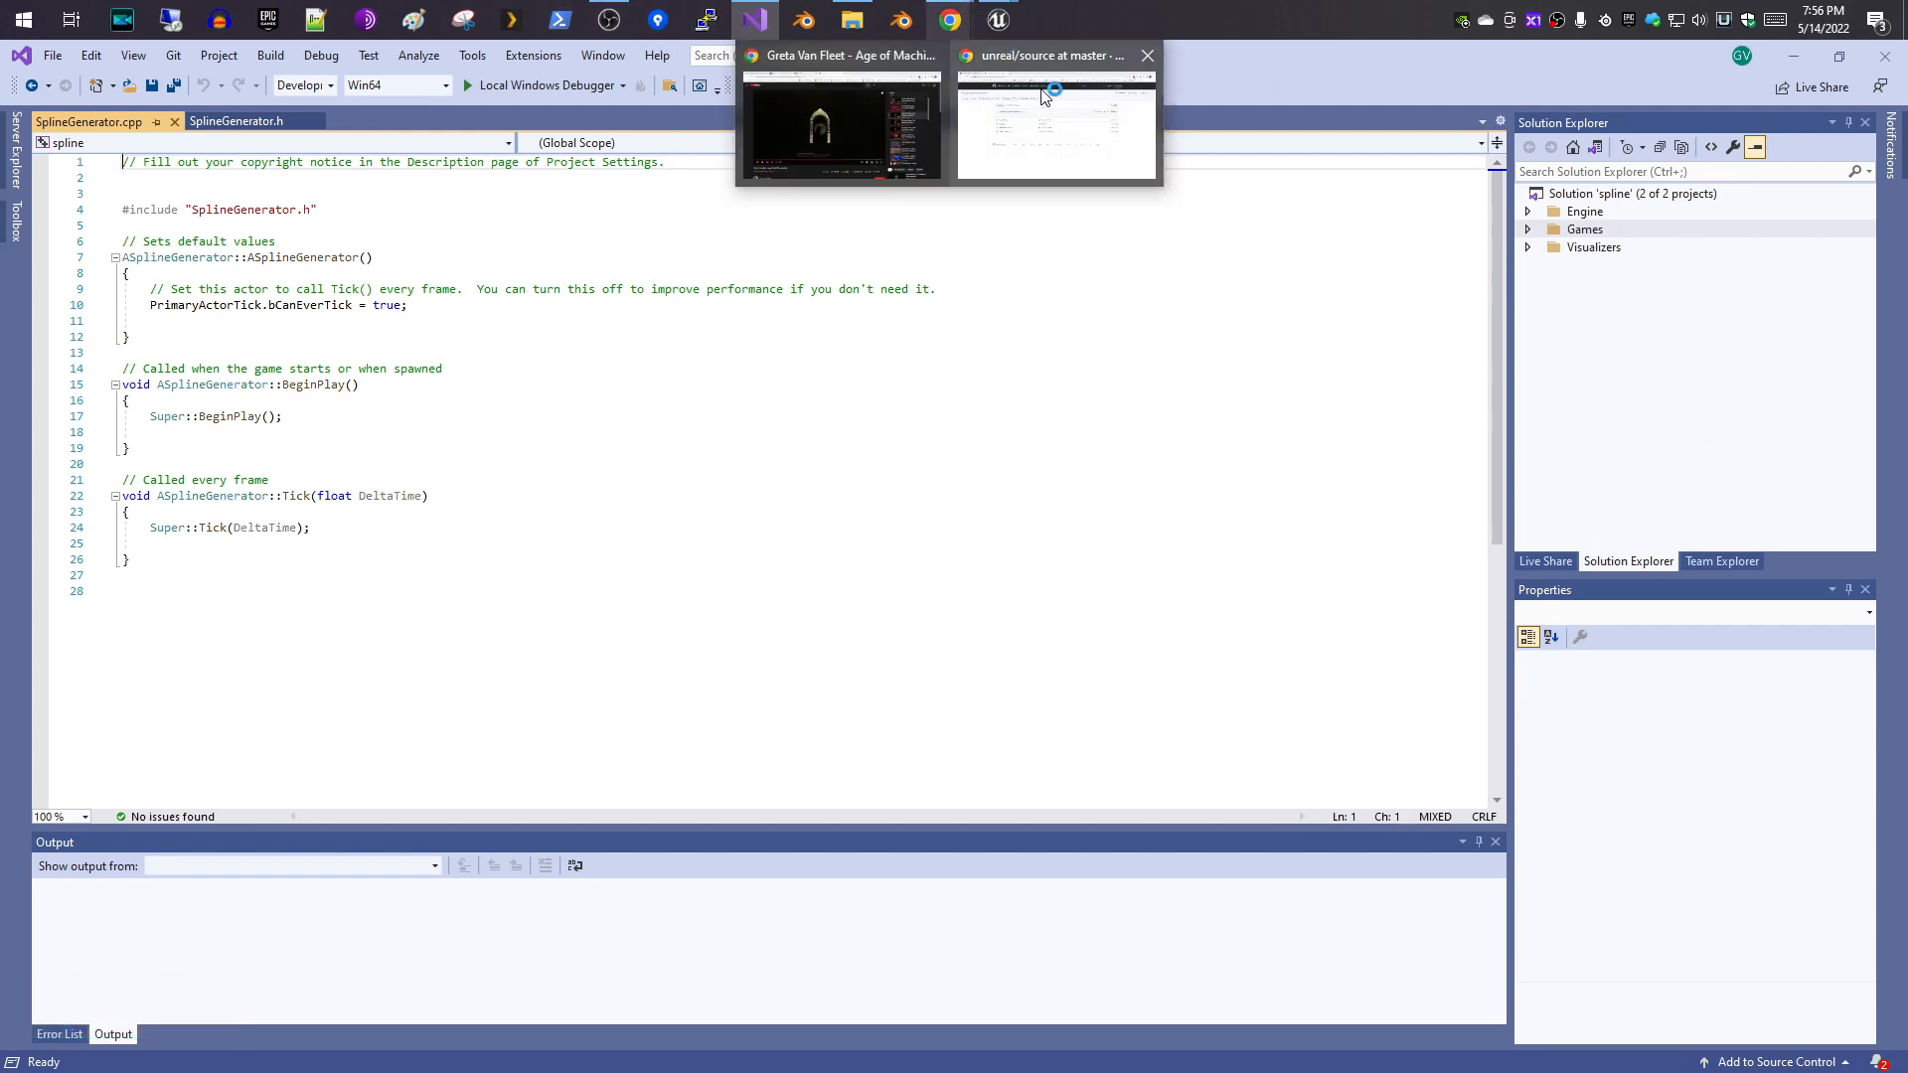
click(1053, 99)
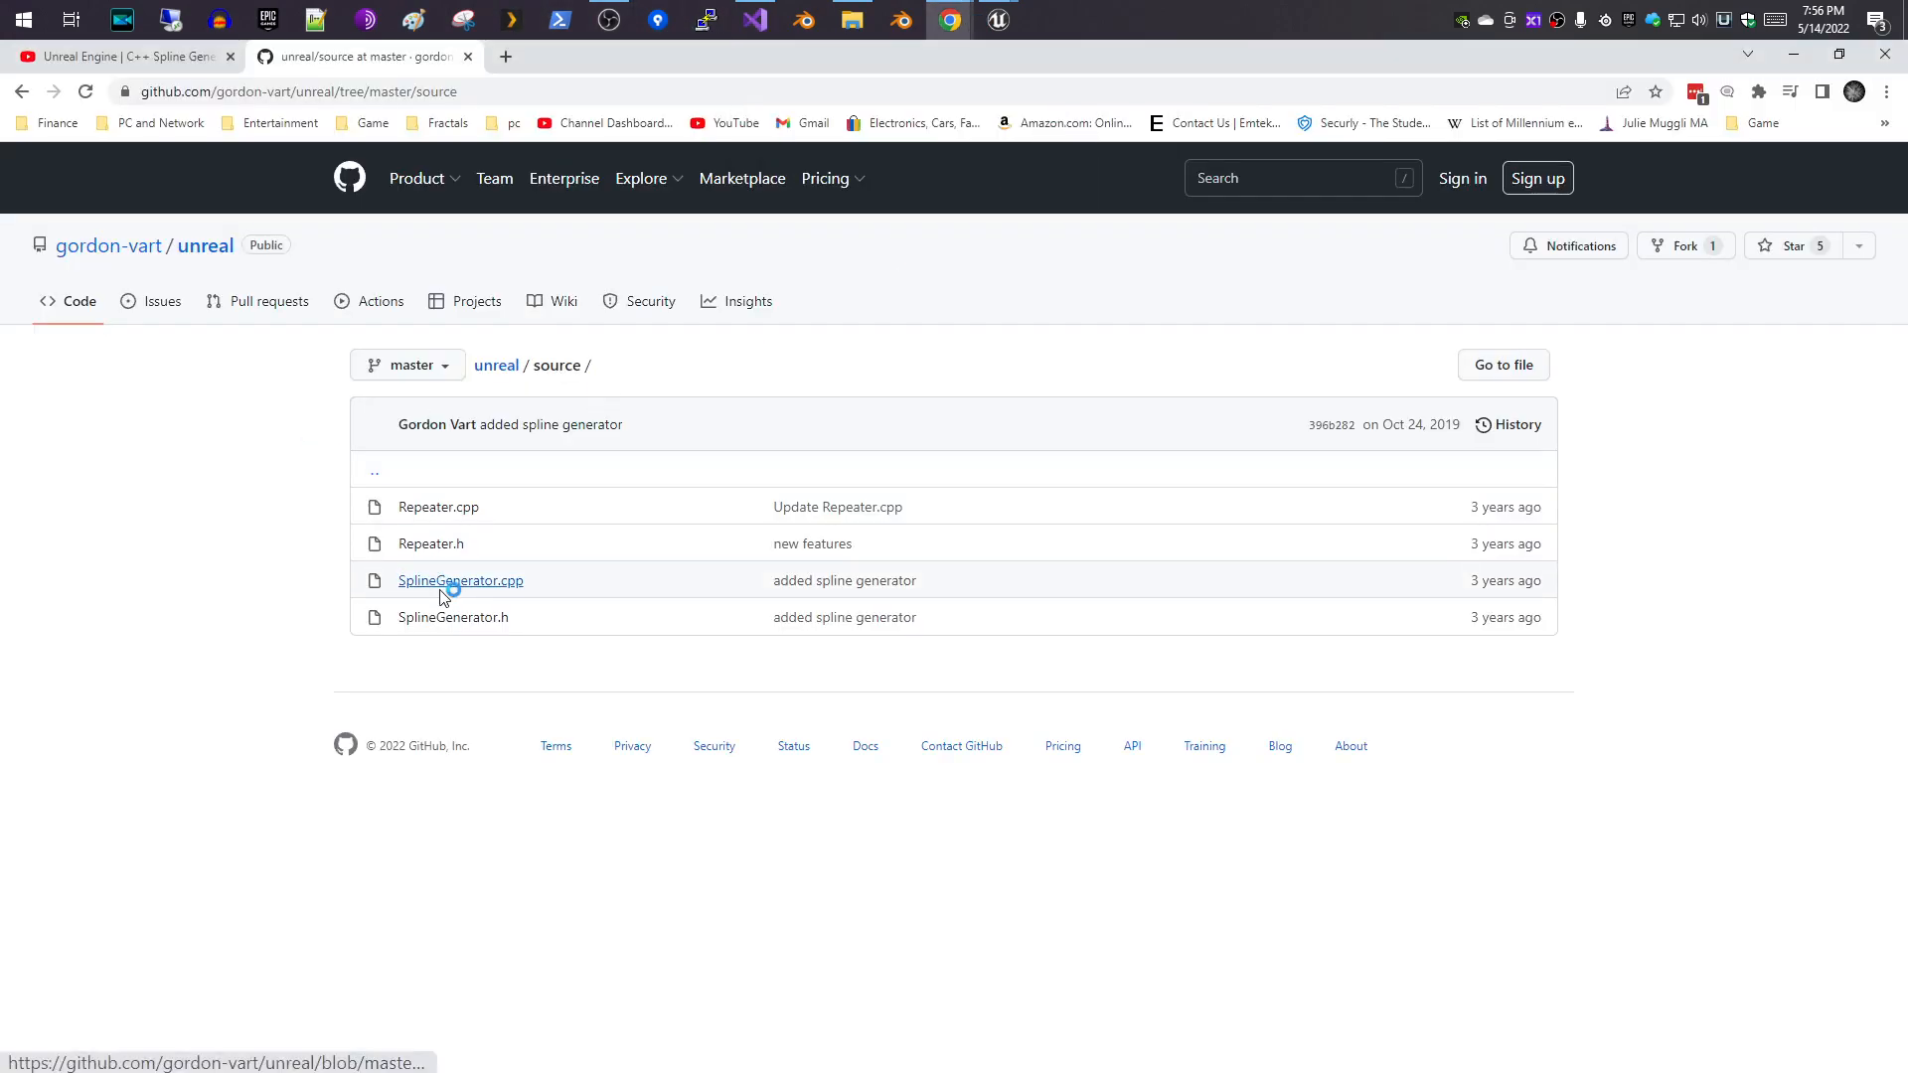
click(455, 618)
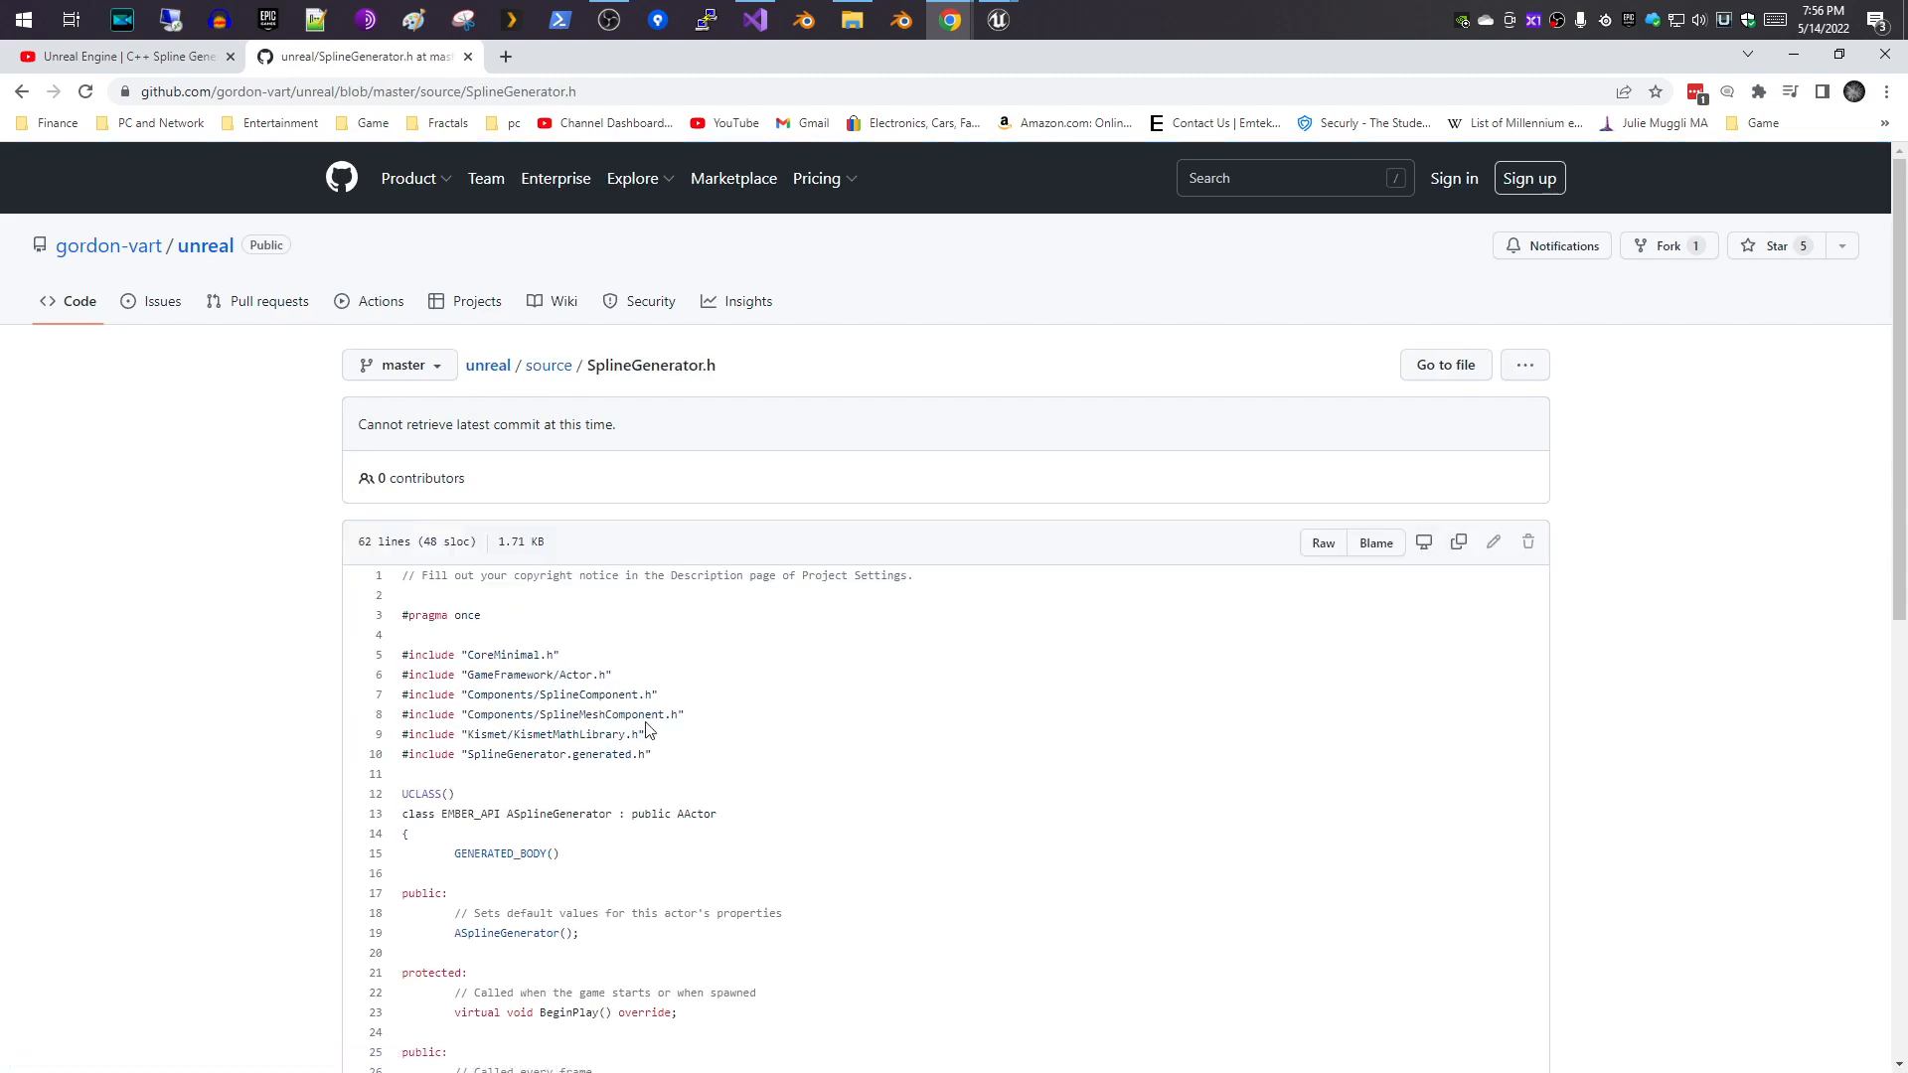
scroll(628, 770, down, 1)
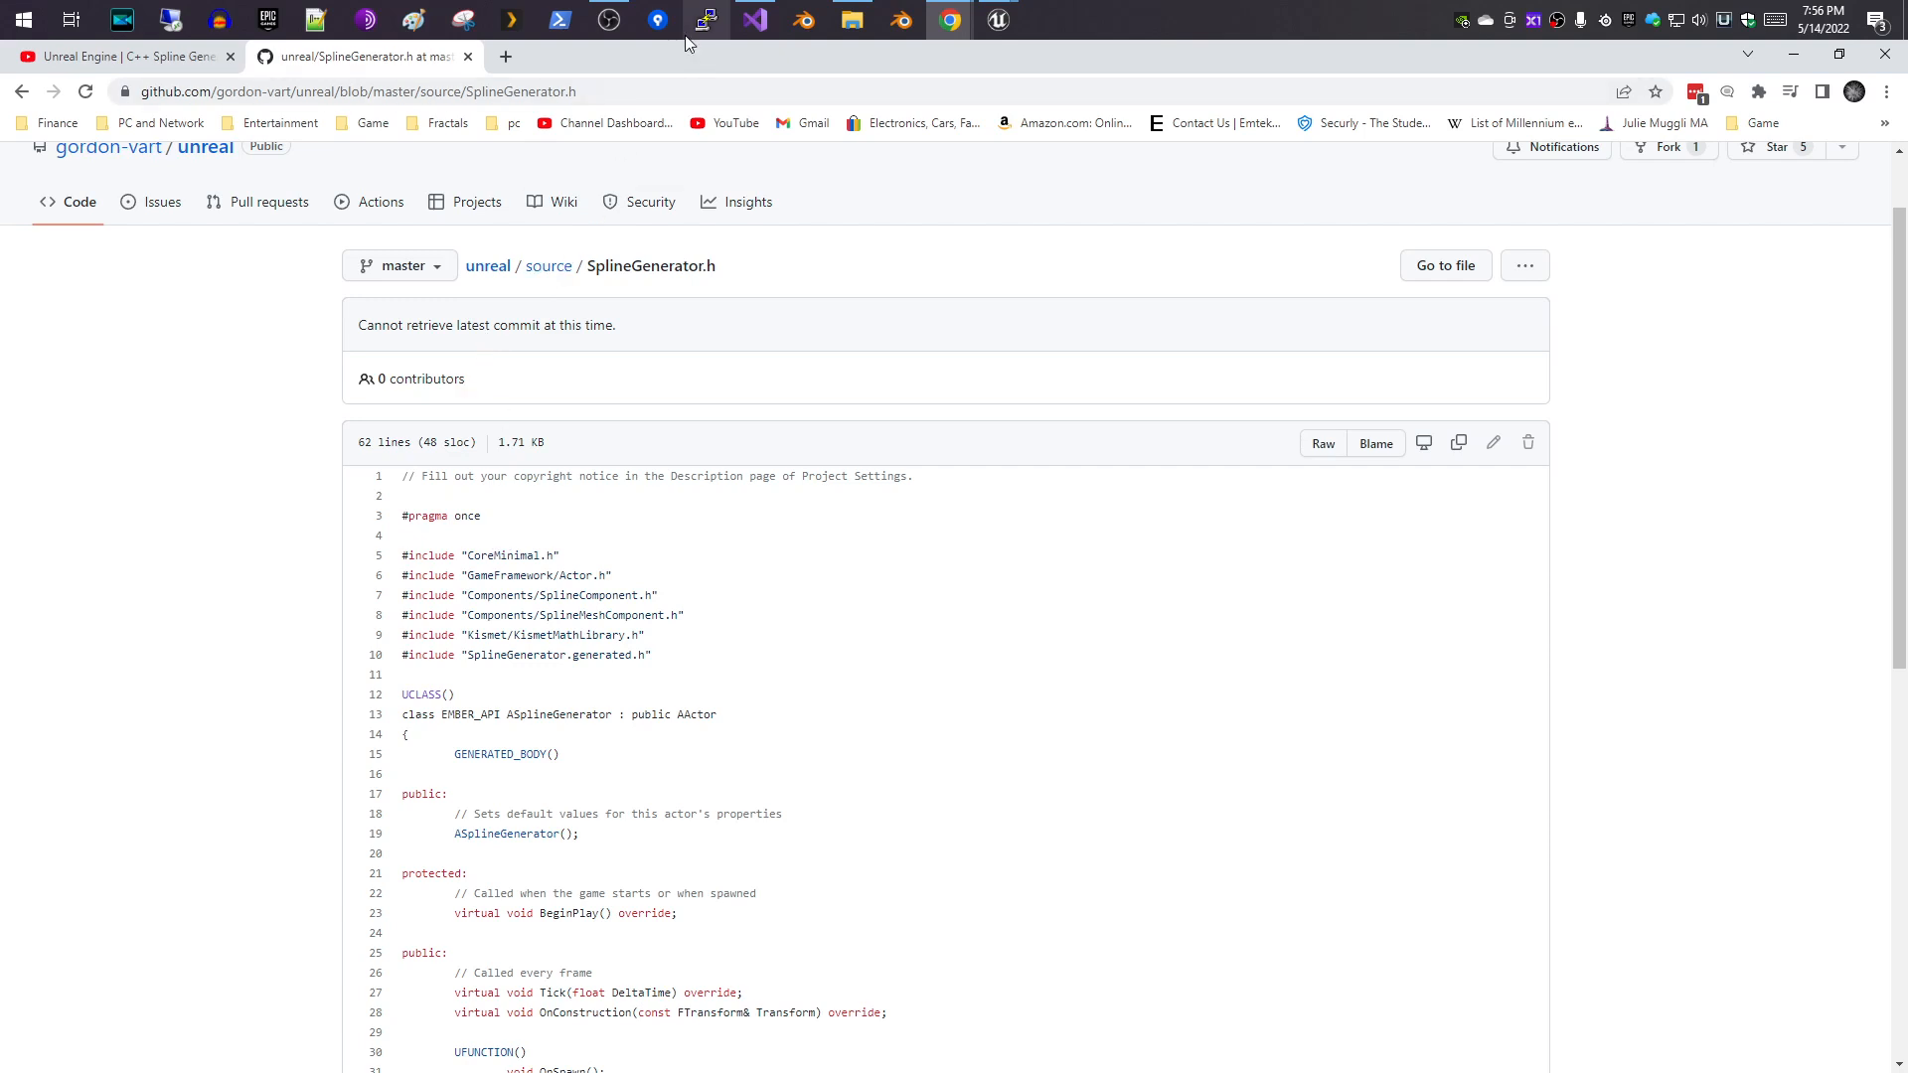
- Switch to Visual Studio, open SplineGenerator.h from the spline project's Source/spline folder, and examine the API macro in its class declaration
mouse_move(757, 20)
click(759, 105)
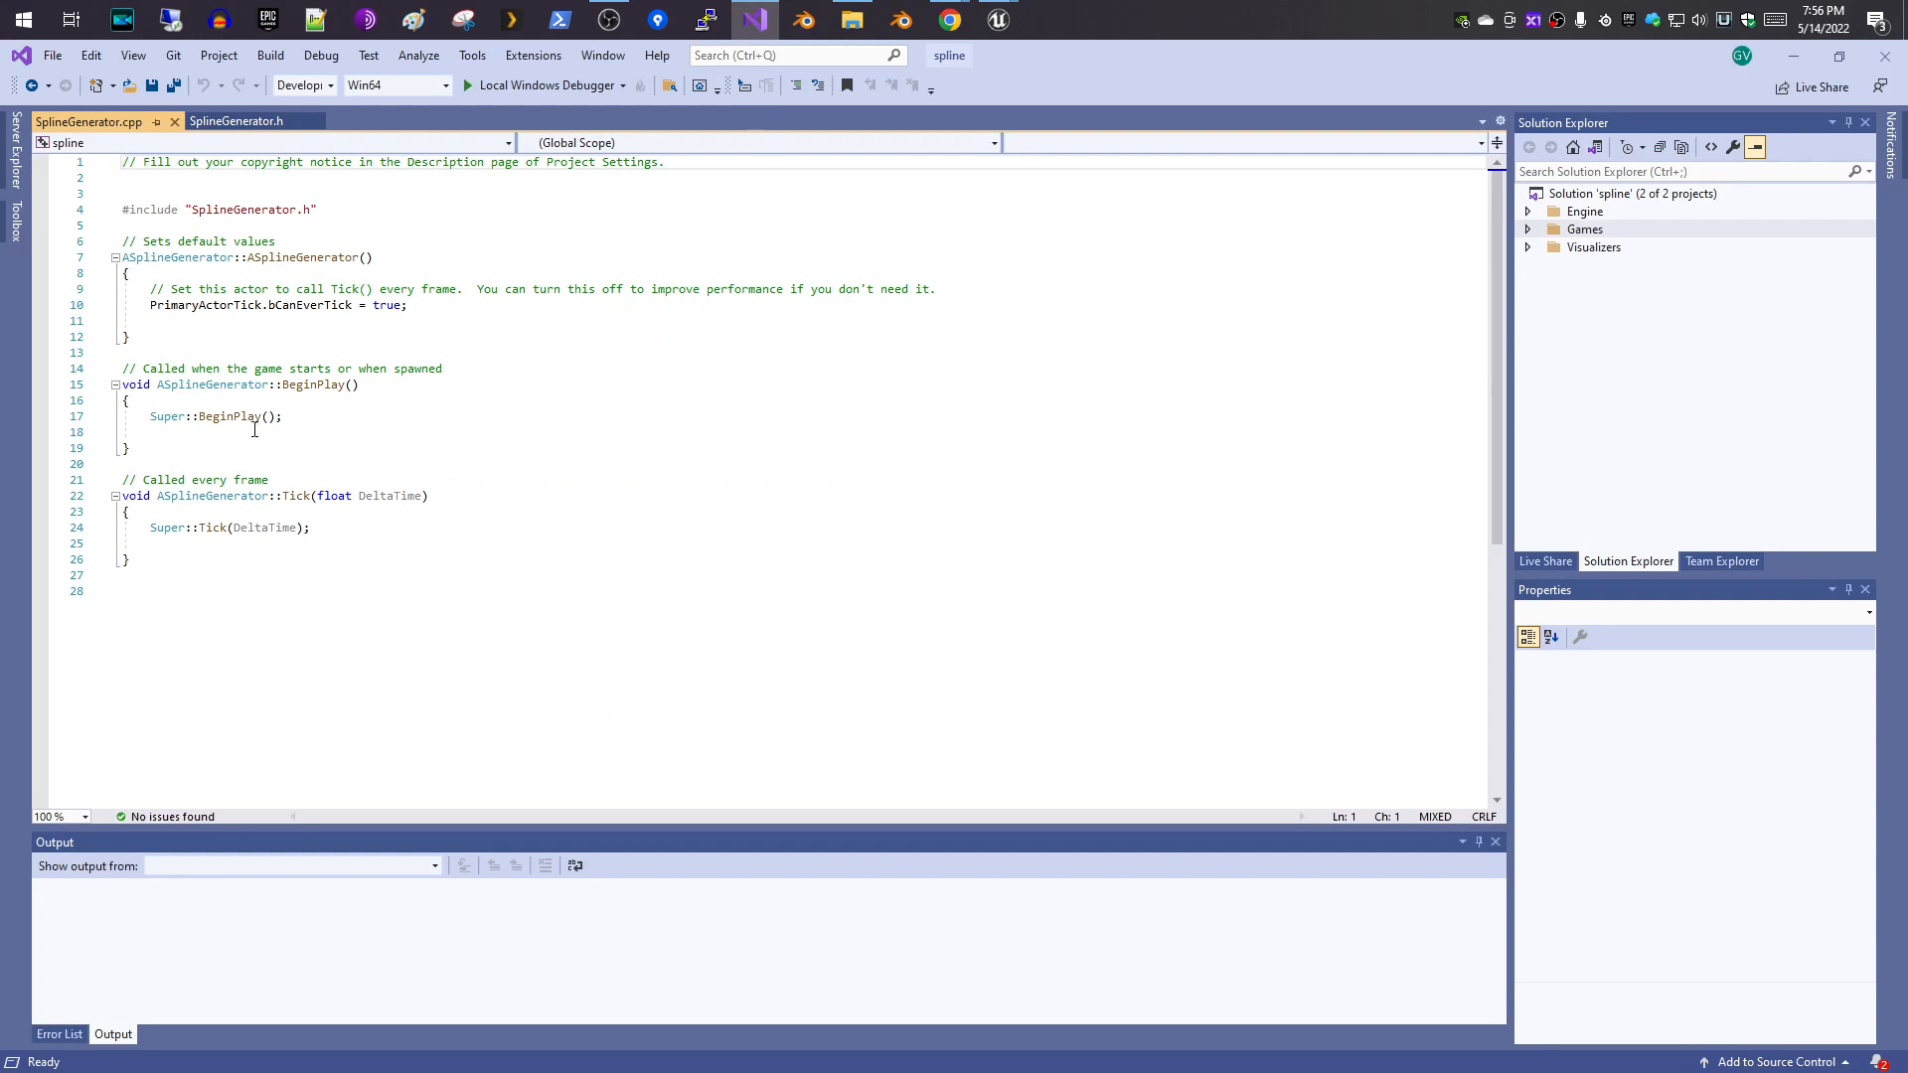
click(1528, 230)
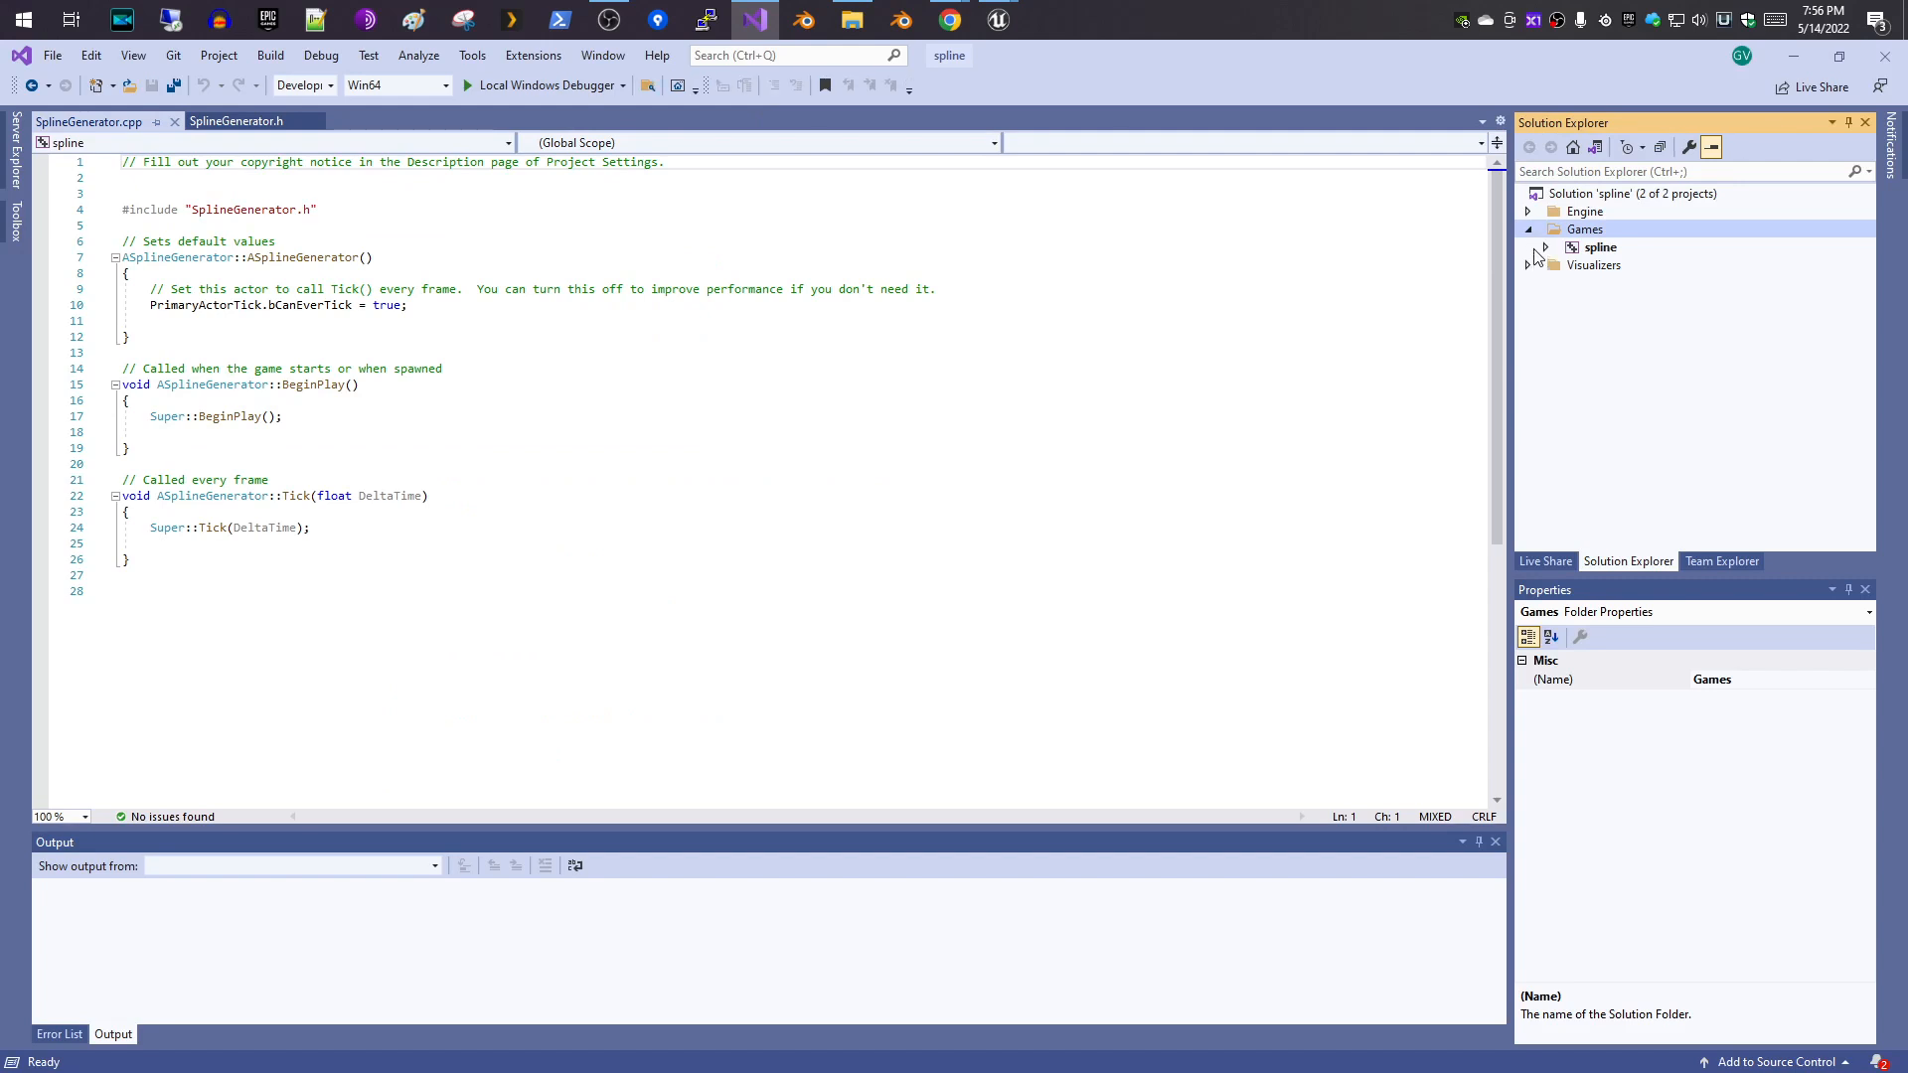
click(1545, 247)
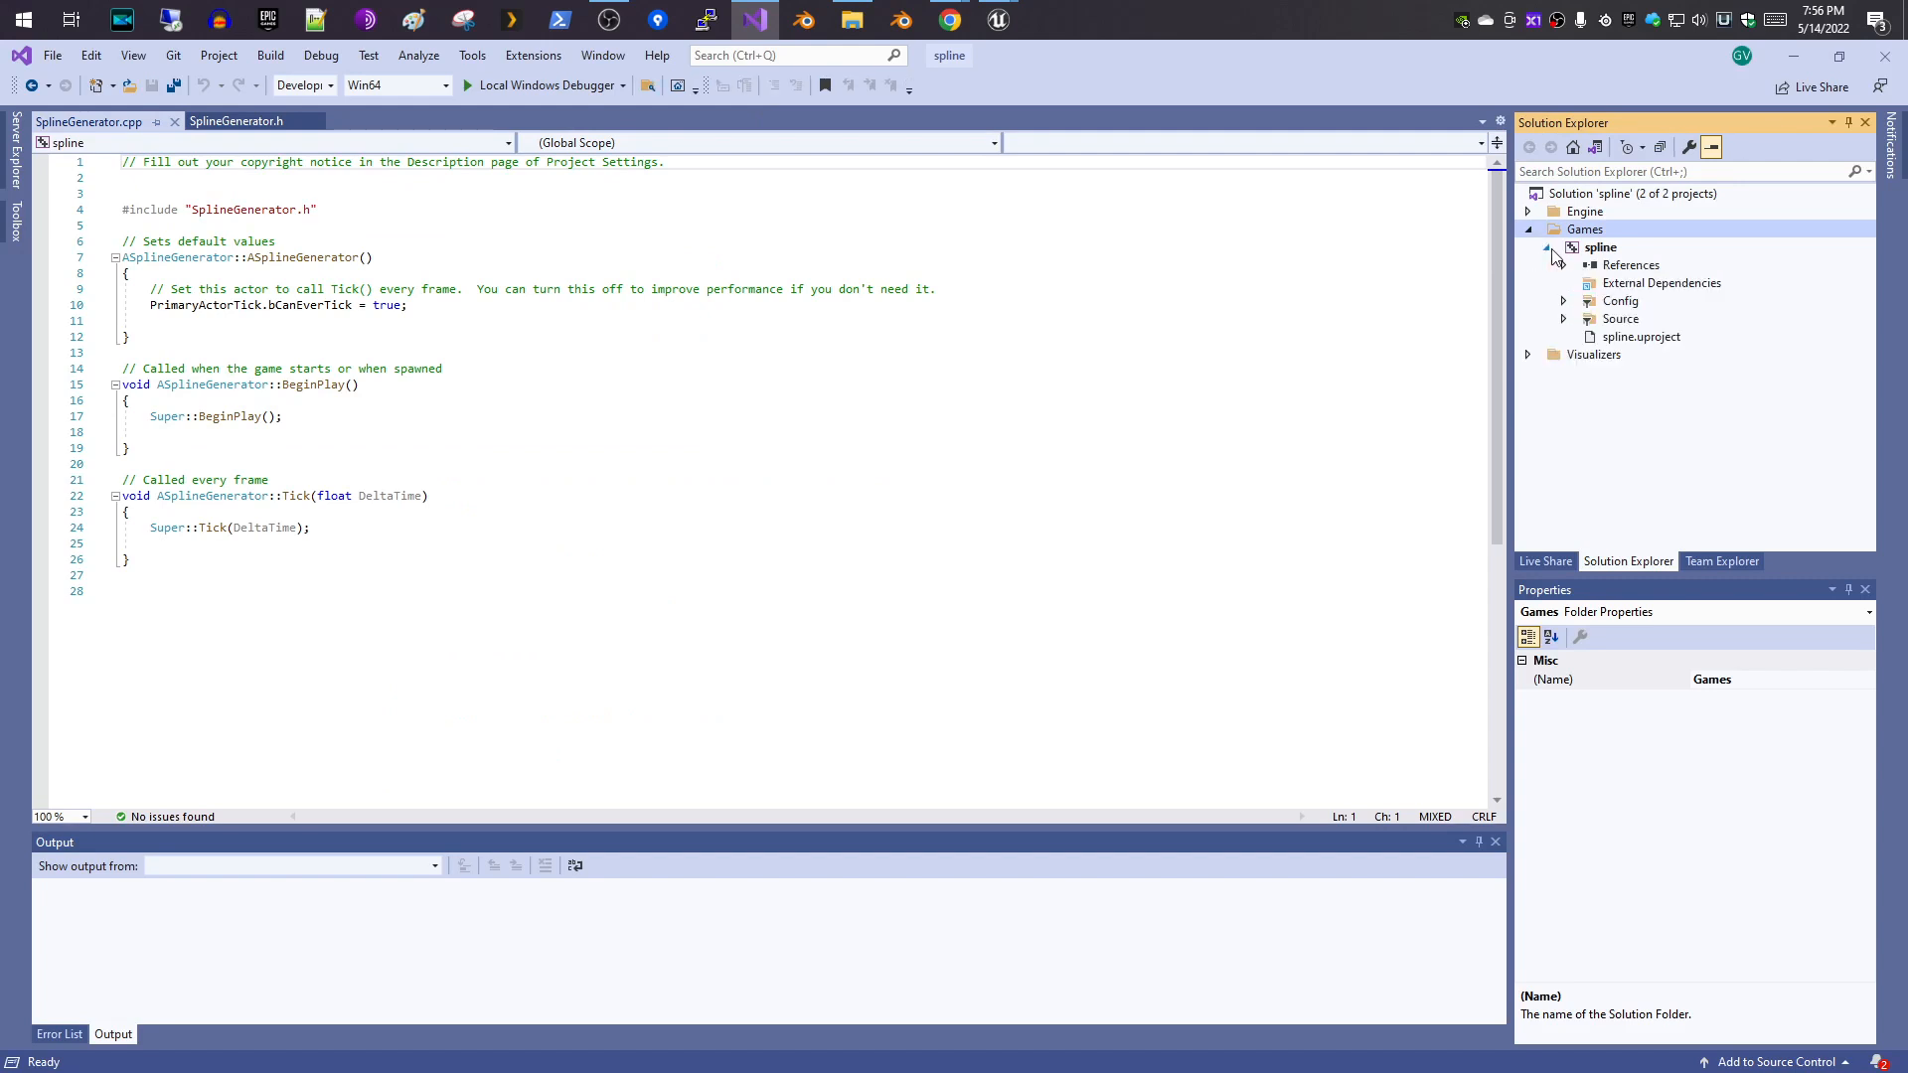
click(1563, 318)
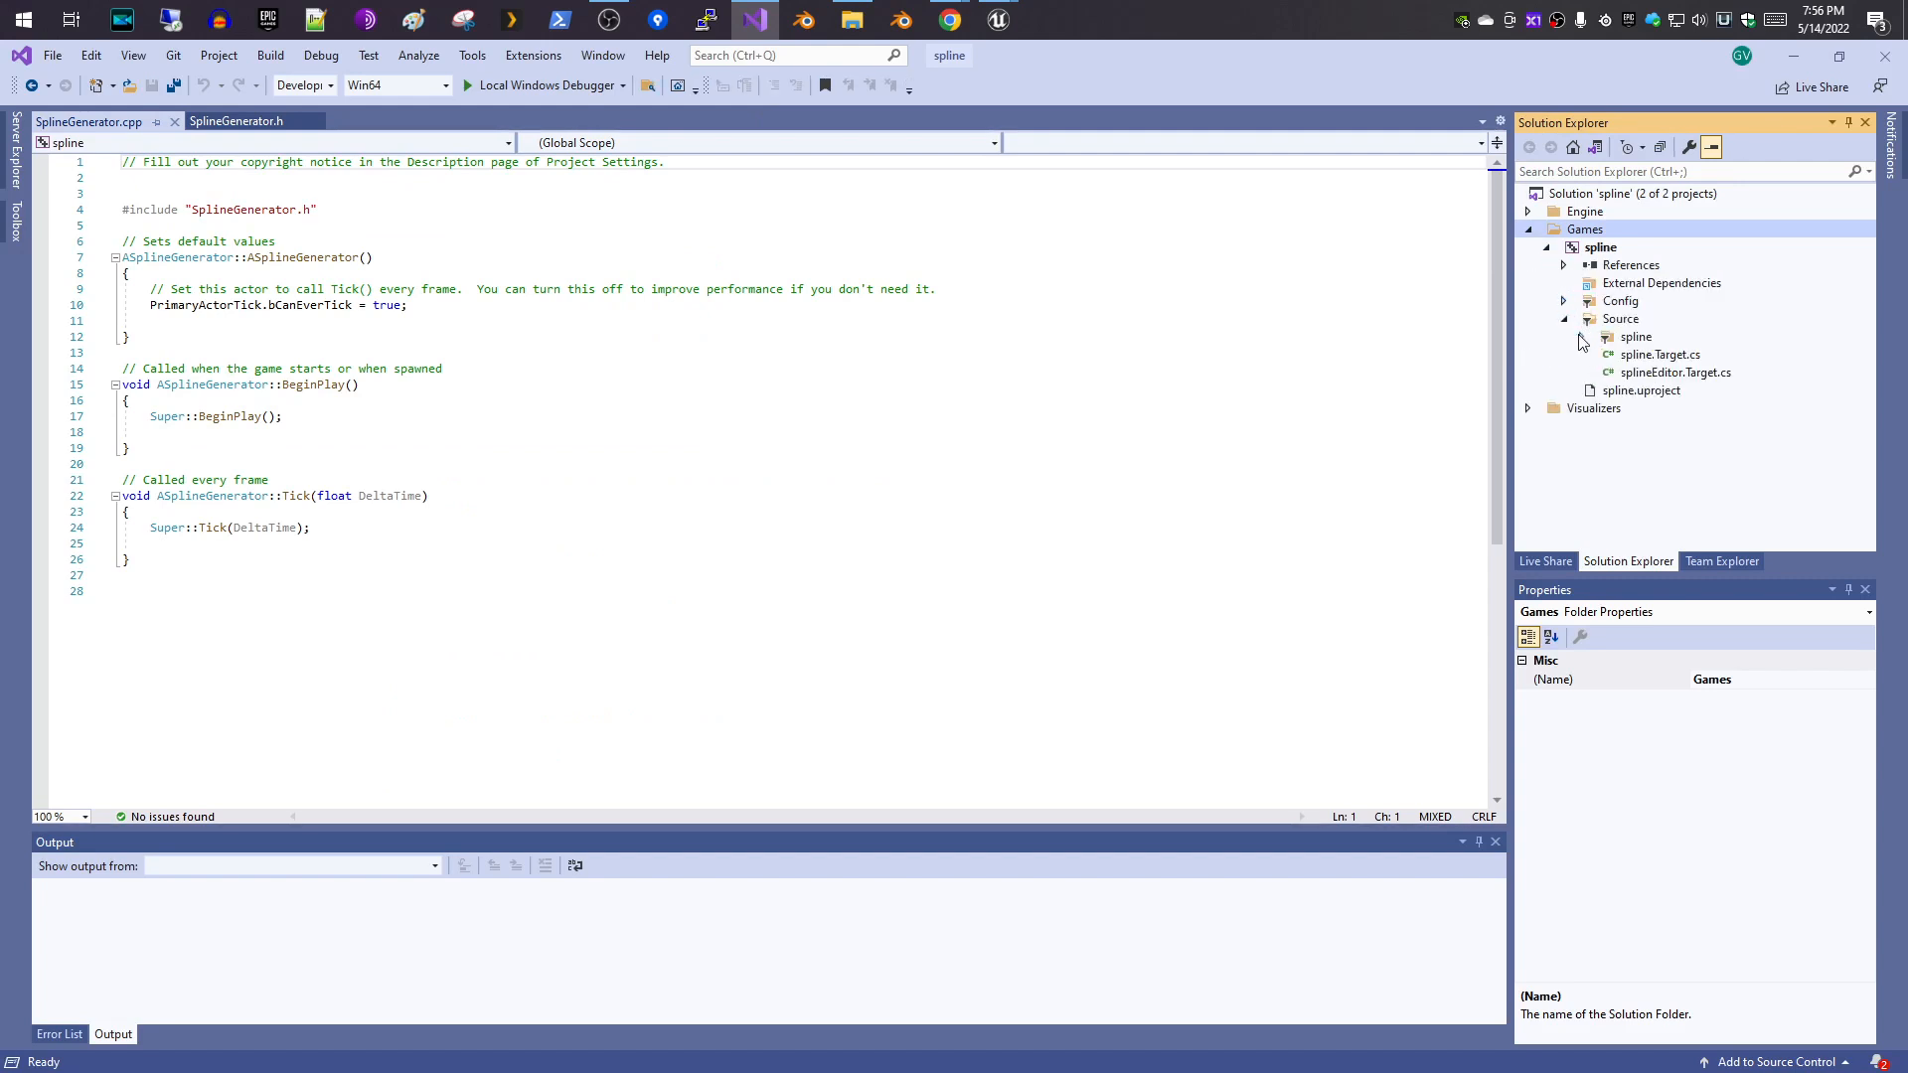
click(1582, 338)
click(1669, 429)
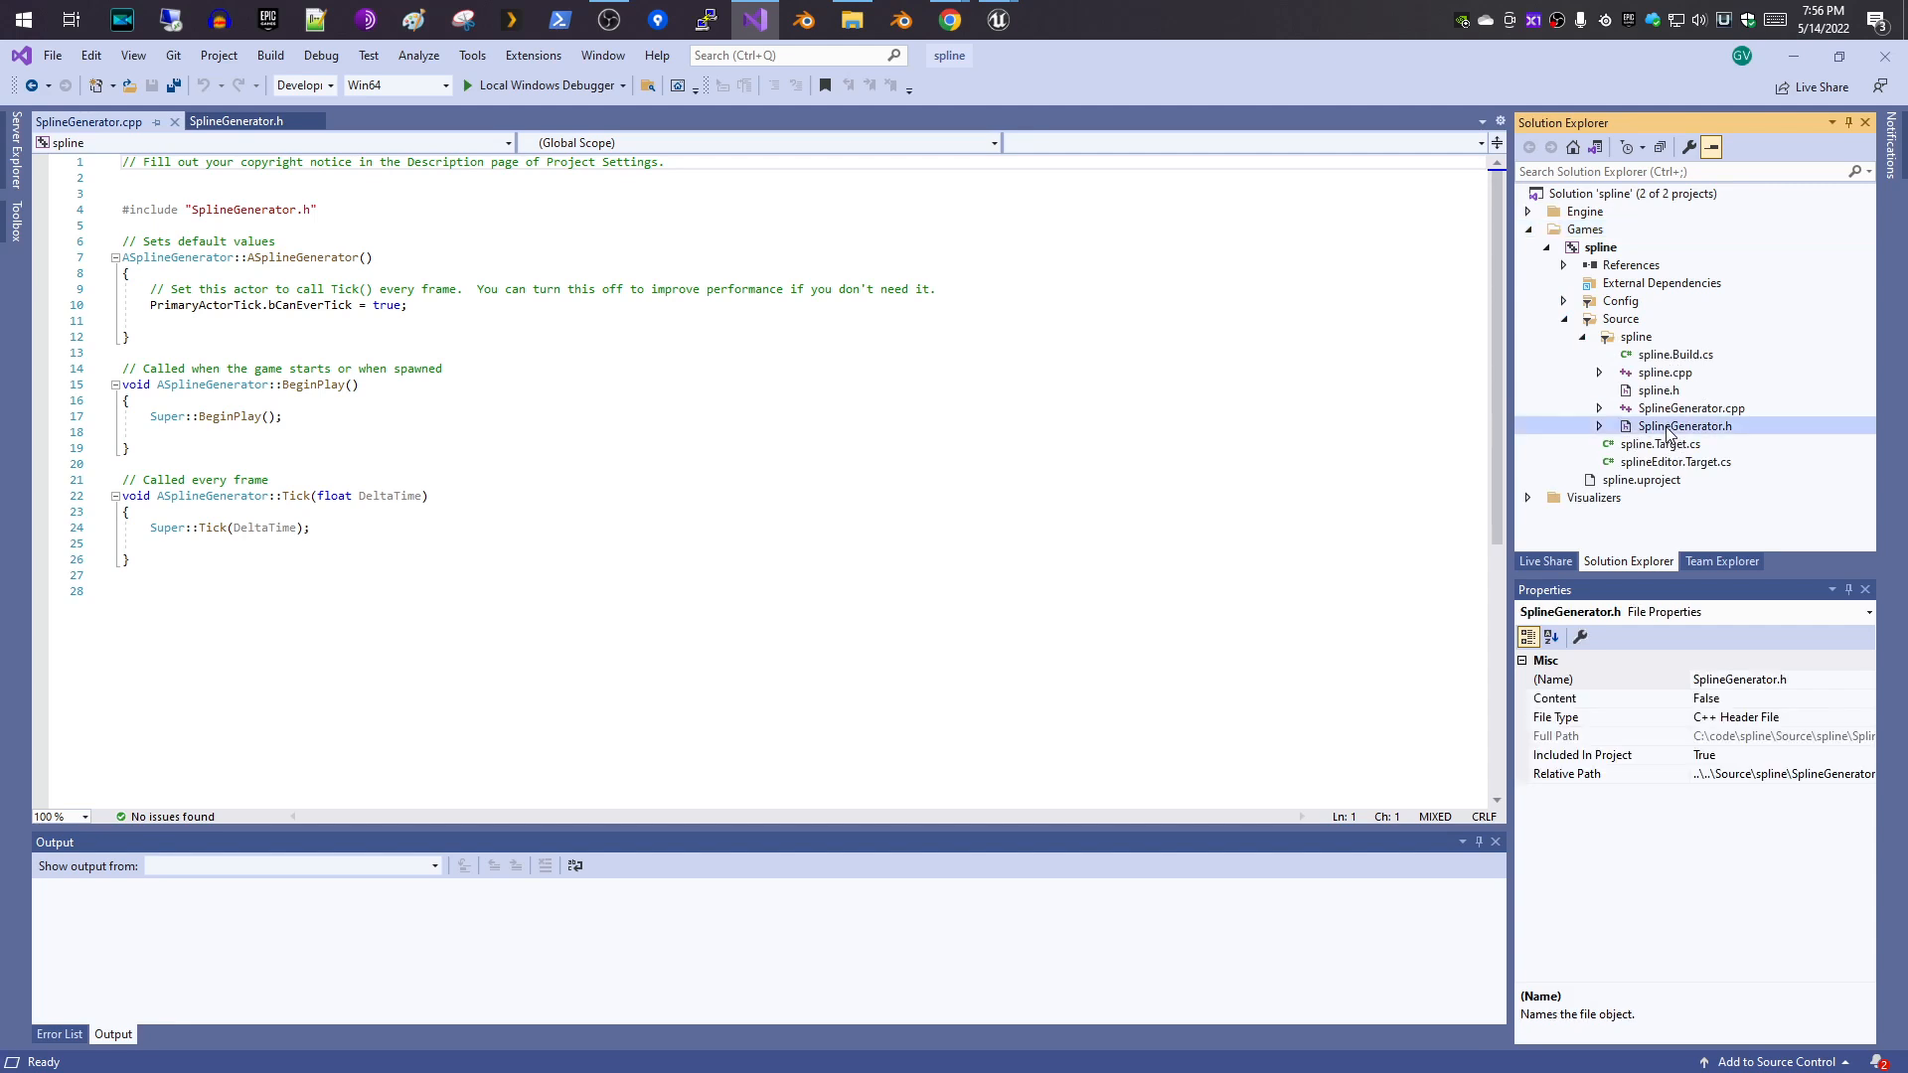
double_click(1670, 429)
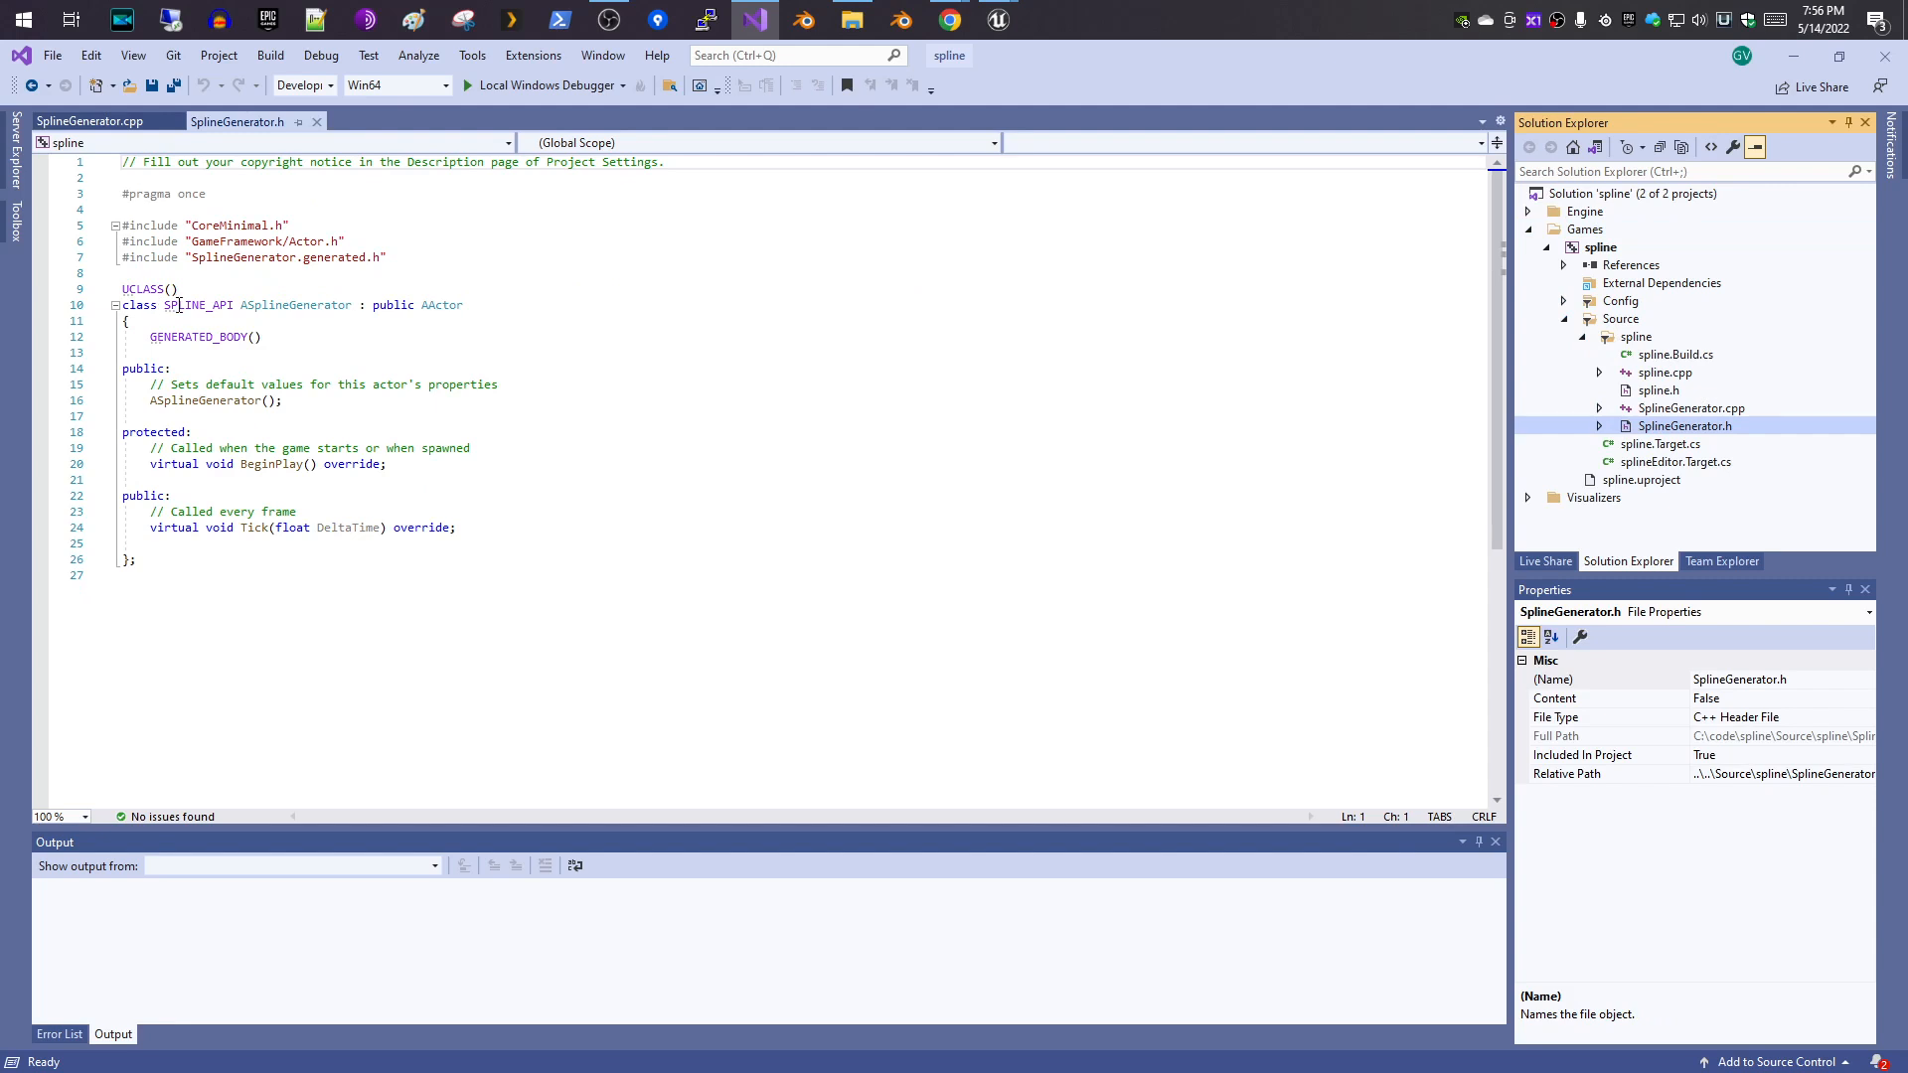
mouse_move(167, 305)
drag(165, 305, 239, 296)
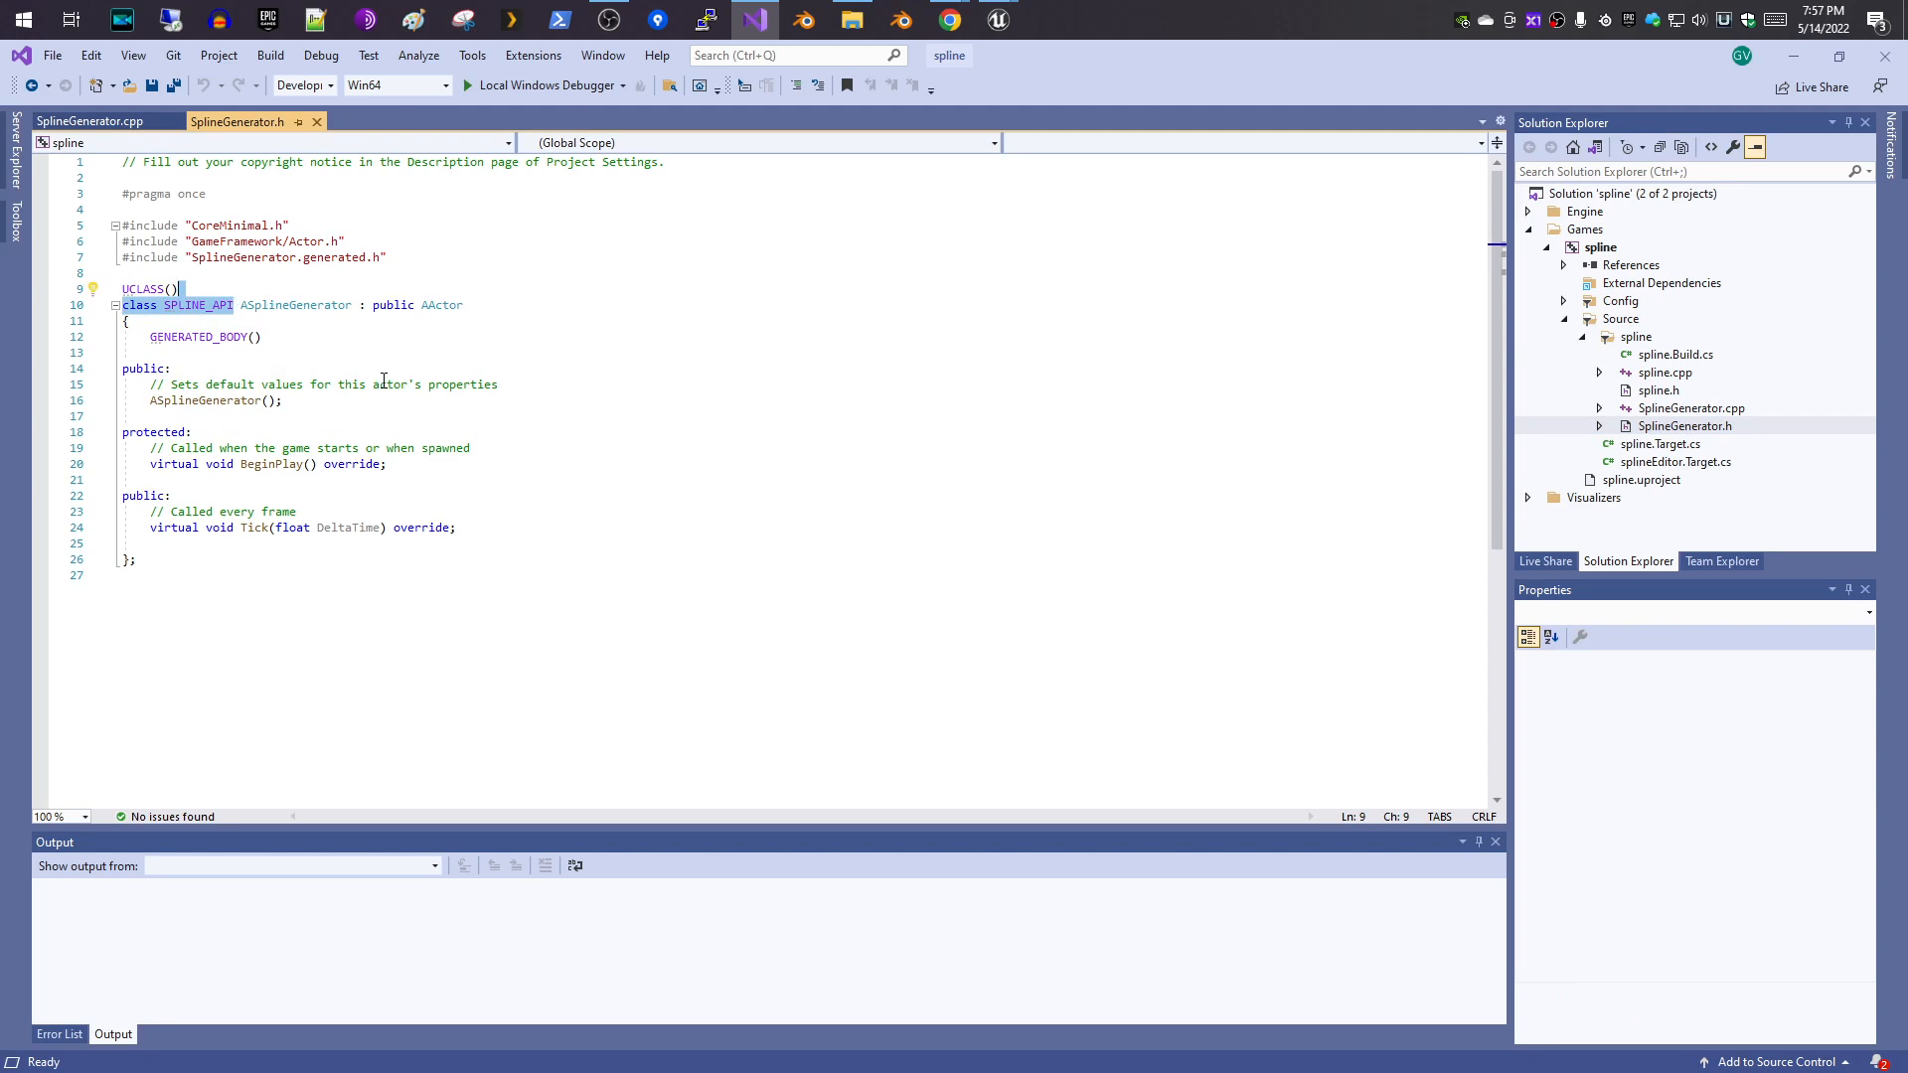
click(383, 384)
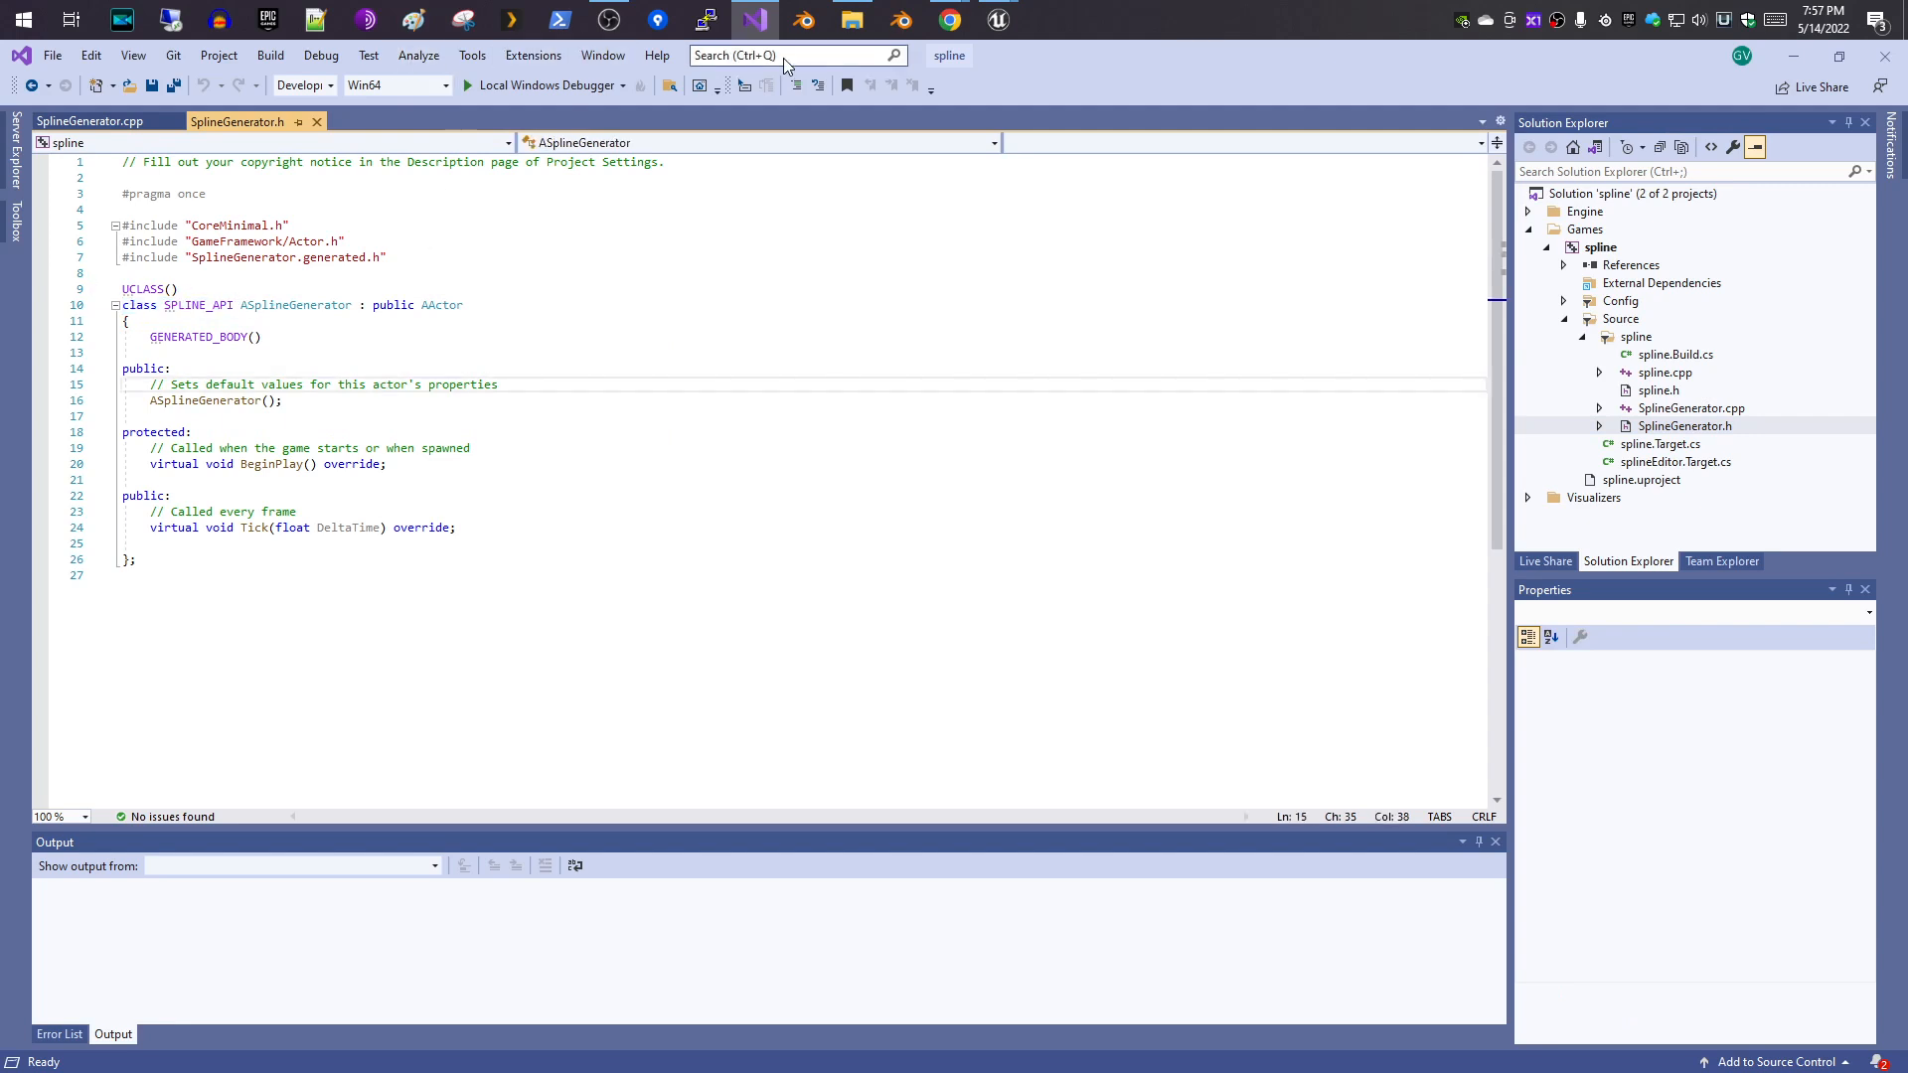
- Switch to Chrome and copy the GitHub SplineGenerator.h code from #pragma once through the closing brace
mouse_move(949, 11)
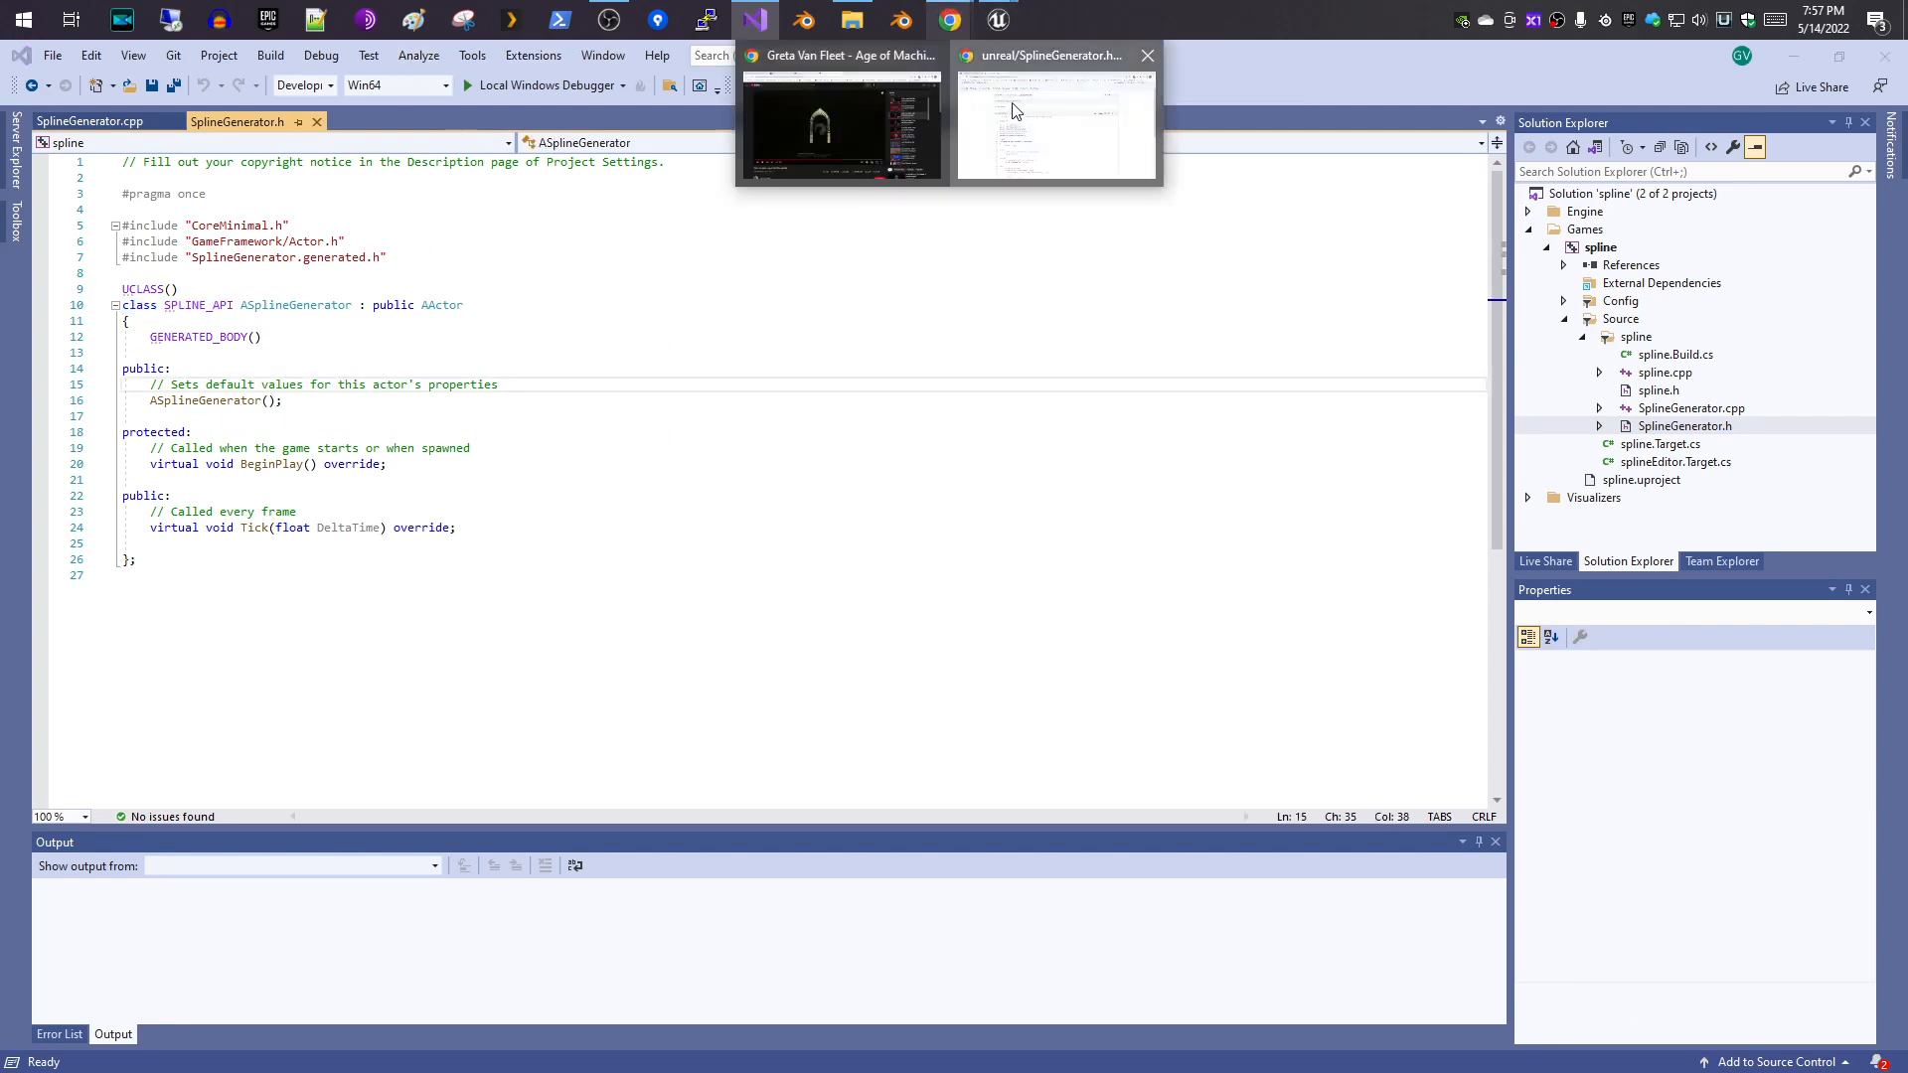
click(1004, 104)
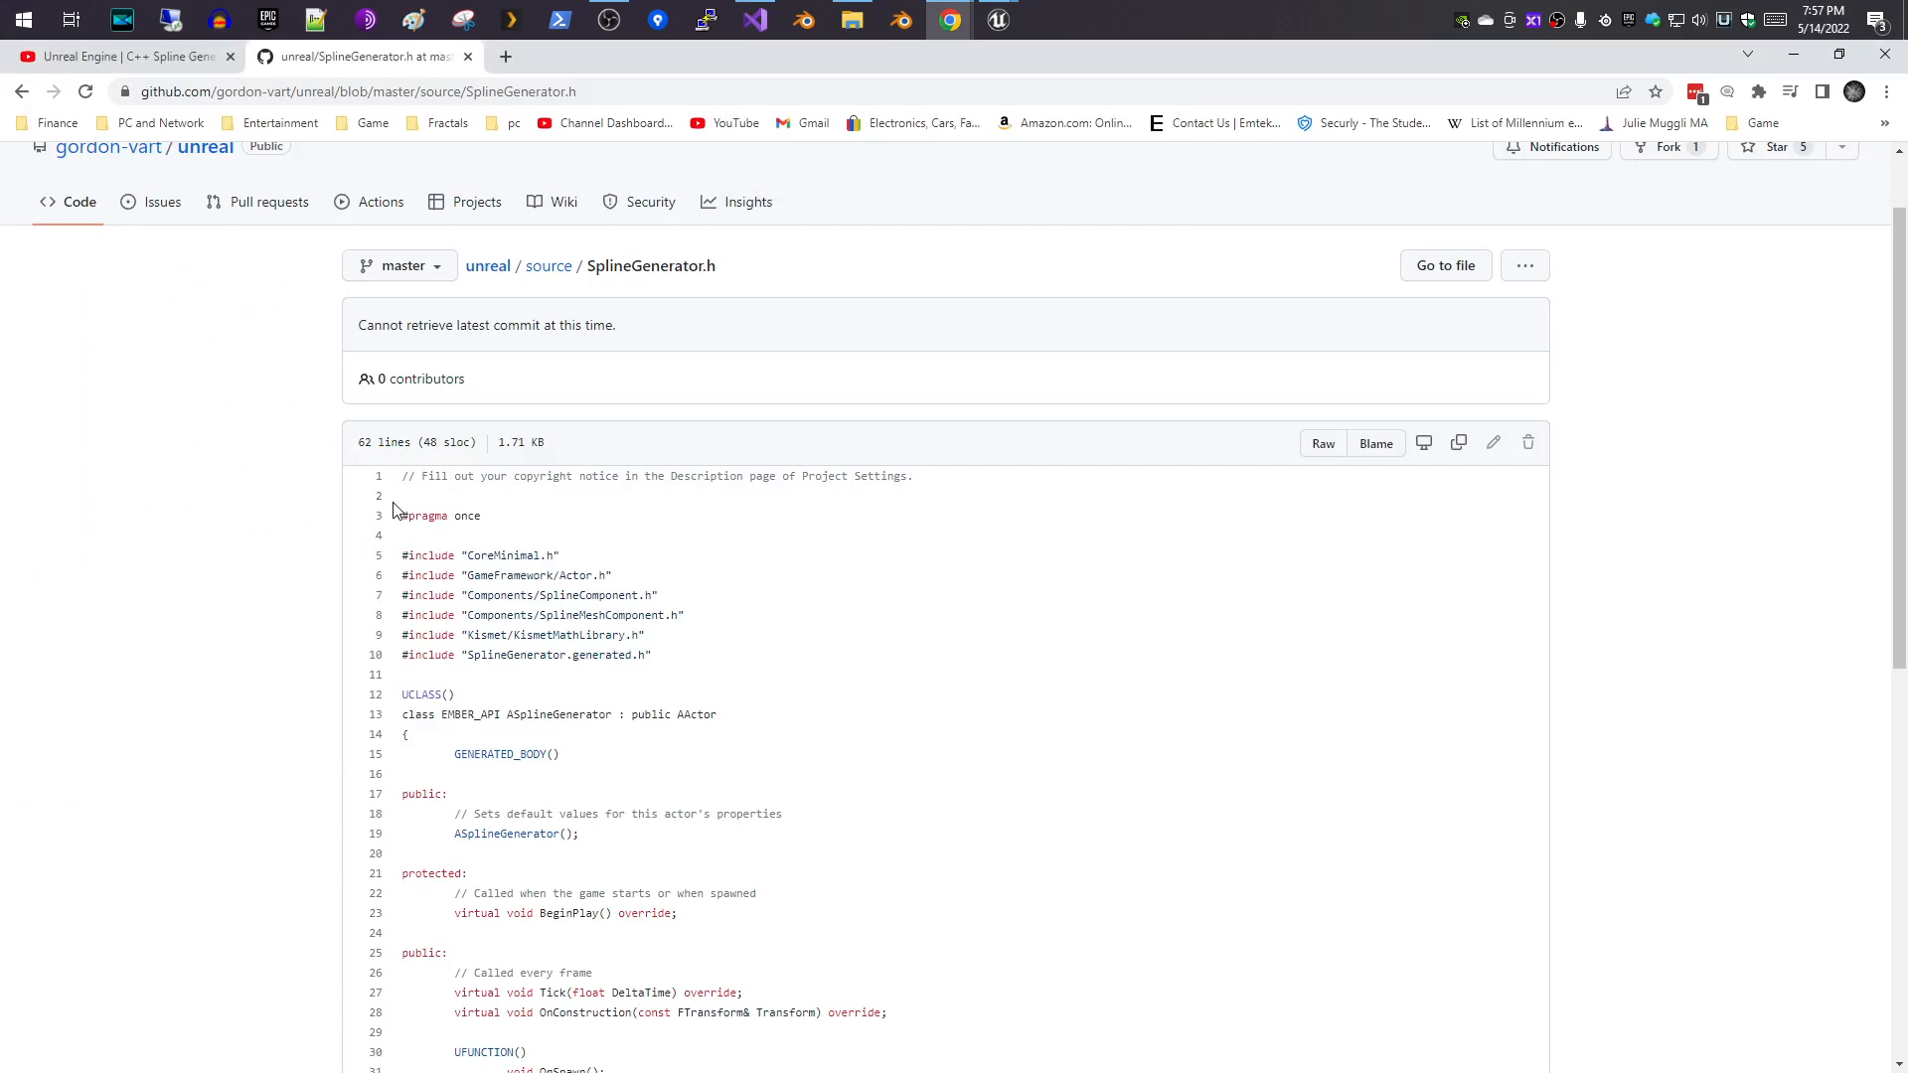
drag(402, 499, 520, 1047)
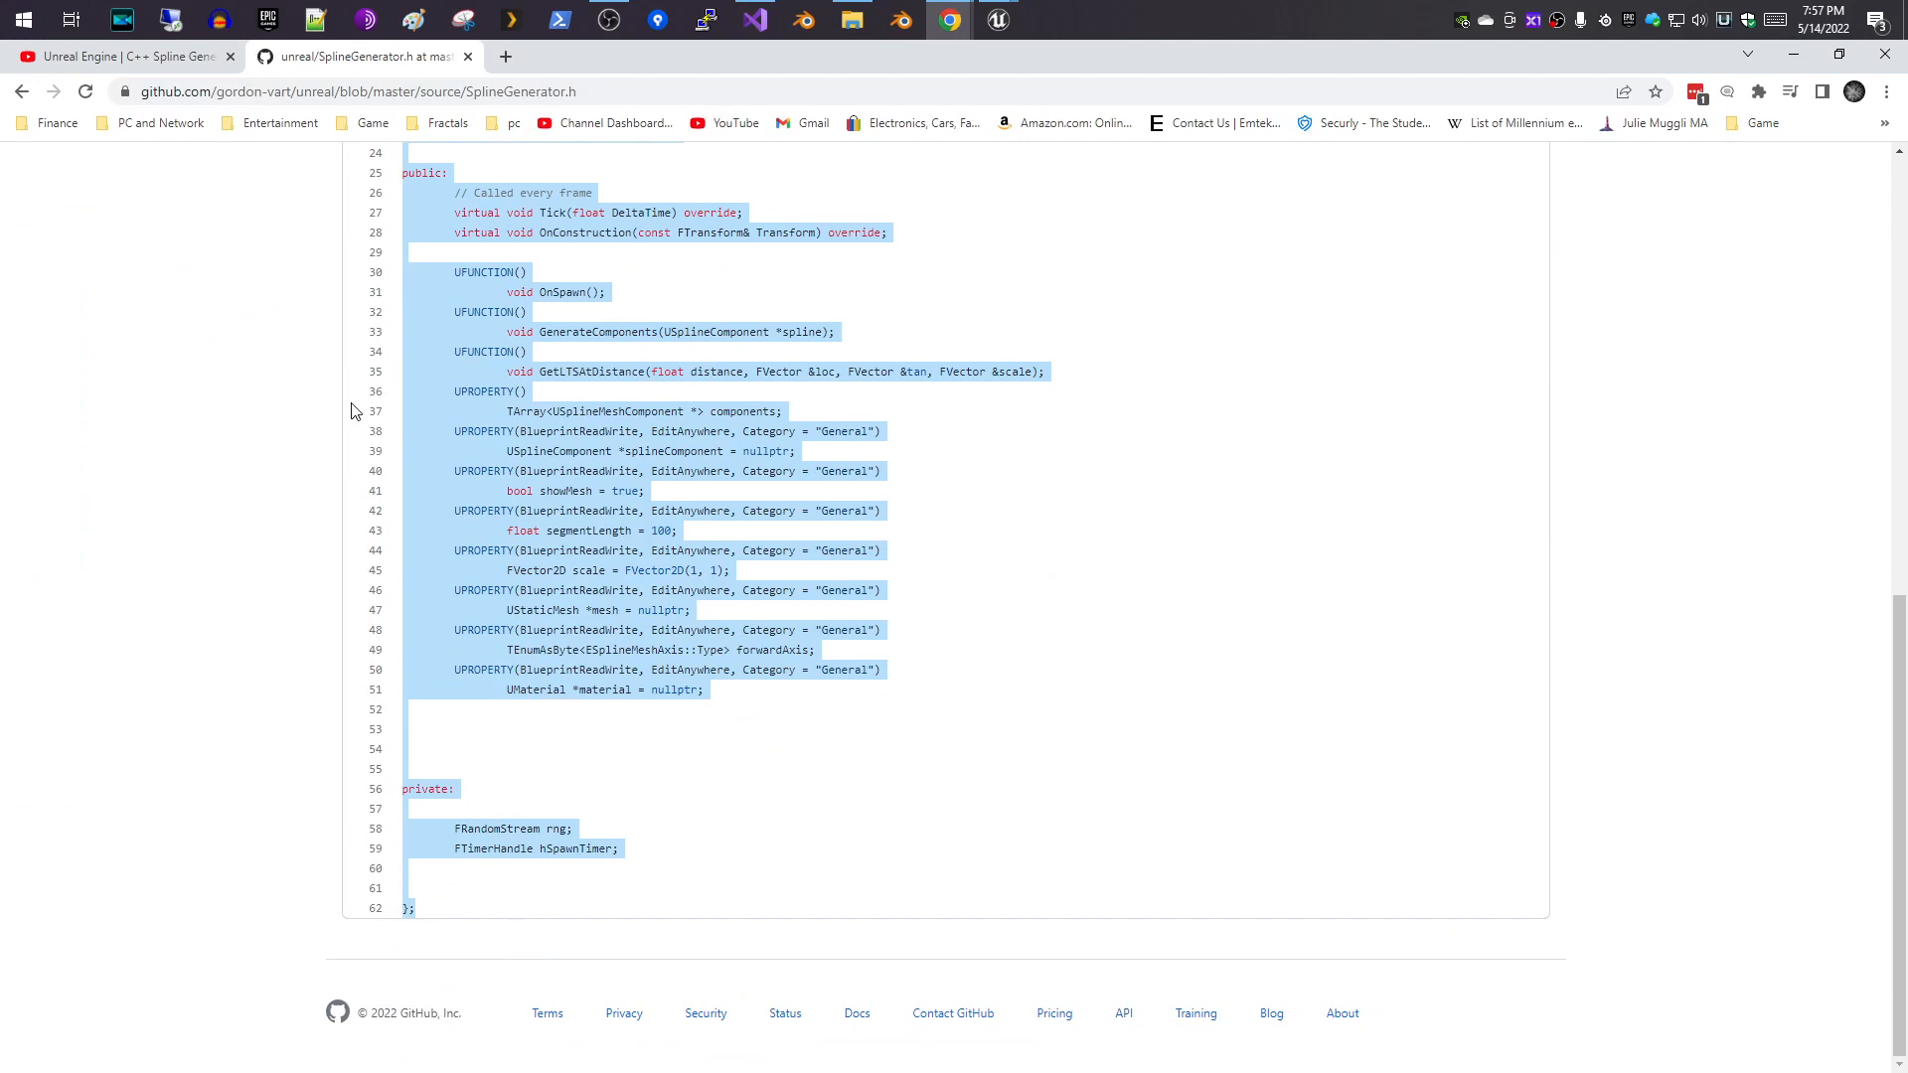
right_click(511, 449)
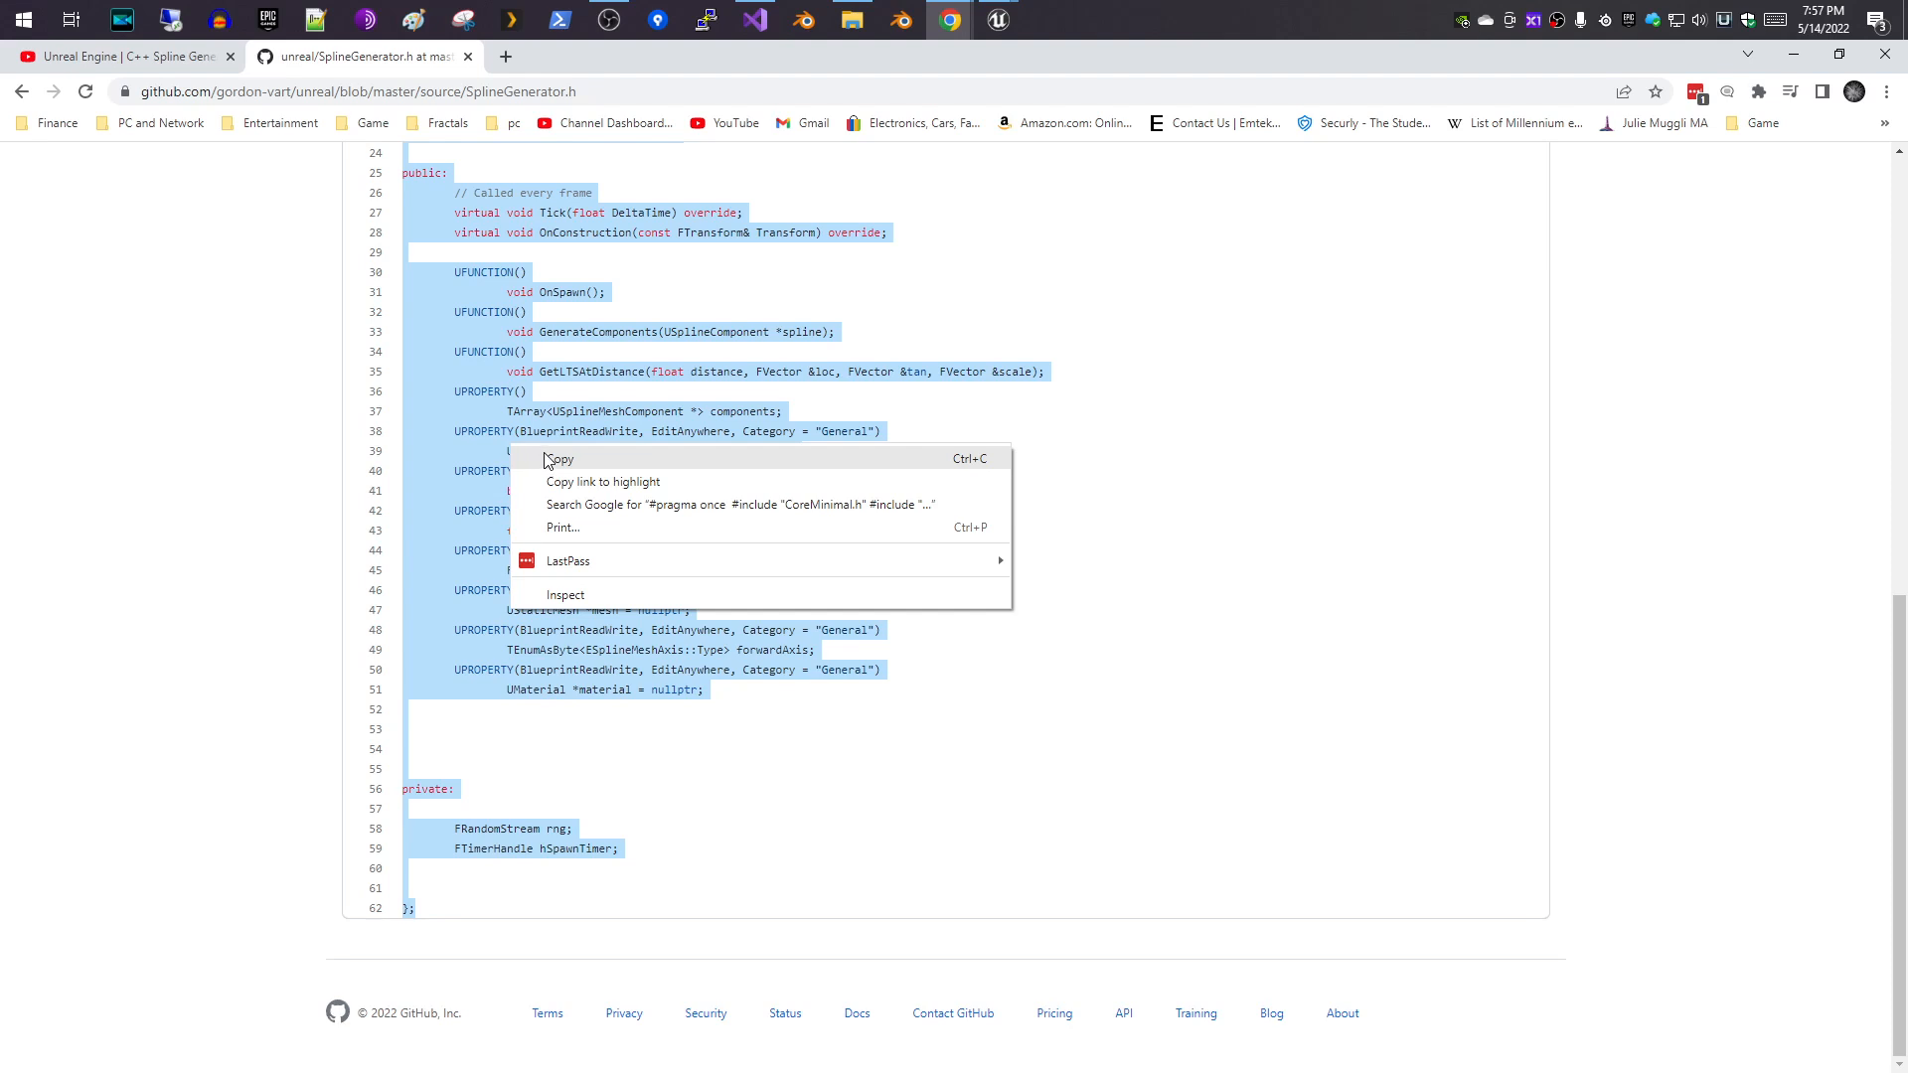
click(542, 463)
- Switch to Visual Studio and replace the code in SplineGenerator.h from #pragma once to the end with the copied code
click(755, 20)
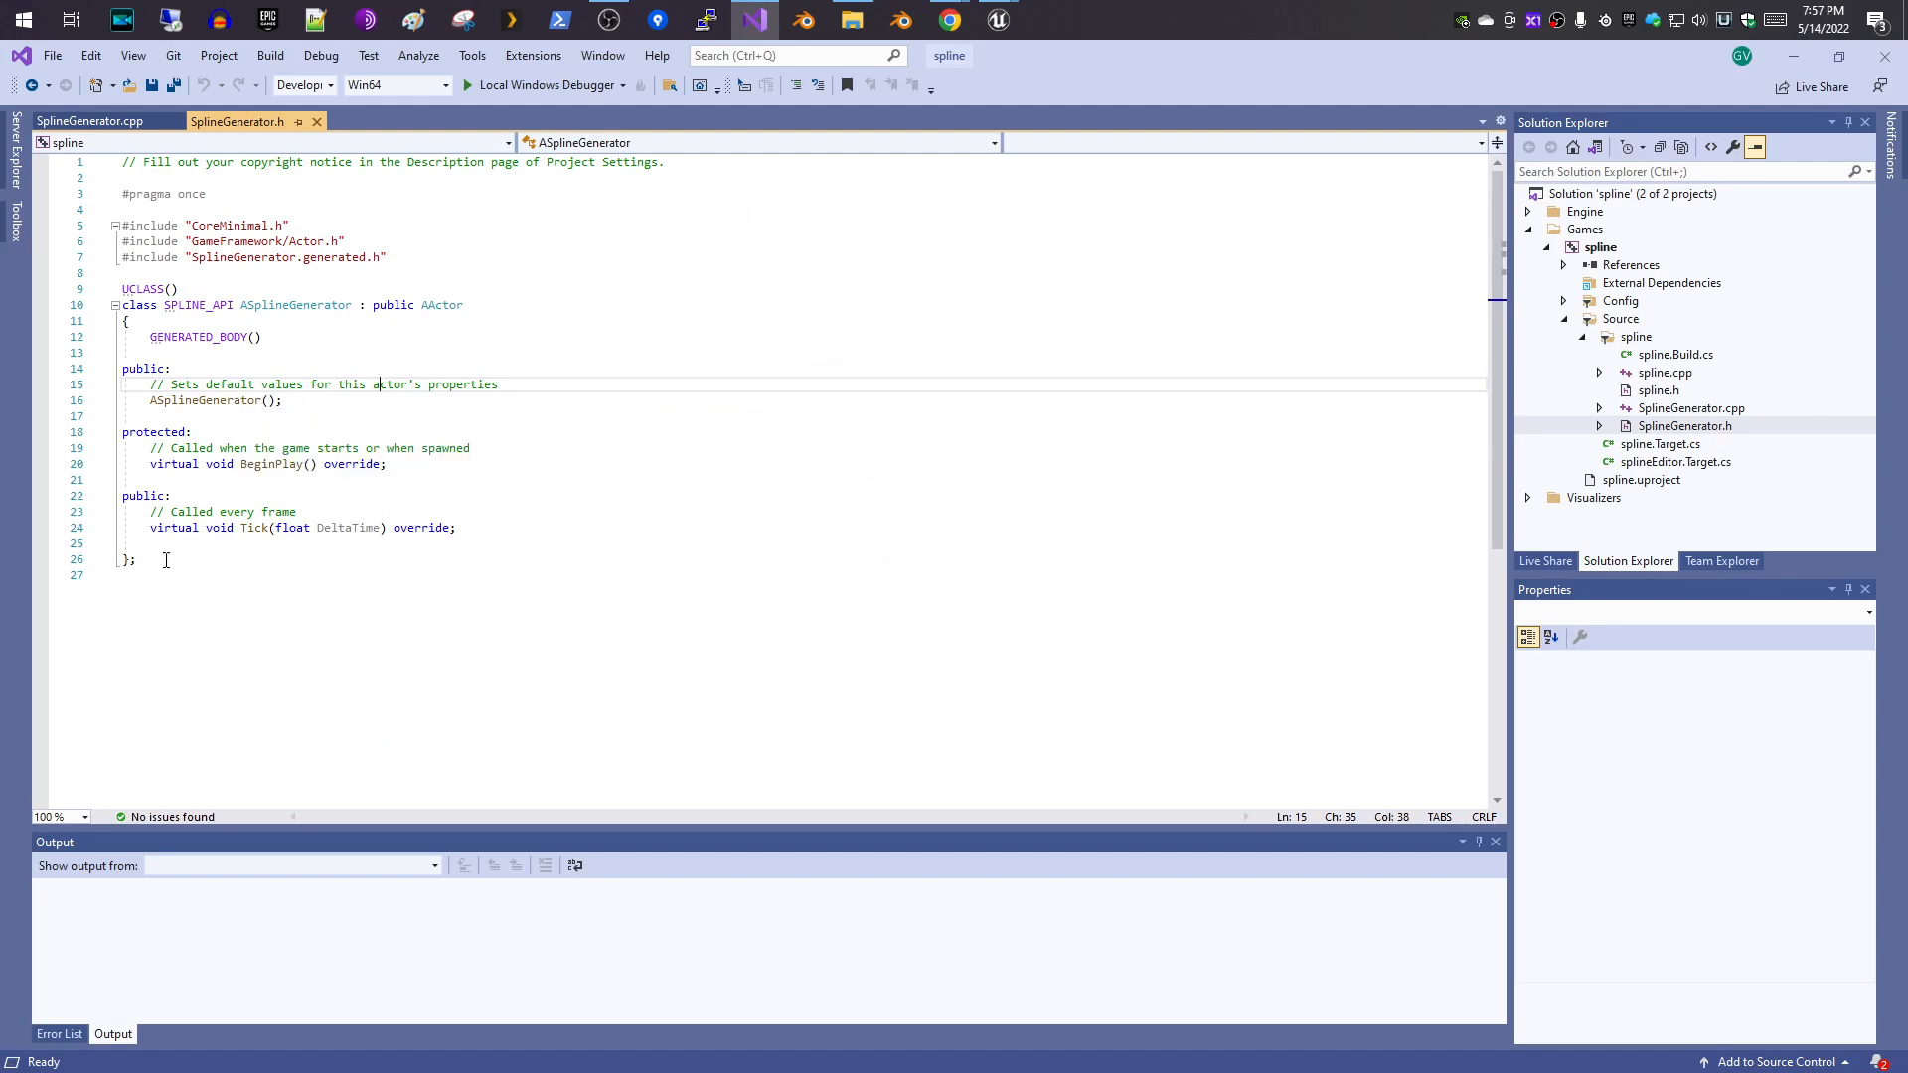
drag(157, 657, 106, 197)
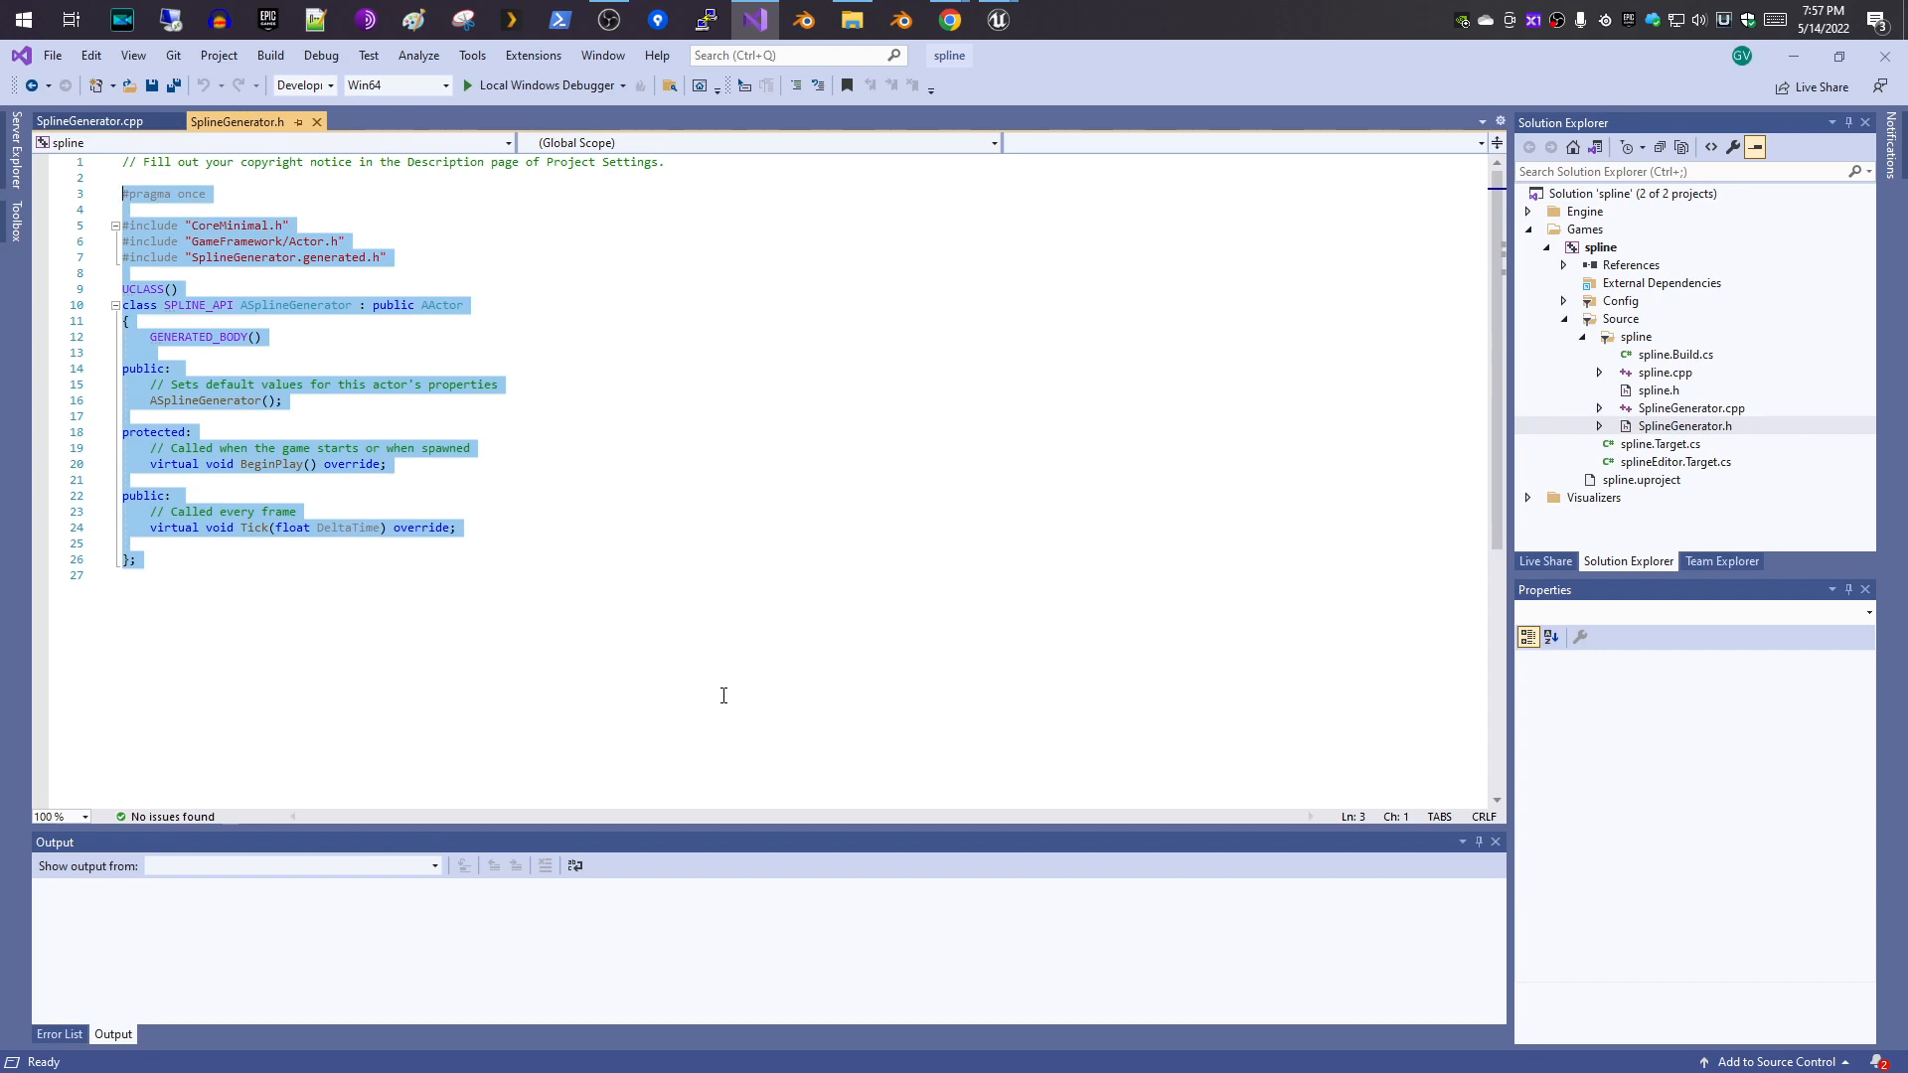
key(ctrl+v)
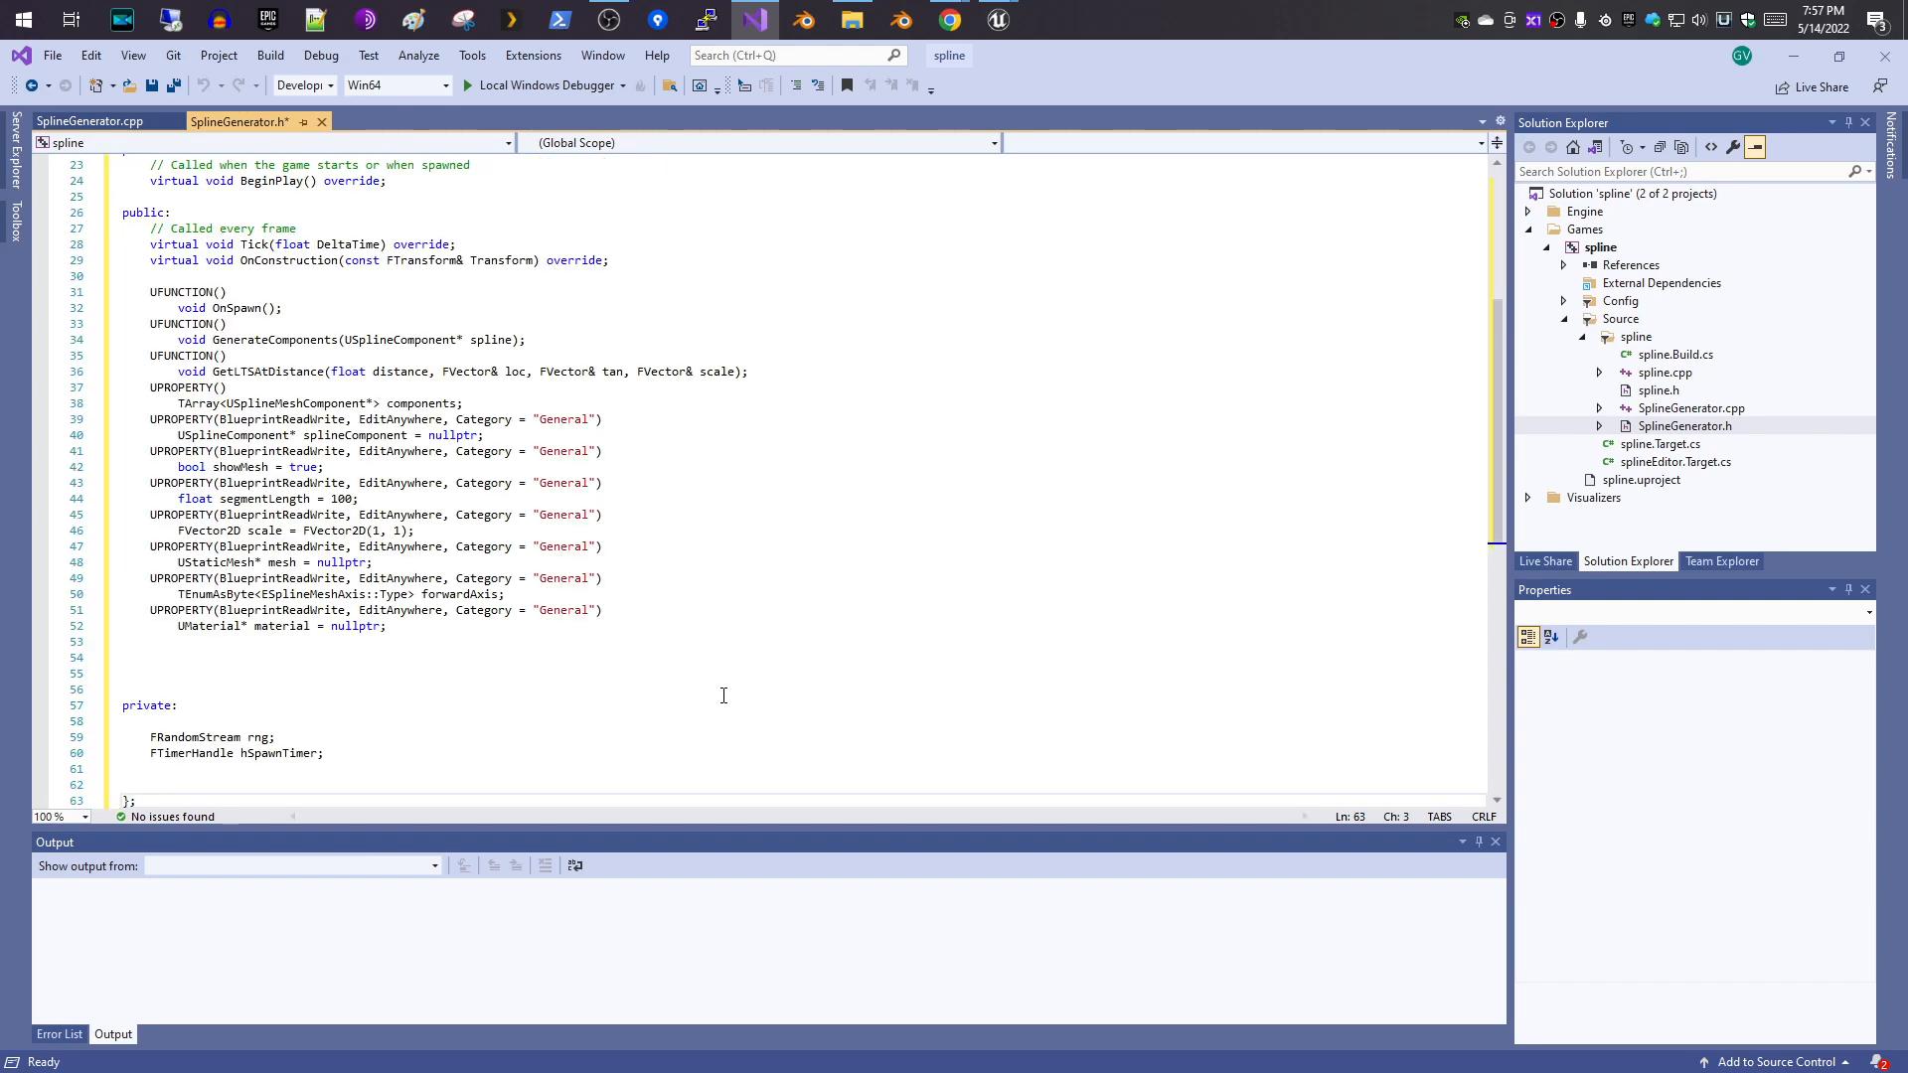
- Change the API macro in the ASplineGenerator class declaration from EMBER_API to SPLINE_API and save SplineGenerator.h
key(Up)
key(Up)
key(Up)
key(Up)
key(Up)
key(Up)
key(Up)
key(Up)
key(Up)
key(Up)
key(Up)
key(Up)
key(Up)
key(Up)
key(Up)
key(Up)
key(Up)
key(Up)
key(Up)
key(Up)
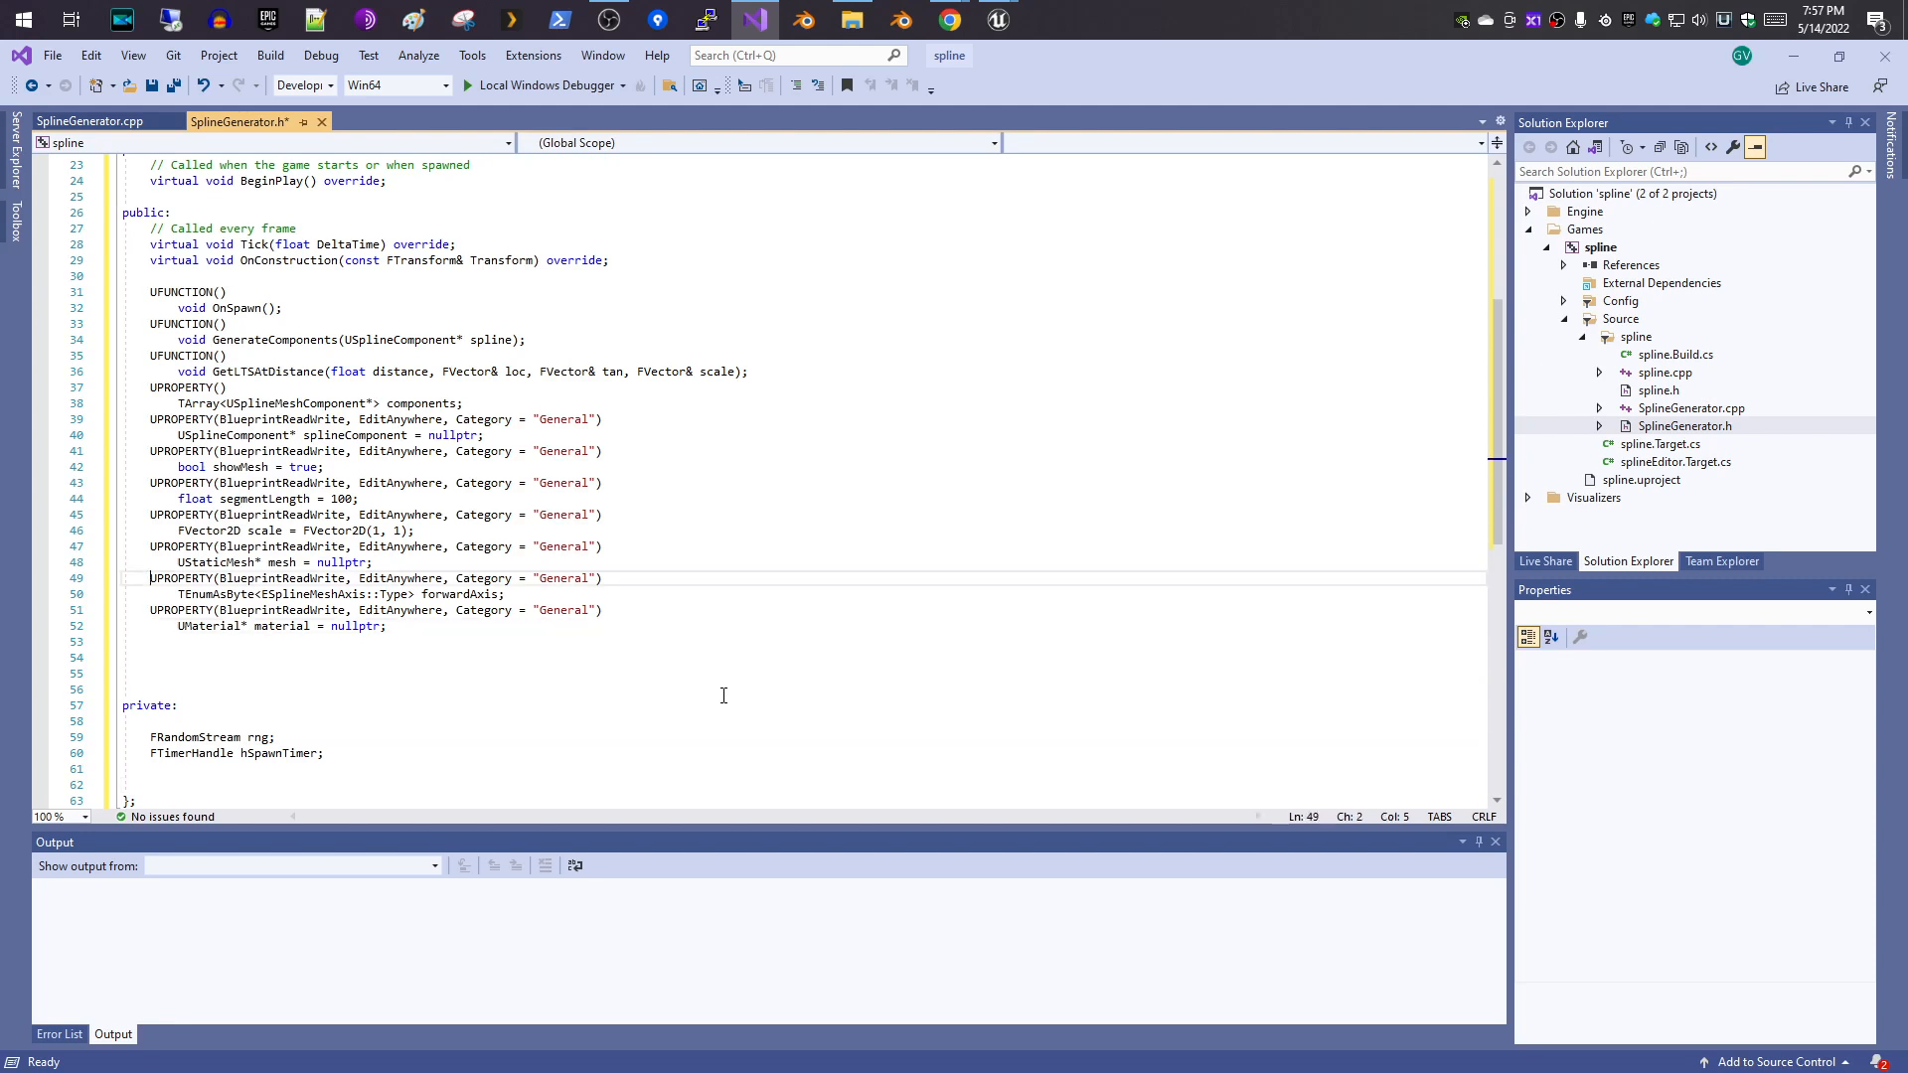
key(Up)
key(Up)
key(Up)
key(Up)
key(Up)
key(Up)
key(Up)
key(Up)
key(Up)
key(Up)
key(Up)
key(Up)
key(Up)
key(Up)
key(Up)
key(Down)
key(Down)
key(Down)
key(Down)
key(Down)
key(Down)
key(Down)
key(Down)
key(Down)
key(Down)
key(Down)
key(Down)
key(Down)
key(Right)
key(Right)
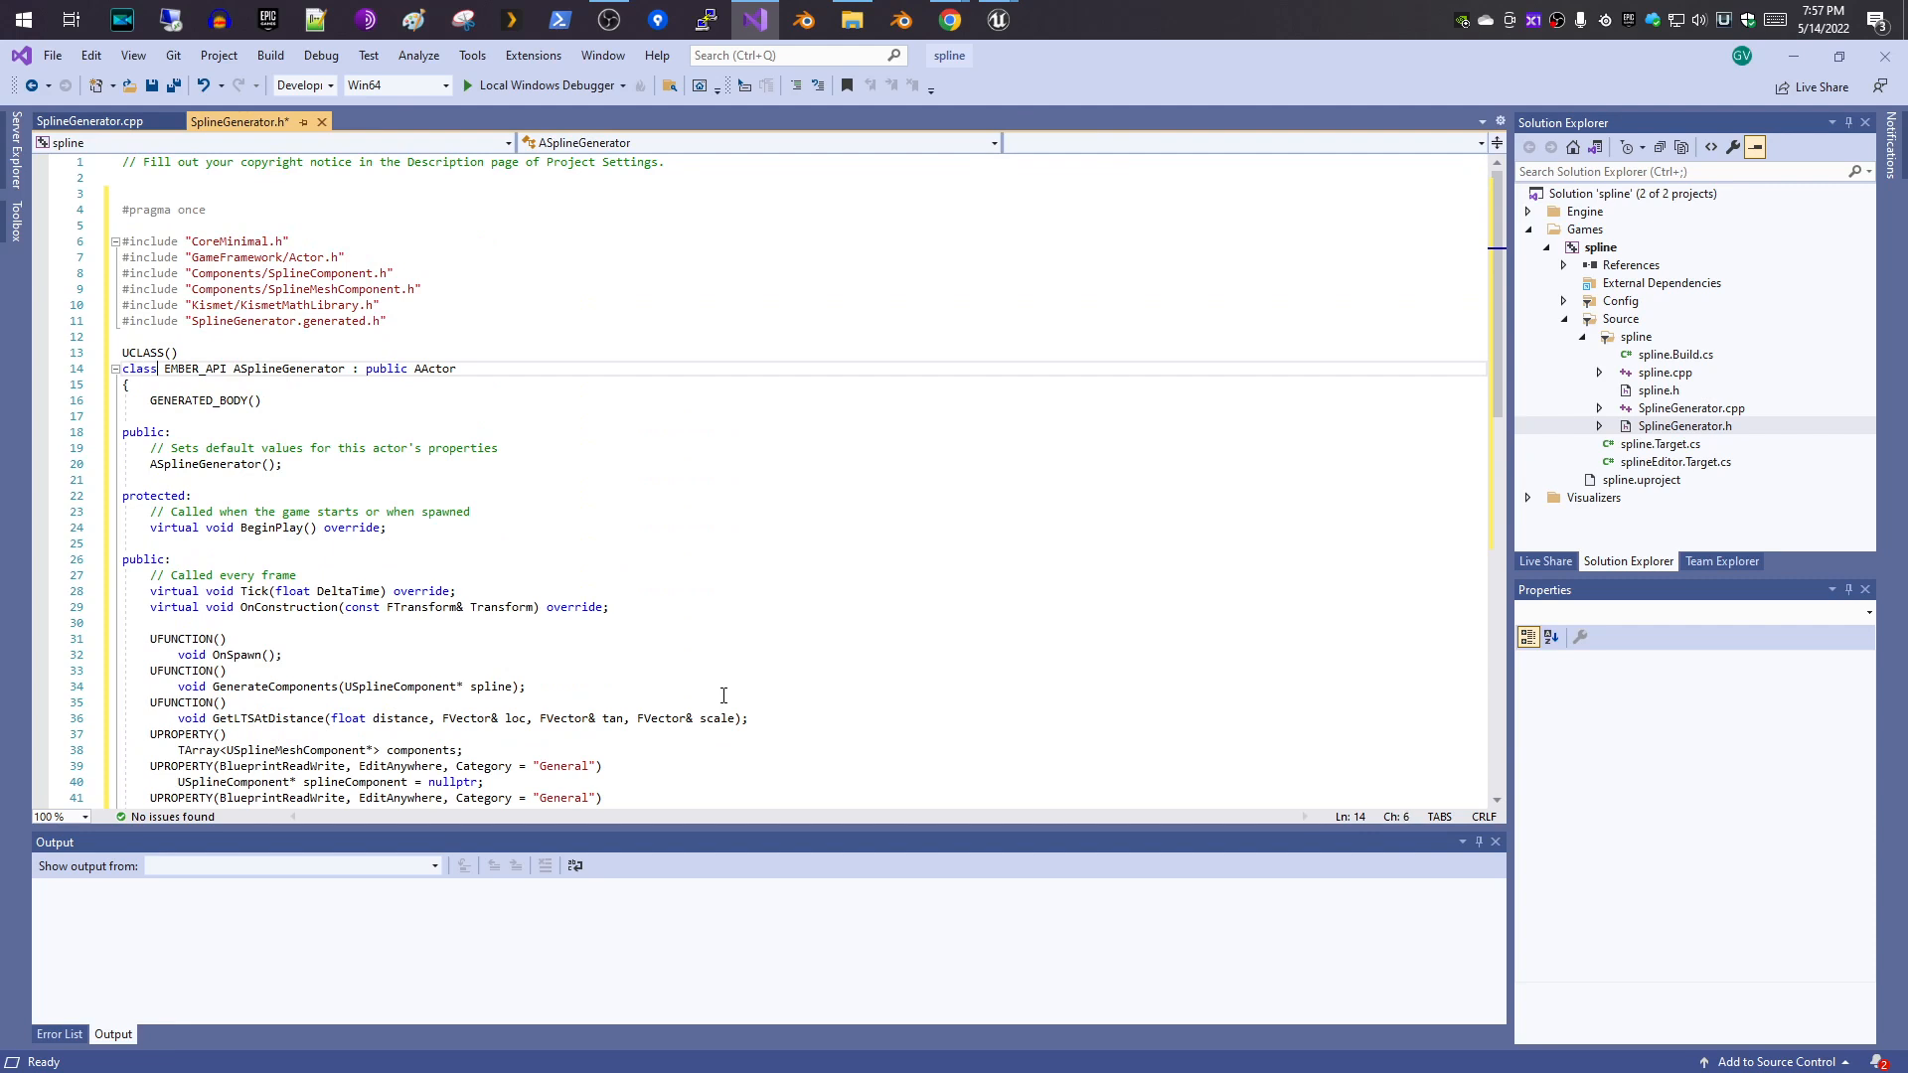
key(Caps_Lock)
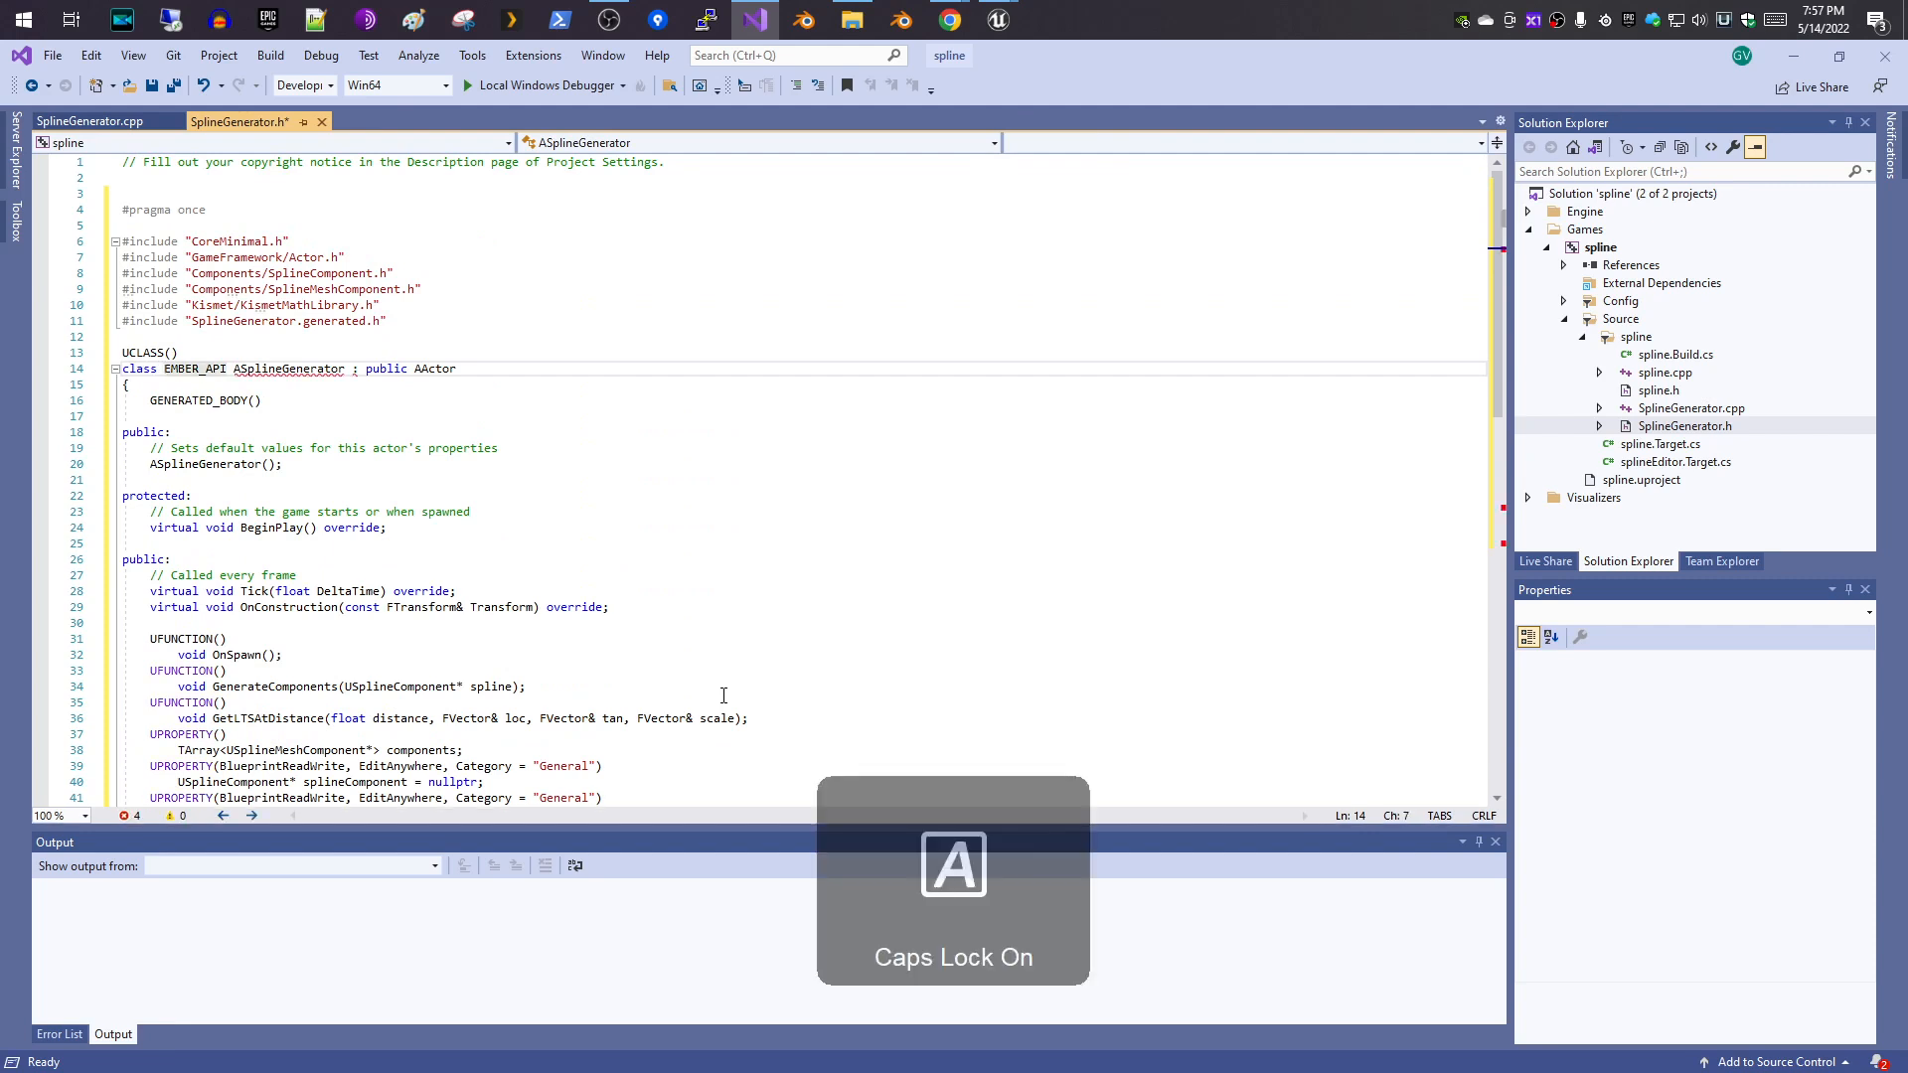
text(PLINE)
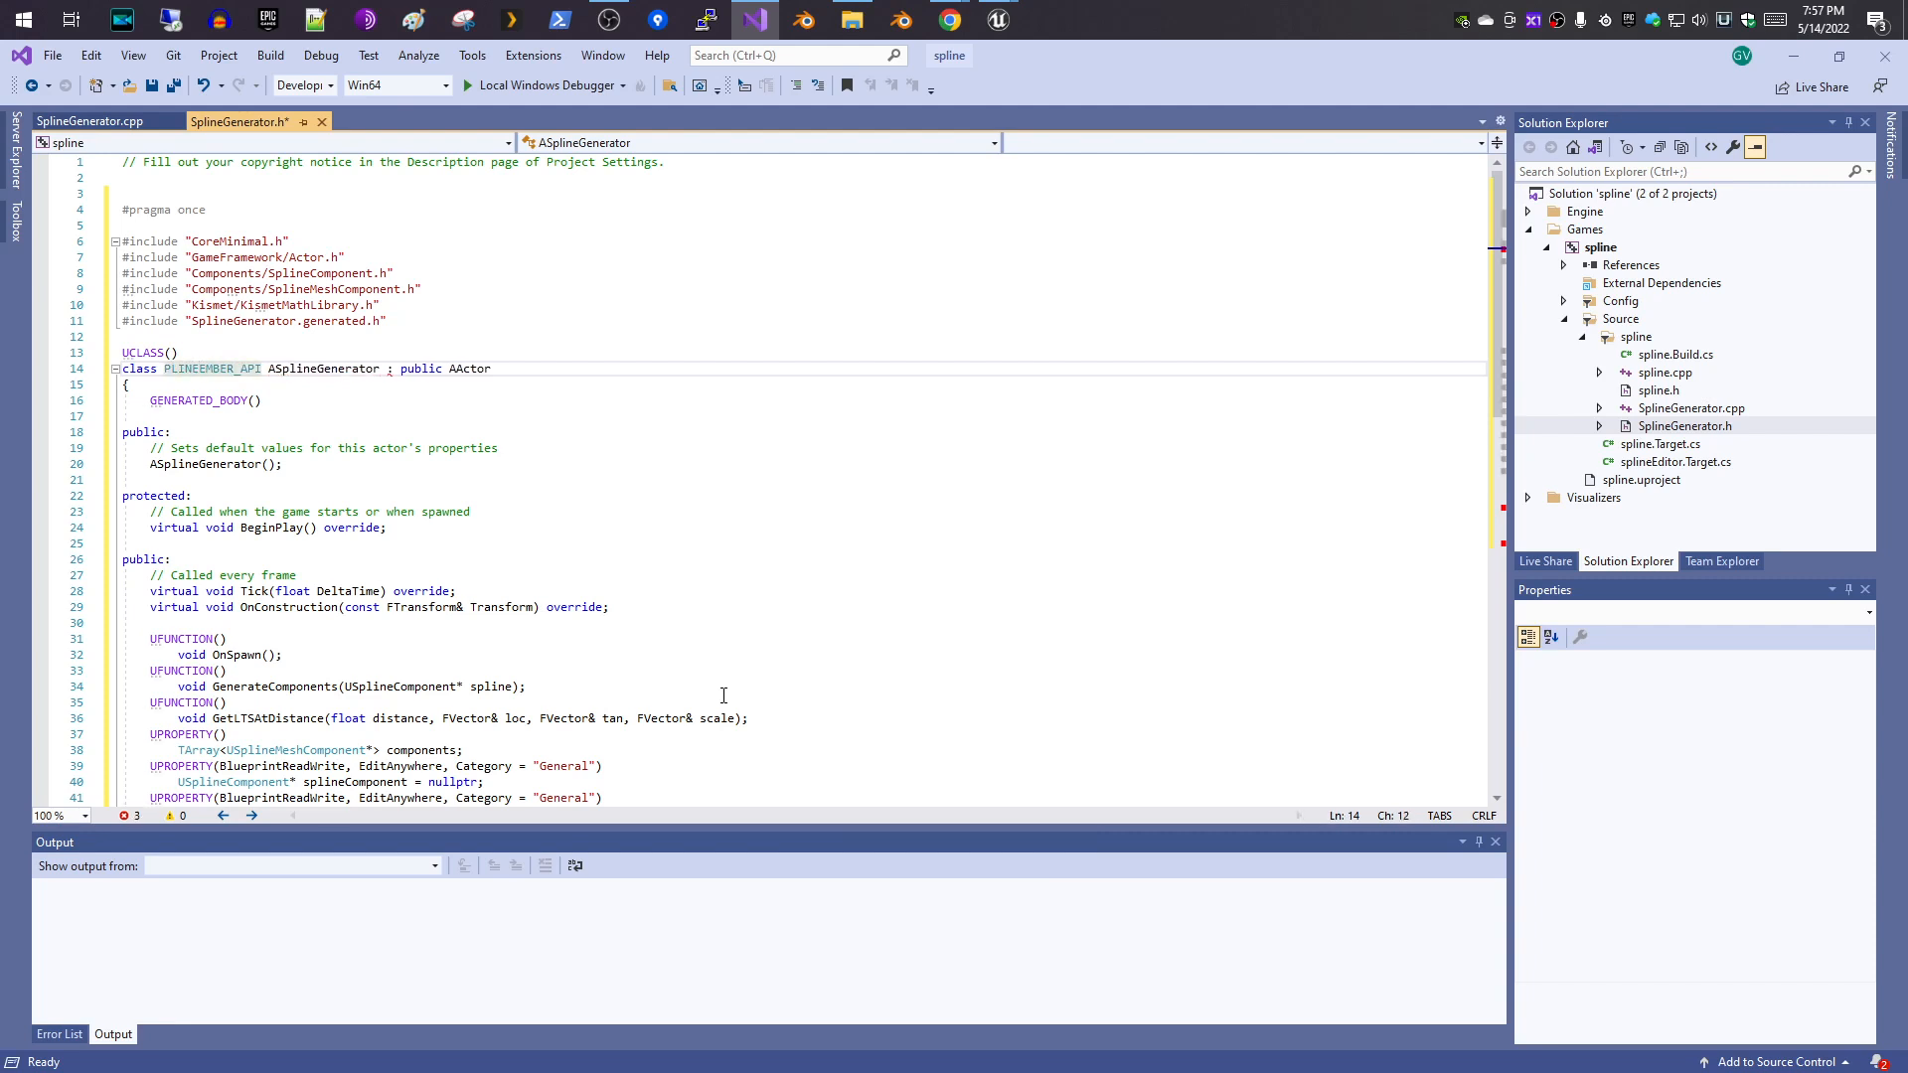
key(Delete)
key(Delete)
key(Delete)
key(Delete)
key(Delete)
key(Left)
key(Left)
key(Left)
key(Left)
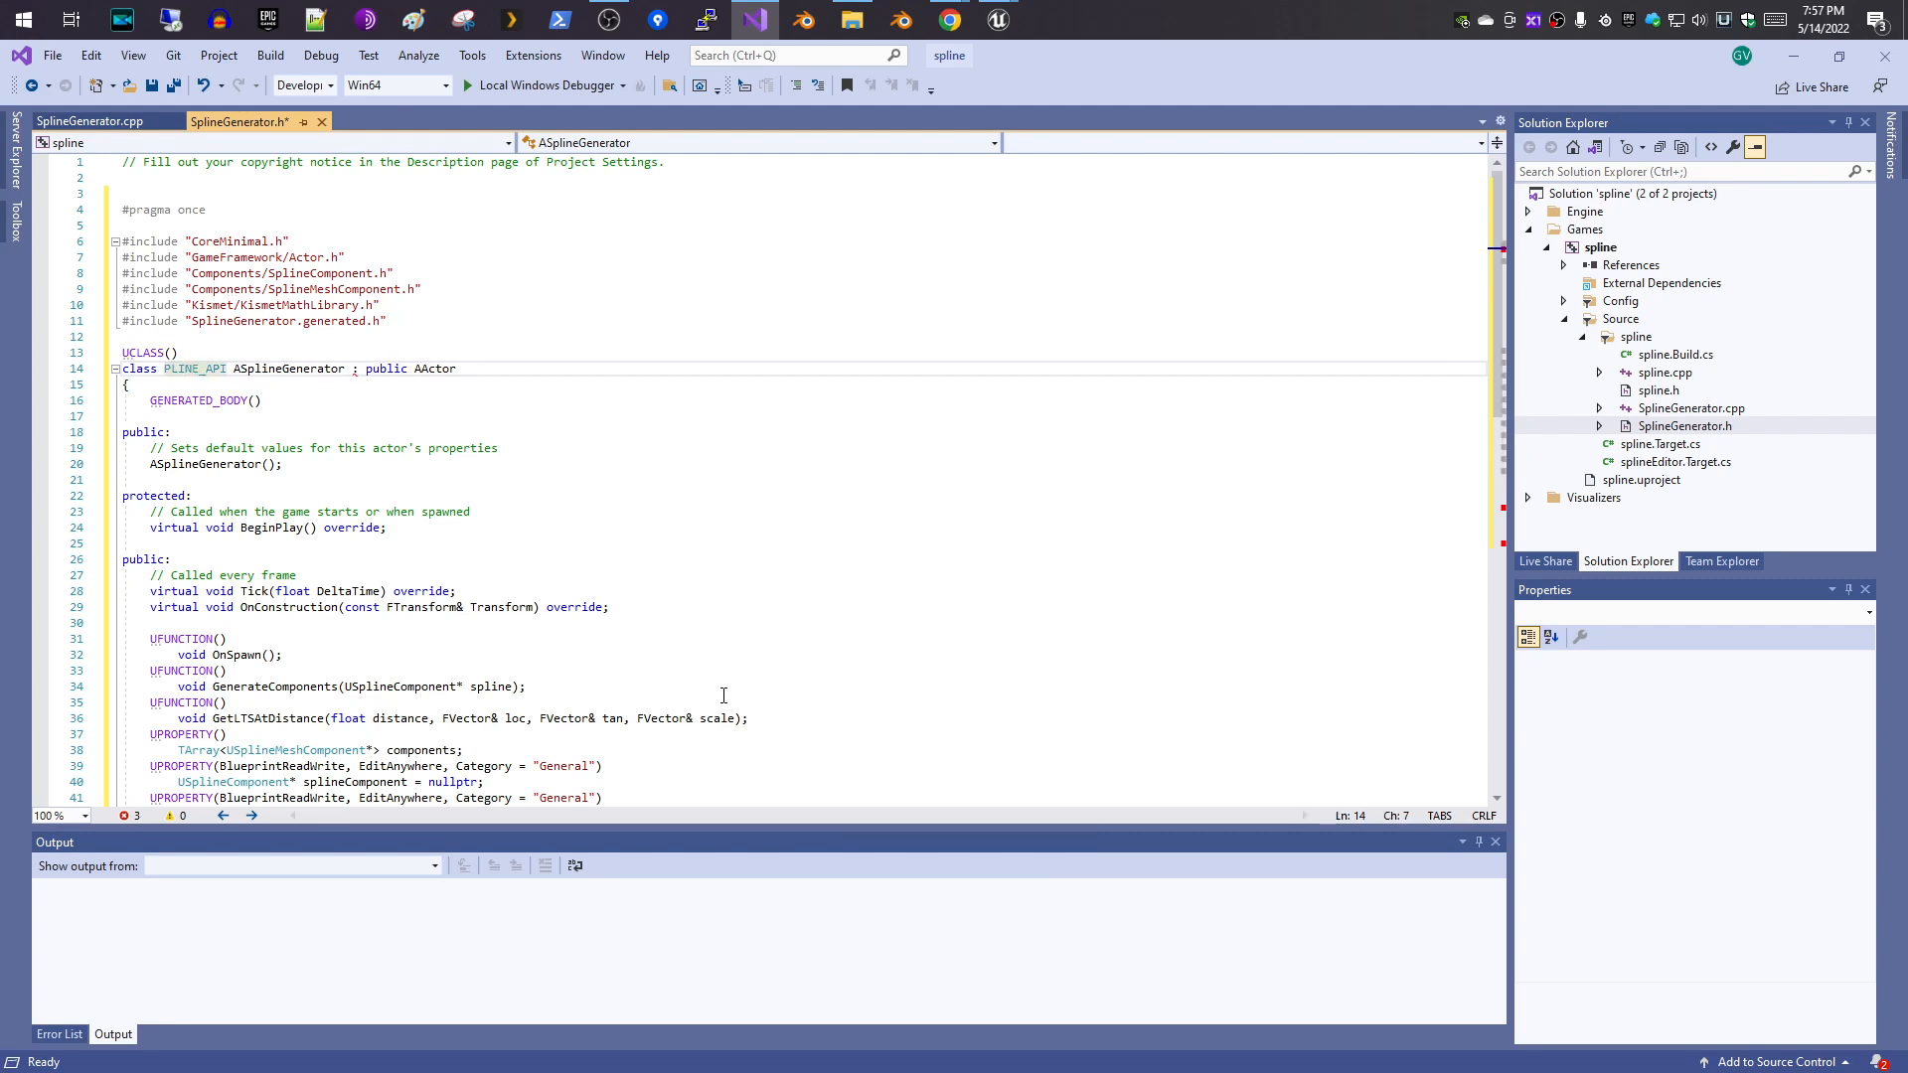
text(S)
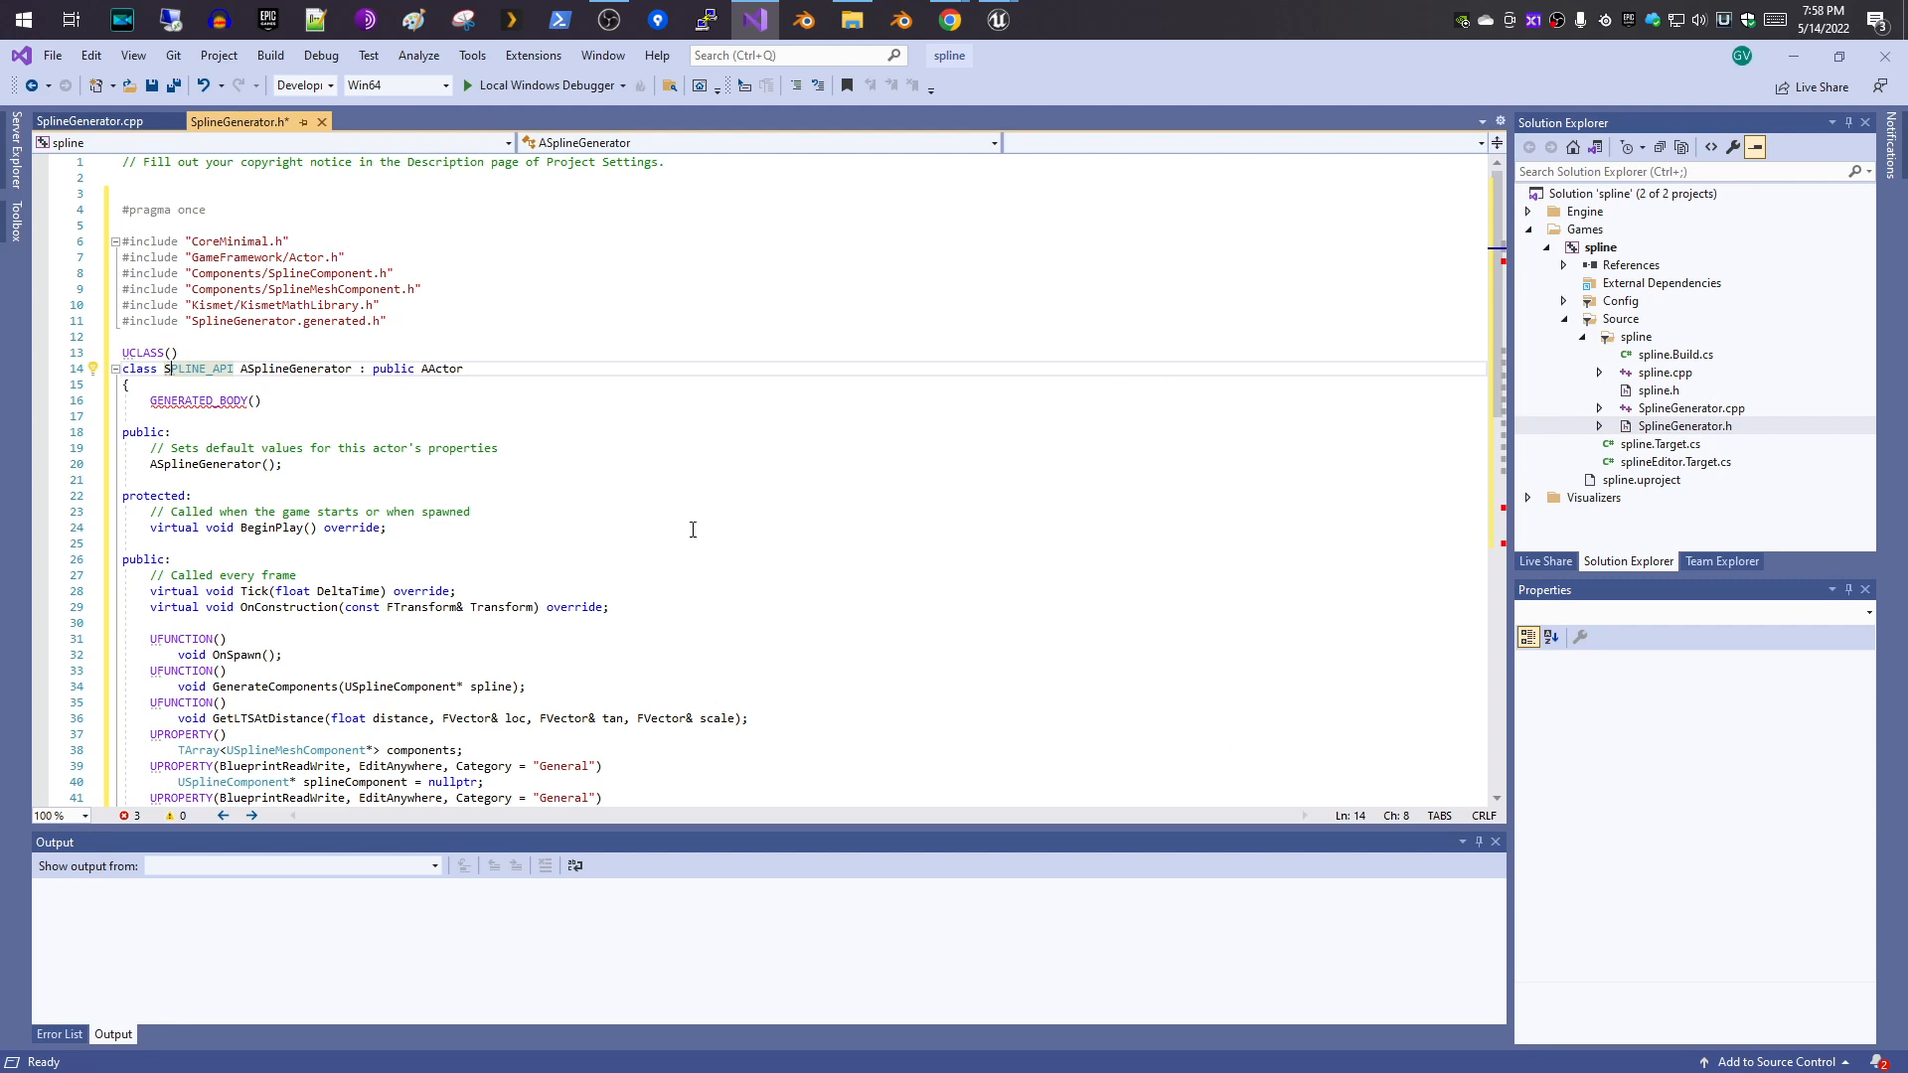
drag(386, 511, 123, 545)
click(461, 450)
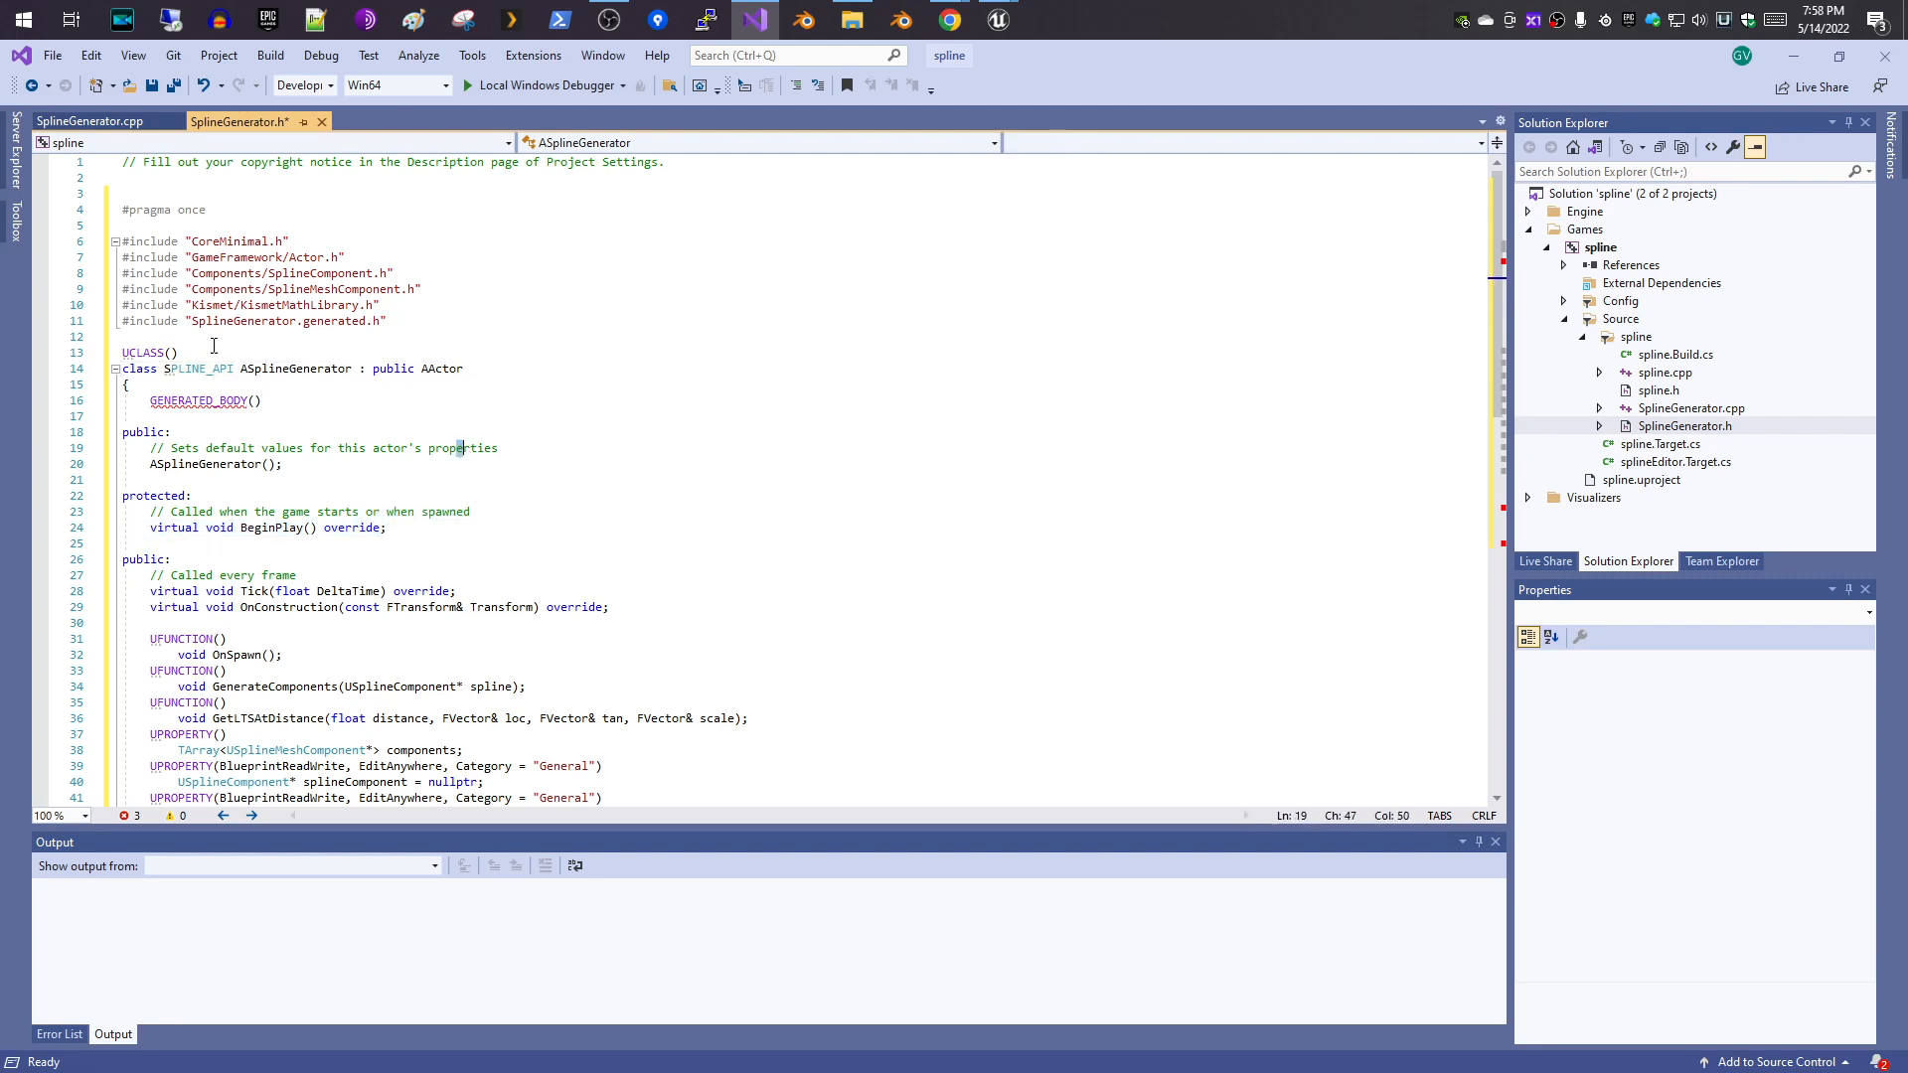
click(151, 86)
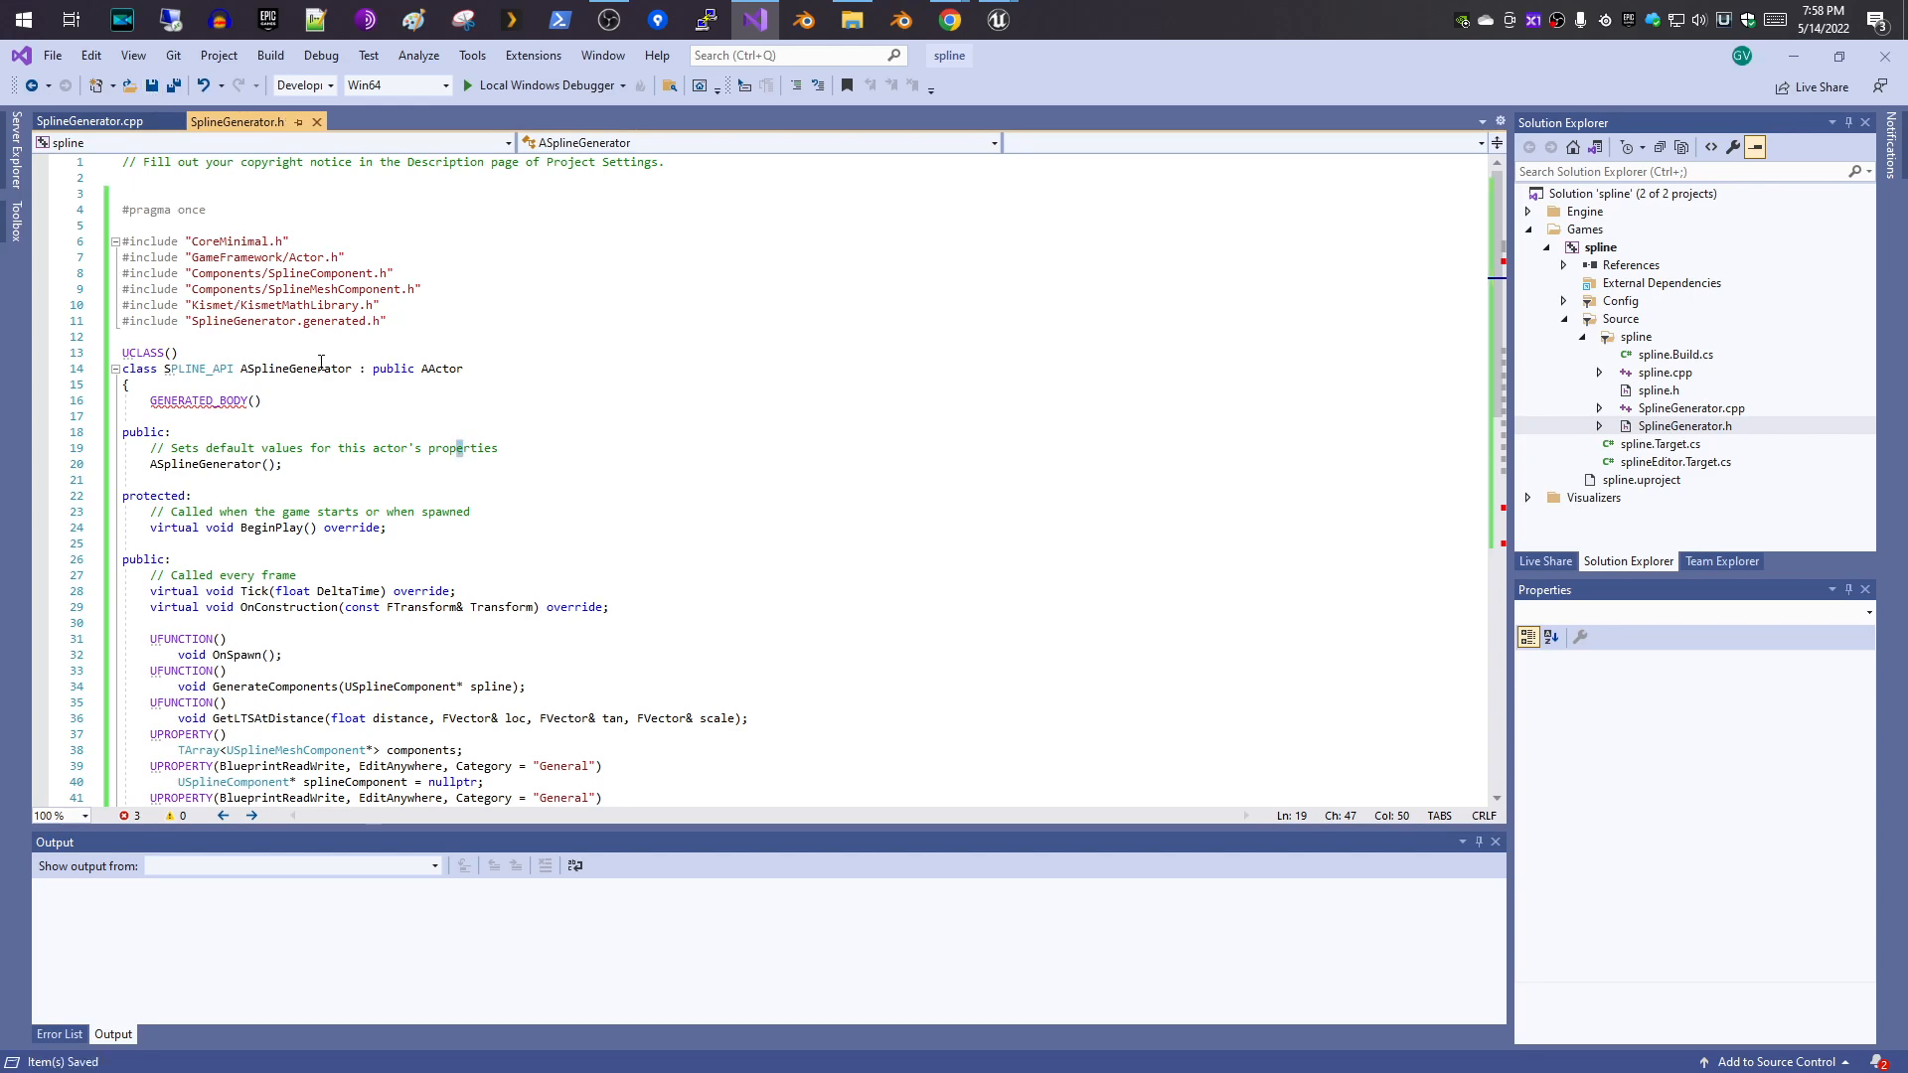
drag(331, 395, 122, 386)
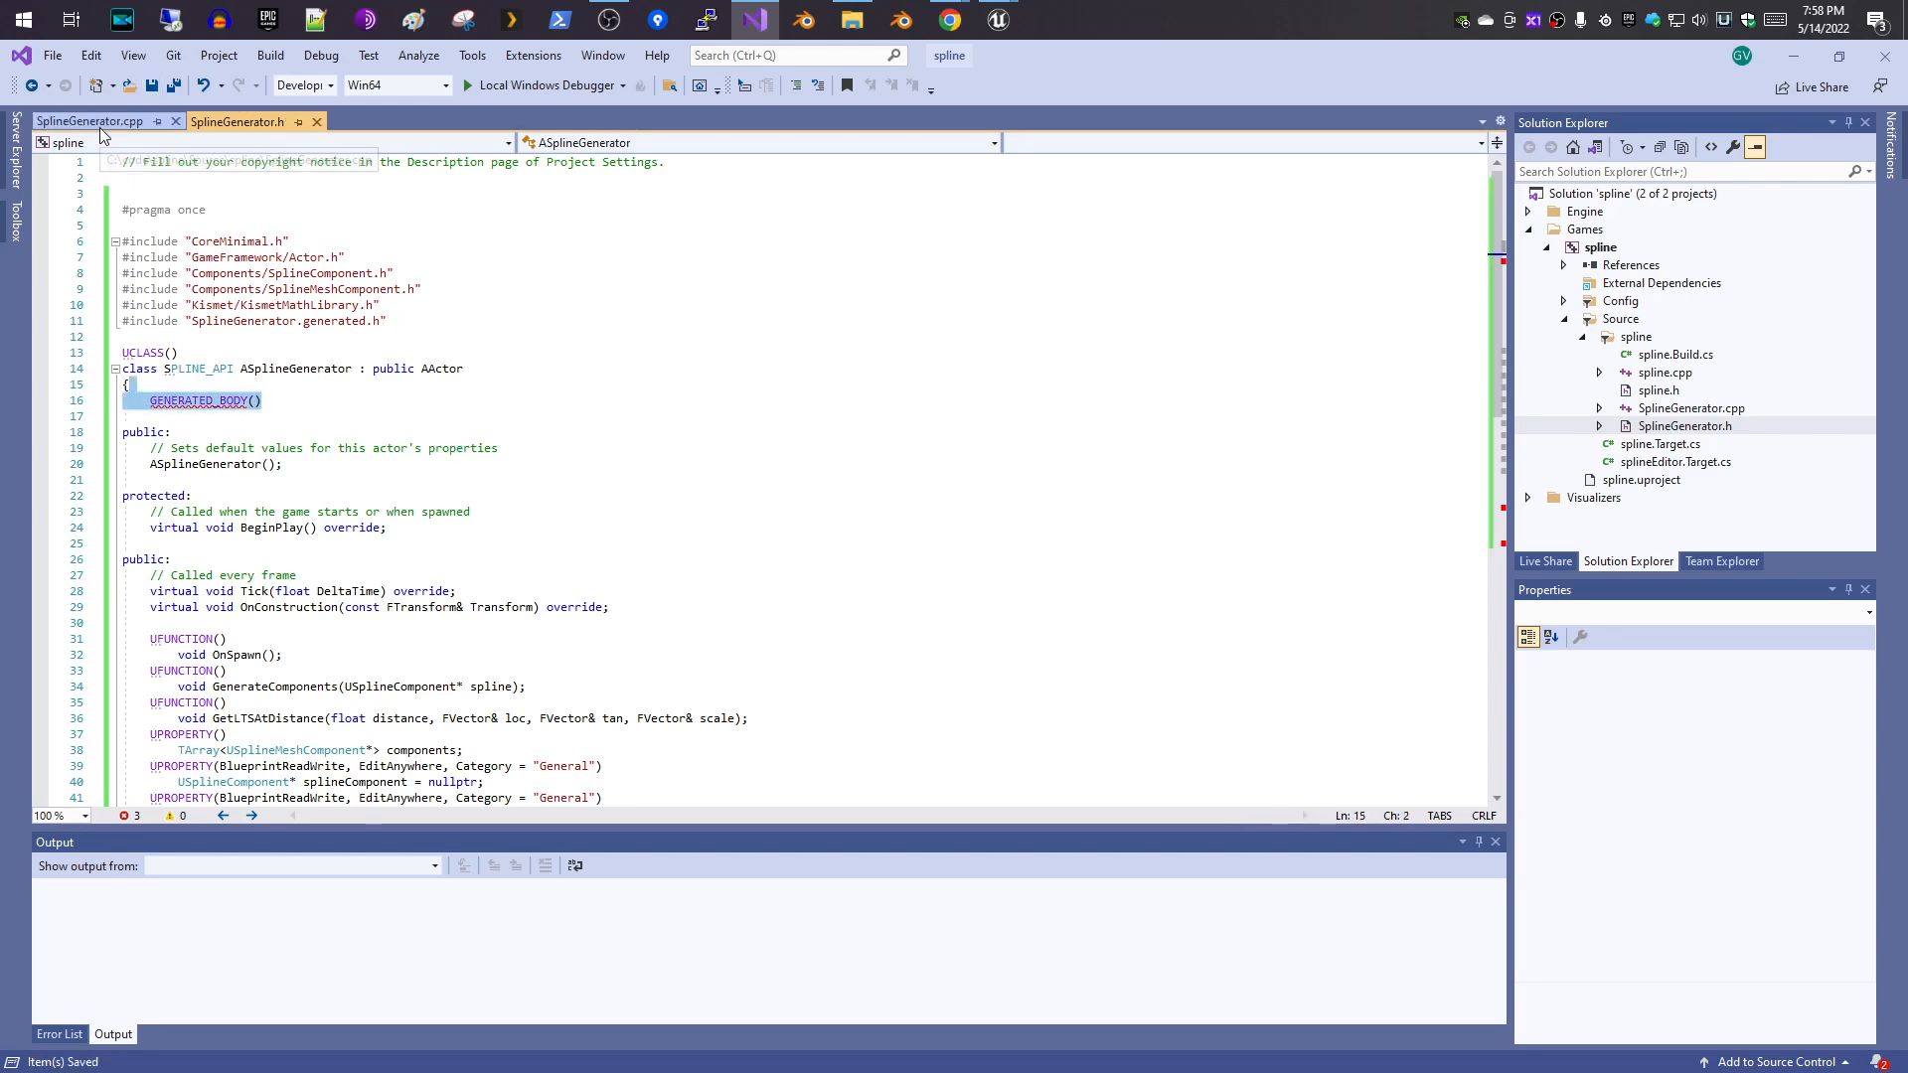
- Bring up the project's SplineGenerator.cpp, and switch to Chrome to open SplineGenerator.cpp from the GitHub repository's source folder
click(99, 126)
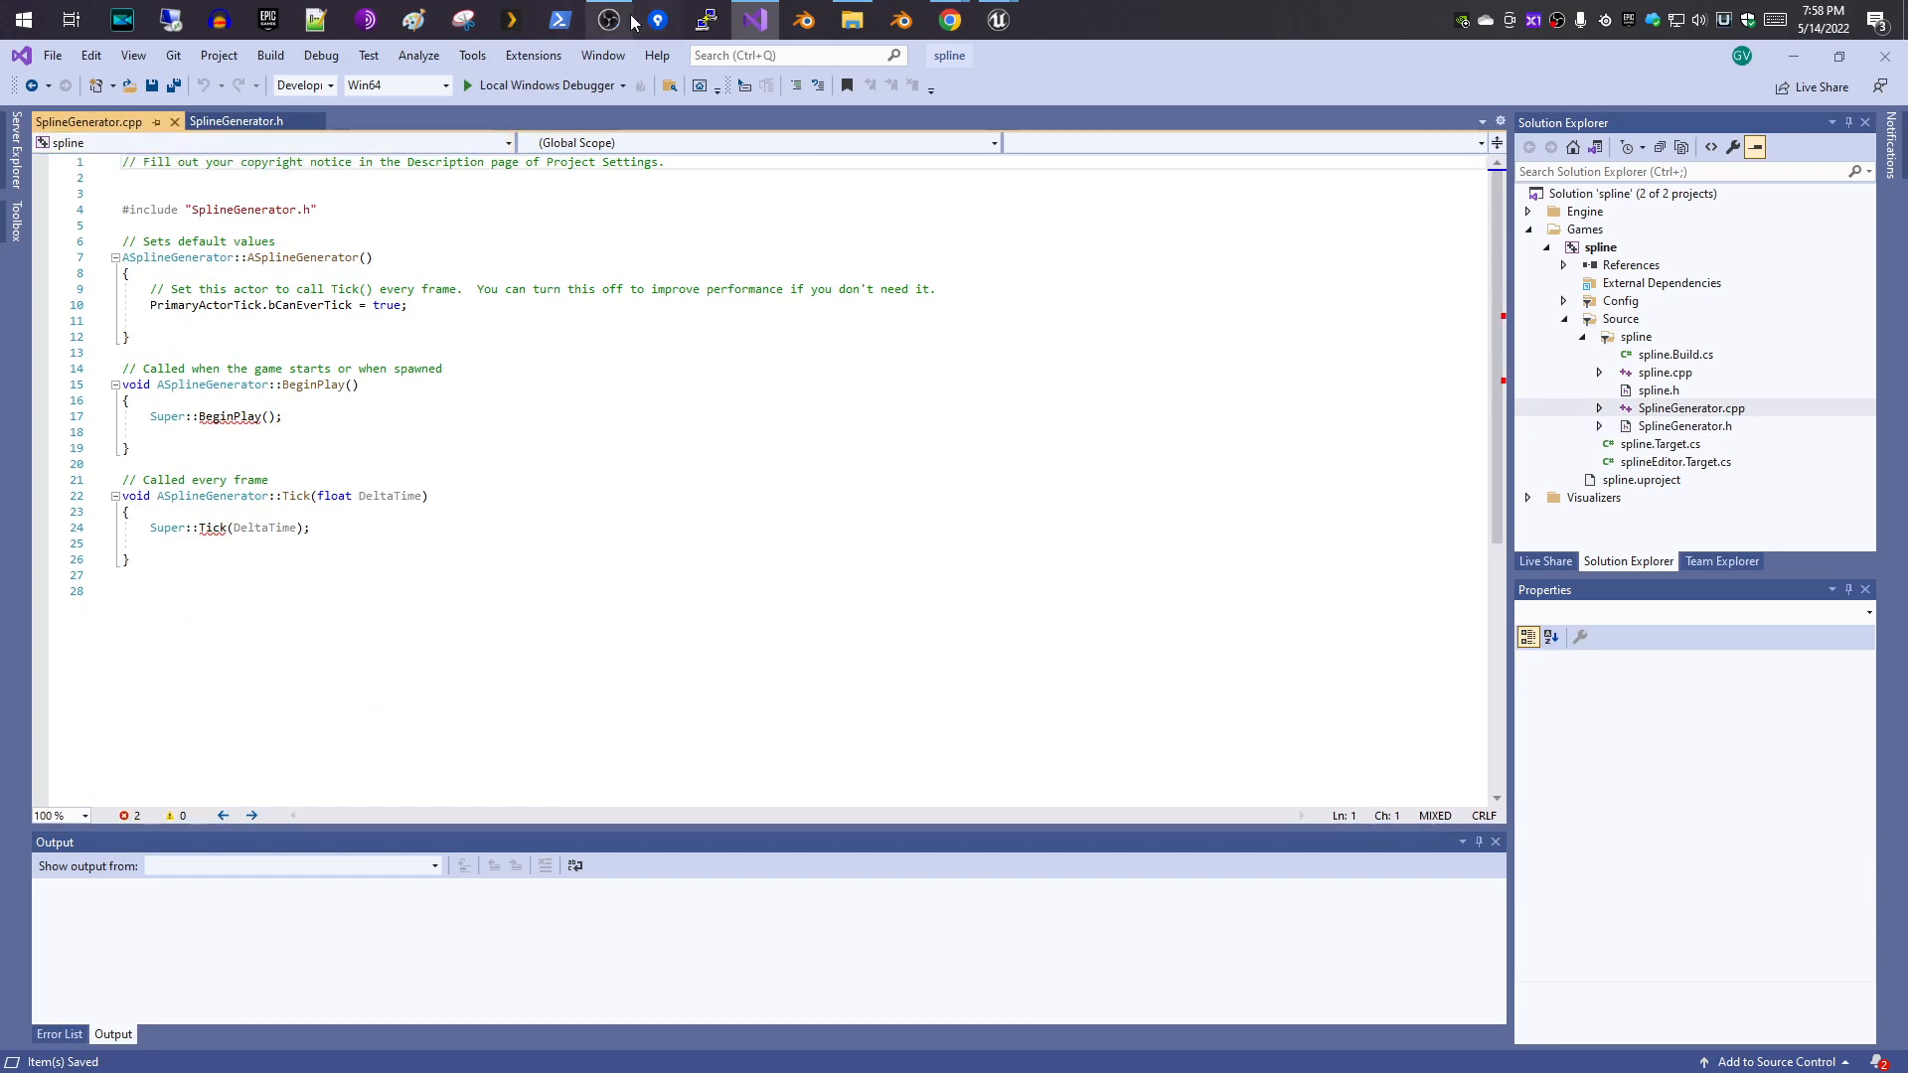
mouse_move(958, 28)
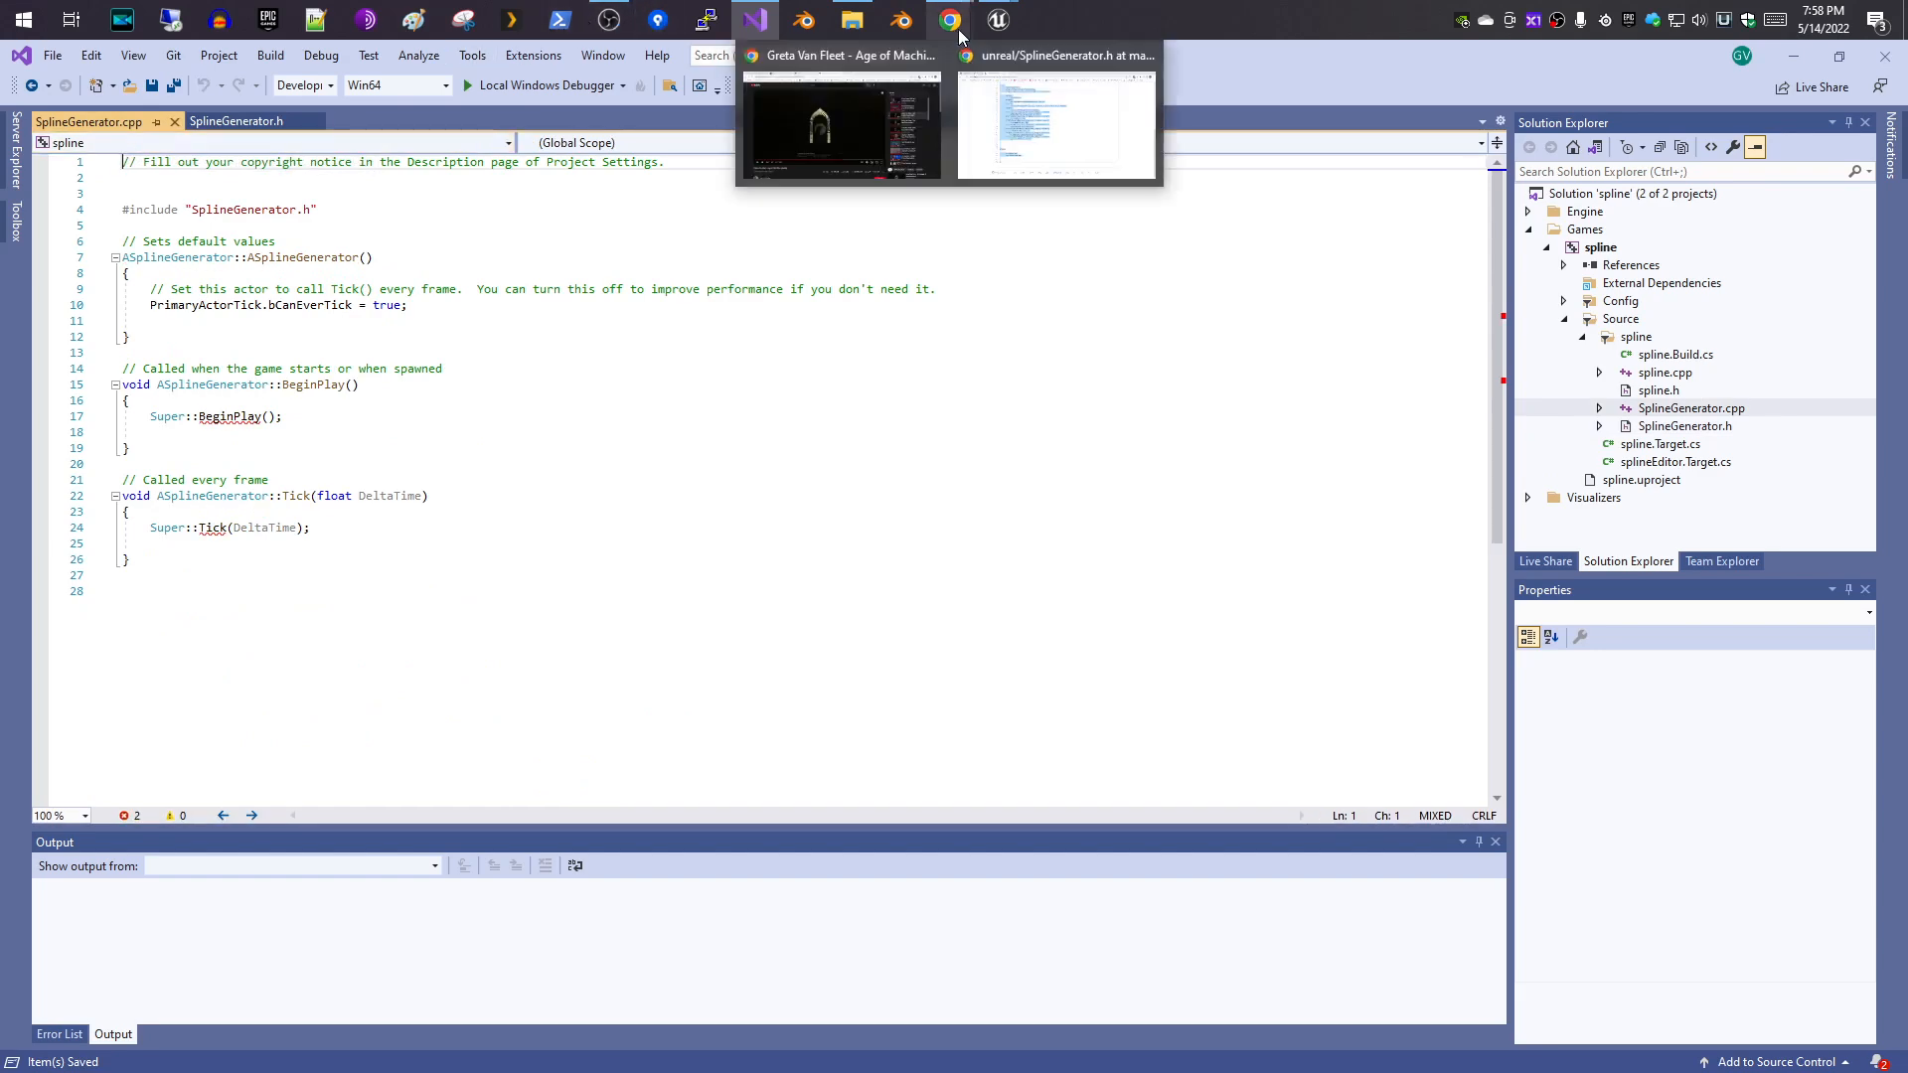
click(1034, 103)
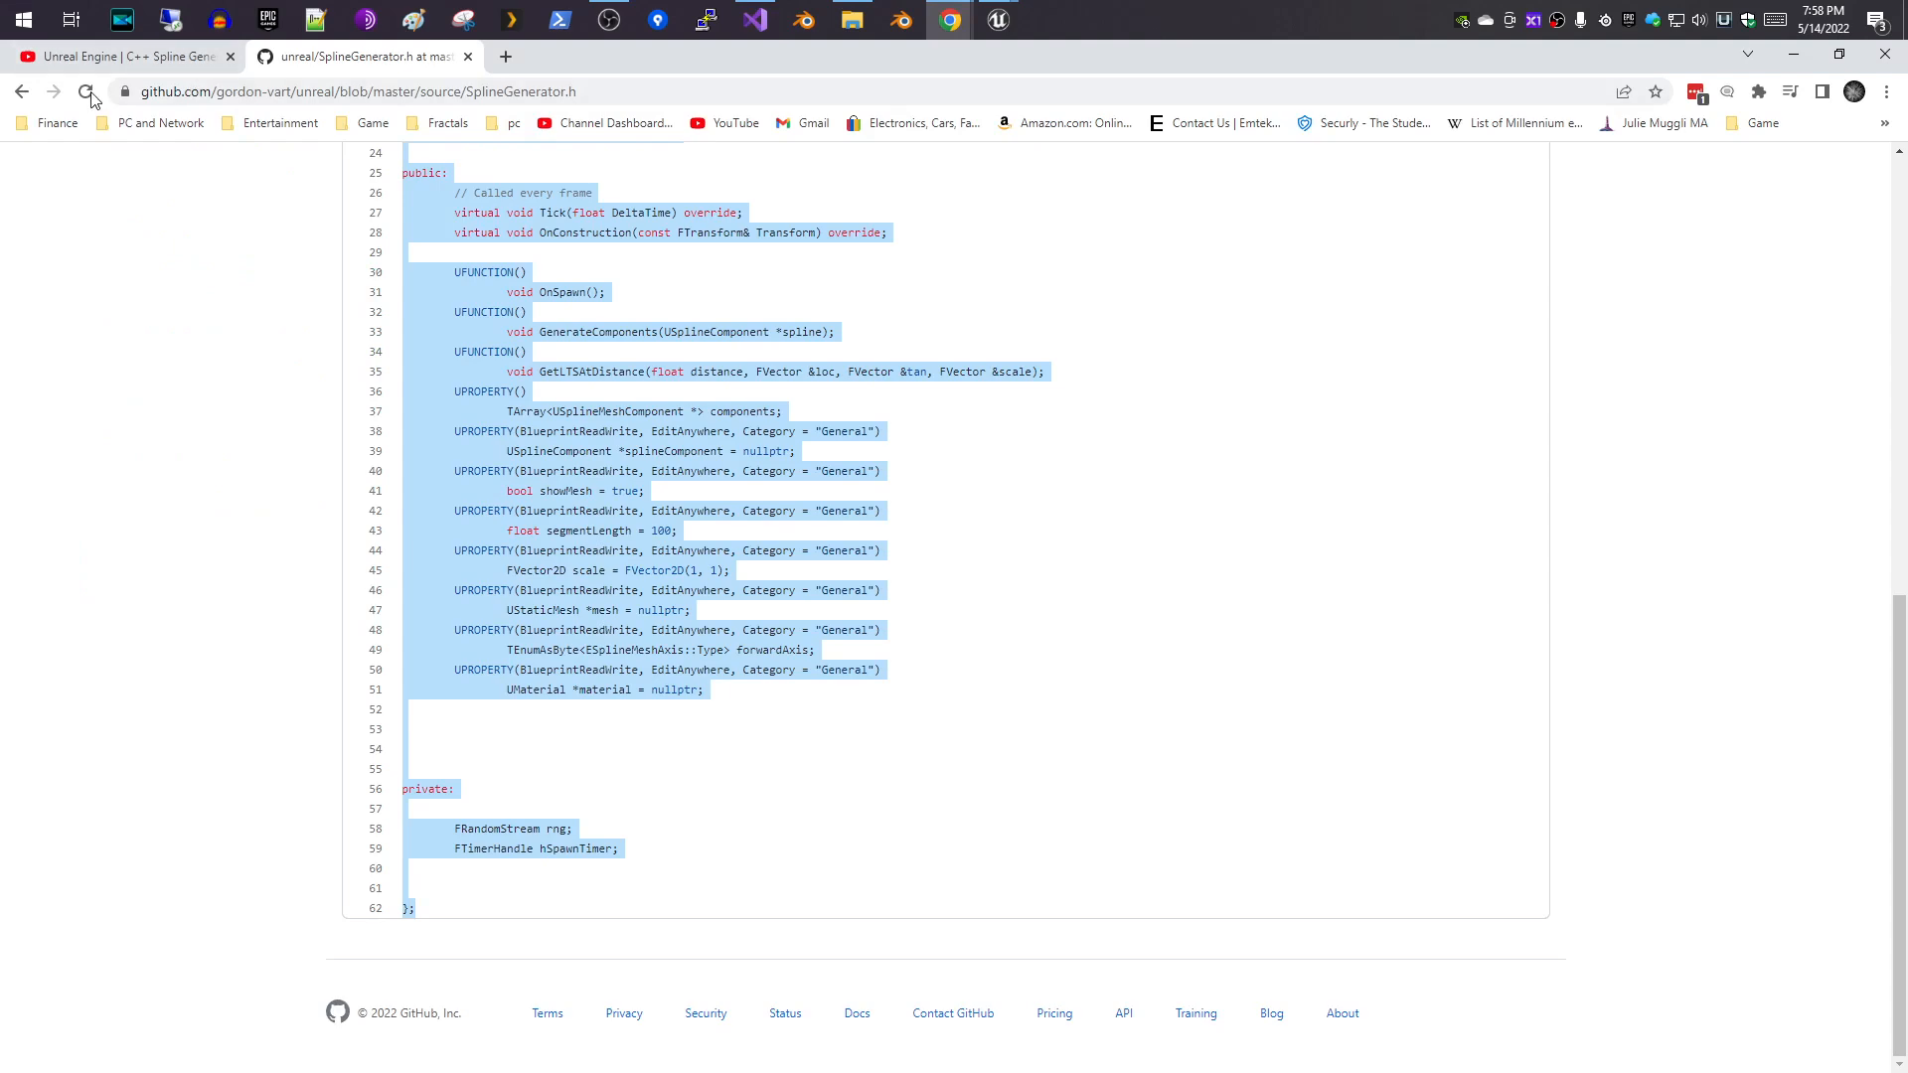
click(21, 92)
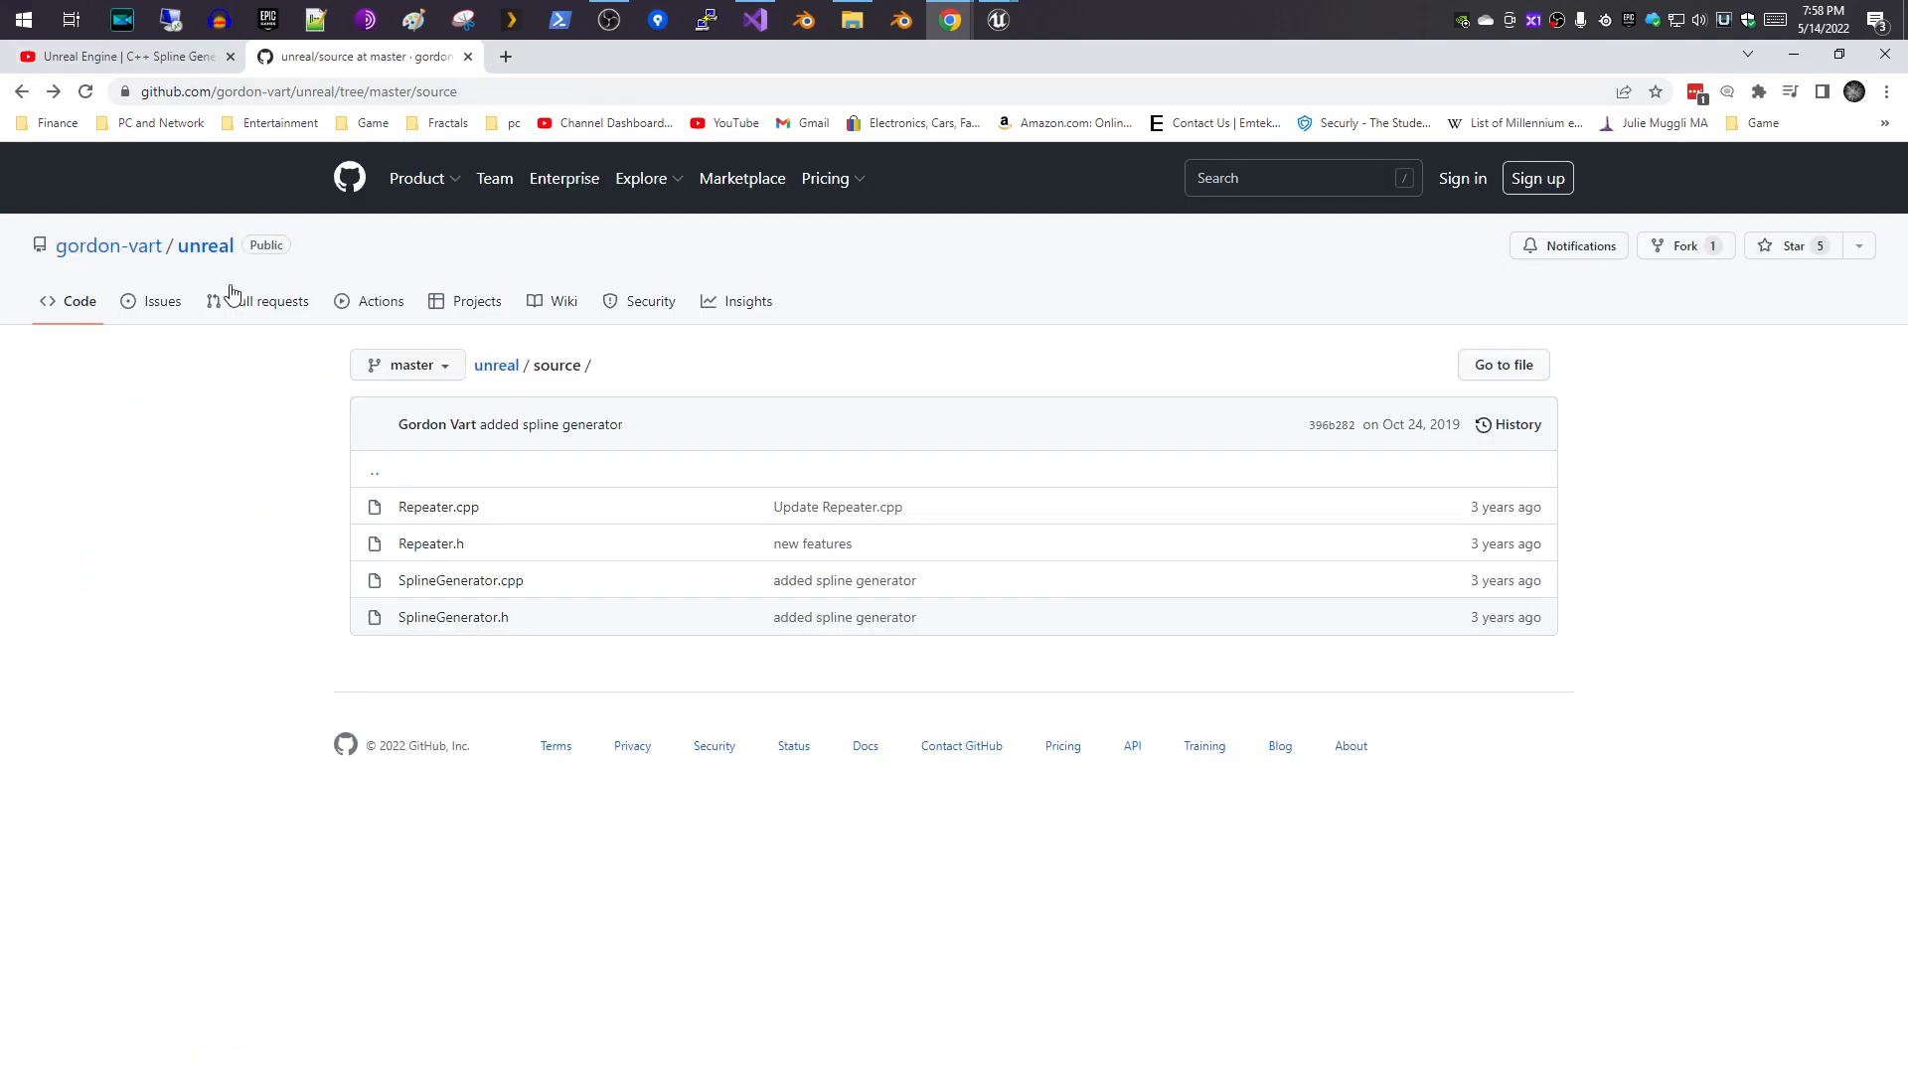
click(443, 577)
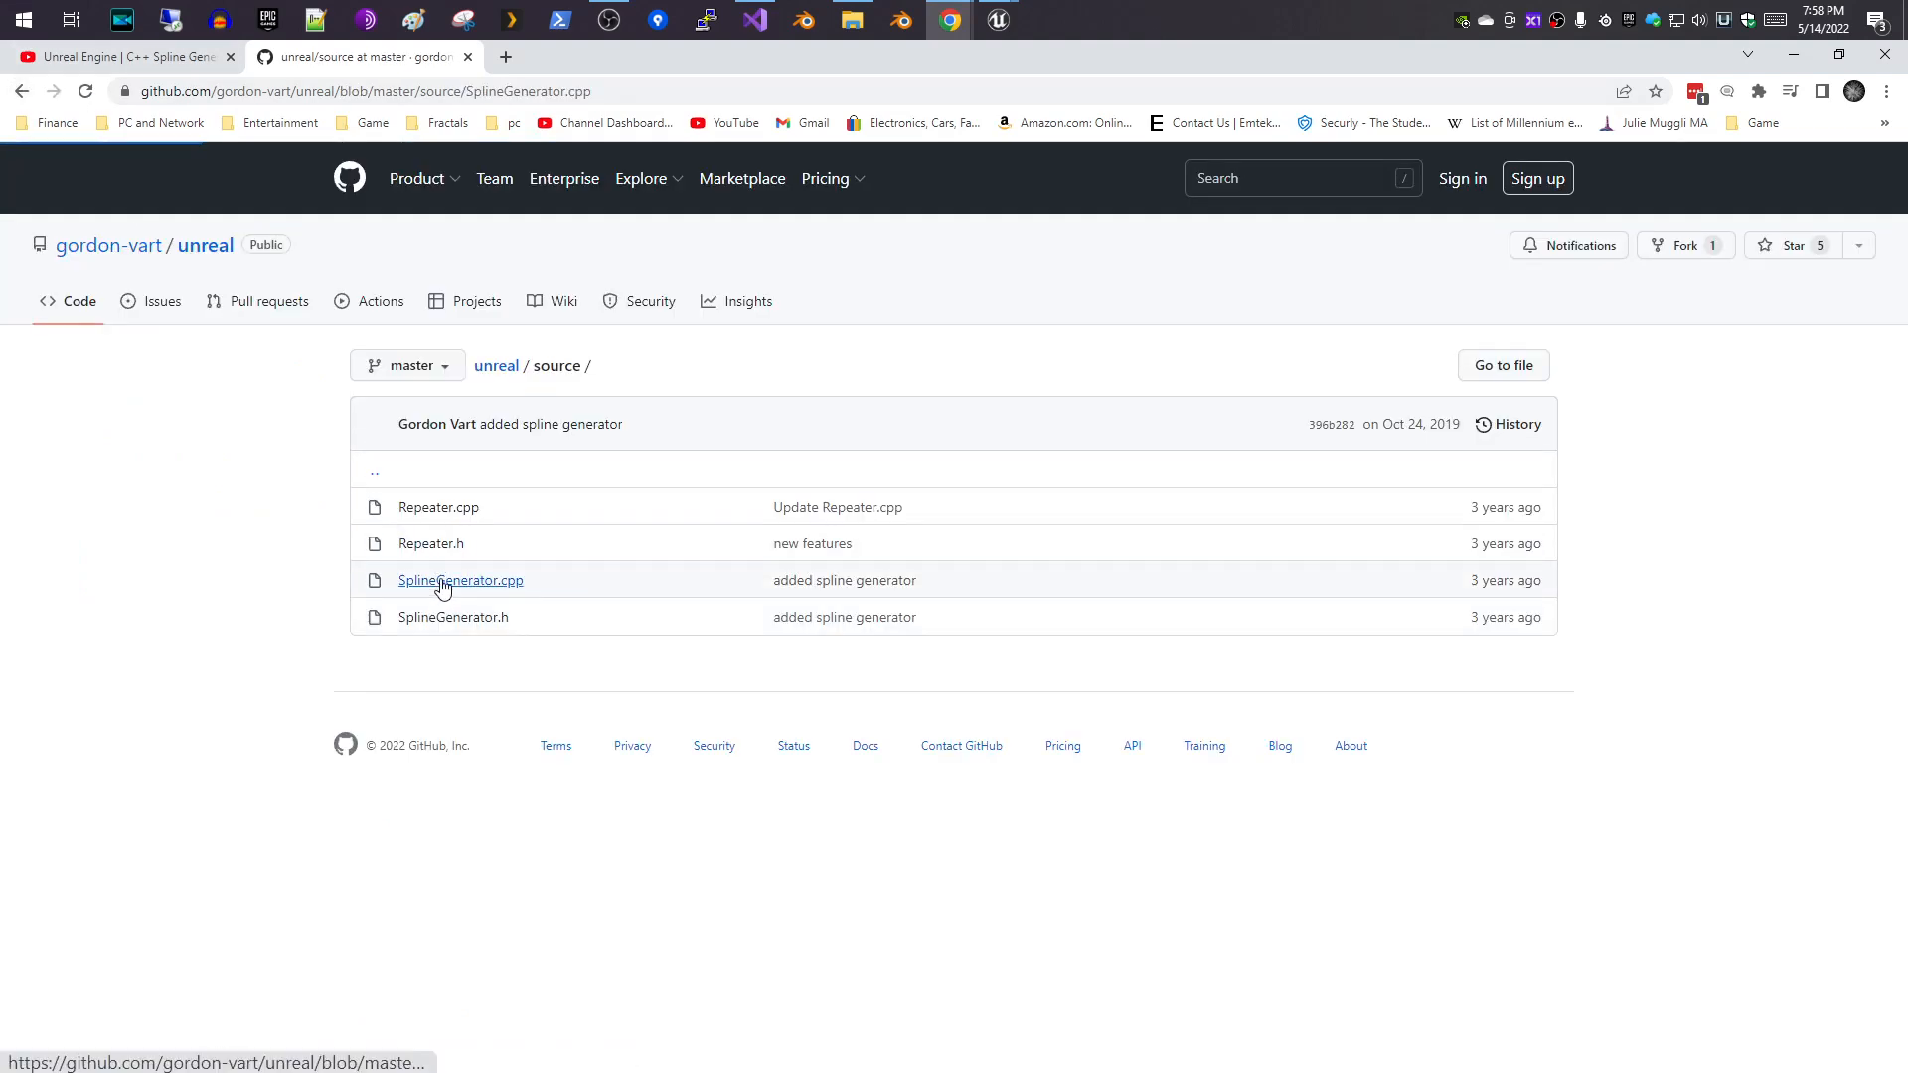
- Copy the GitHub SplineGenerator.cpp code from the #include "SplineGenerator.h" line through the final closing brace
drag(403, 616, 500, 916)
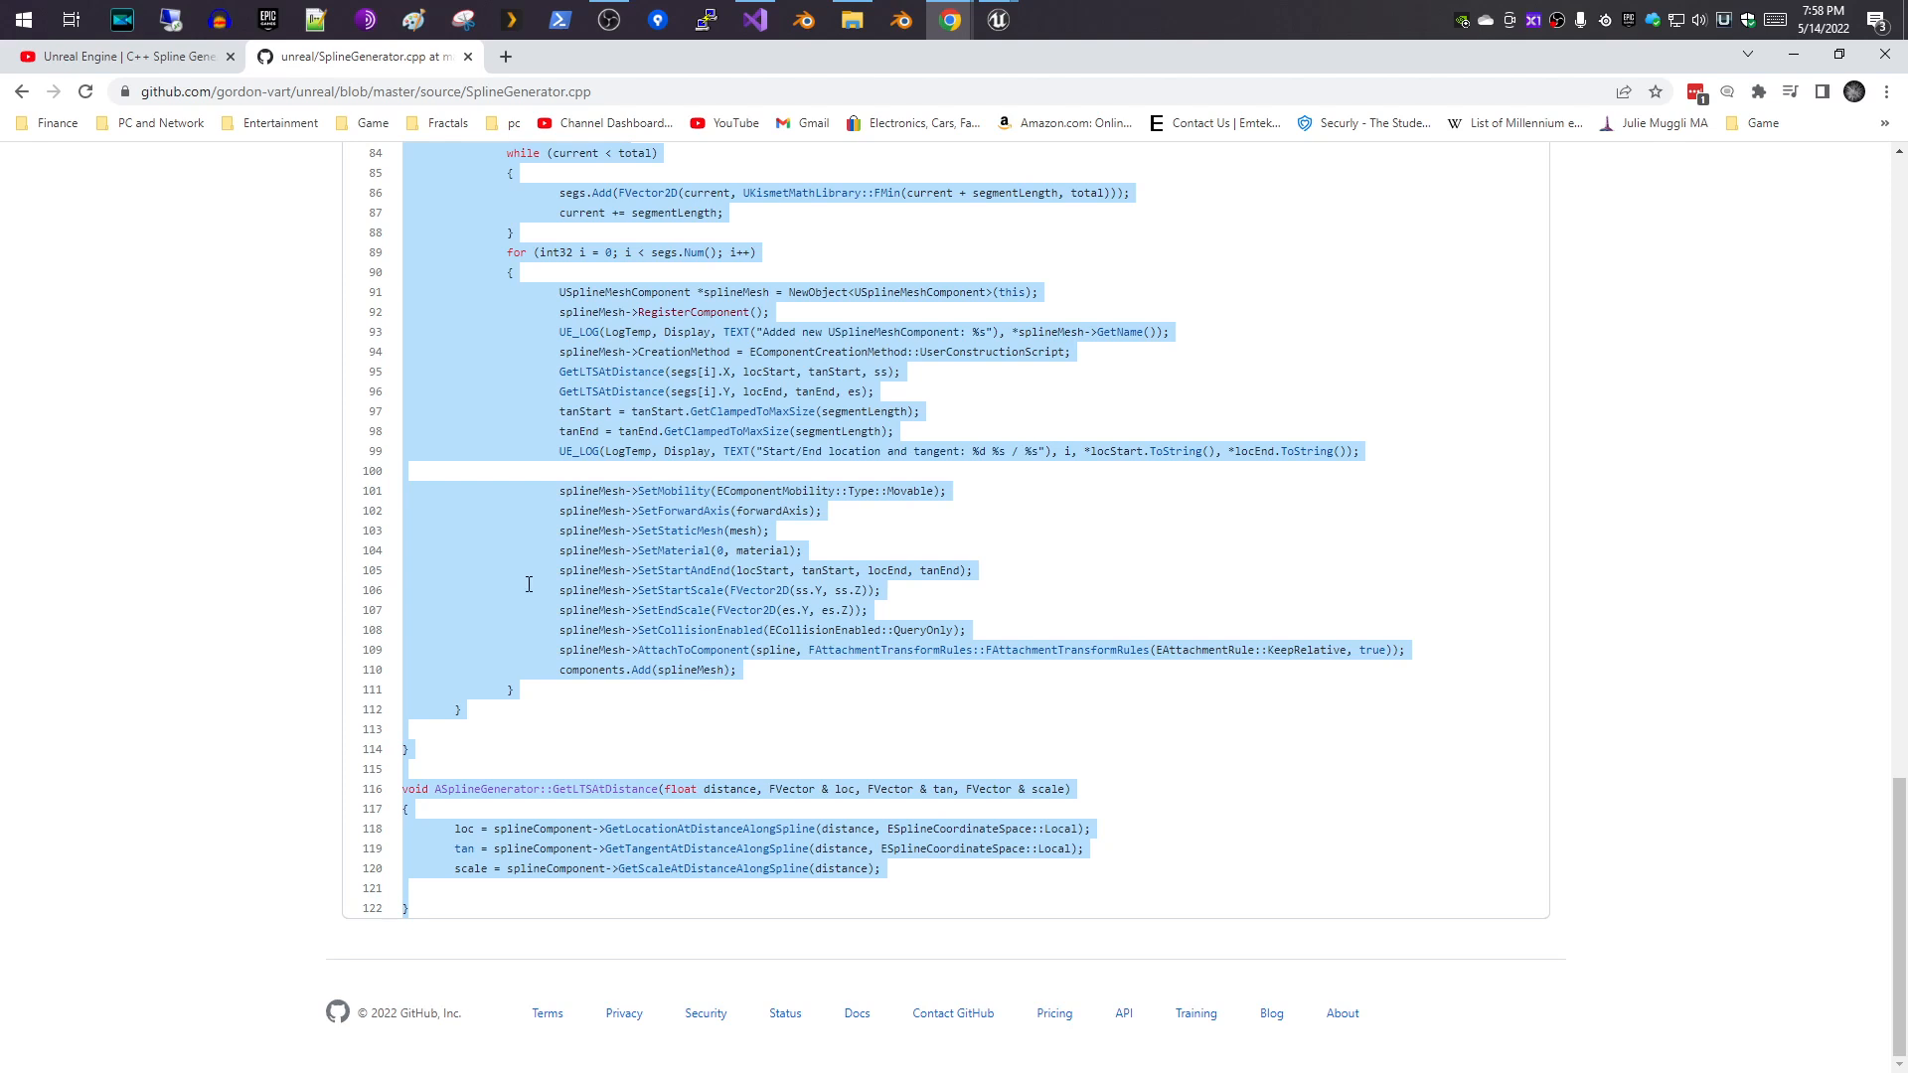
right_click(600, 394)
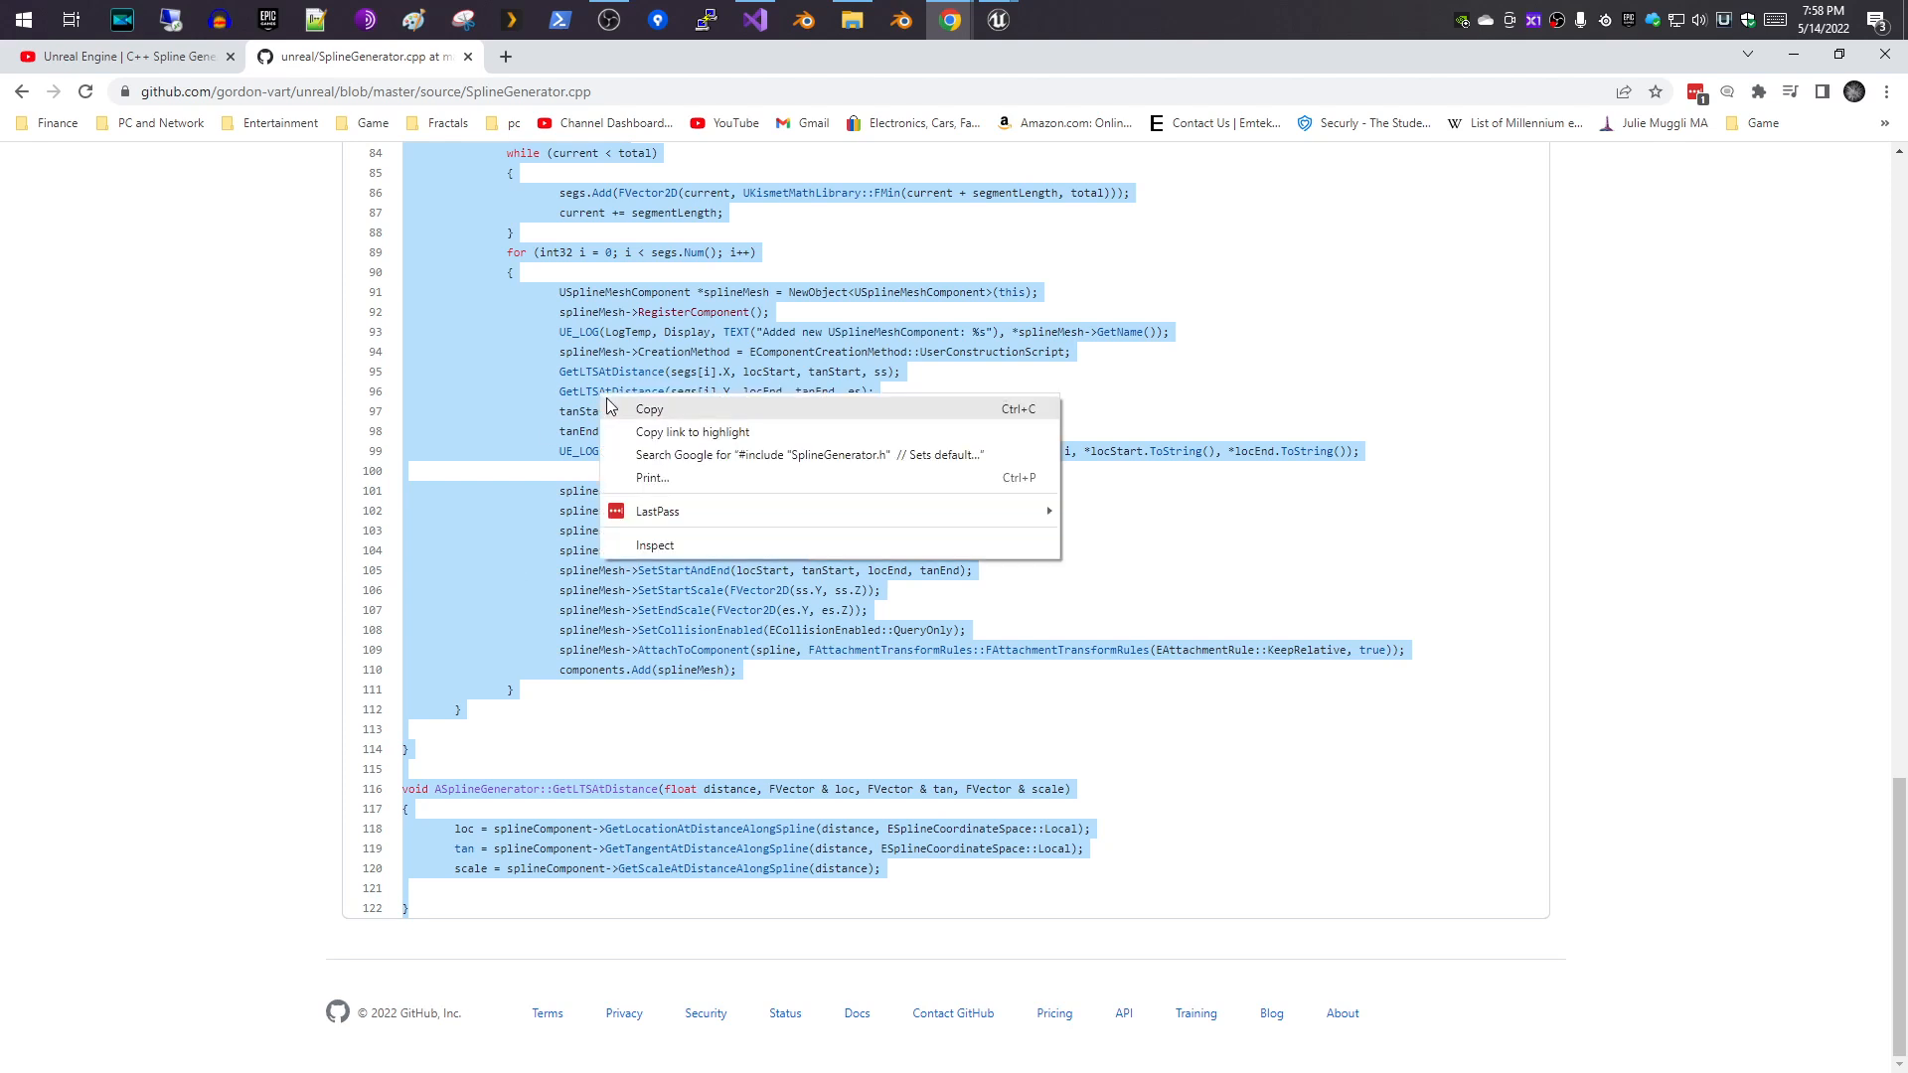
click(629, 409)
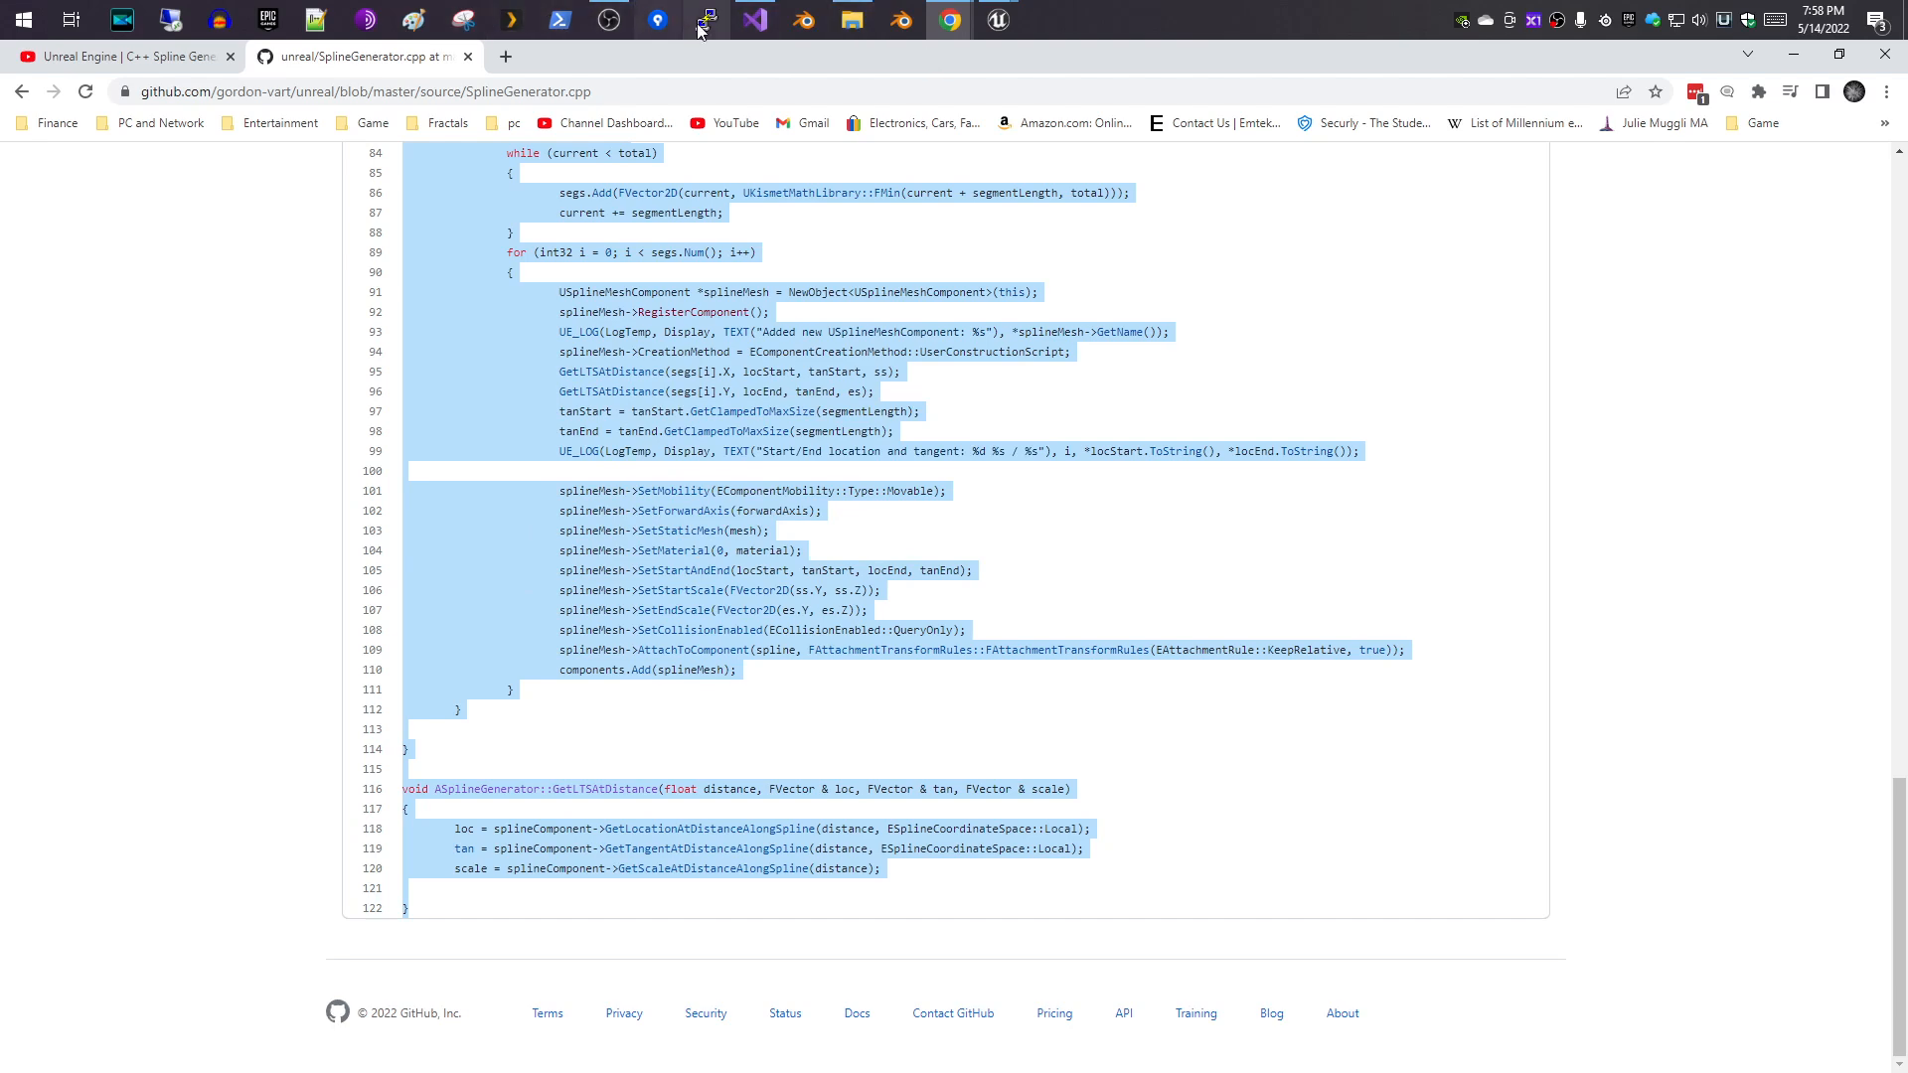
- Switch to Visual Studio and replace everything below the copyright comment in SplineGenerator.cpp with the copied code, ending with a line break
click(754, 20)
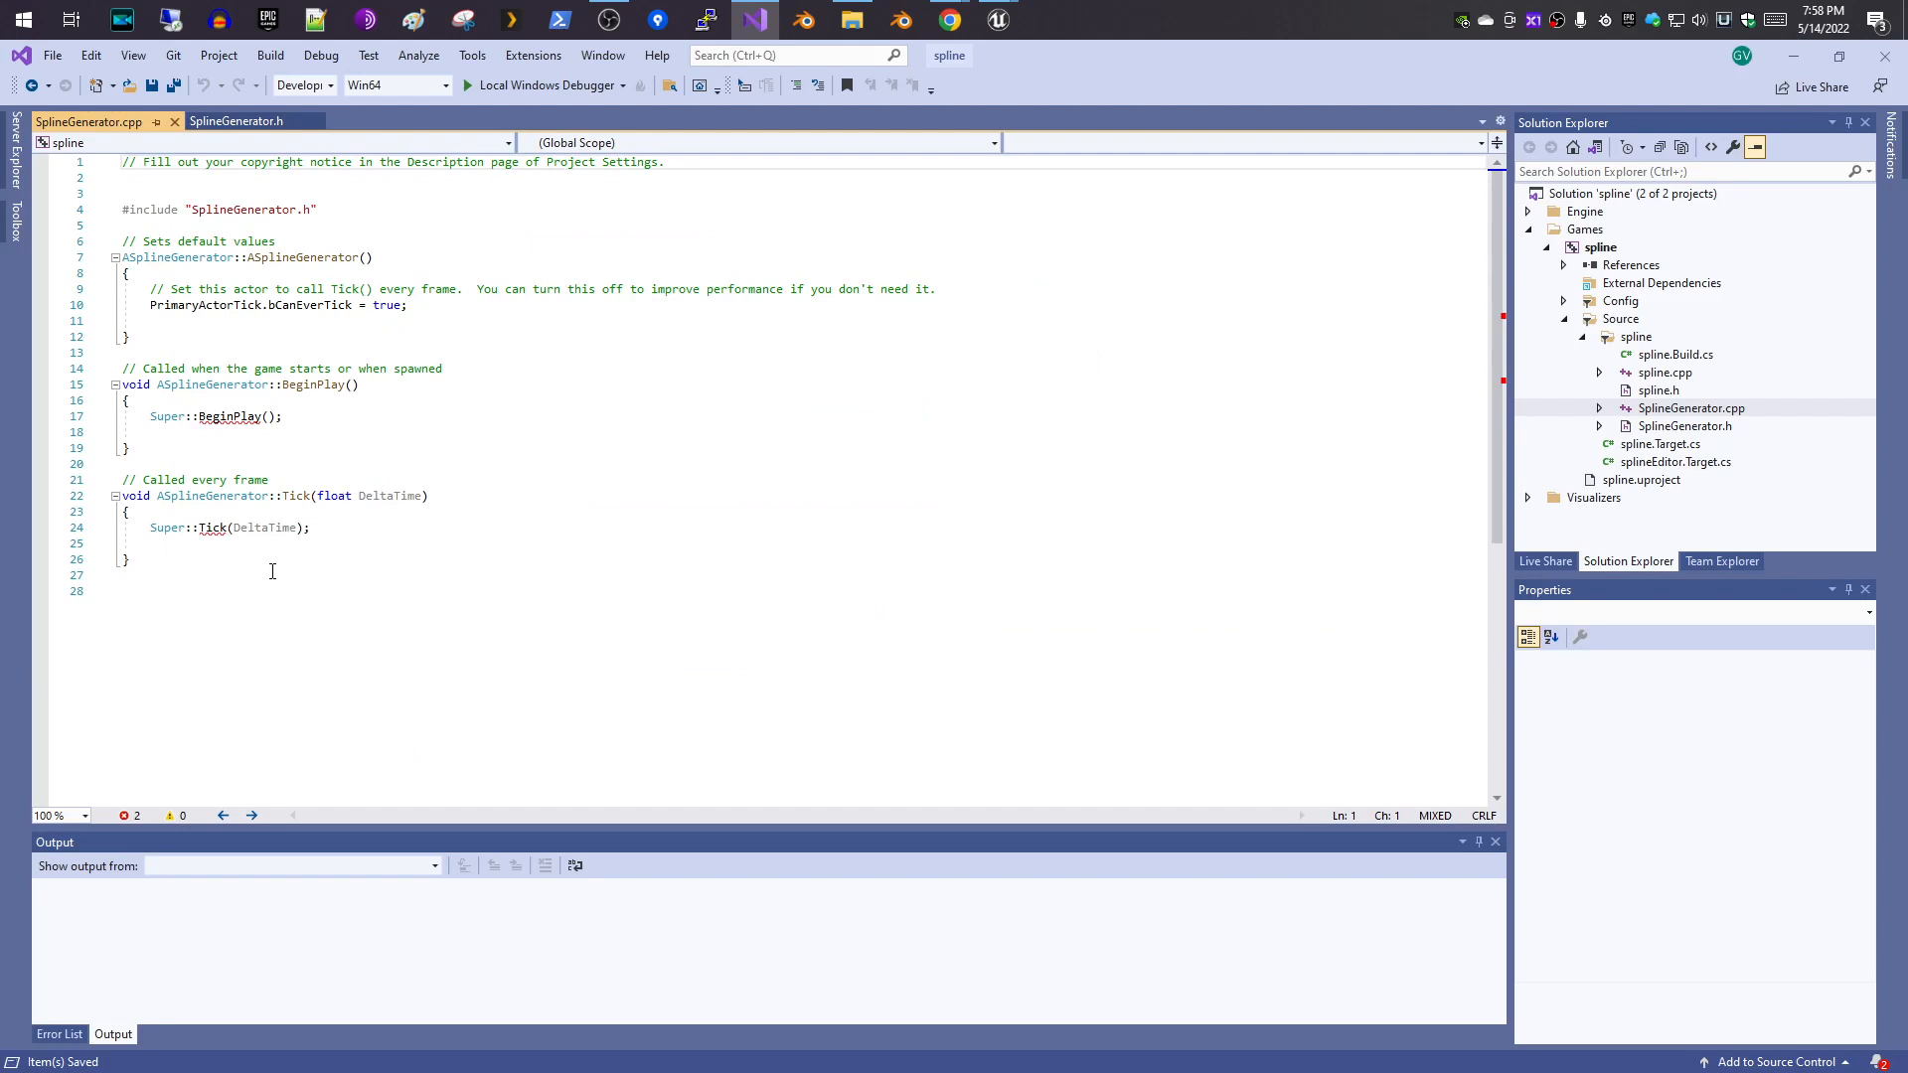
drag(159, 578, 122, 400)
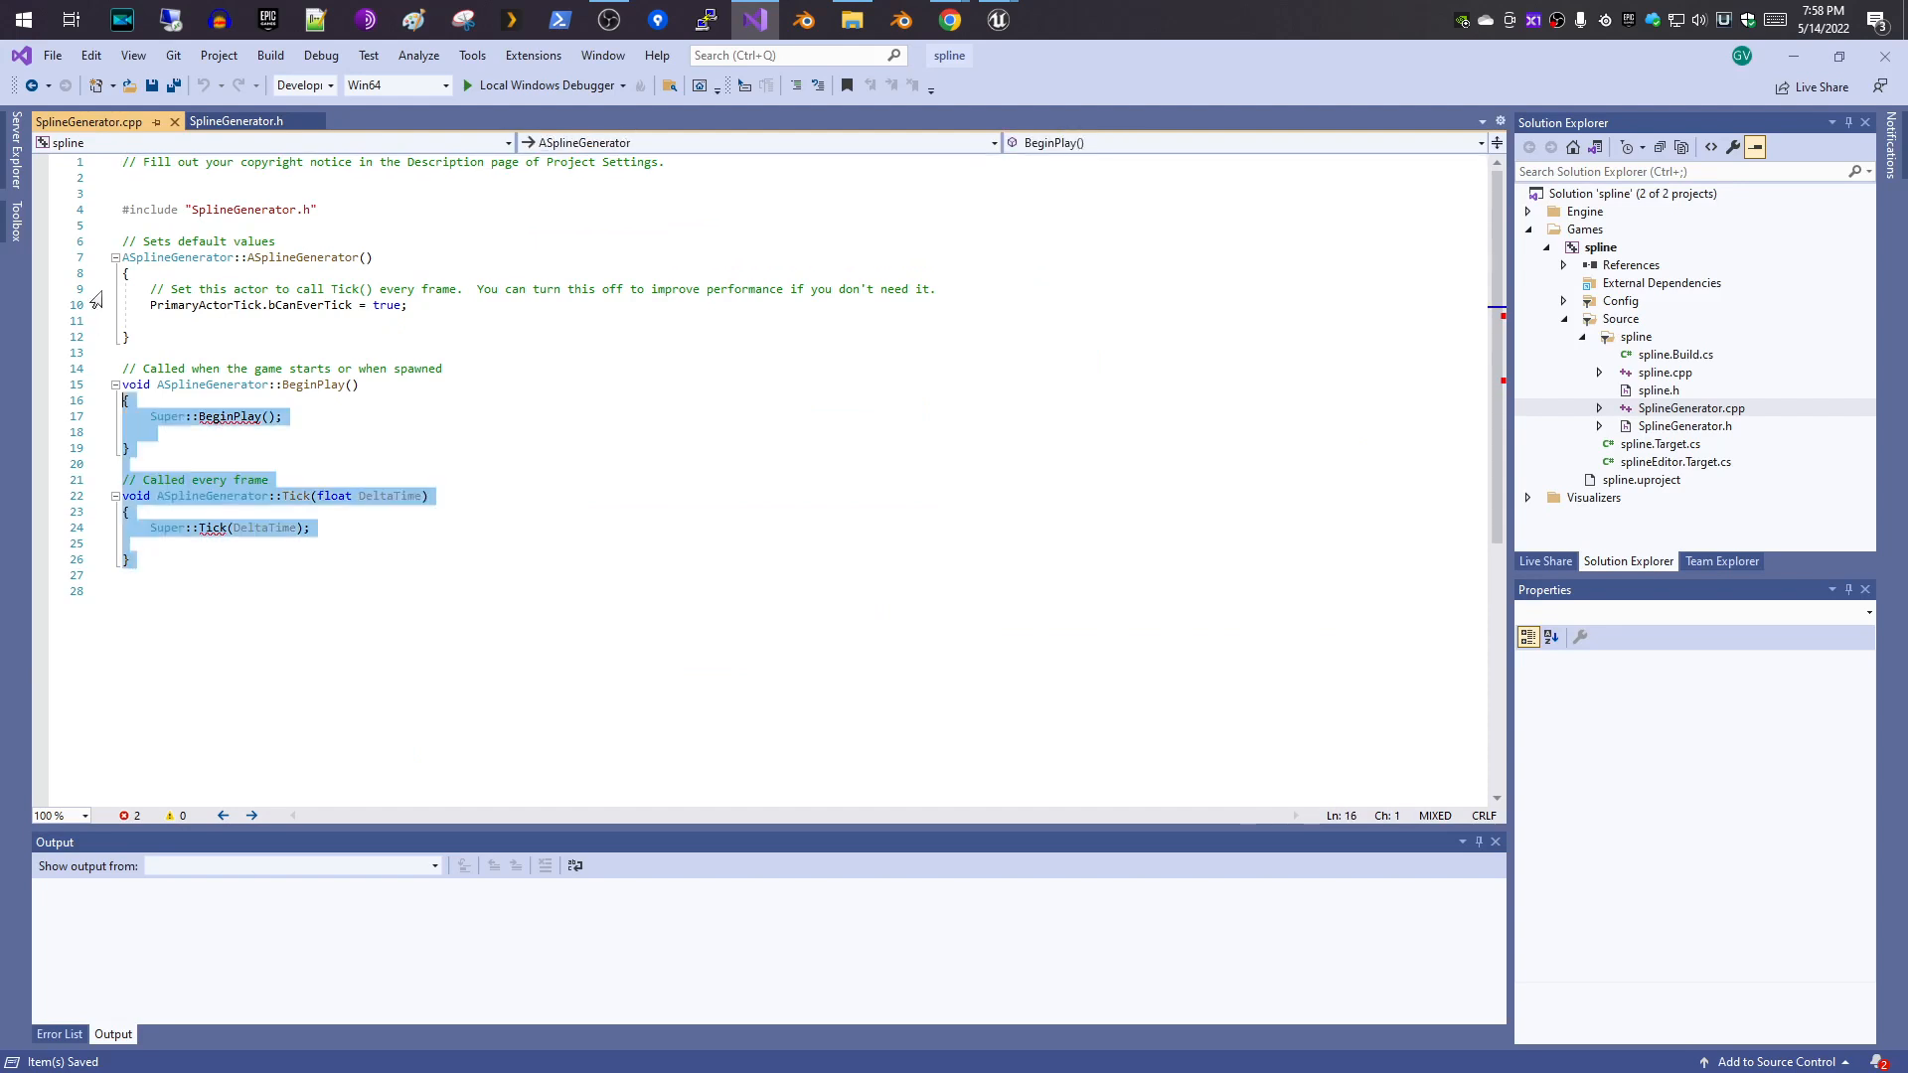
drag(159, 494, 111, 192)
click(212, 613)
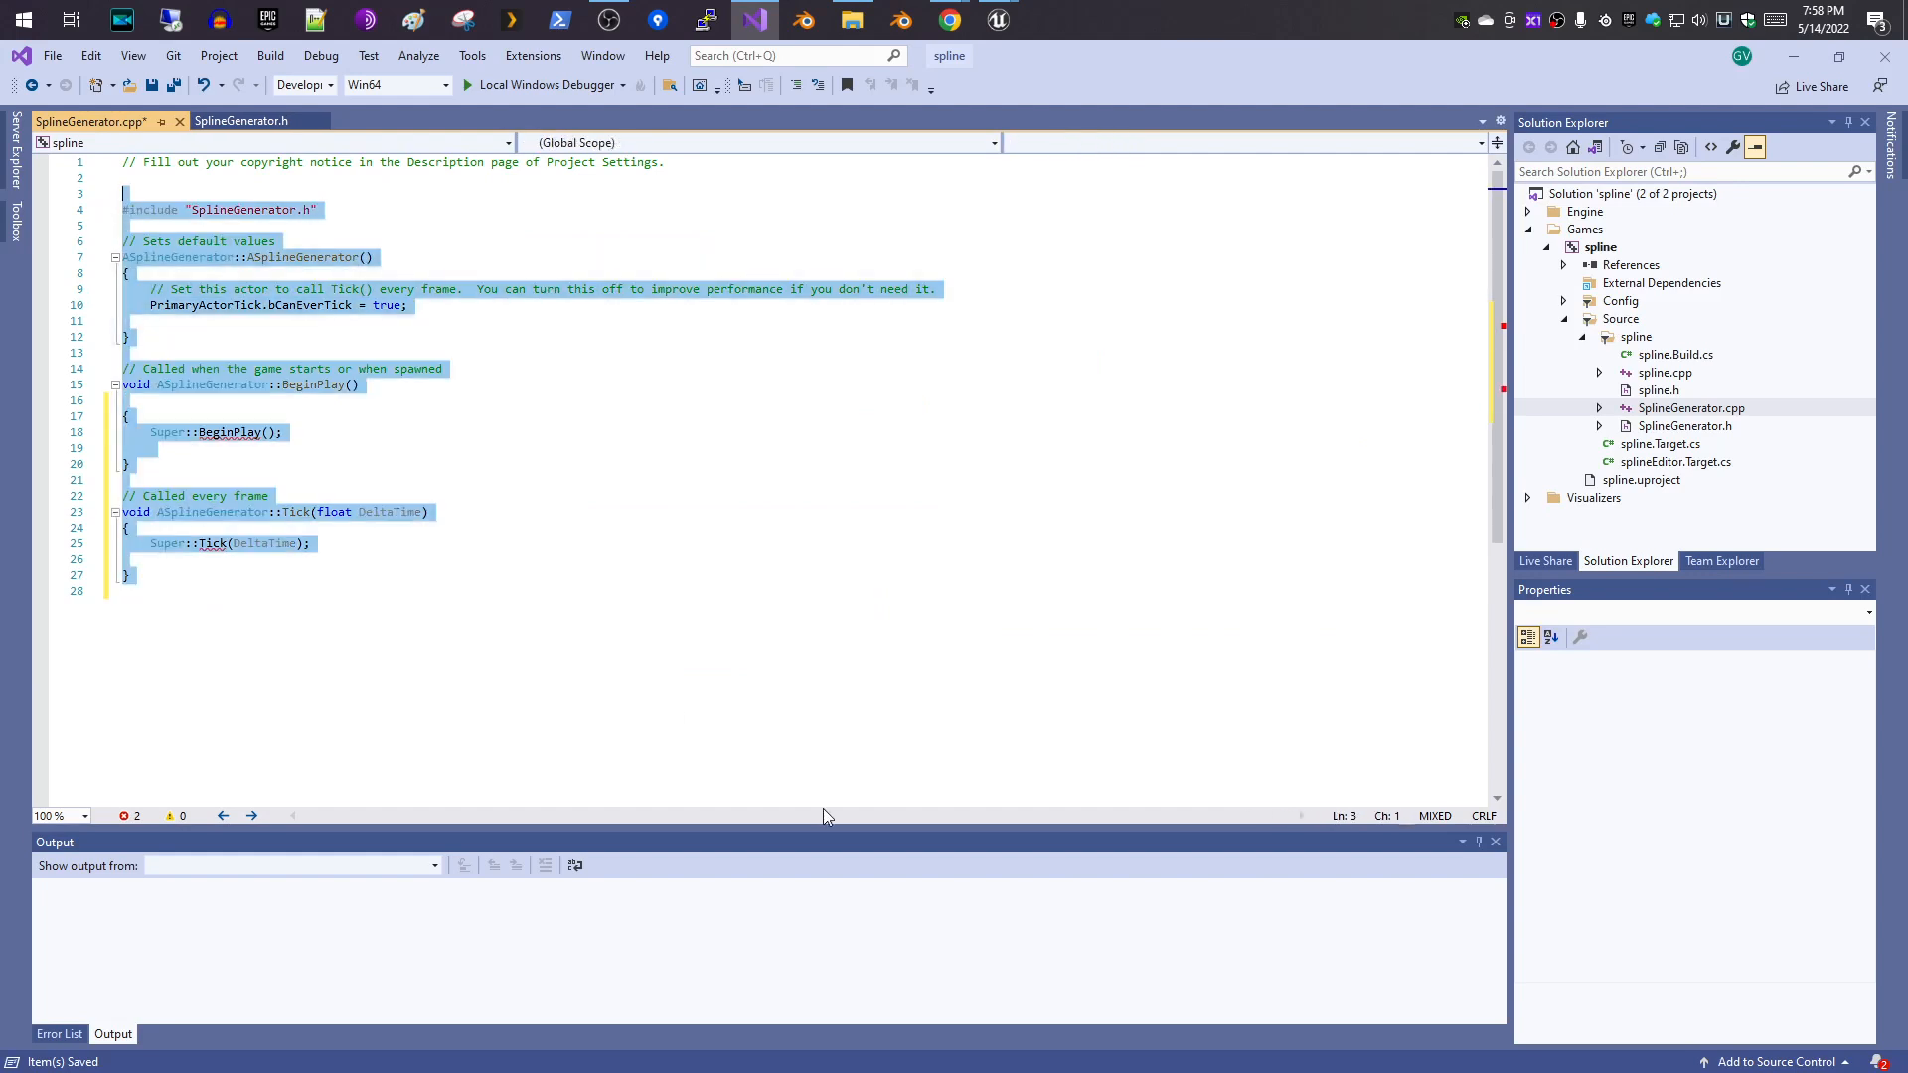
key(ctrl+v)
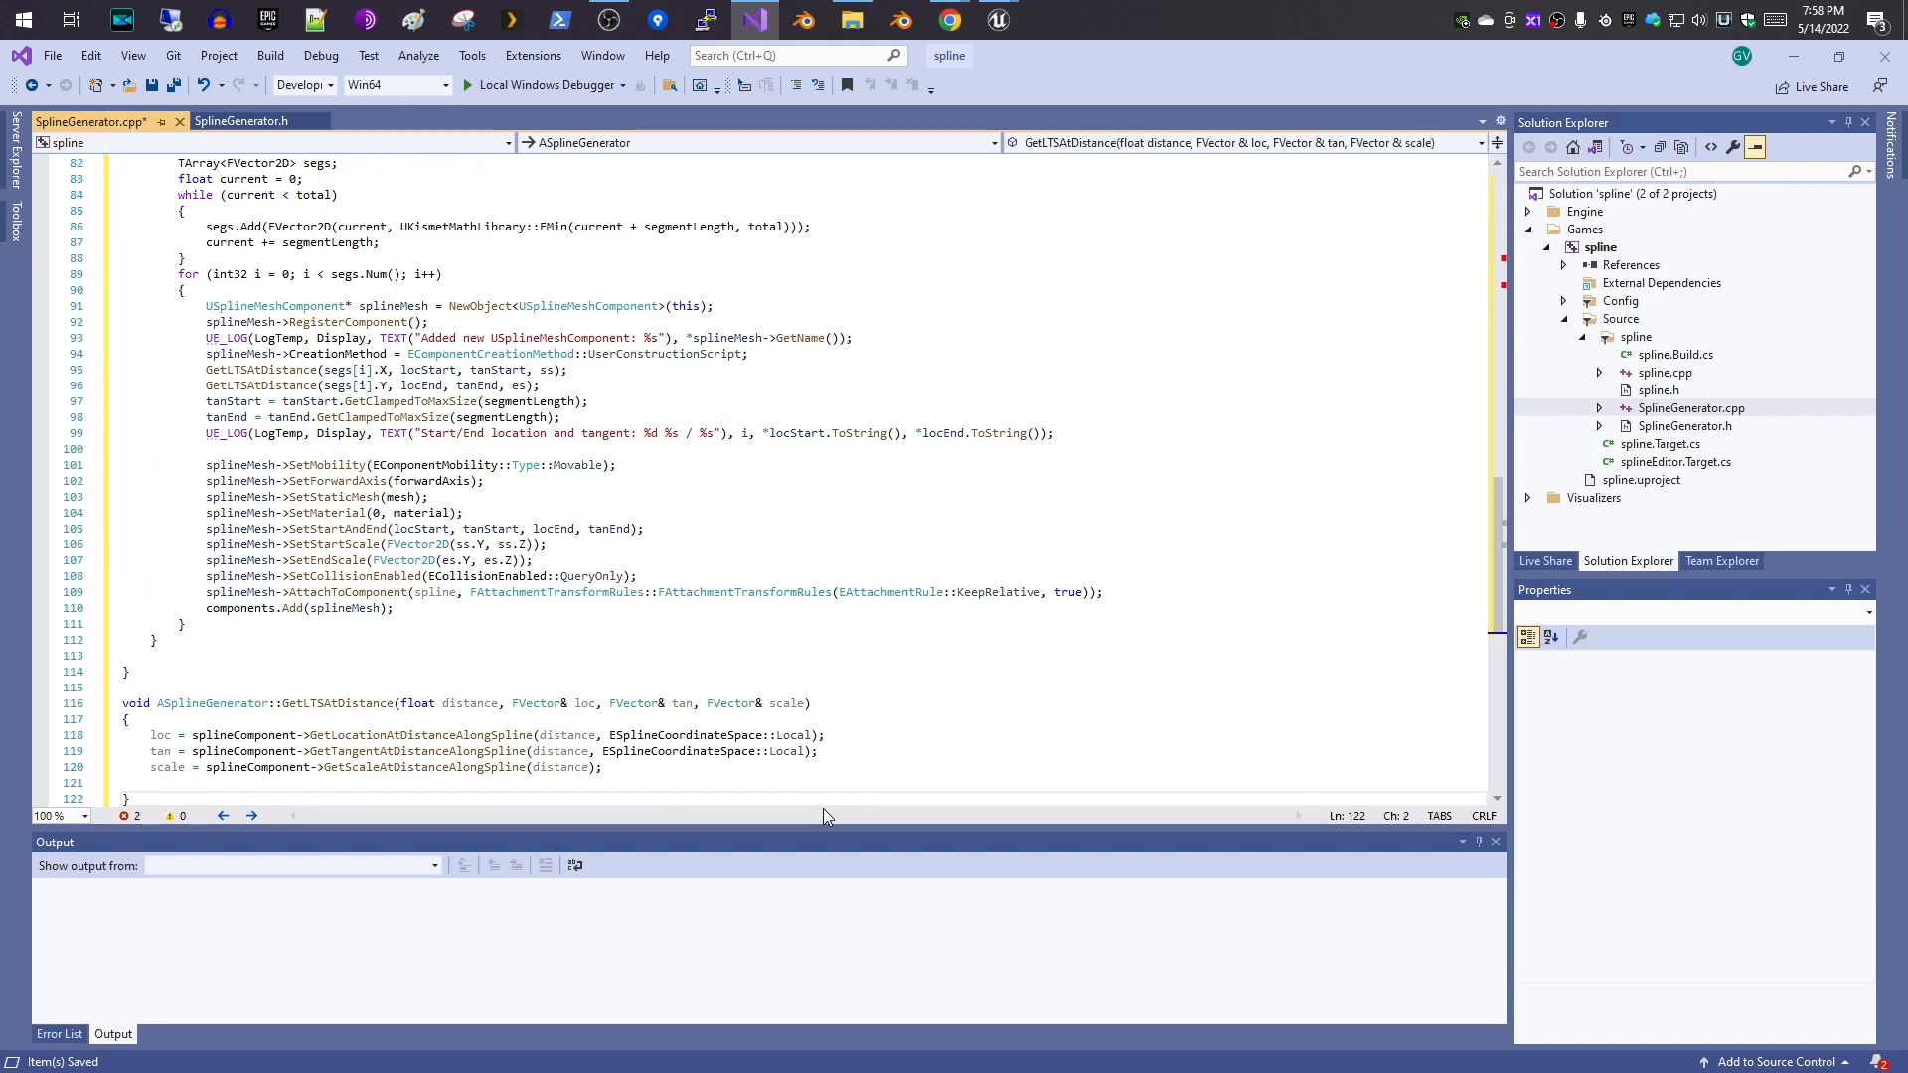
key(Return)
key(Up)
key(Up)
key(Up)
key(Up)
key(Up)
key(Up)
key(Up)
key(Up)
key(Up)
key(Up)
key(Up)
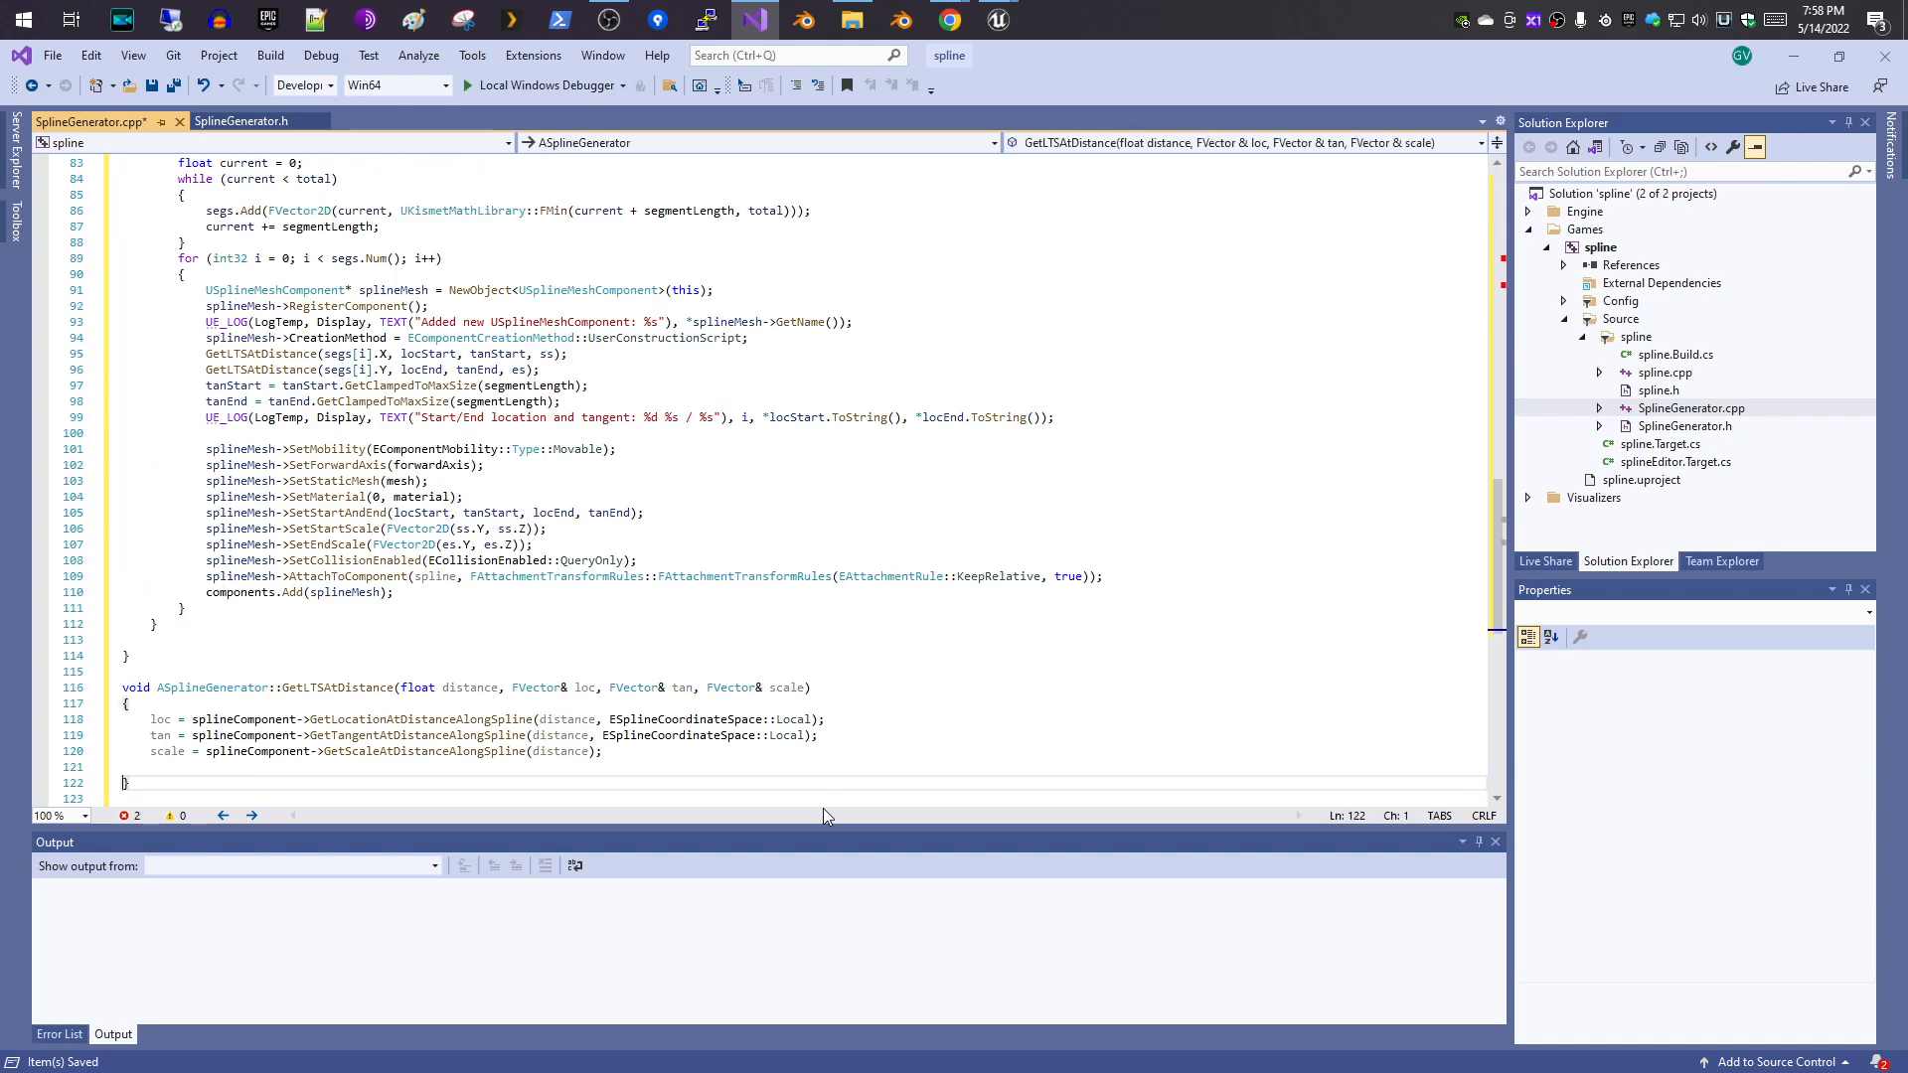
key(Up)
key(Up)
key(Up)
key(Up)
key(Up)
key(Up)
key(Up)
key(Up)
key(Up)
key(Up)
key(Up)
key(Up)
key(Up)
key(Up)
key(Up)
key(Up)
key(Up)
key(Up)
key(Up)
key(Up)
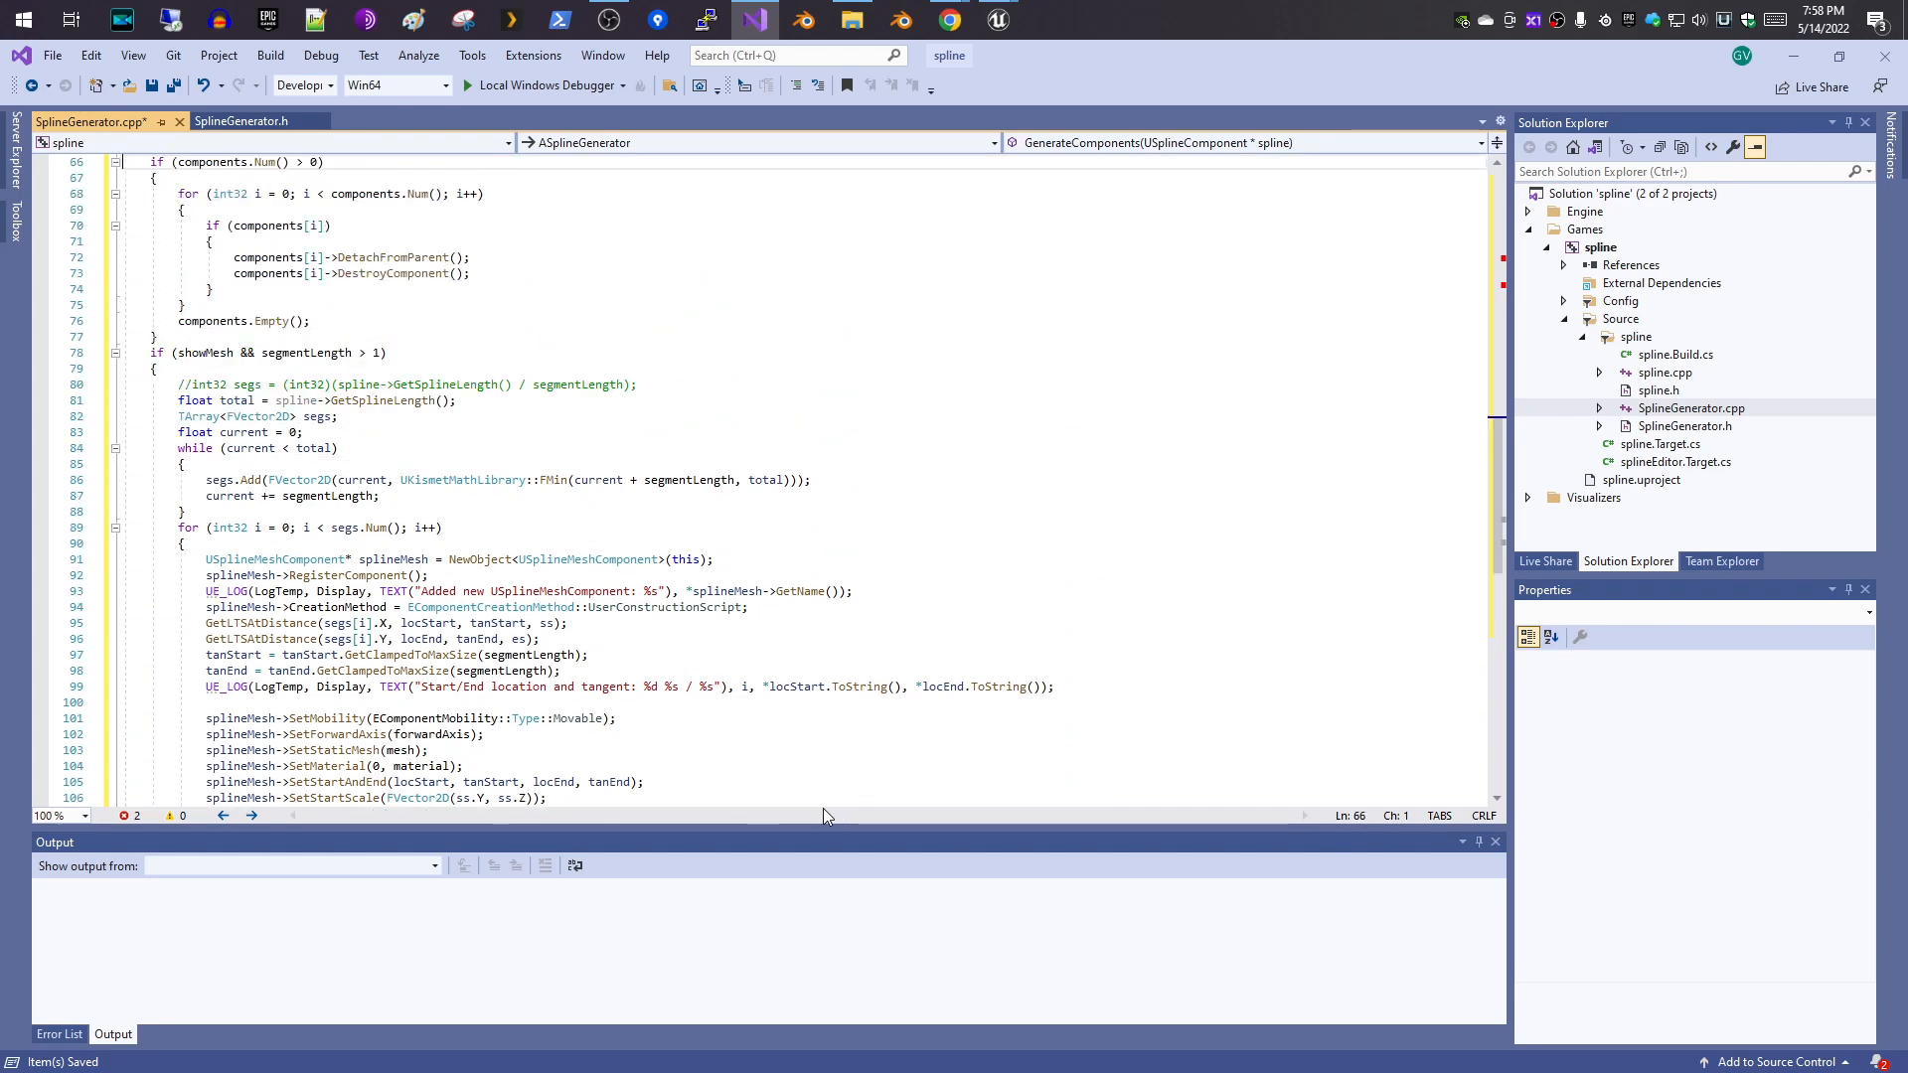
key(Up)
key(Up)
key(Up)
key(Up)
key(Up)
key(Up)
key(Up)
key(Up)
key(Up)
key(Up)
key(Up)
key(Up)
key(Up)
key(Up)
key(Up)
key(Up)
key(Up)
key(Up)
key(Up)
key(Up)
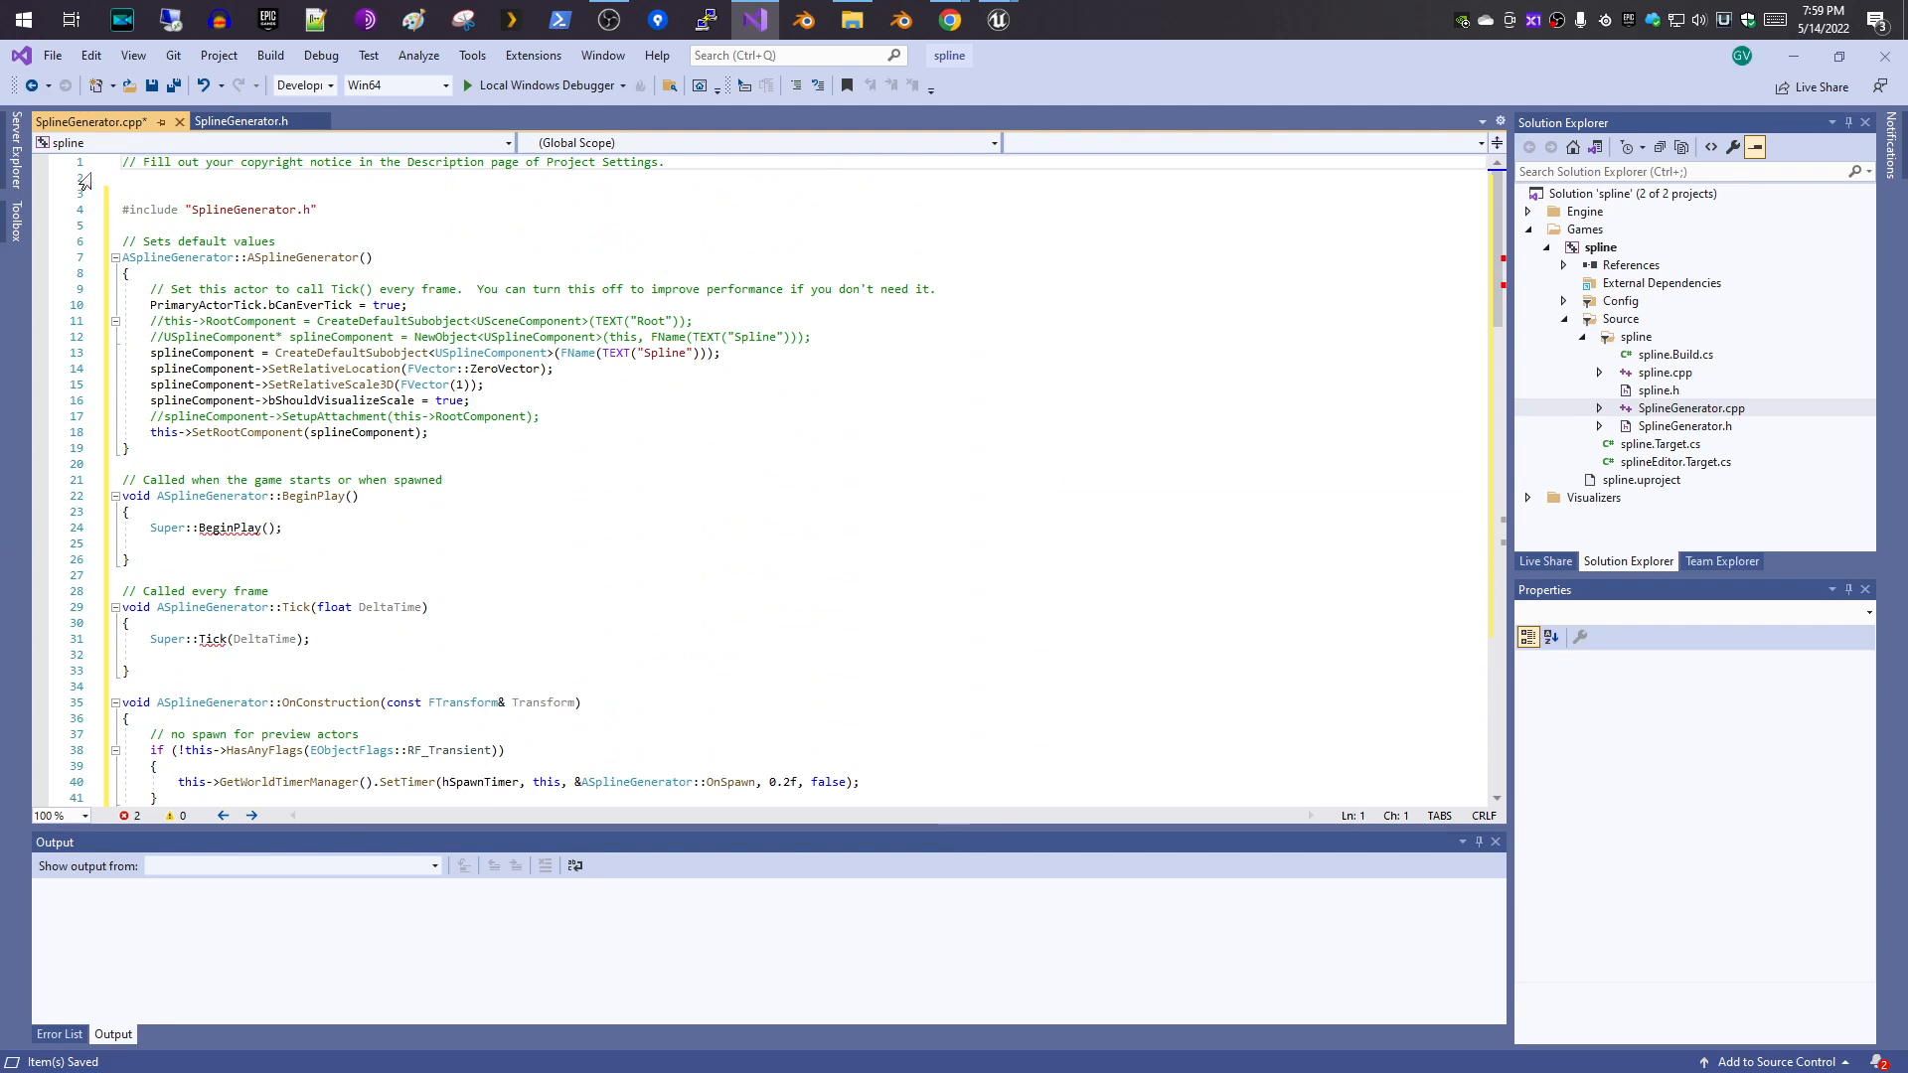
- Save all files and build the solution
click(175, 86)
click(266, 55)
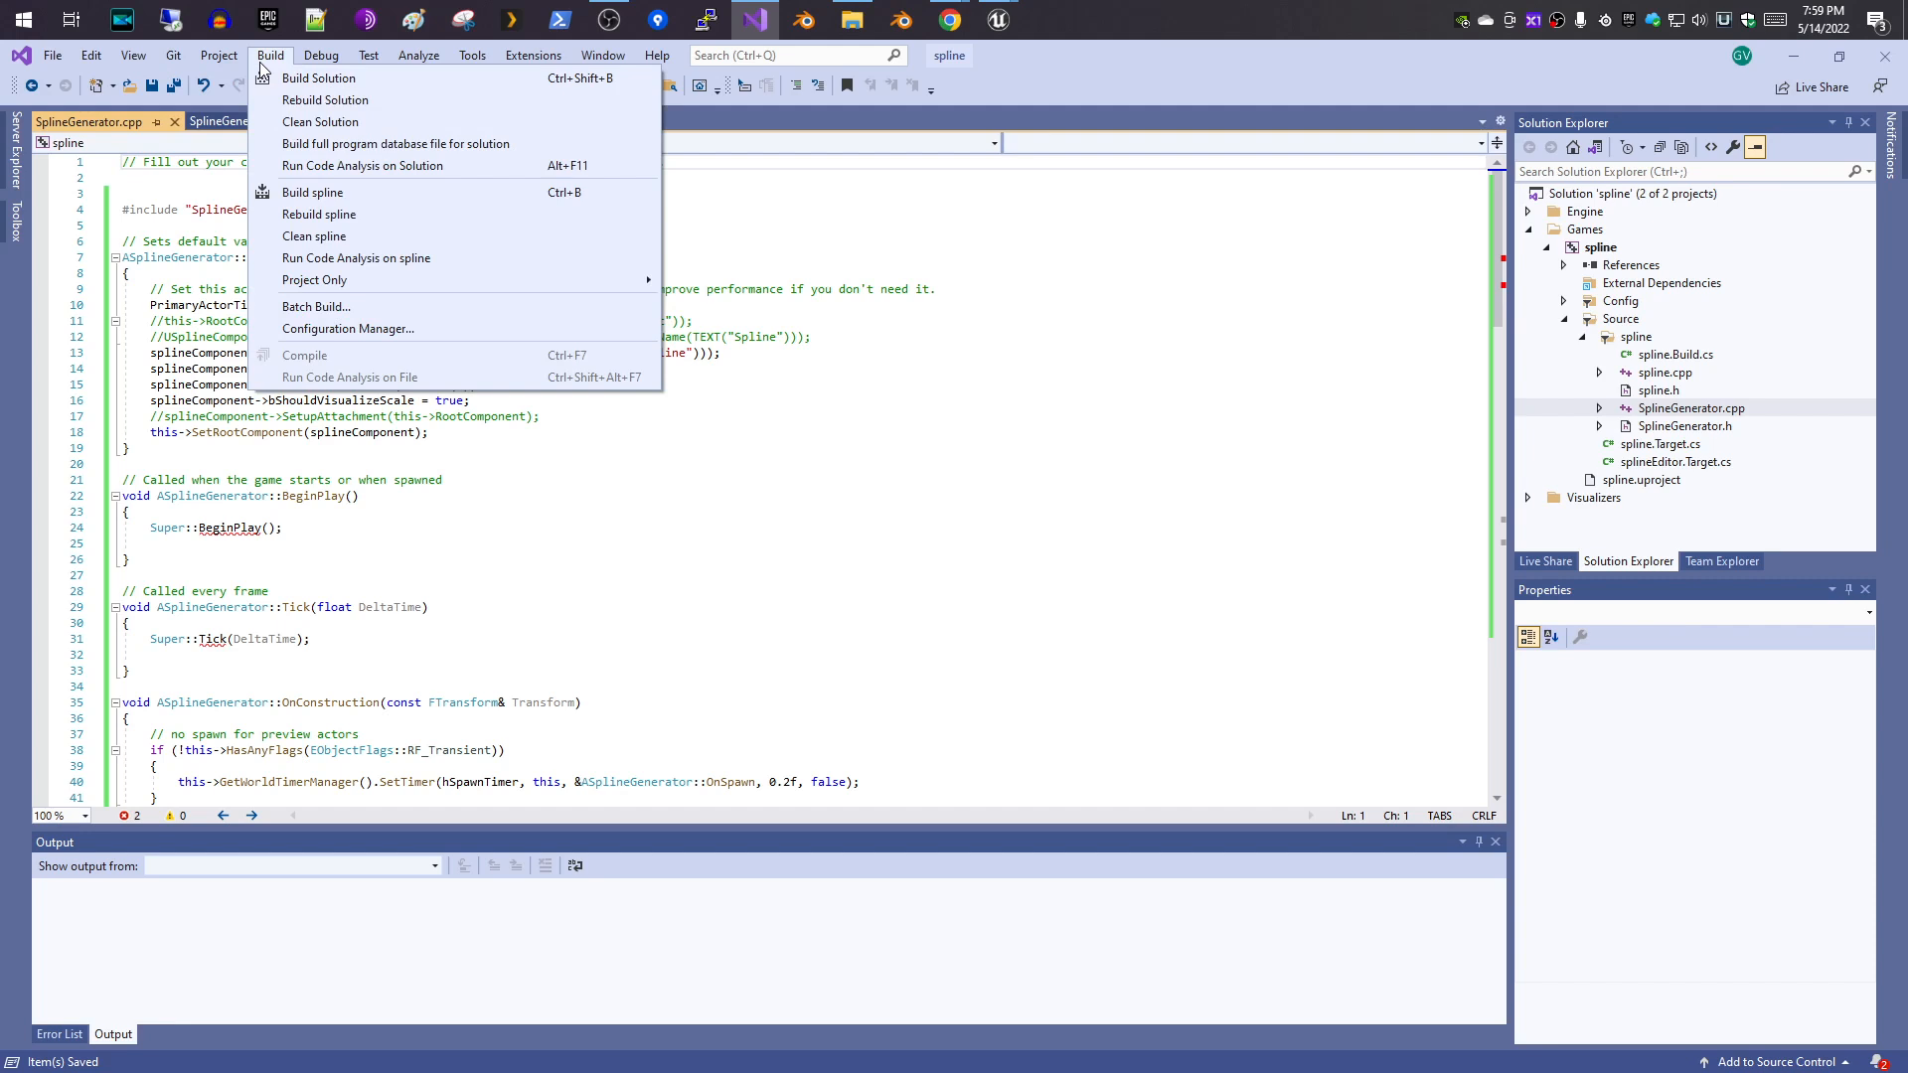
click(279, 78)
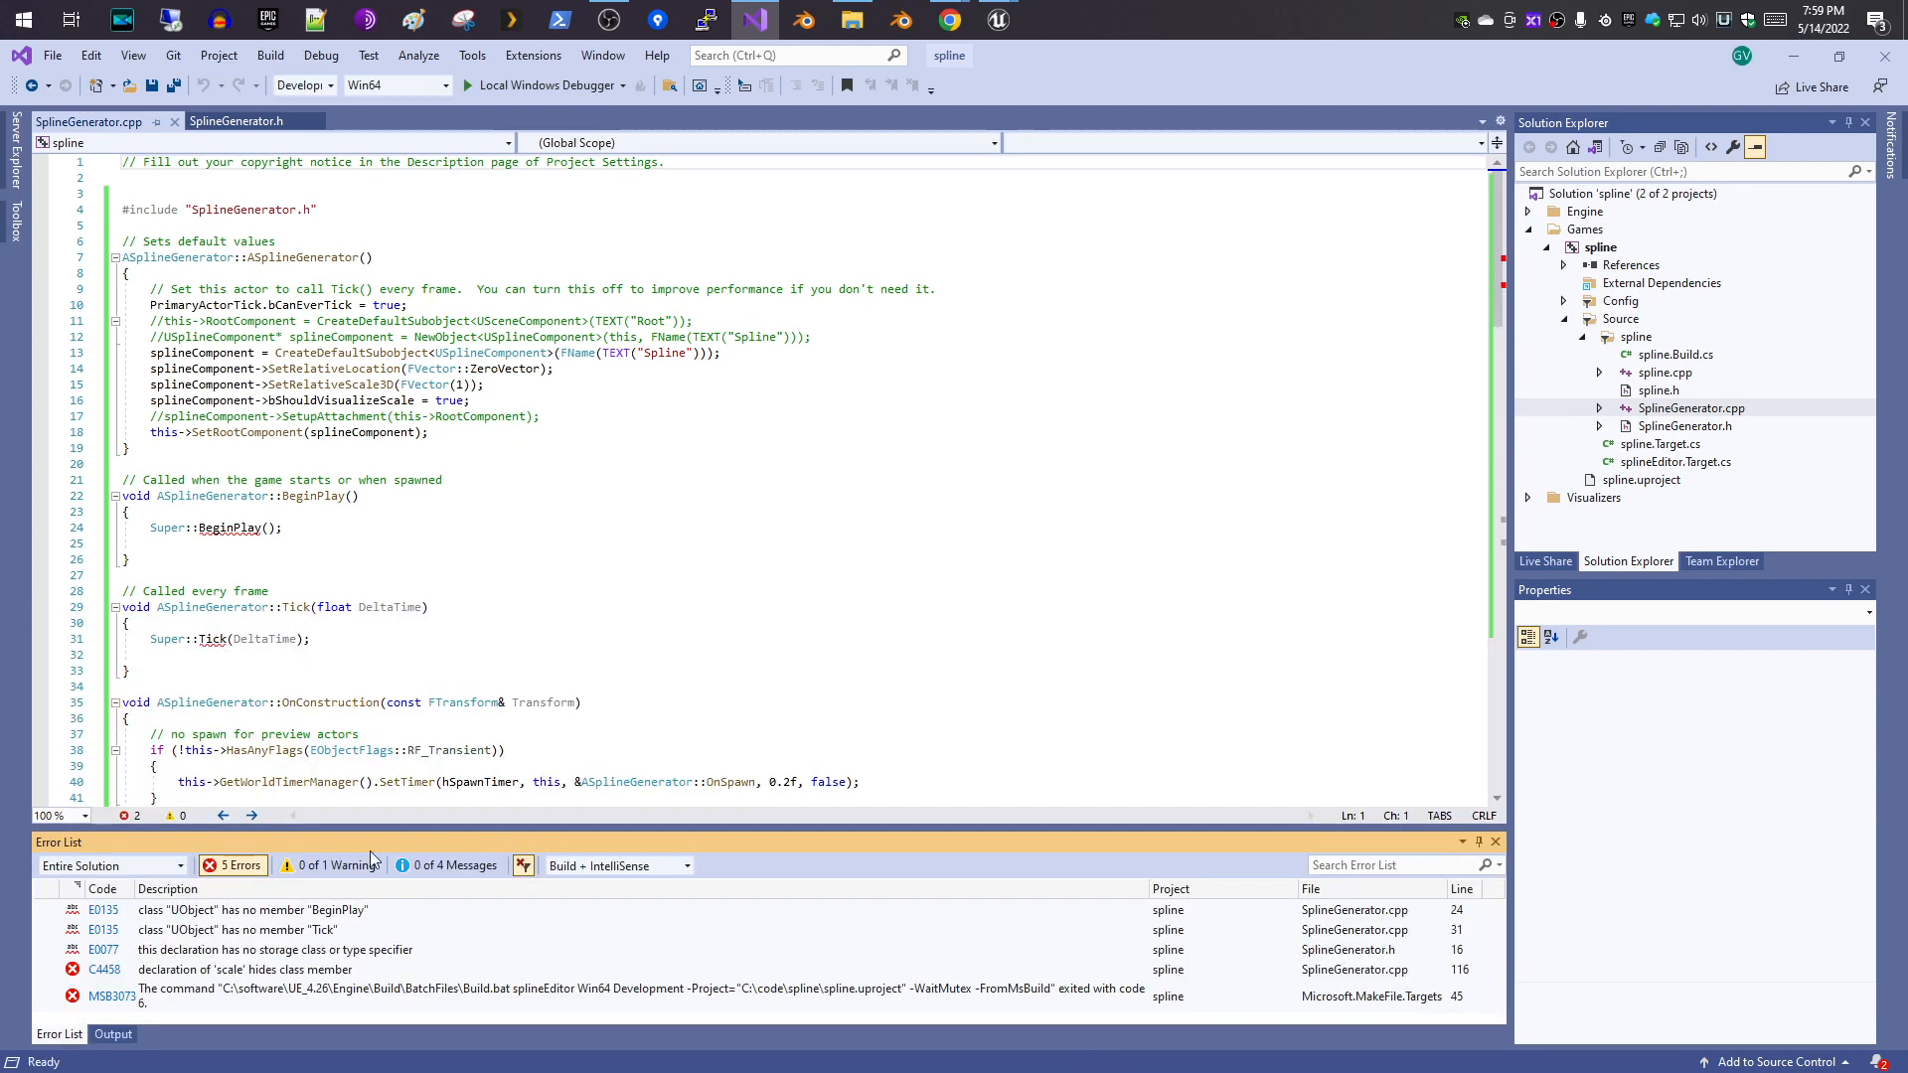
- Examine the source lines of the missing BeginPlay member error and the missing storage class or type specifier error
click(438, 912)
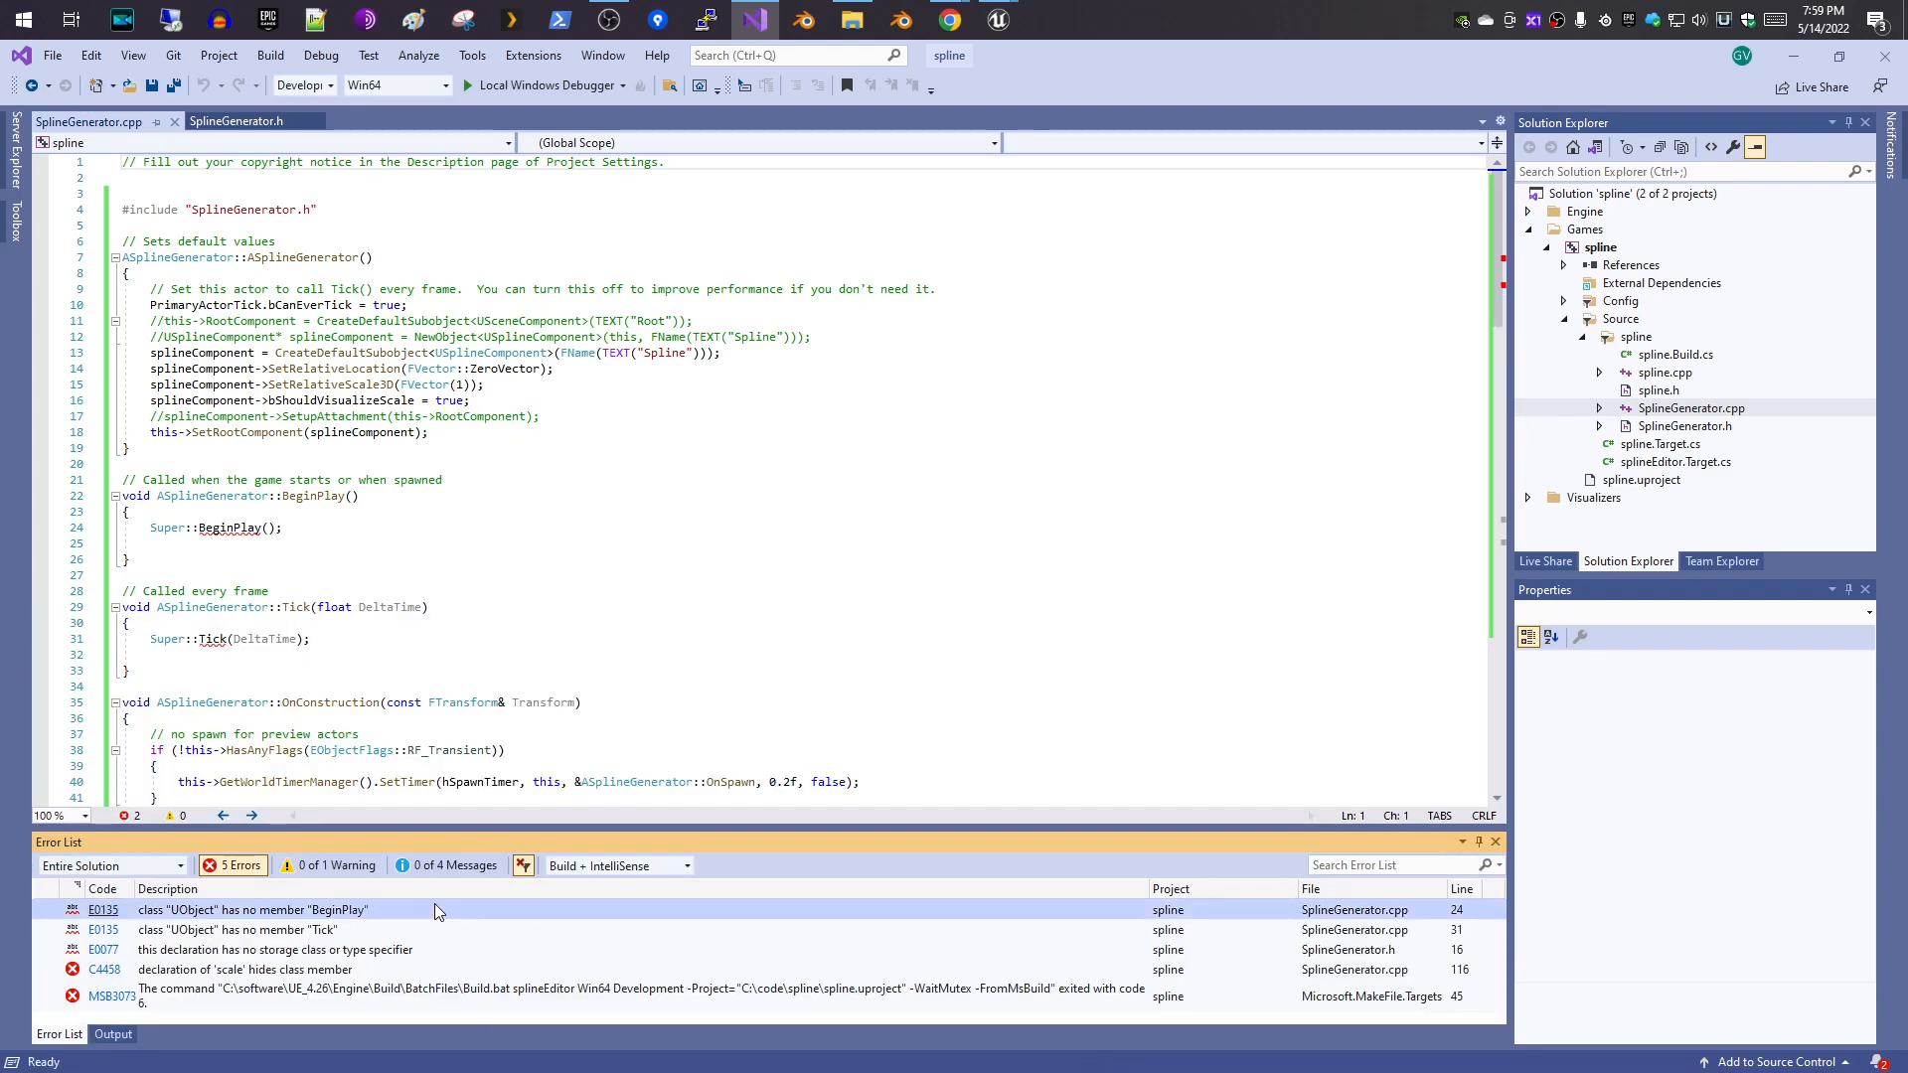
double_click(438, 911)
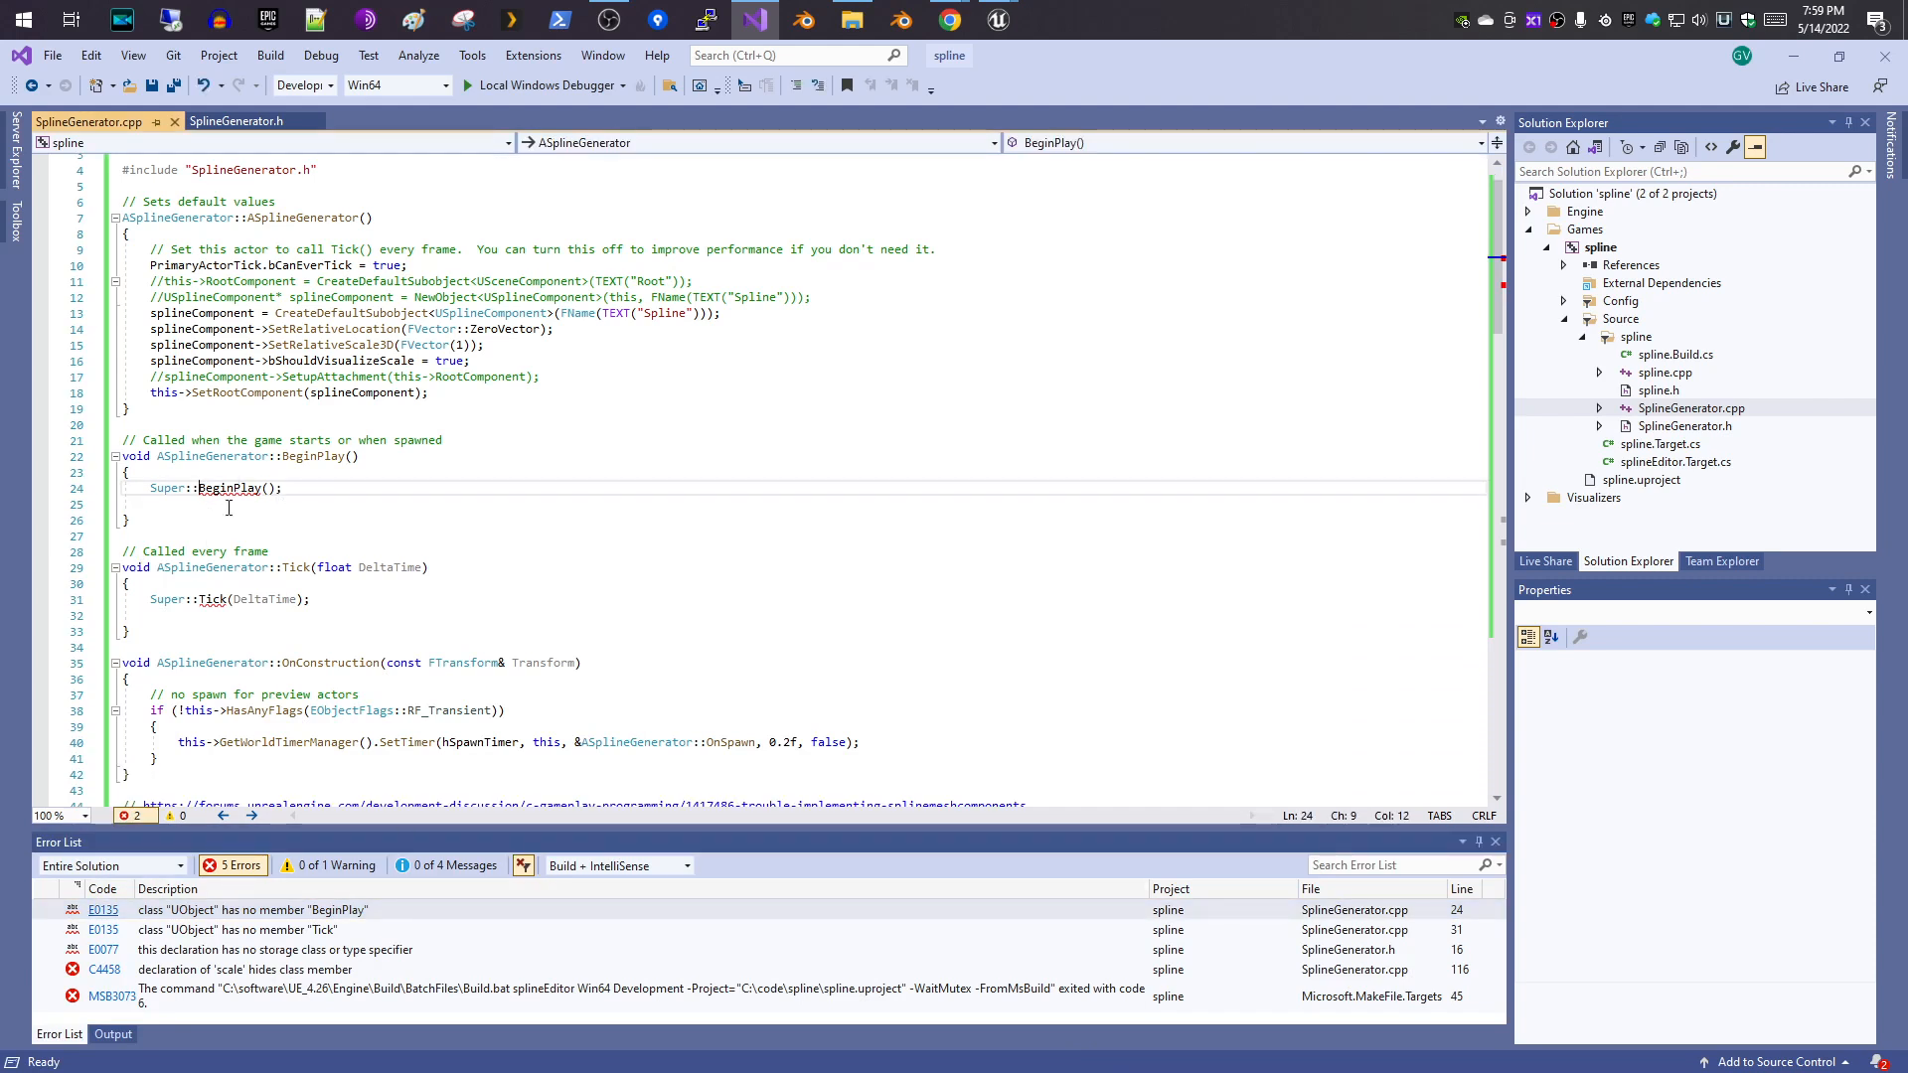
click(294, 956)
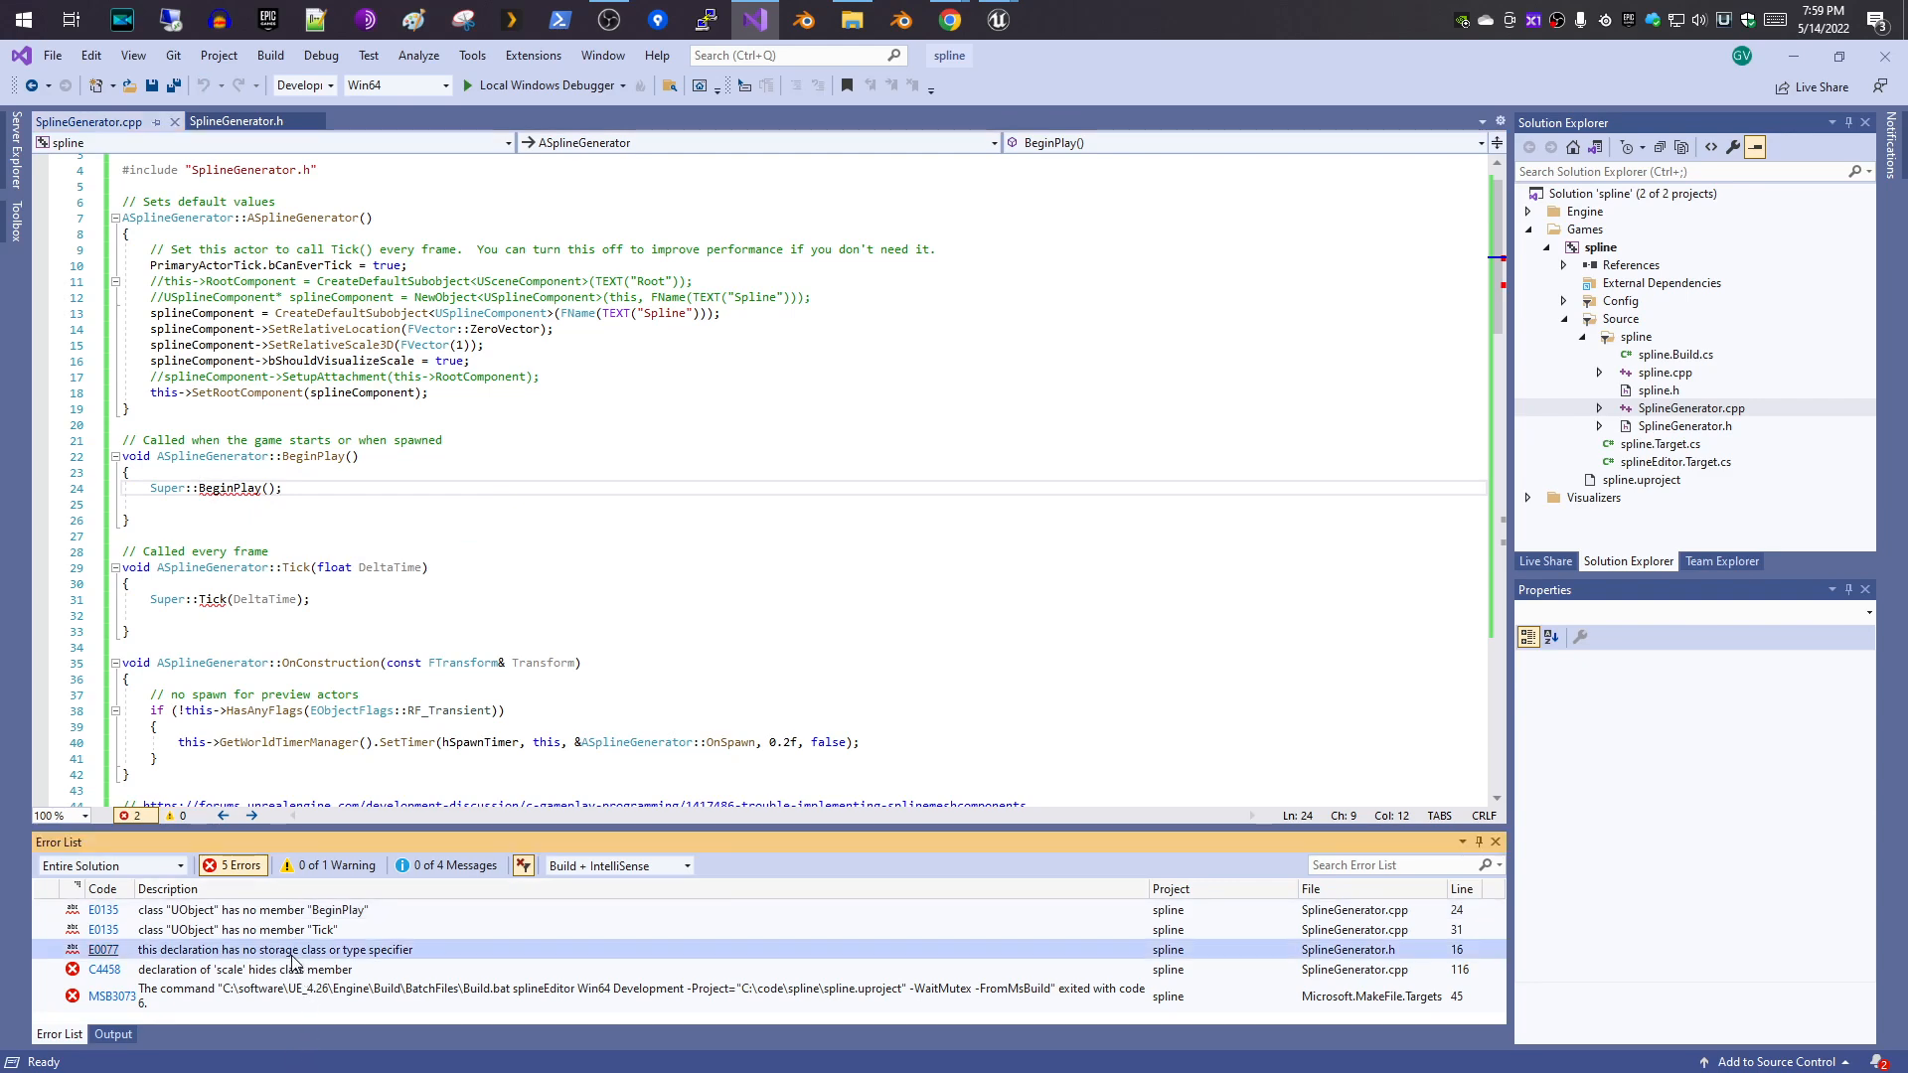
double_click(294, 952)
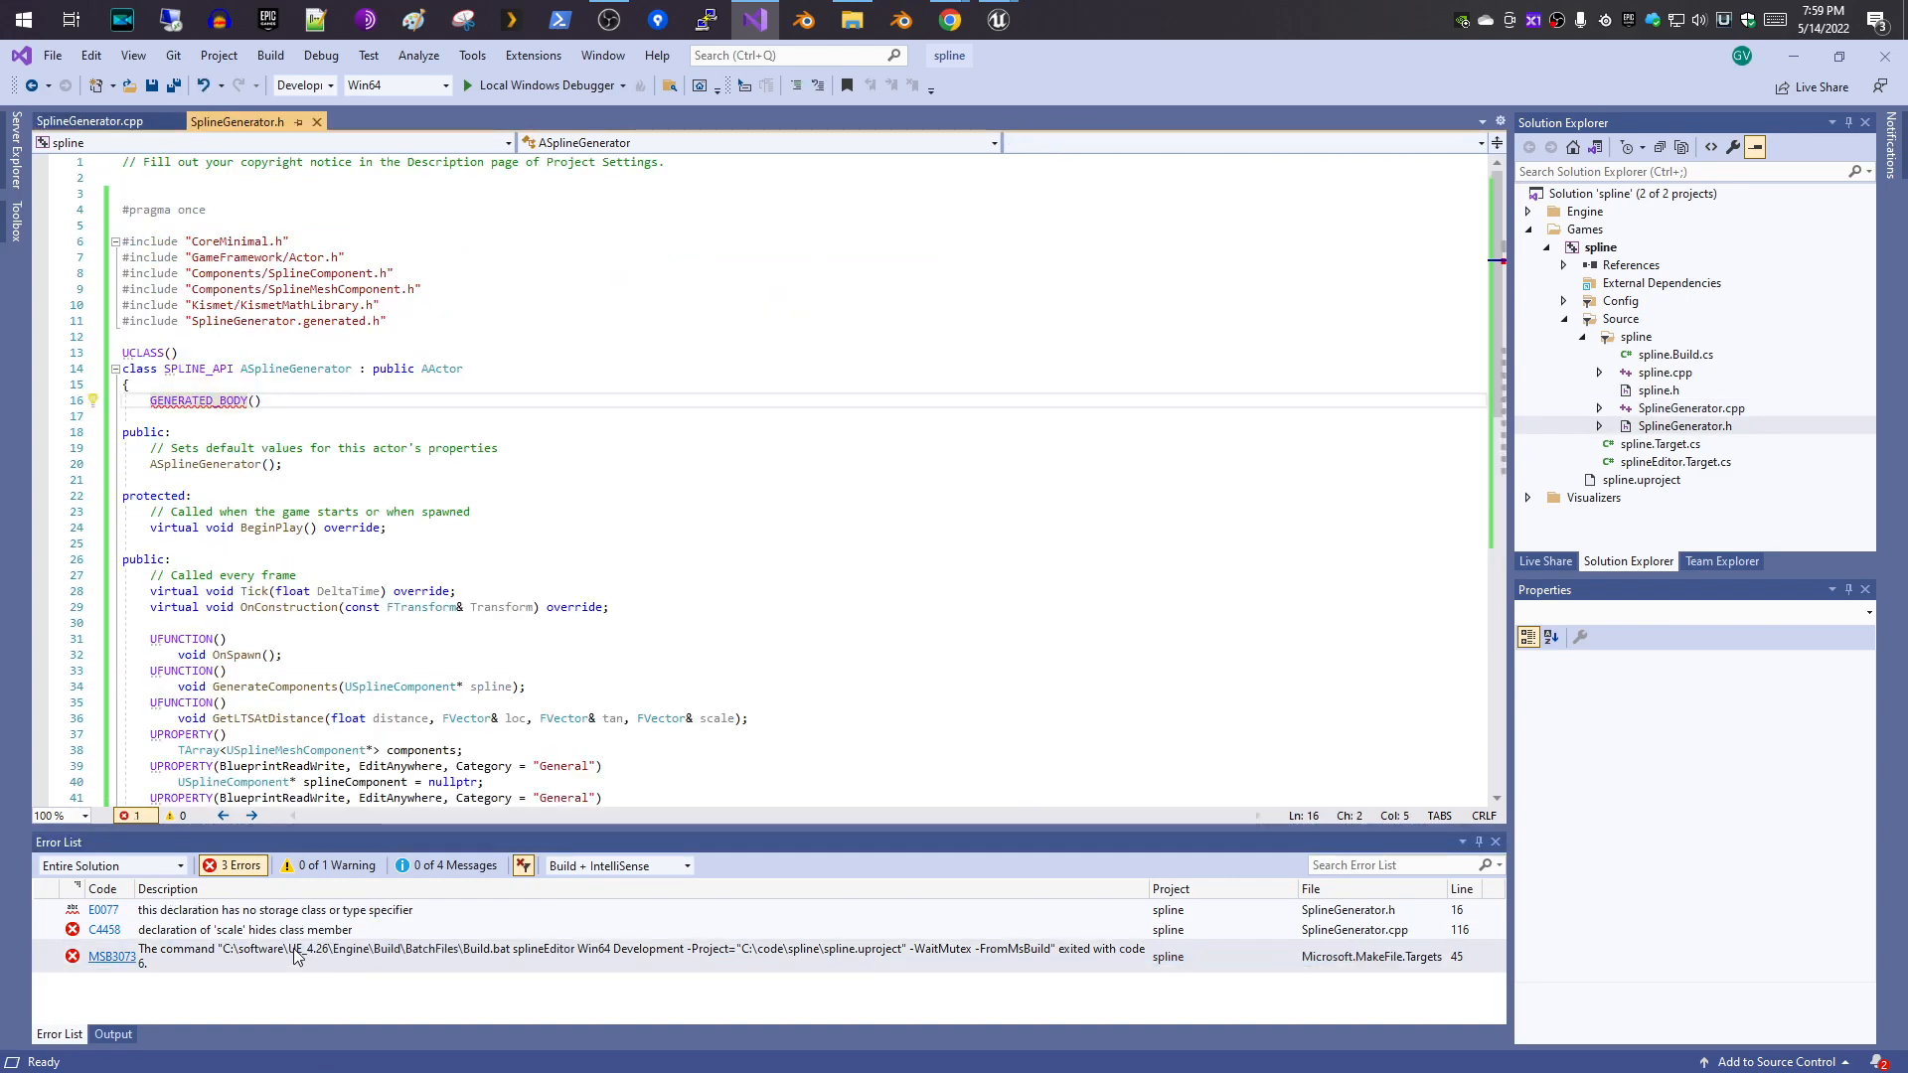
- Build the spline solution again from SplineGenerator.h
click(282, 401)
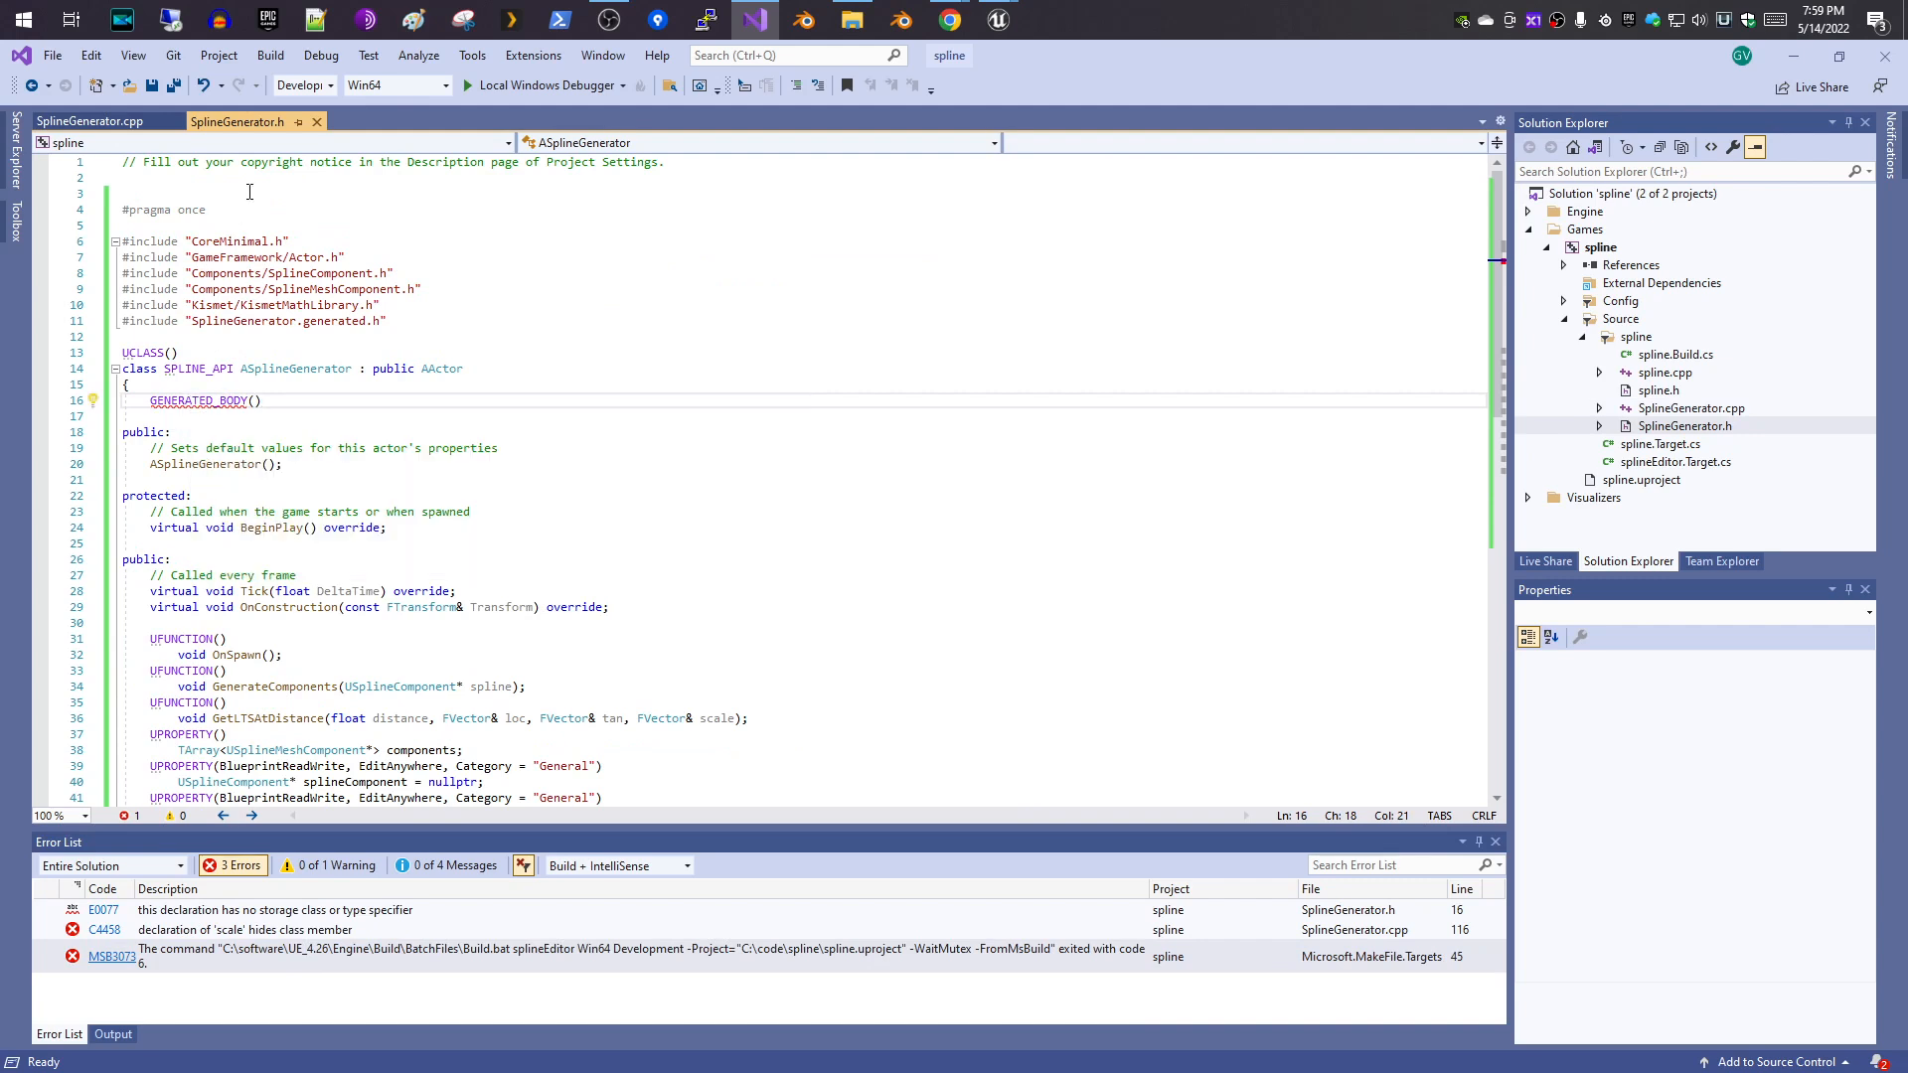
click(271, 56)
click(298, 72)
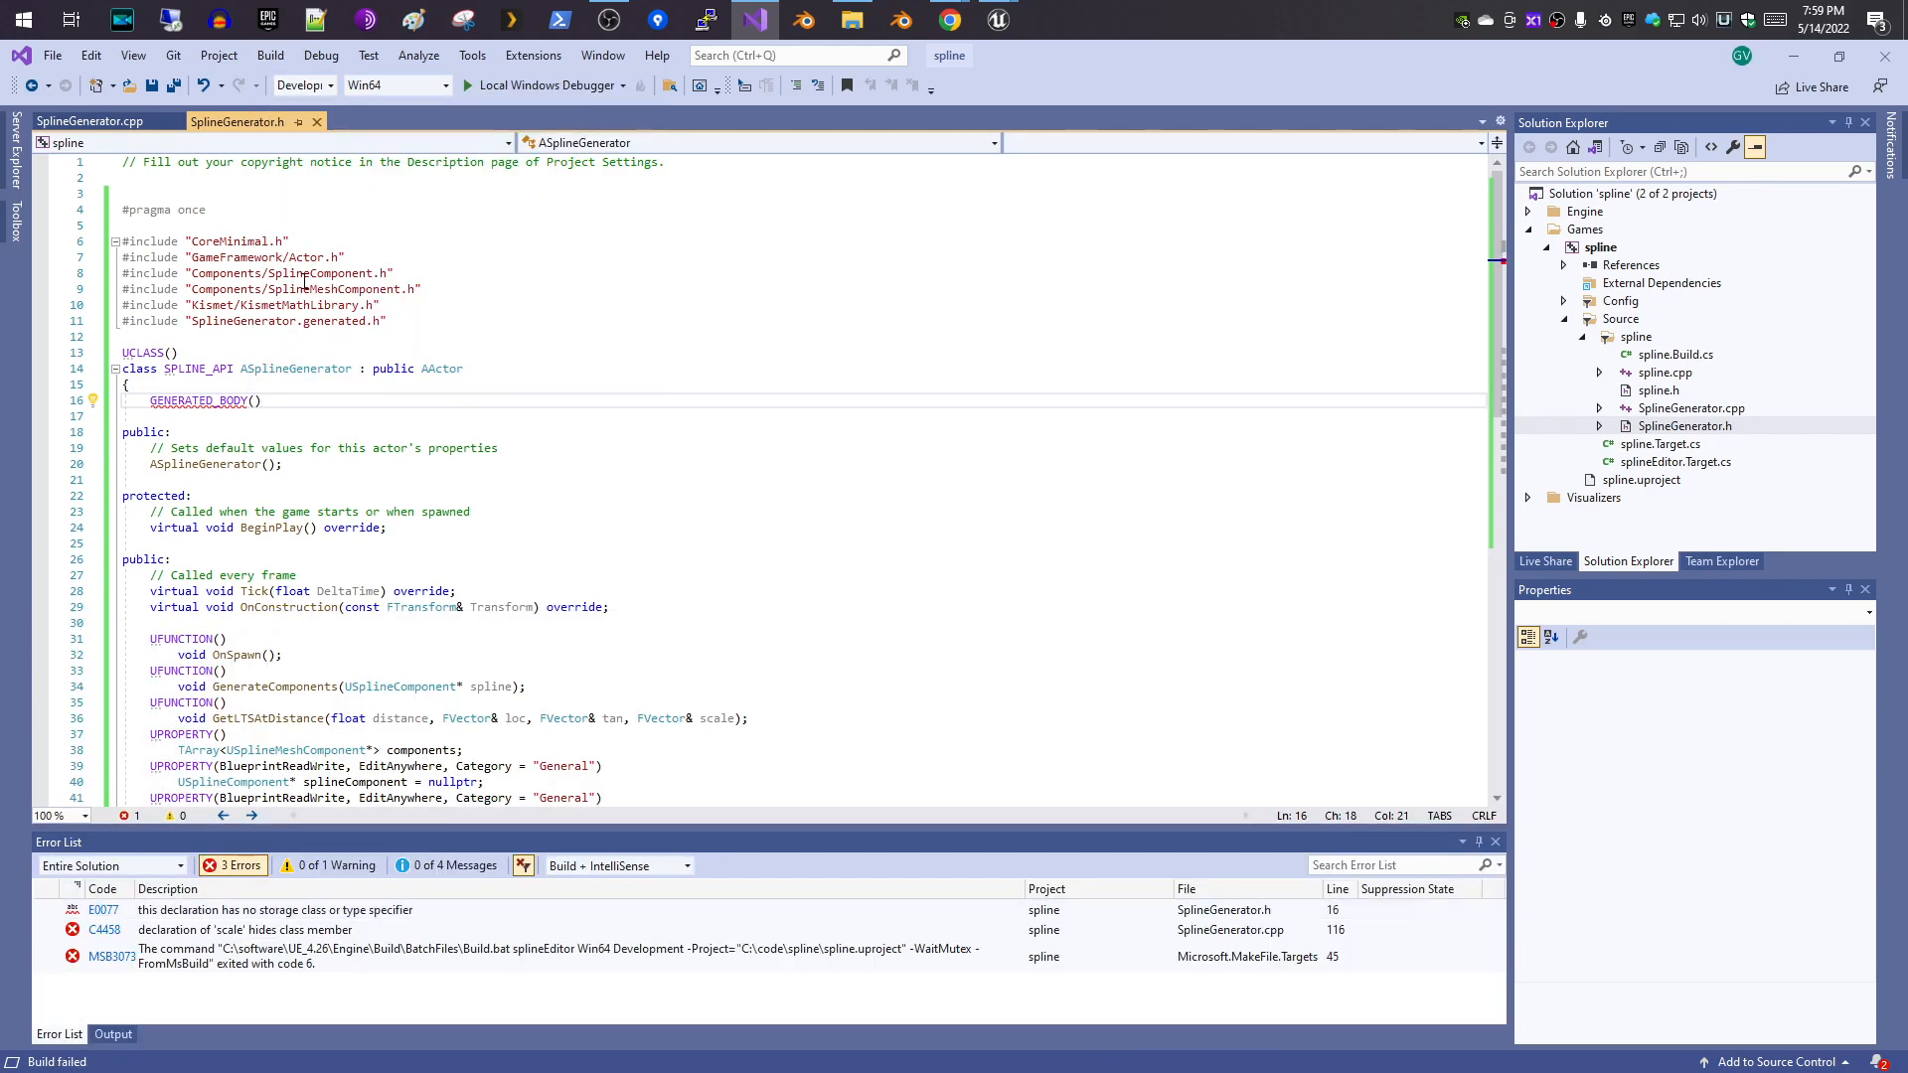
- Examine the source line of the "declaration of 'scale' hides class member" error and bring up SplineGenerator.h
click(334, 931)
double_click(334, 931)
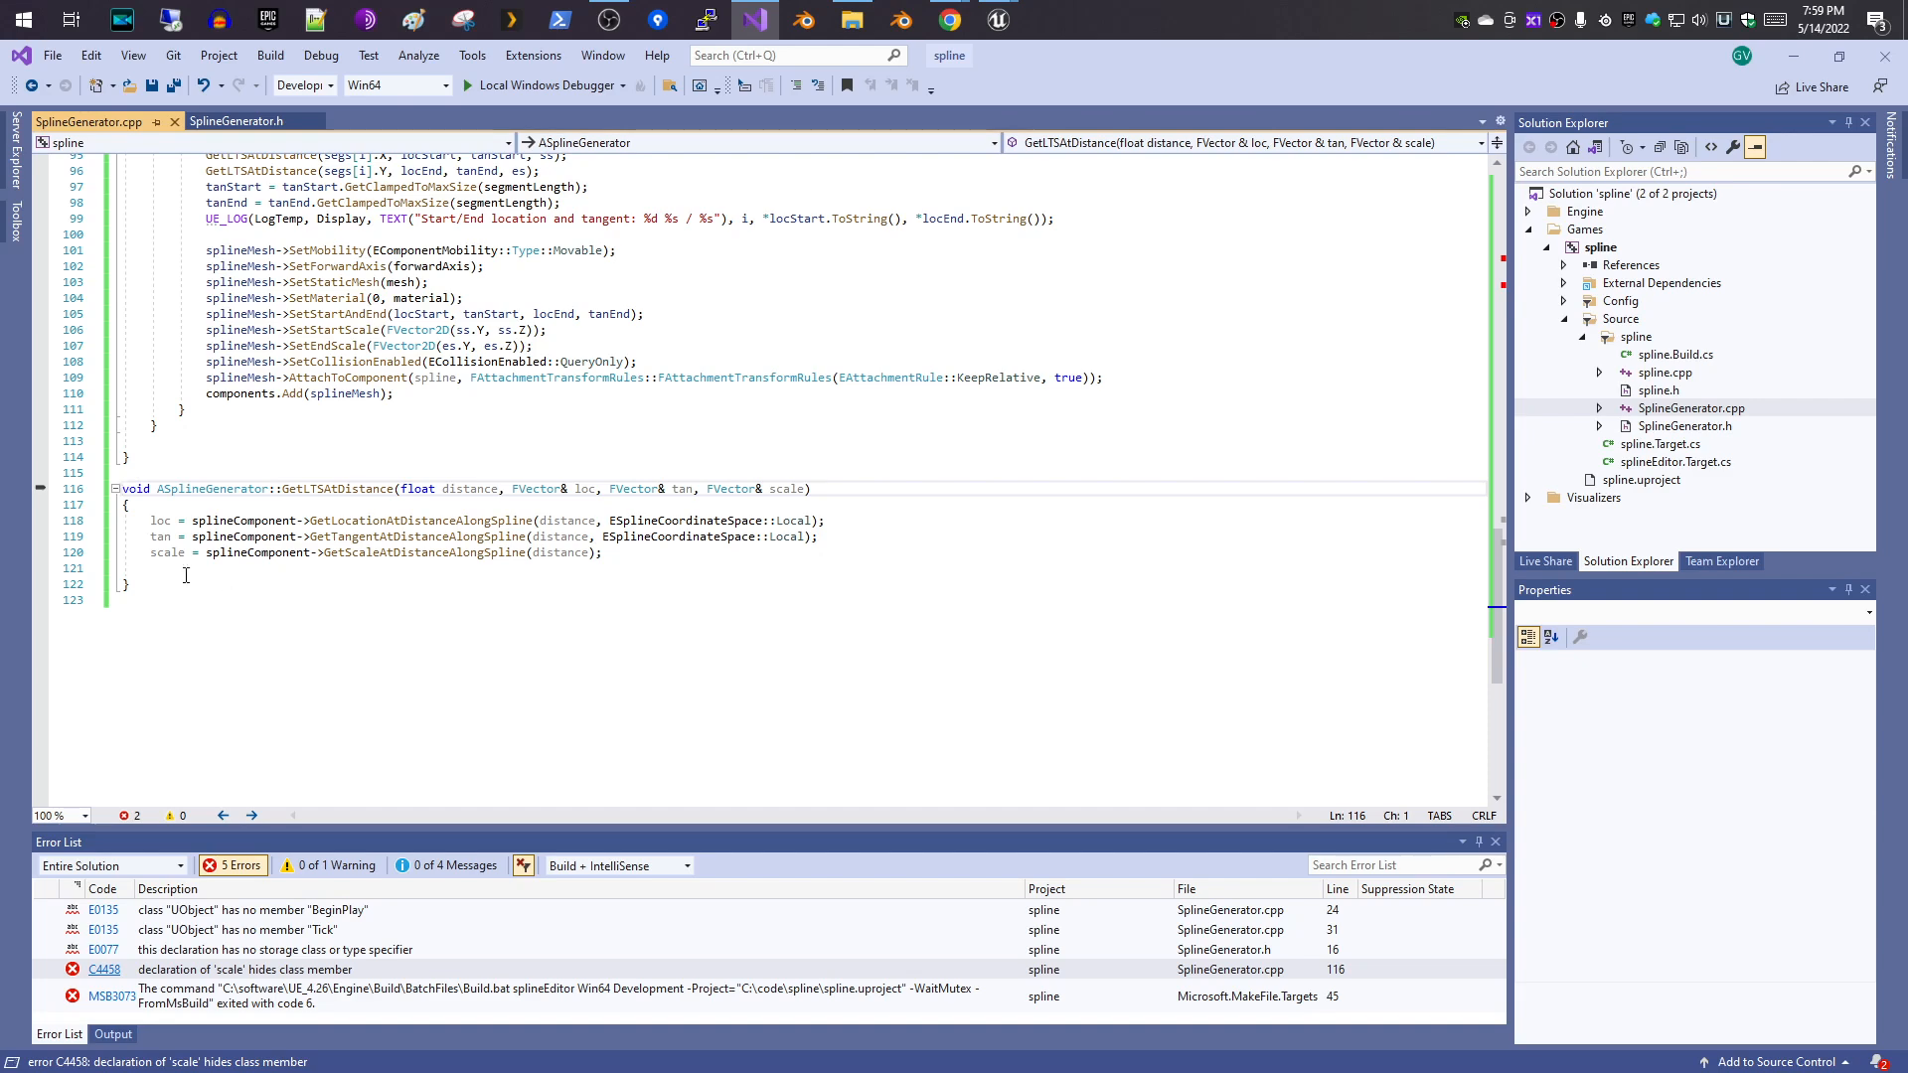
mouse_move(168, 554)
click(316, 948)
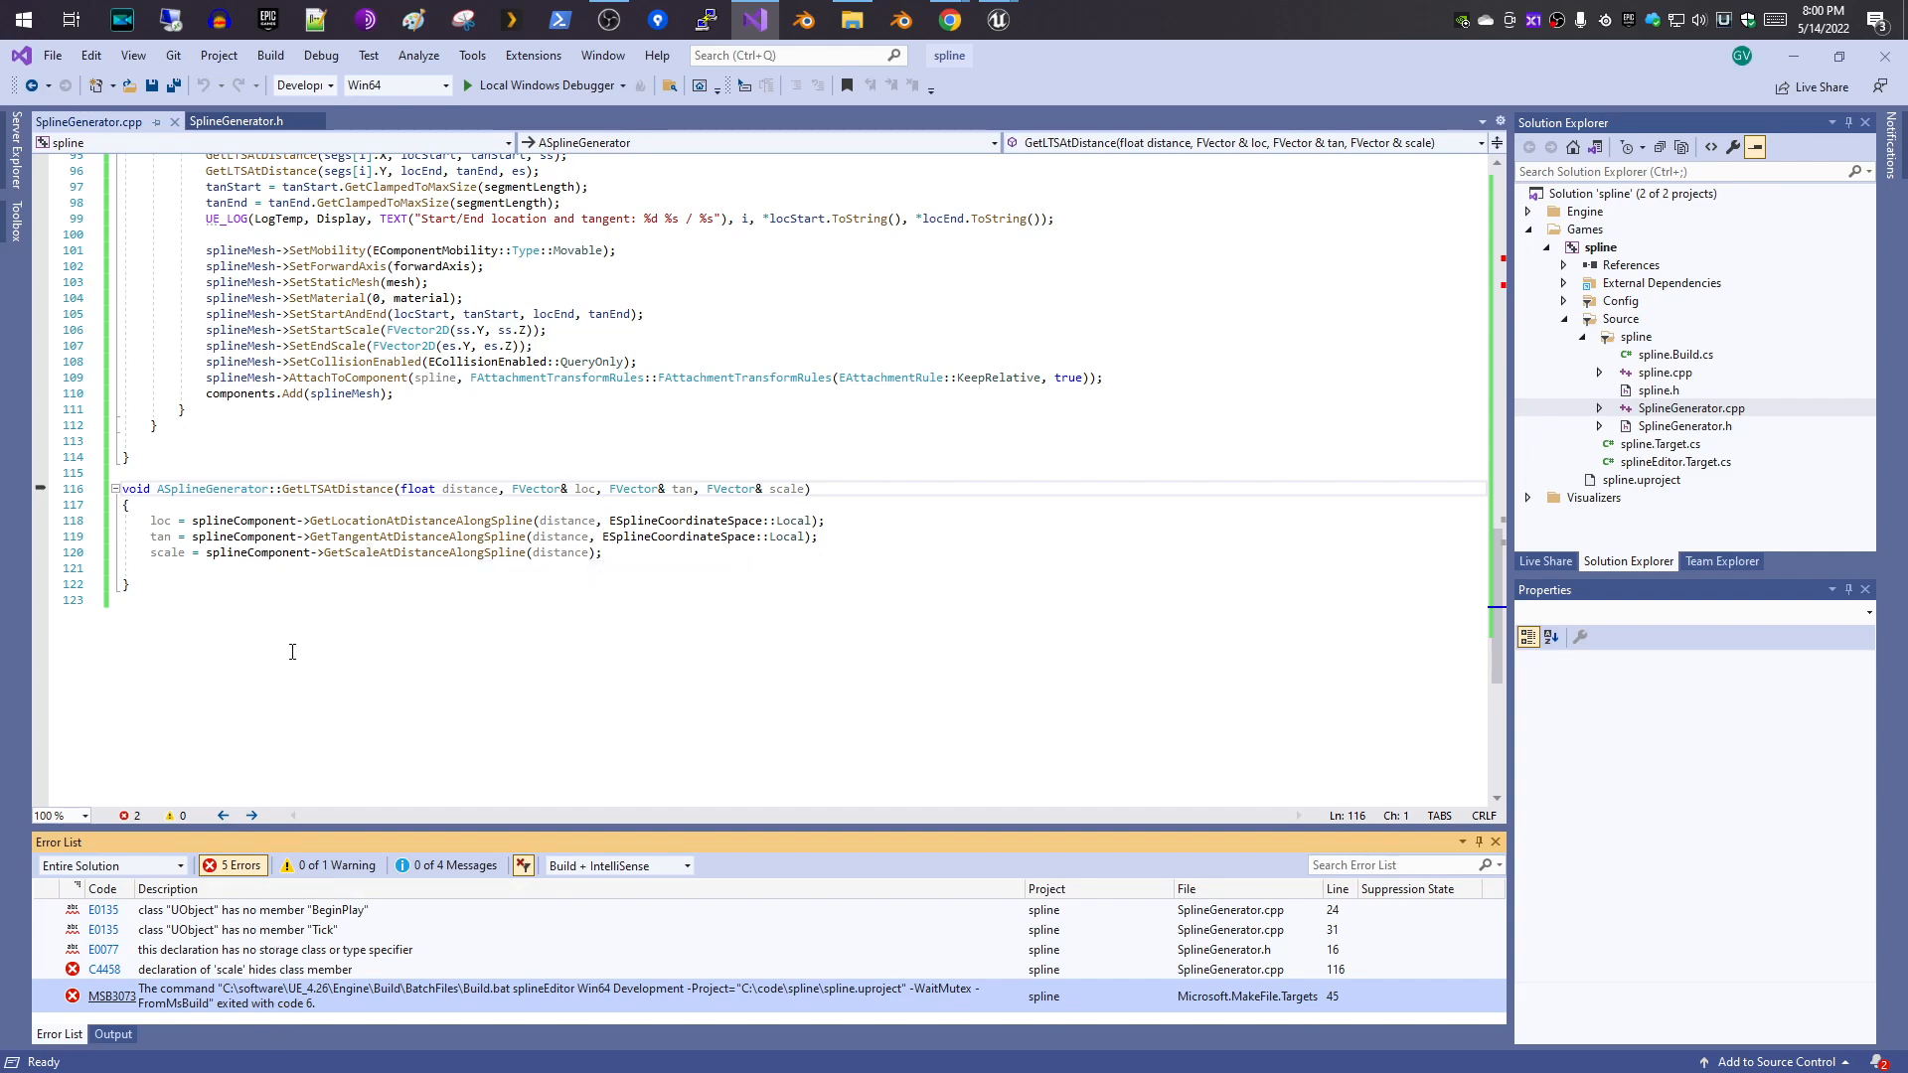
click(236, 121)
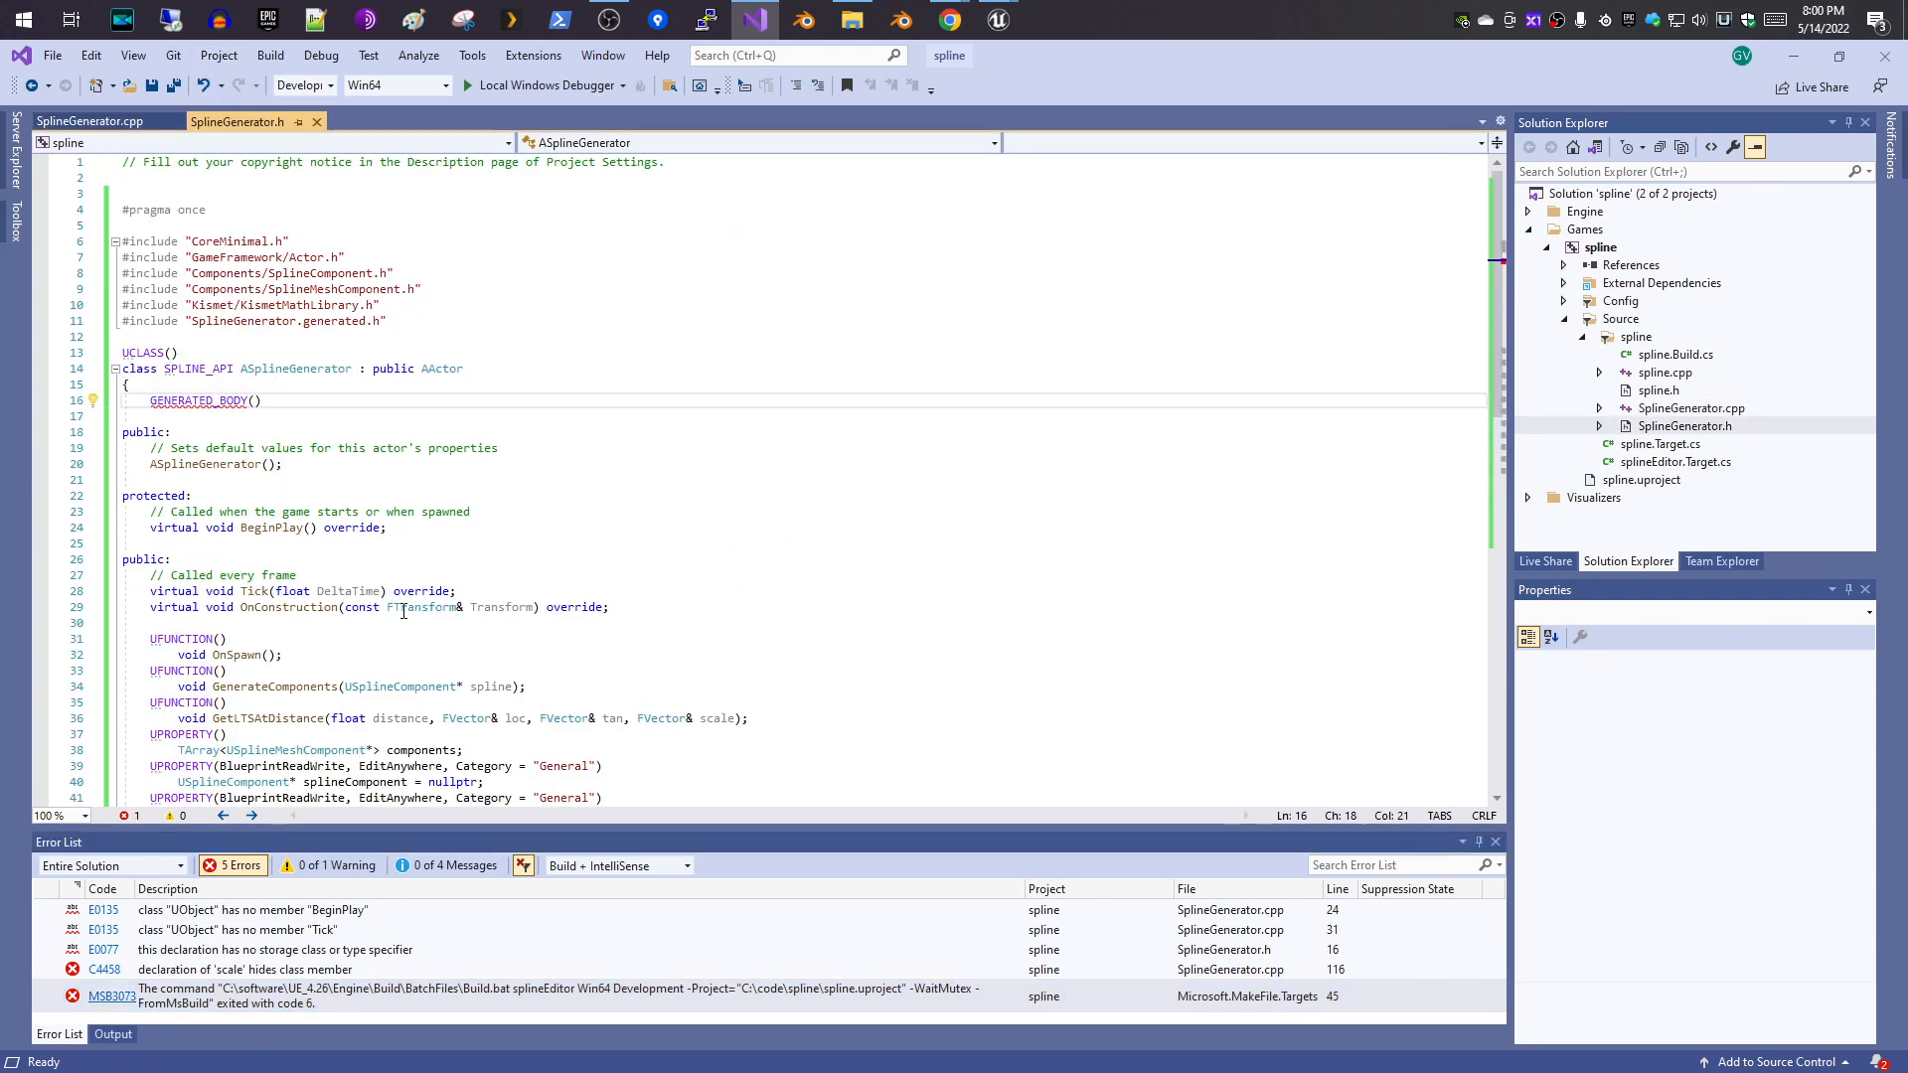
- Examine the class members in SplineGenerator.h and locate the FVector2D scale property
scroll(410, 564, down, 4)
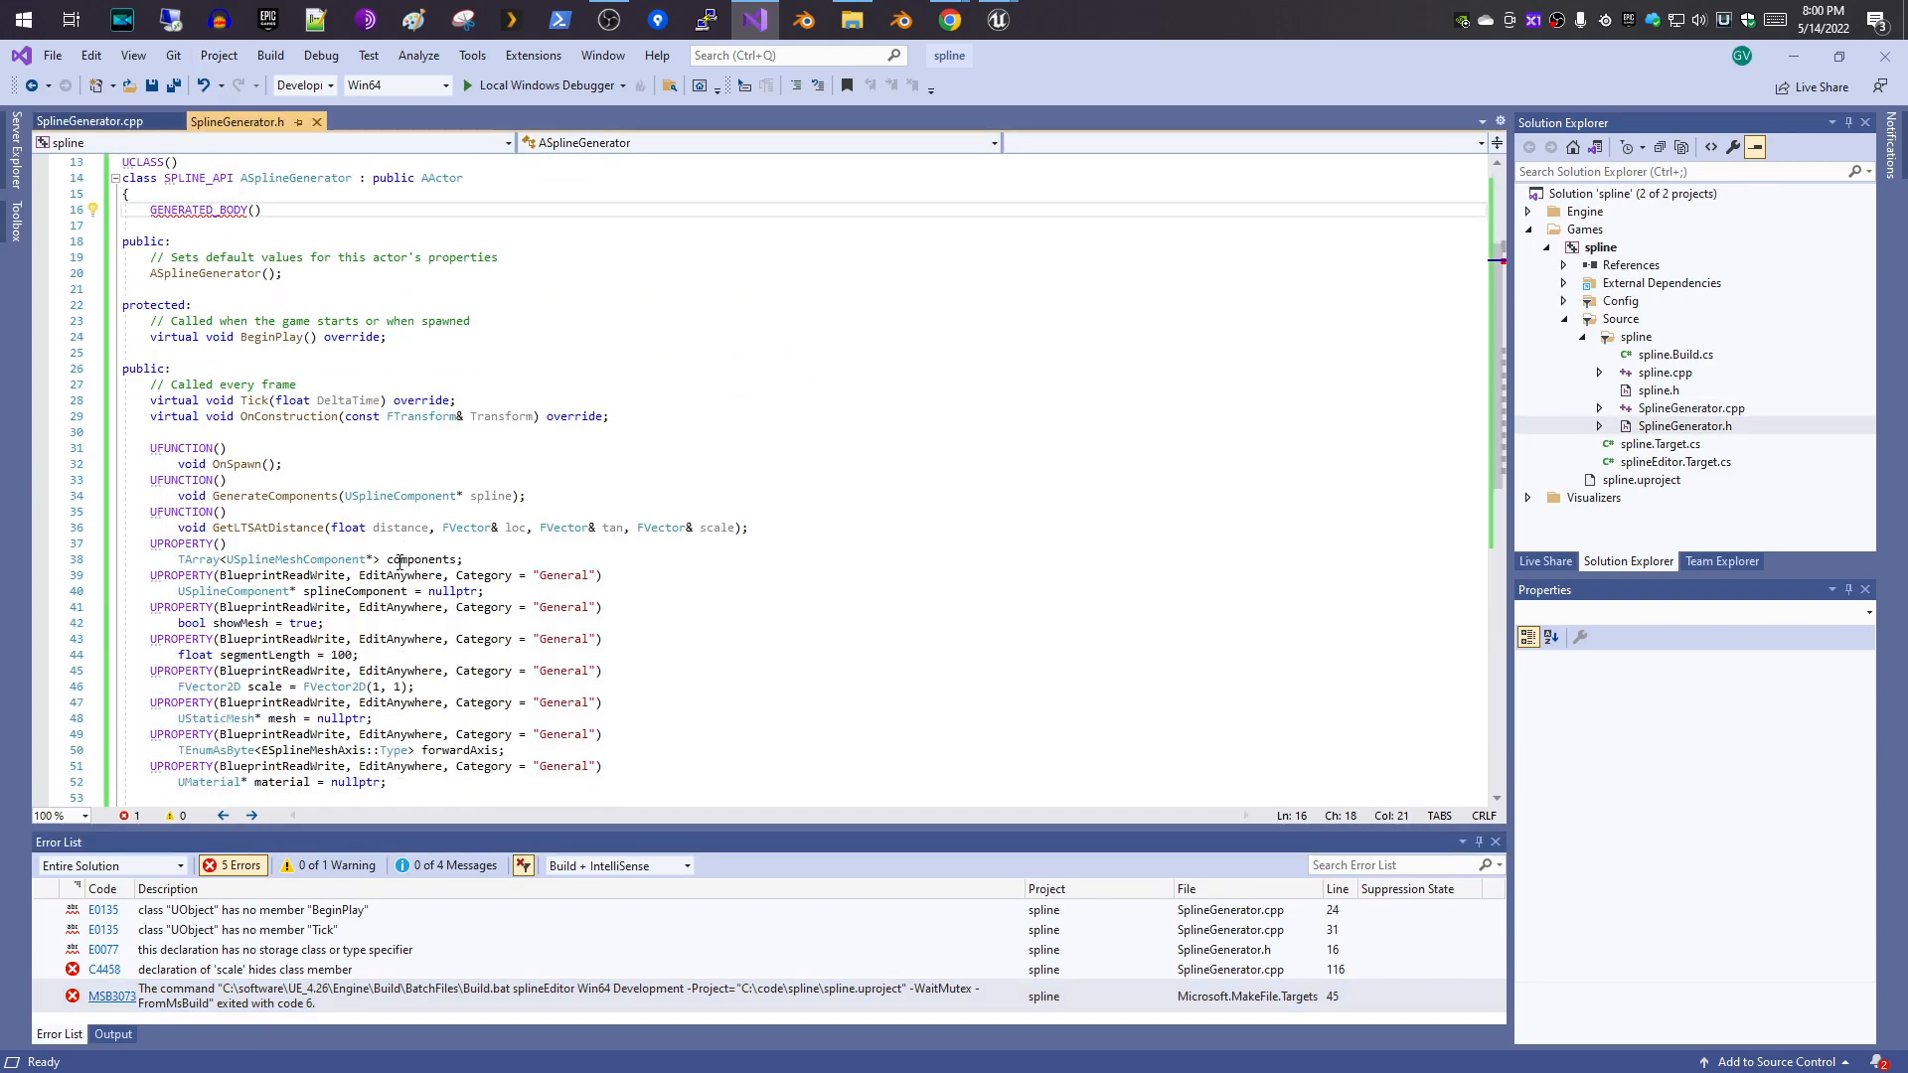
scroll(399, 562, down, 5)
scroll(463, 600, up, 2)
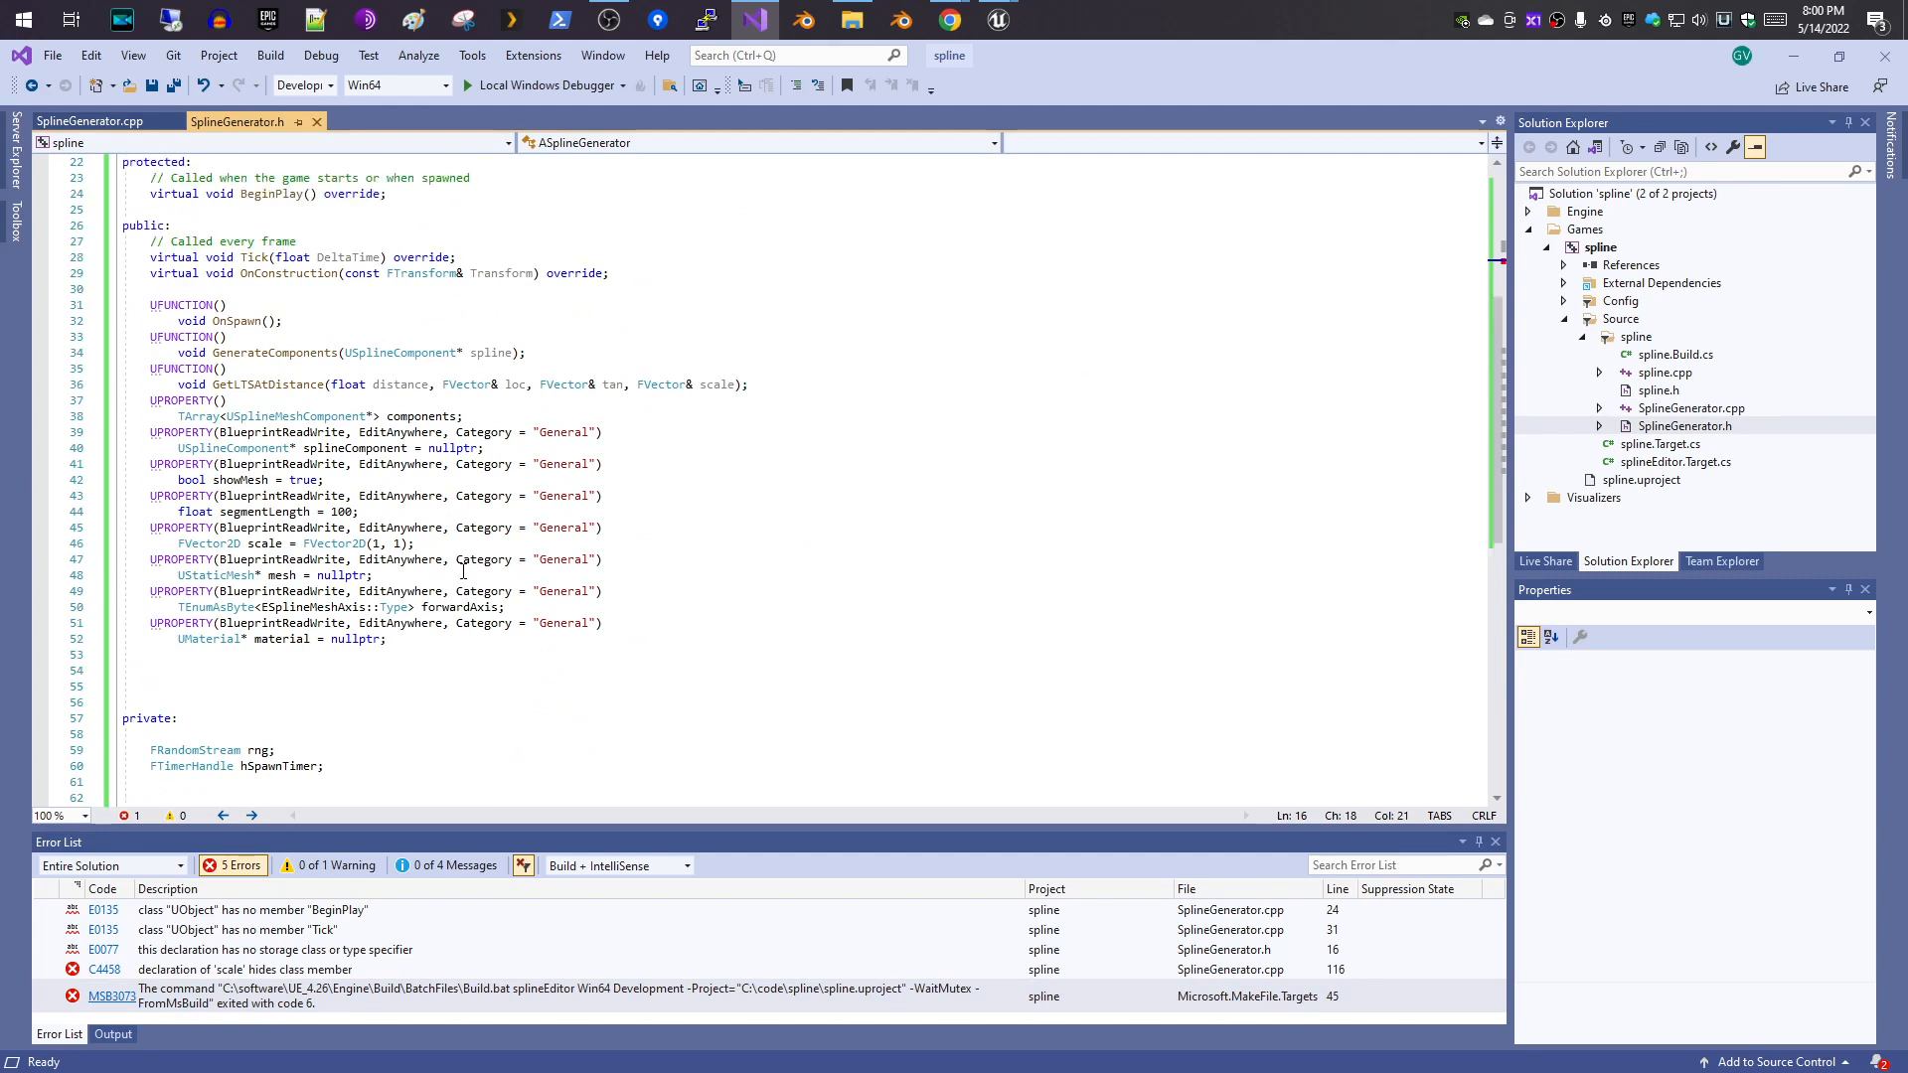
scroll(496, 569, up, 2)
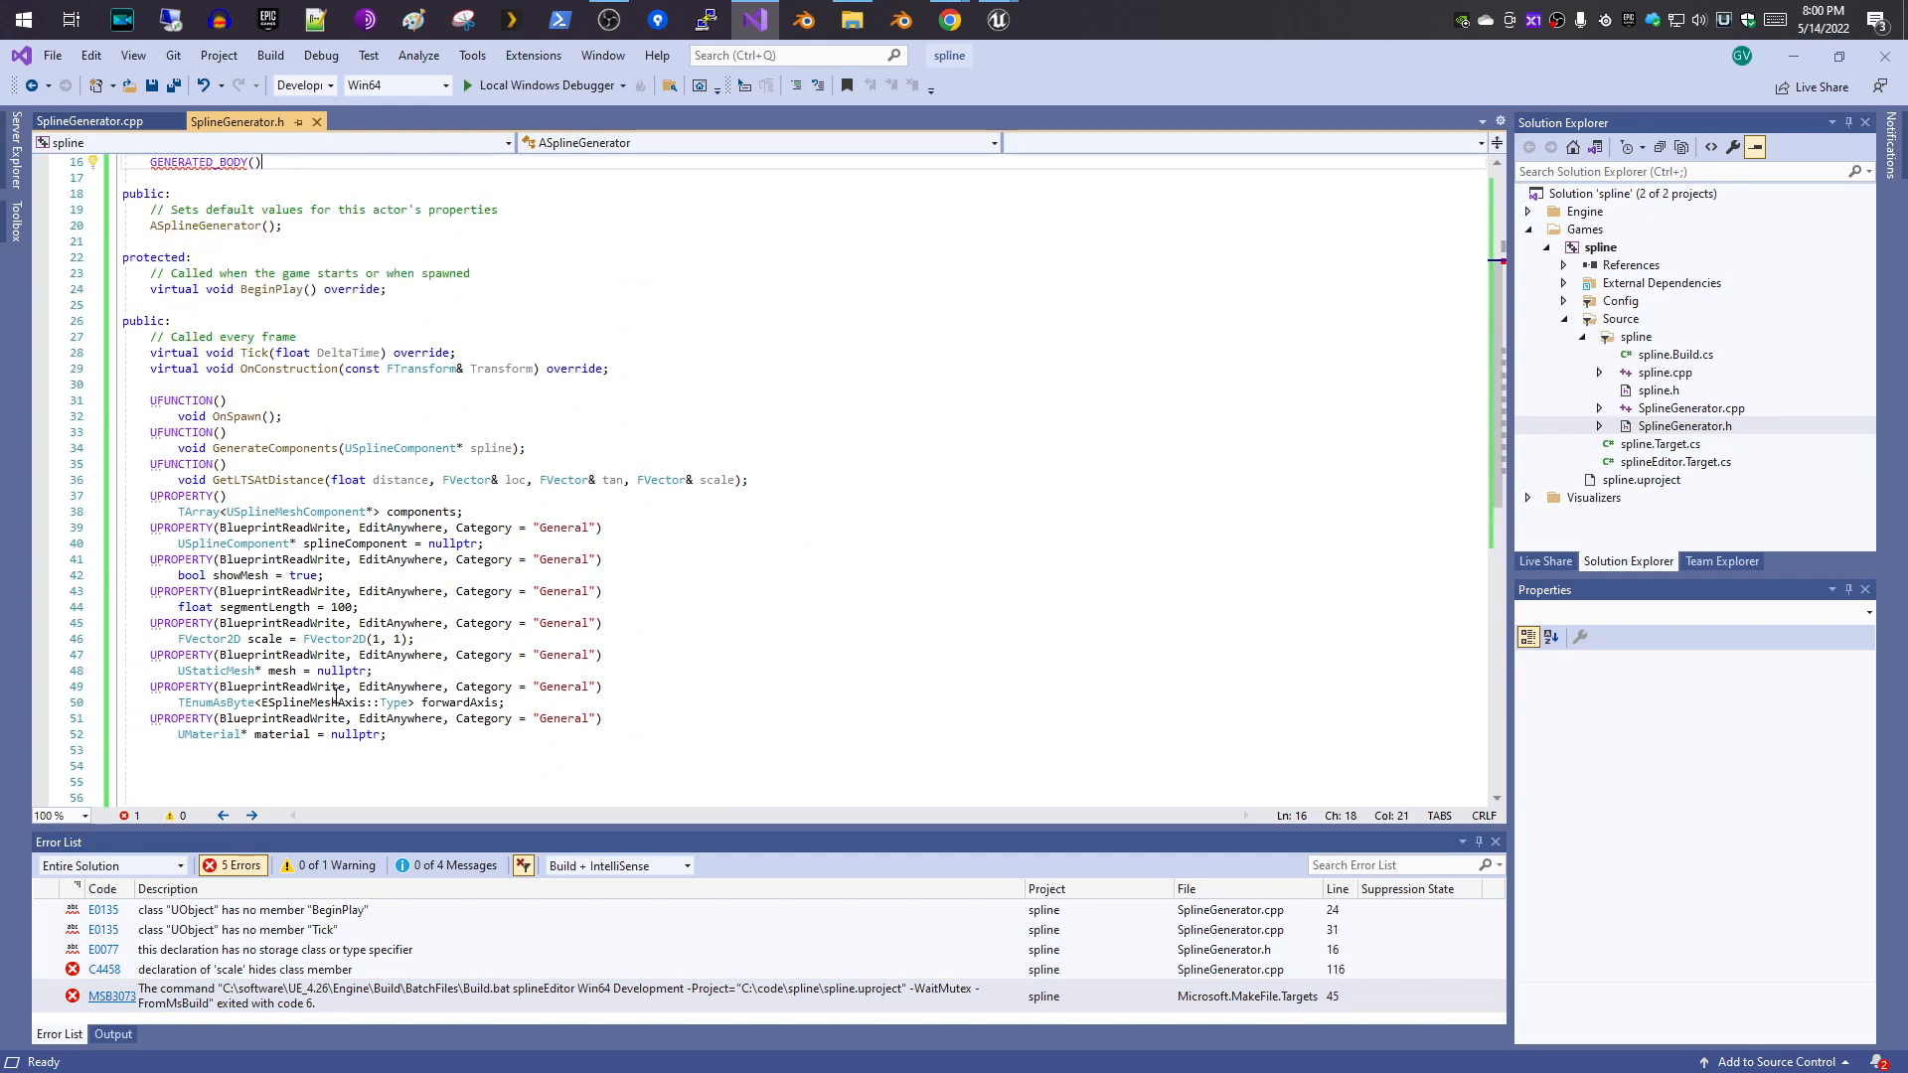
double_click(269, 638)
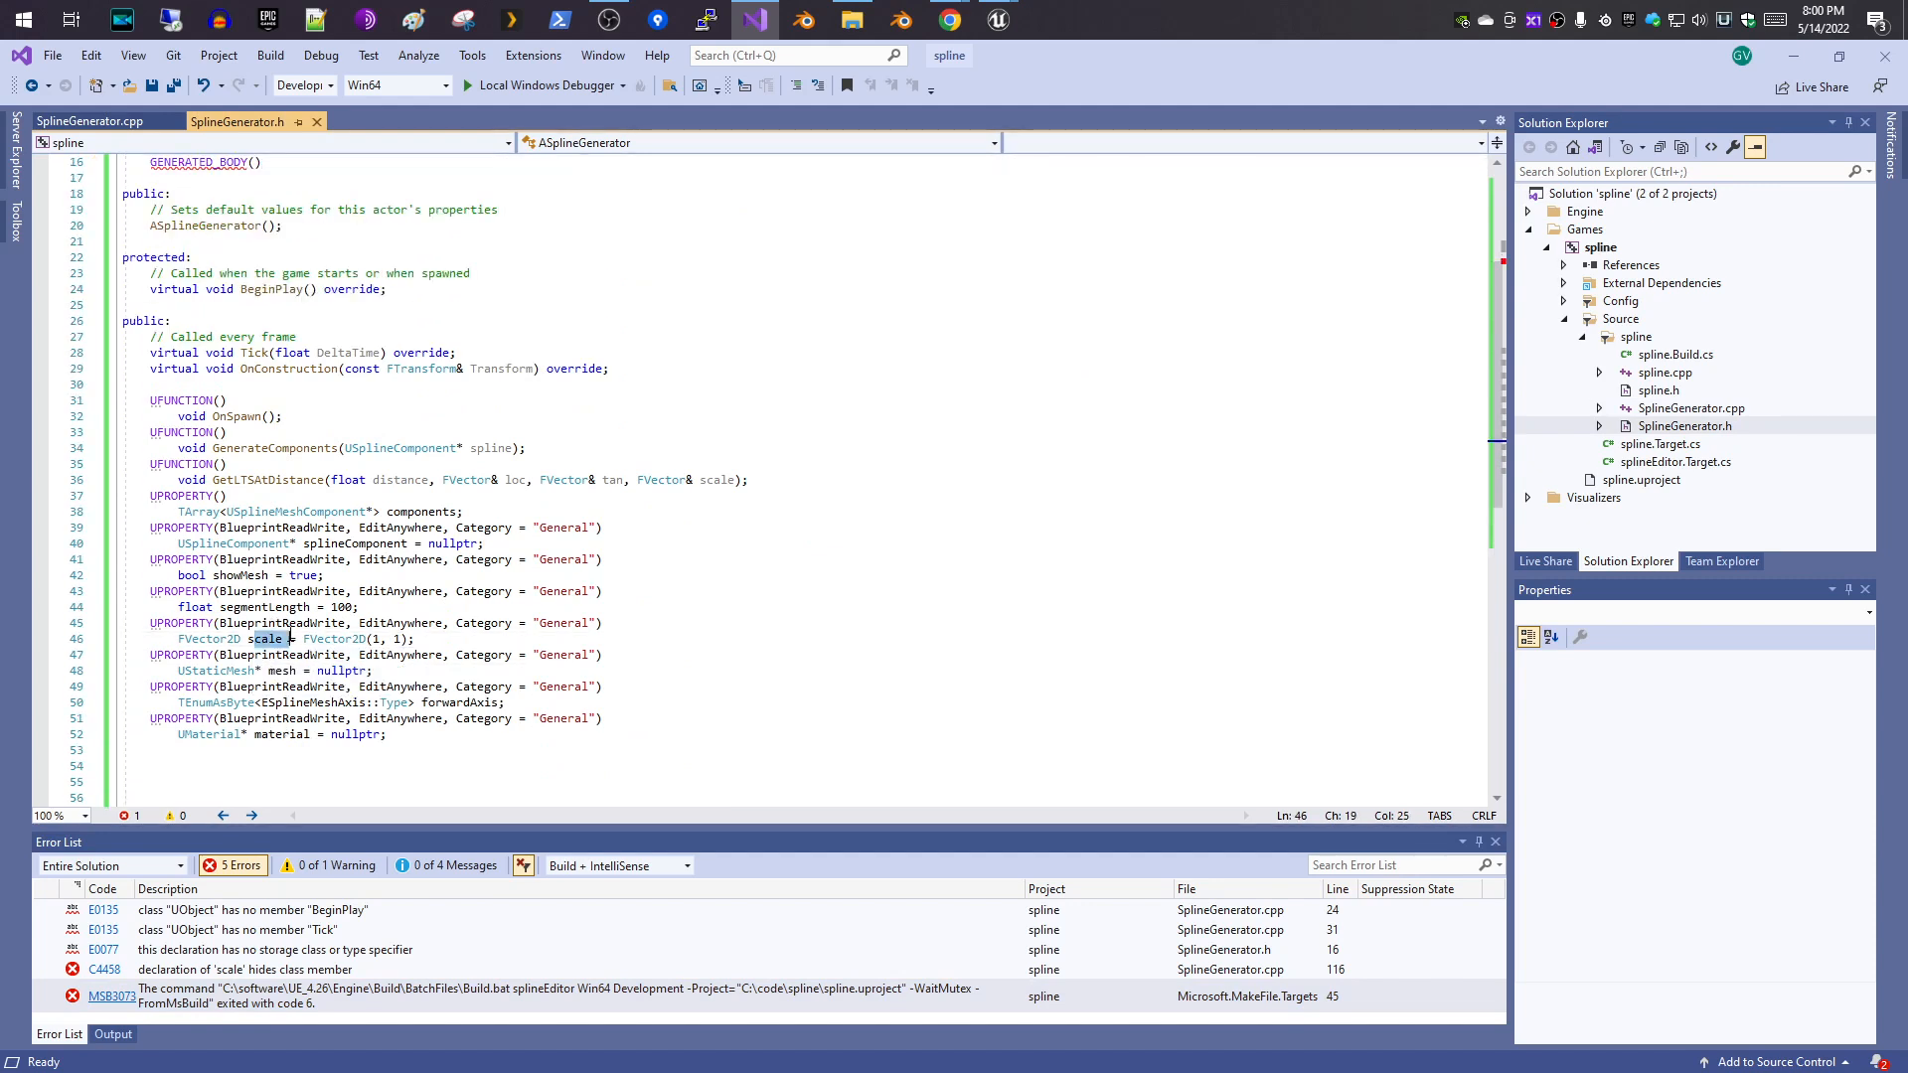
click(338, 636)
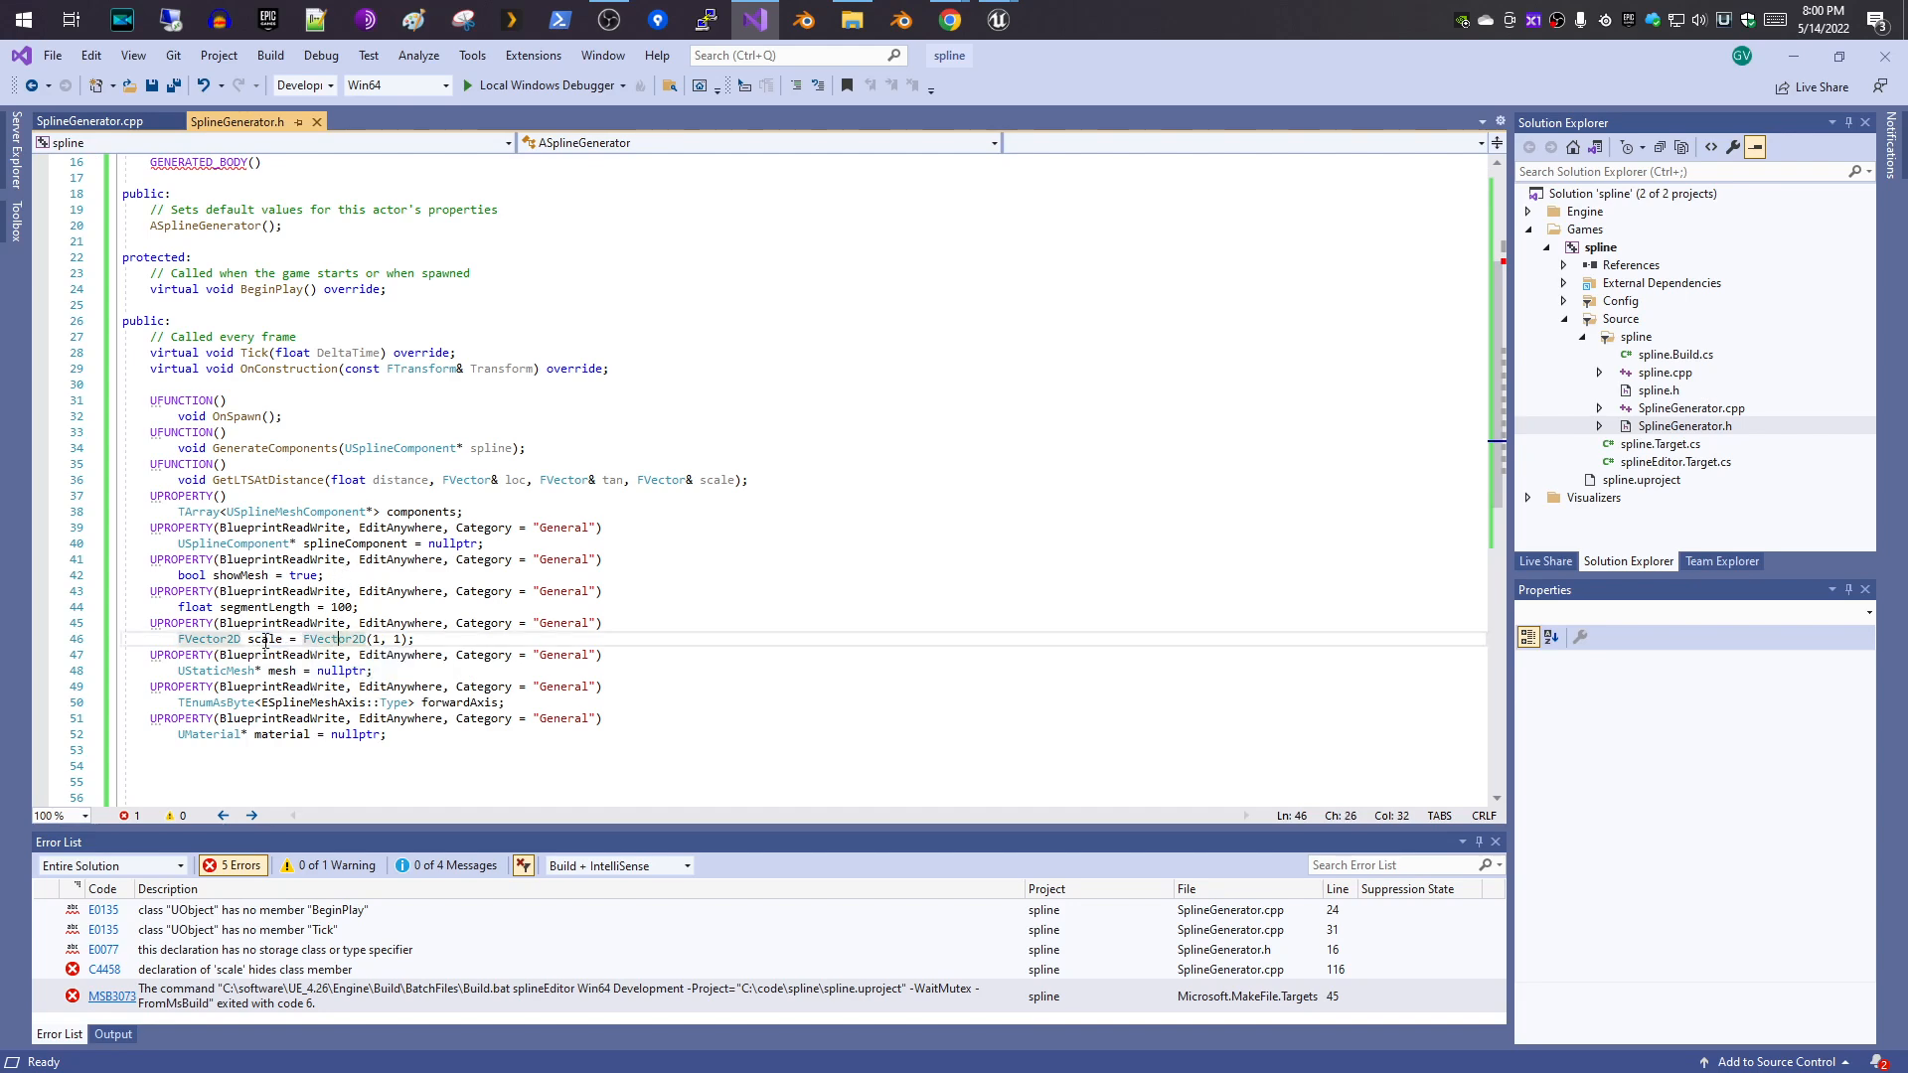
- Rename the last FVector parameter of GetLTSAtDistance to sca in SplineGenerator.cpp
click(76, 118)
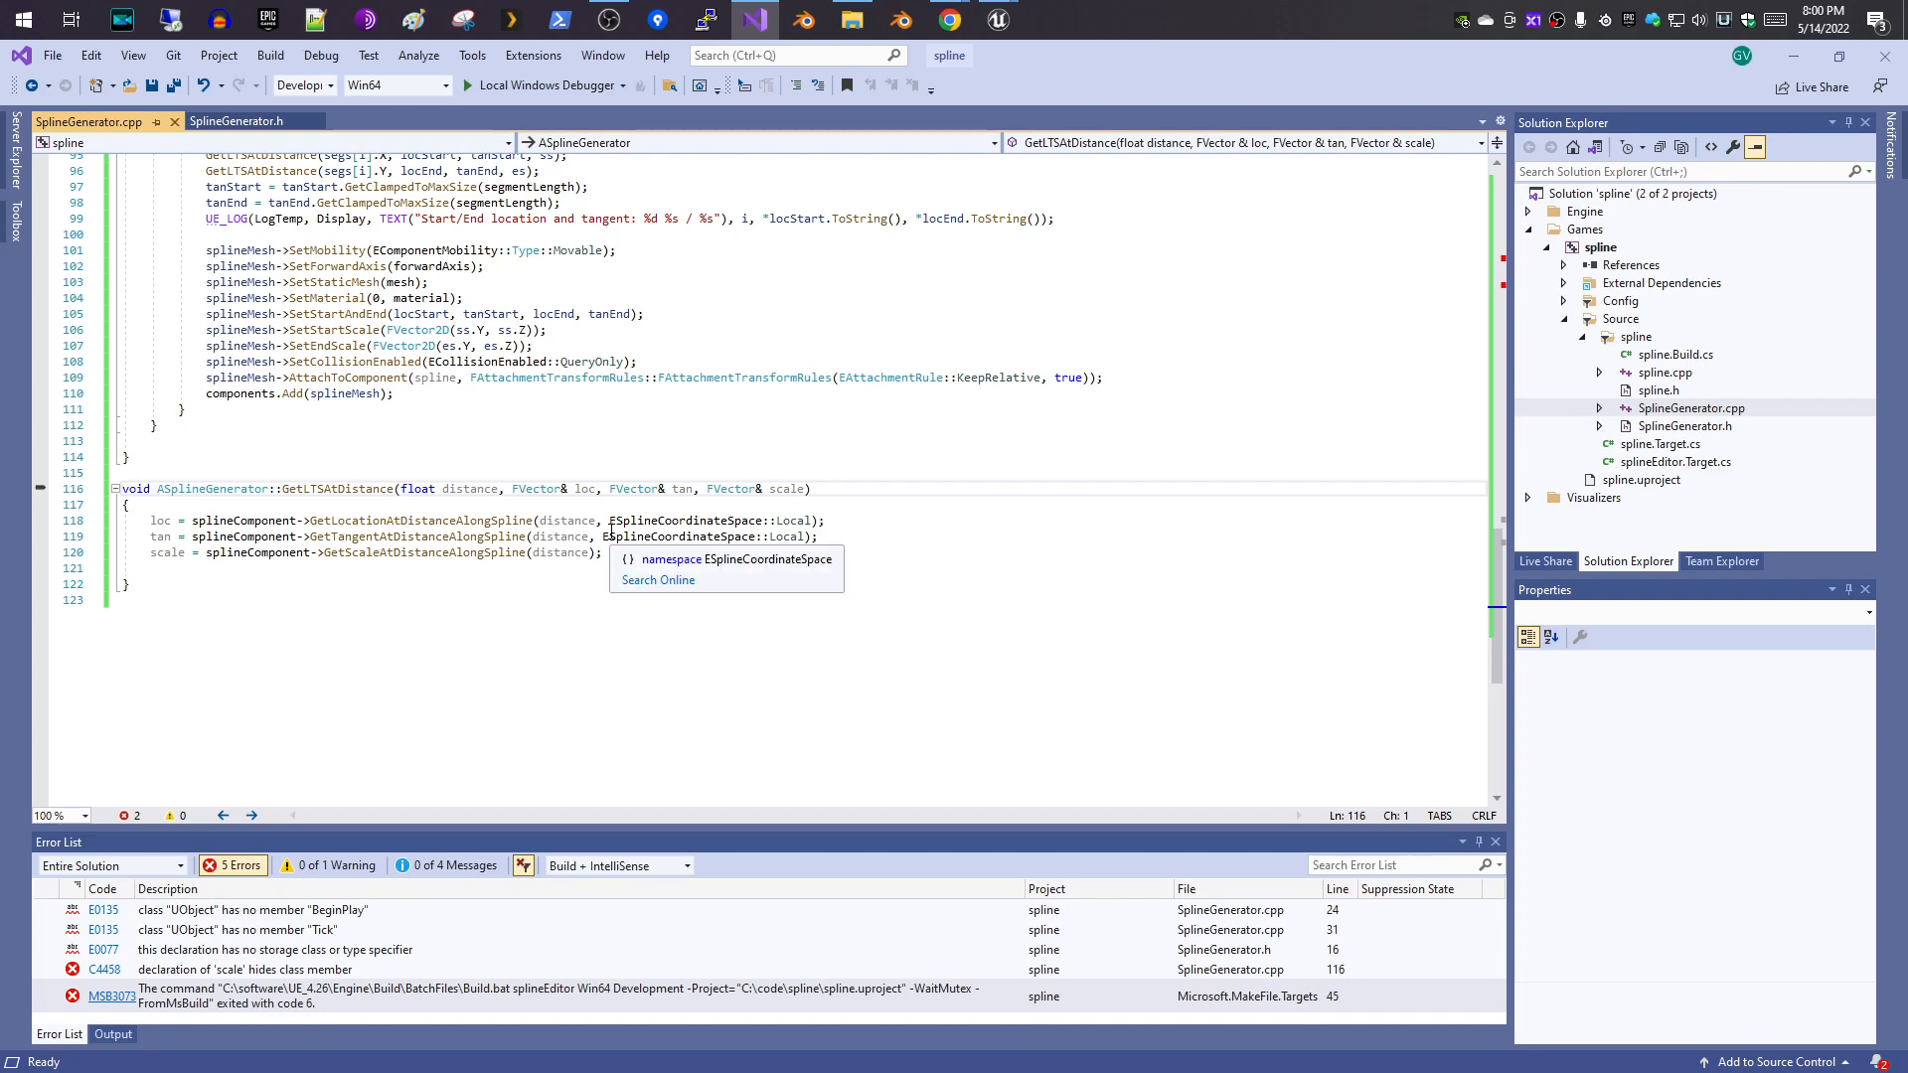
click(576, 490)
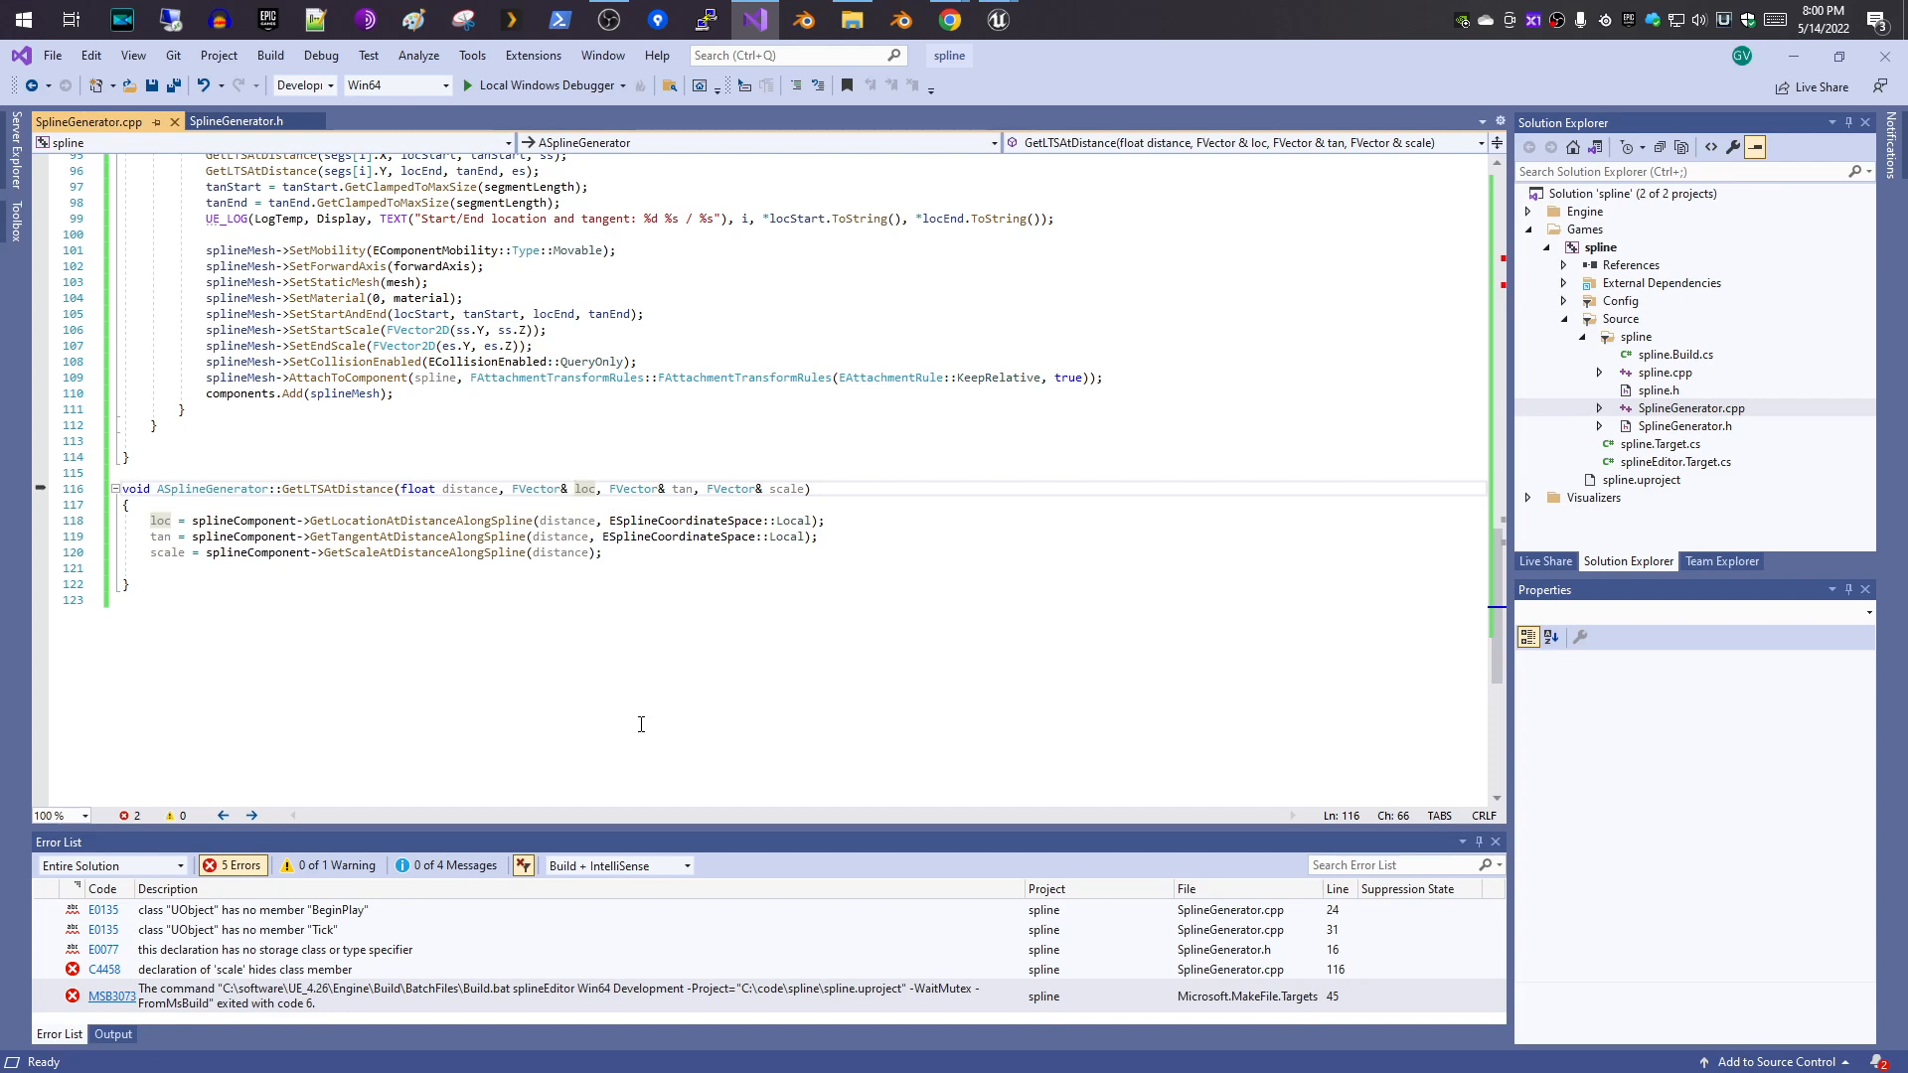
key(Down)
key(Down)
key(Down)
key(Down)
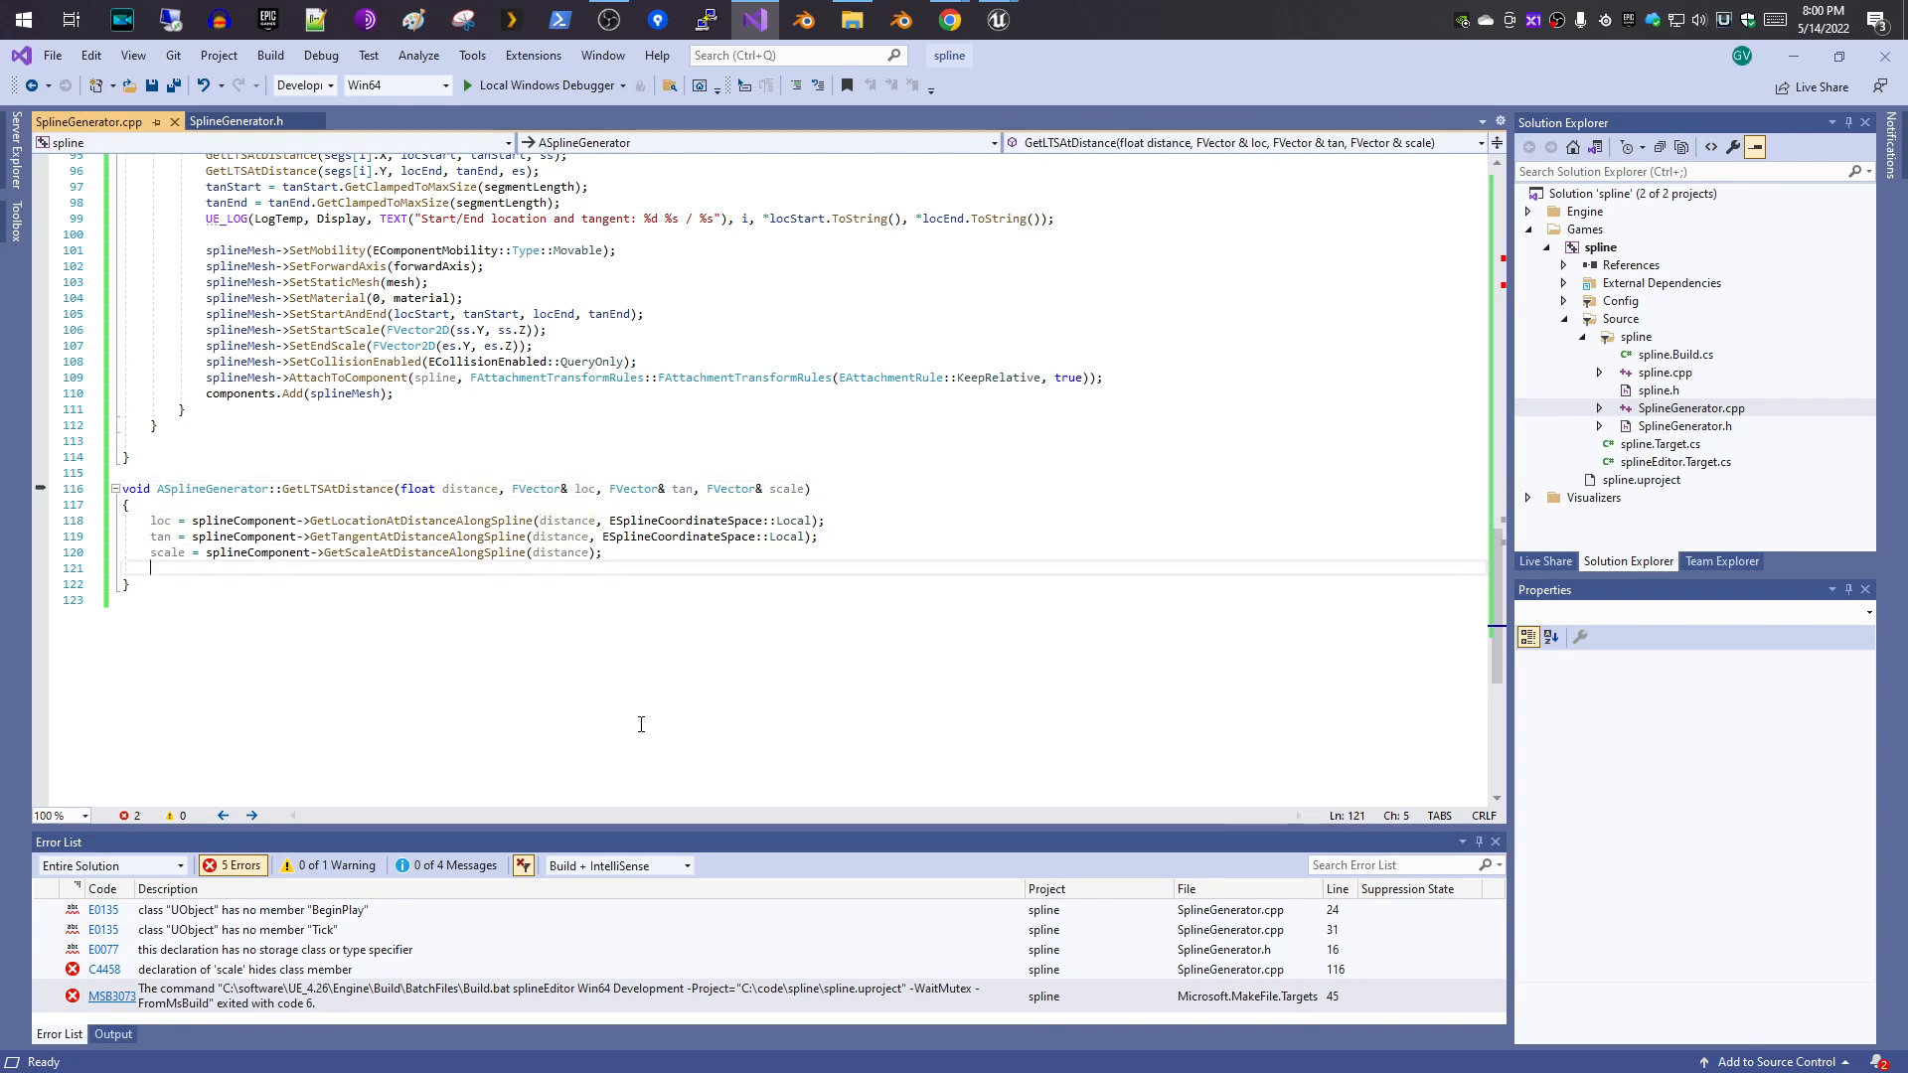
key(Up)
key(Up)
key(Up)
key(Up)
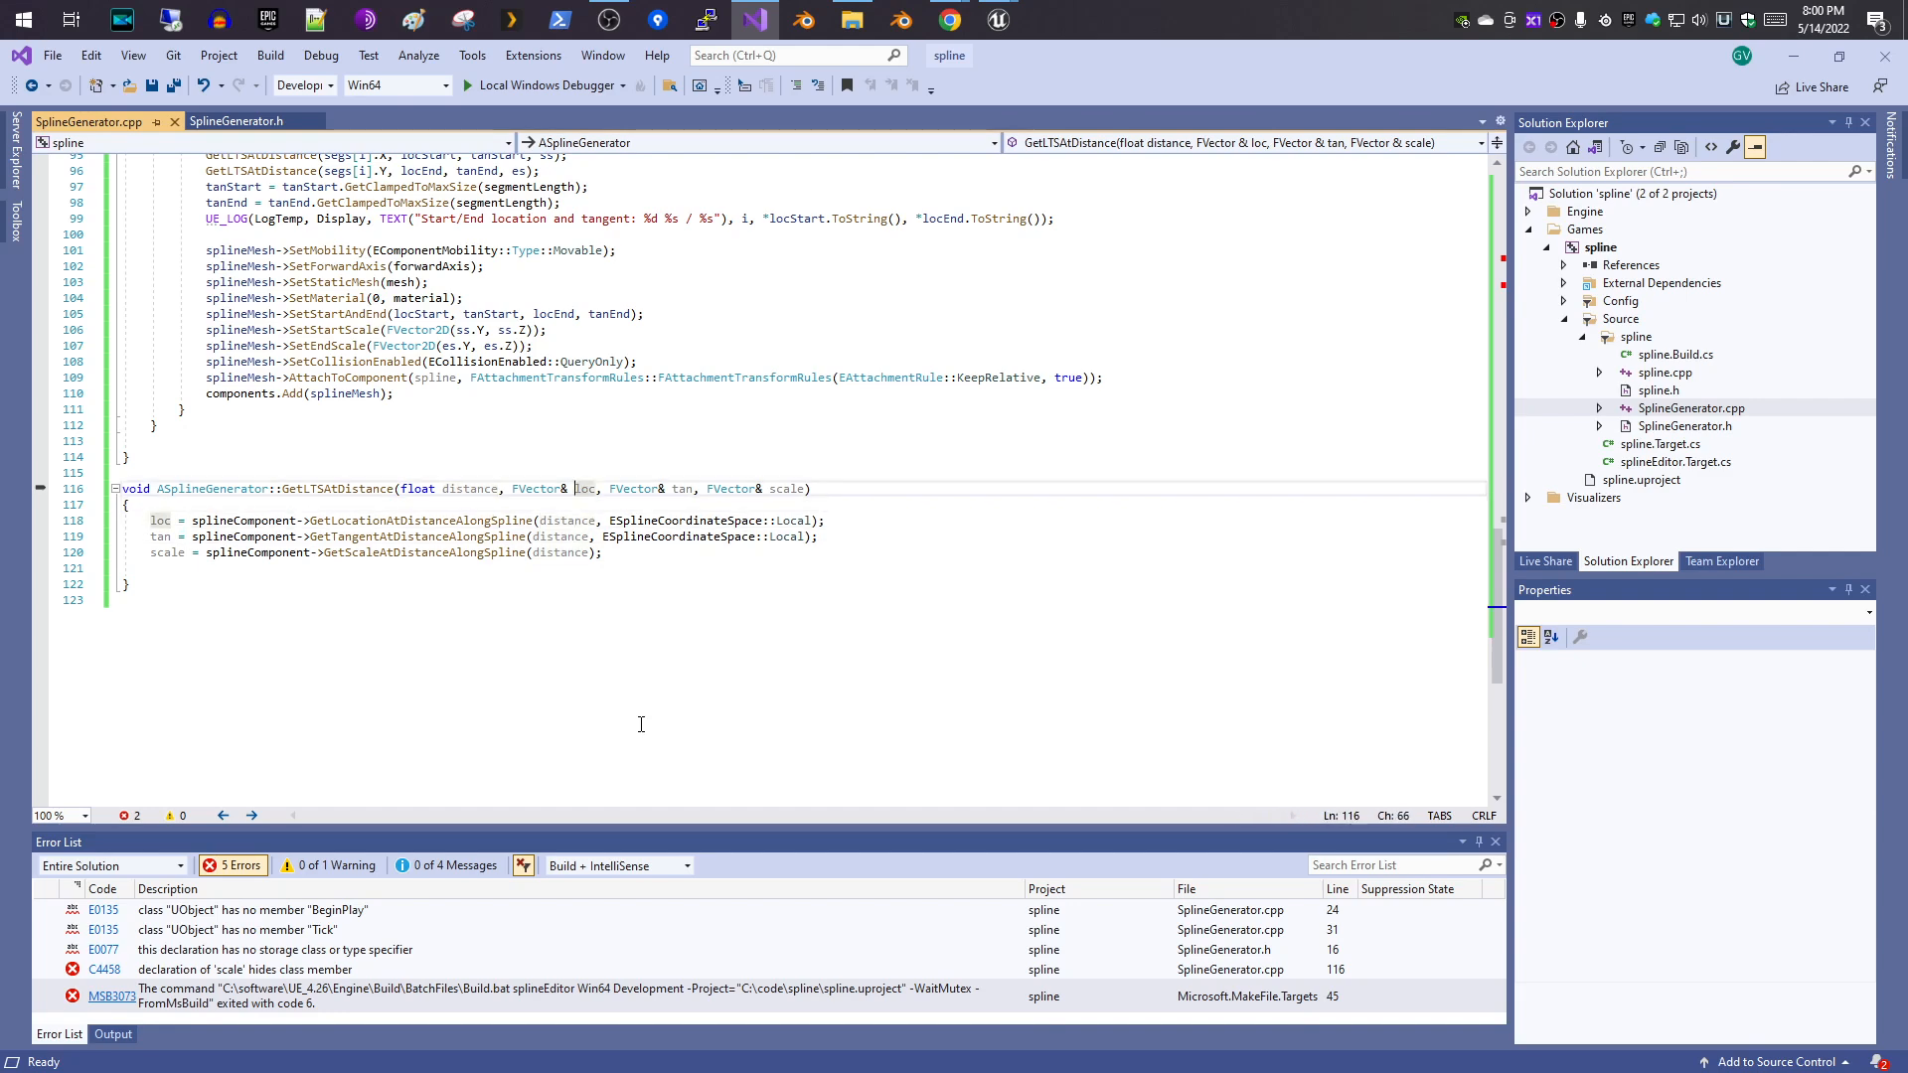
key(Right)
key(Right)
key(Right)
key(Right)
key(Right)
key(Right)
key(Right)
key(Right)
key(Right)
key(Right)
key(Right)
key(Right)
key(Right)
key(Right)
key(Right)
key(Right)
key(Right)
key(Right)
key(Right)
key(Right)
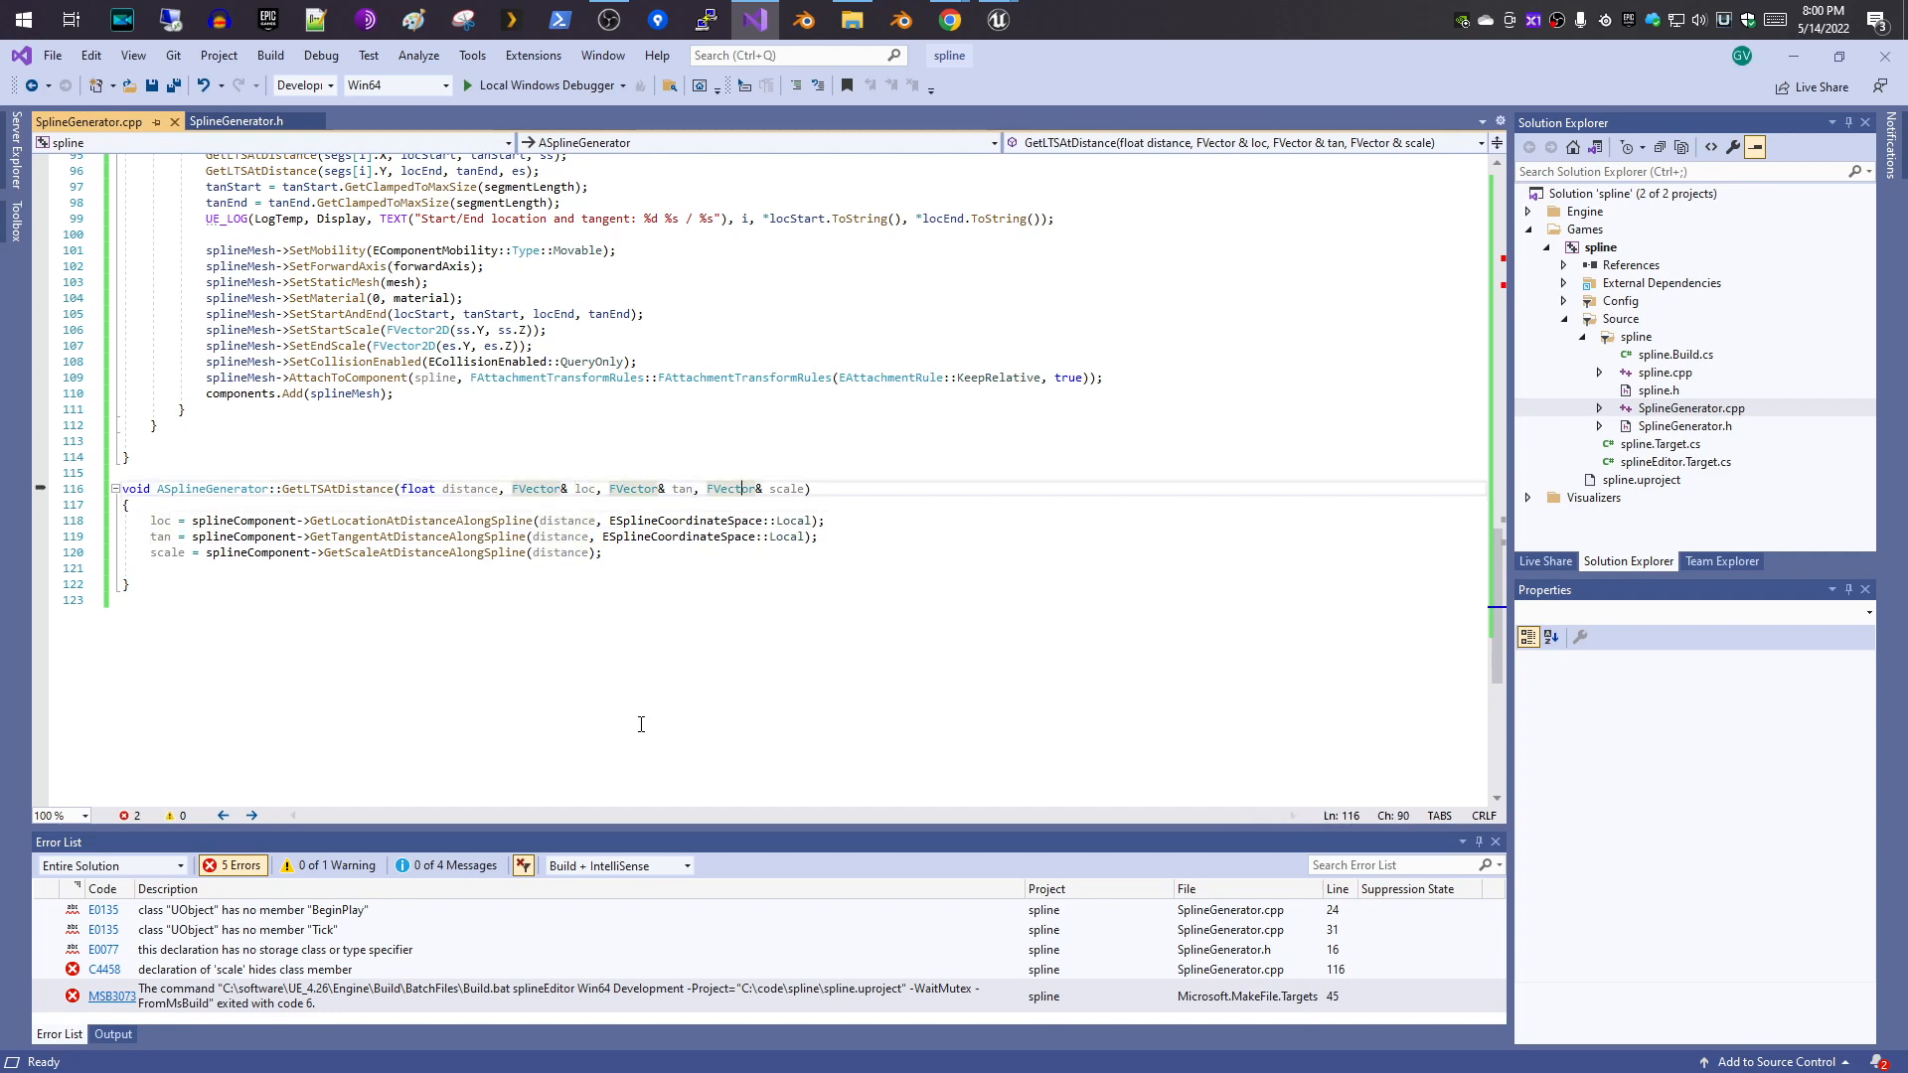
key(Delete)
key(Delete)
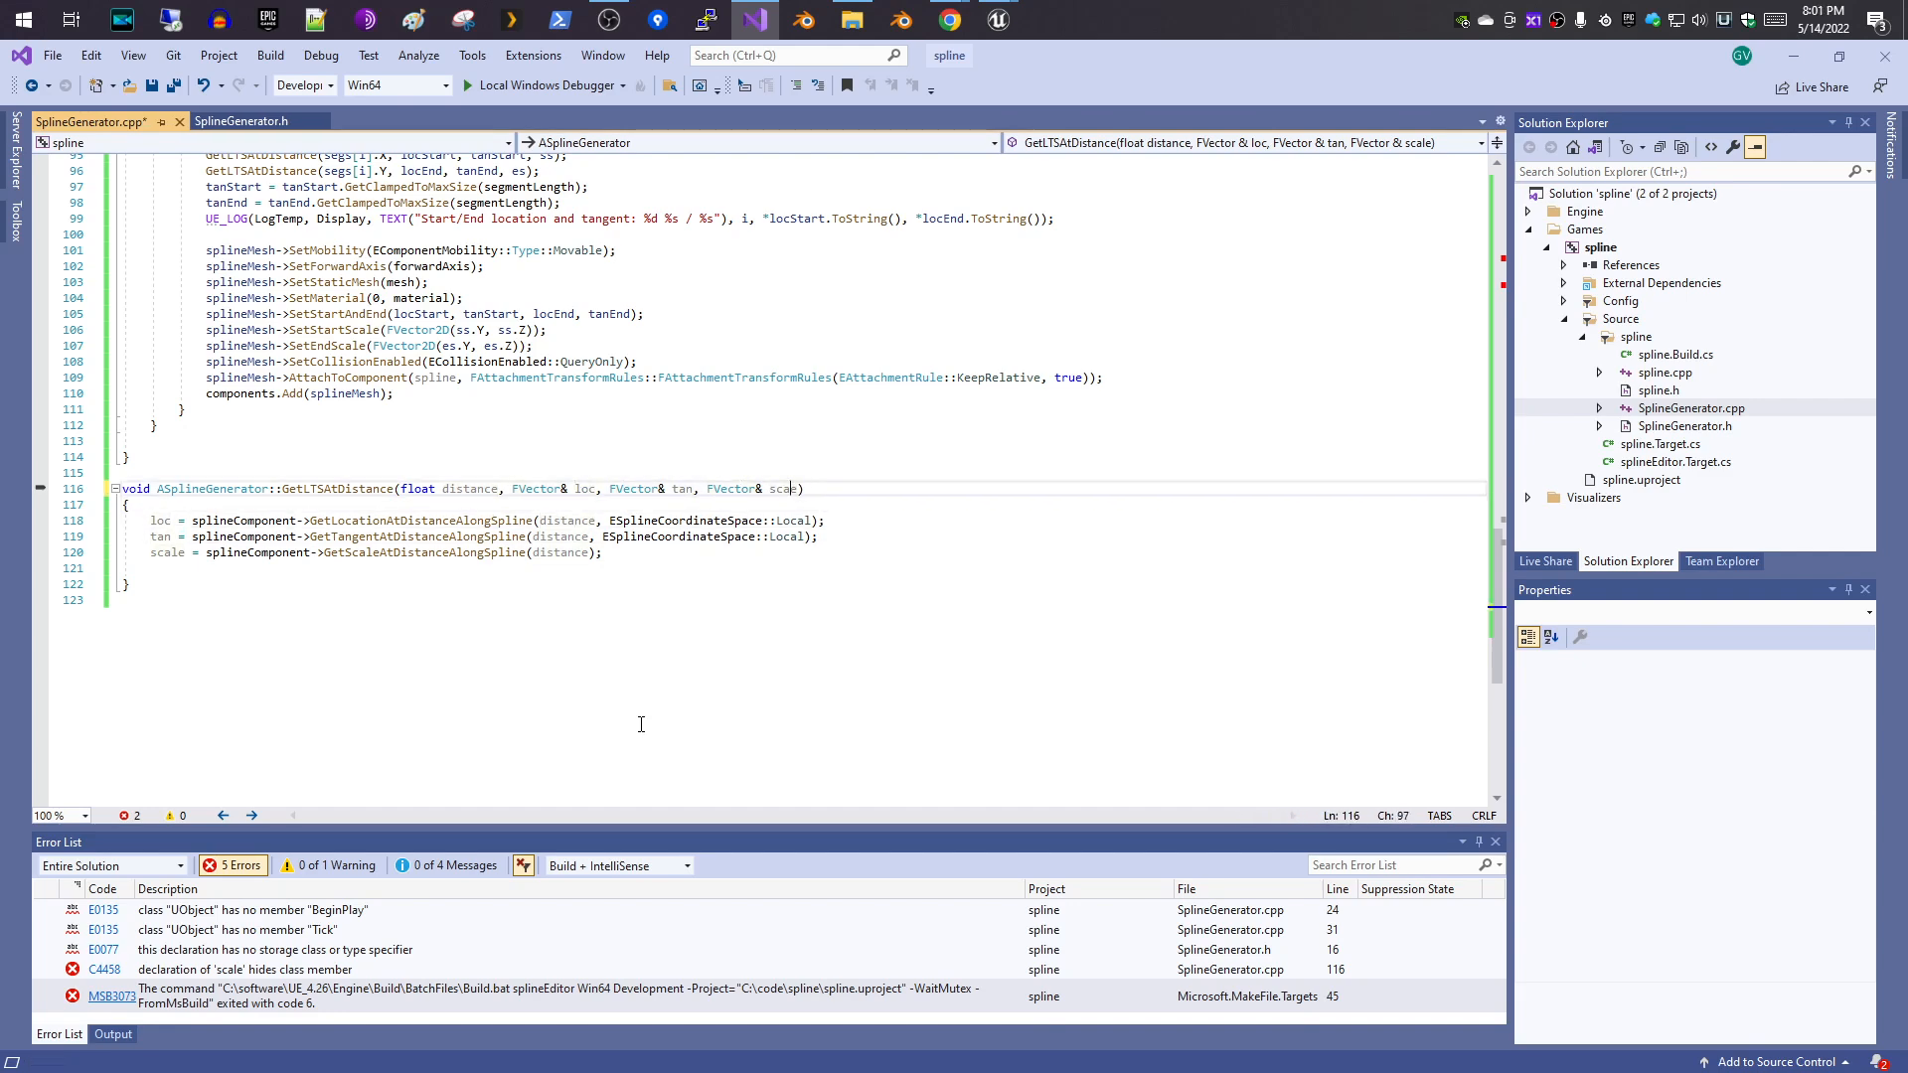
- Rename the variable assigned from GetScaleAtDistanceAlongSpline to sca in the GetLTSAtDistance body
key(Down)
key(Down)
key(Down)
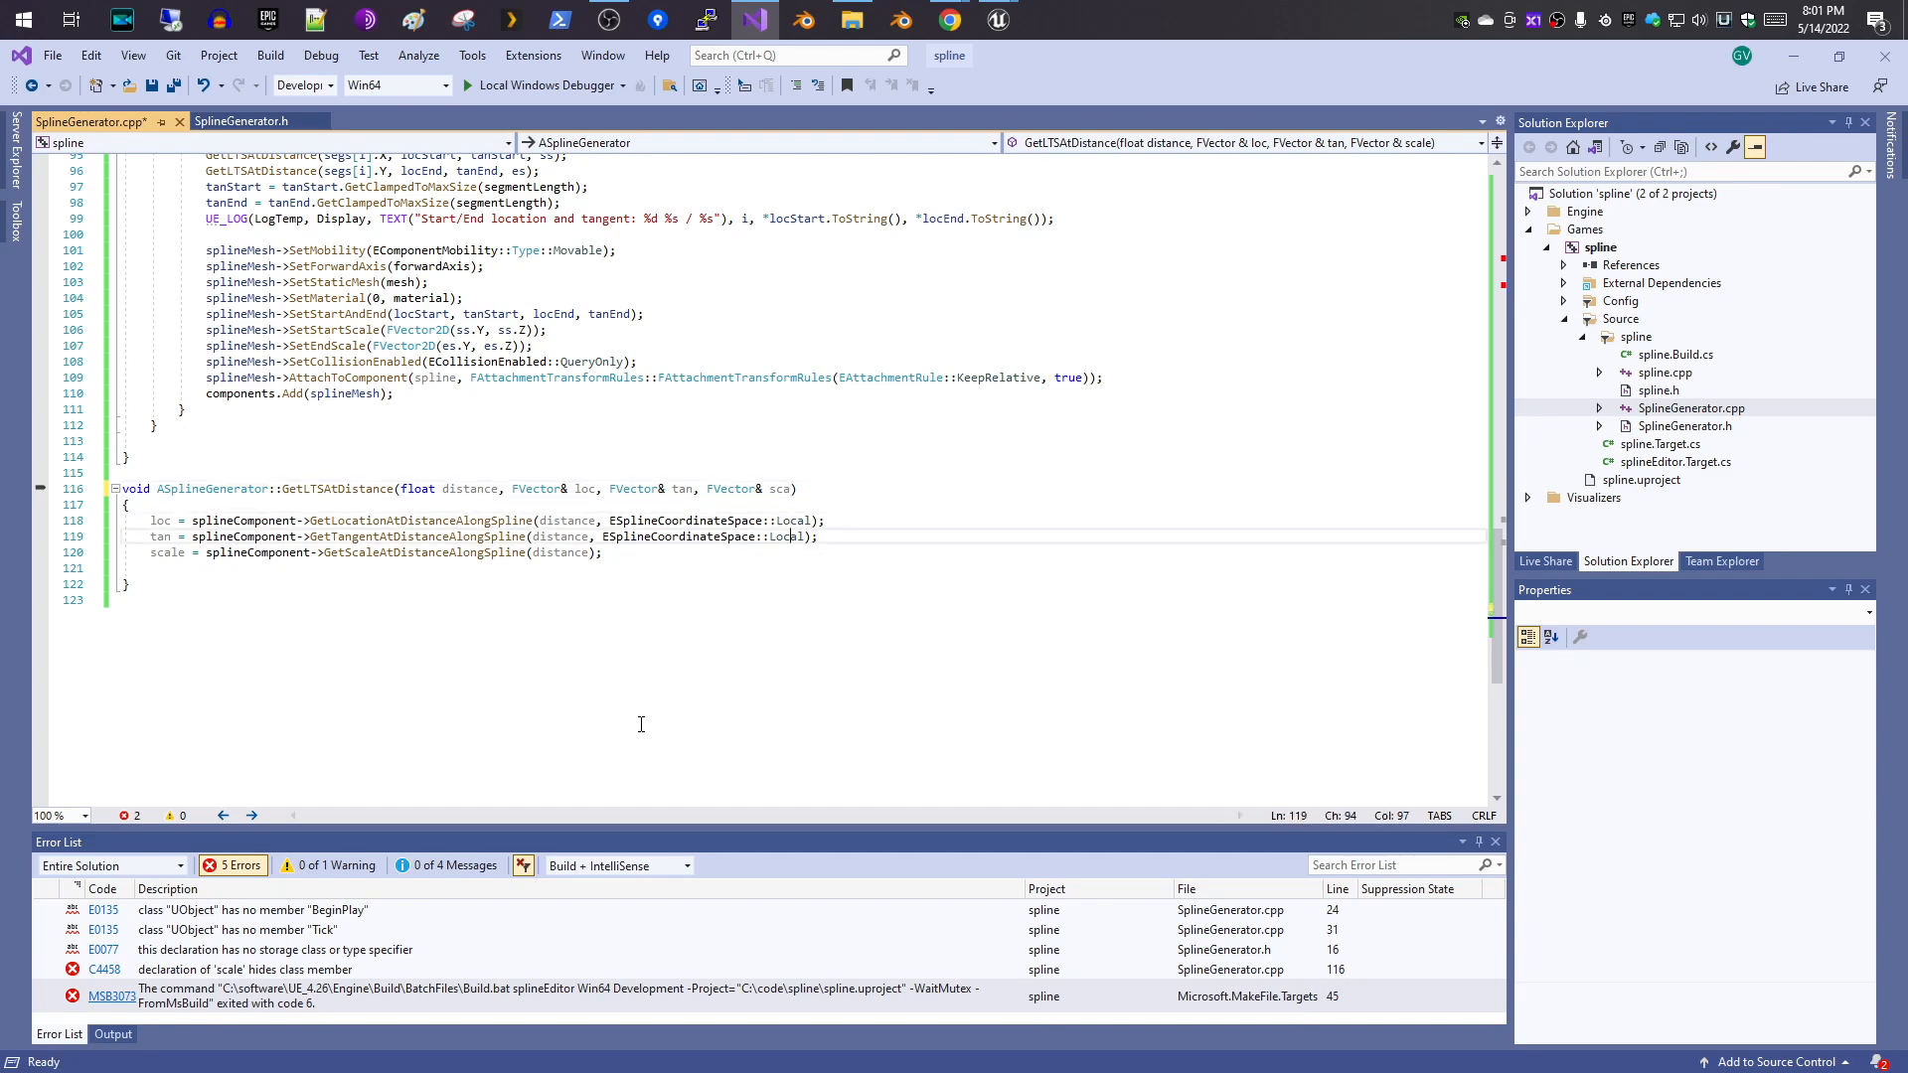
key(Down)
key(Left)
key(Left)
key(Left)
key(Left)
key(Left)
key(Left)
key(Left)
key(Left)
key(Left)
key(Left)
key(Left)
key(Left)
key(Left)
key(Left)
key(Left)
key(Left)
key(Left)
key(Left)
key(Left)
key(Left)
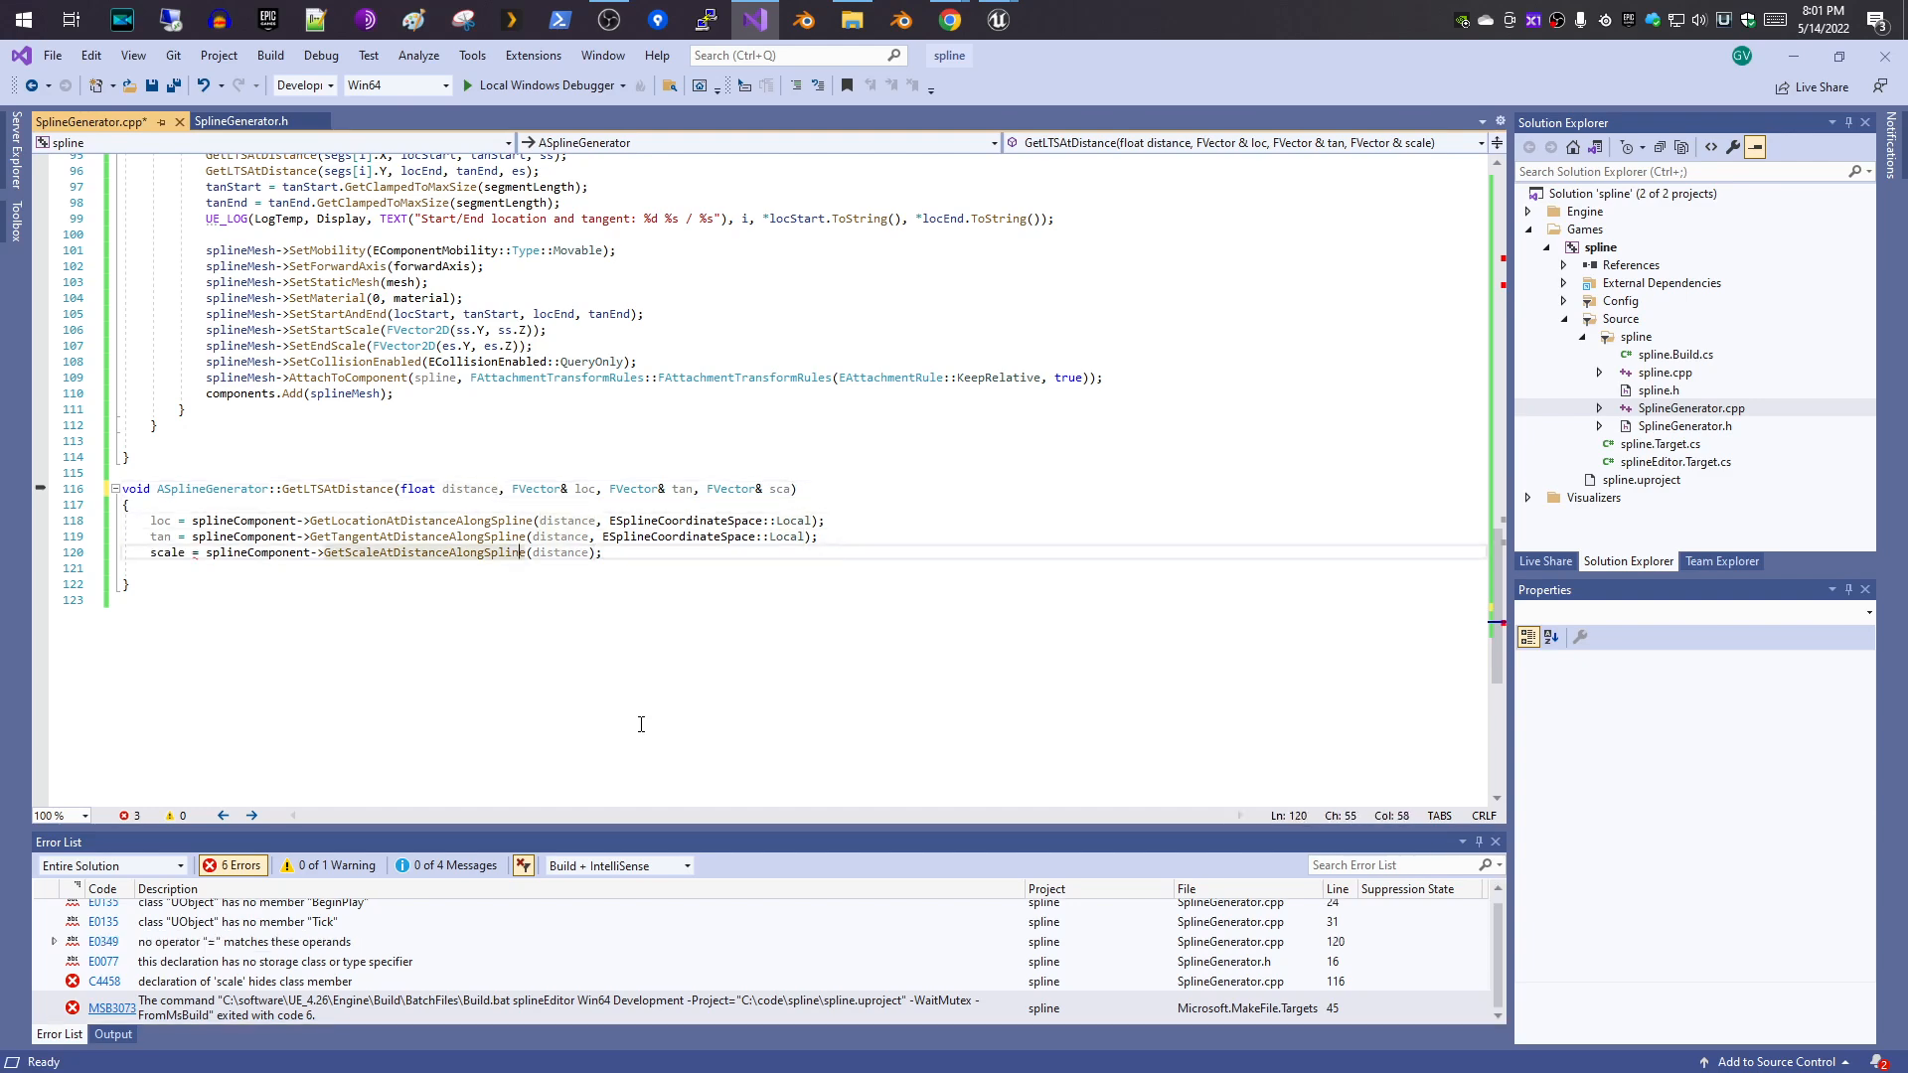
key(Left)
key(Left)
key(Left)
key(Left)
key(Left)
key(Left)
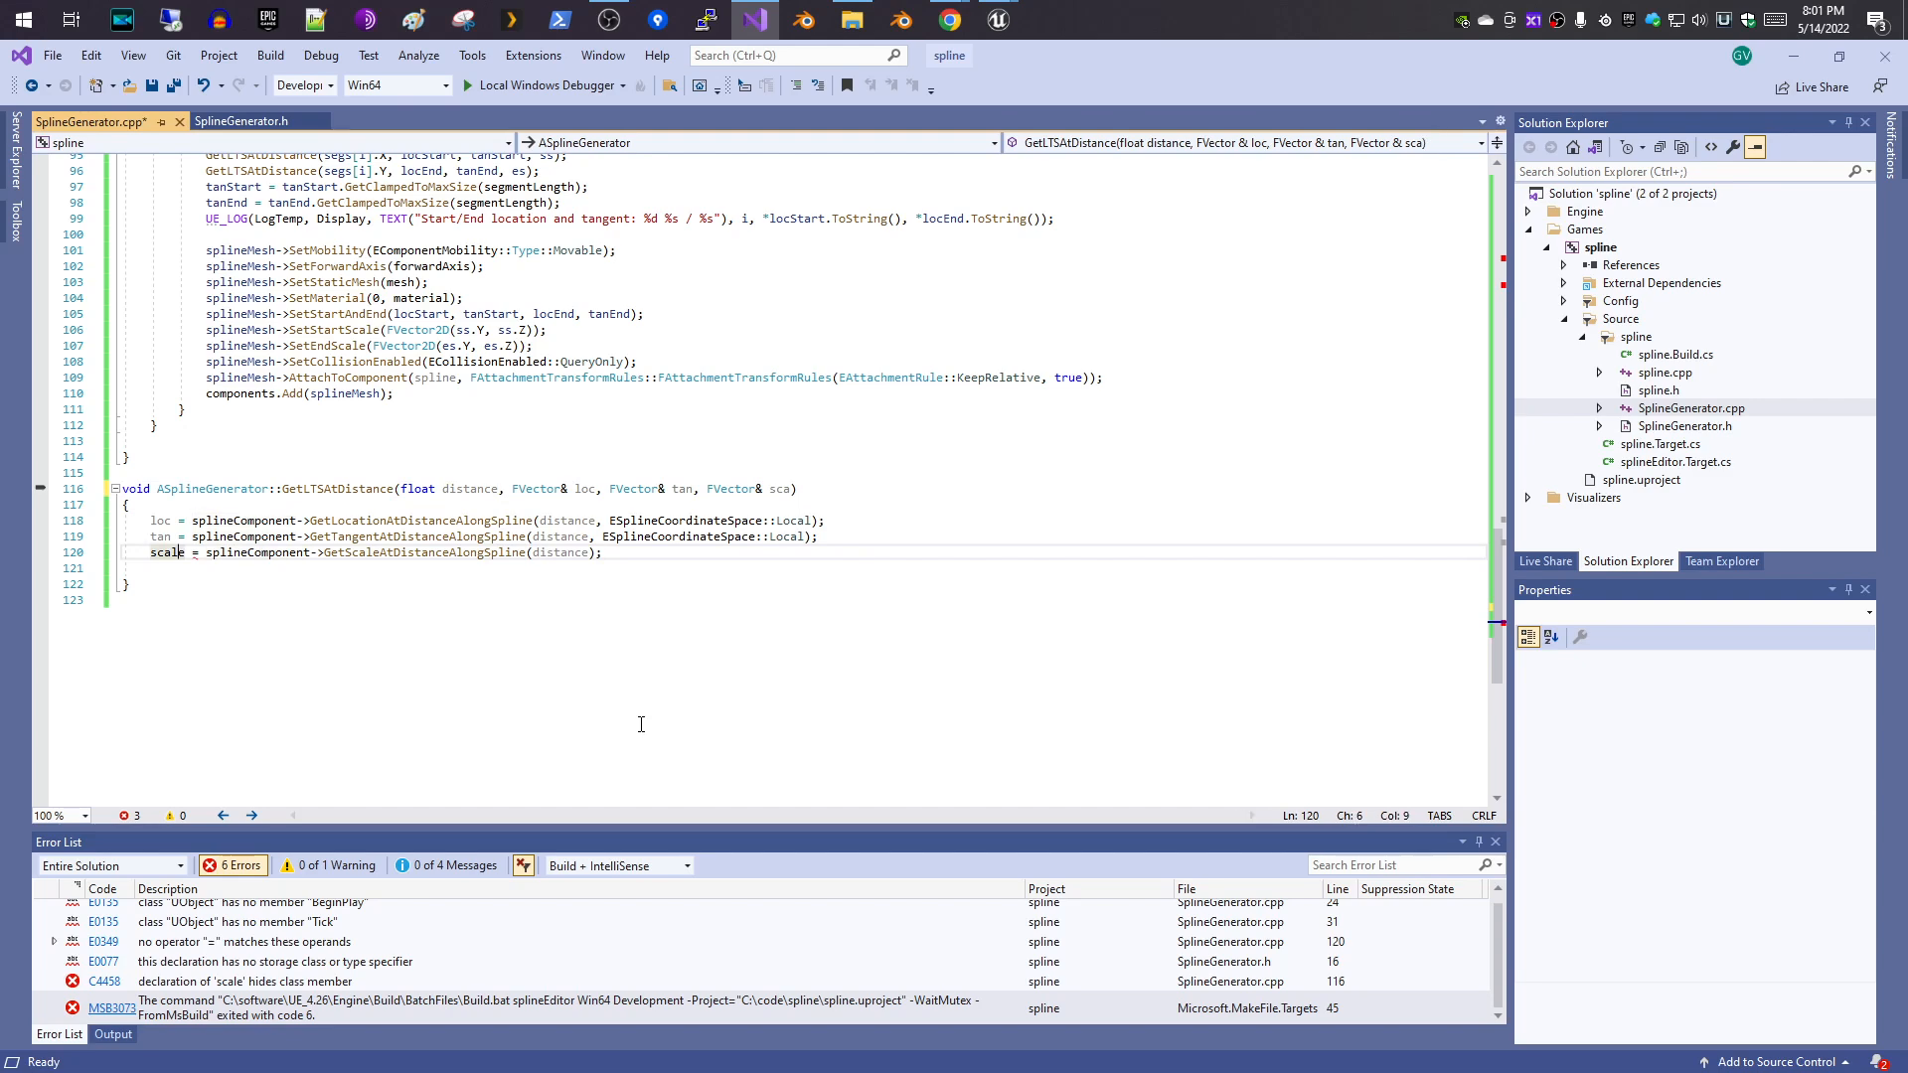
key(Delete)
key(Delete)
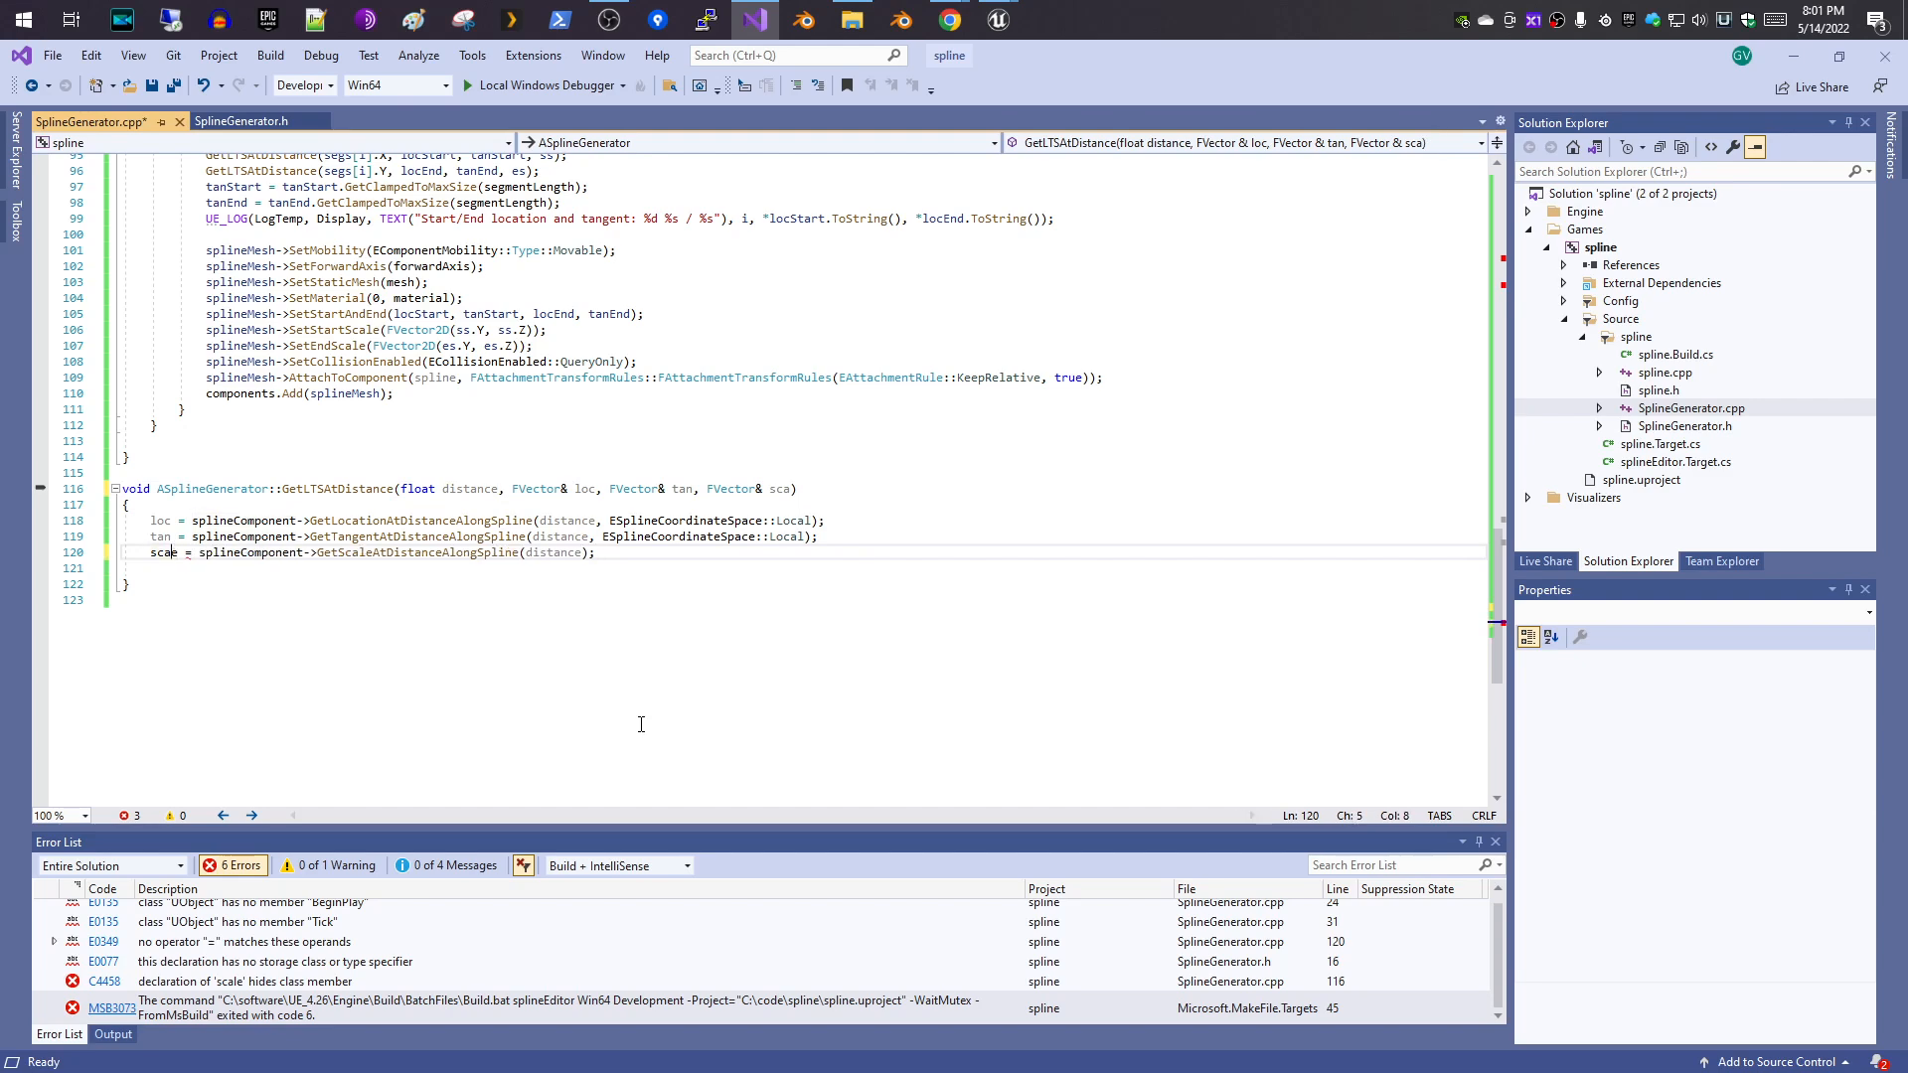
click(641, 724)
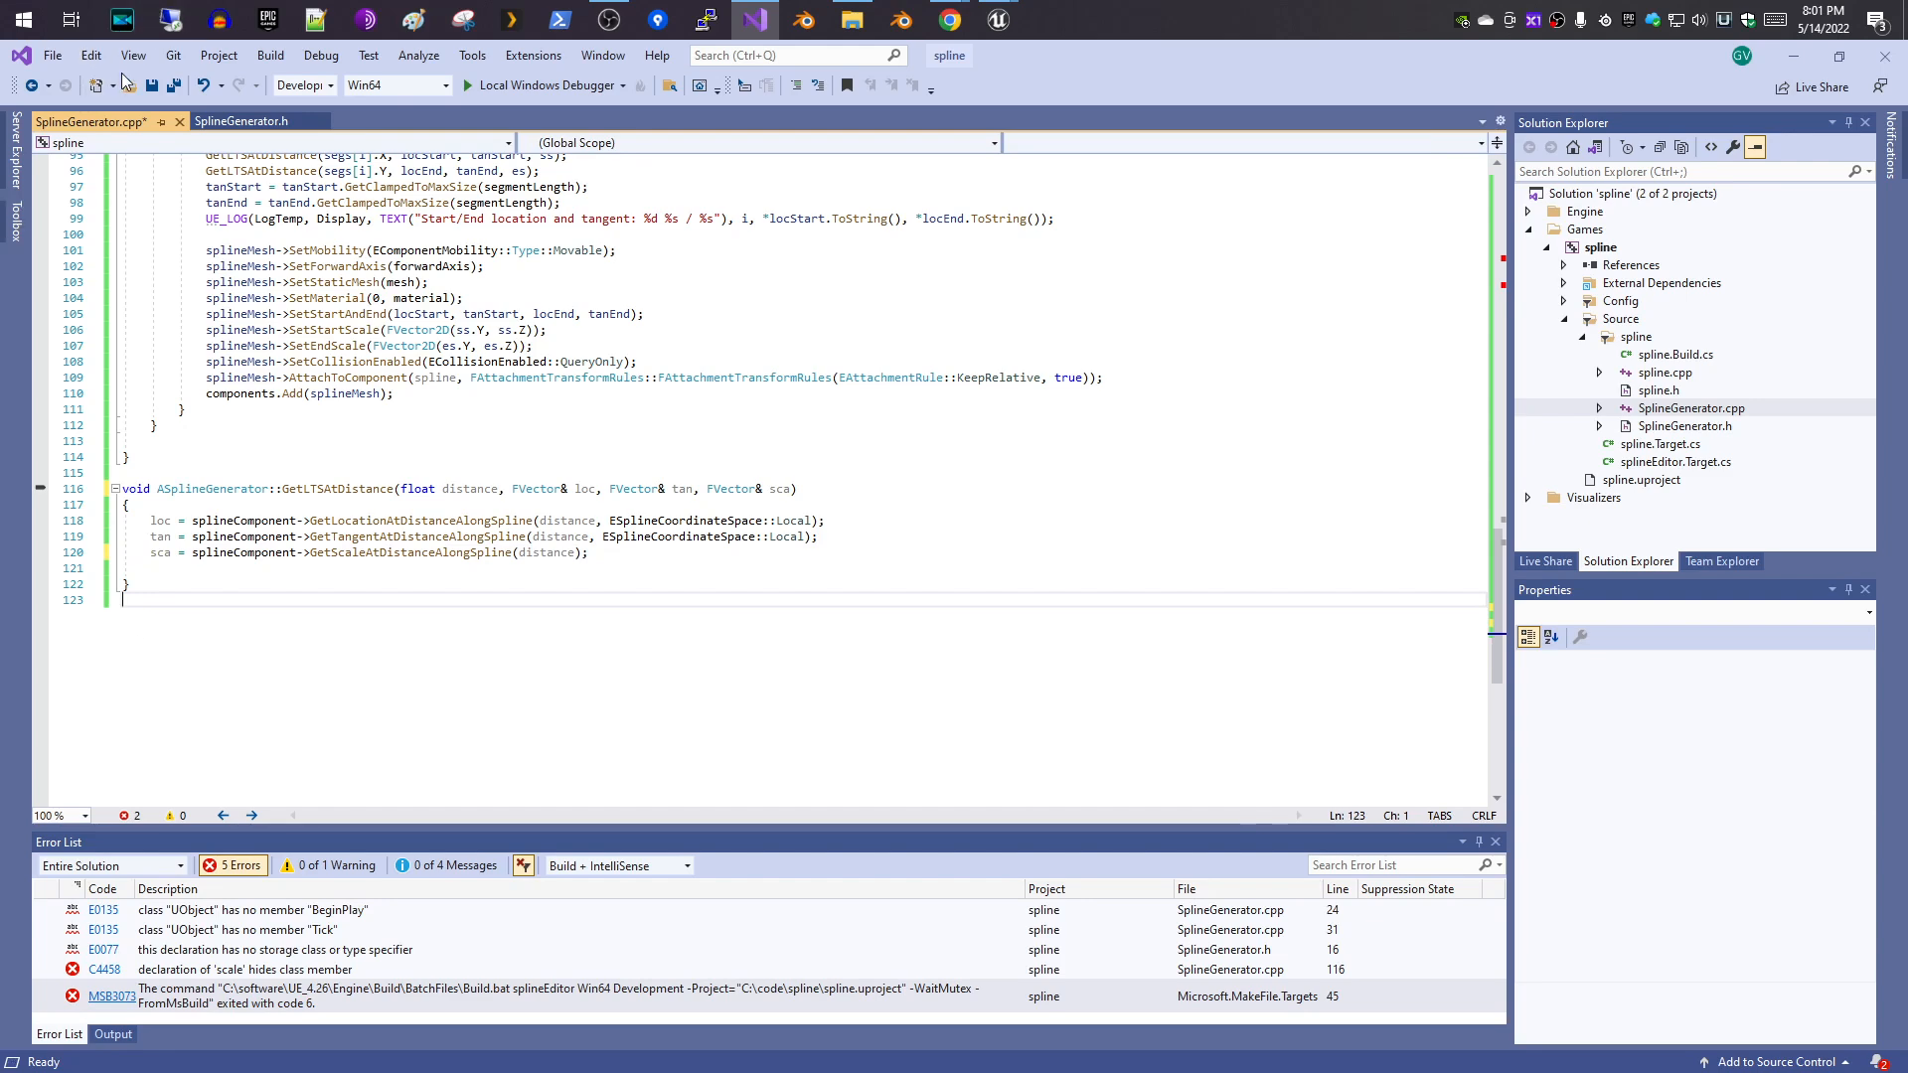
- Save all files and build the solution with the renamed sca parameter
click(175, 86)
click(270, 56)
click(298, 76)
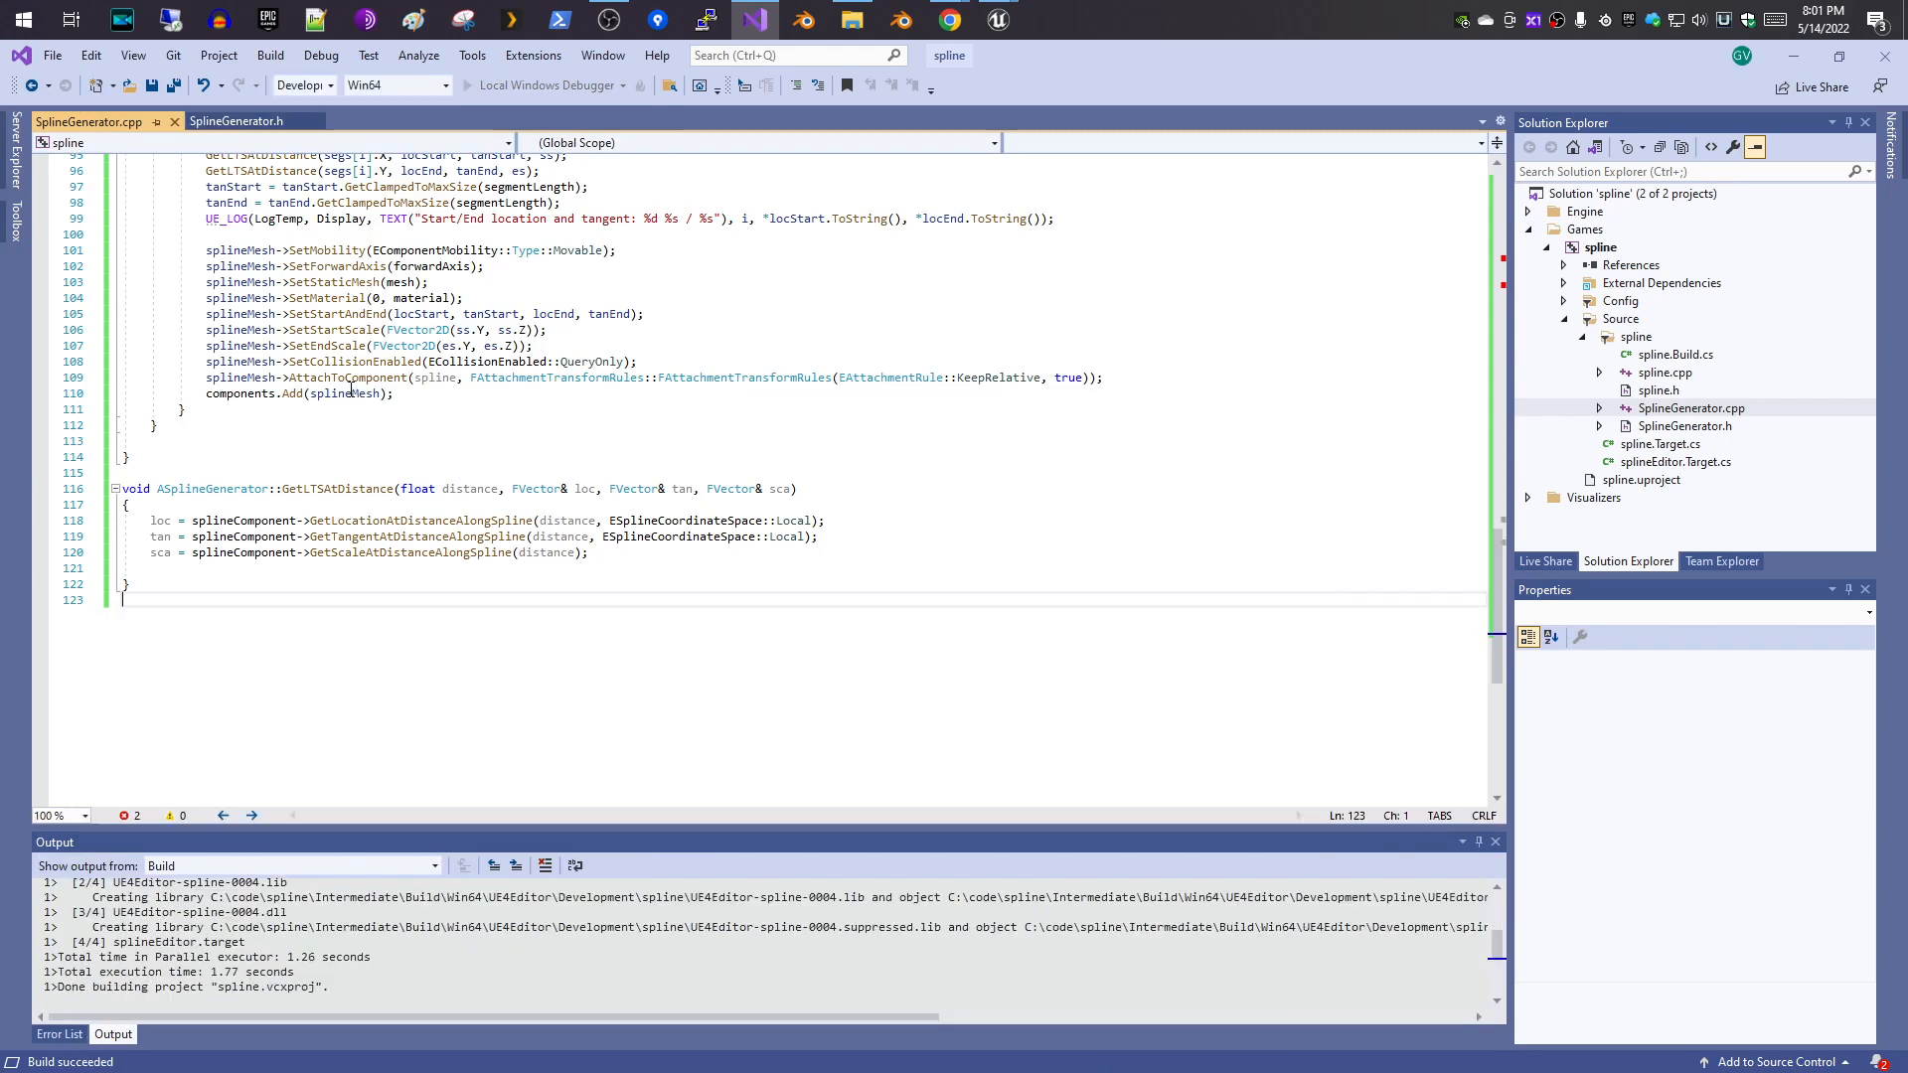
mouse_move(345, 343)
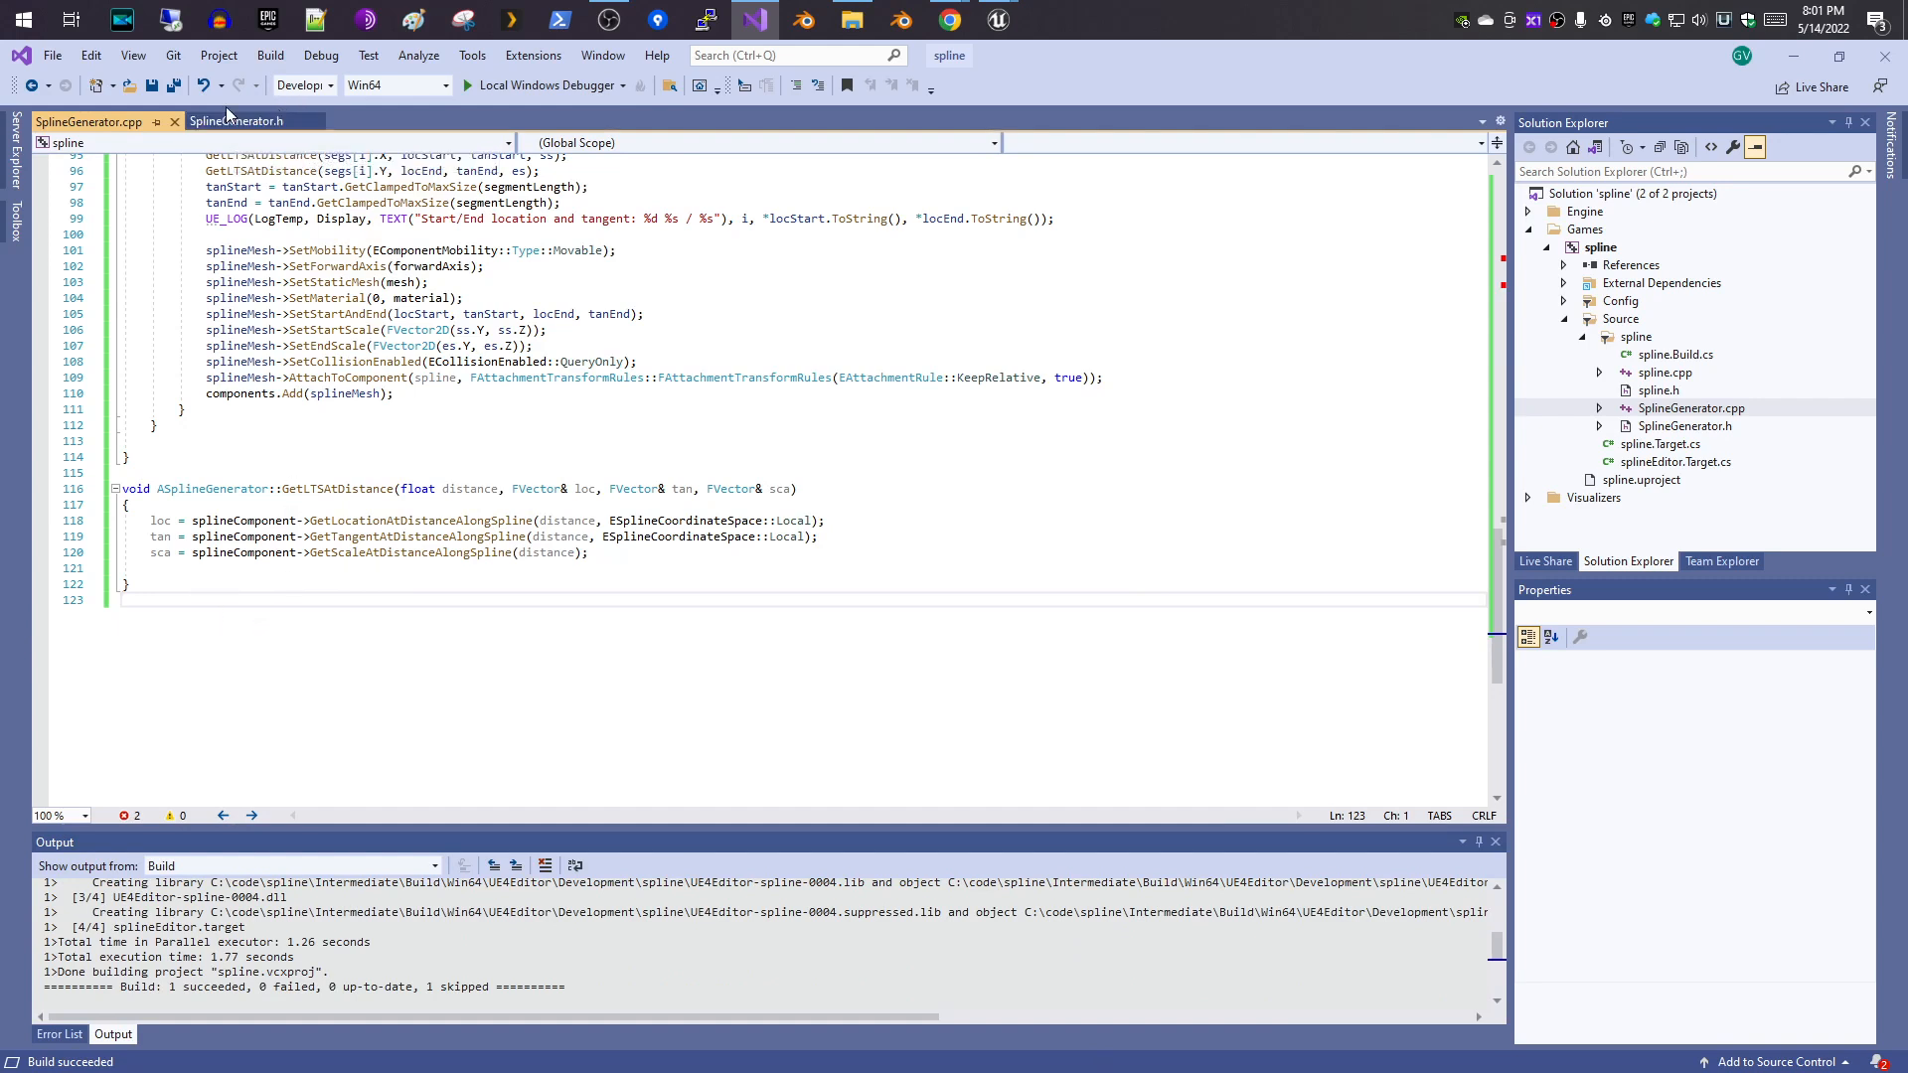
click(175, 85)
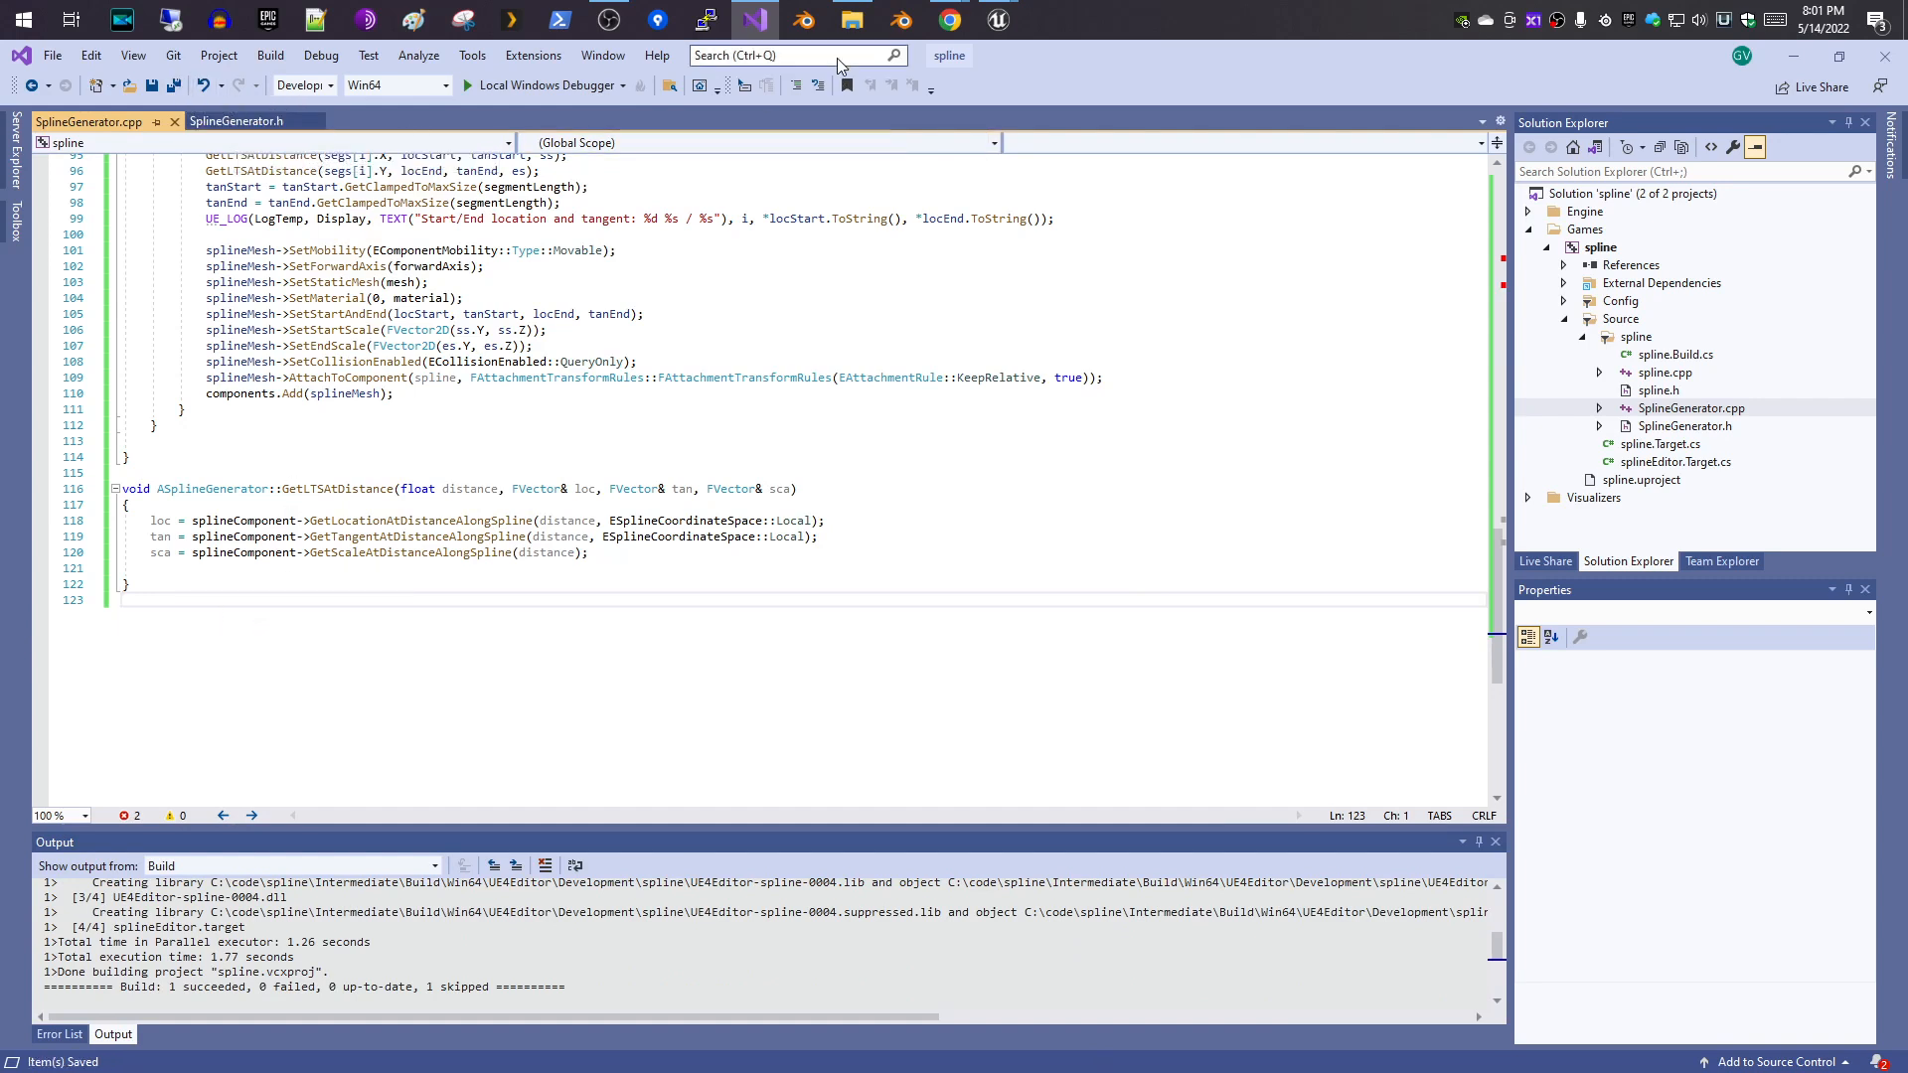
- Switch to the spline project in Unreal Editor and compile its C++ code
click(1000, 22)
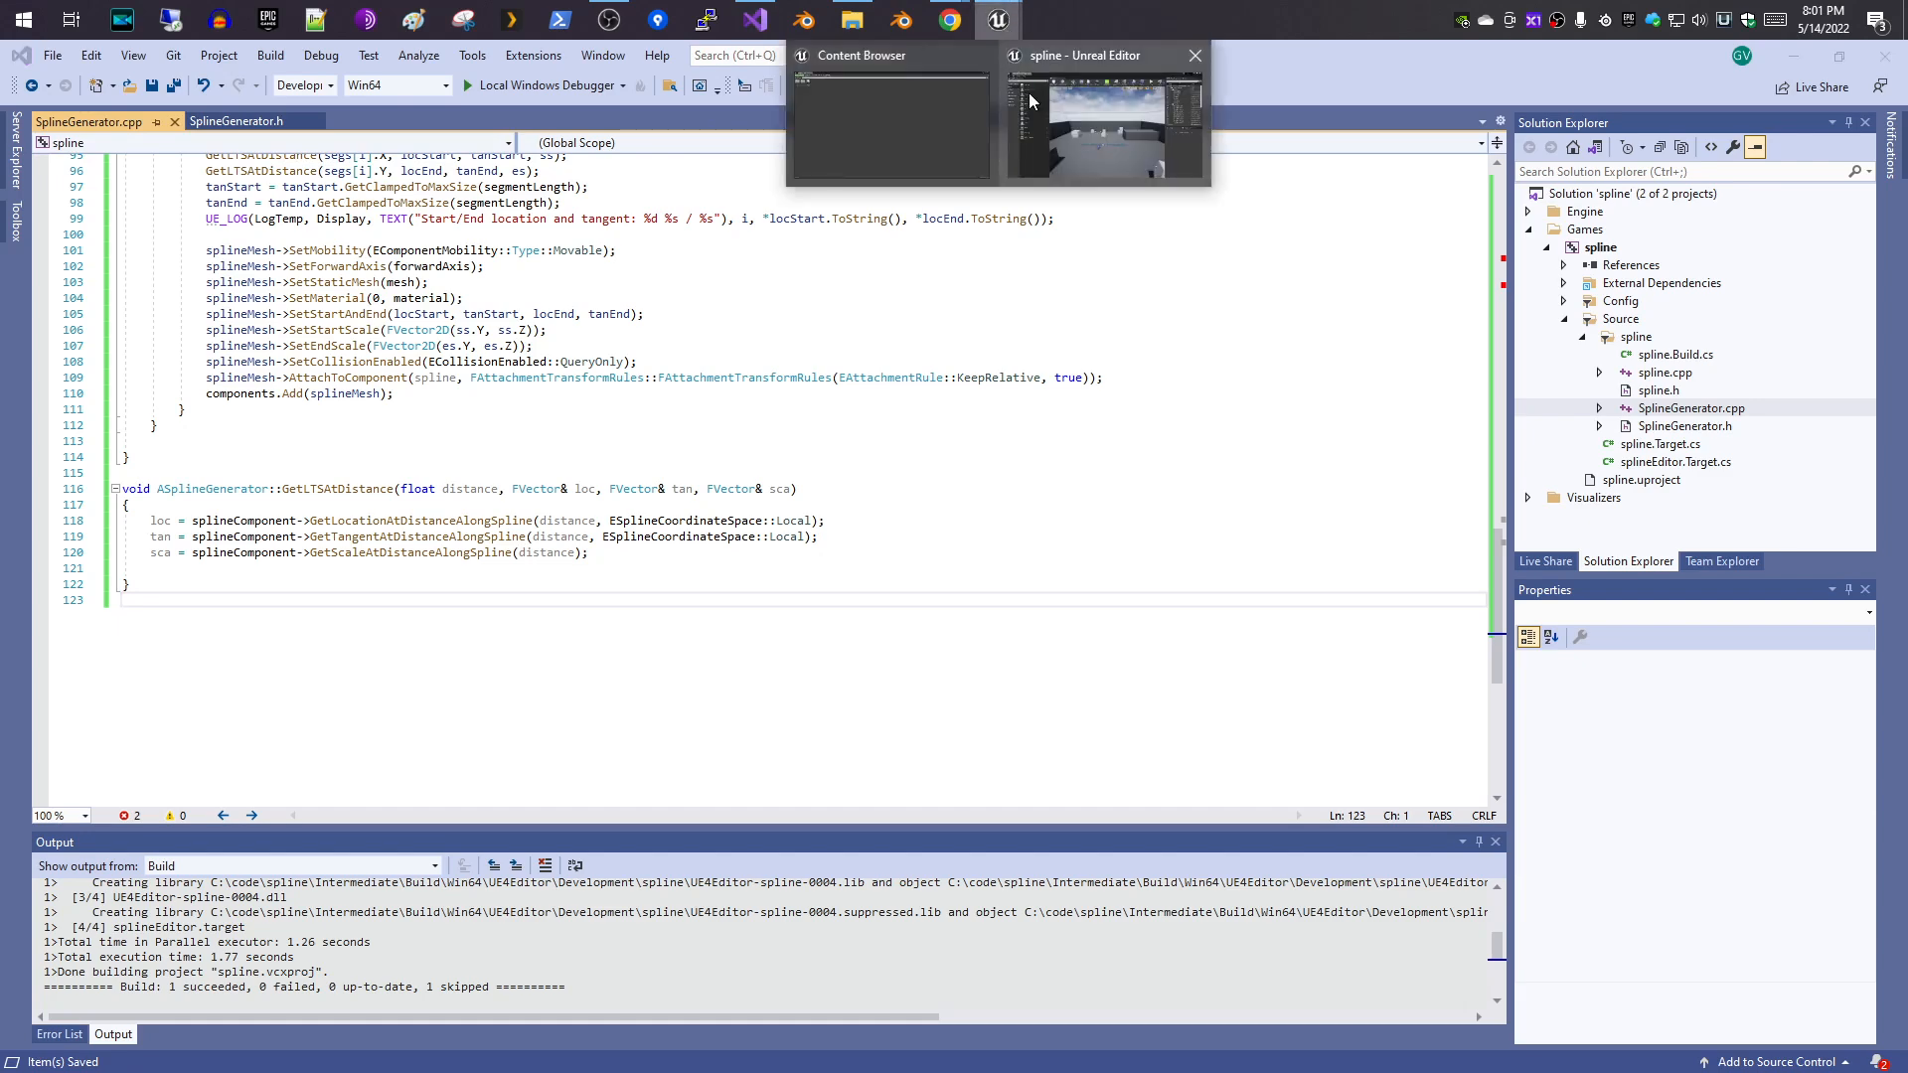
click(1028, 93)
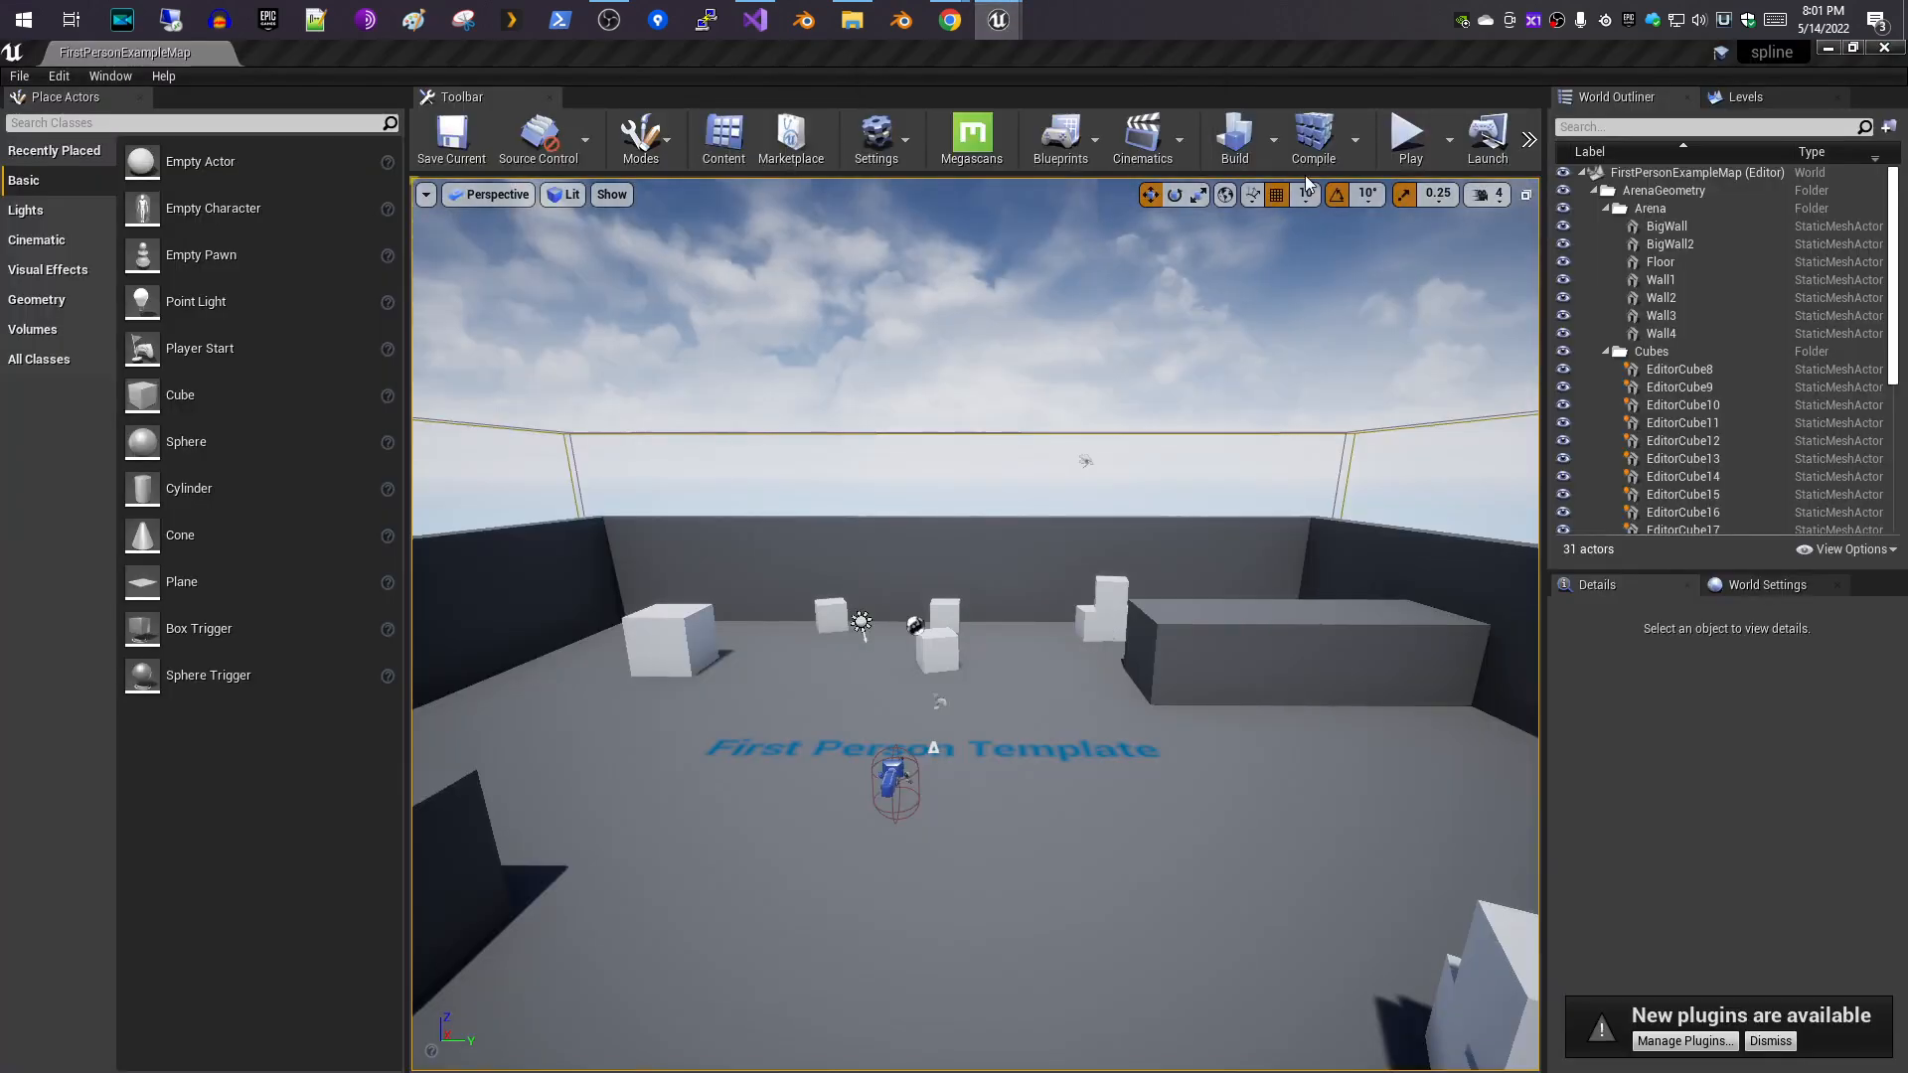
click(1317, 156)
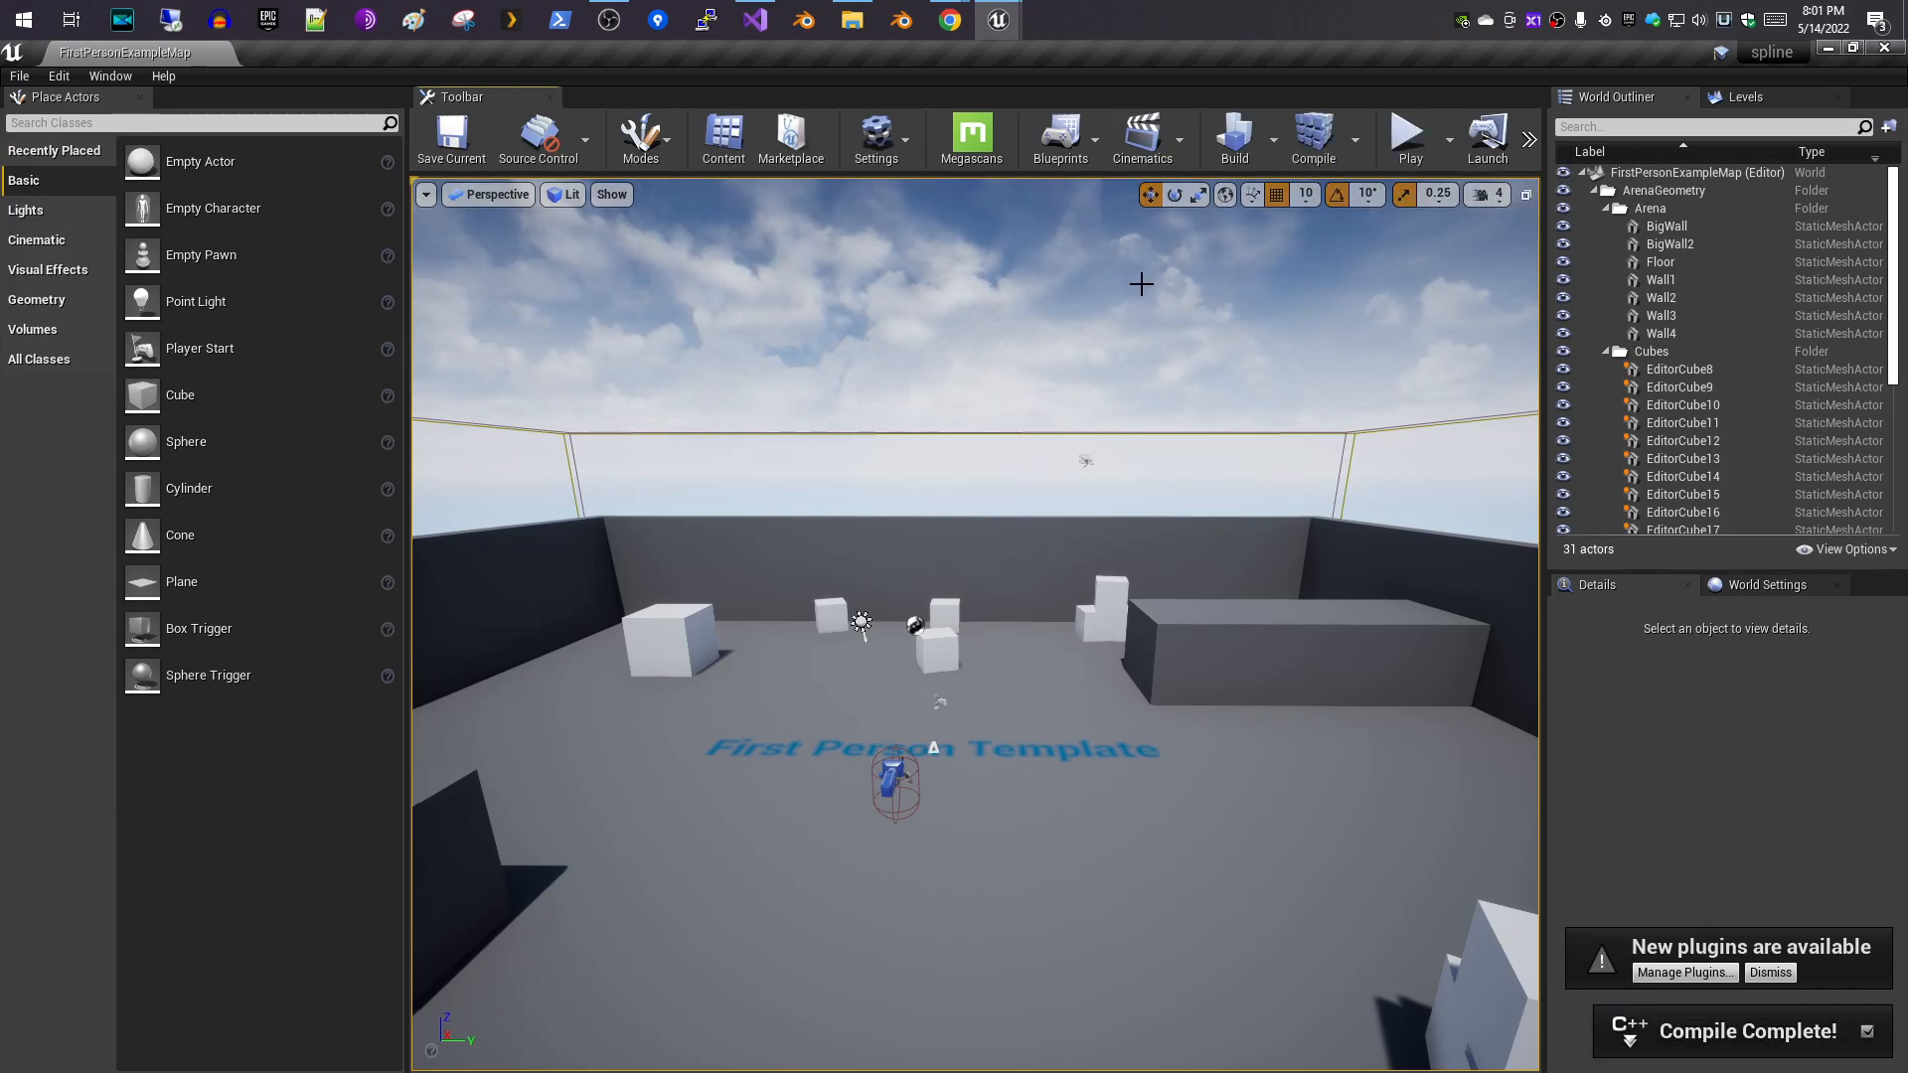
- Search the placeable actors for "Spl" and place a Spline Generator on the floor of FirstPersonExampleMap
right_drag(792, 418, 758, 399)
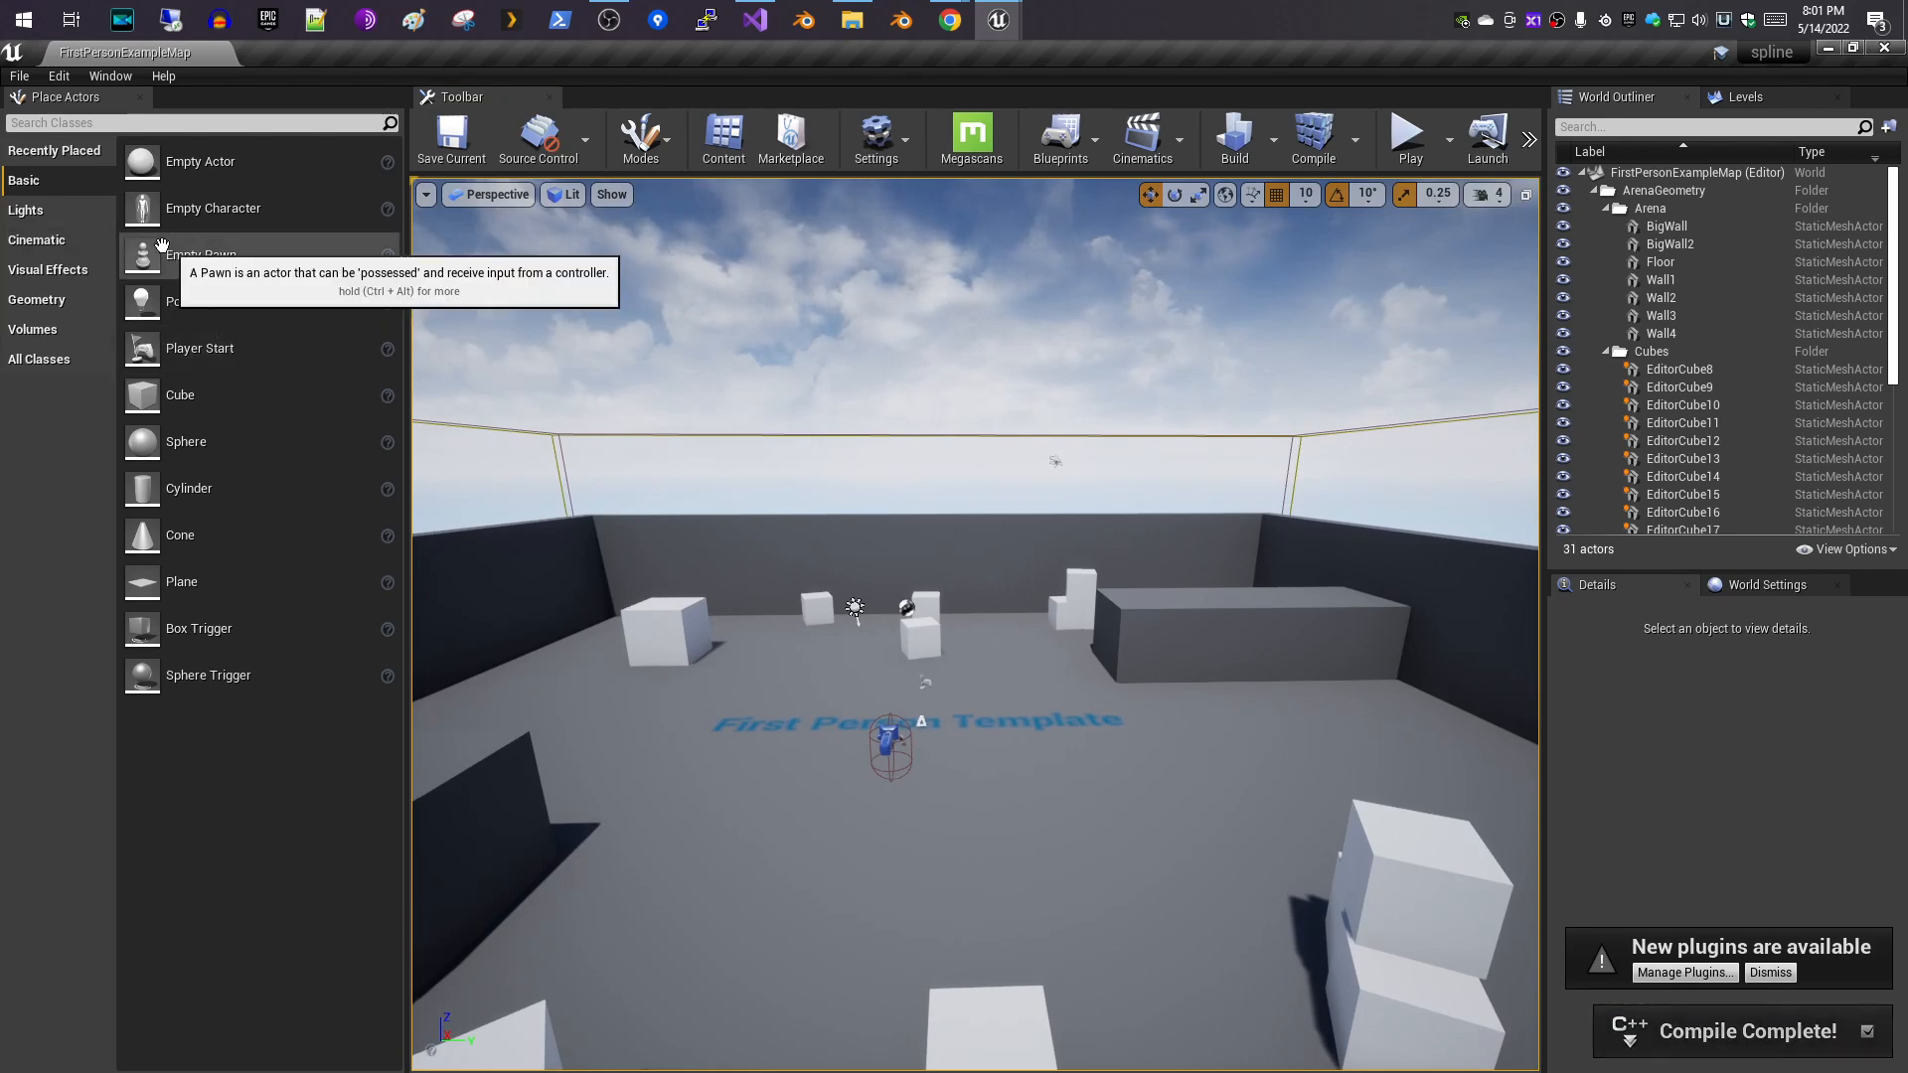
click(120, 122)
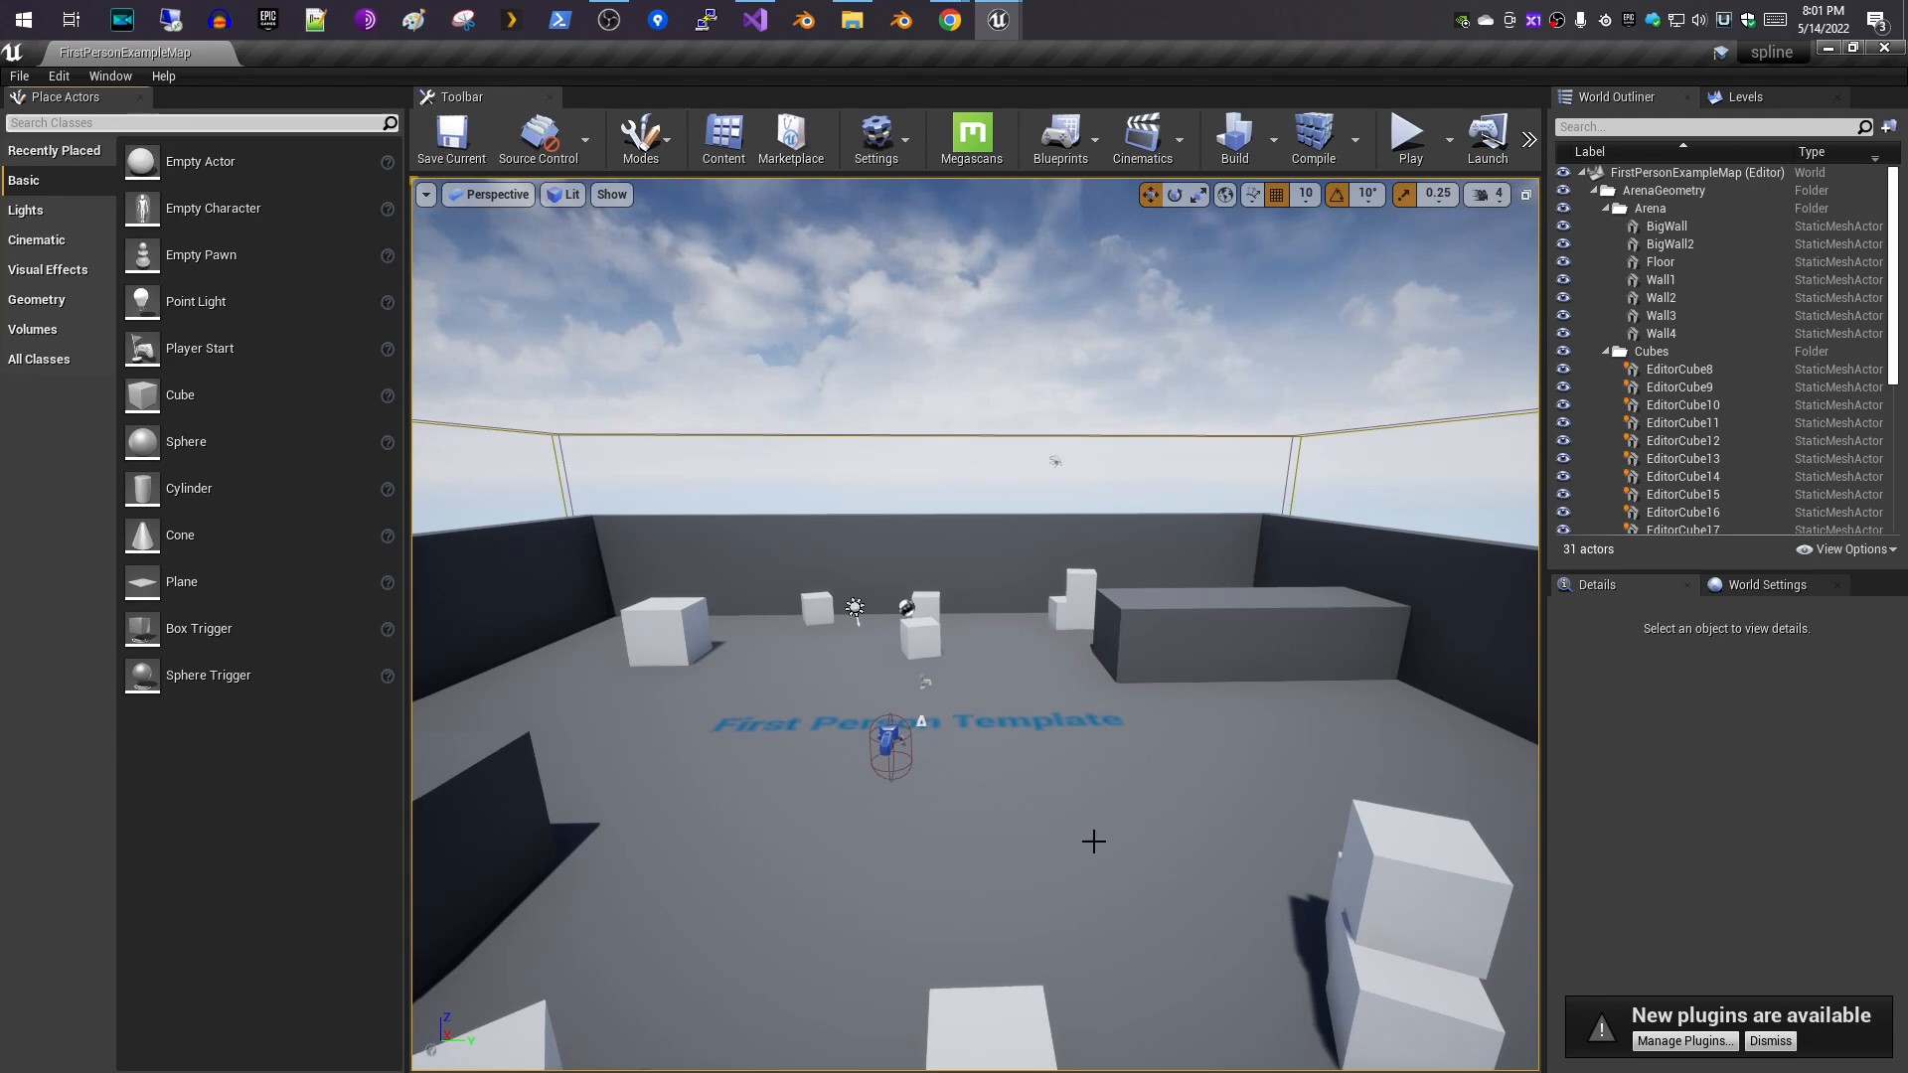
text(S)
key(Caps_Lock)
text(pl)
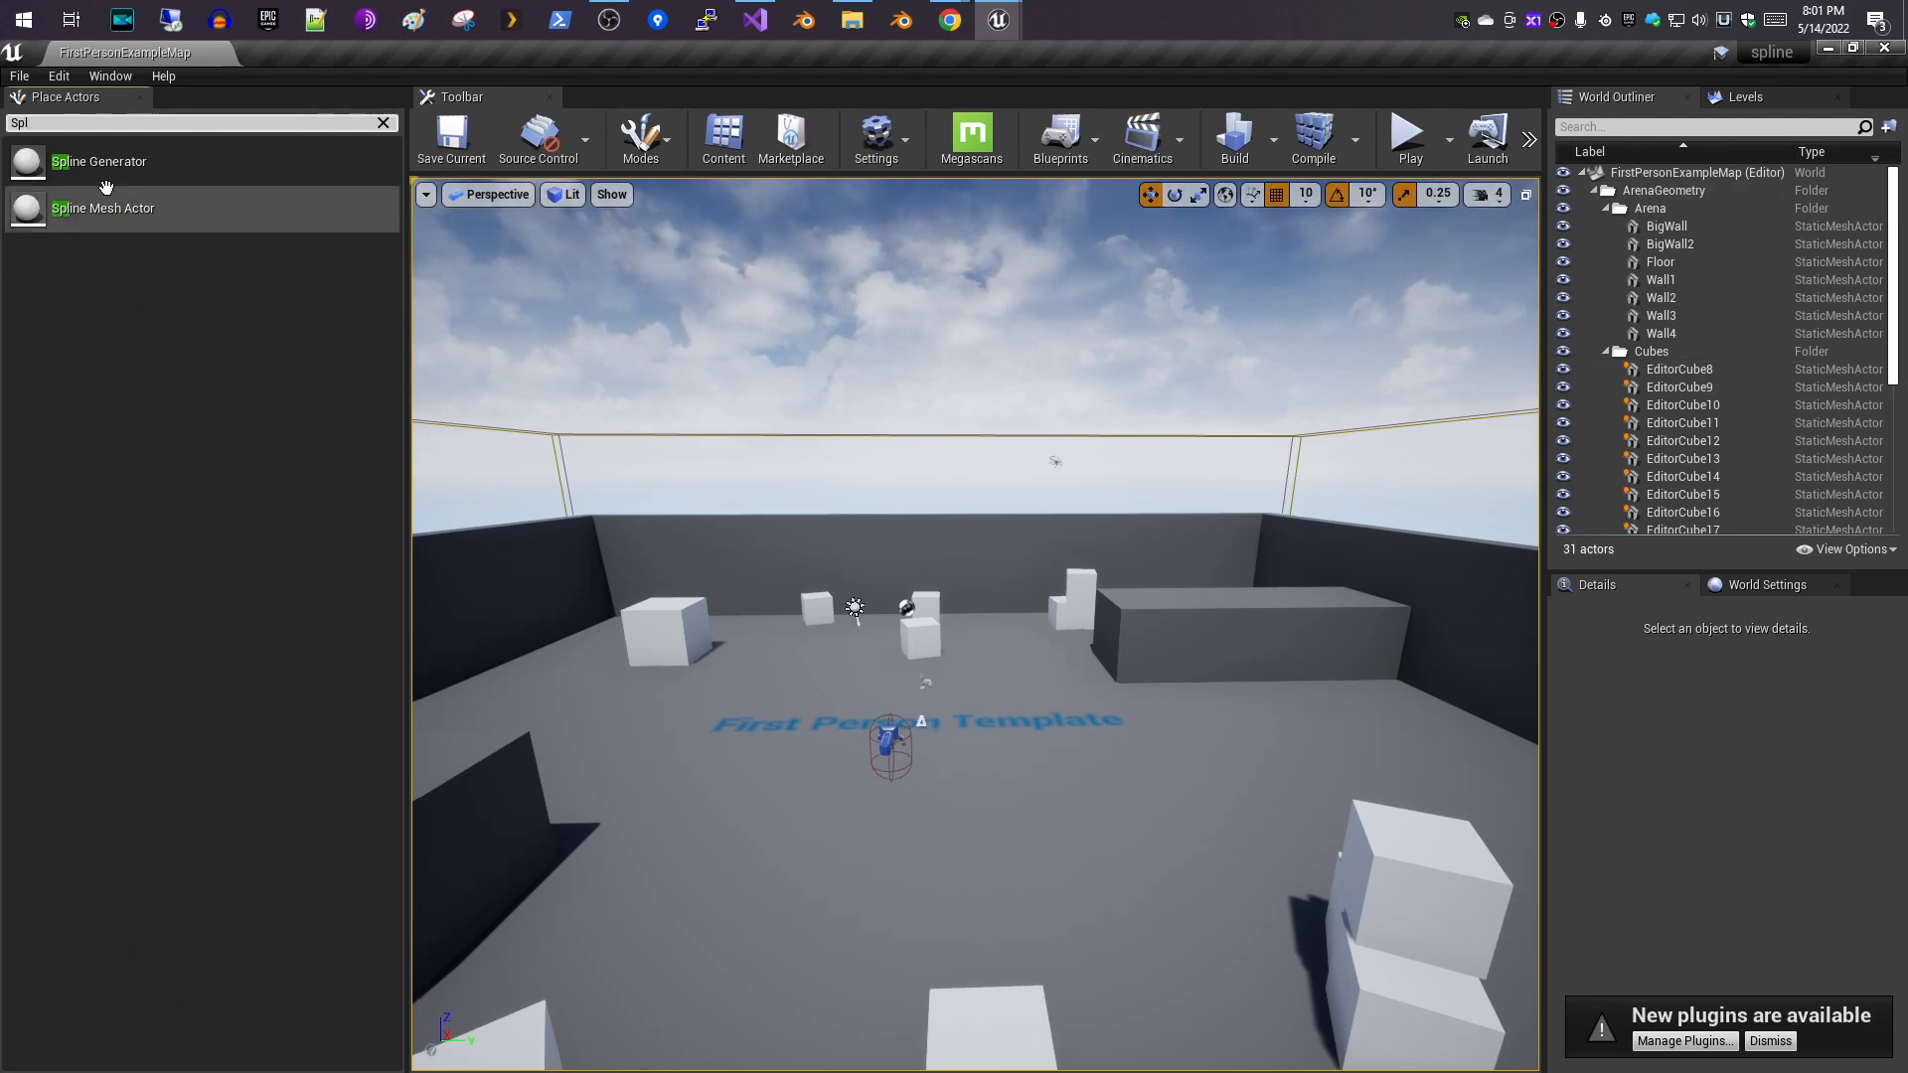
drag(113, 176, 793, 835)
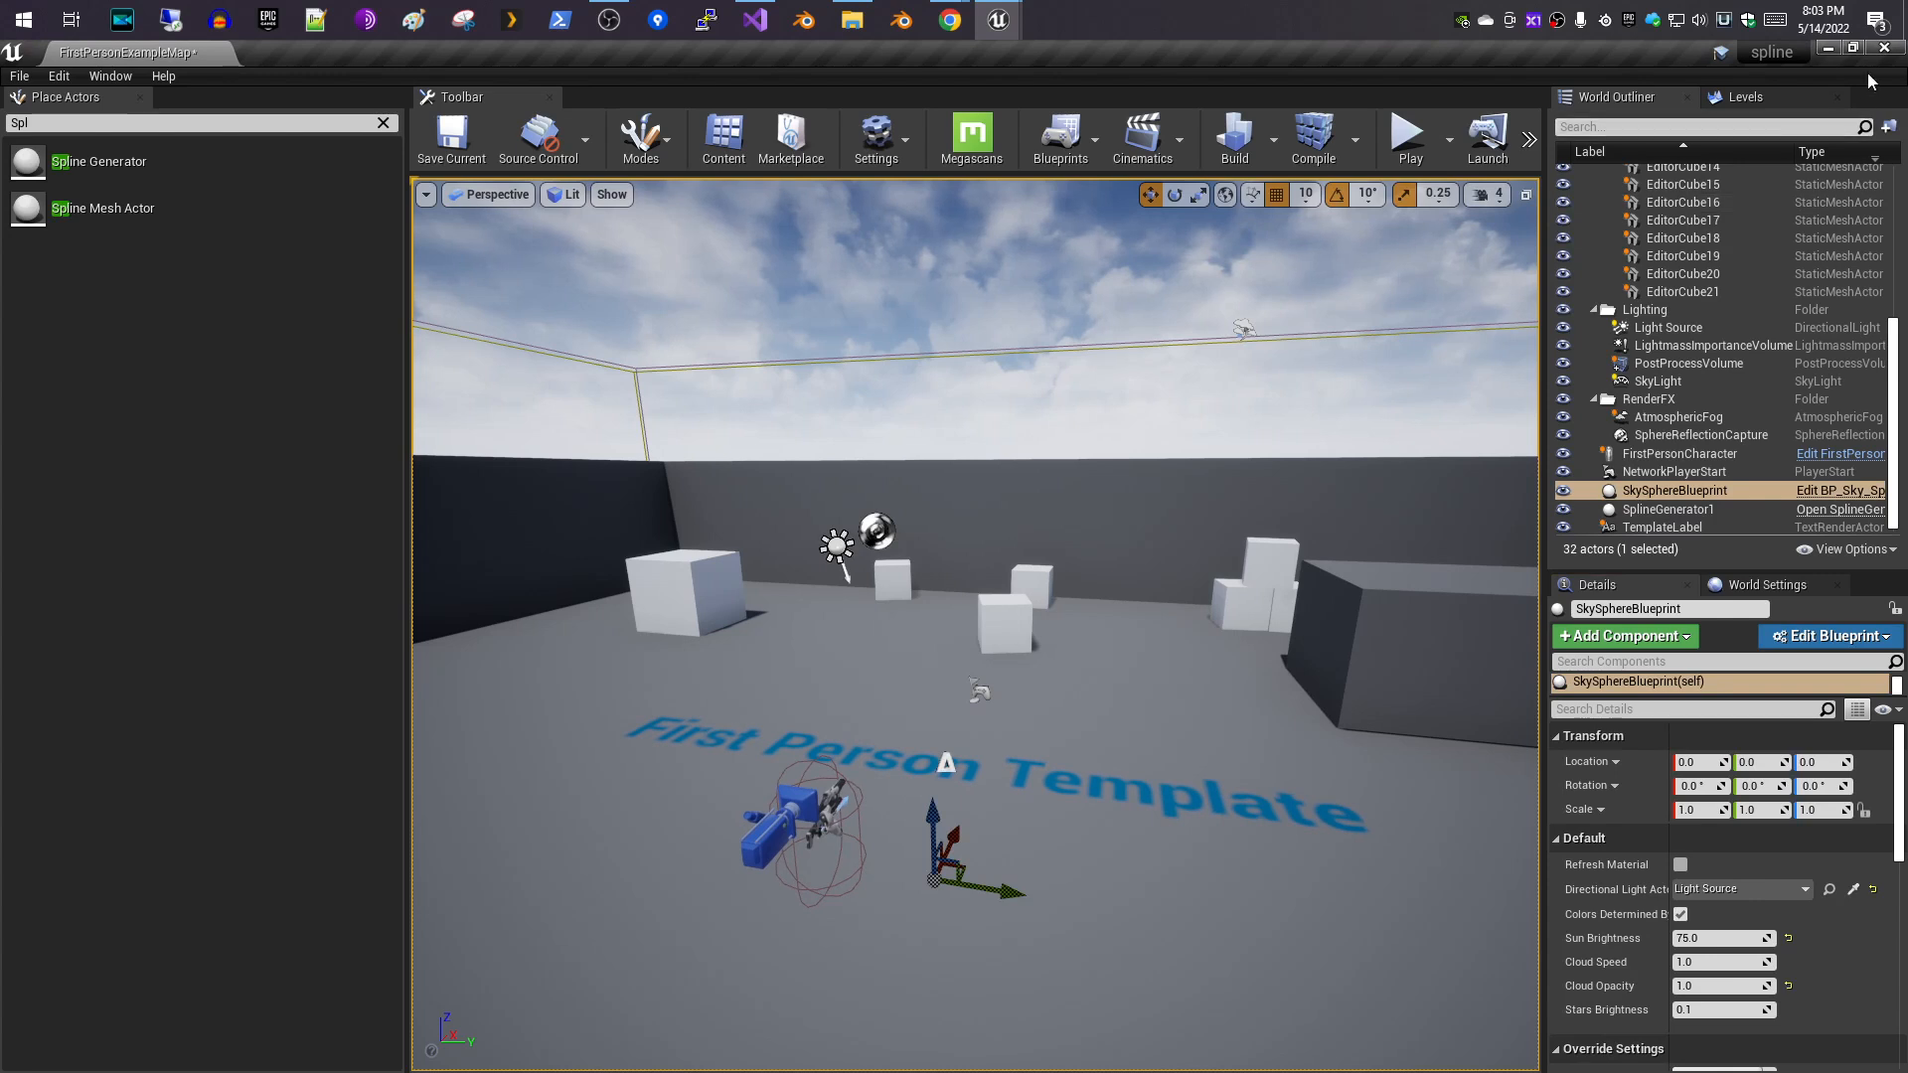
- Close Unreal Editor, saving FirstPersonExampleMap, and relaunch the project from Visual Studio with the Local Windows Debugger
click(1884, 48)
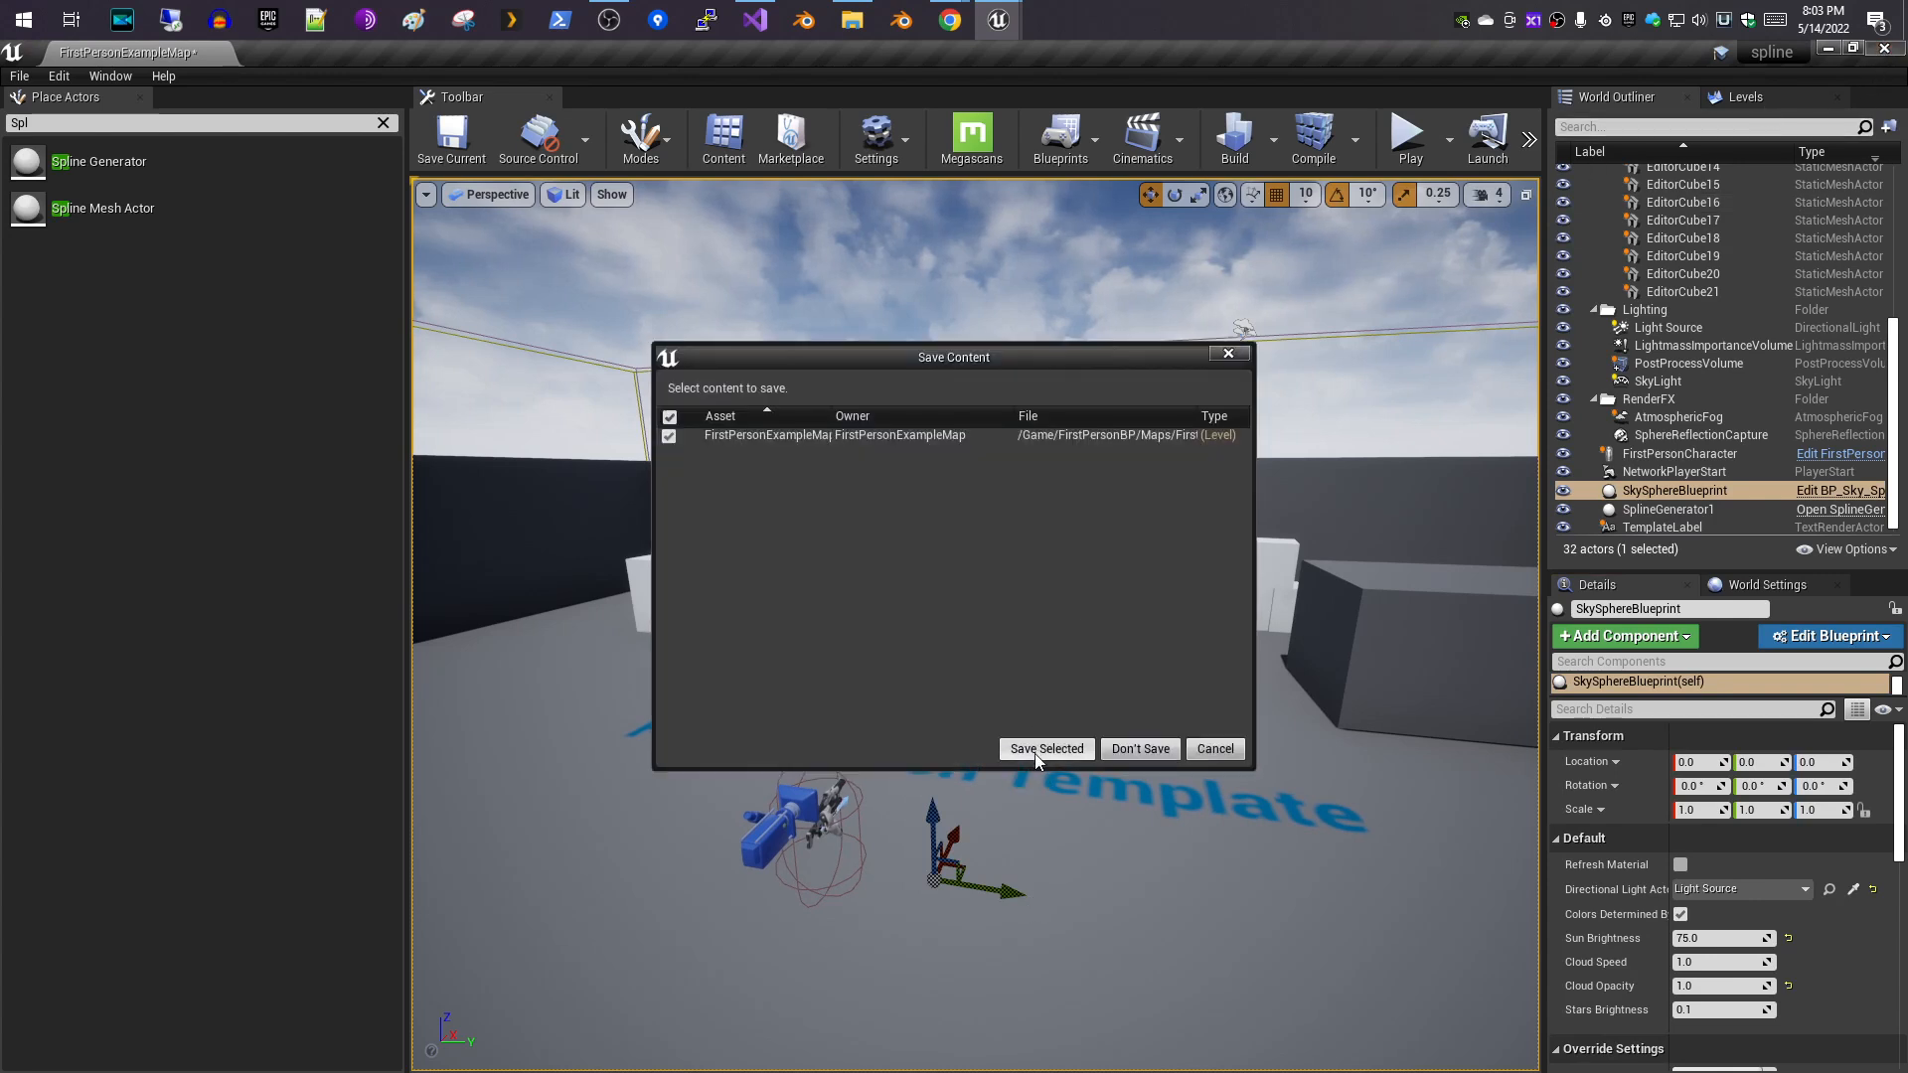
click(1043, 749)
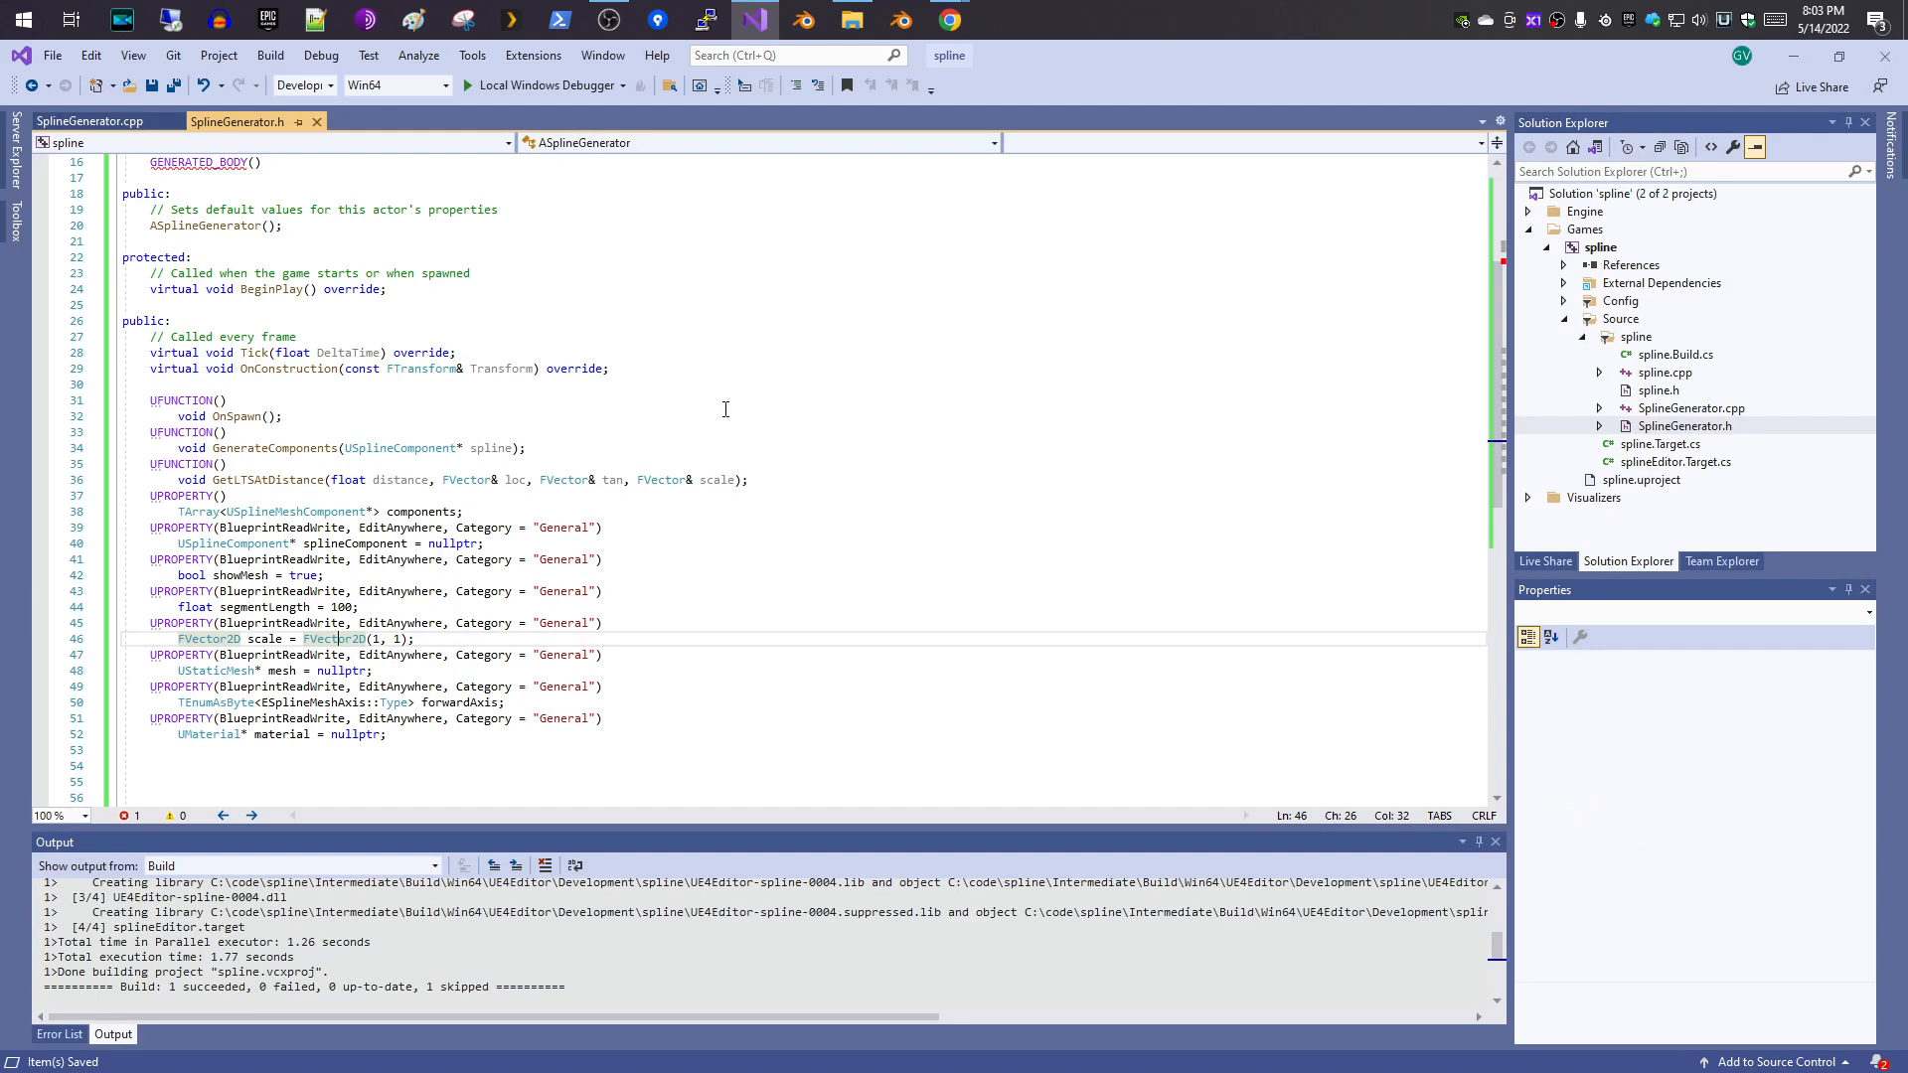
click(553, 87)
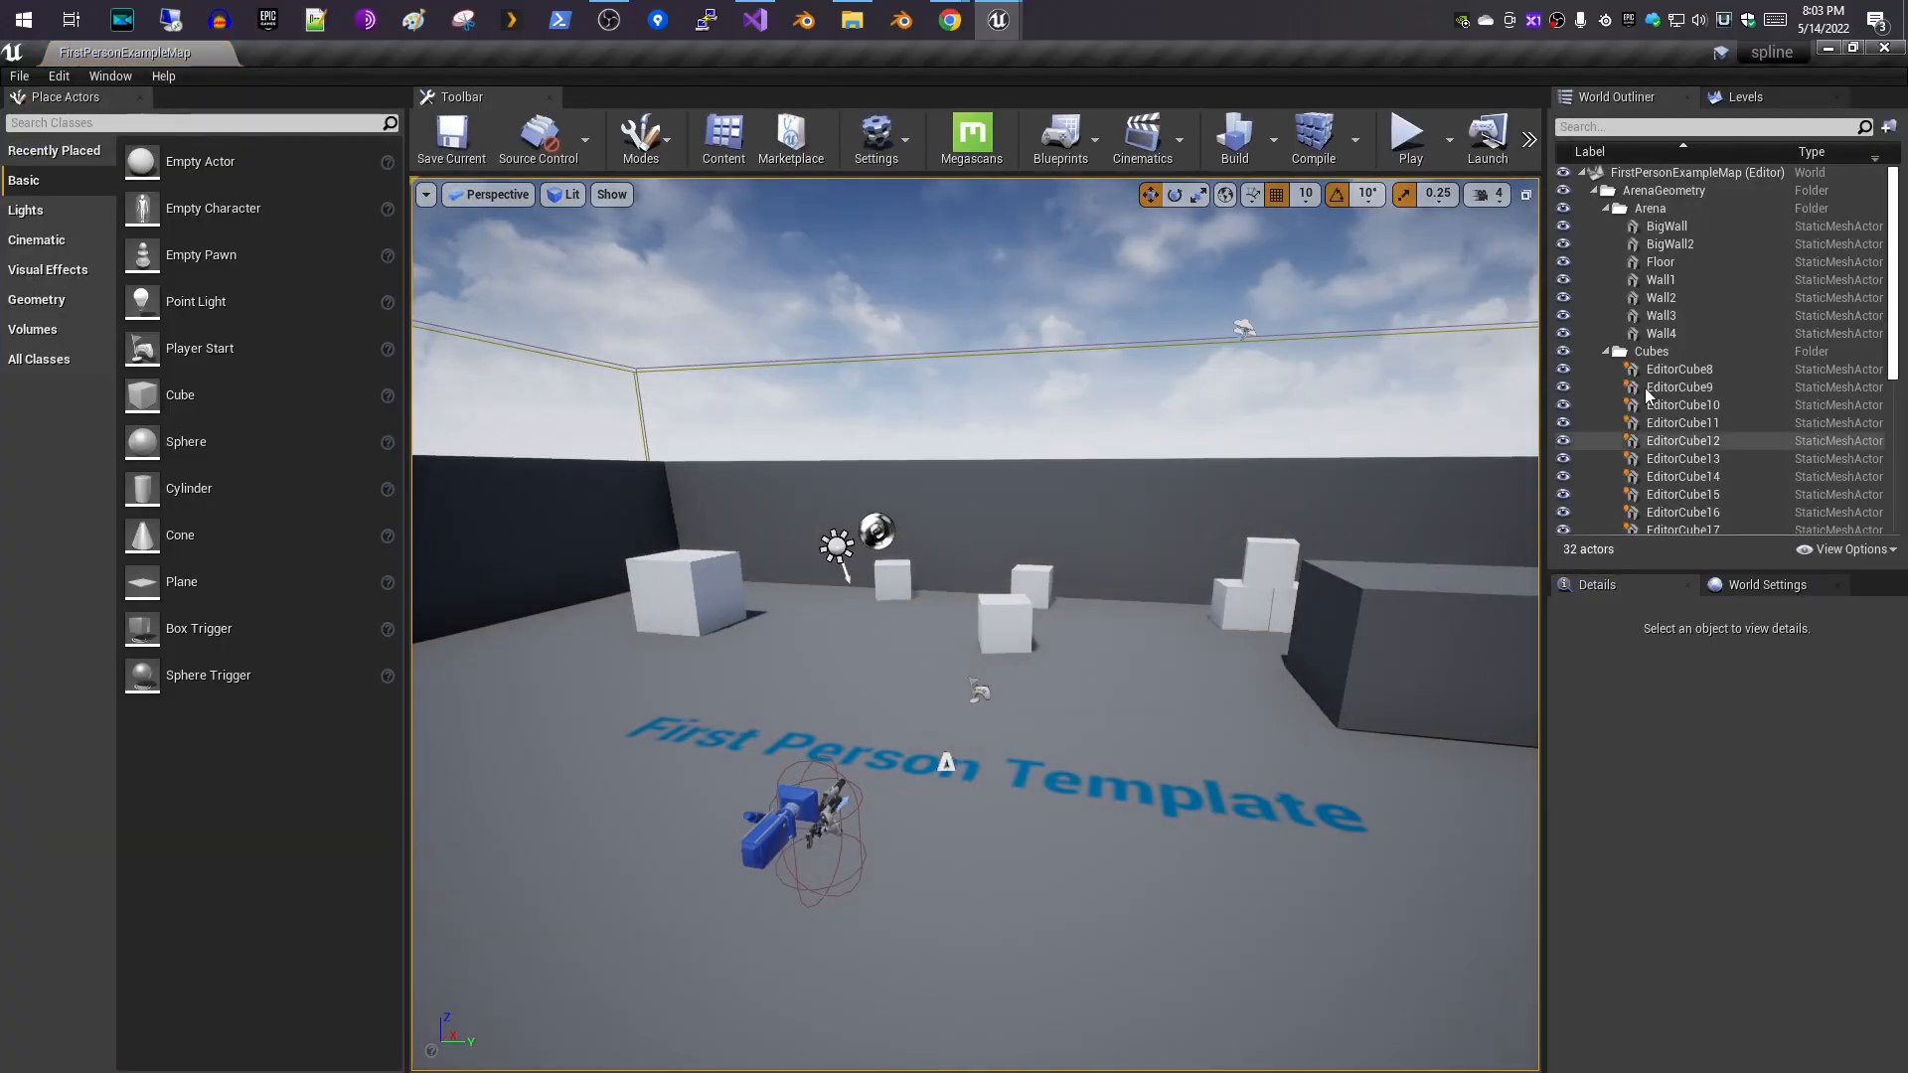
- Select the SplineGenerator1 actor and move it to about Y -330 and Z 170
drag(1891, 310, 1891, 509)
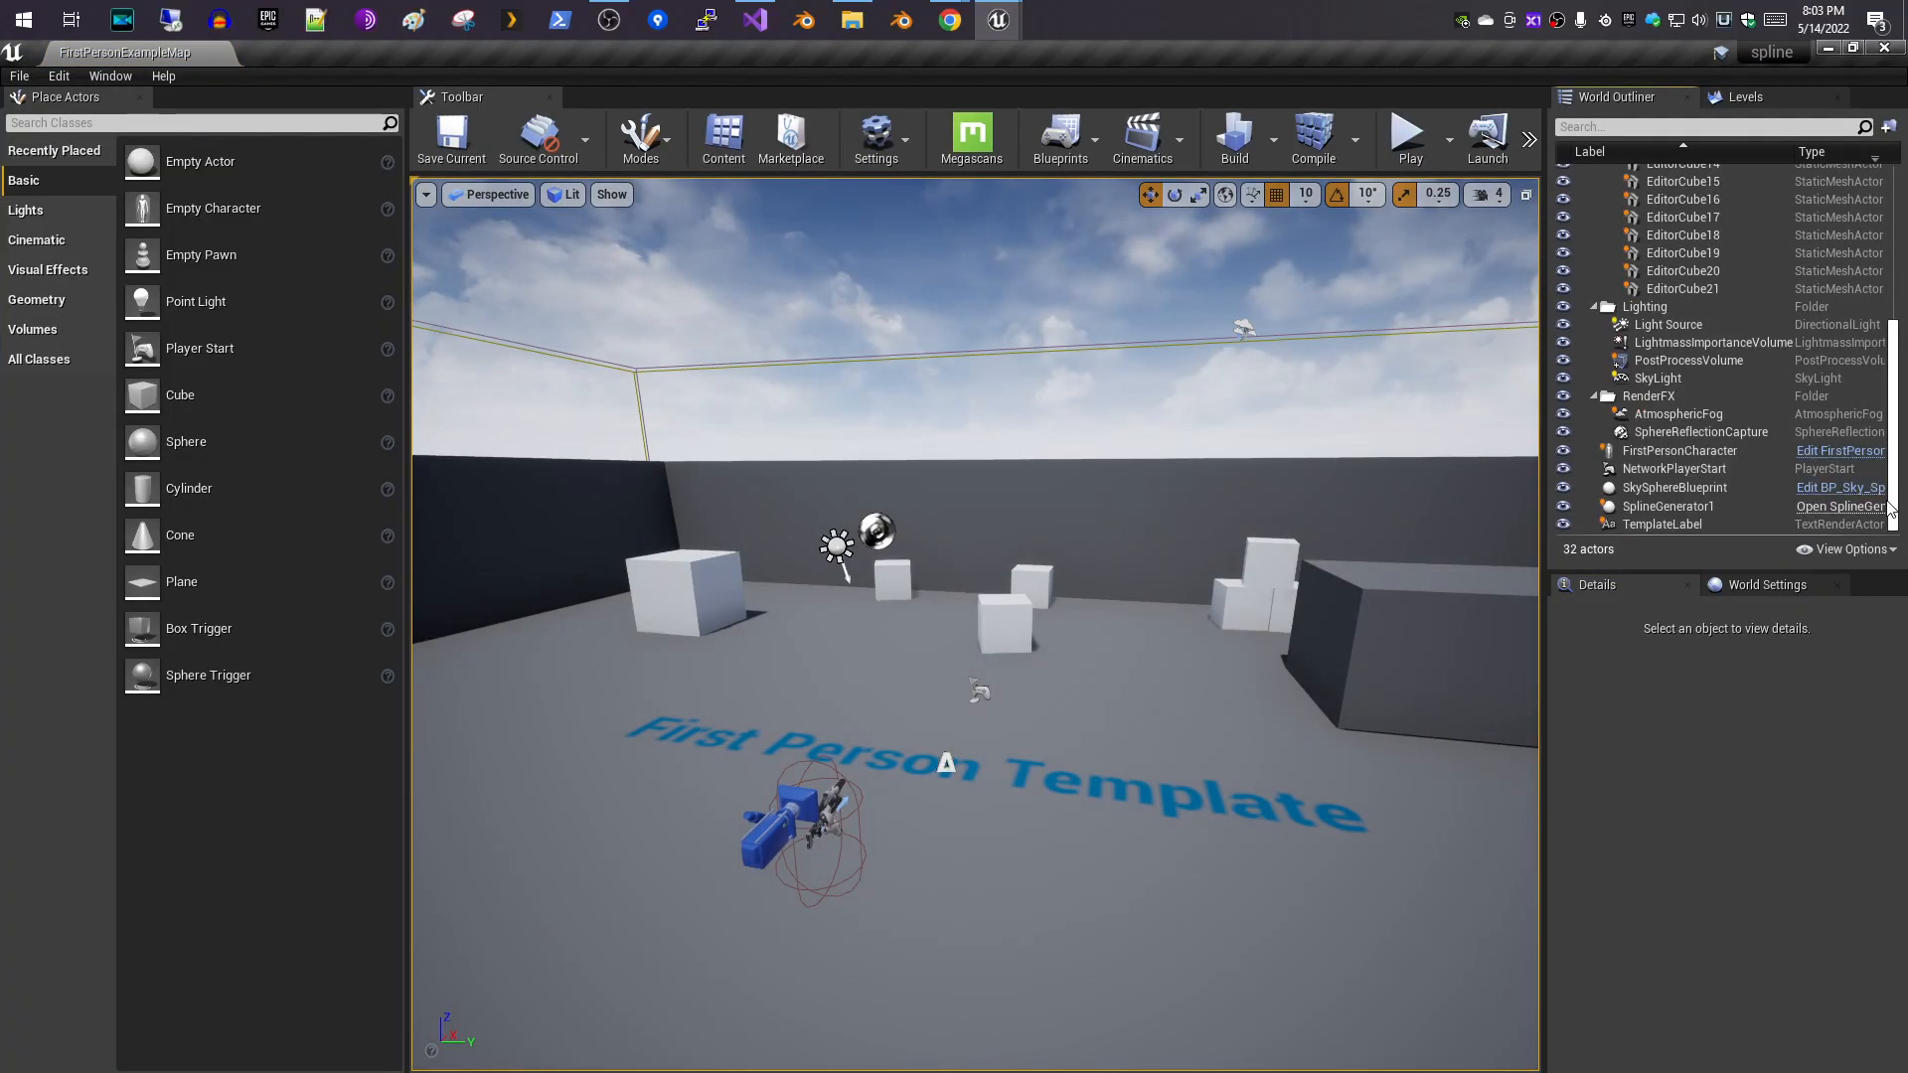
click(1655, 508)
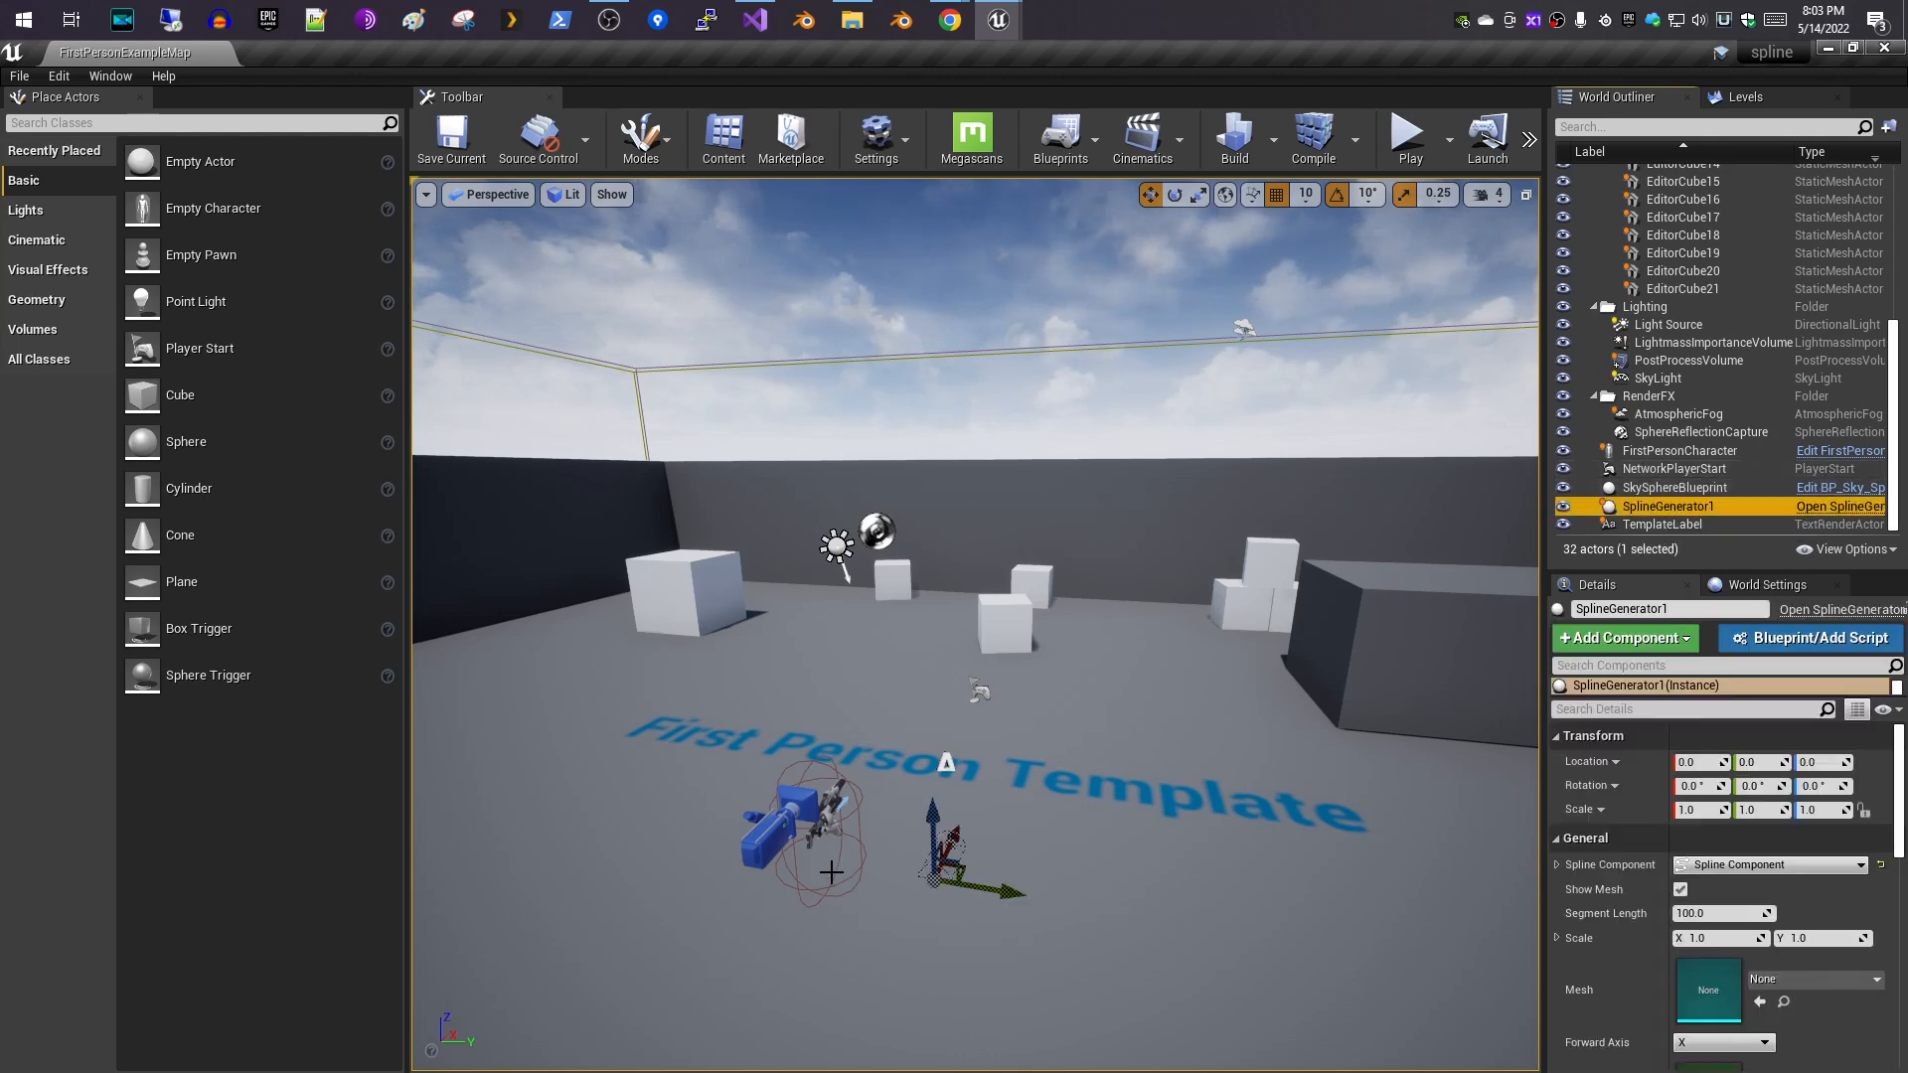
drag(926, 821, 948, 726)
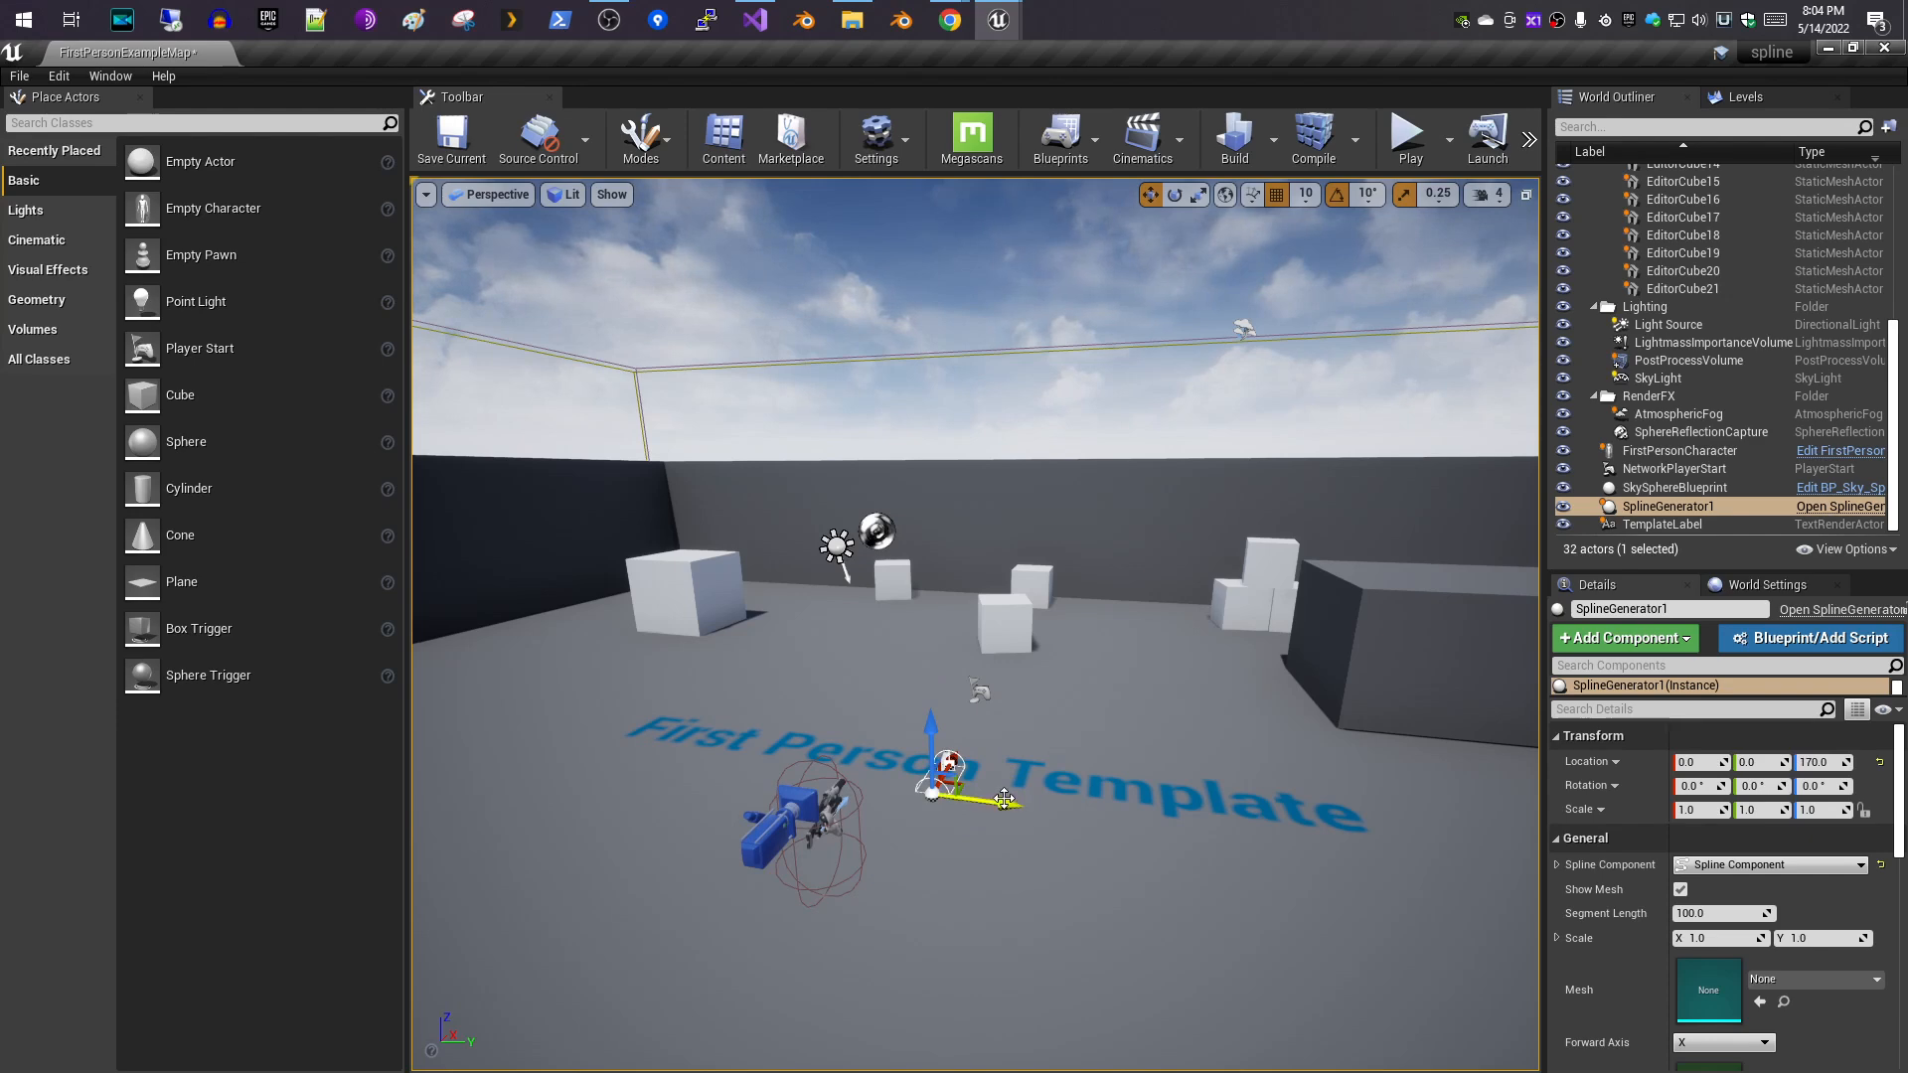
drag(1003, 800, 827, 777)
right_drag(904, 785, 556, 785)
right_drag(827, 777, 1010, 829)
right_drag(1196, 944, 1239, 919)
key(w)
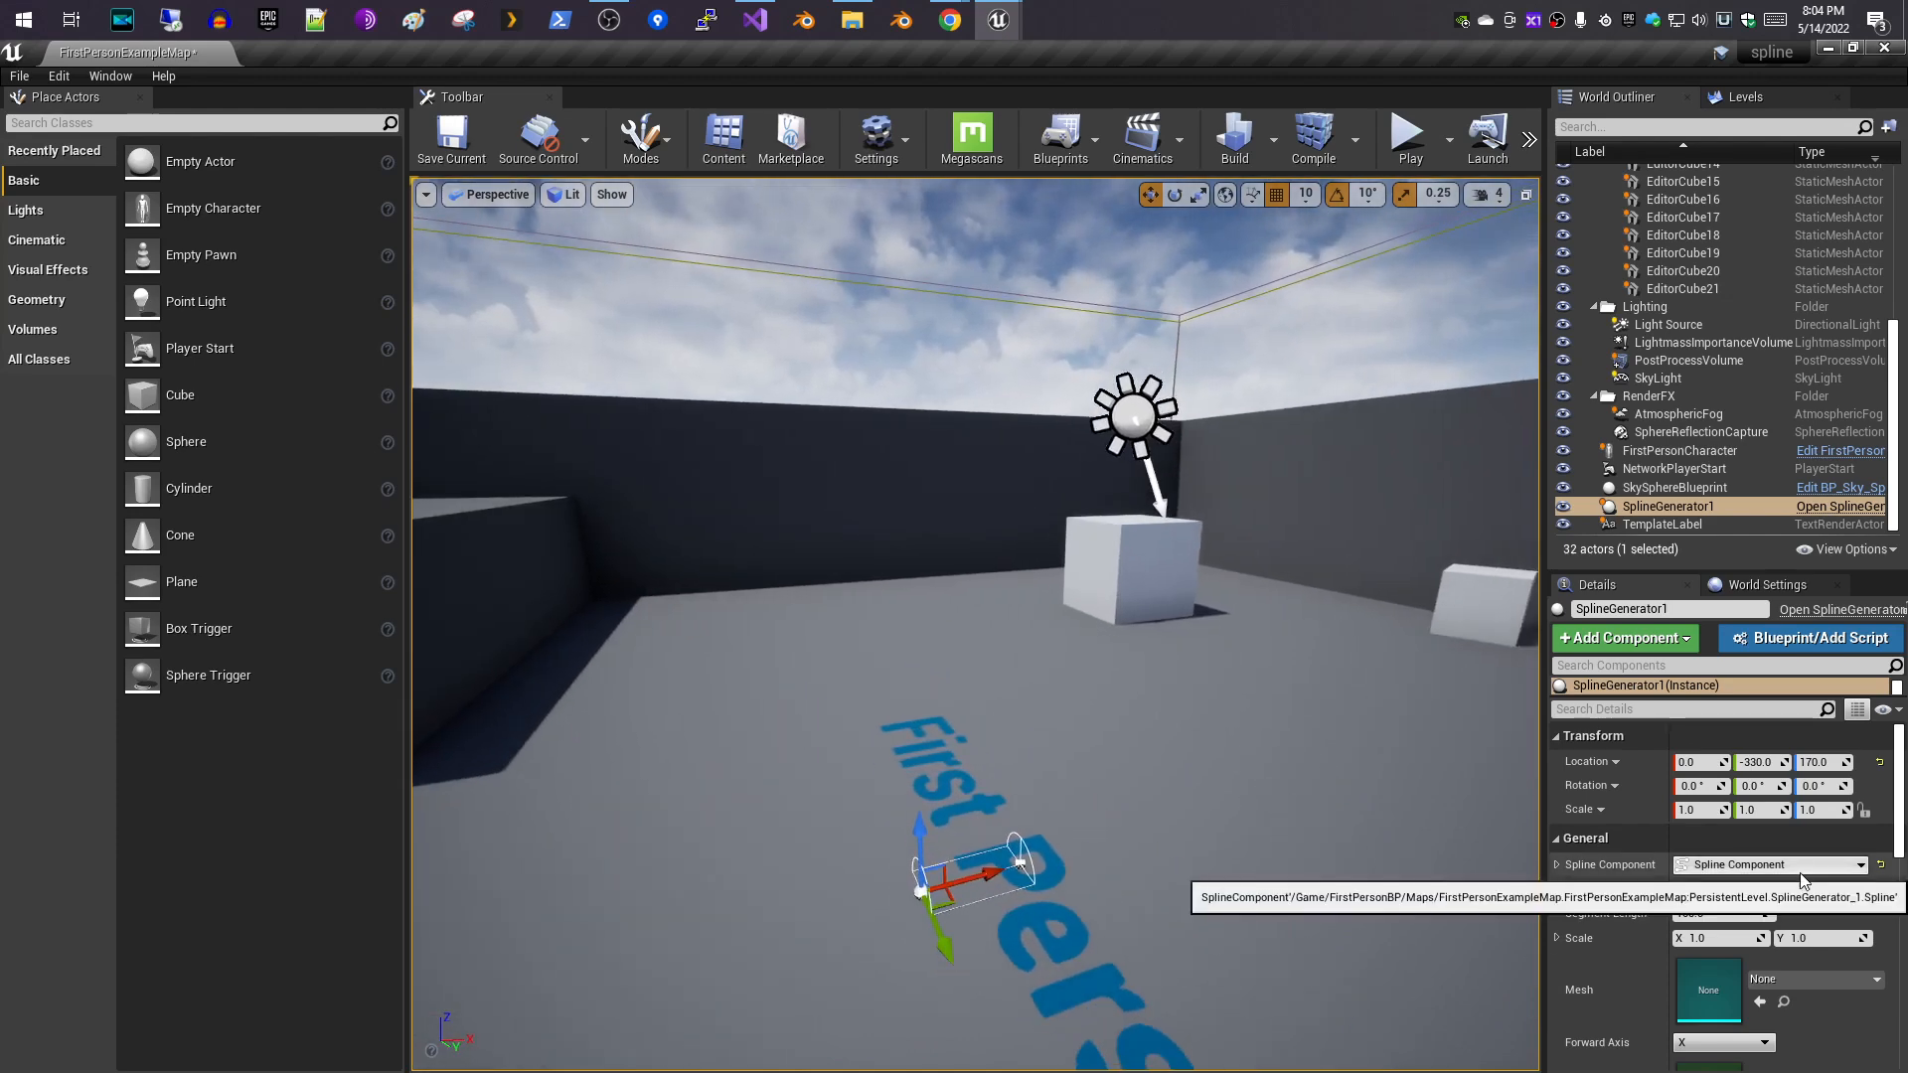
- Examine the Spline Component choices and the other General properties of SplineGenerator1
click(1797, 873)
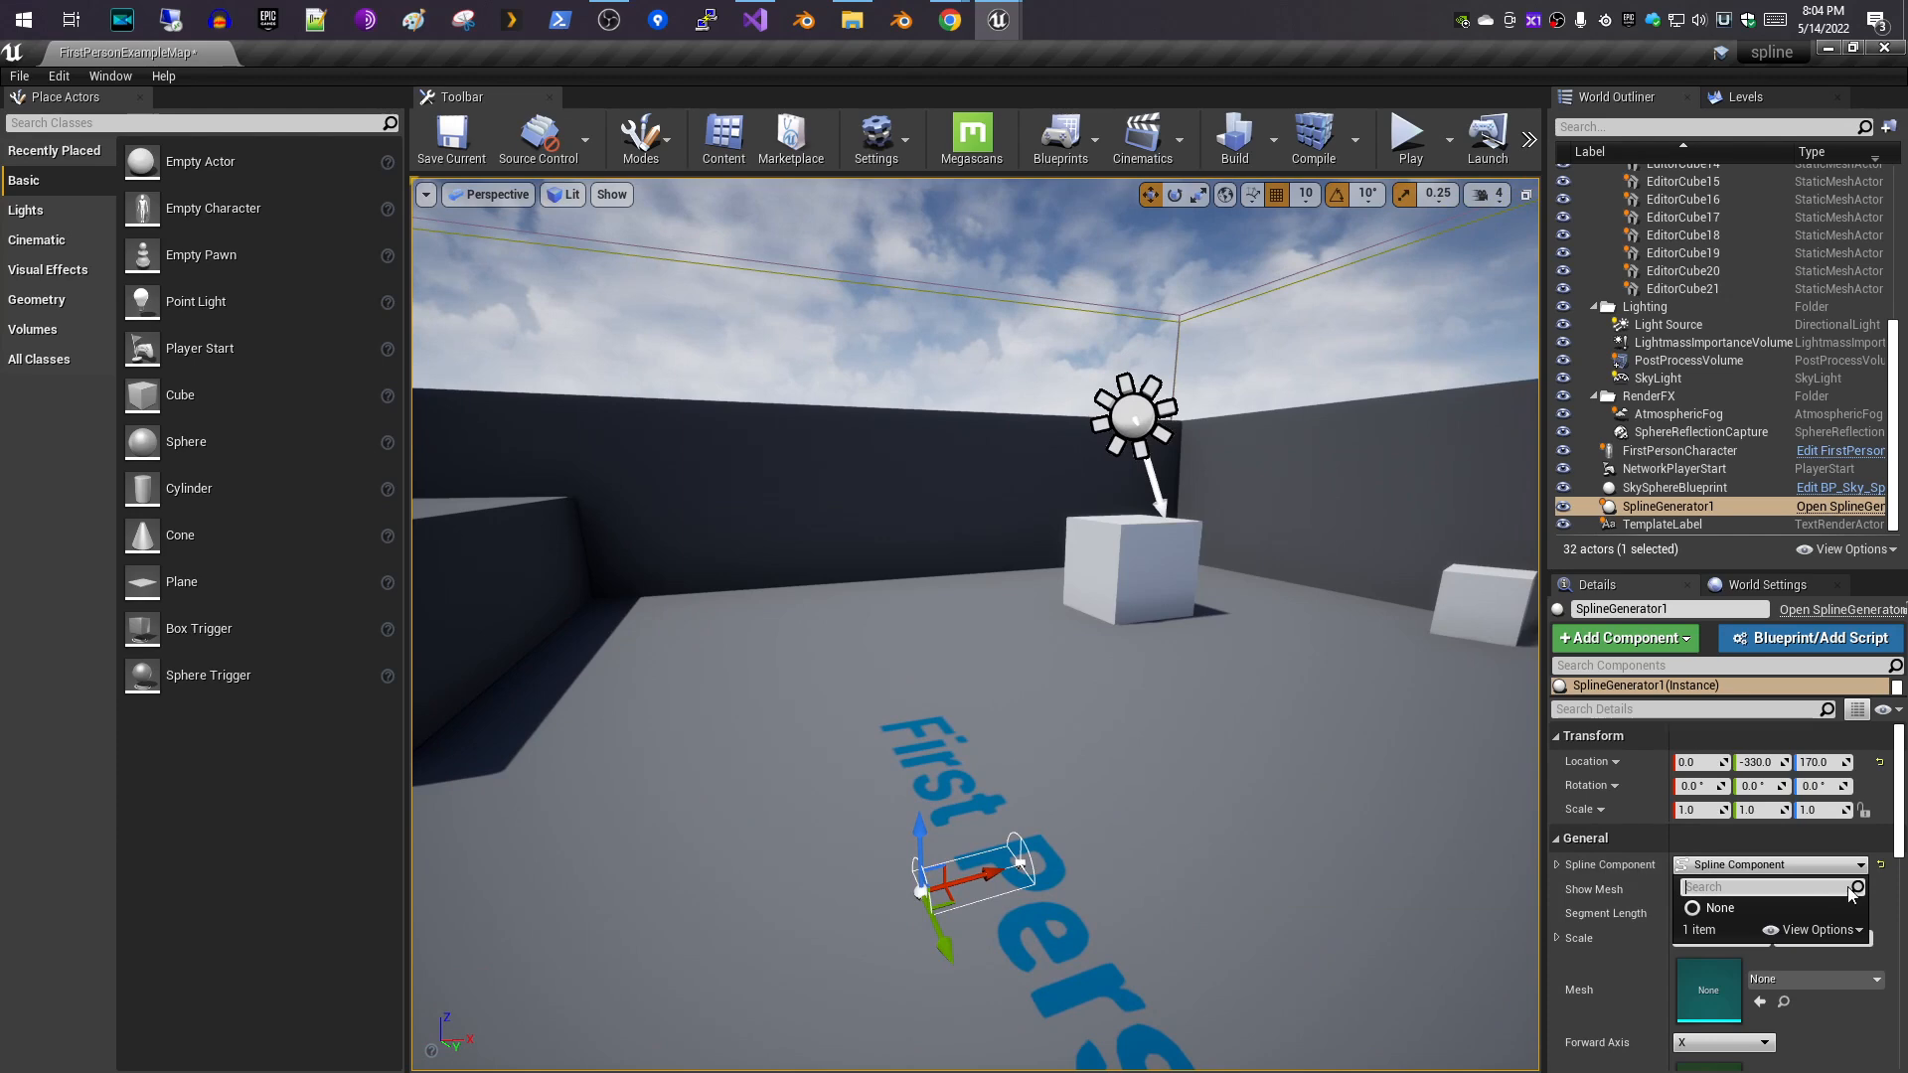
click(1898, 801)
drag(1899, 801, 1900, 845)
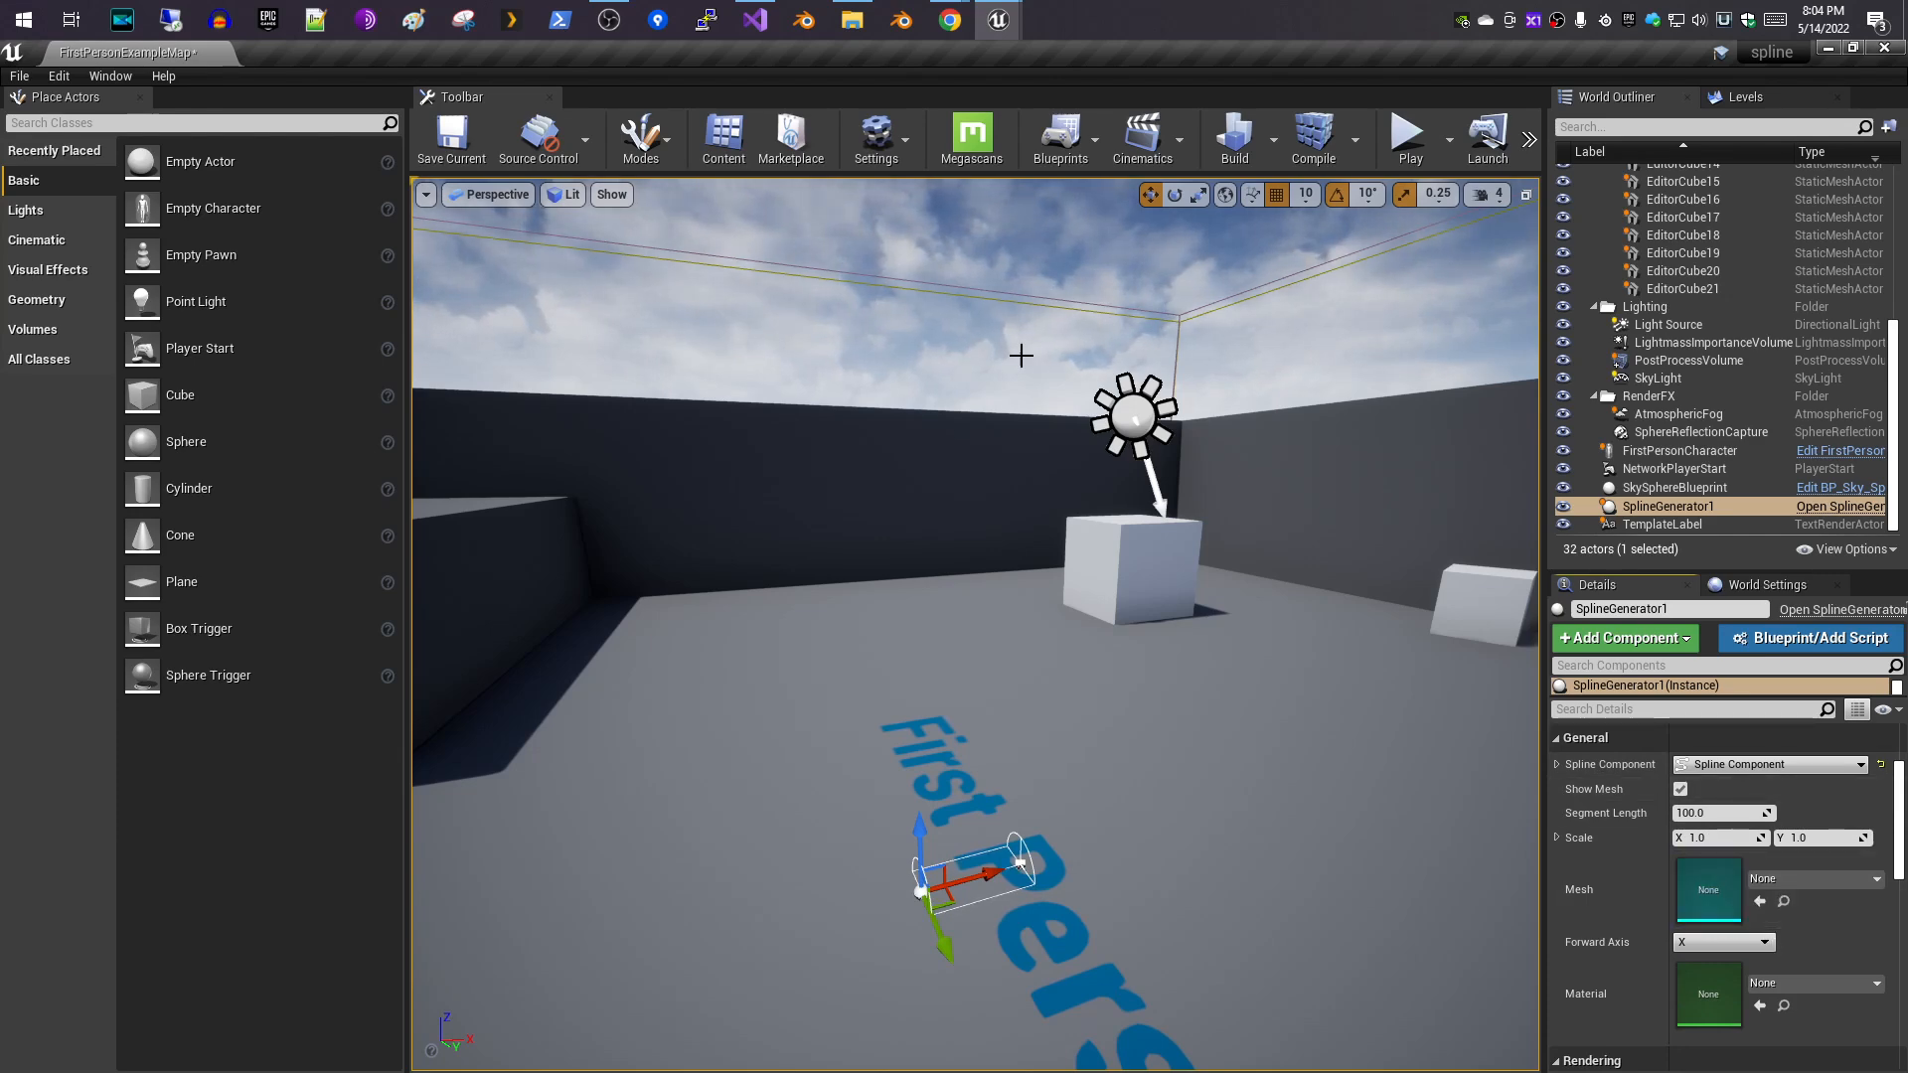
- Switch to Blender, dismiss the splash screen and delete the default cube
click(906, 25)
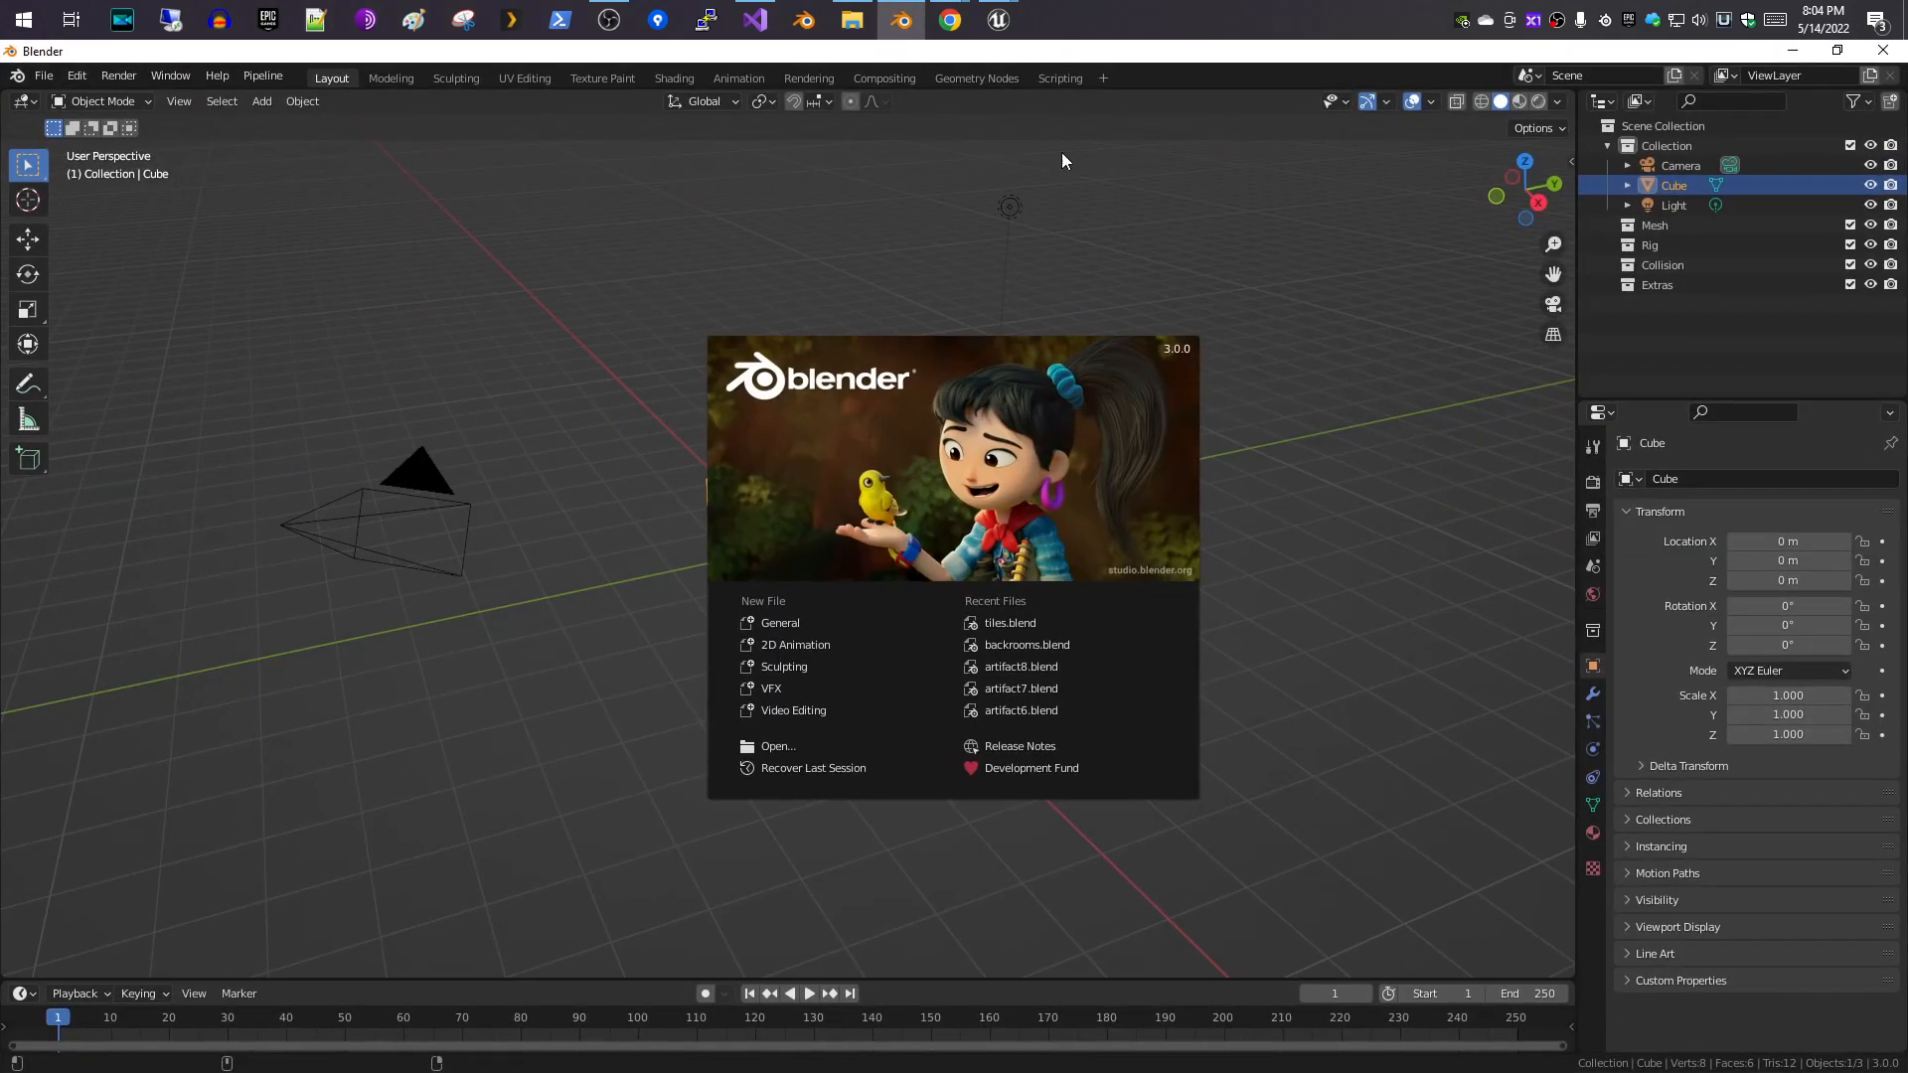
click(1069, 248)
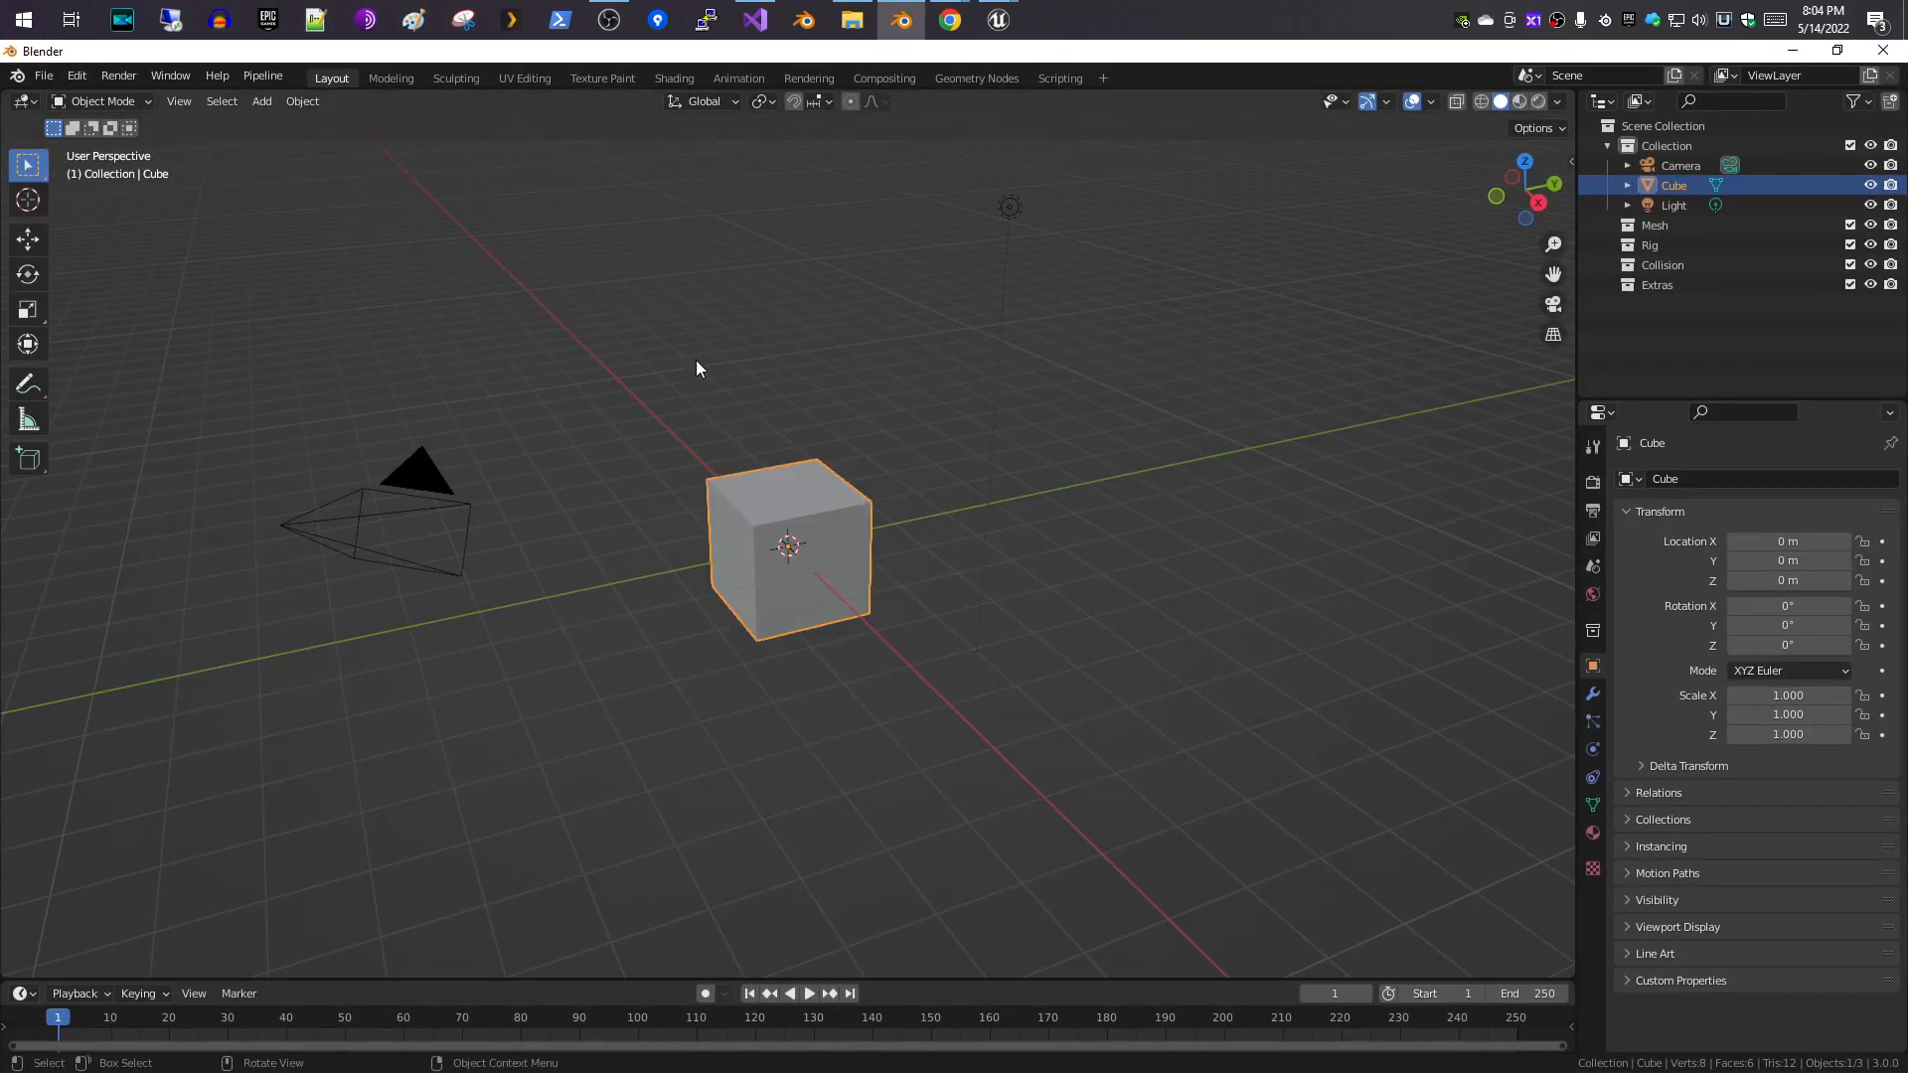
click(304, 101)
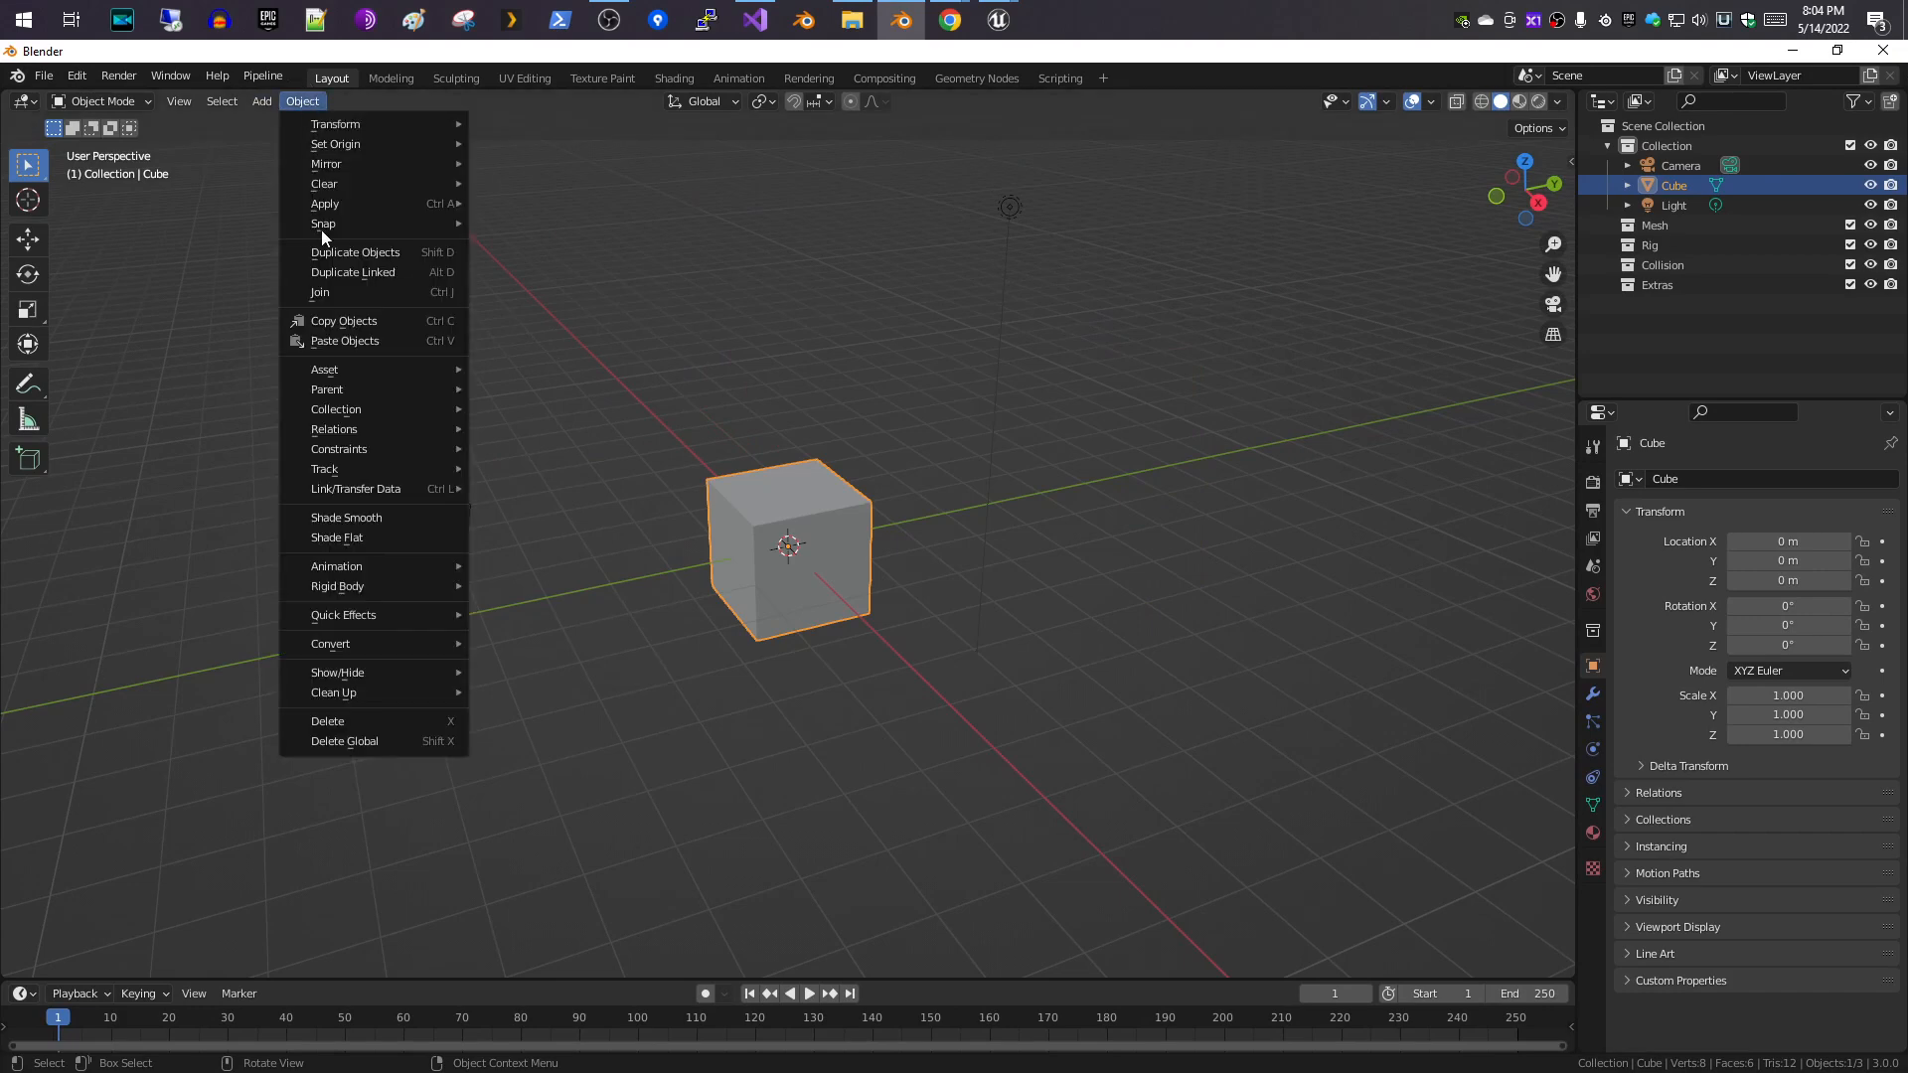
click(397, 720)
- Add a cylinder mesh at the world origin of the scene
click(264, 103)
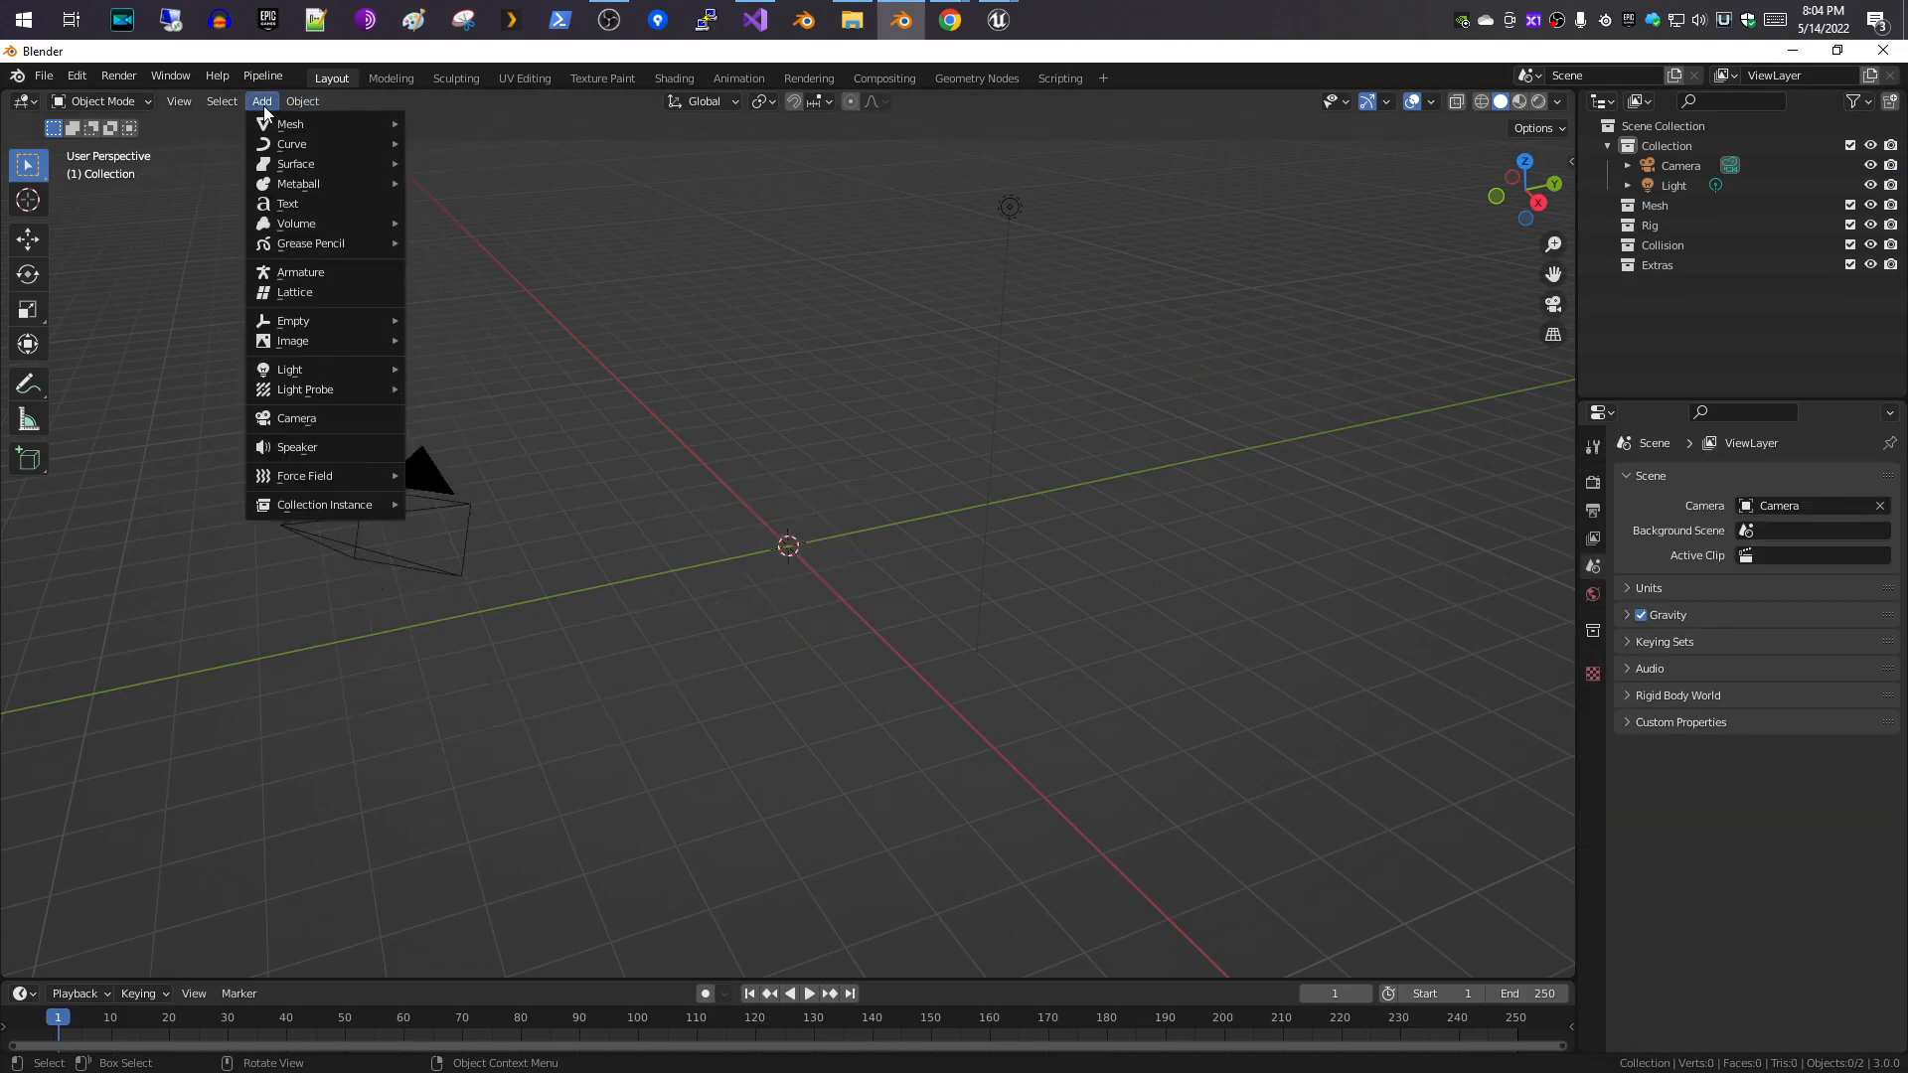
mouse_move(332, 129)
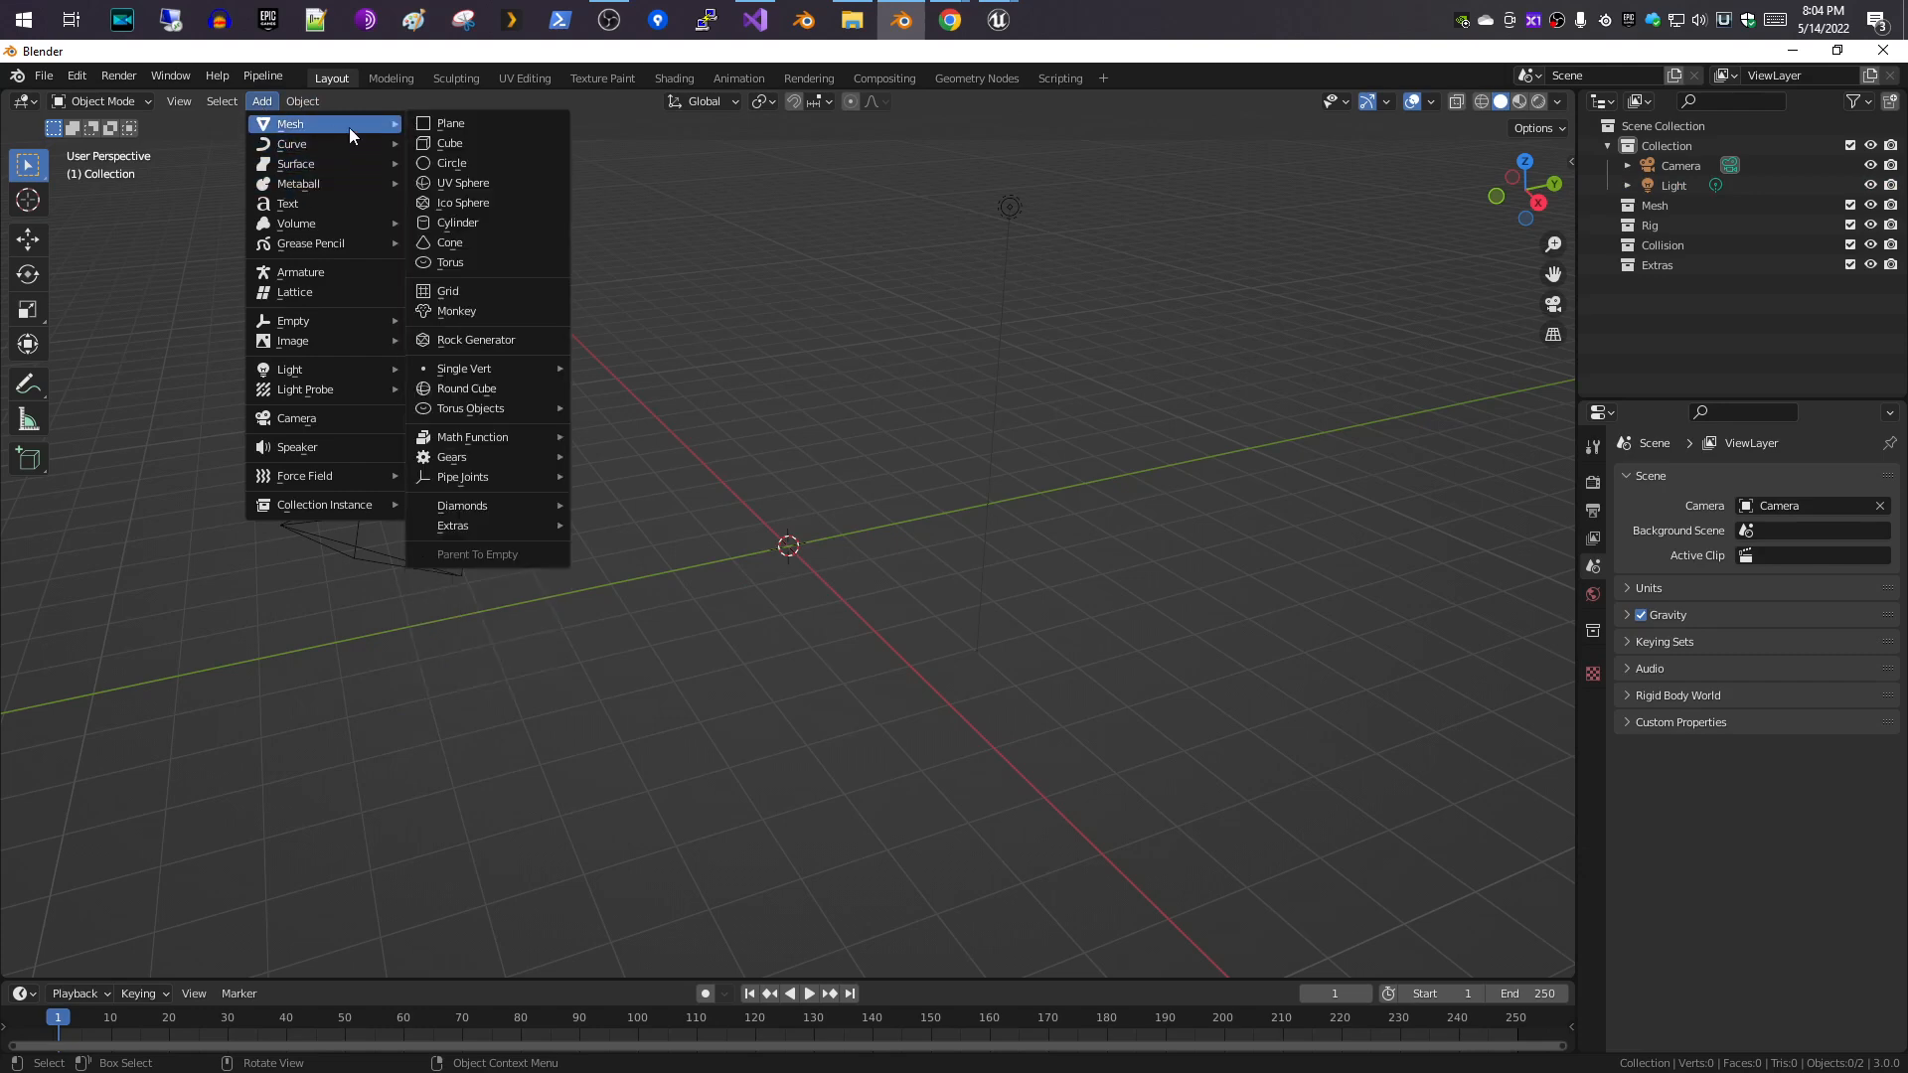
click(463, 221)
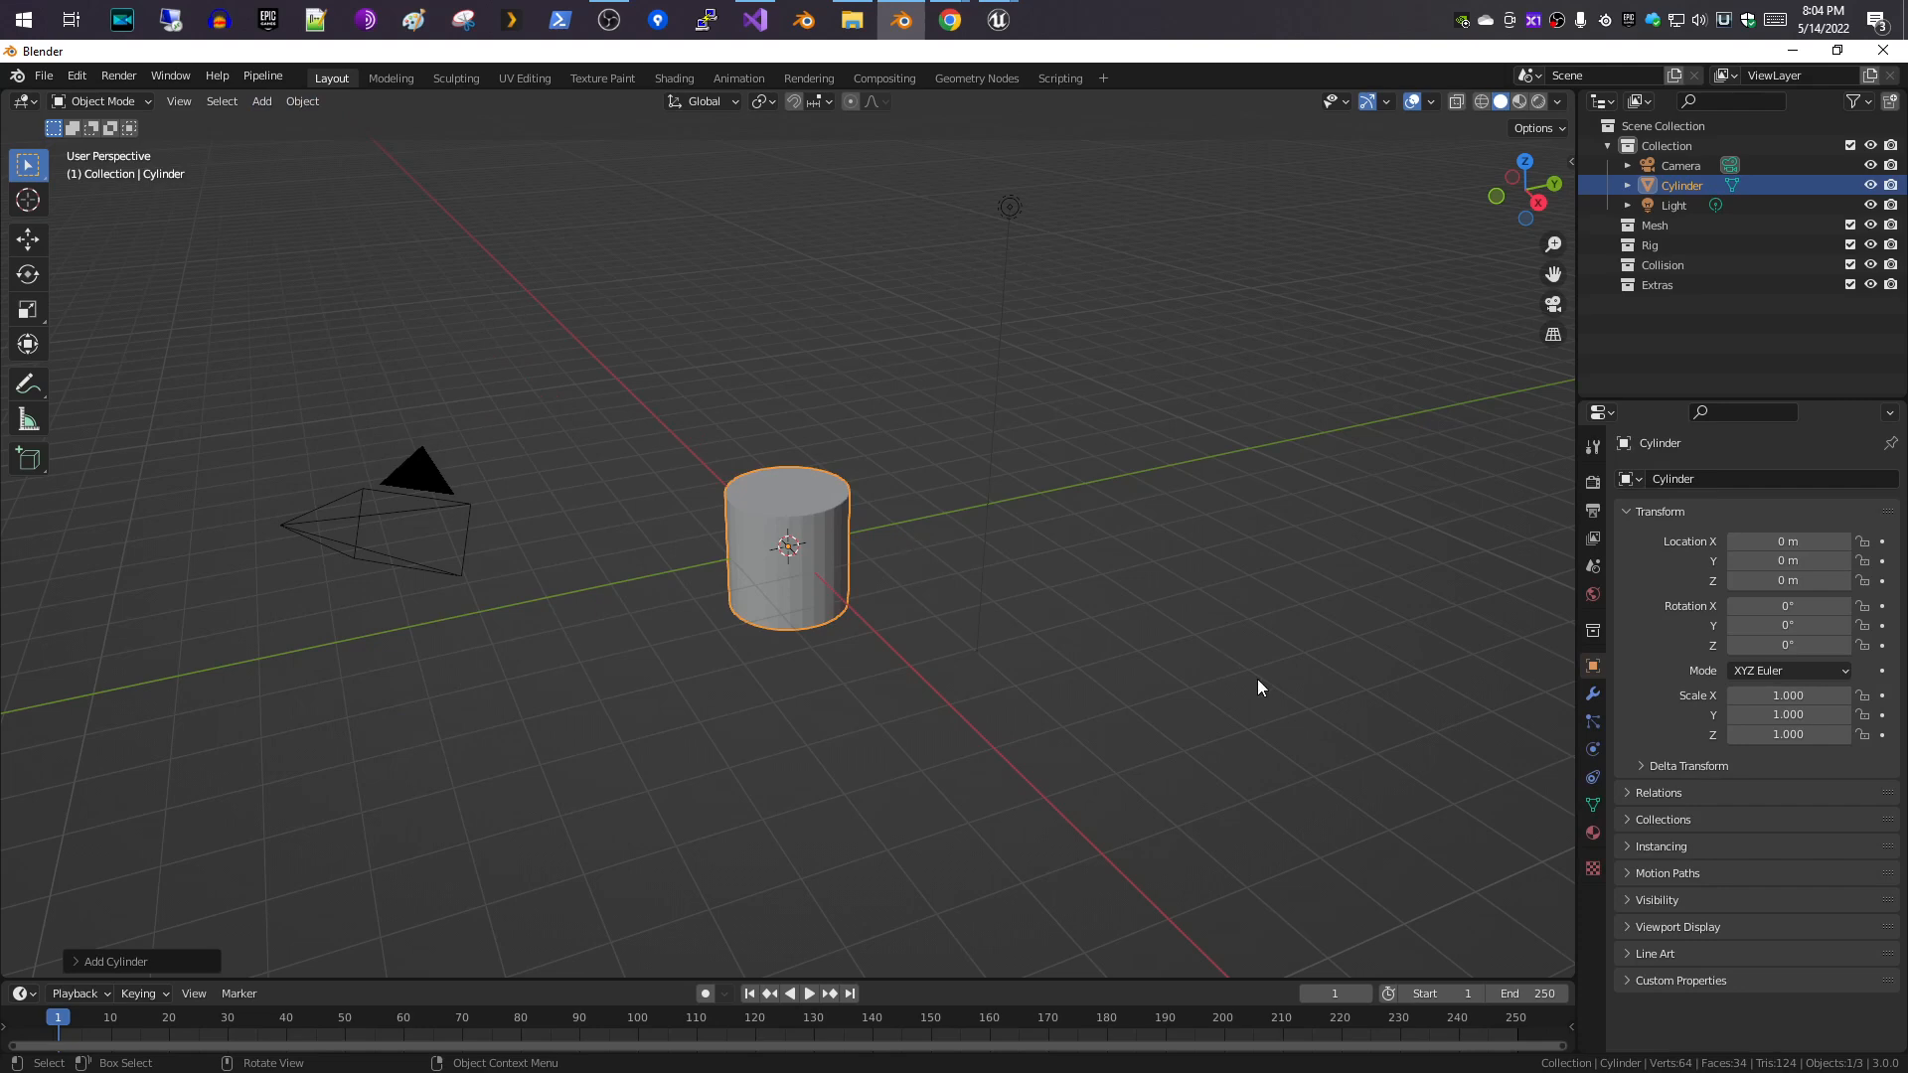
- Rotate the cylinder 90° about the global X axis and 90° about the global Z axis
key(r)
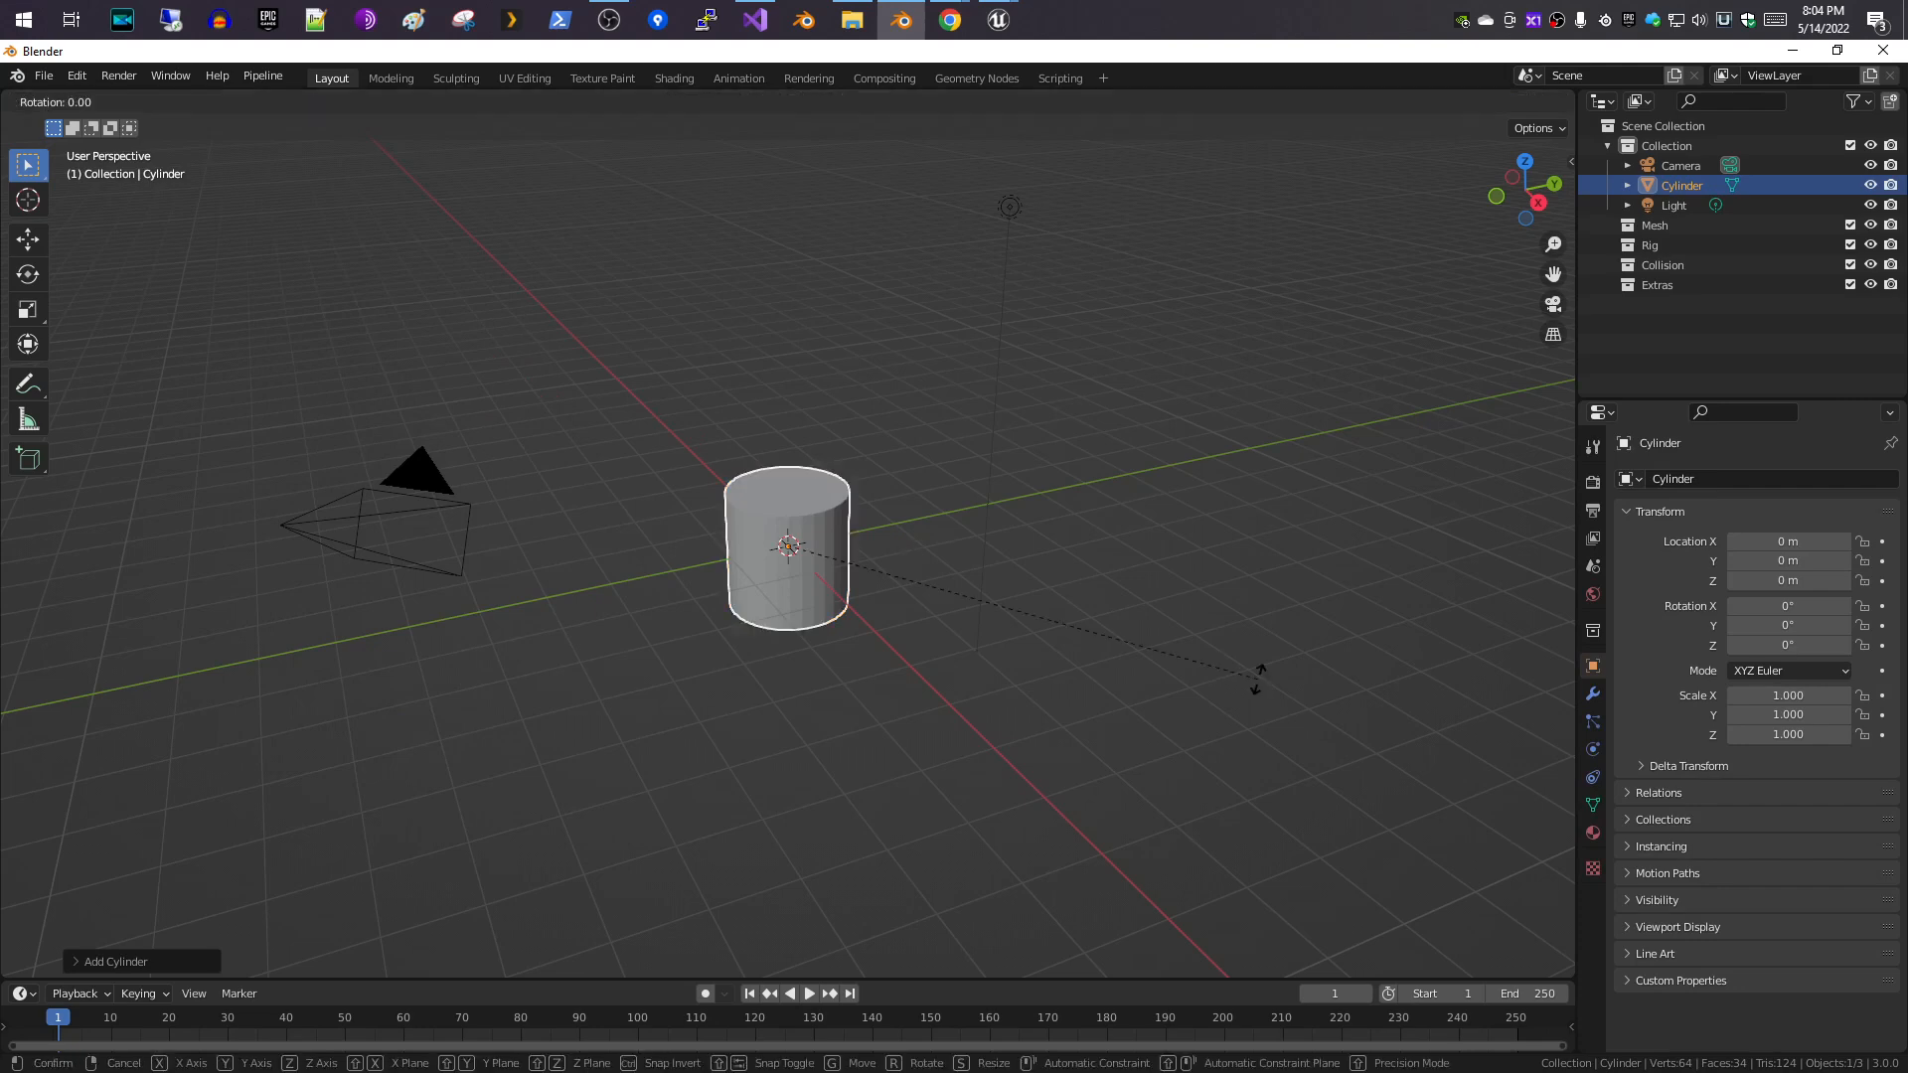
text(x)
text(90)
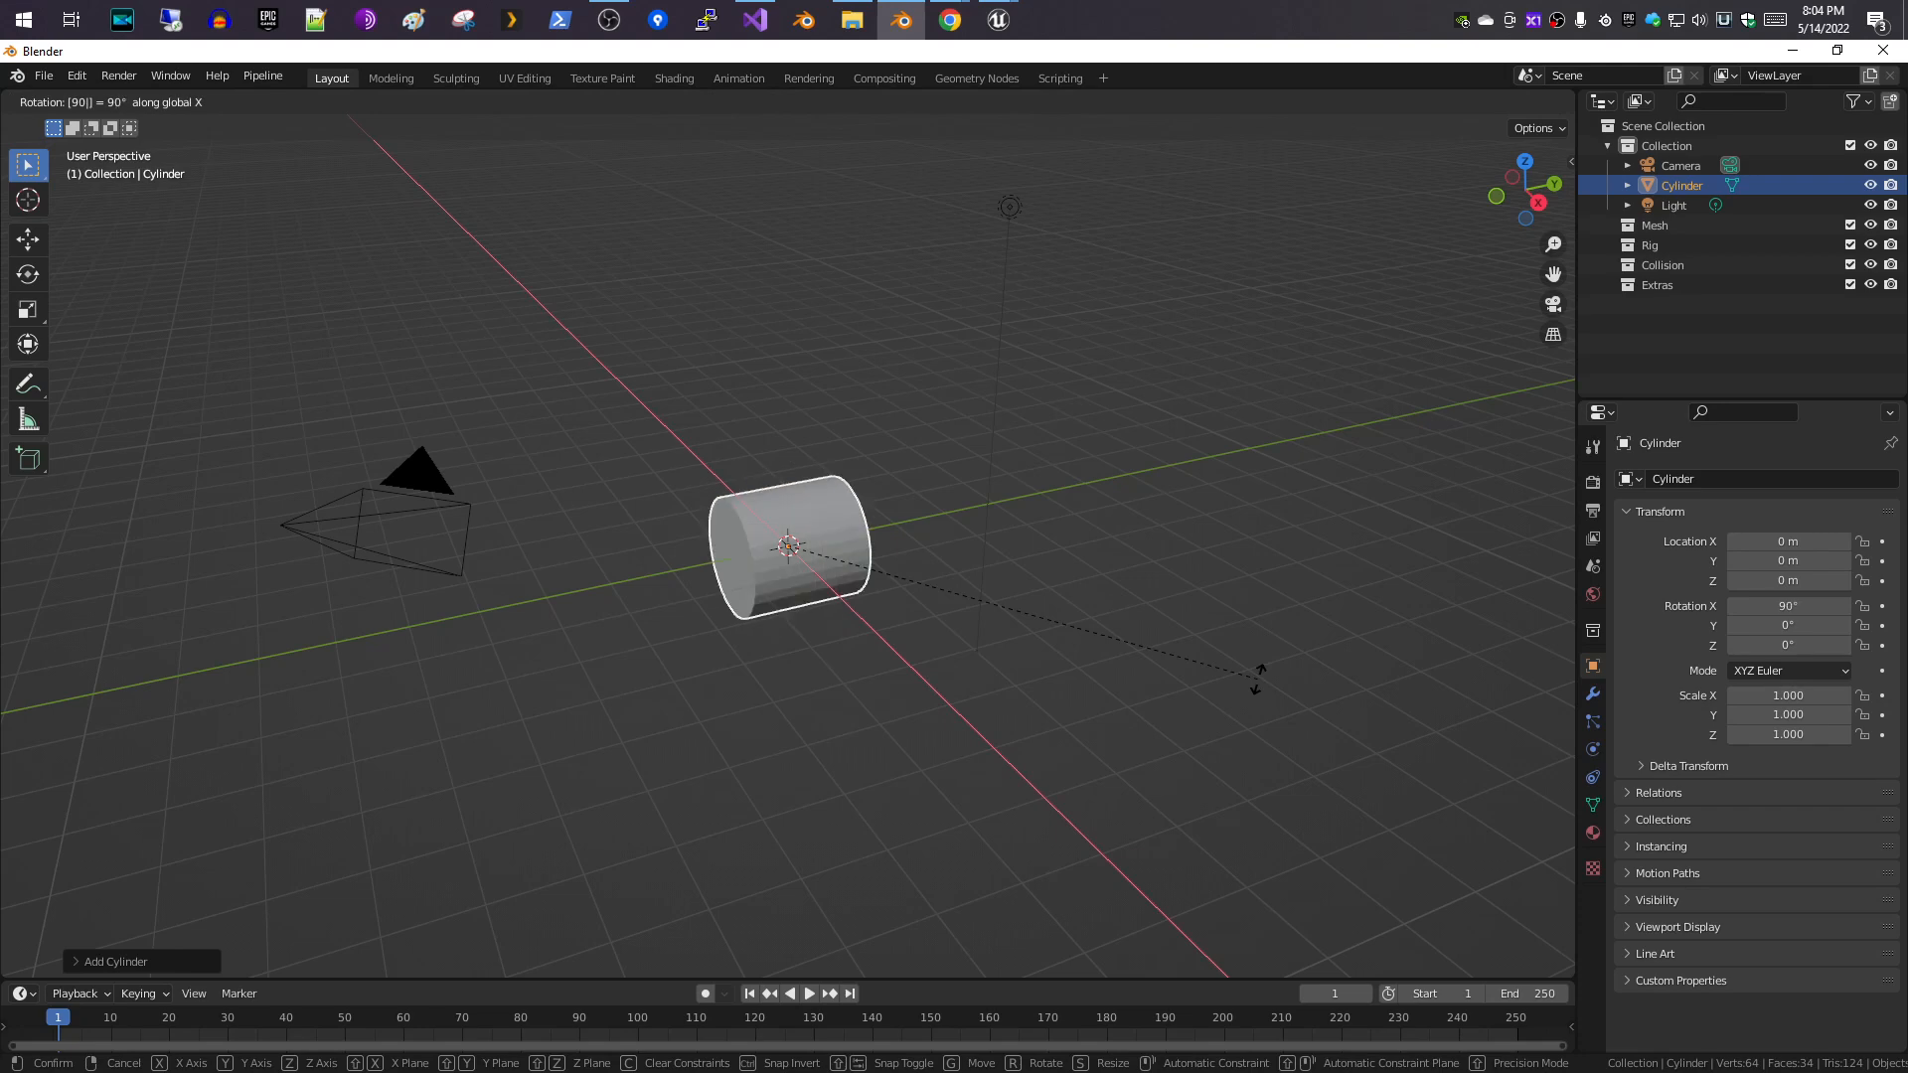
key(Return)
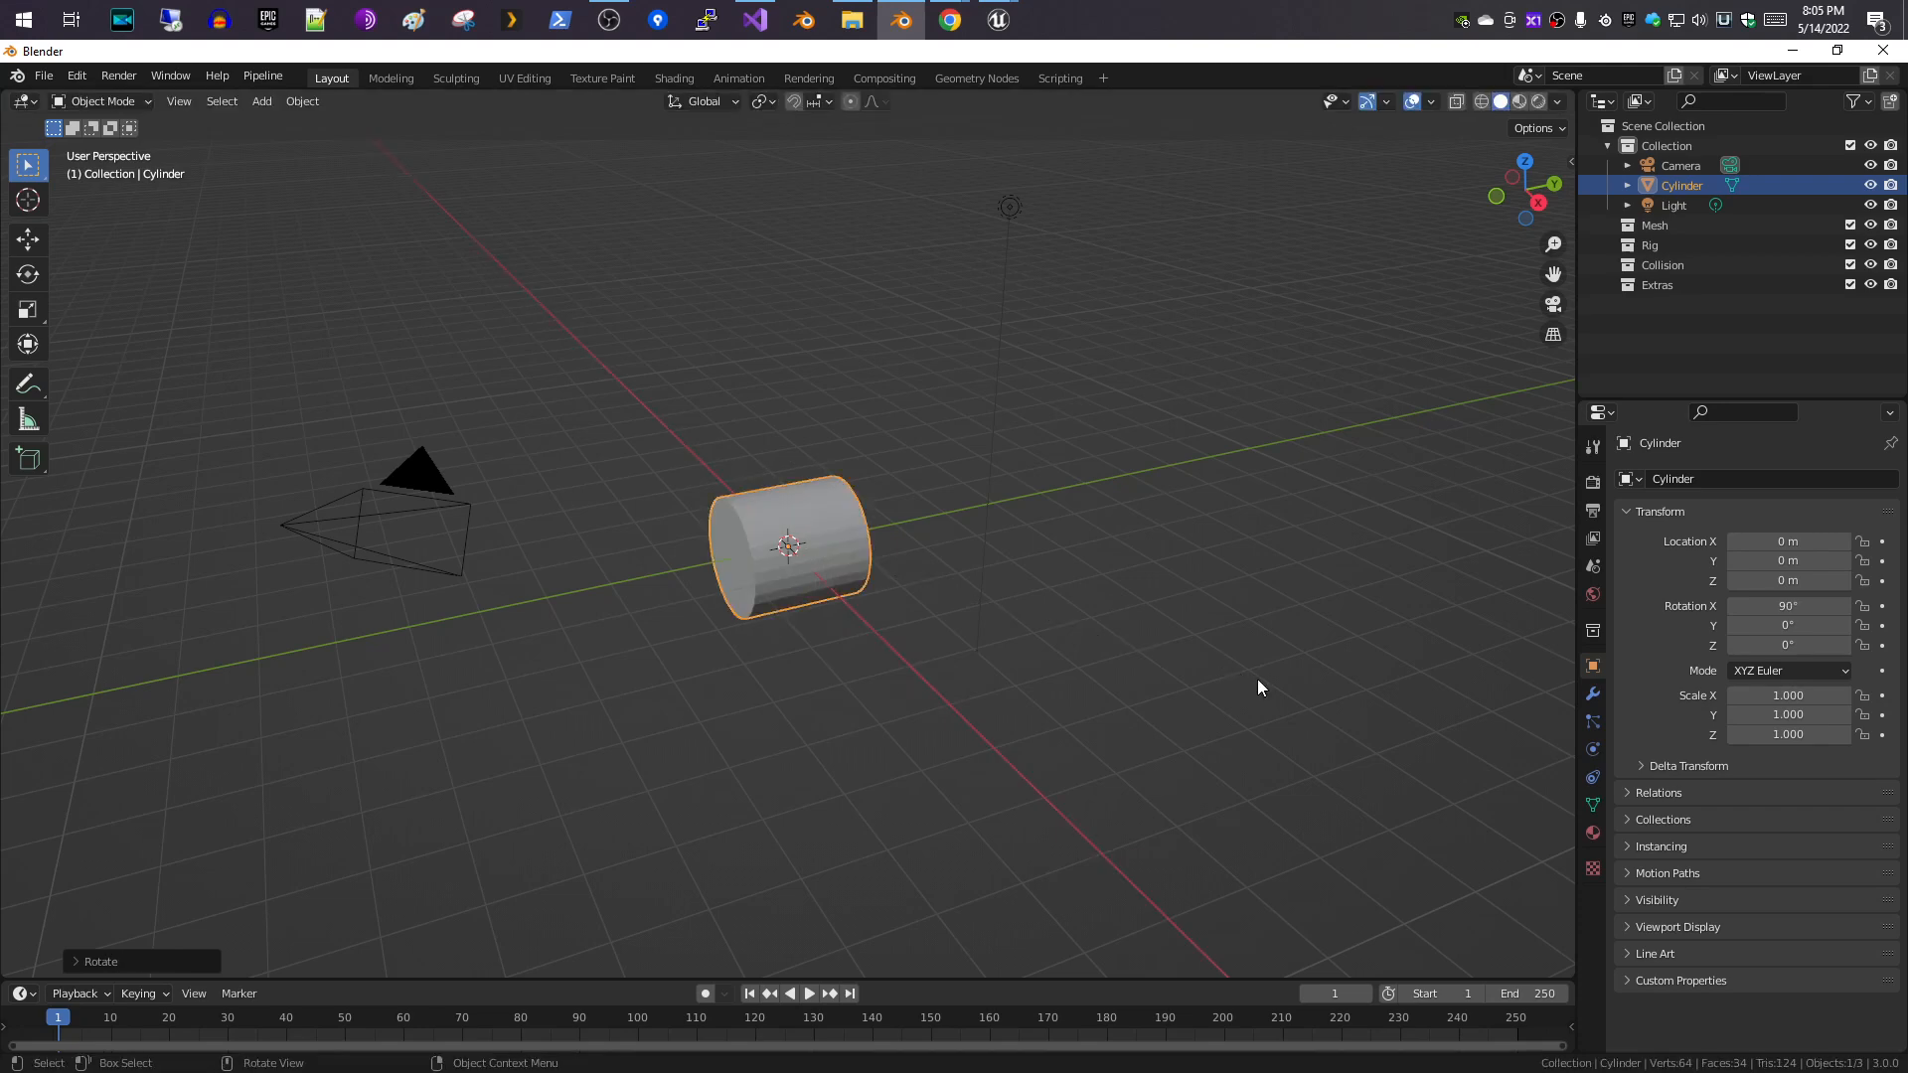
key(r)
key(z)
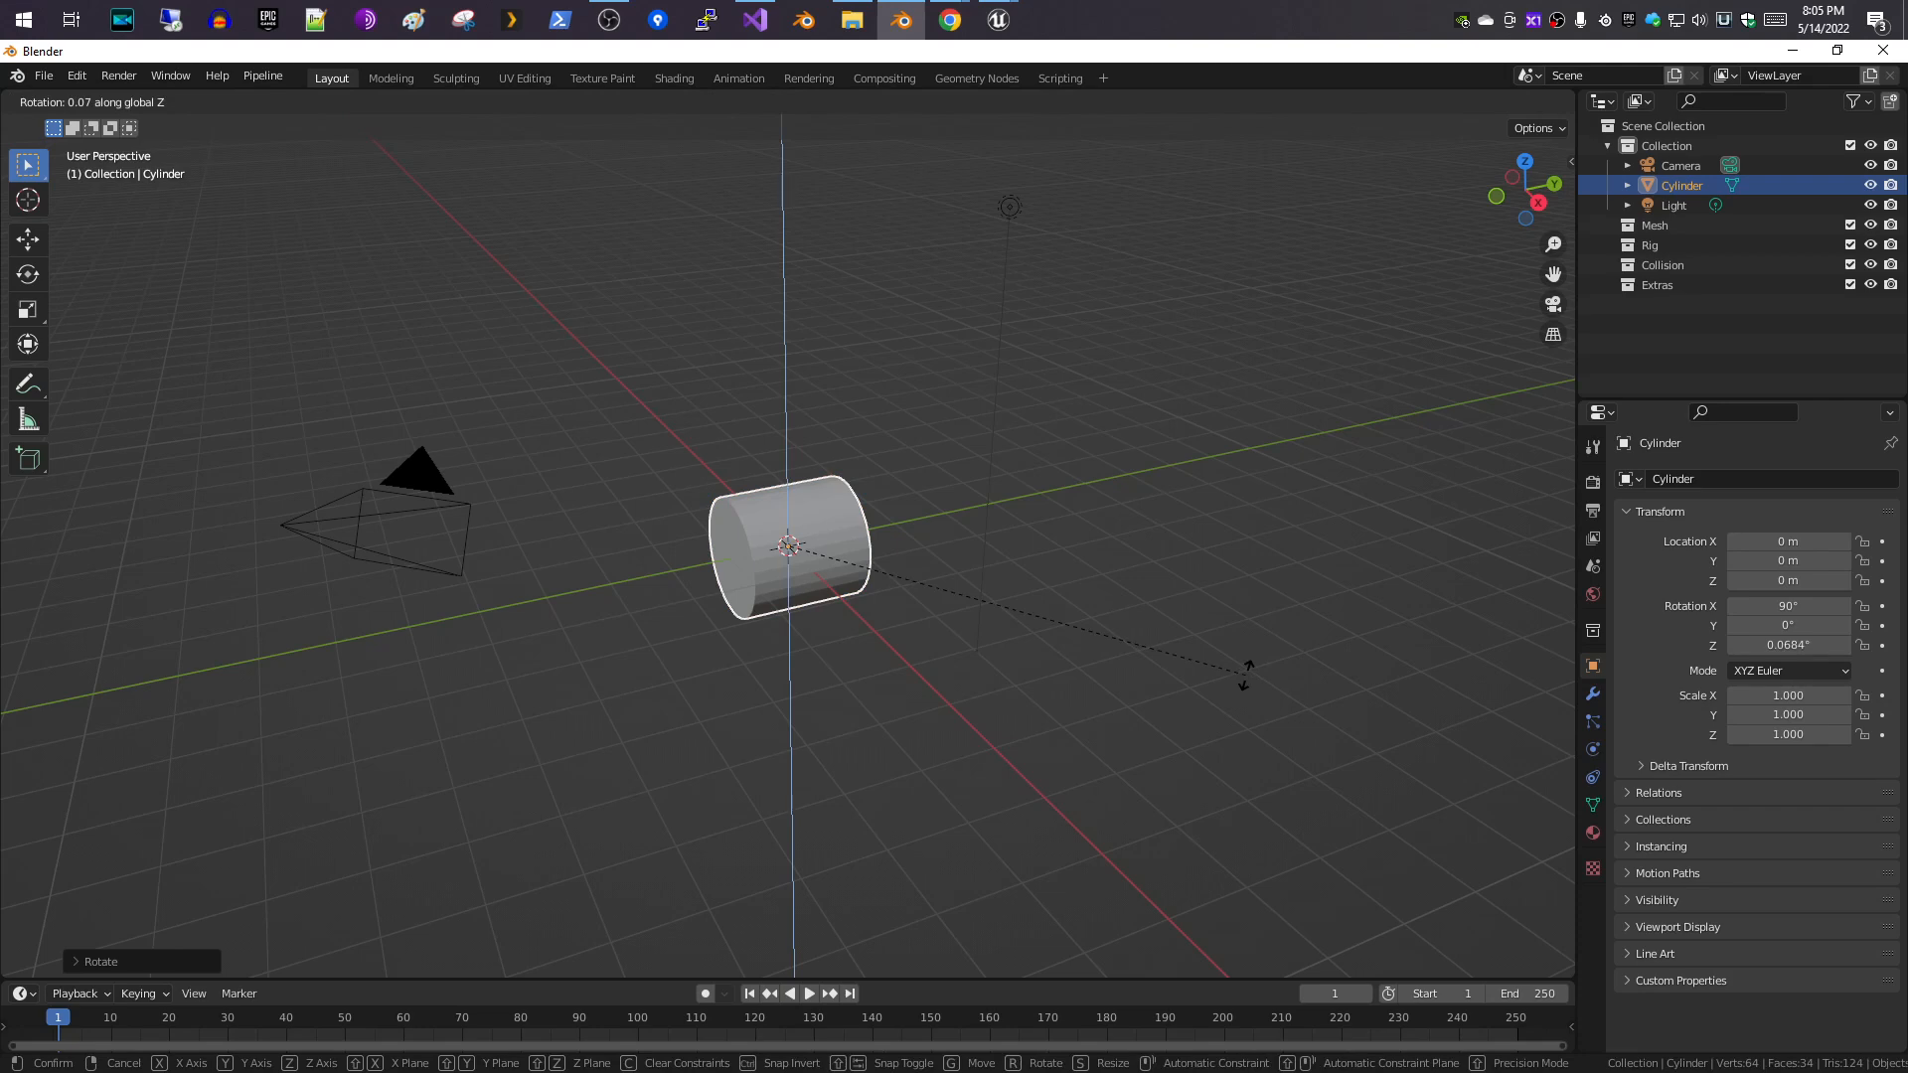
text(90)
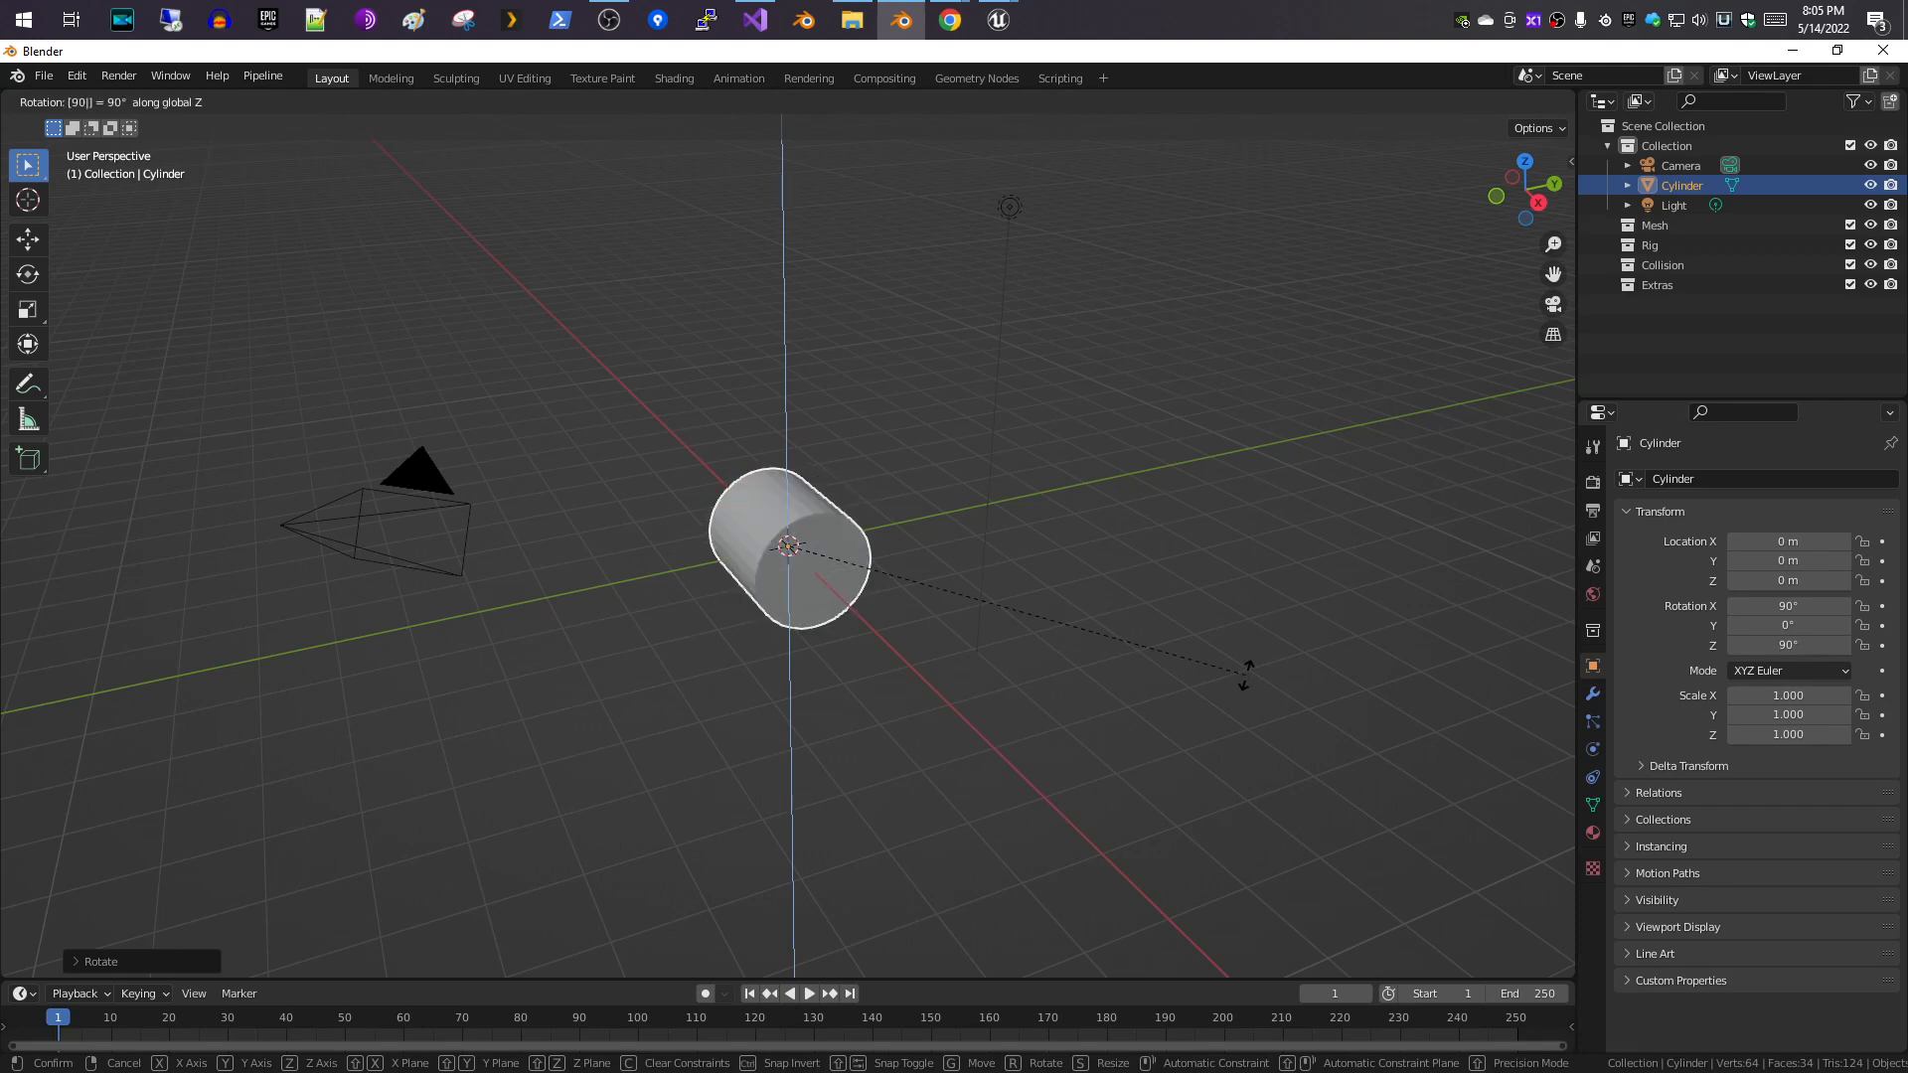
key(Return)
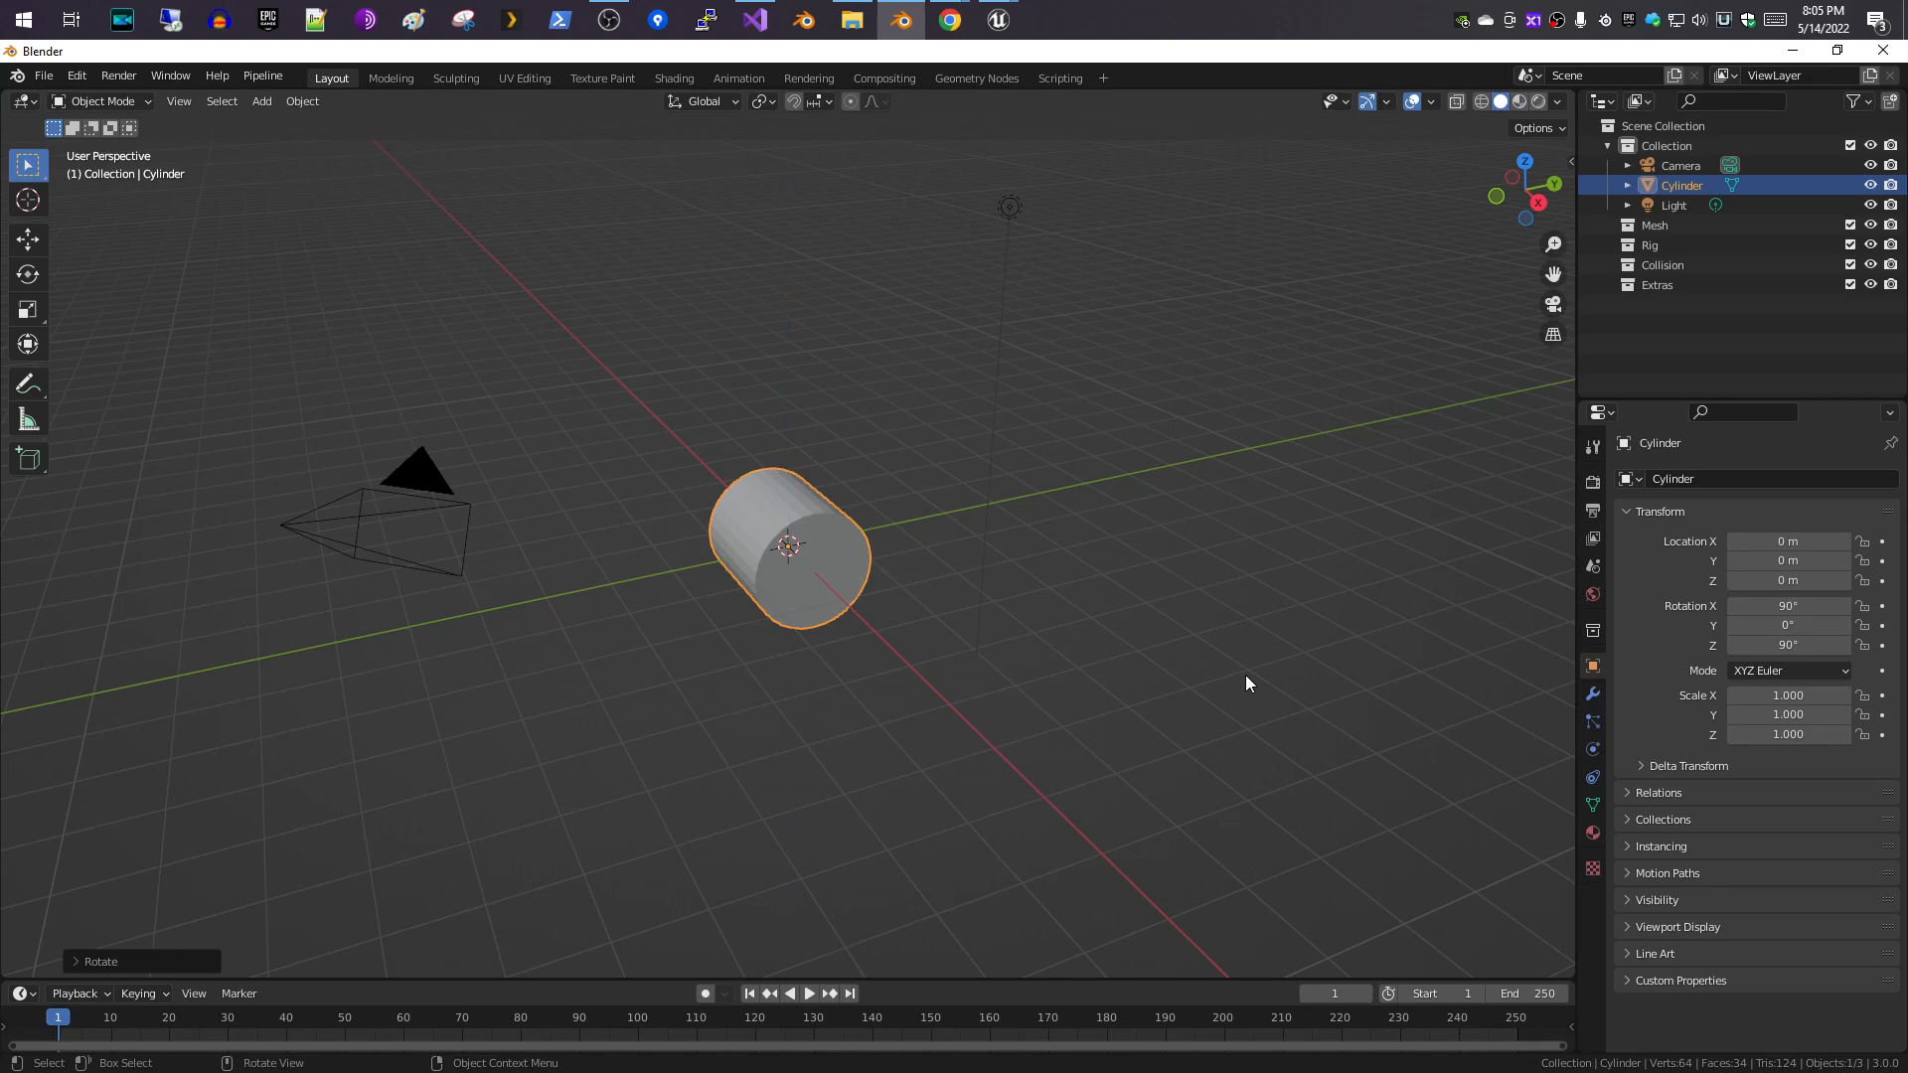
- Open the cylinder in Edit Mode in the Modeling workspace with its side facing the view
middle_drag(997, 679, 677, 586)
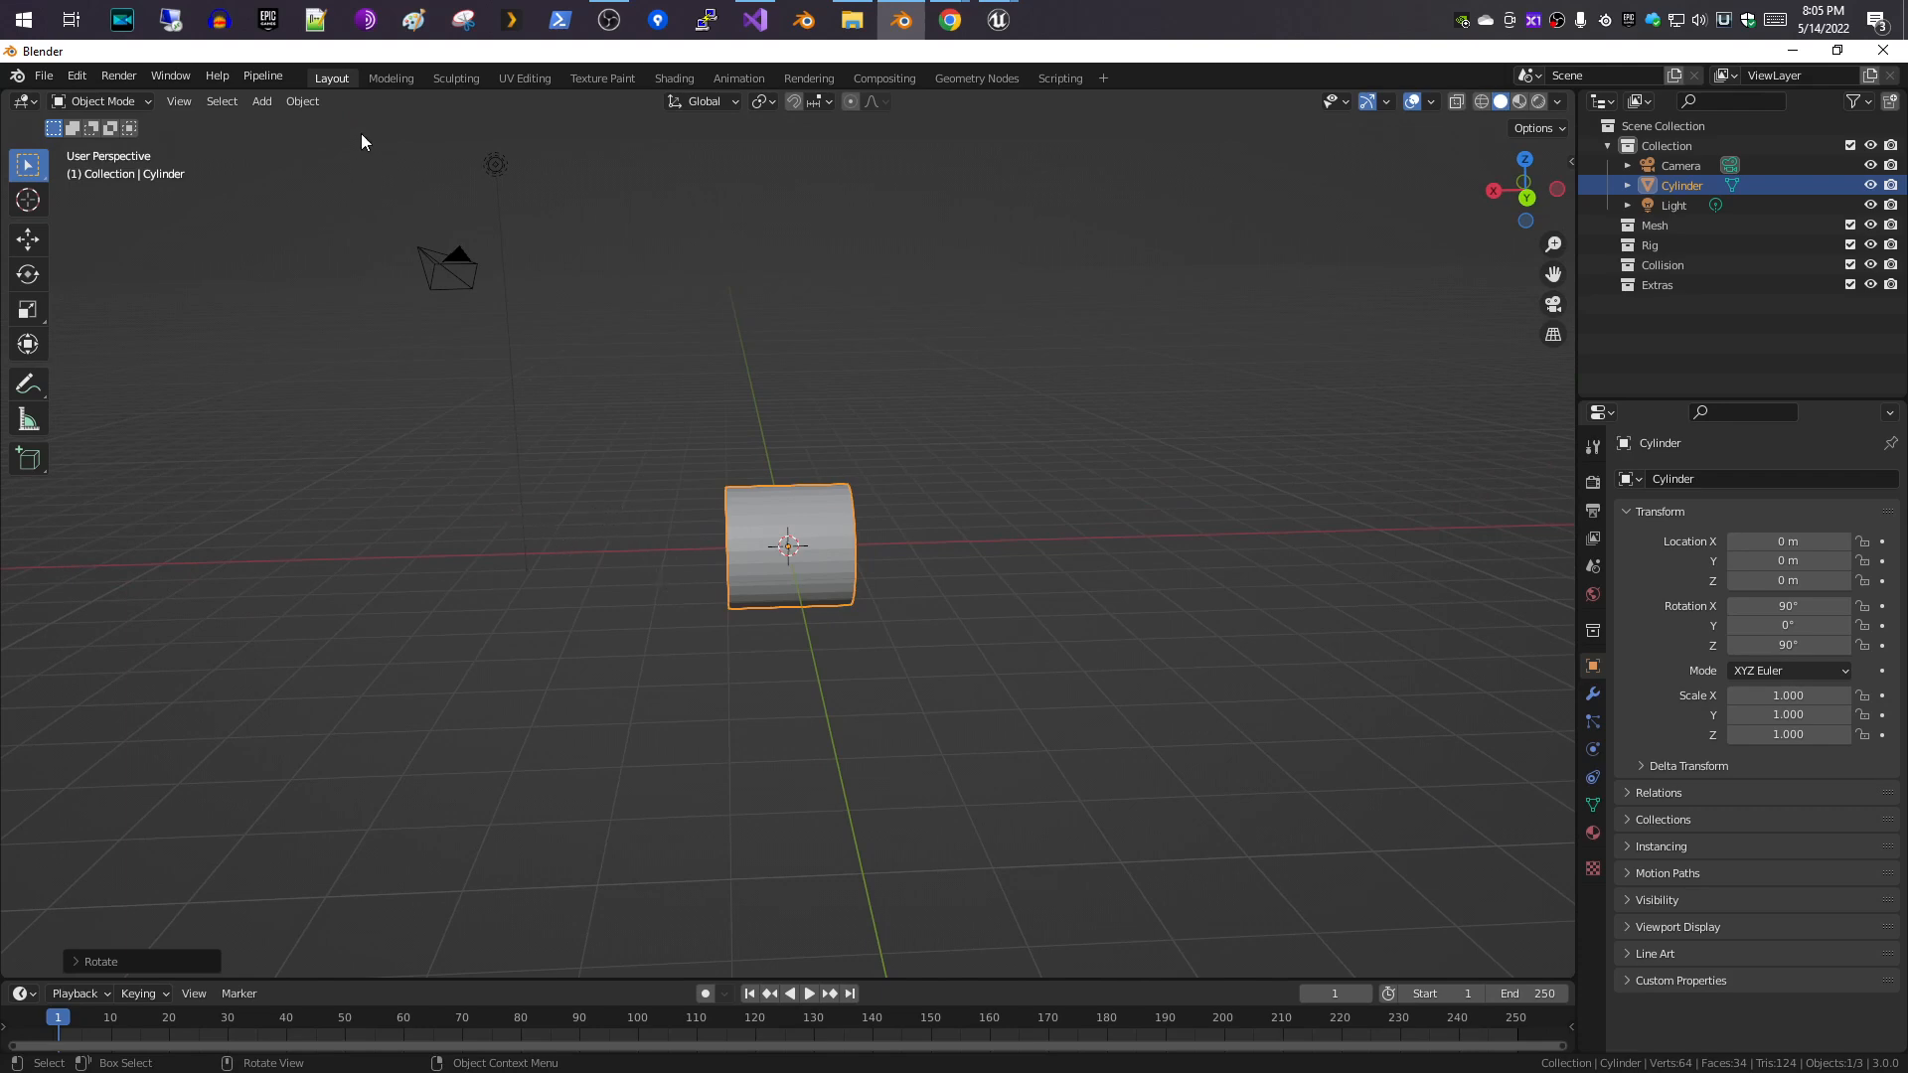
click(392, 81)
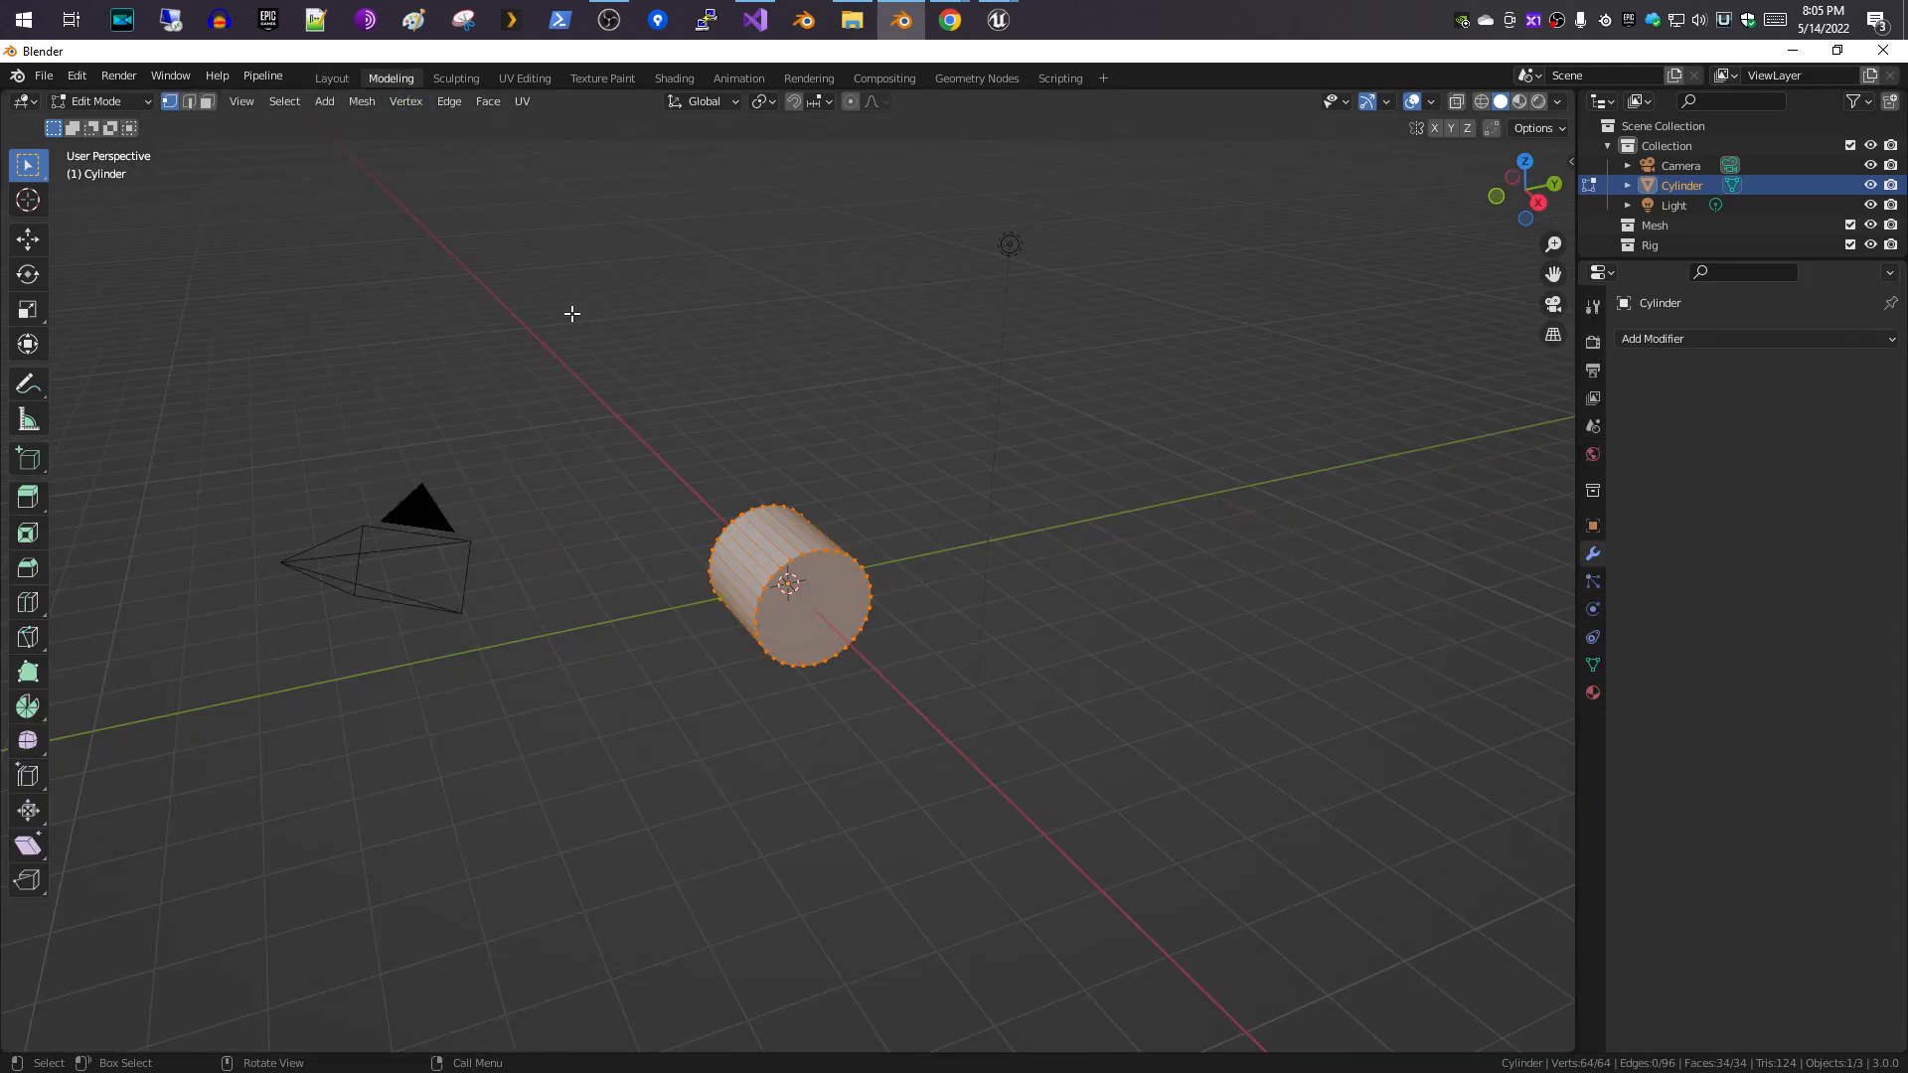
middle_drag(805, 330, 503, 265)
scroll(766, 397, up, 3)
scroll(1013, 365, up, 3)
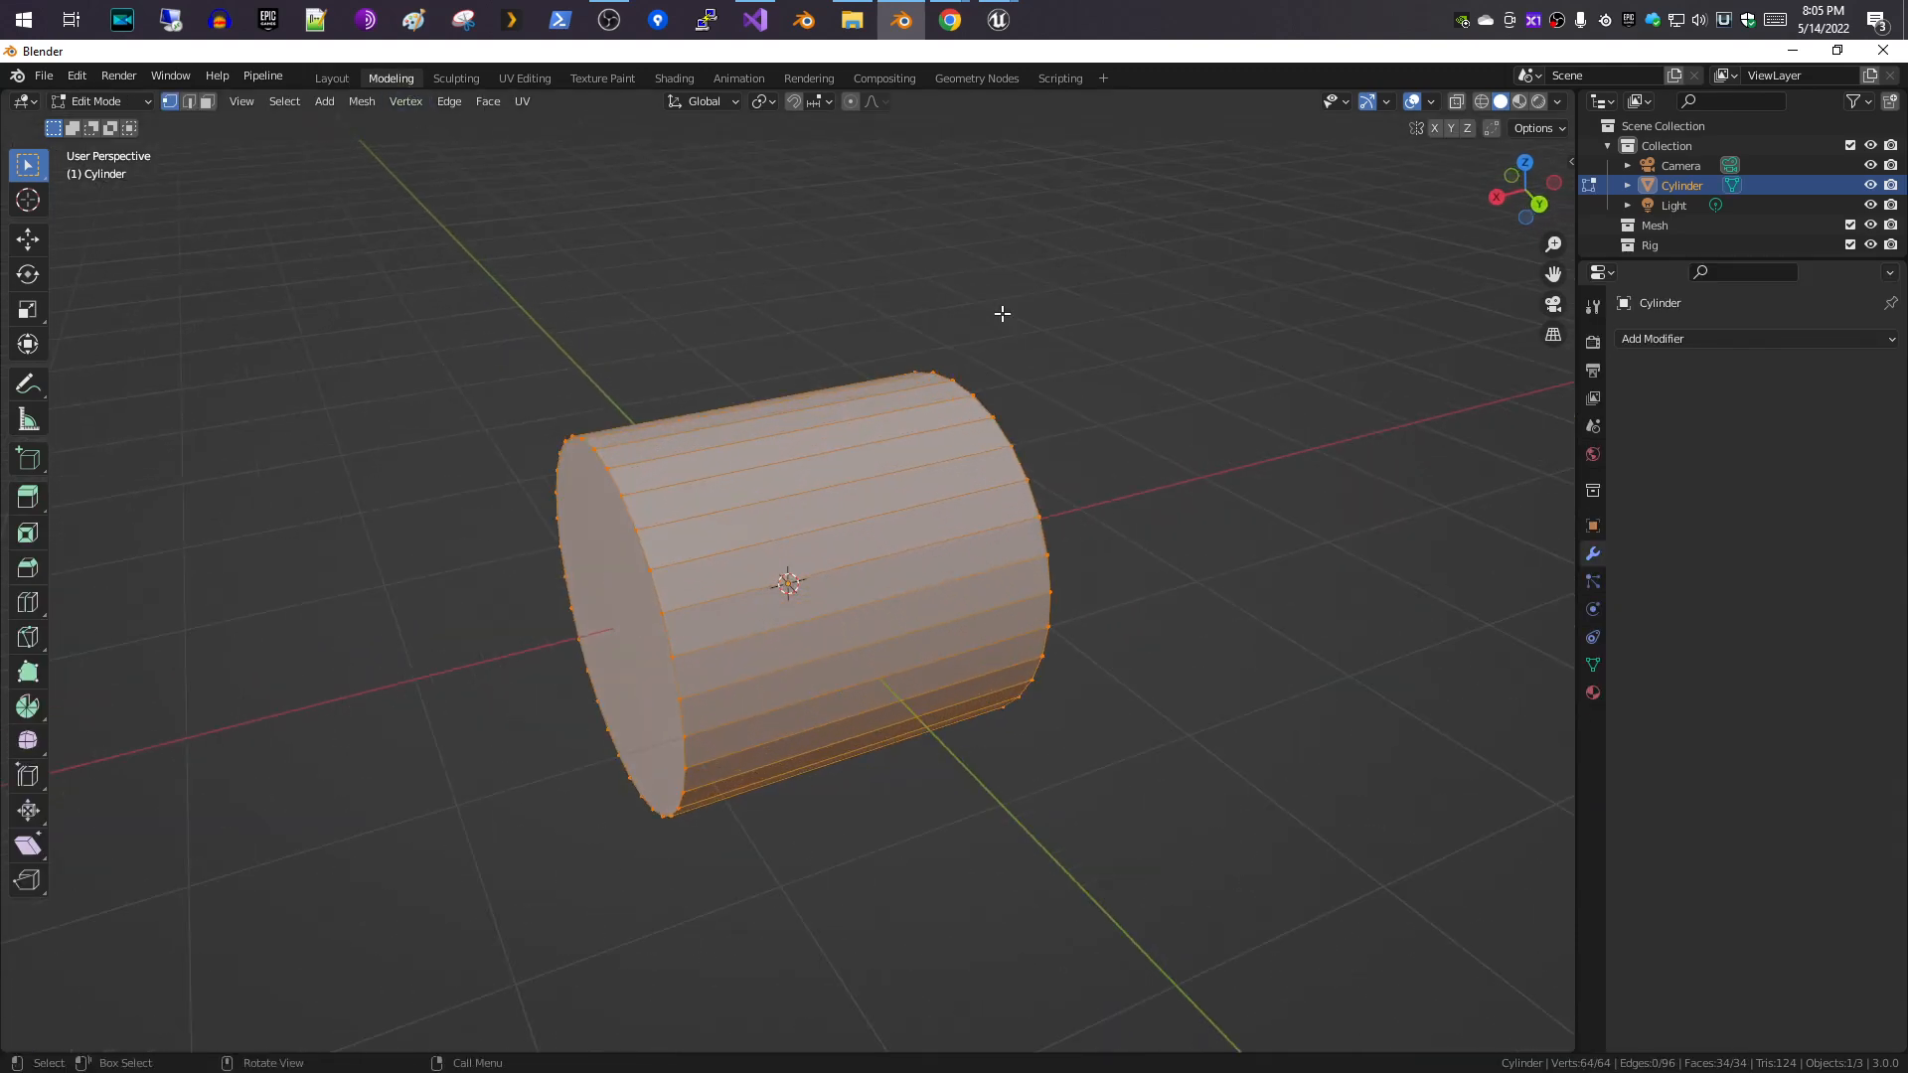
scroll(1070, 289, down, 1)
middle_drag(987, 169, 941, 191)
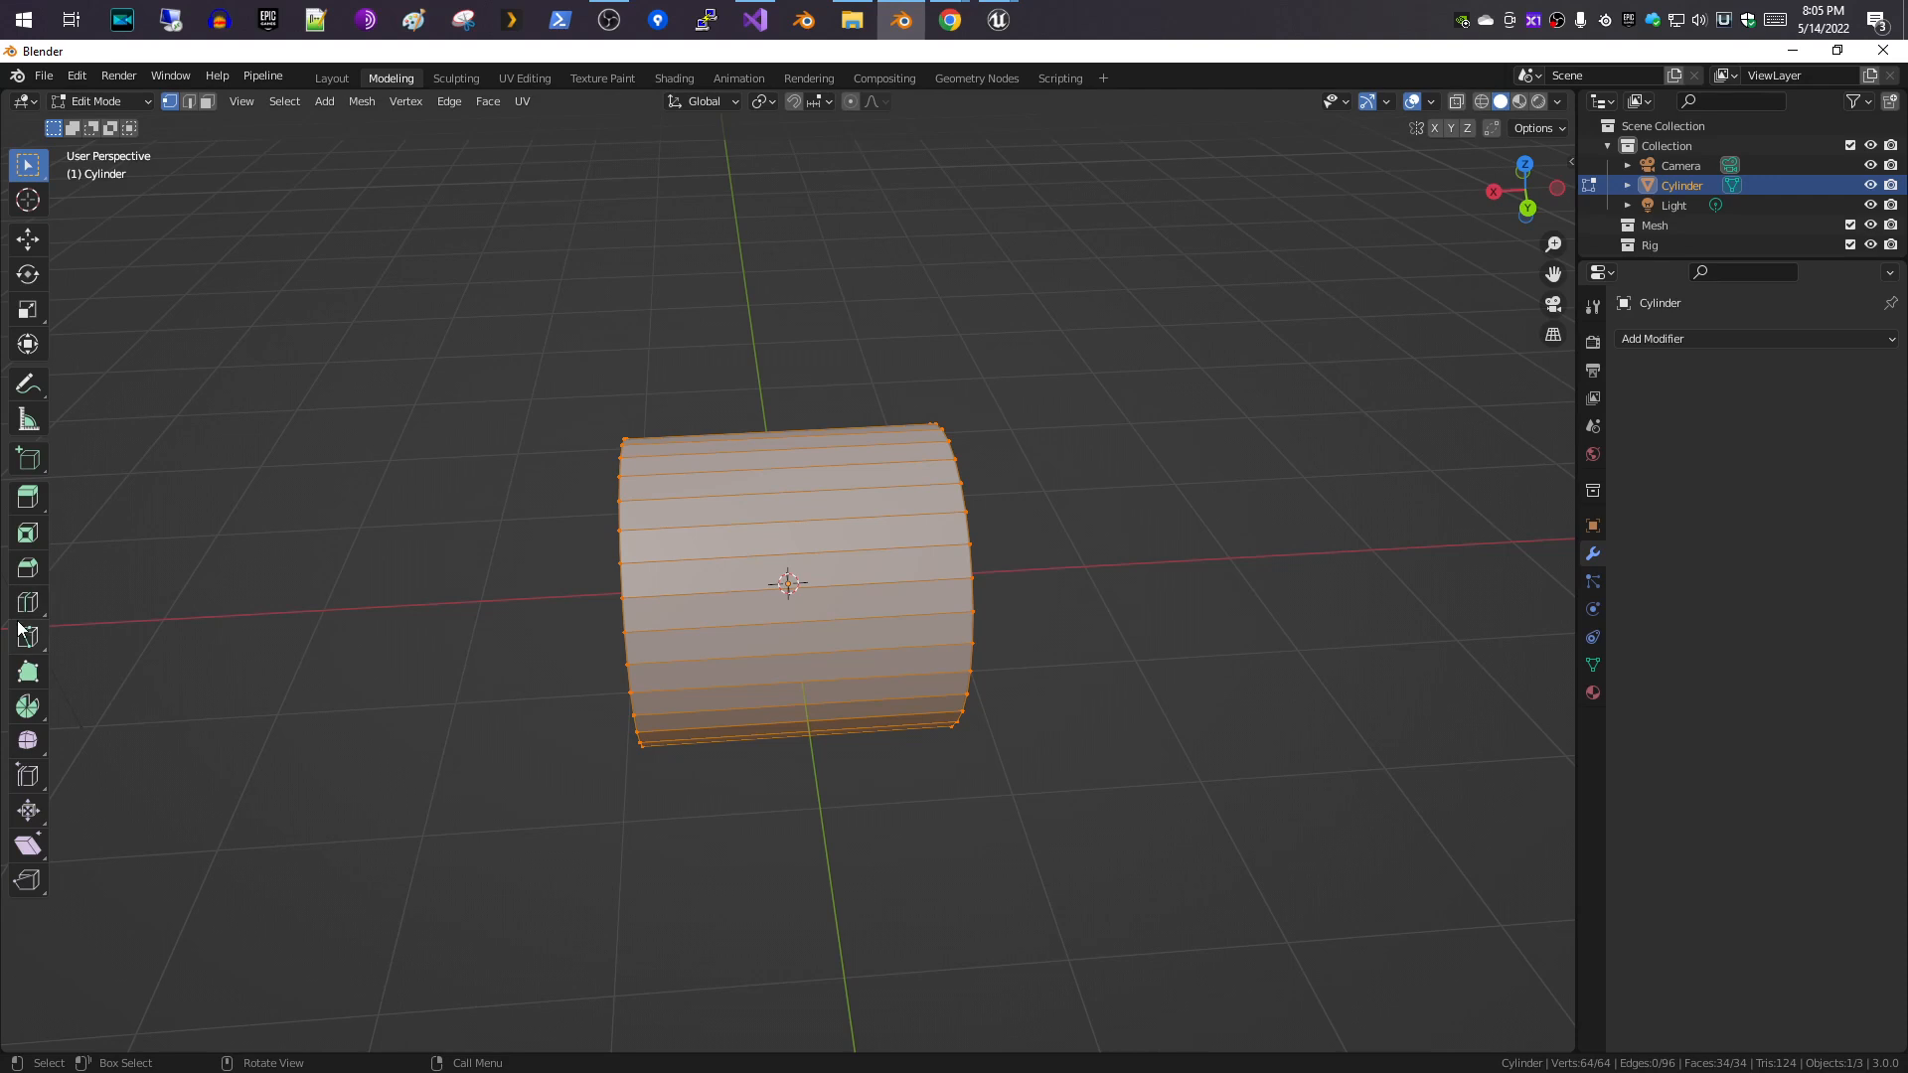
- Loop-cut the cylinder around its circumference with the number of cuts set to 6
drag(24, 616, 76, 616)
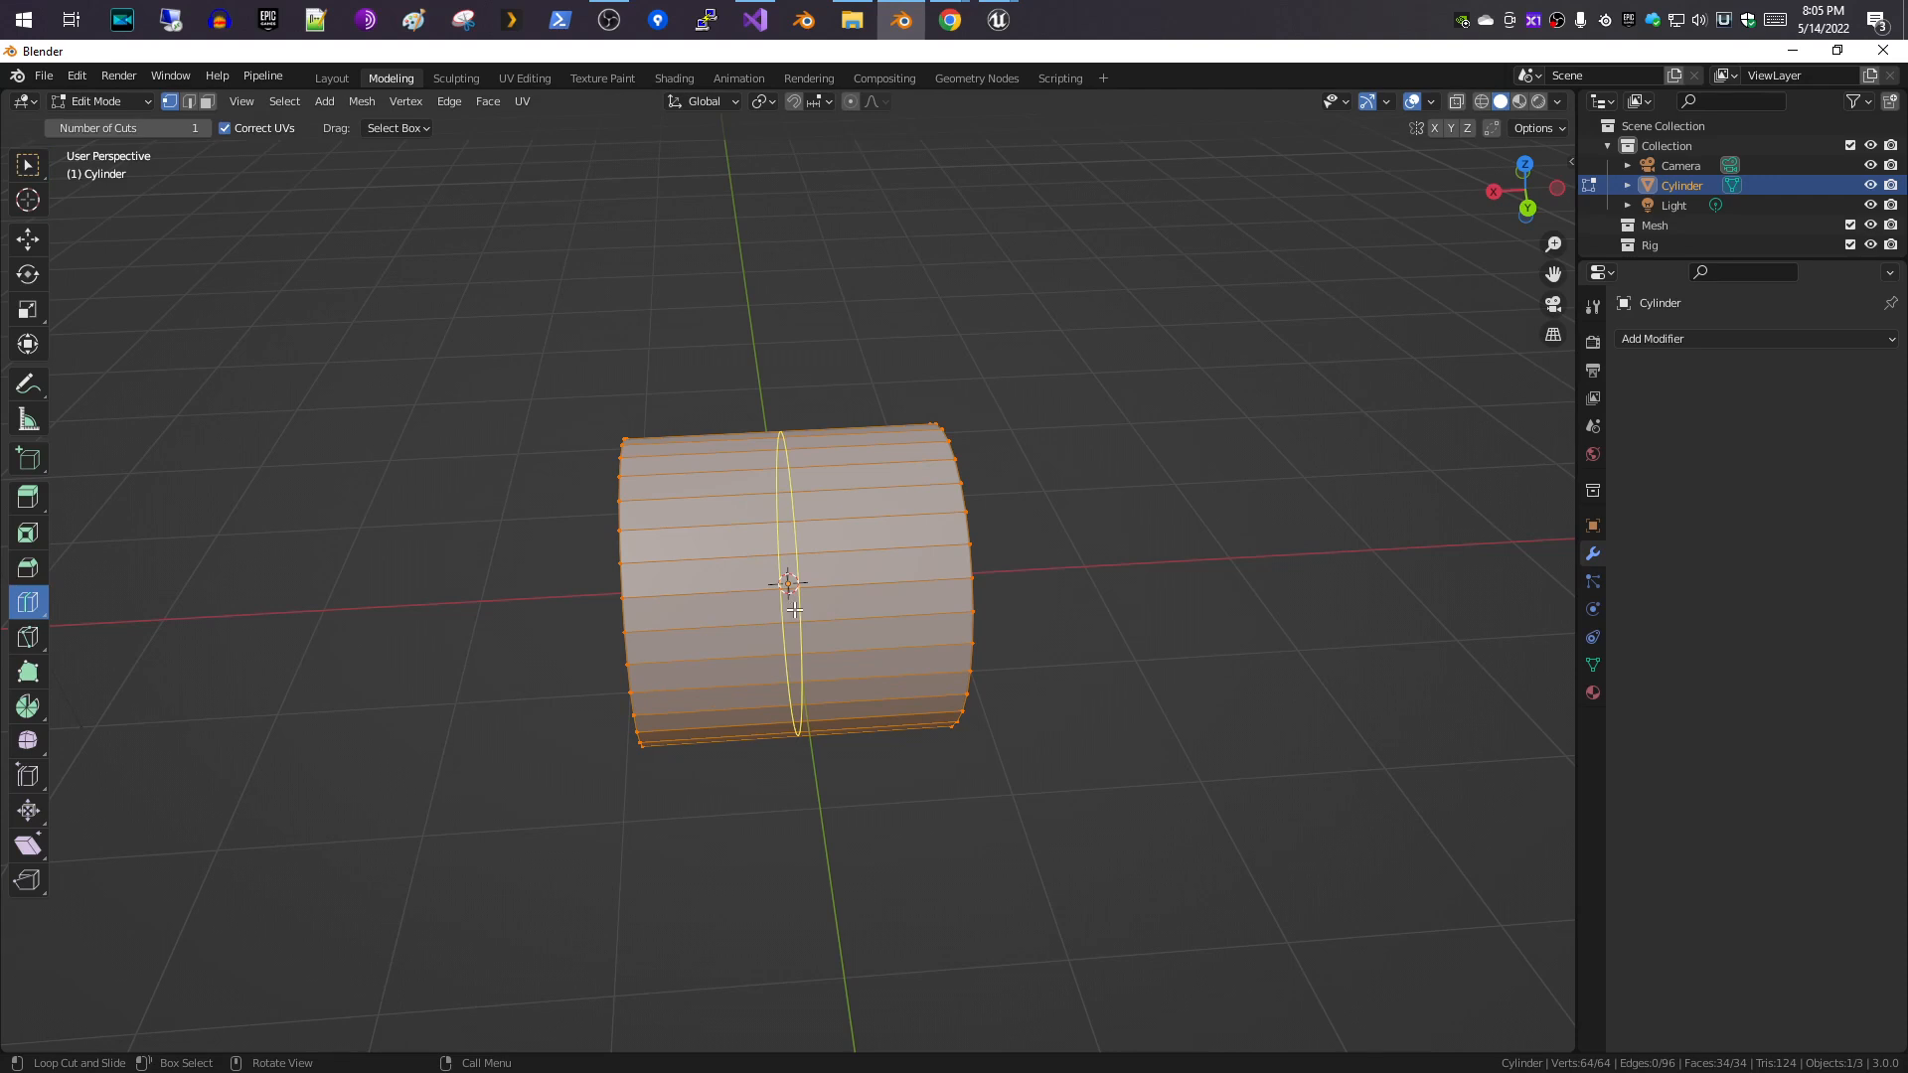
click(795, 609)
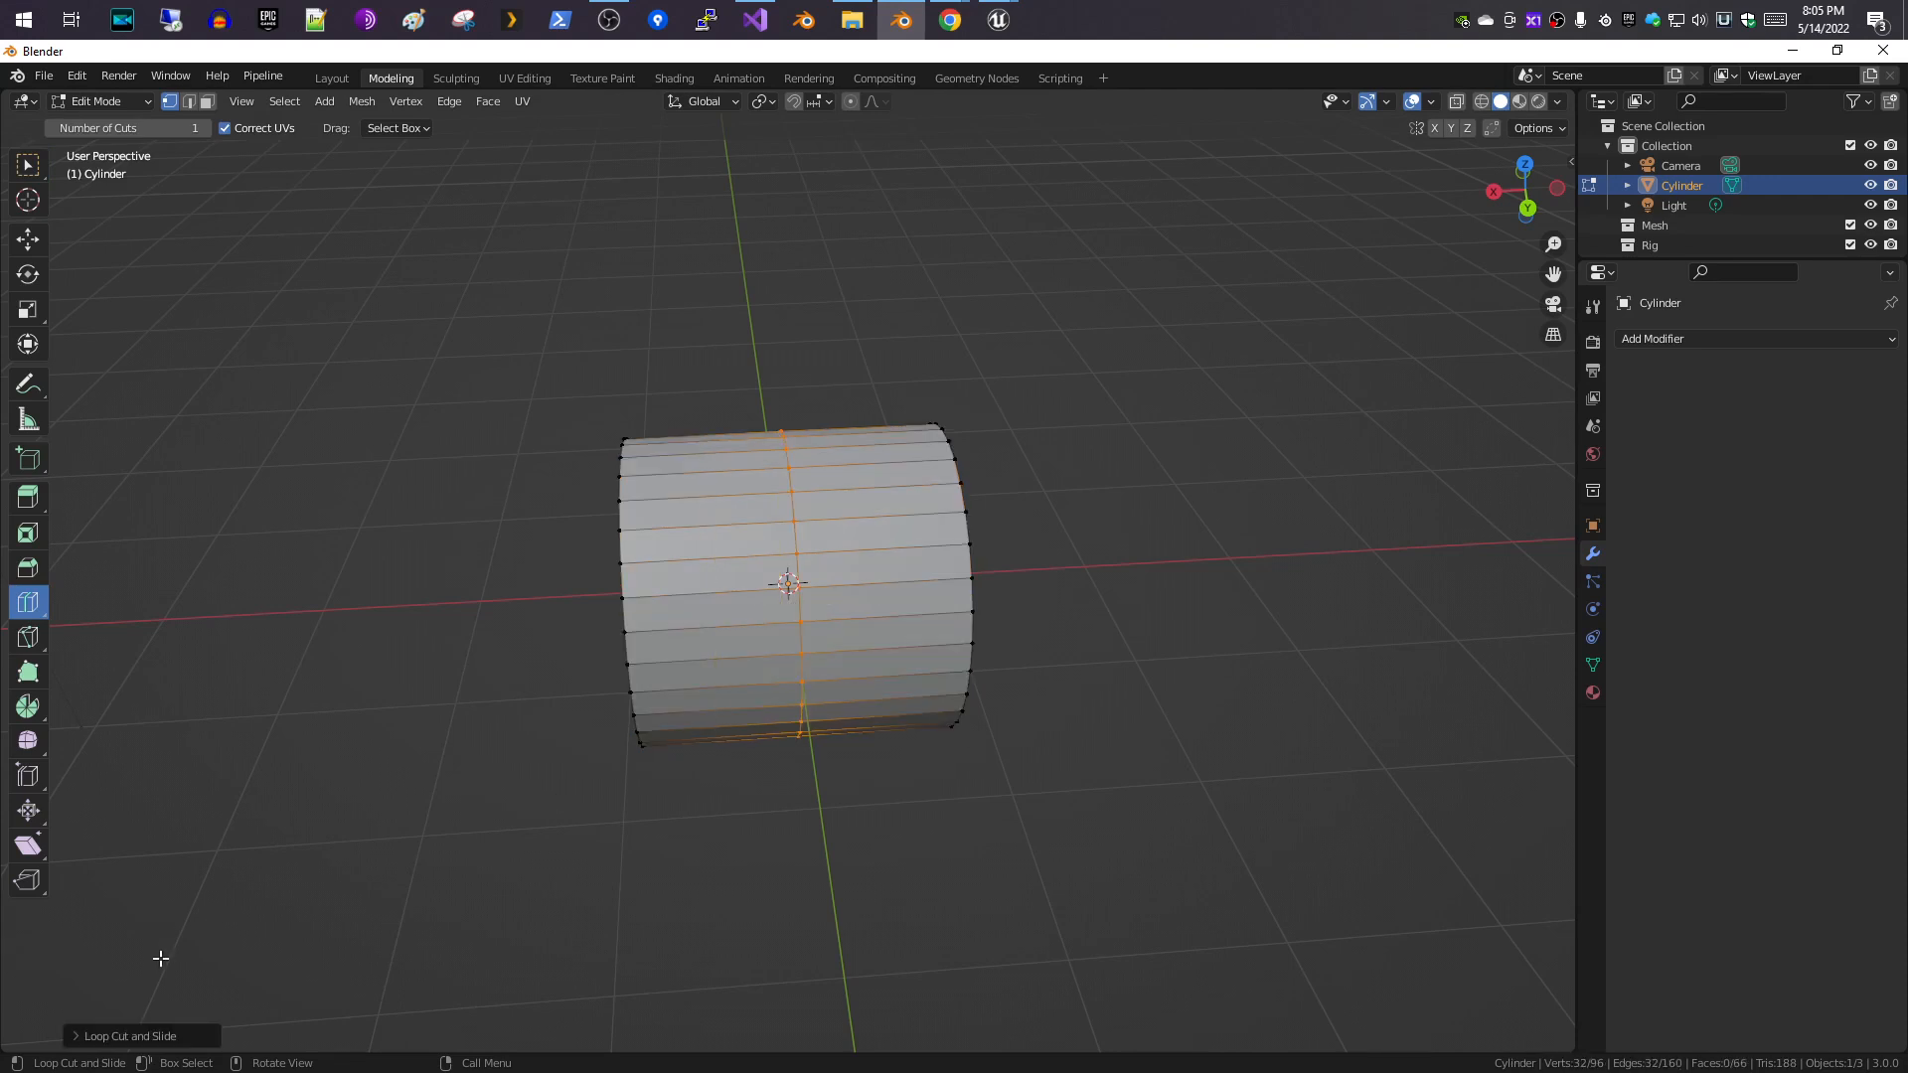
click(143, 1035)
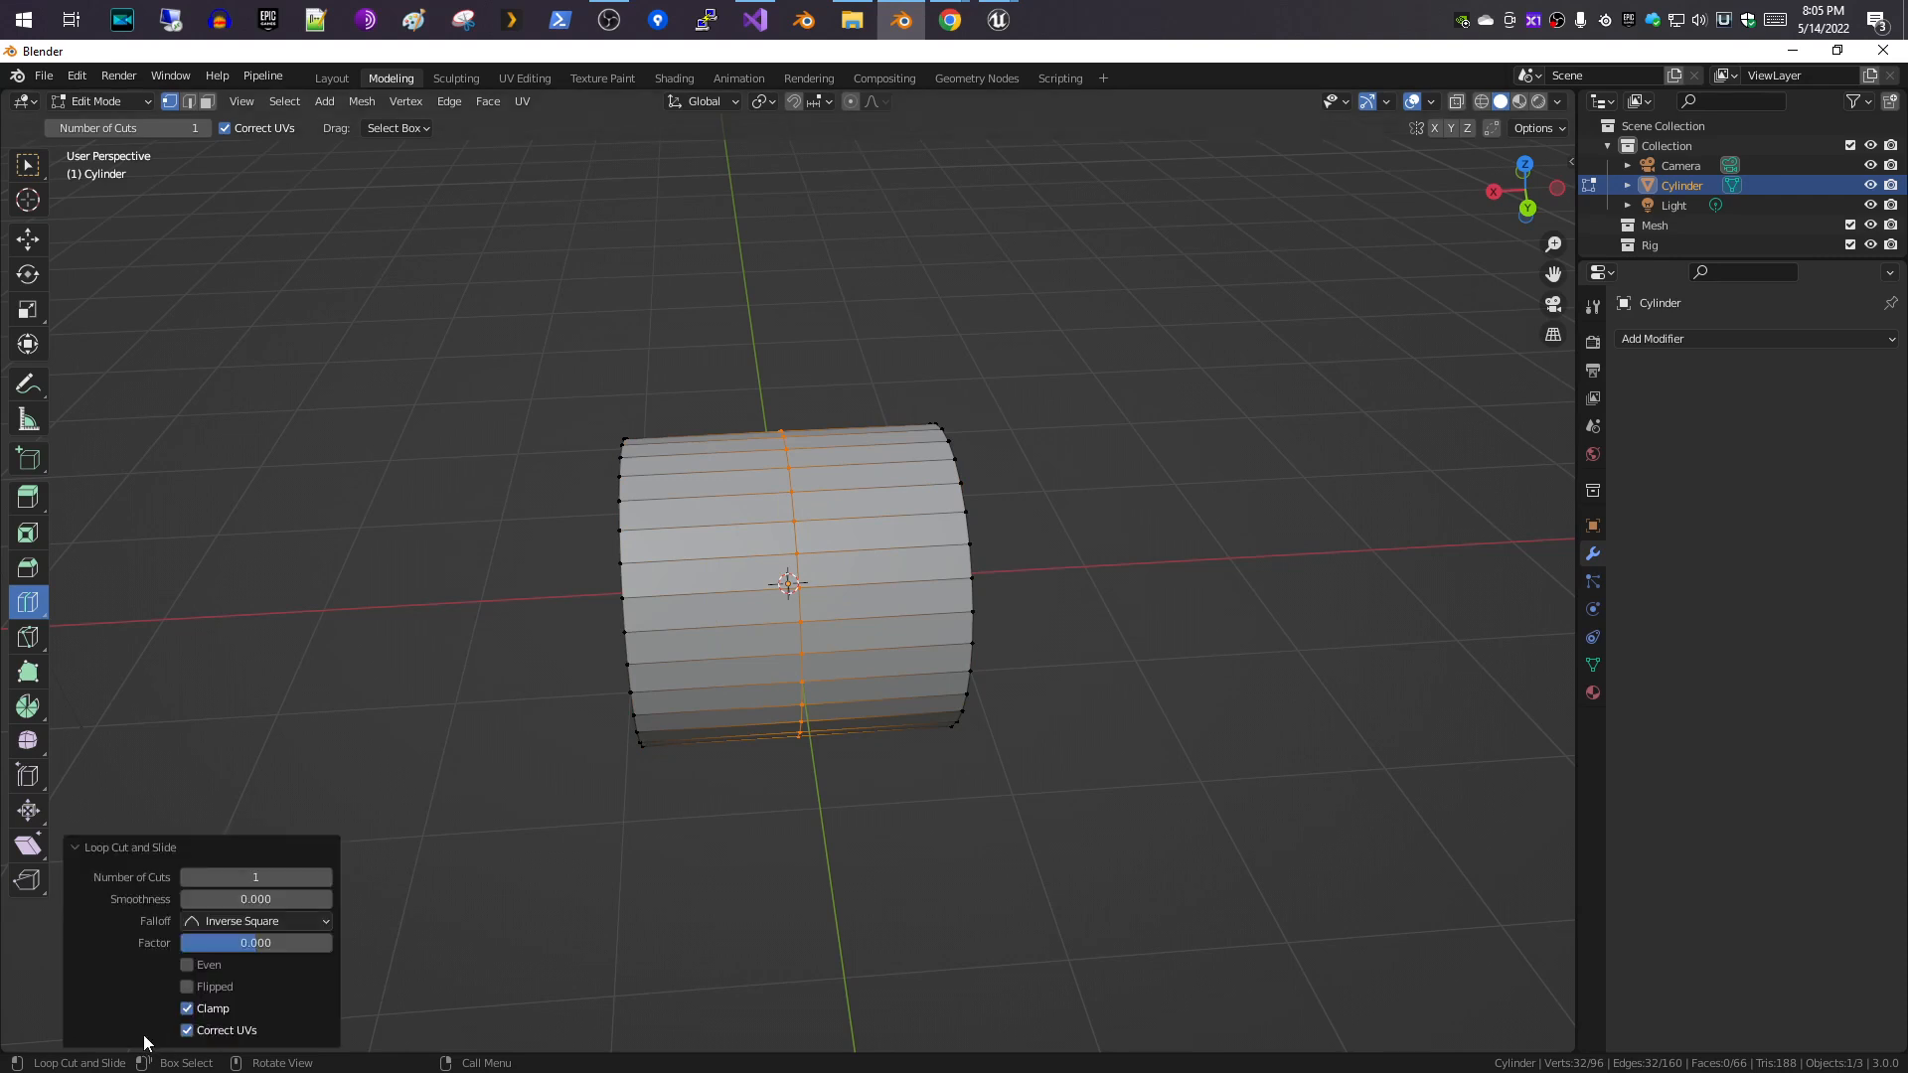
click(324, 878)
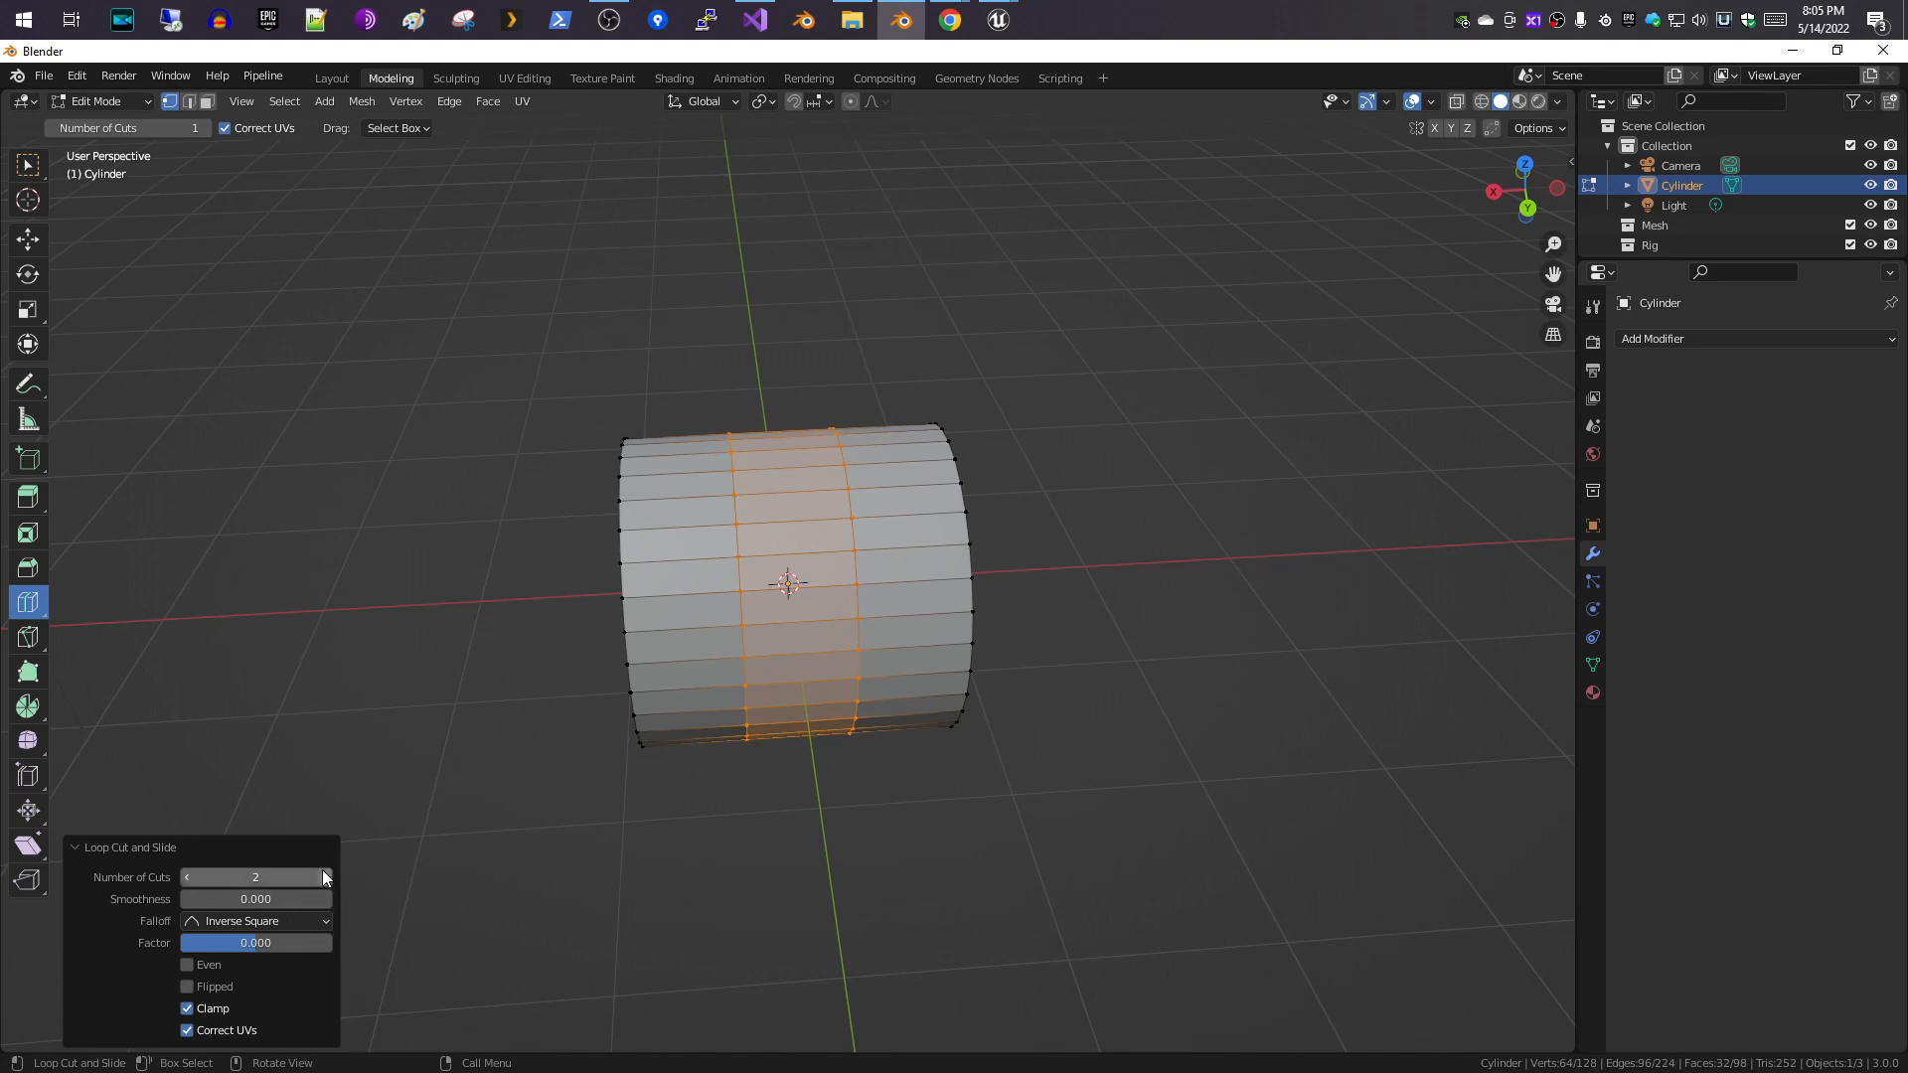
click(326, 877)
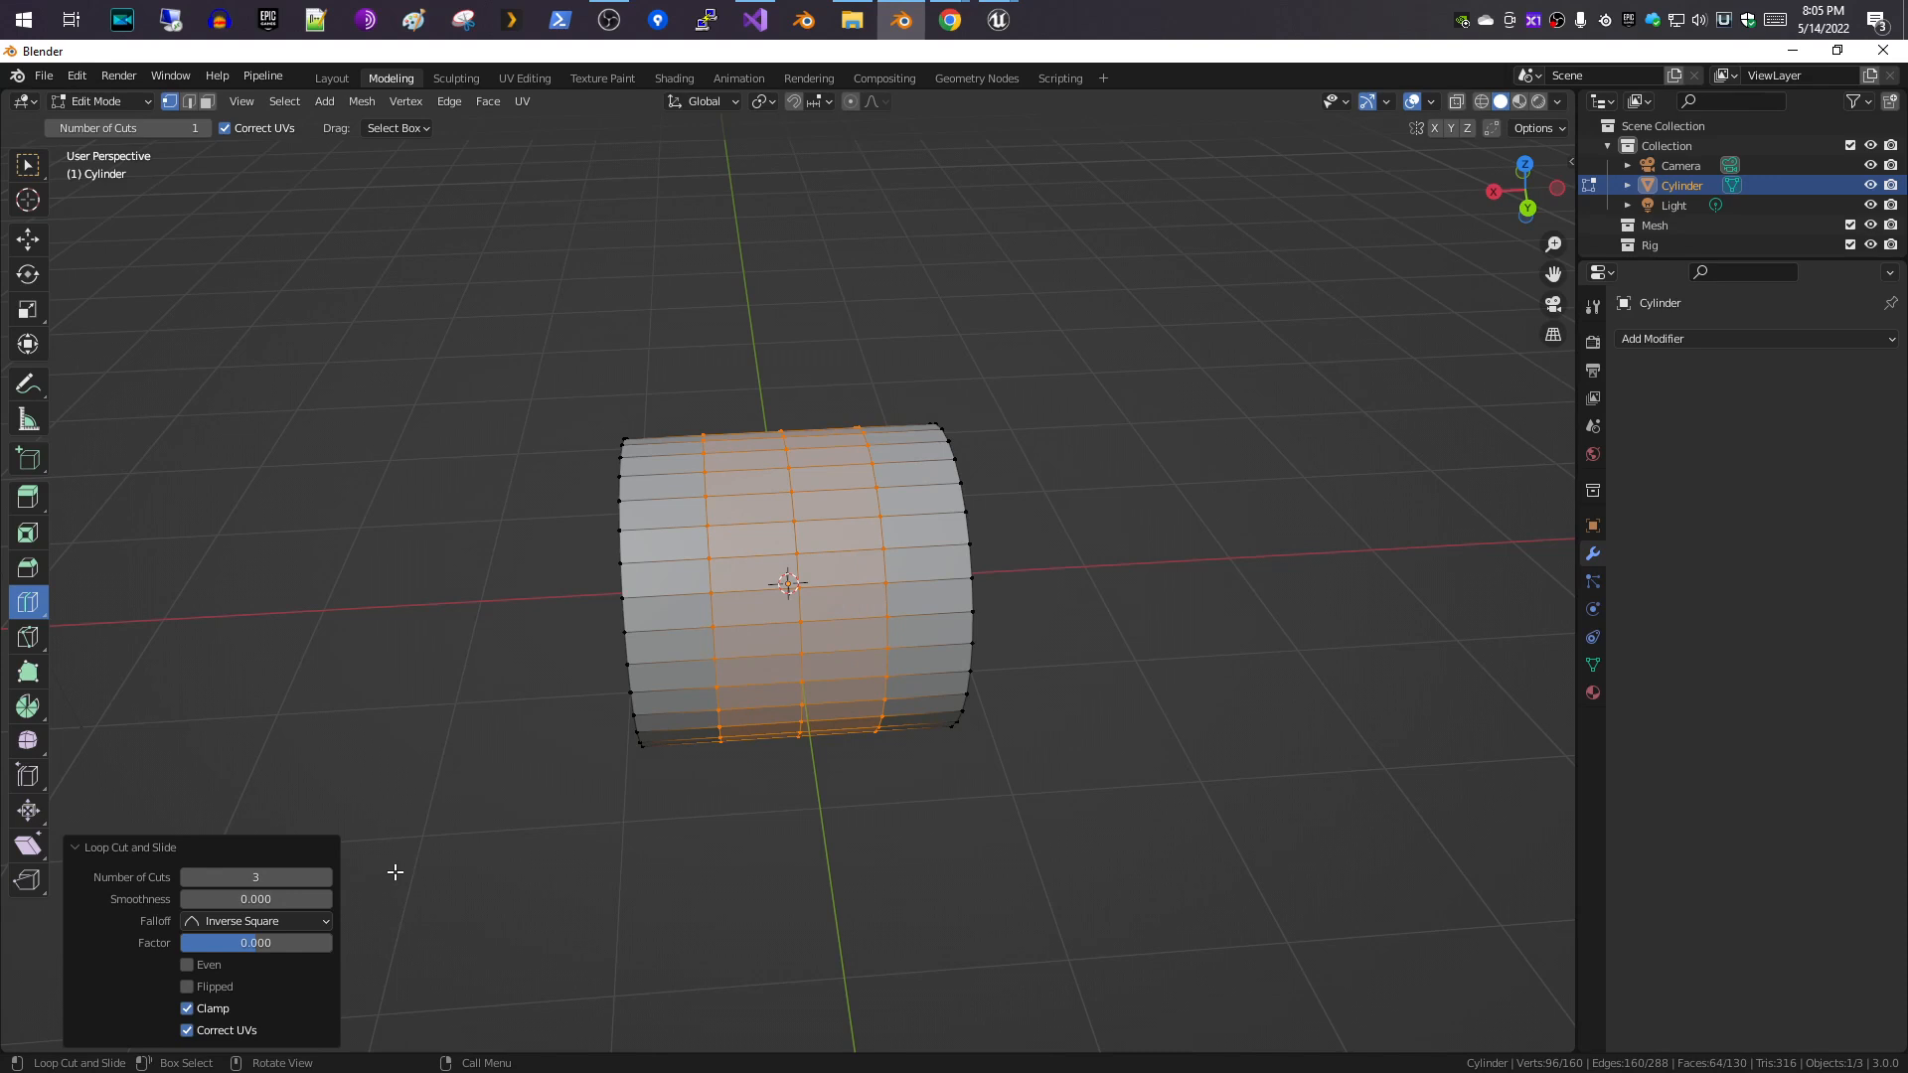
click(326, 876)
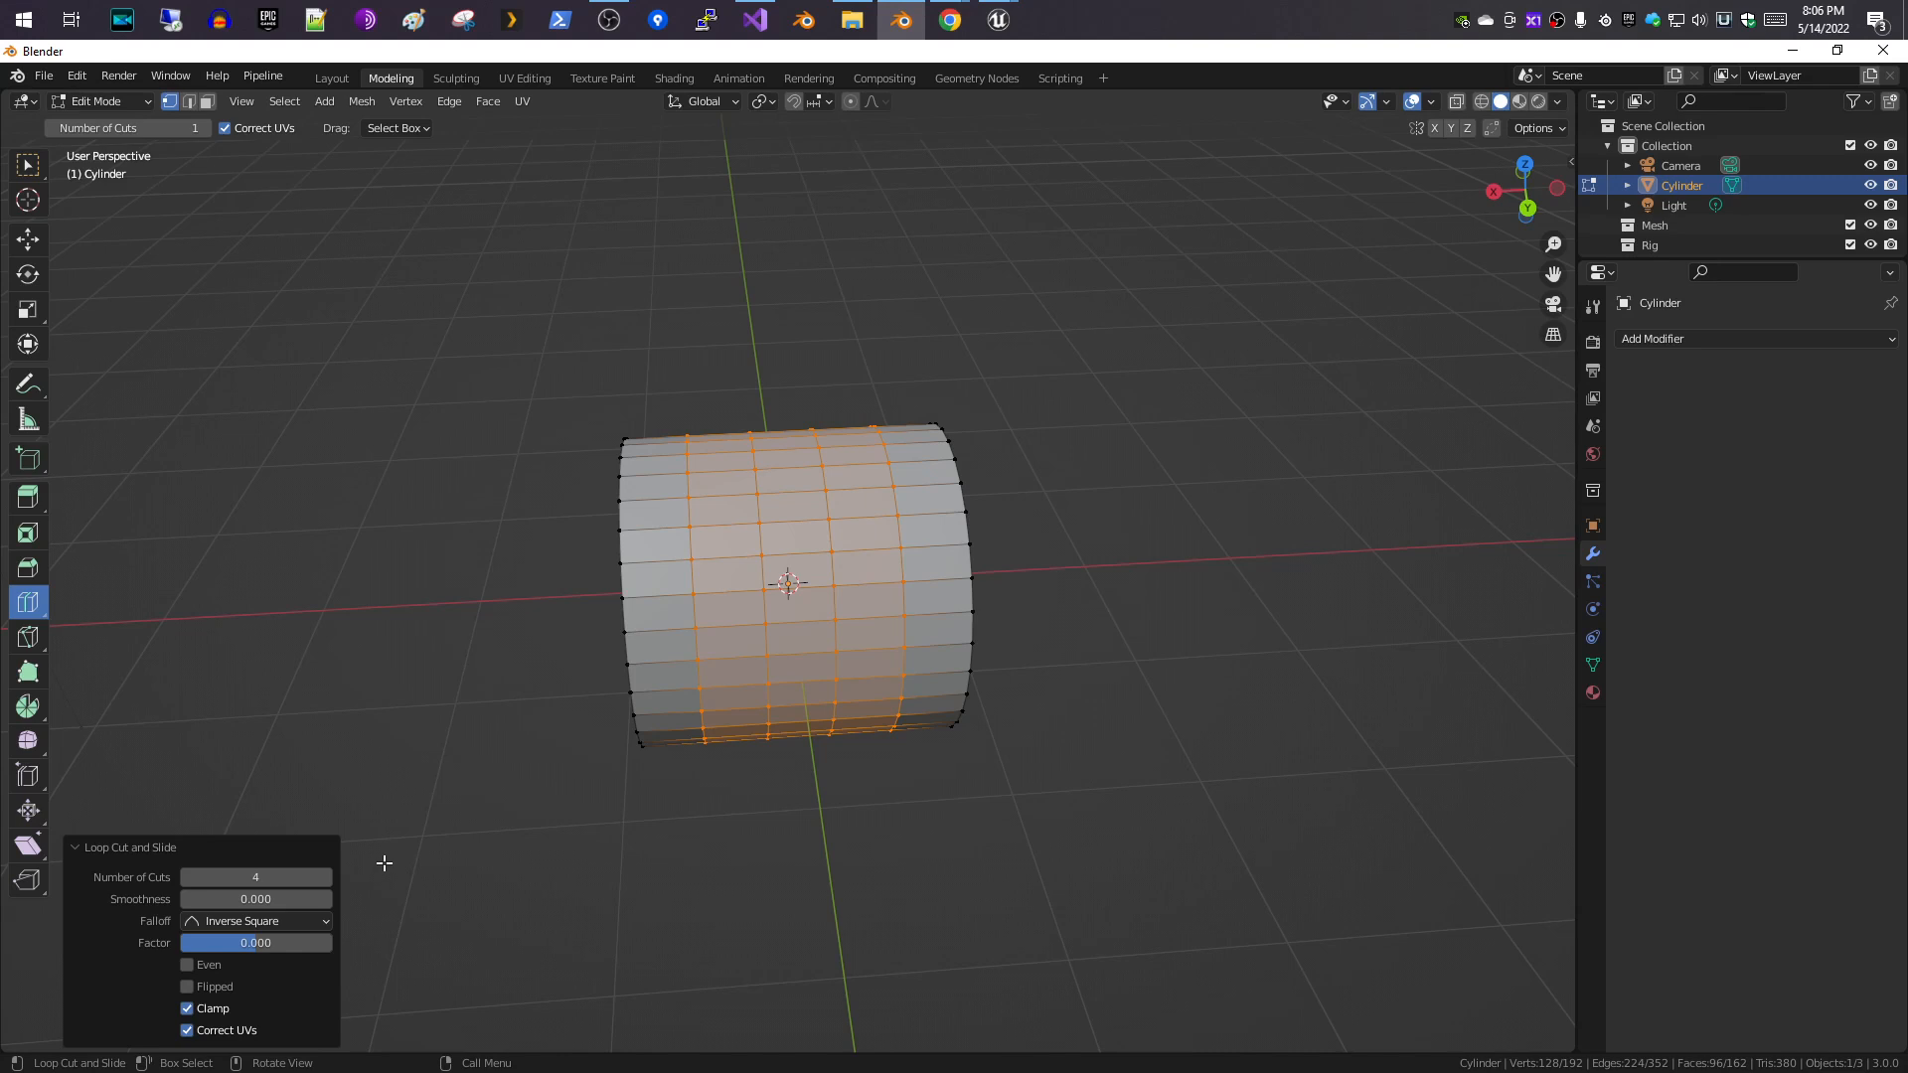
click(328, 878)
click(328, 878)
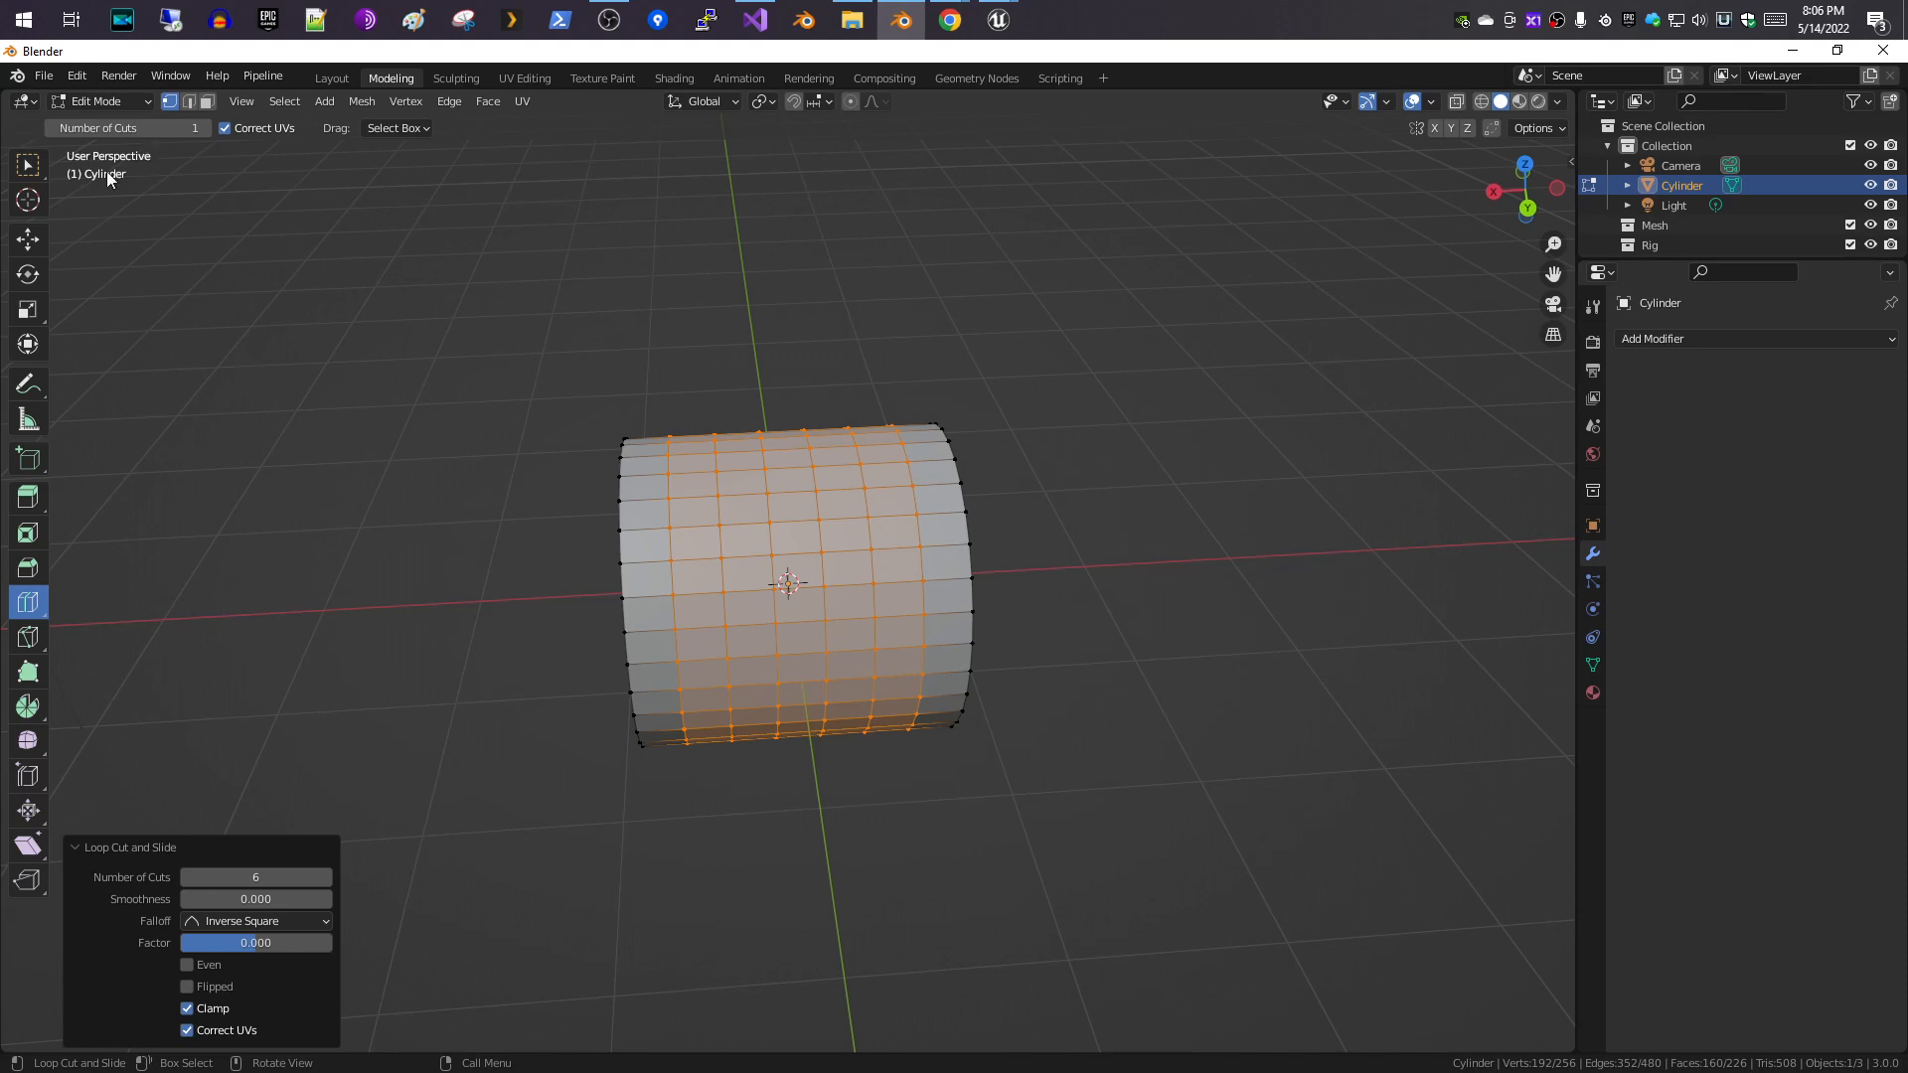
- In front X-ray view, select the middle three bands of faces all around, scale them to about 0.852, and turn X-ray off
mouse_move(28, 165)
mouse_down()
mouse_move(105, 224)
mouse_move(135, 211)
mouse_up()
click(511, 565)
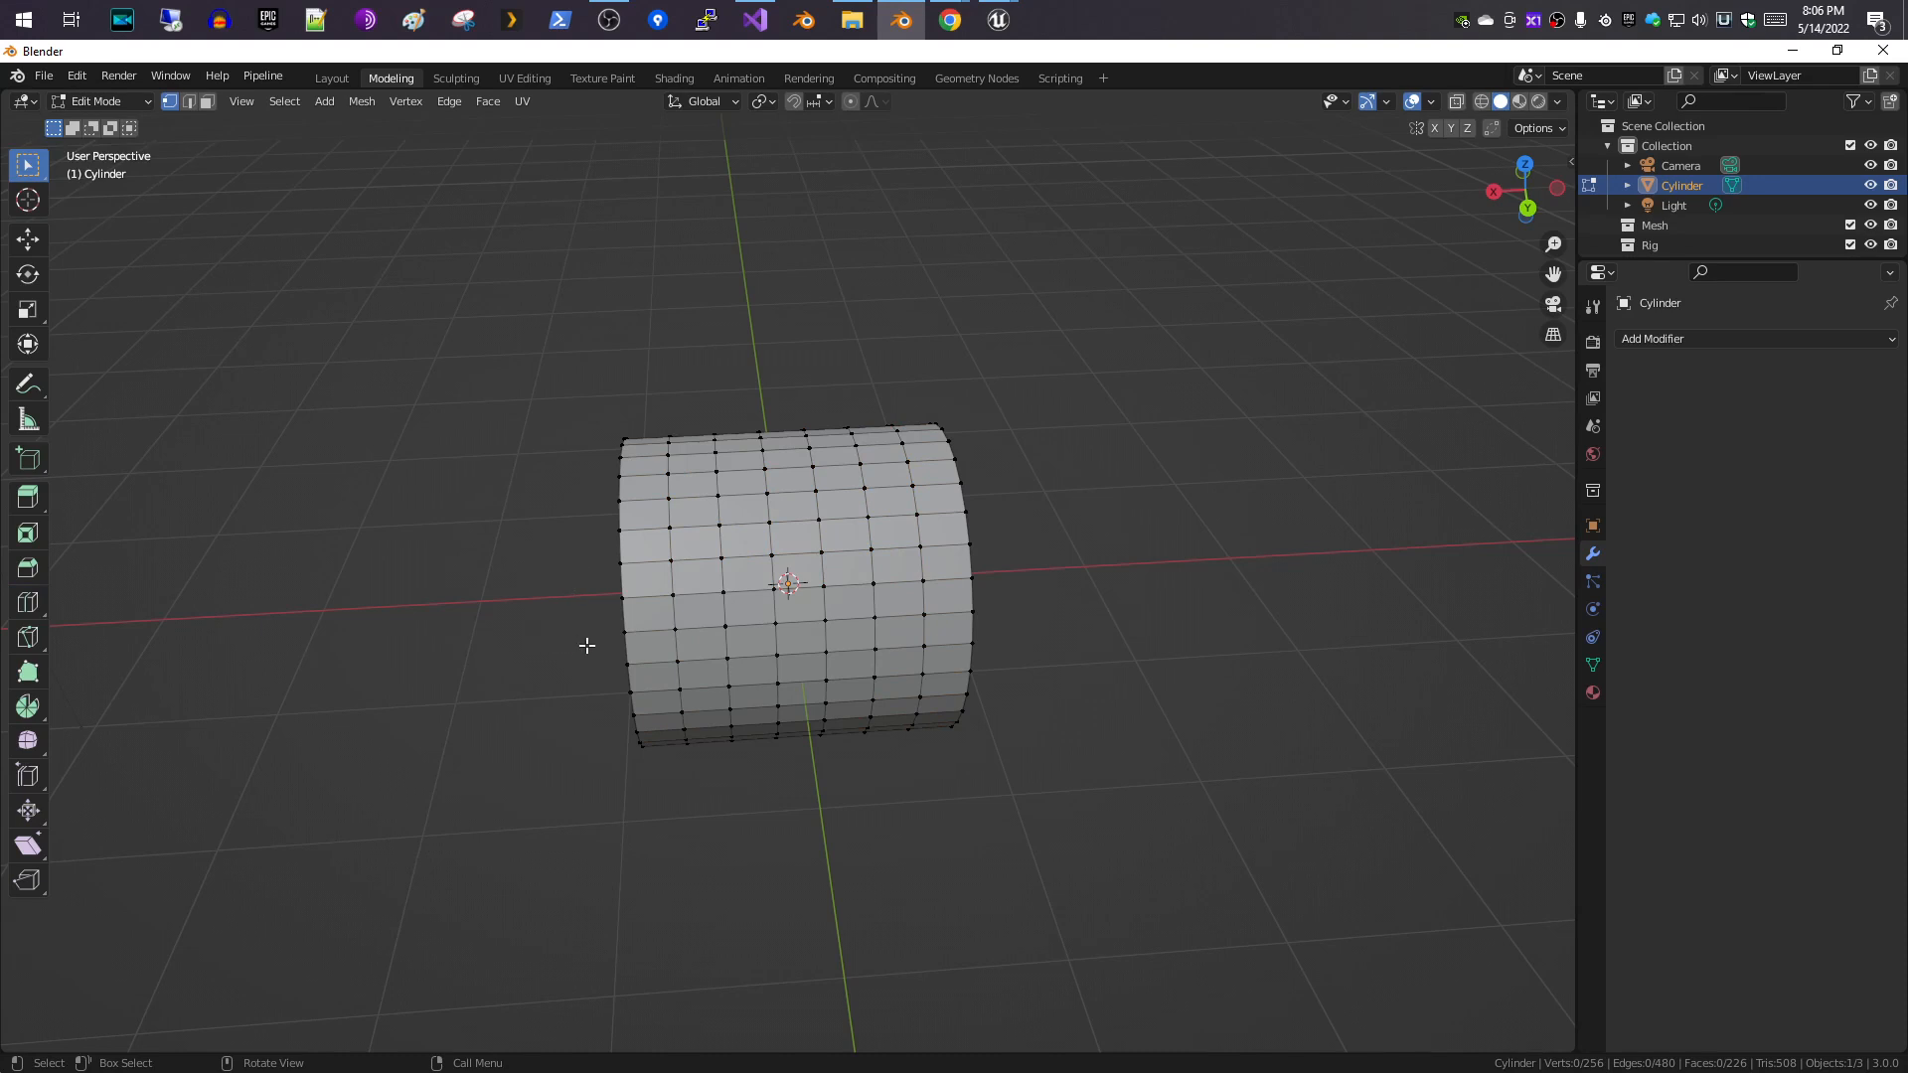
key(KP_1)
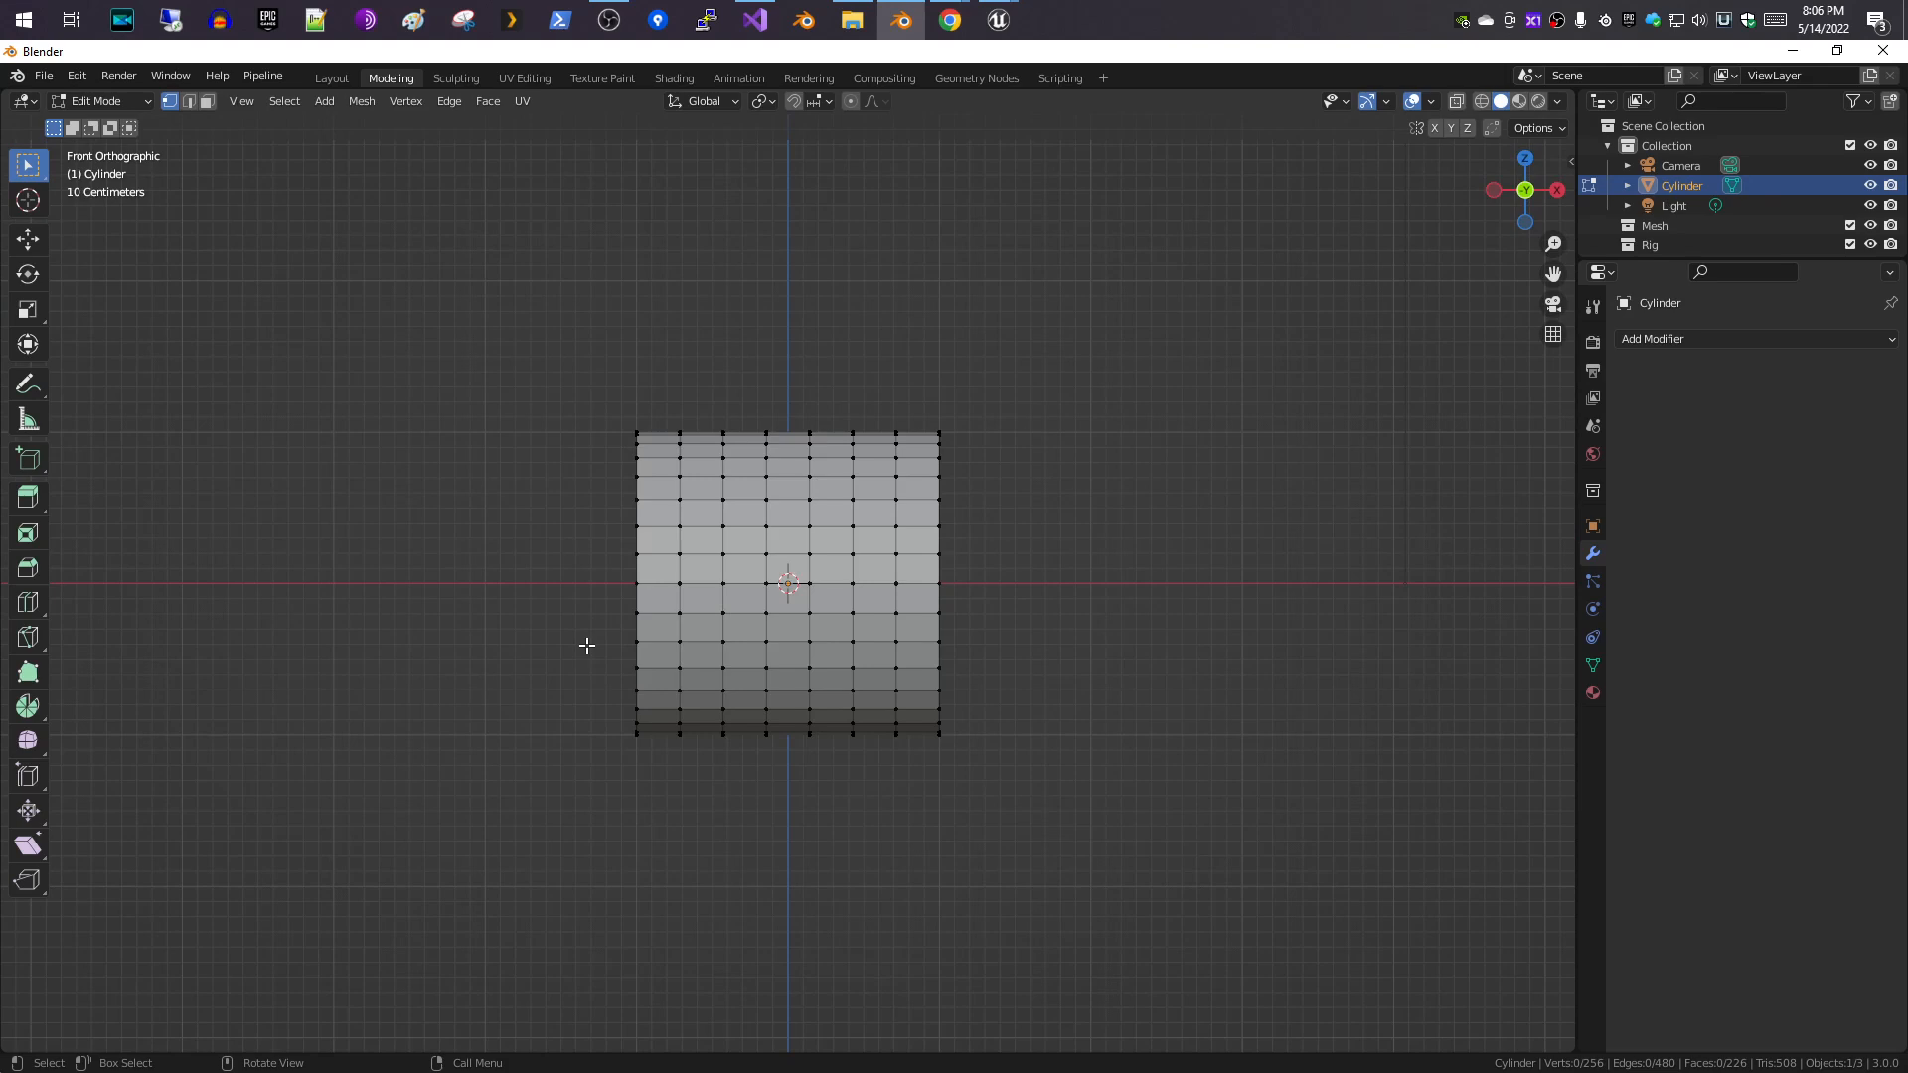
drag(732, 418, 846, 799)
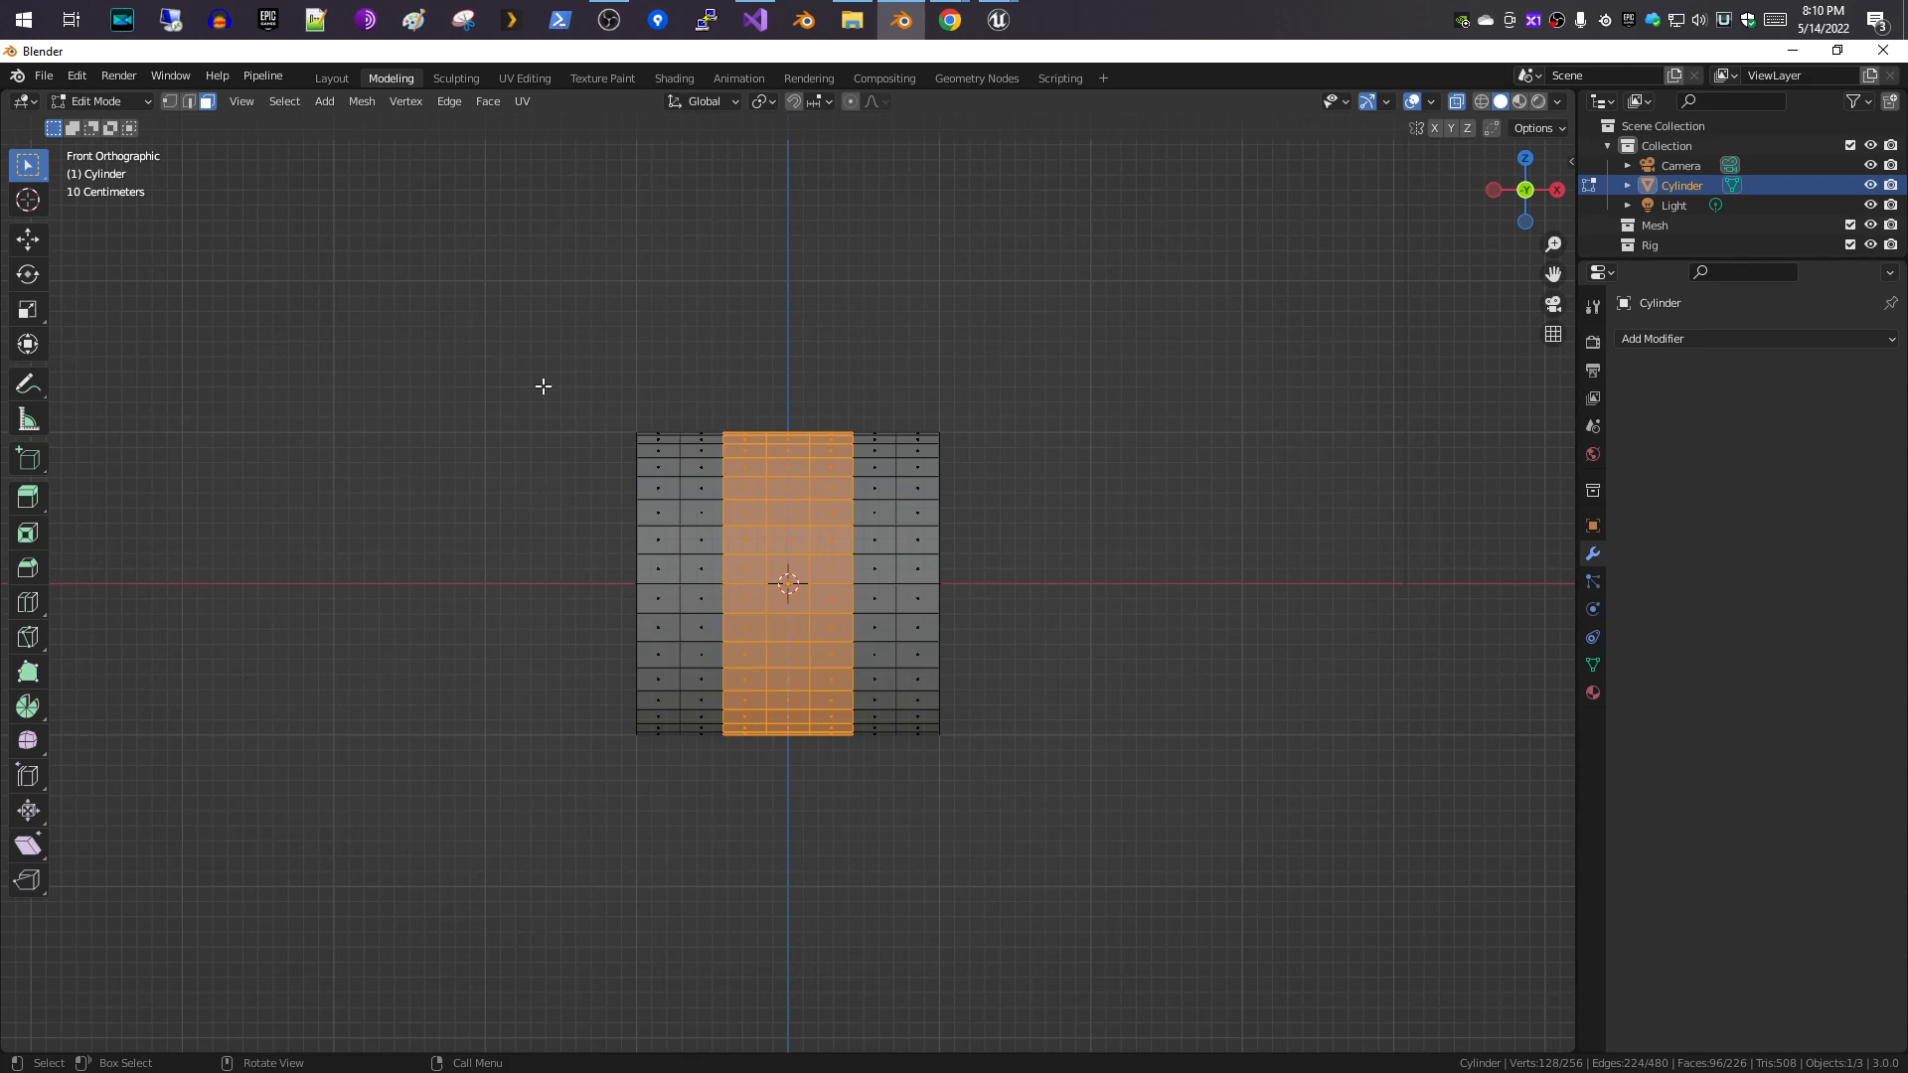
key(s)
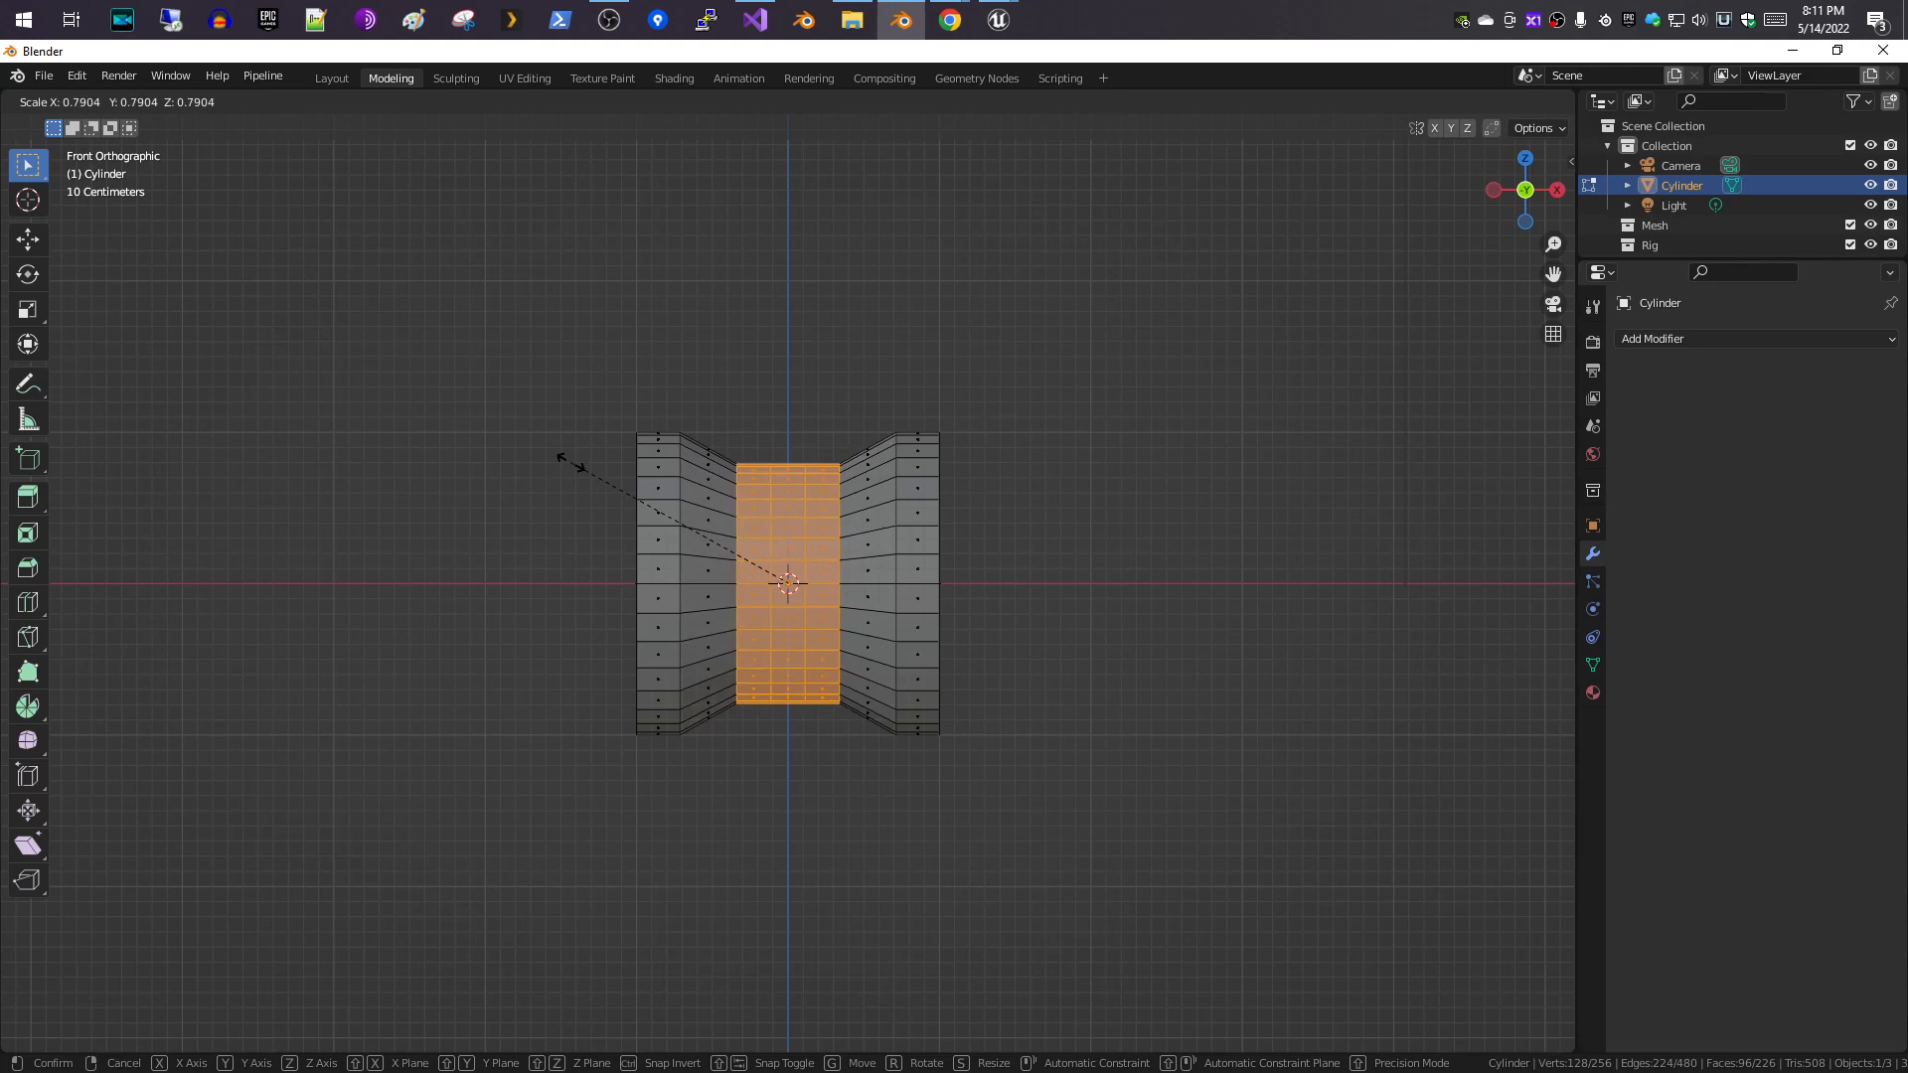
click(549, 460)
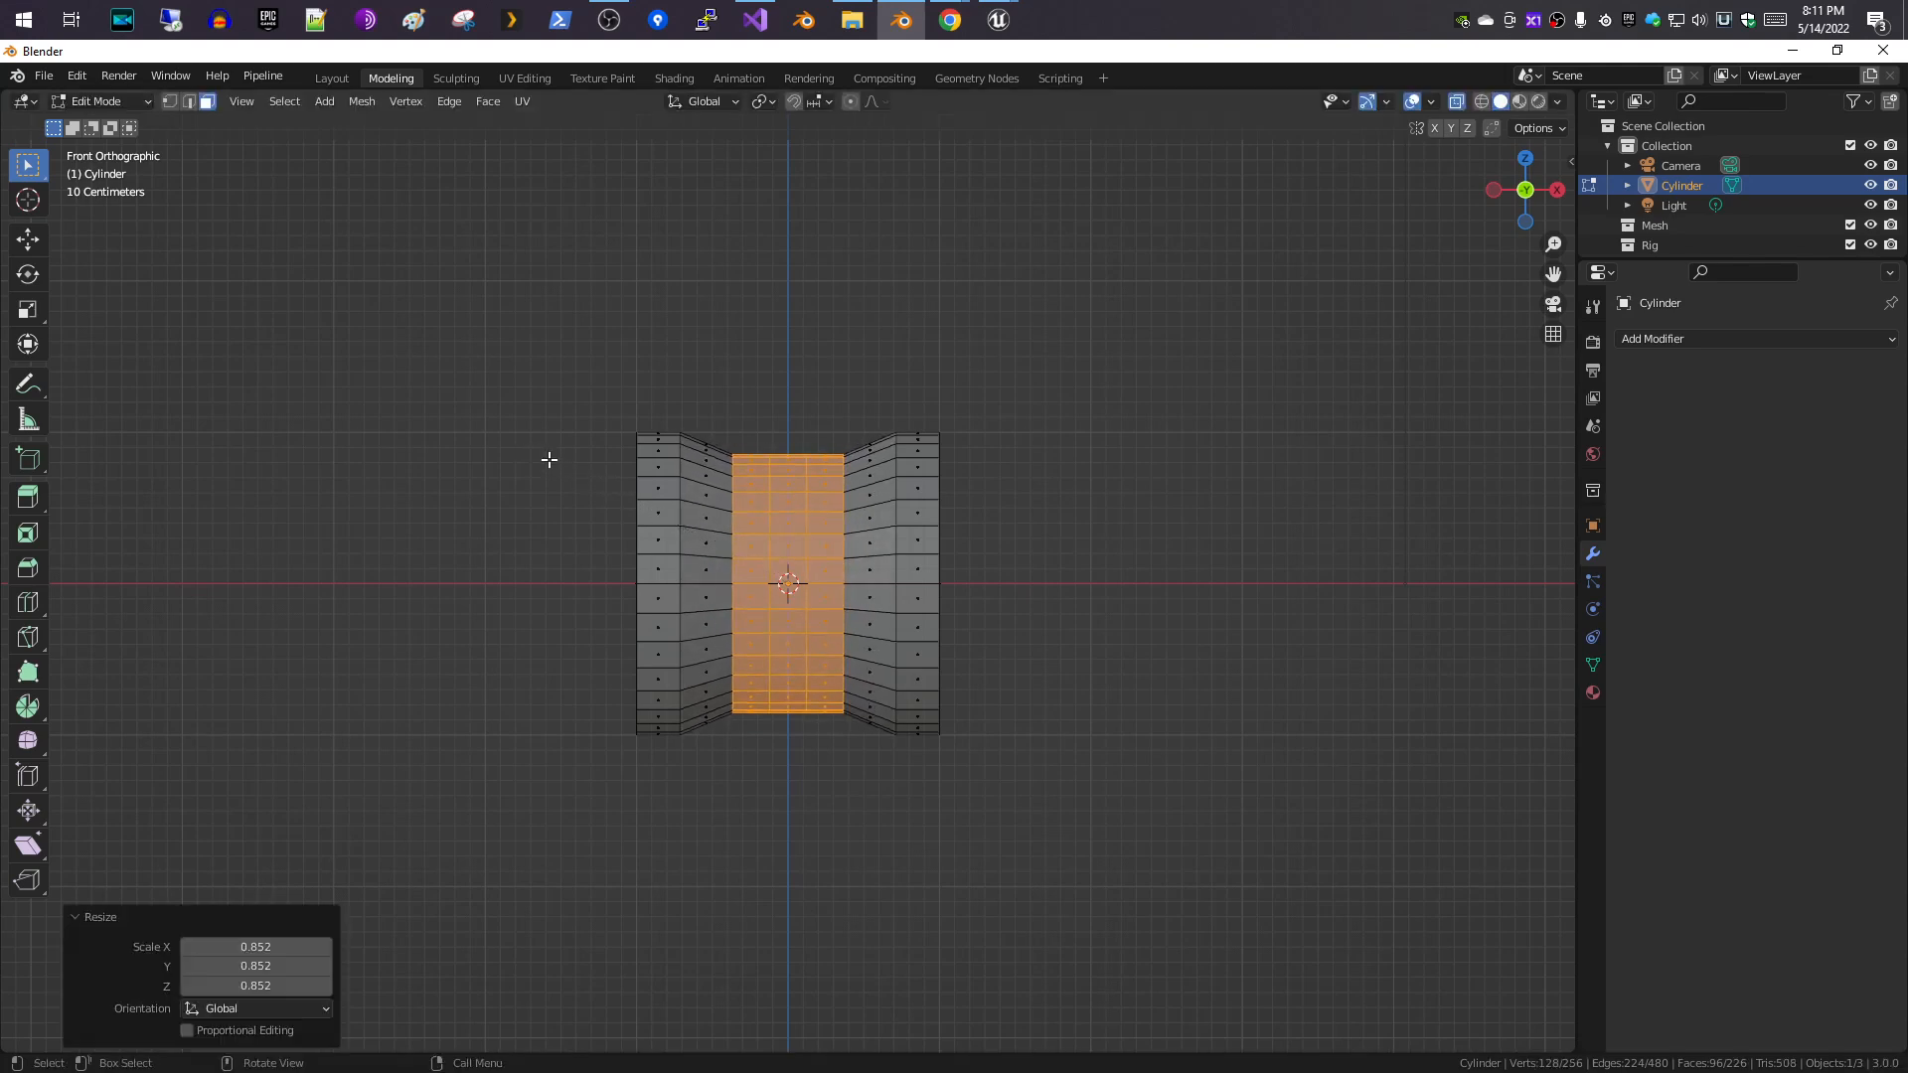
click(1457, 101)
middle_drag(945, 296, 821, 331)
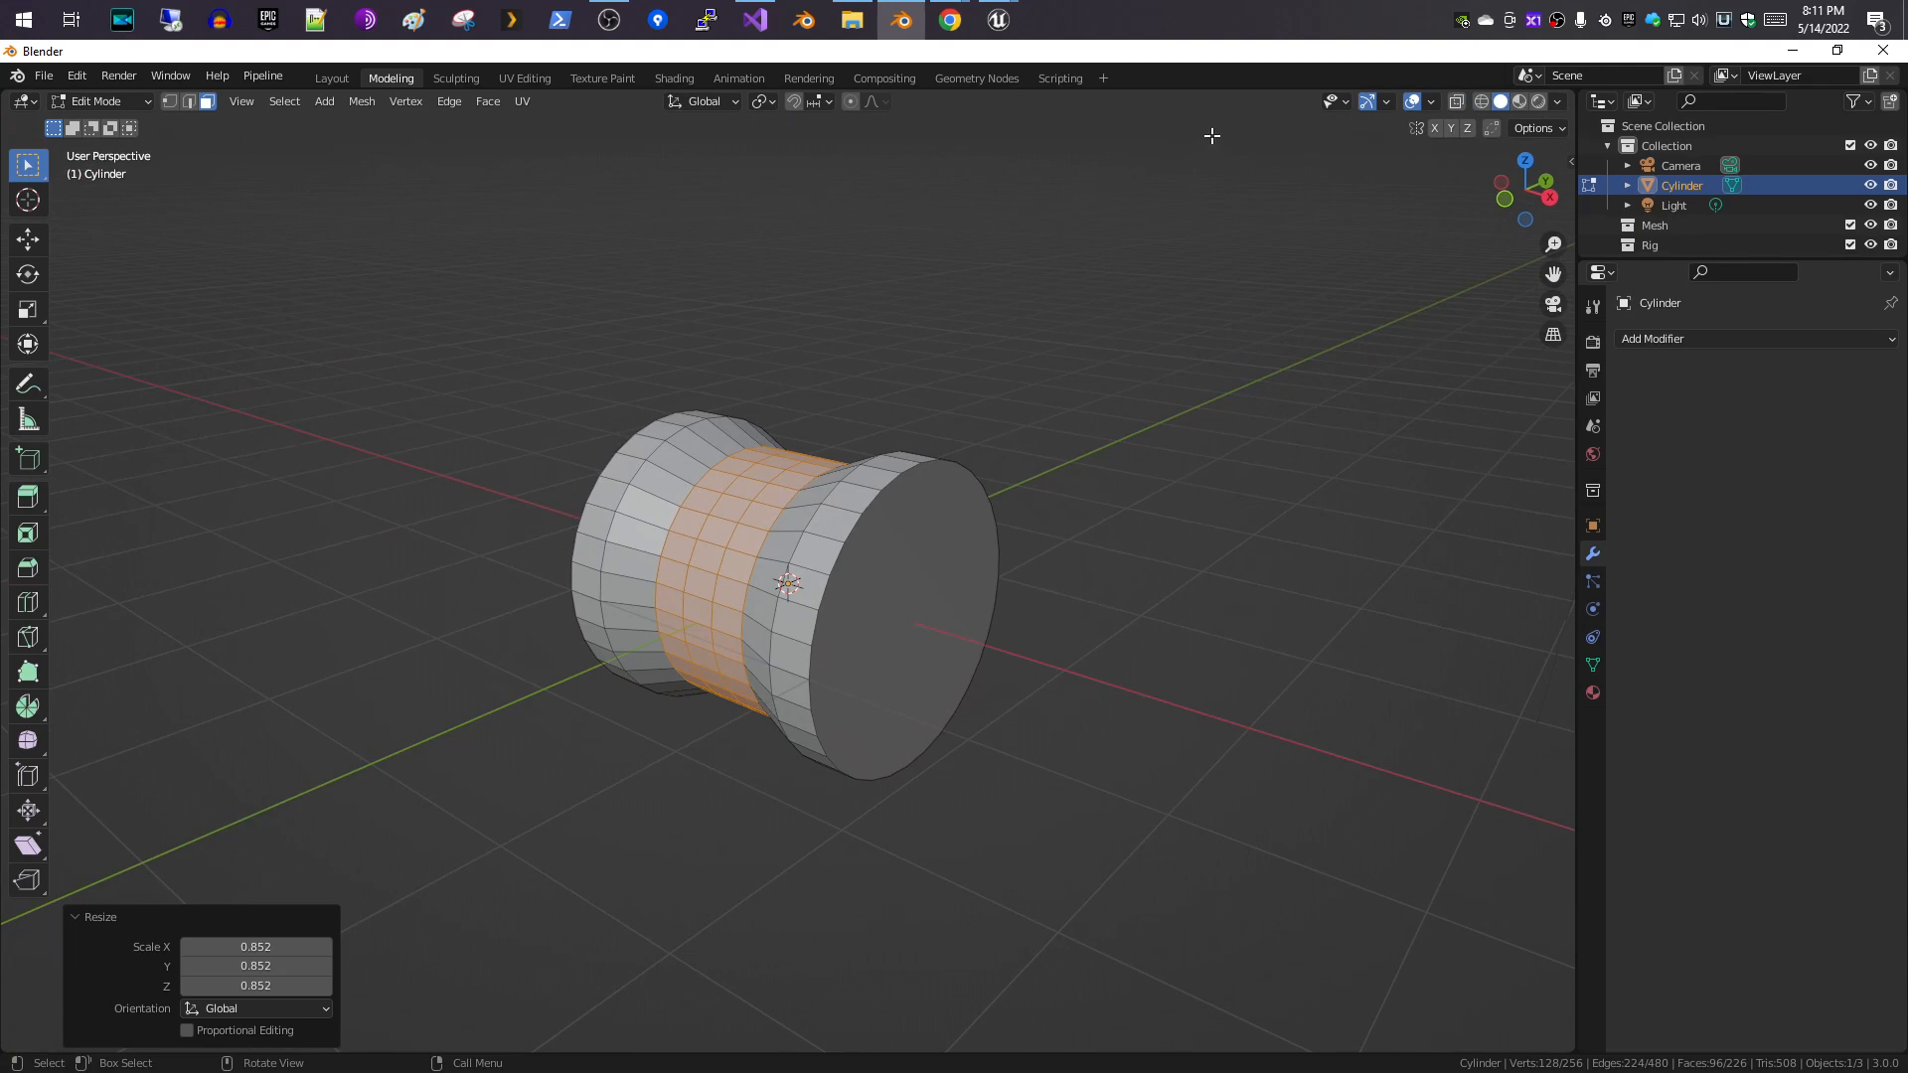
- Return to the Layout workspace and apply Shade Smooth to the cylinder
click(328, 77)
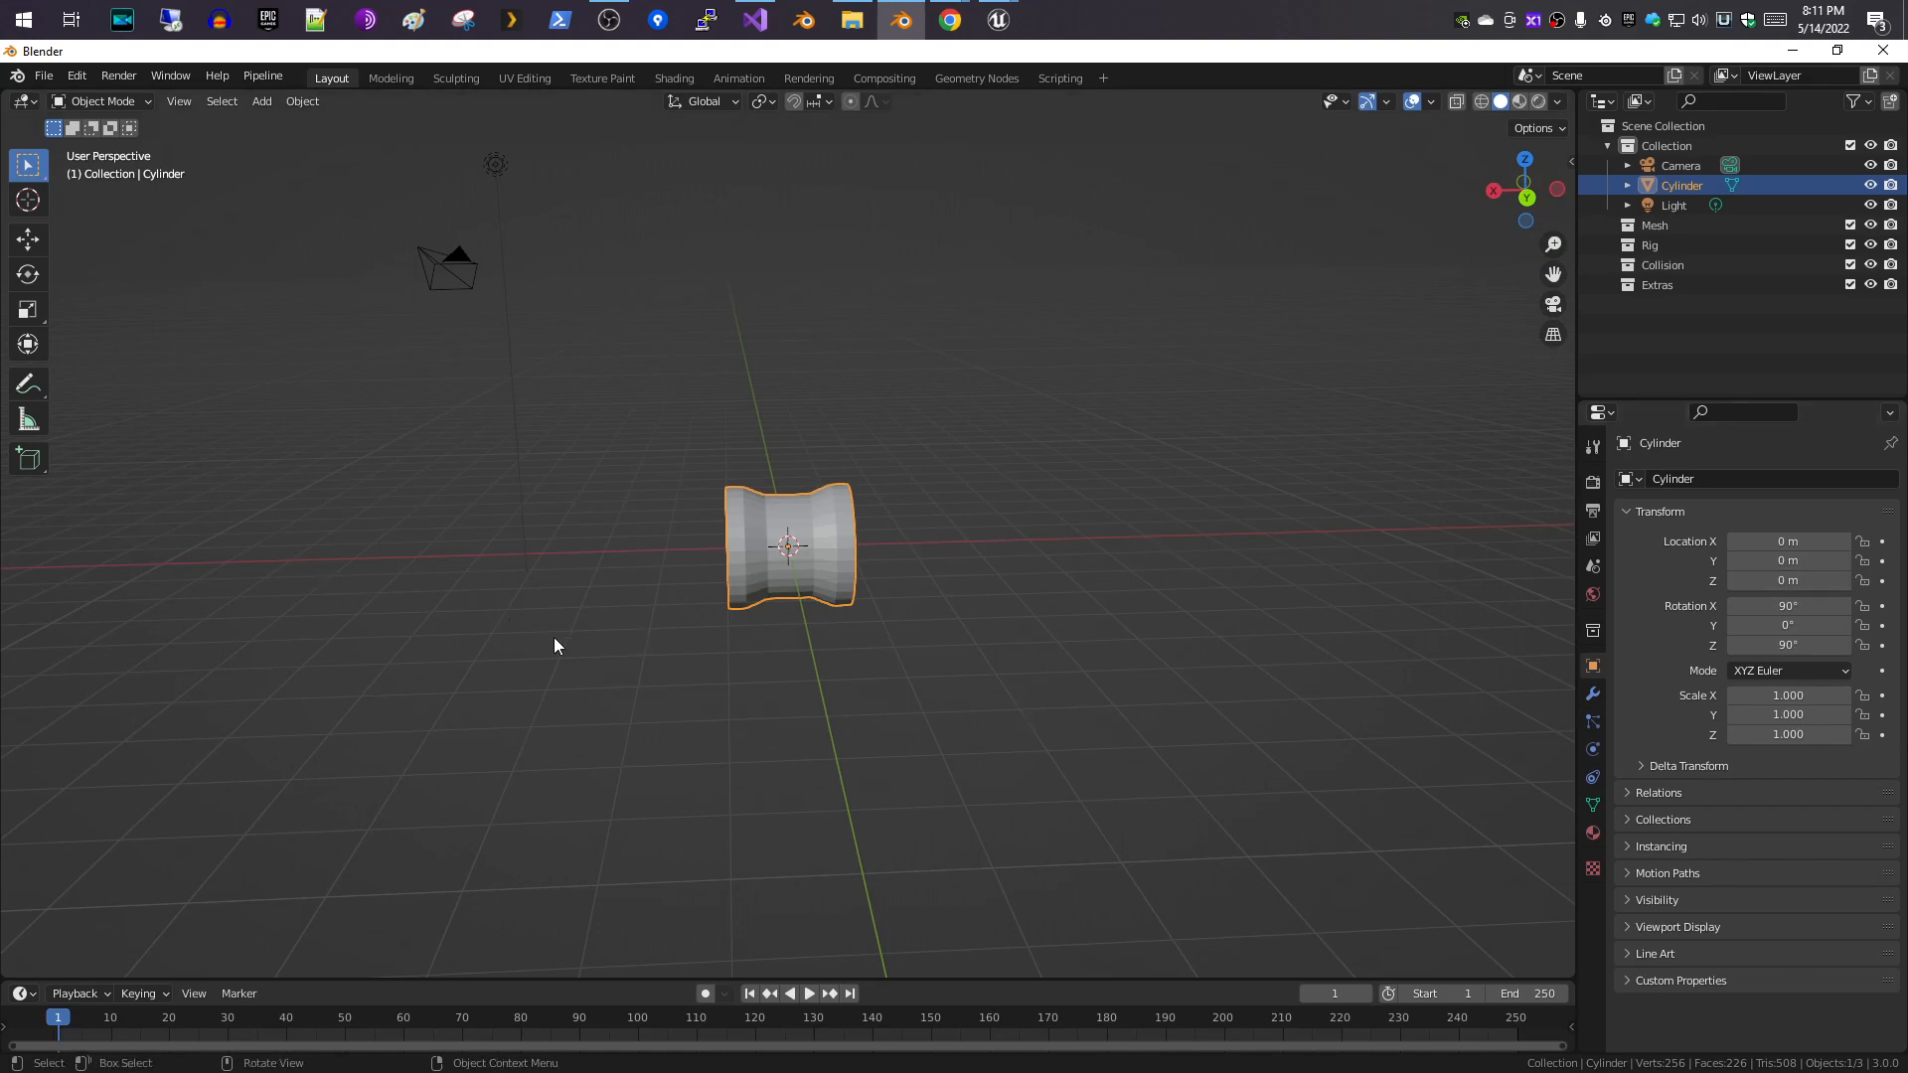
right_click(789, 606)
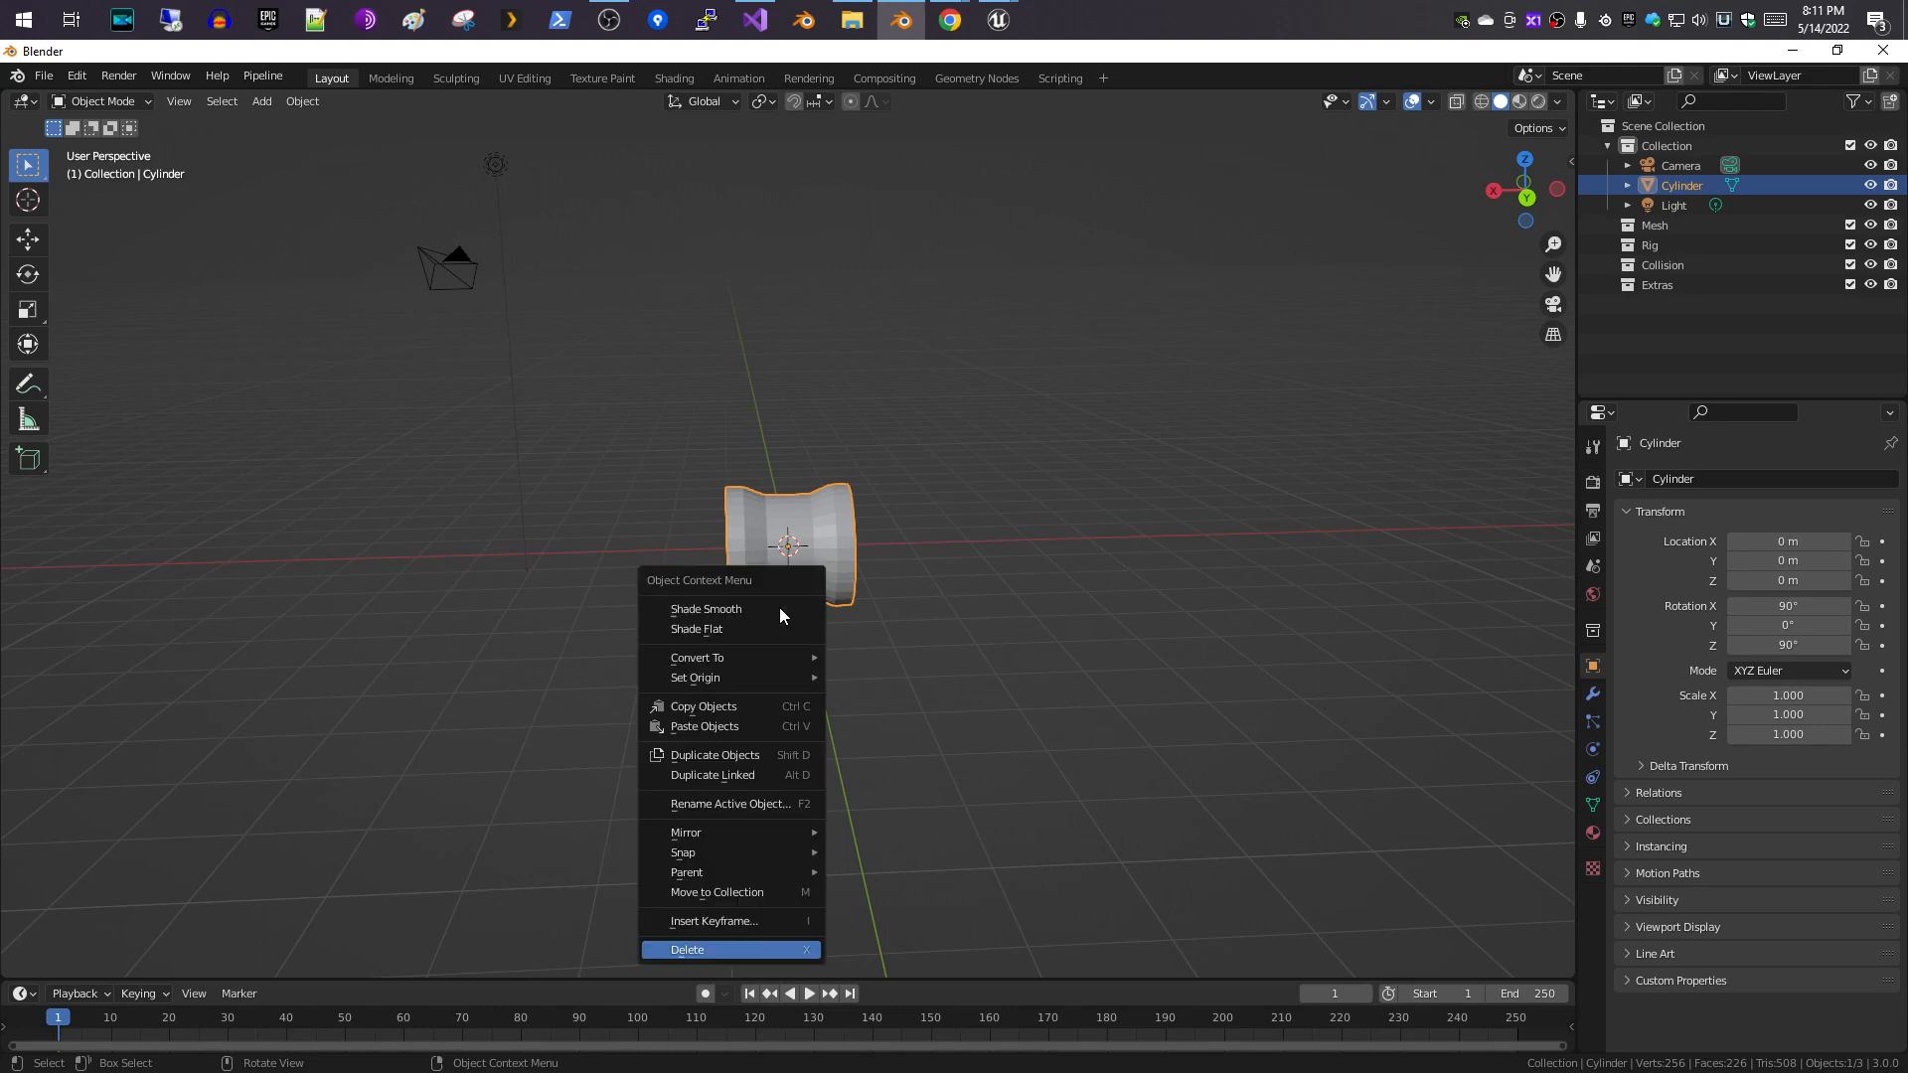
click(758, 611)
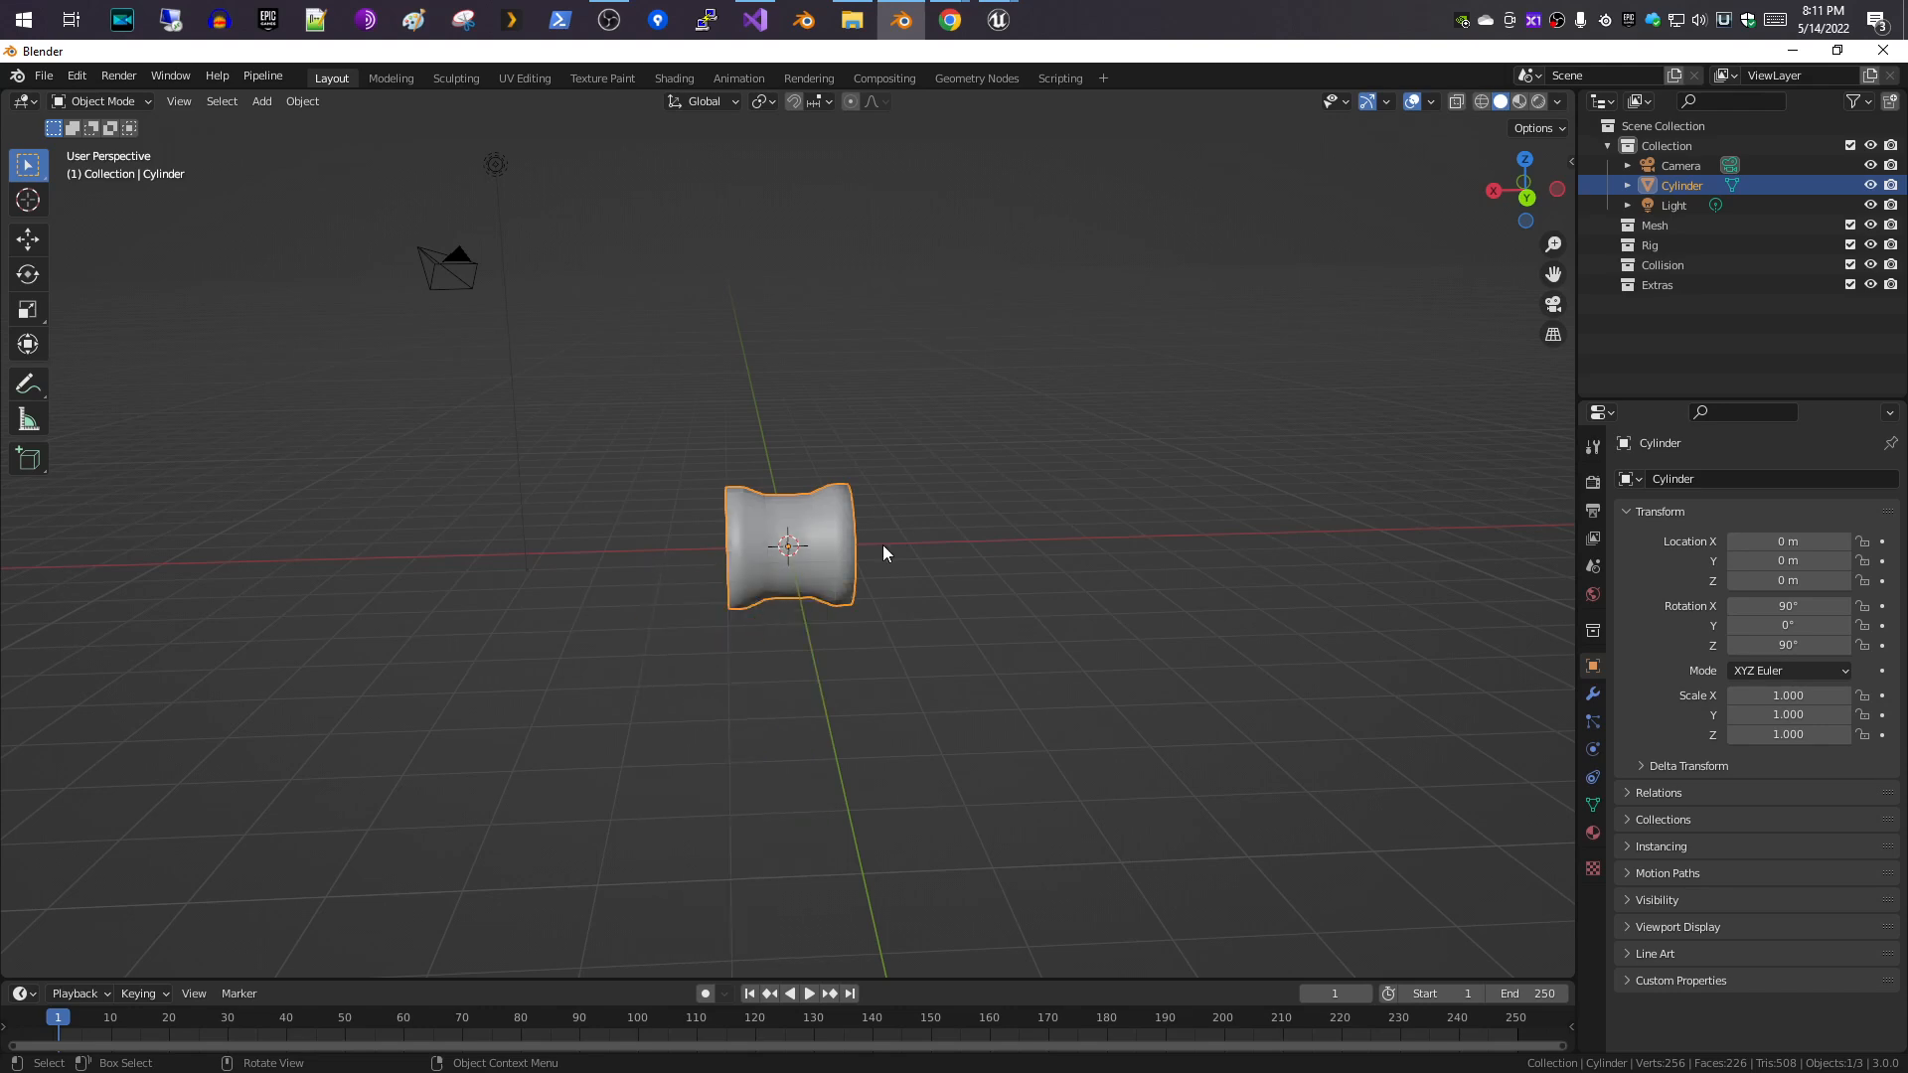
- Inspect the smooth-shaded cylinder's mesh in the Modeling workspace with nothing selected, and return to the Layout workspace
click(403, 86)
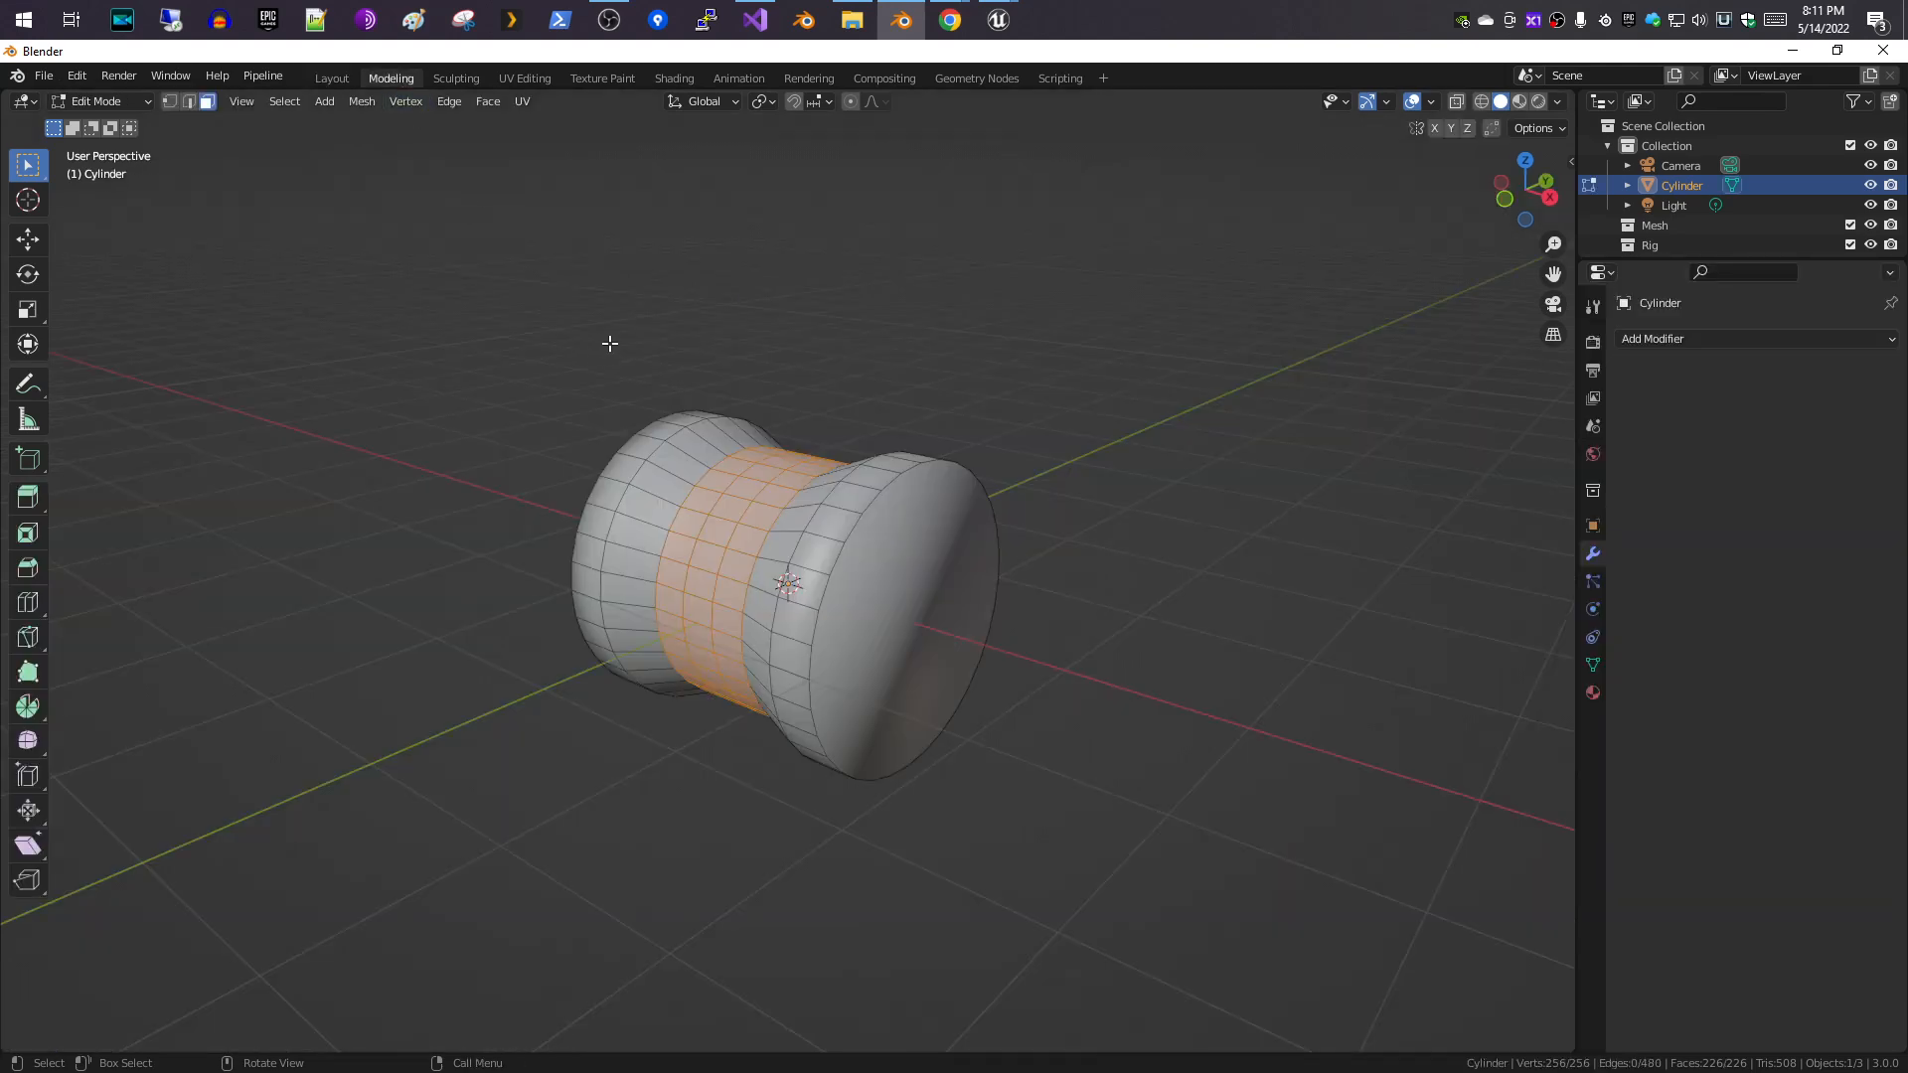
middle_drag(925, 357, 1049, 355)
click(1153, 373)
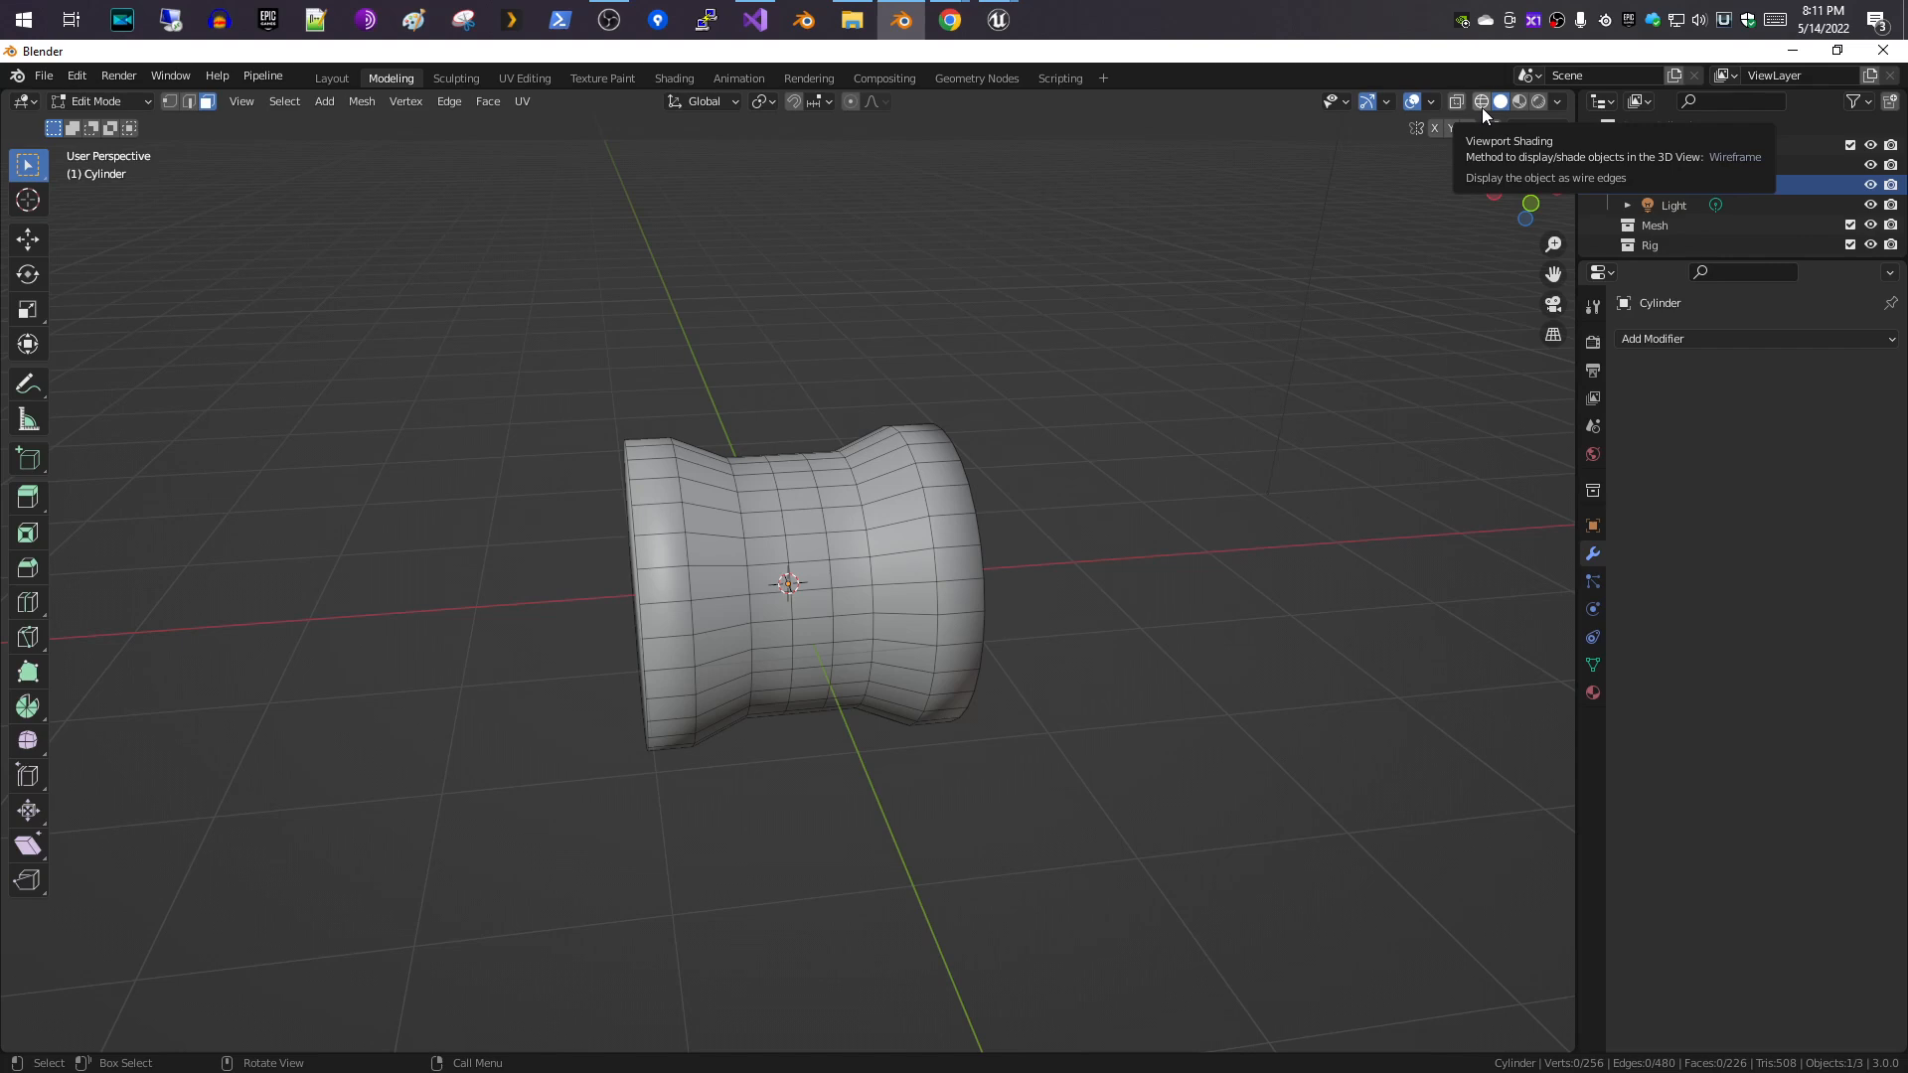
click(332, 80)
scroll(700, 409, up, 3)
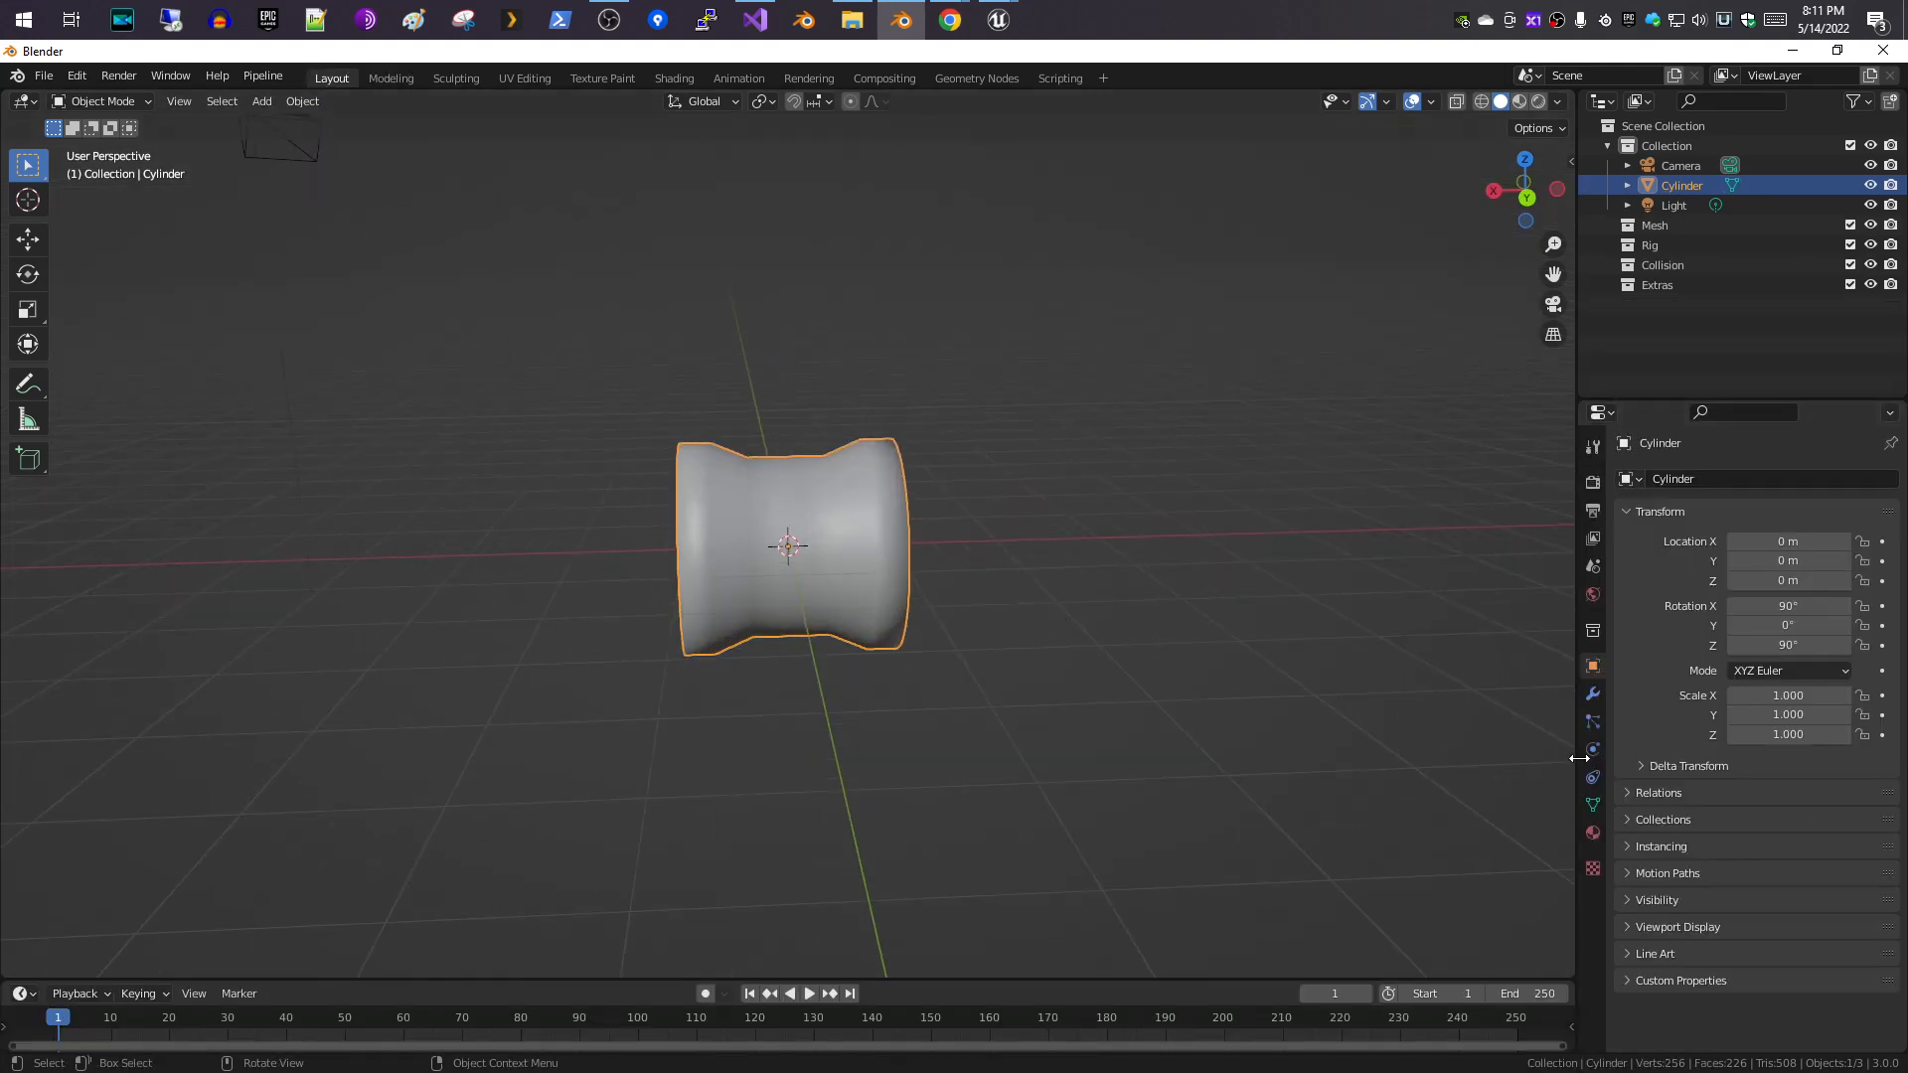
- Try an Edge Split modifier on the smooth-shaded cylinder, view its effect on the shading, and remove it
click(1593, 693)
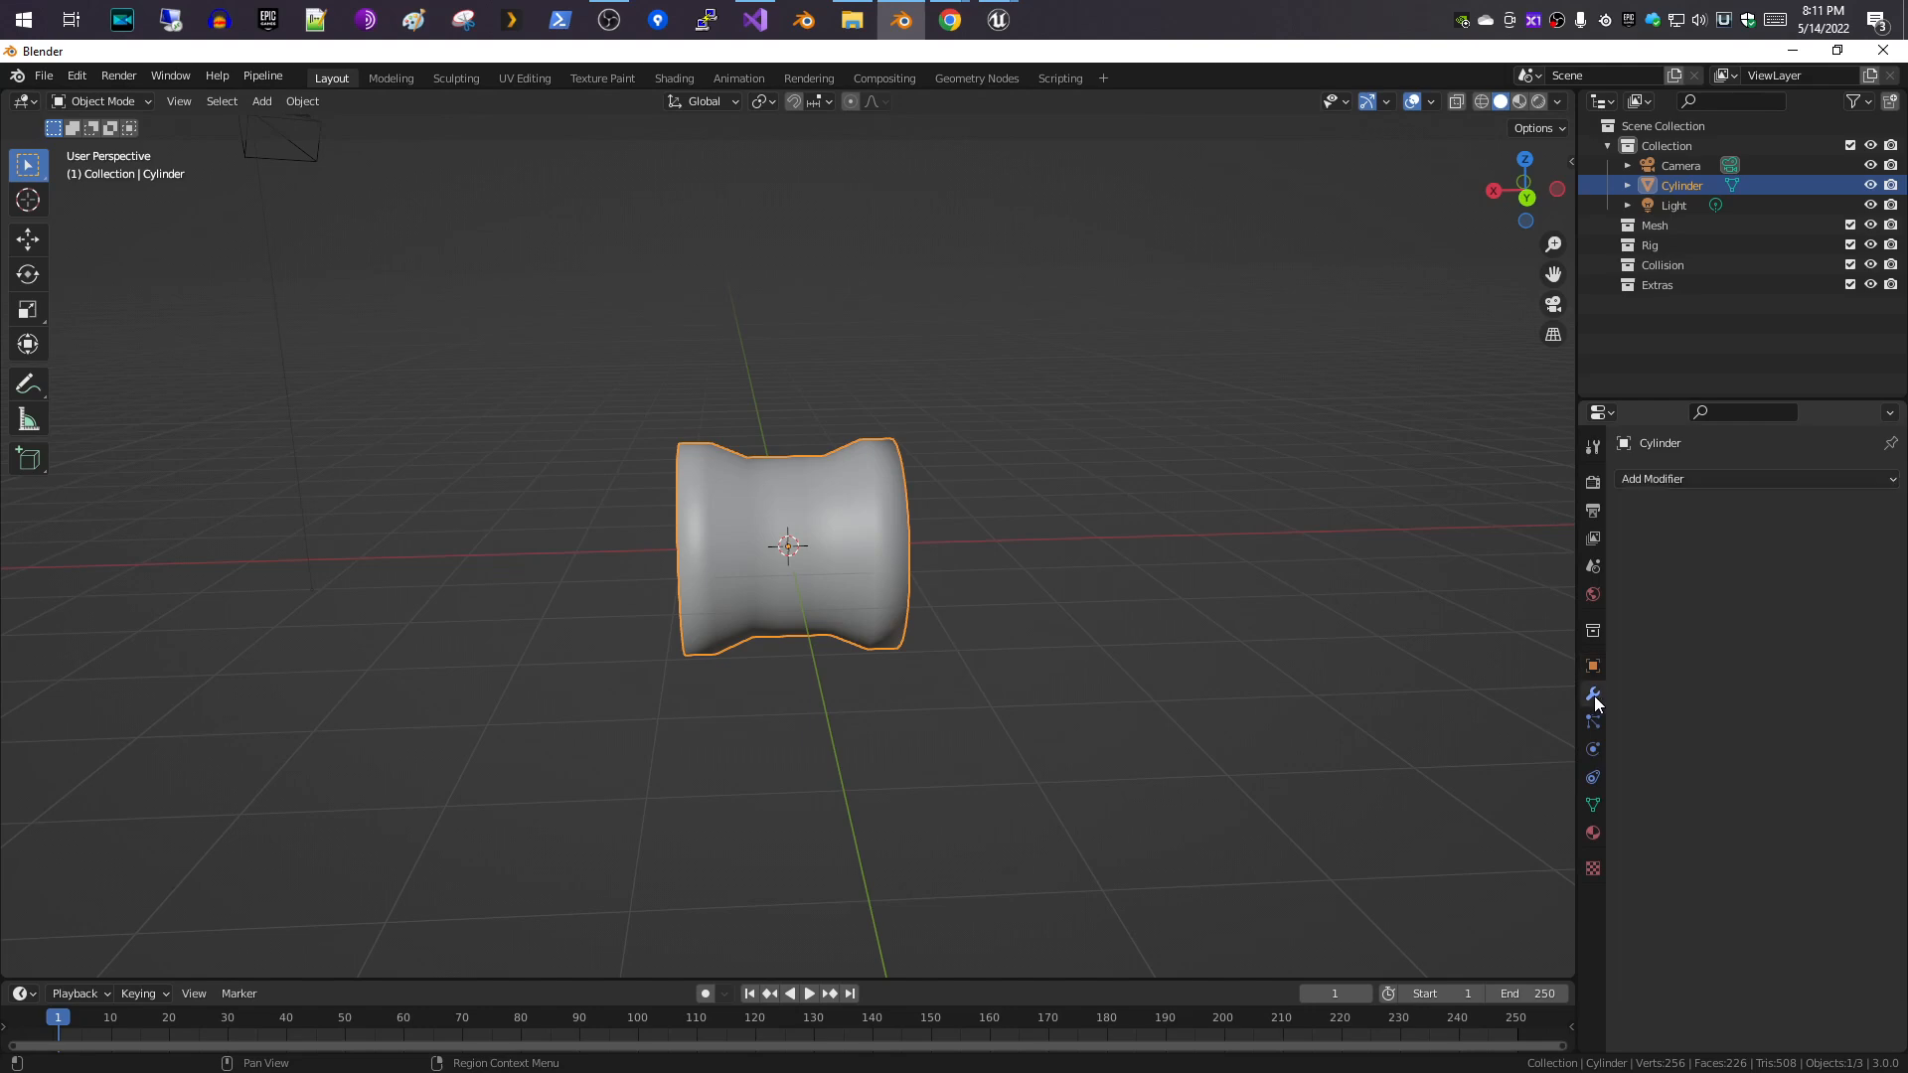
click(1718, 478)
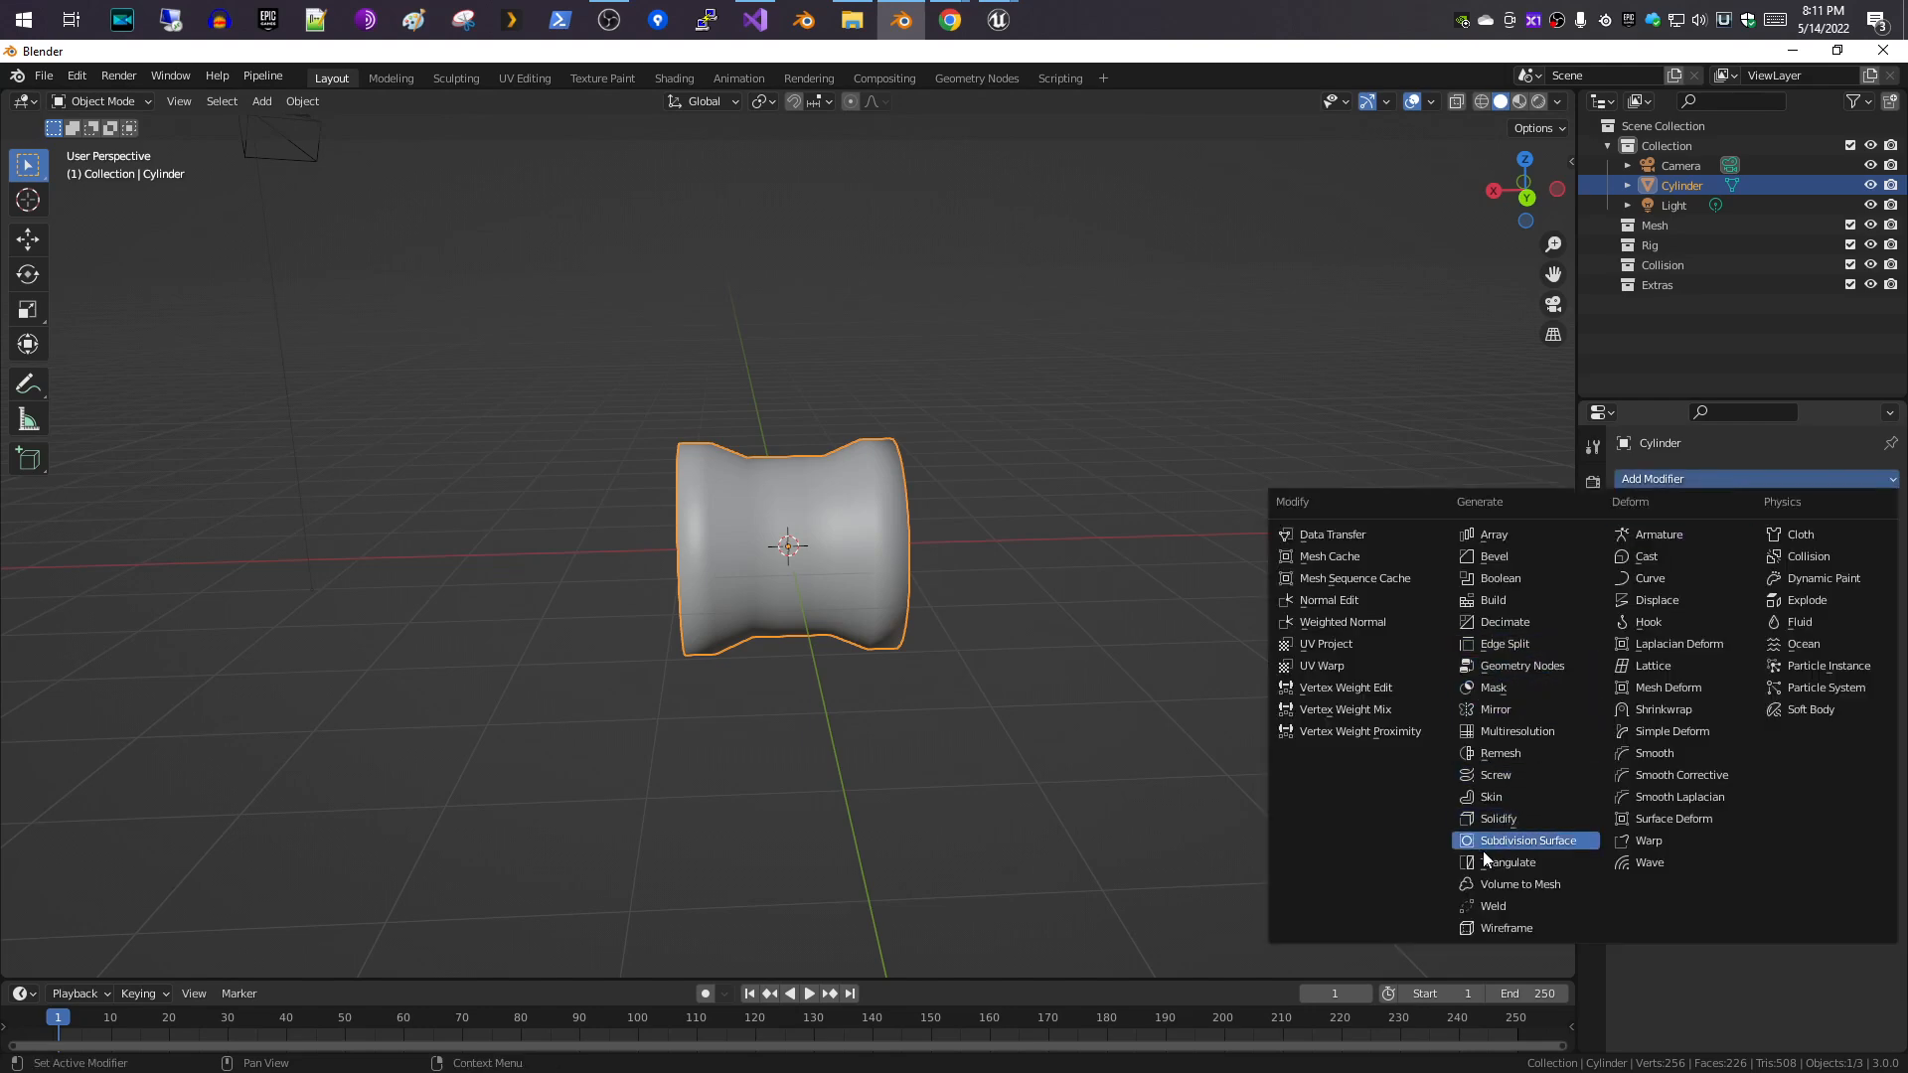
click(1530, 644)
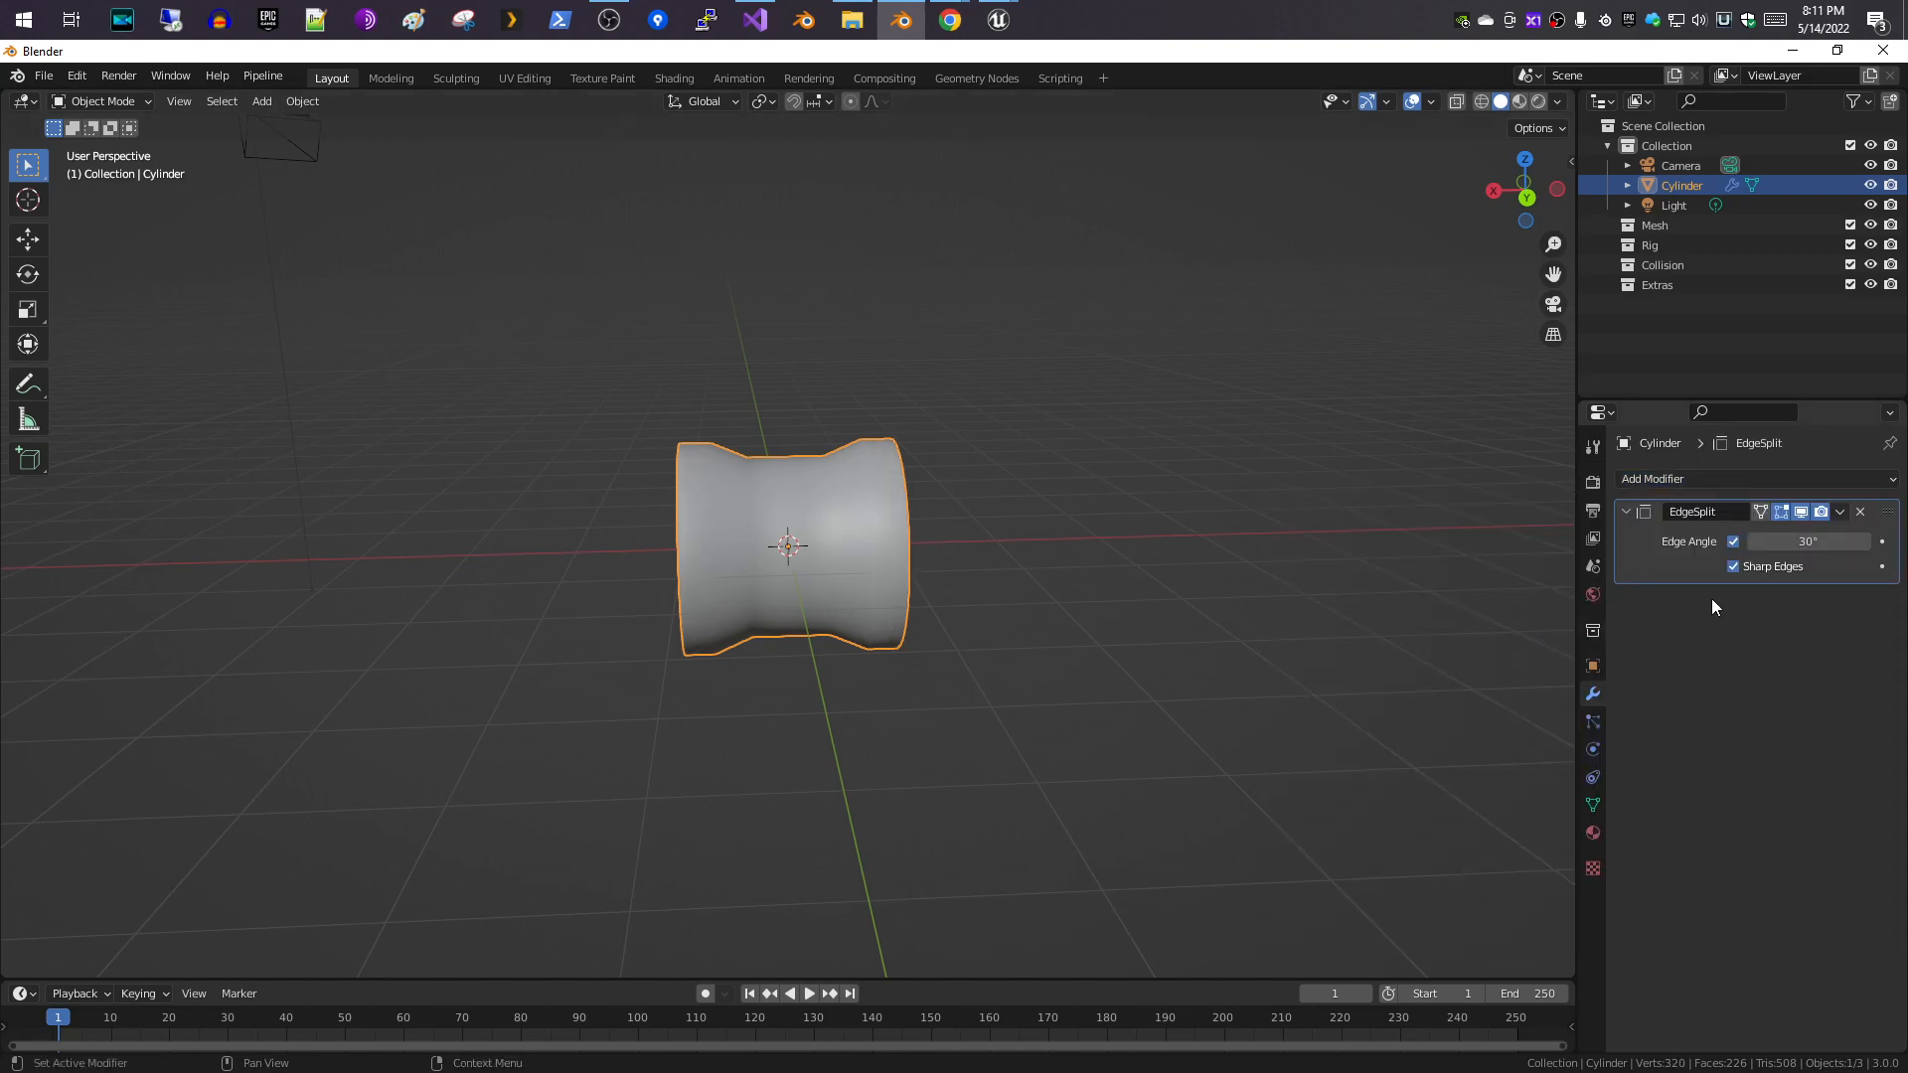
middle_drag(1202, 402, 1129, 402)
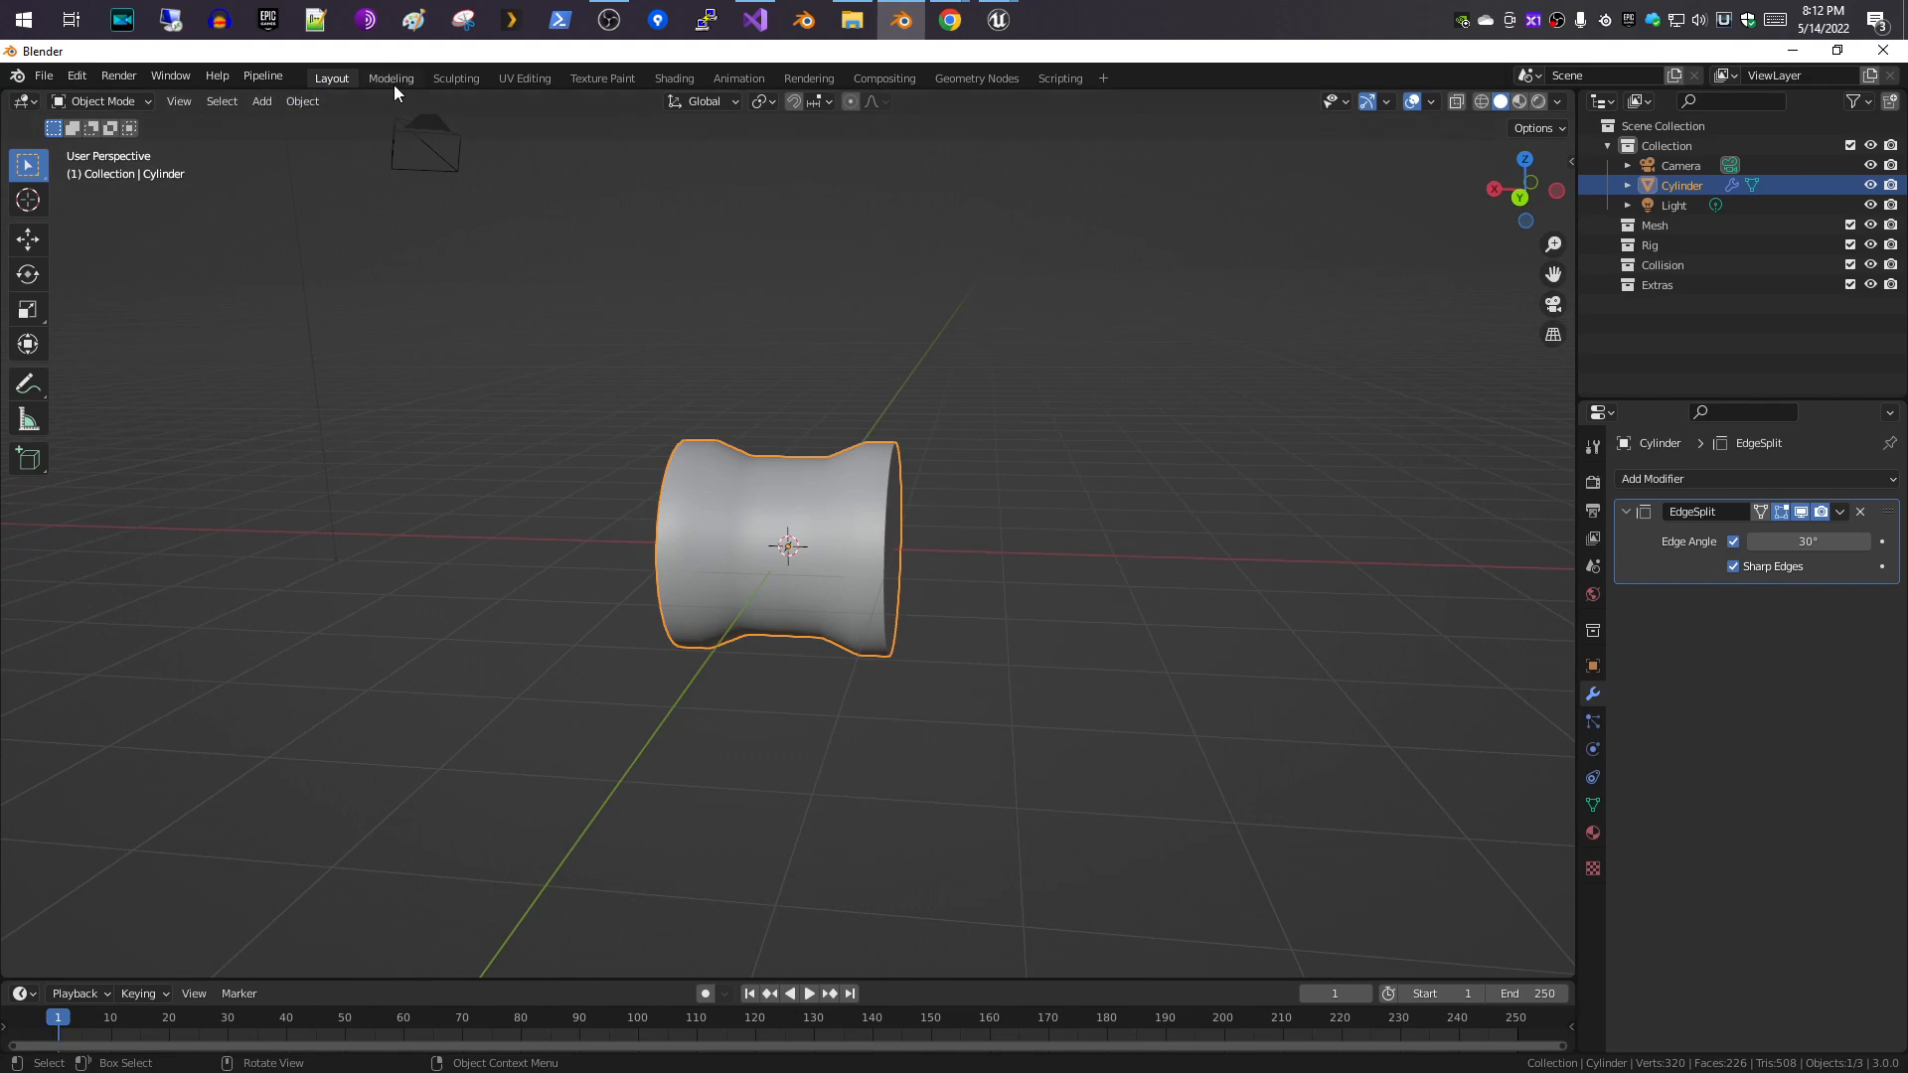
click(1859, 512)
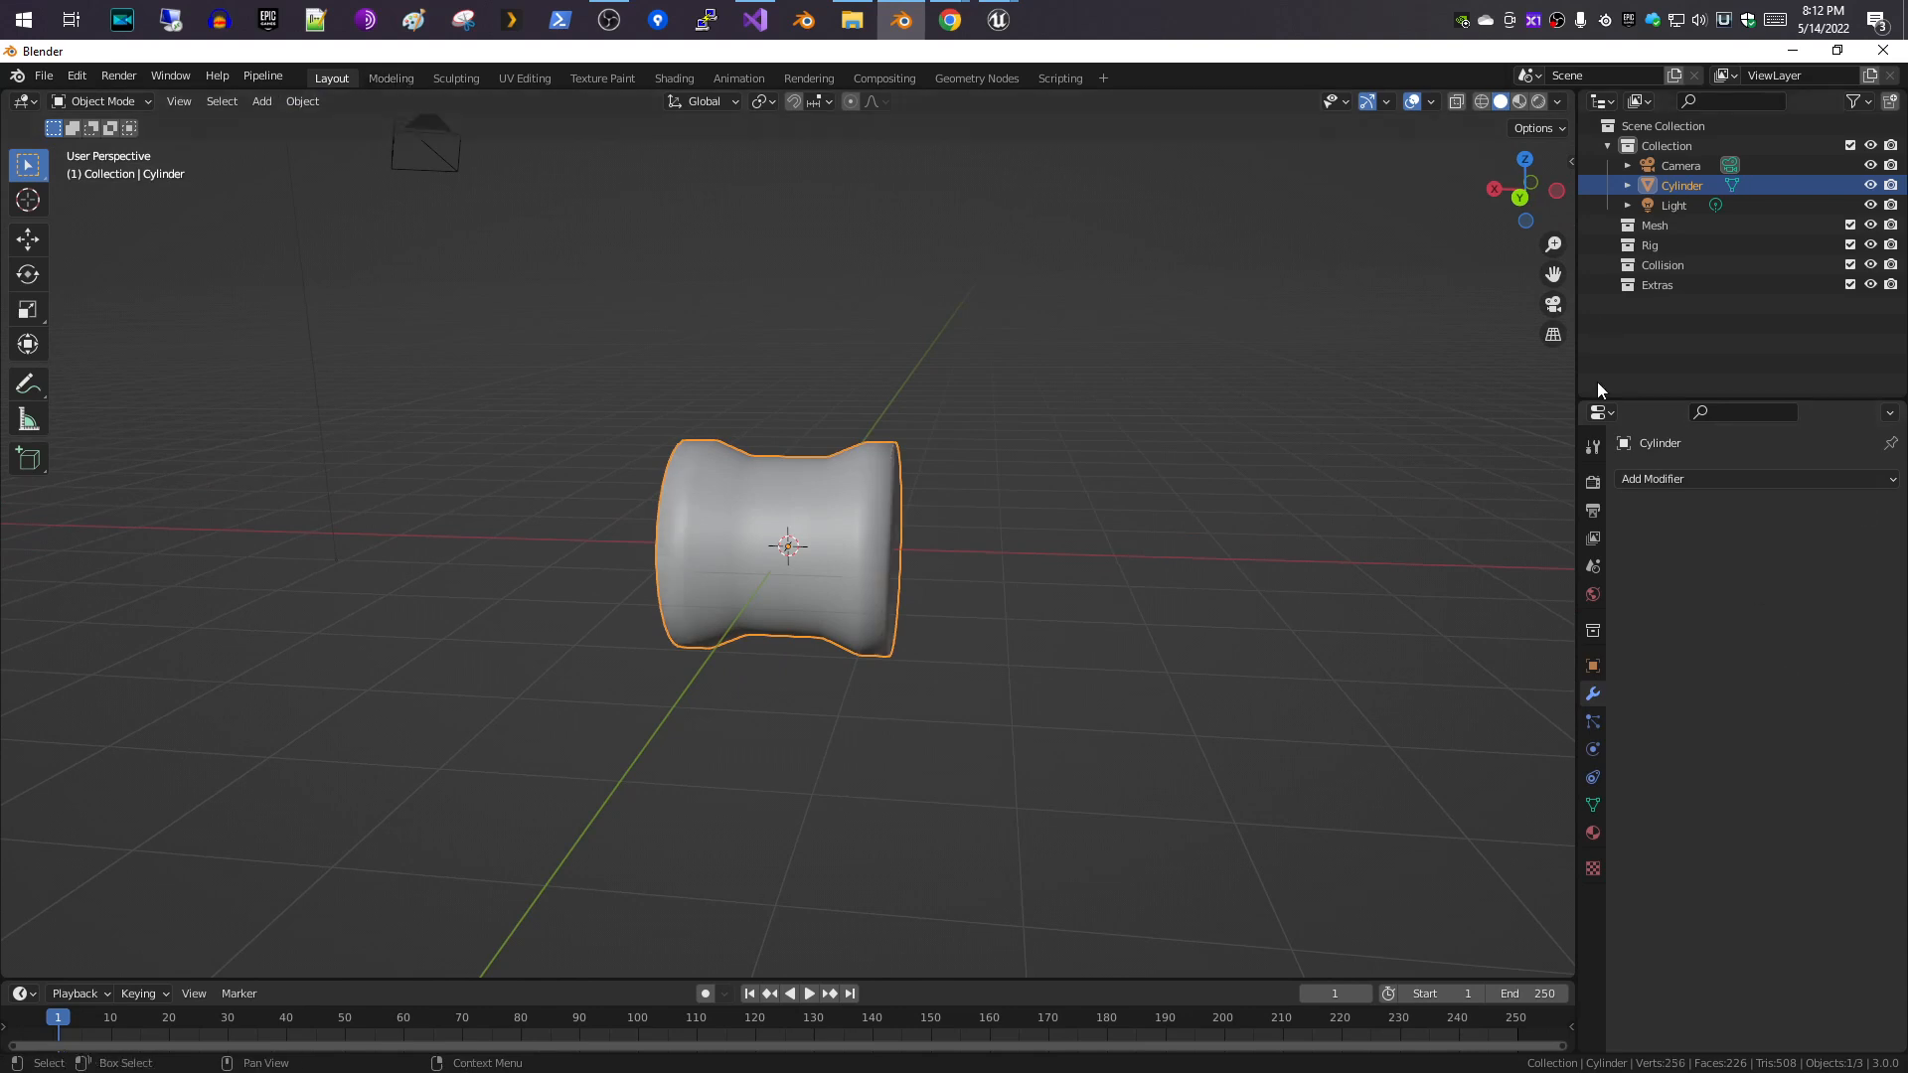
- In the Modeling workspace, mark all of the cylinder's edges as sharp and deselect everything
click(378, 78)
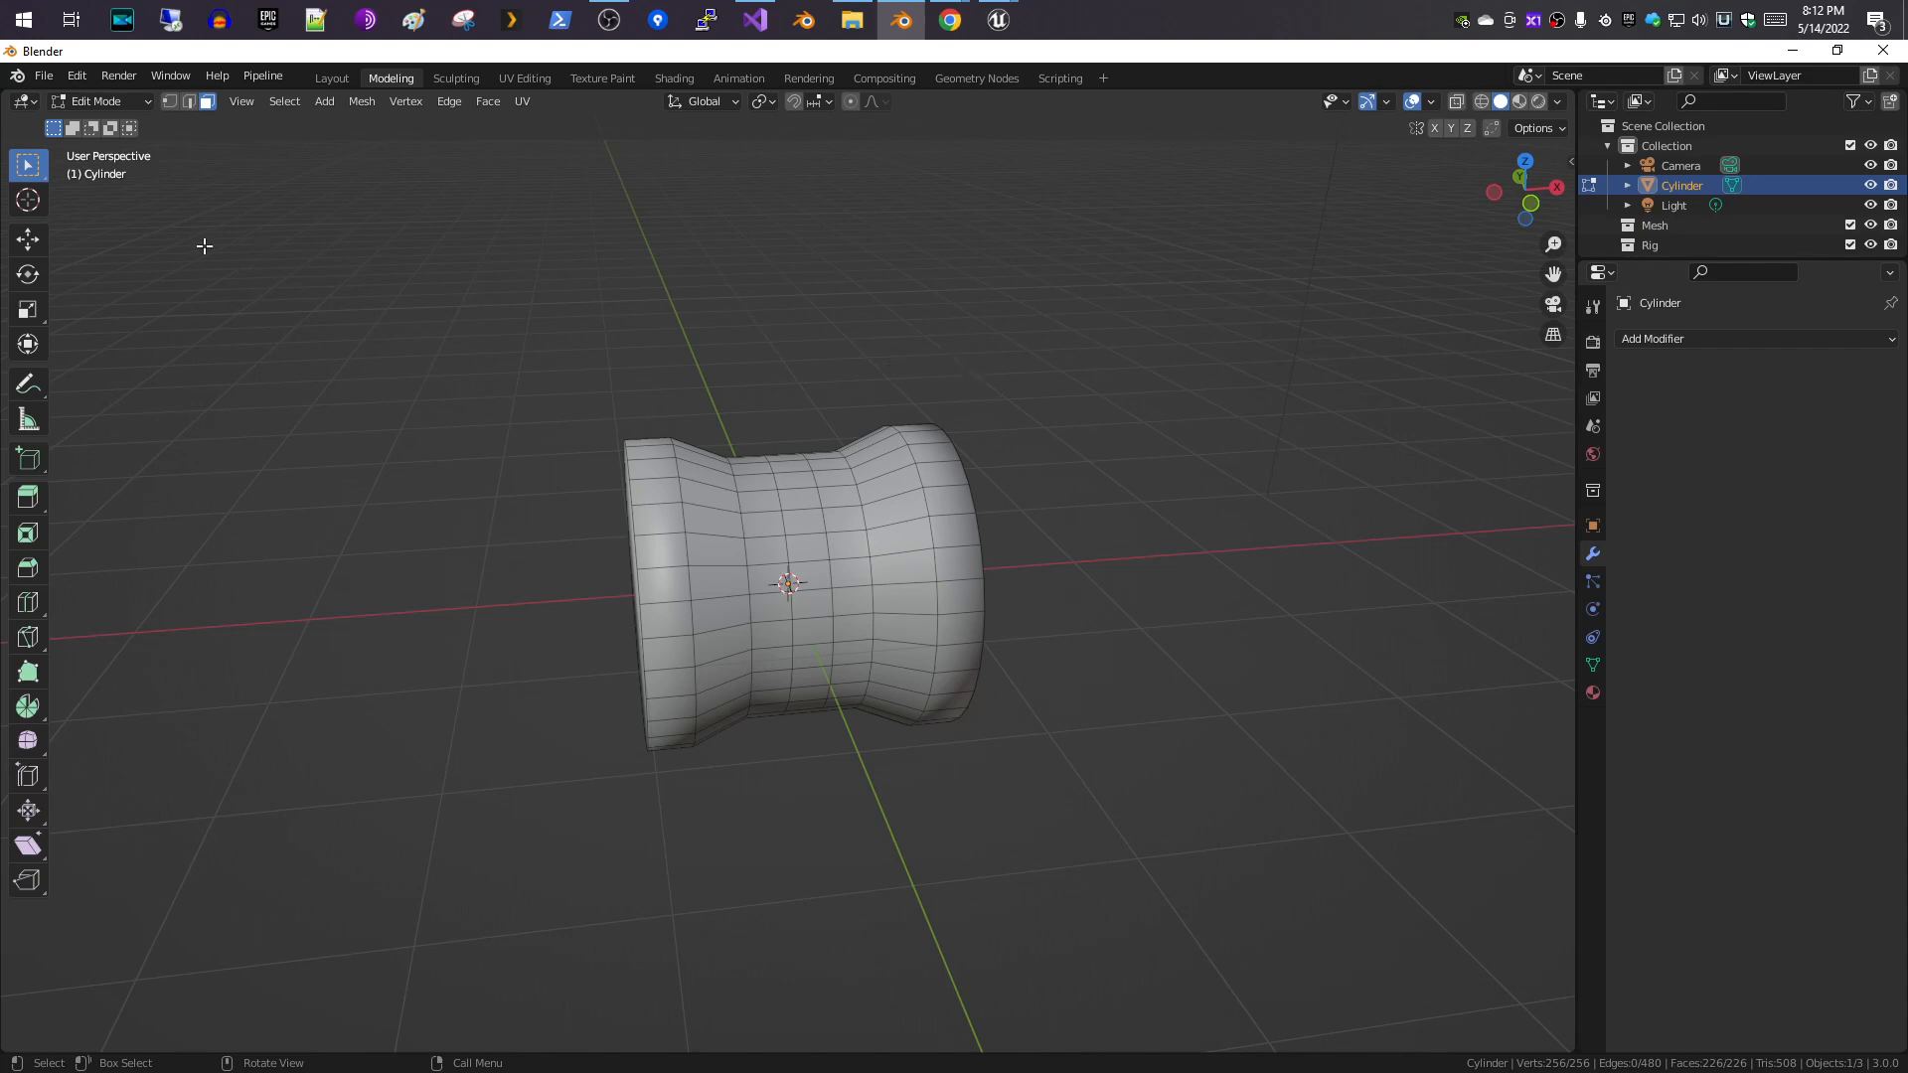
click(286, 100)
click(286, 127)
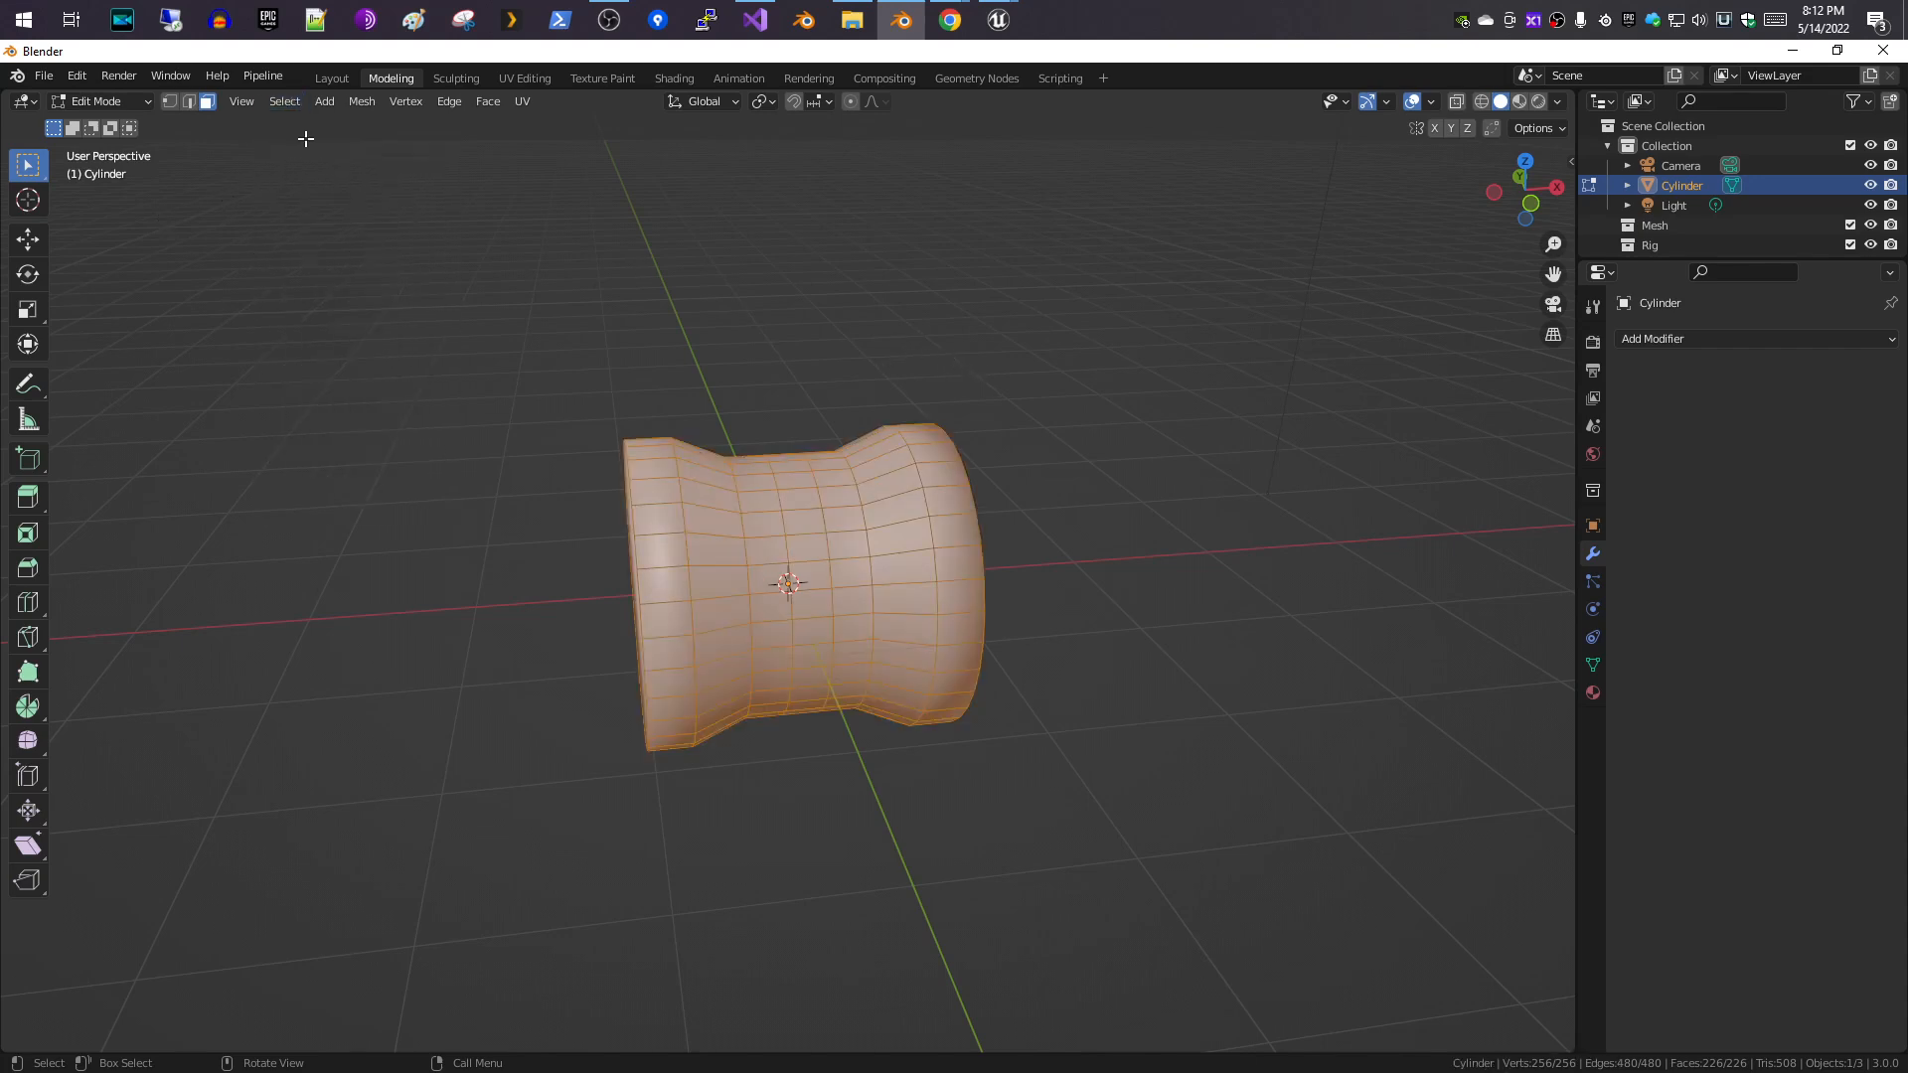
click(444, 102)
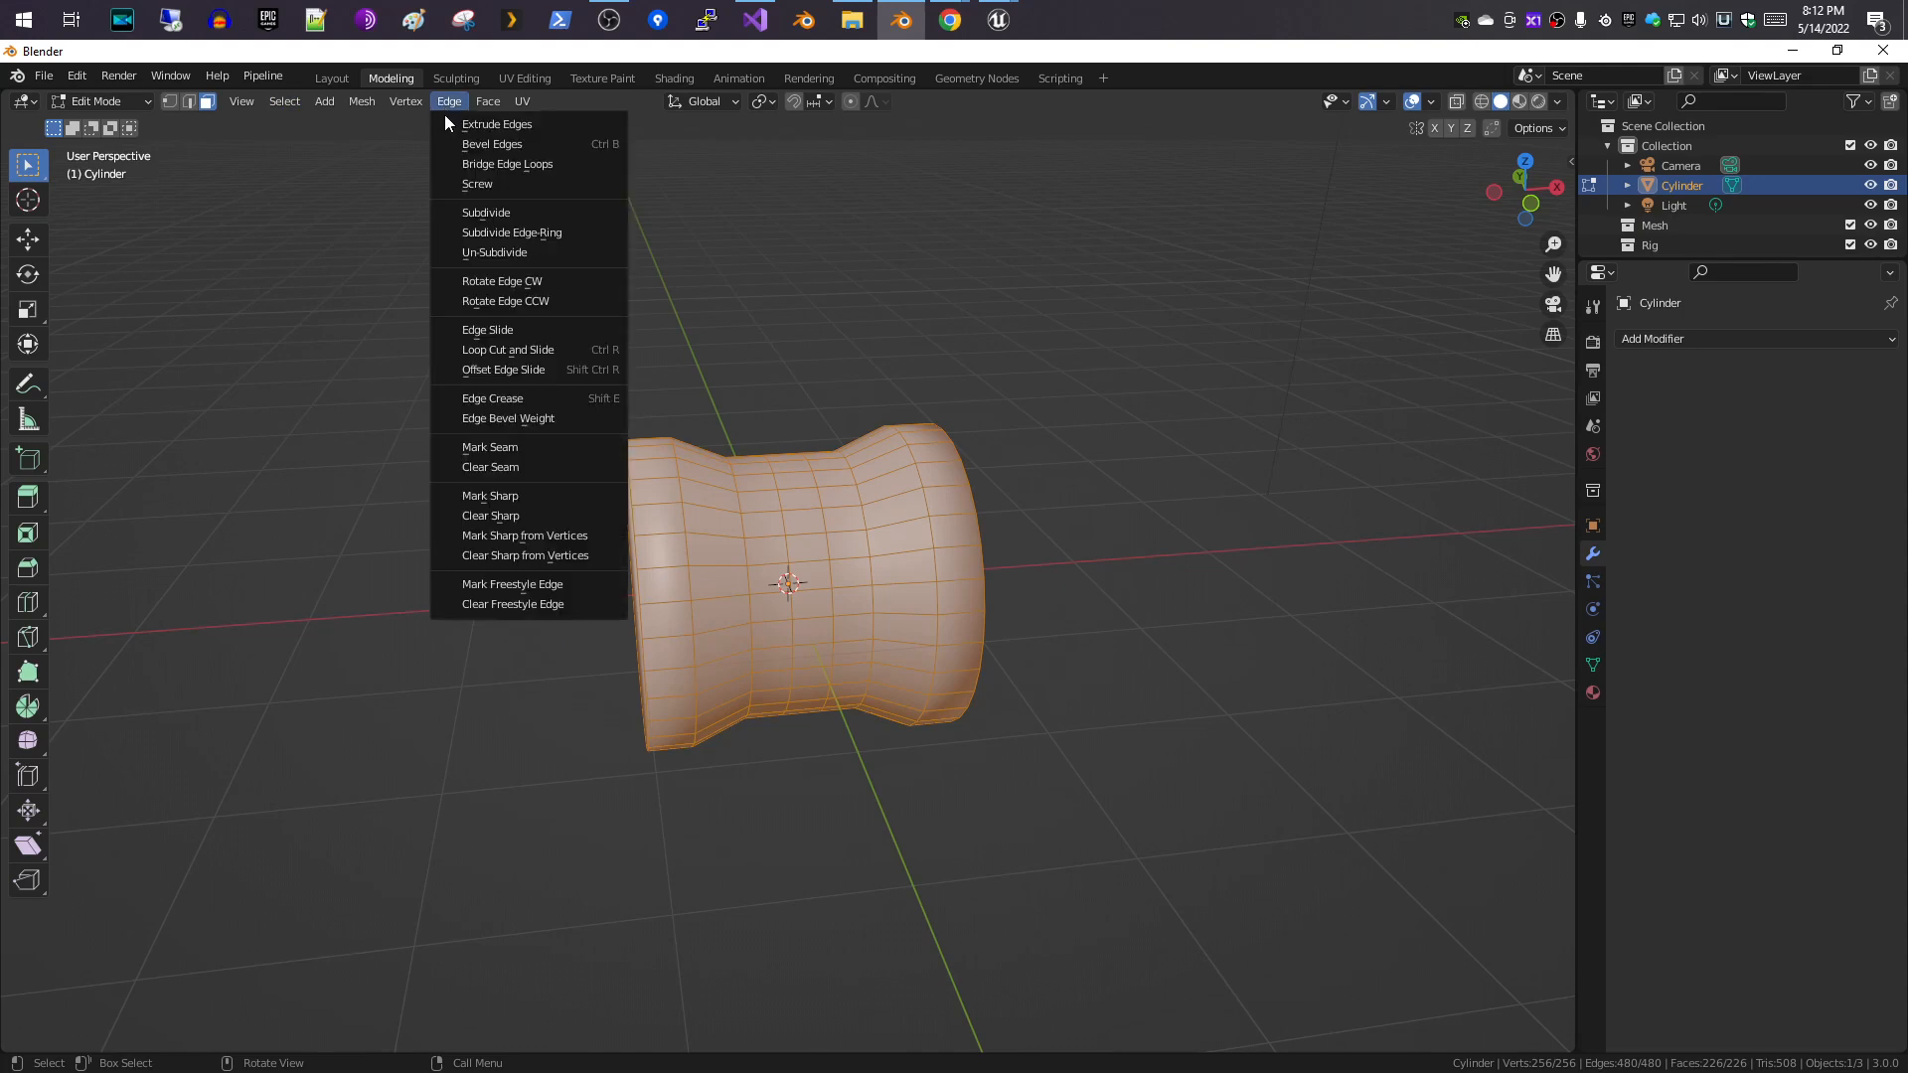
click(547, 496)
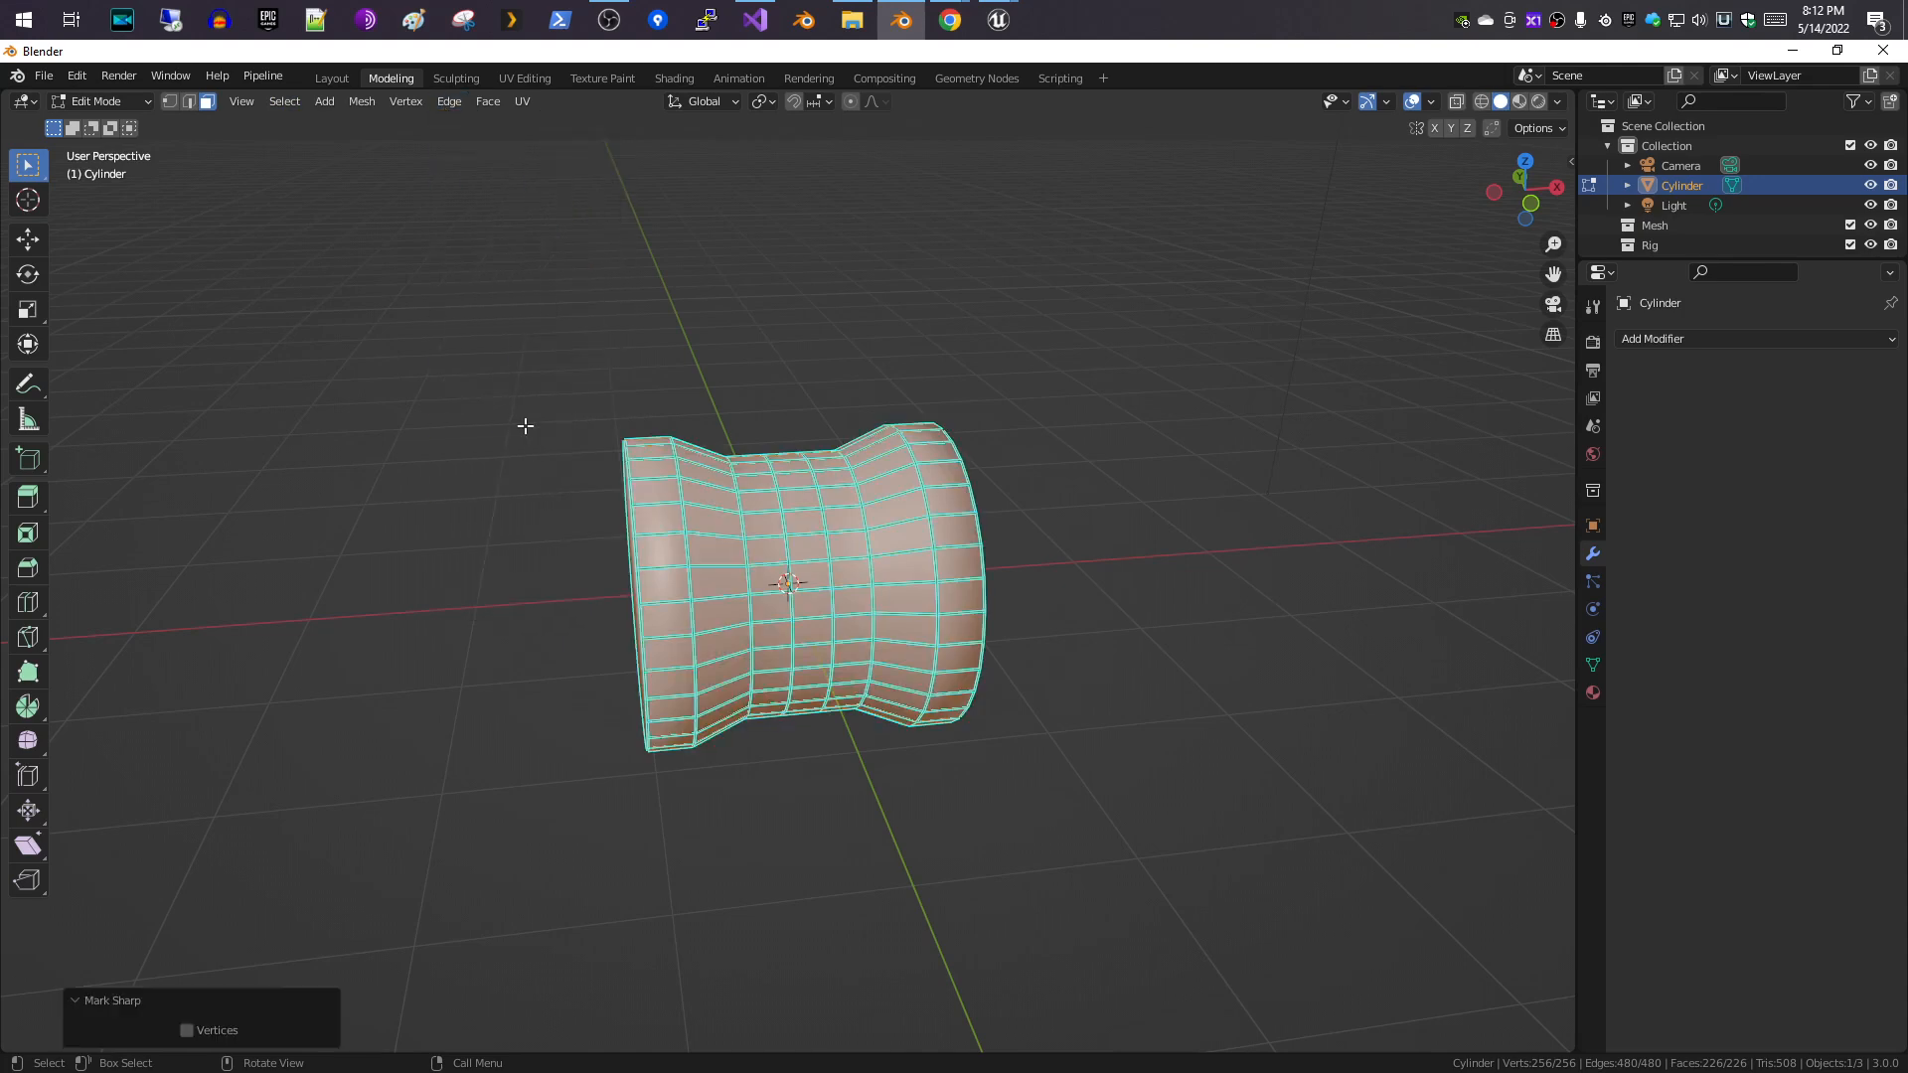
click(520, 415)
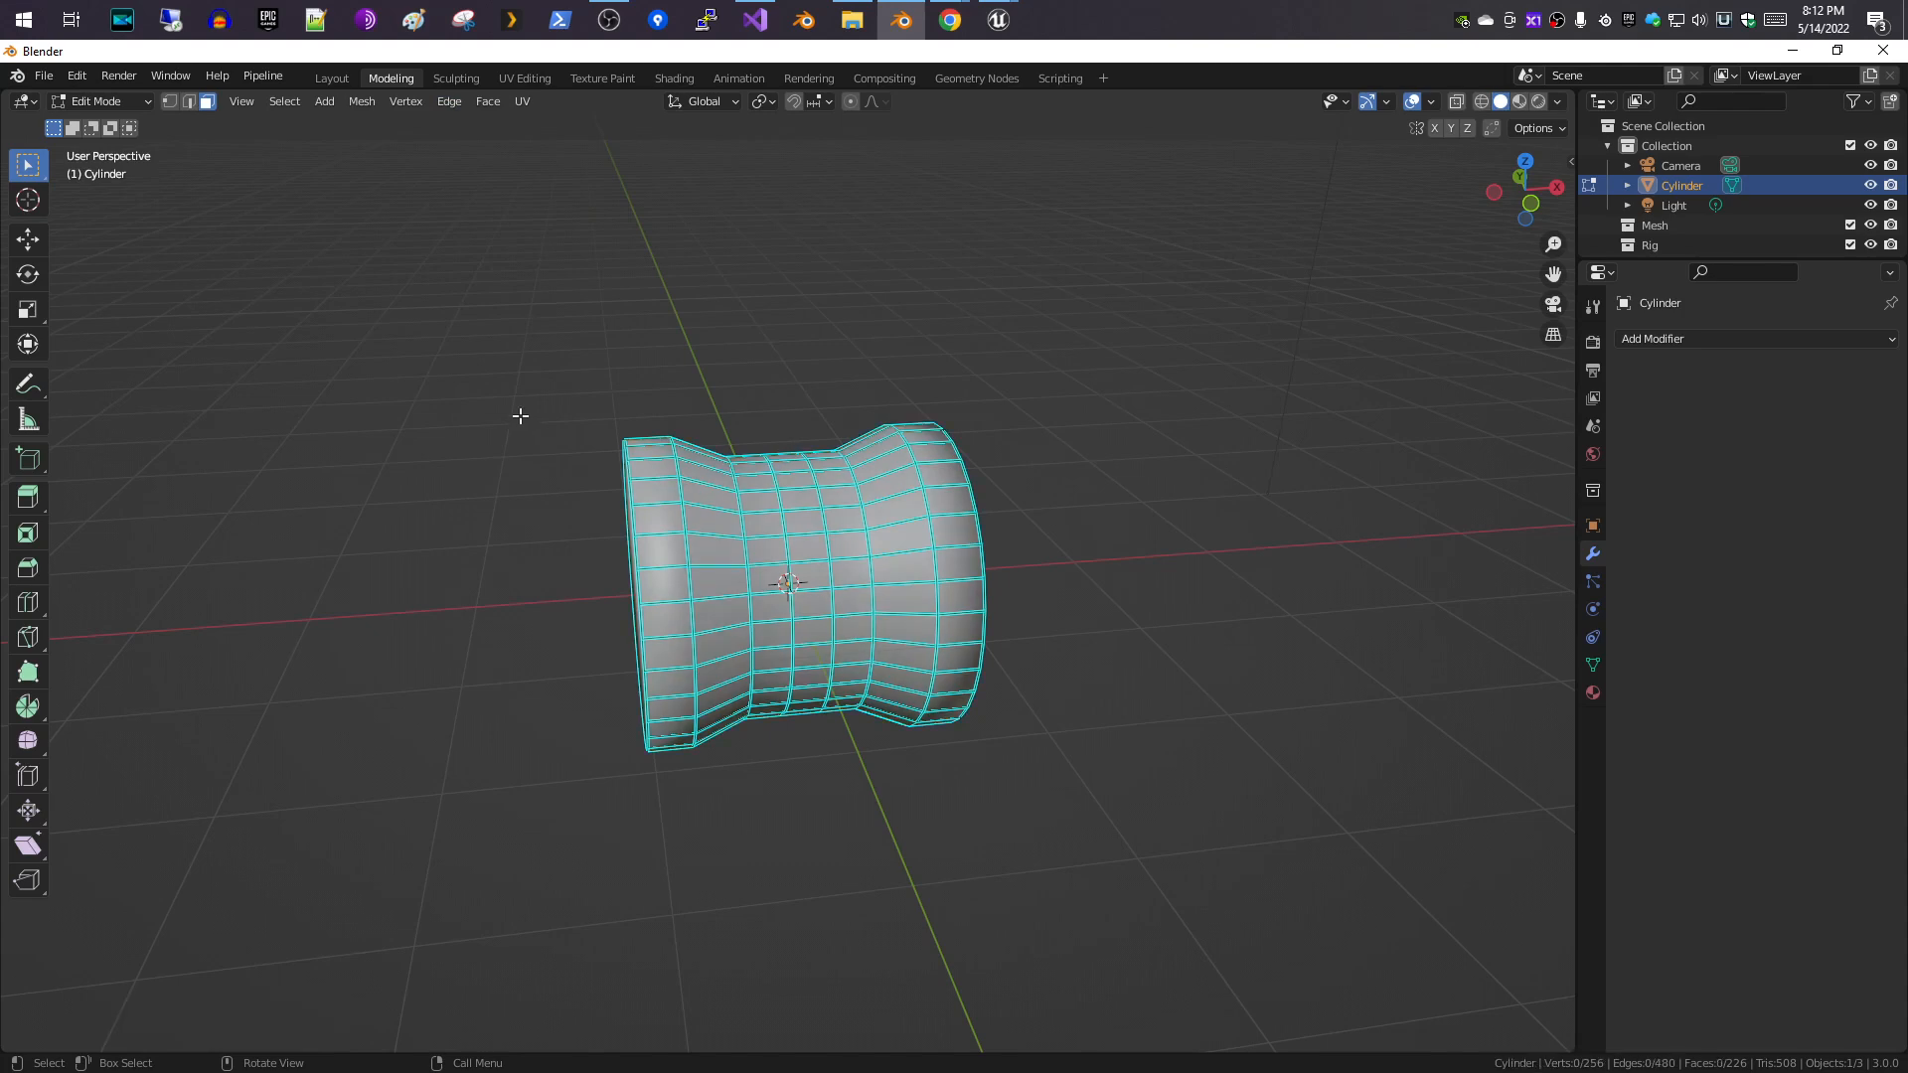
- Return to the Layout workspace and add an Edge Split modifier to the cylinder
click(326, 75)
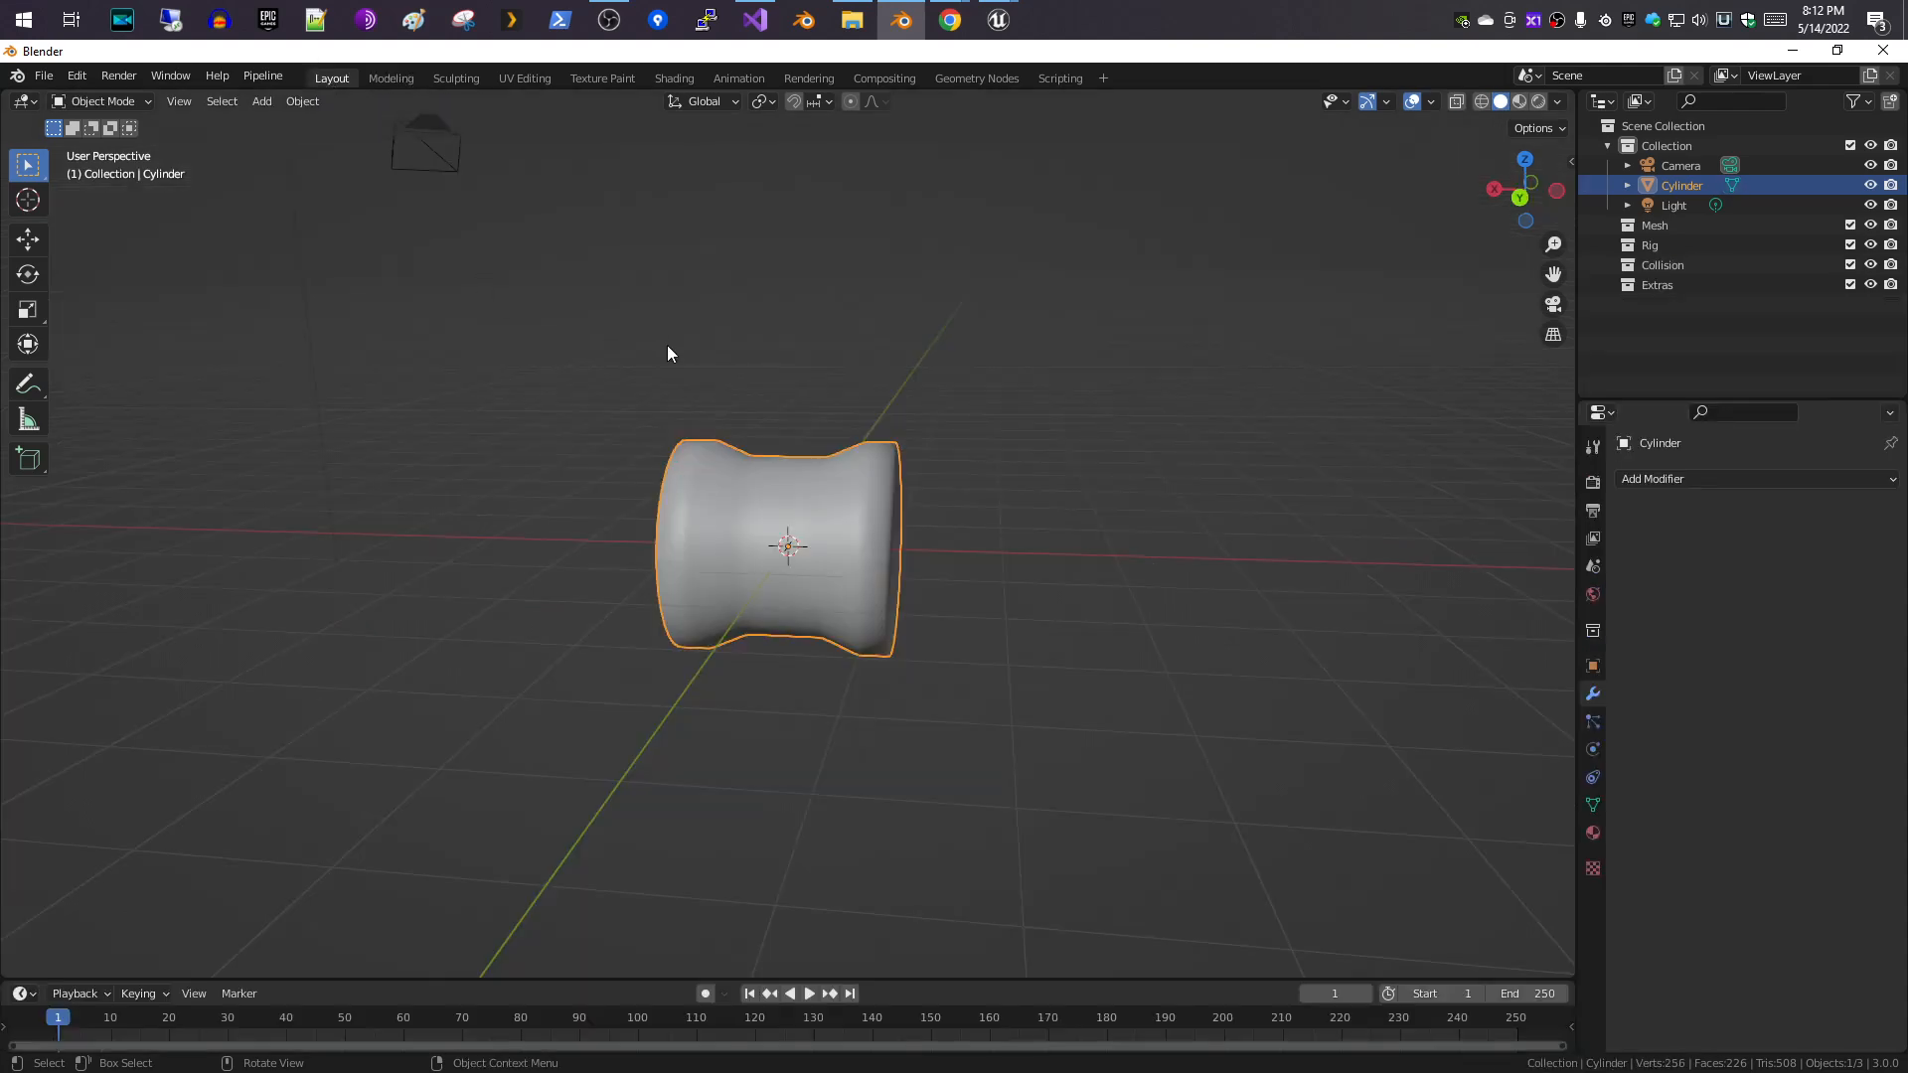
click(1697, 481)
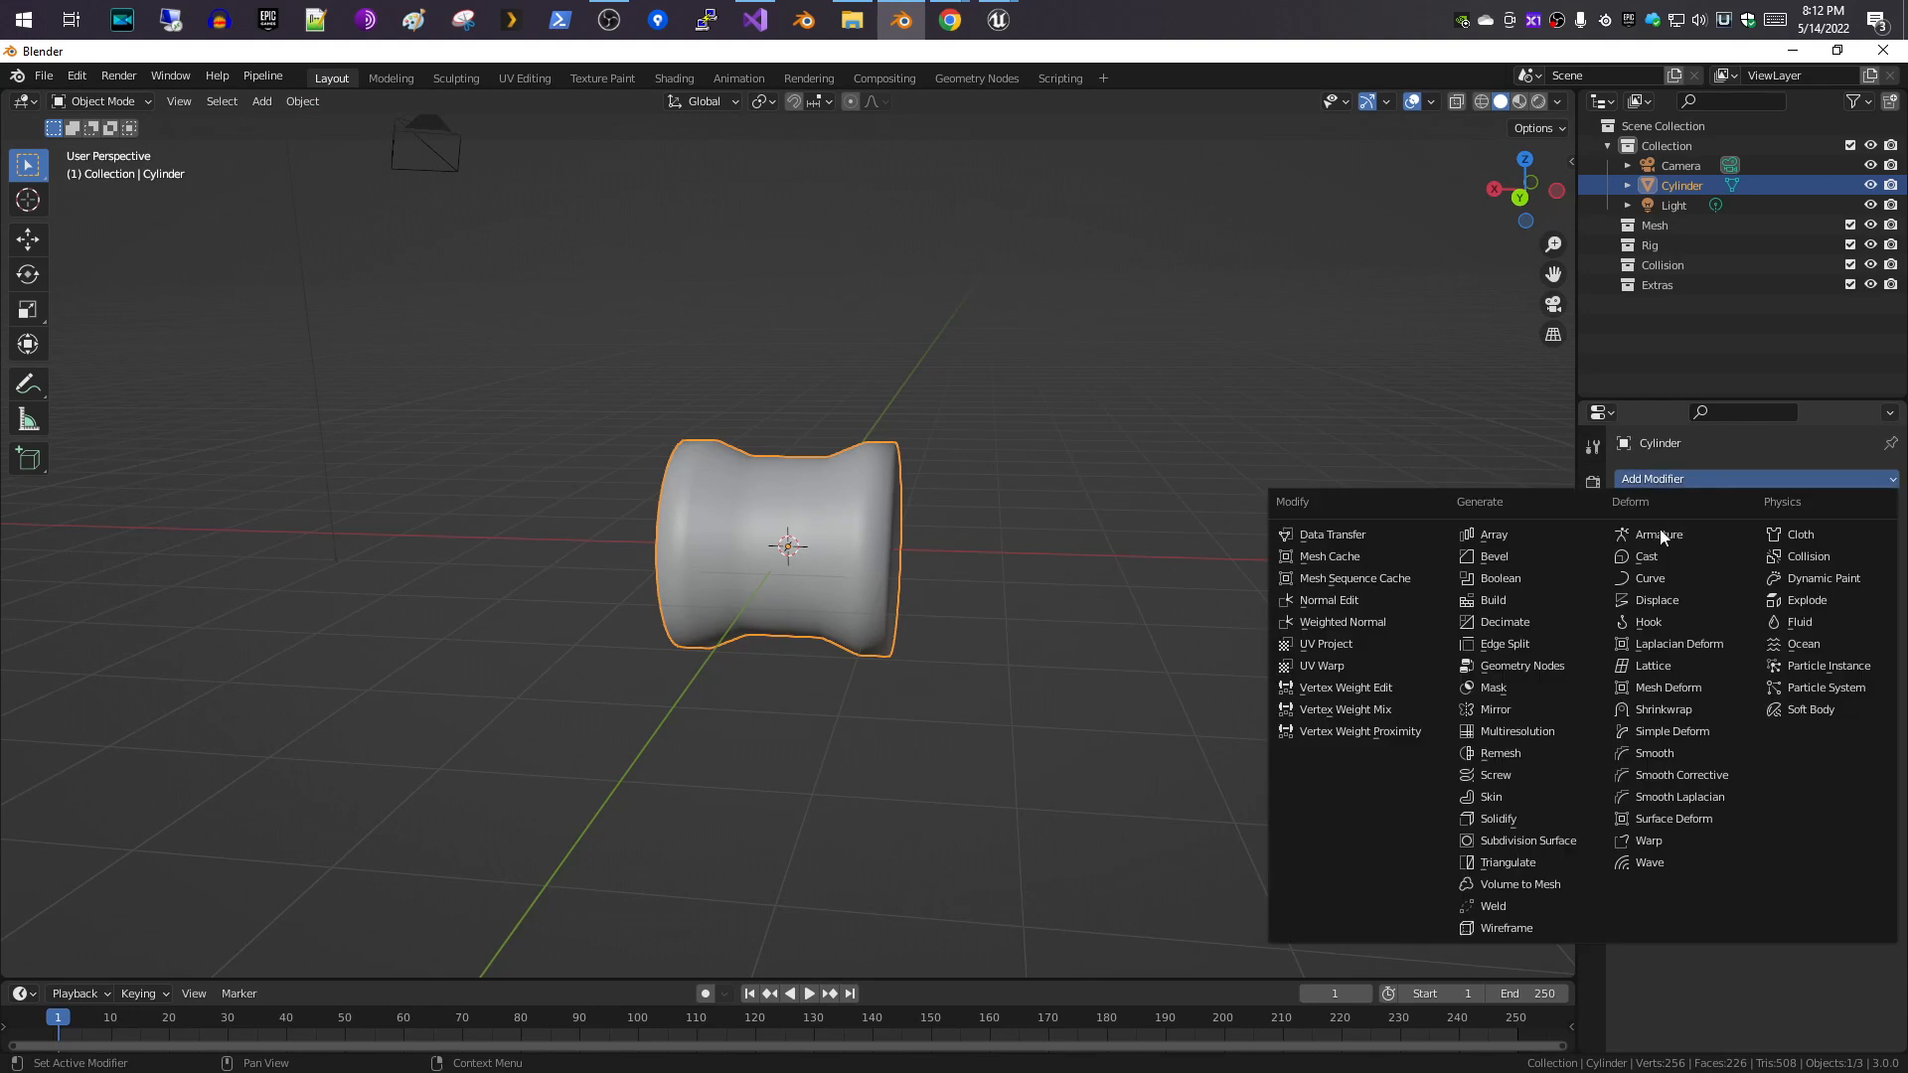
click(1521, 653)
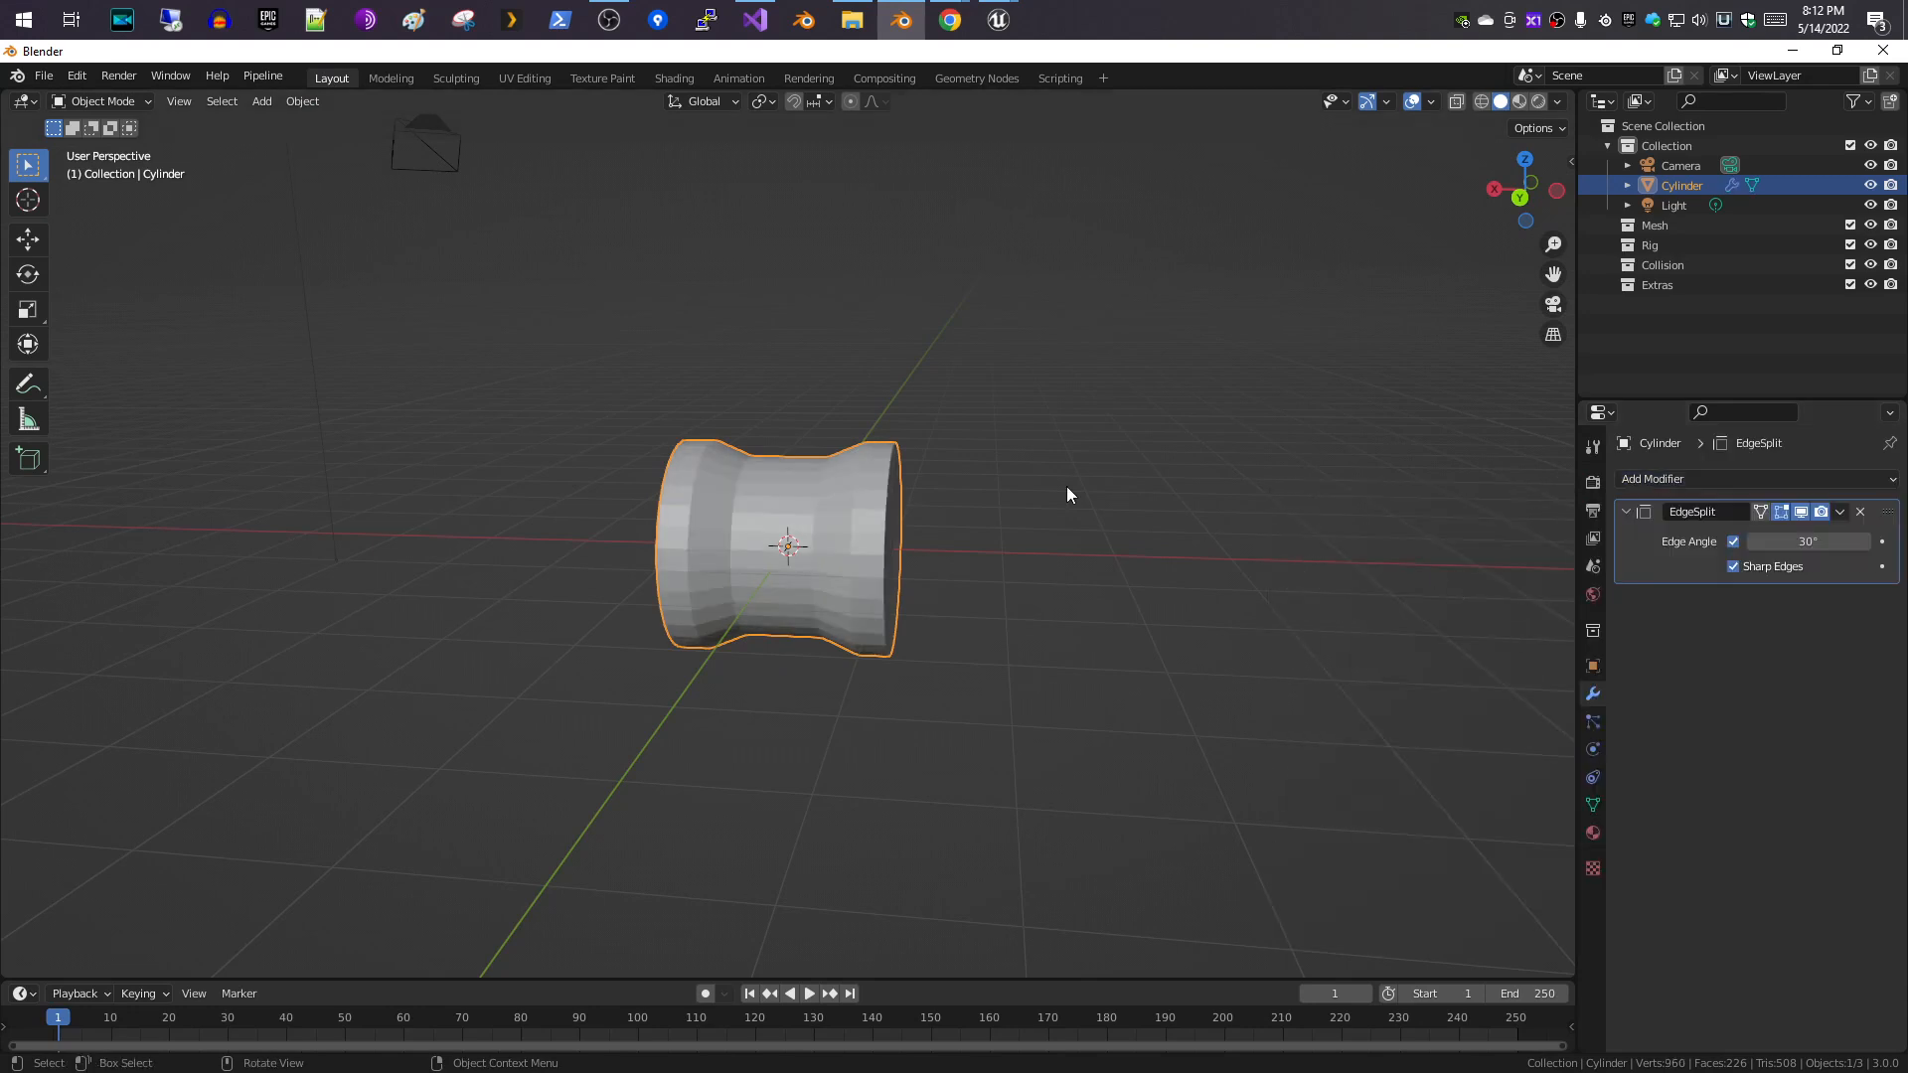
right_click(776, 520)
click(787, 513)
- In the Modeling workspace, select the whole cylinder mesh and clear the sharp marking from all edges
click(373, 83)
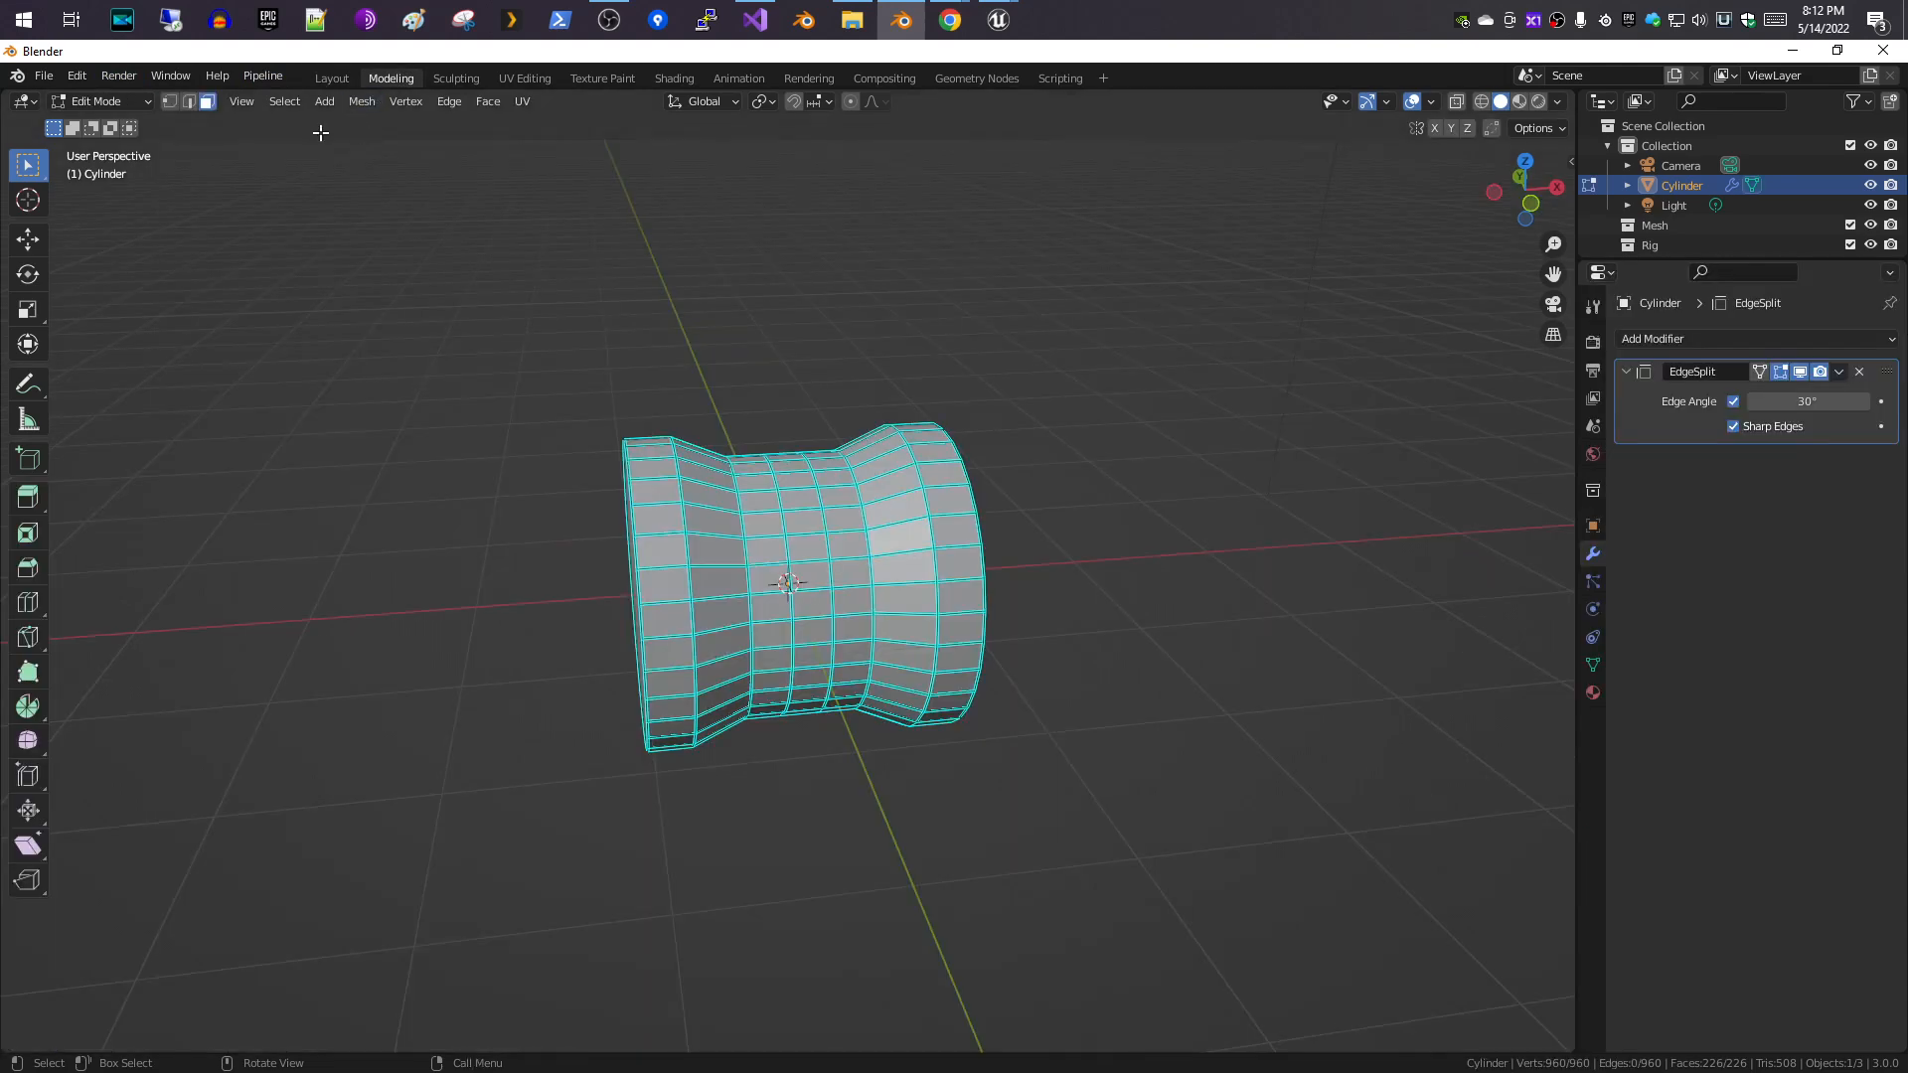
click(285, 103)
click(291, 121)
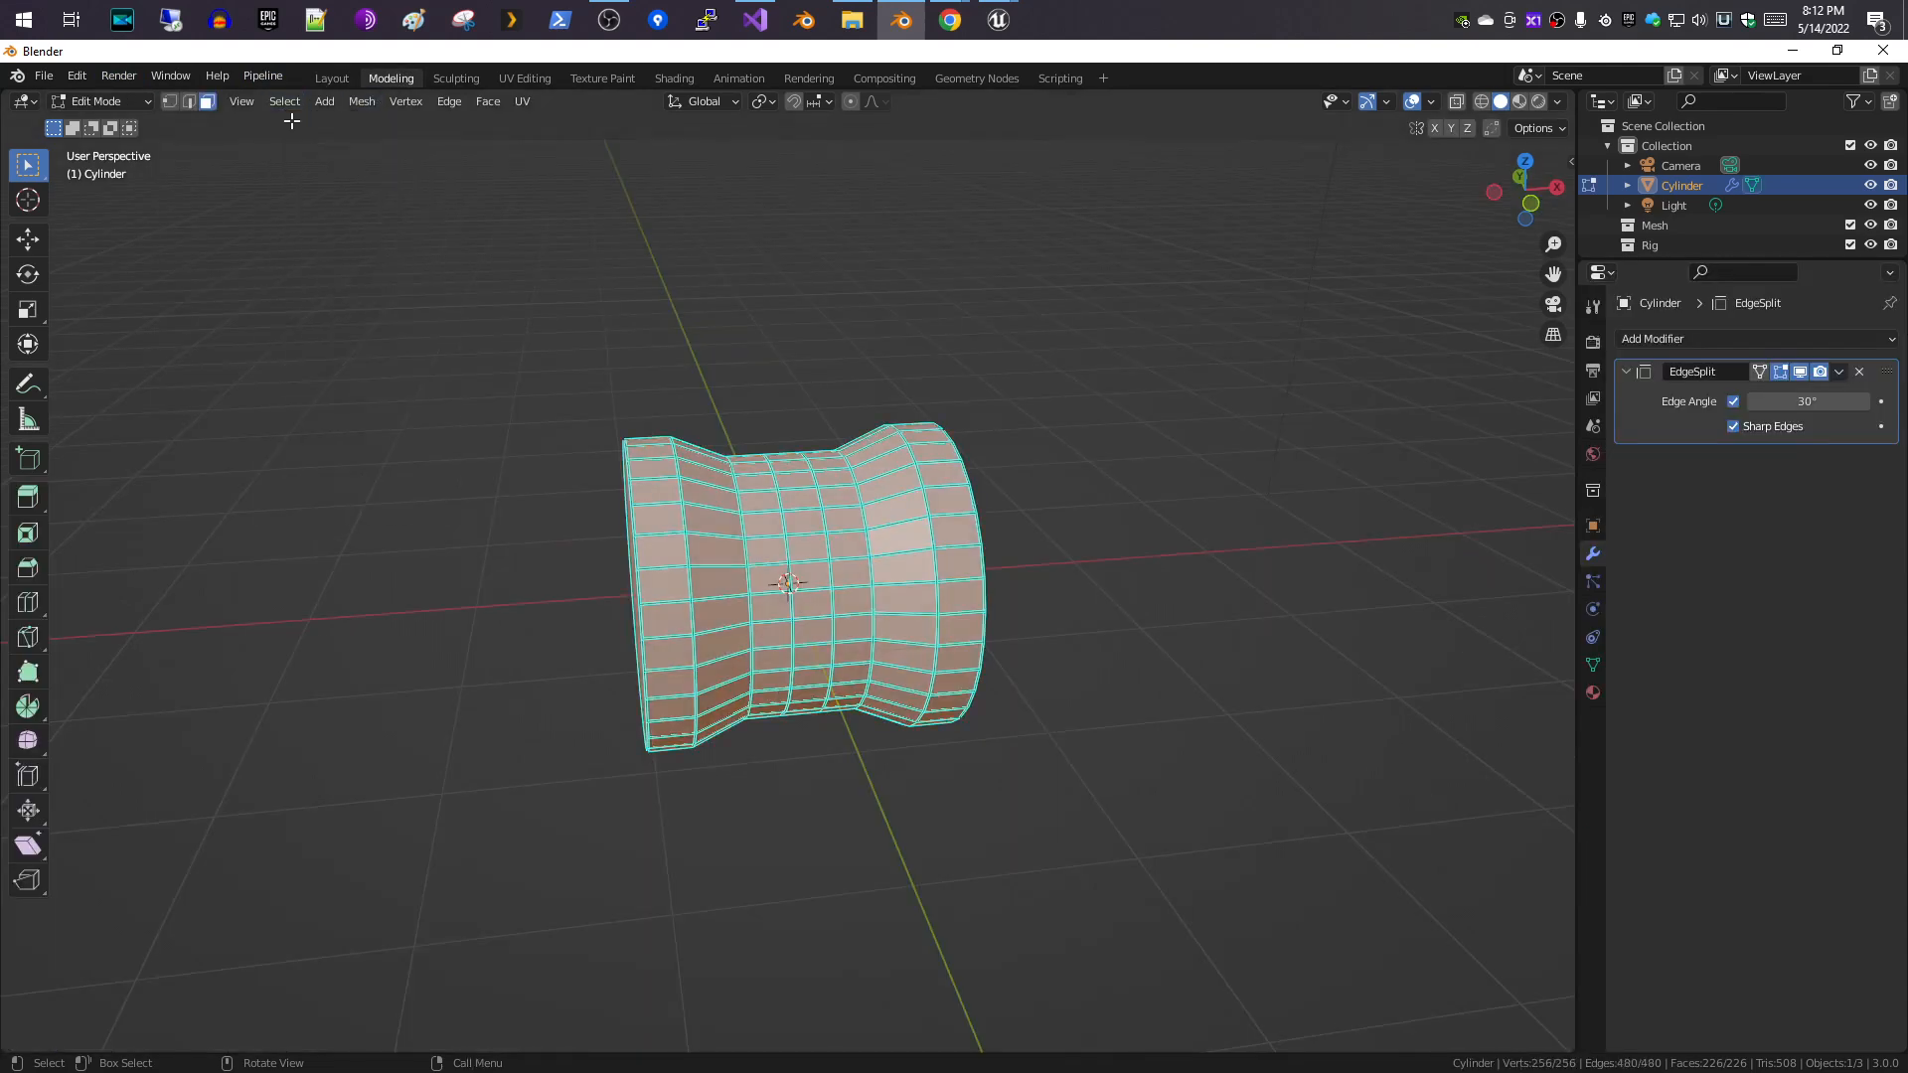
click(286, 103)
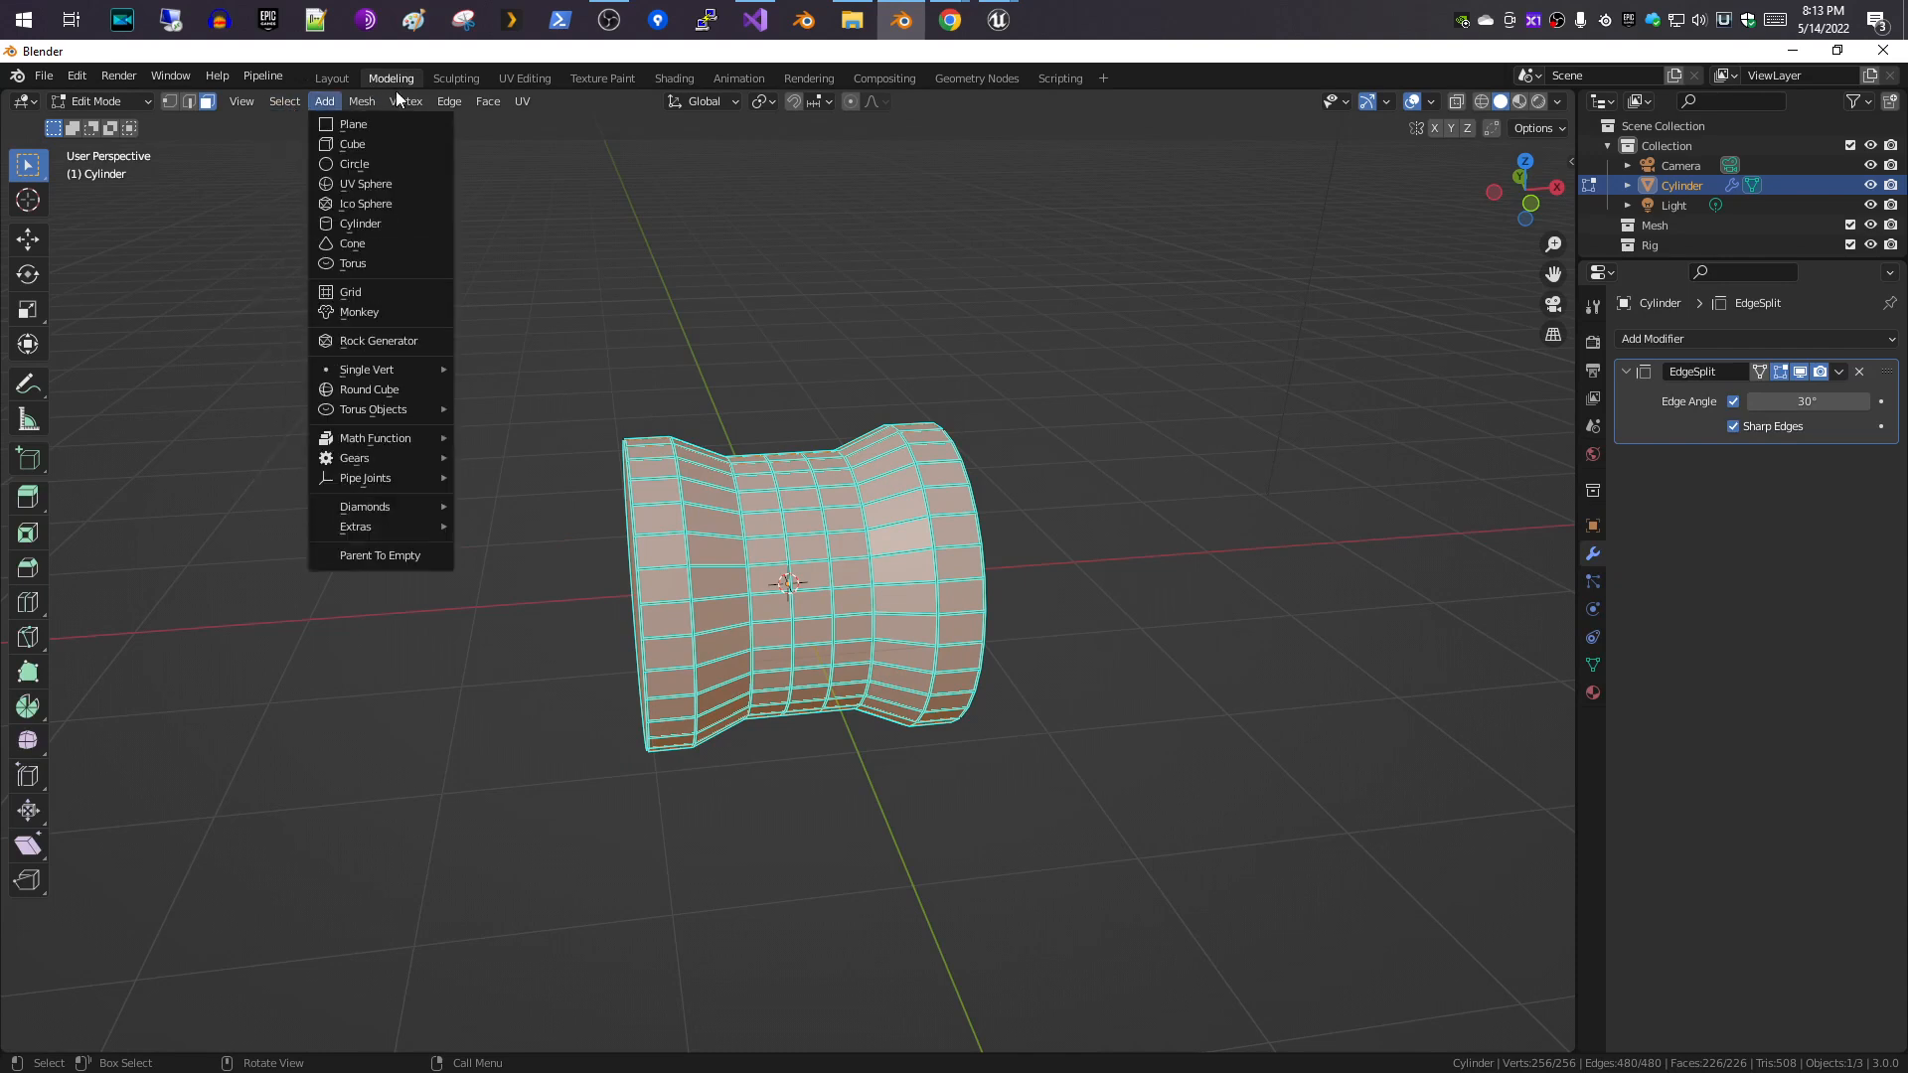
mouse_move(449, 101)
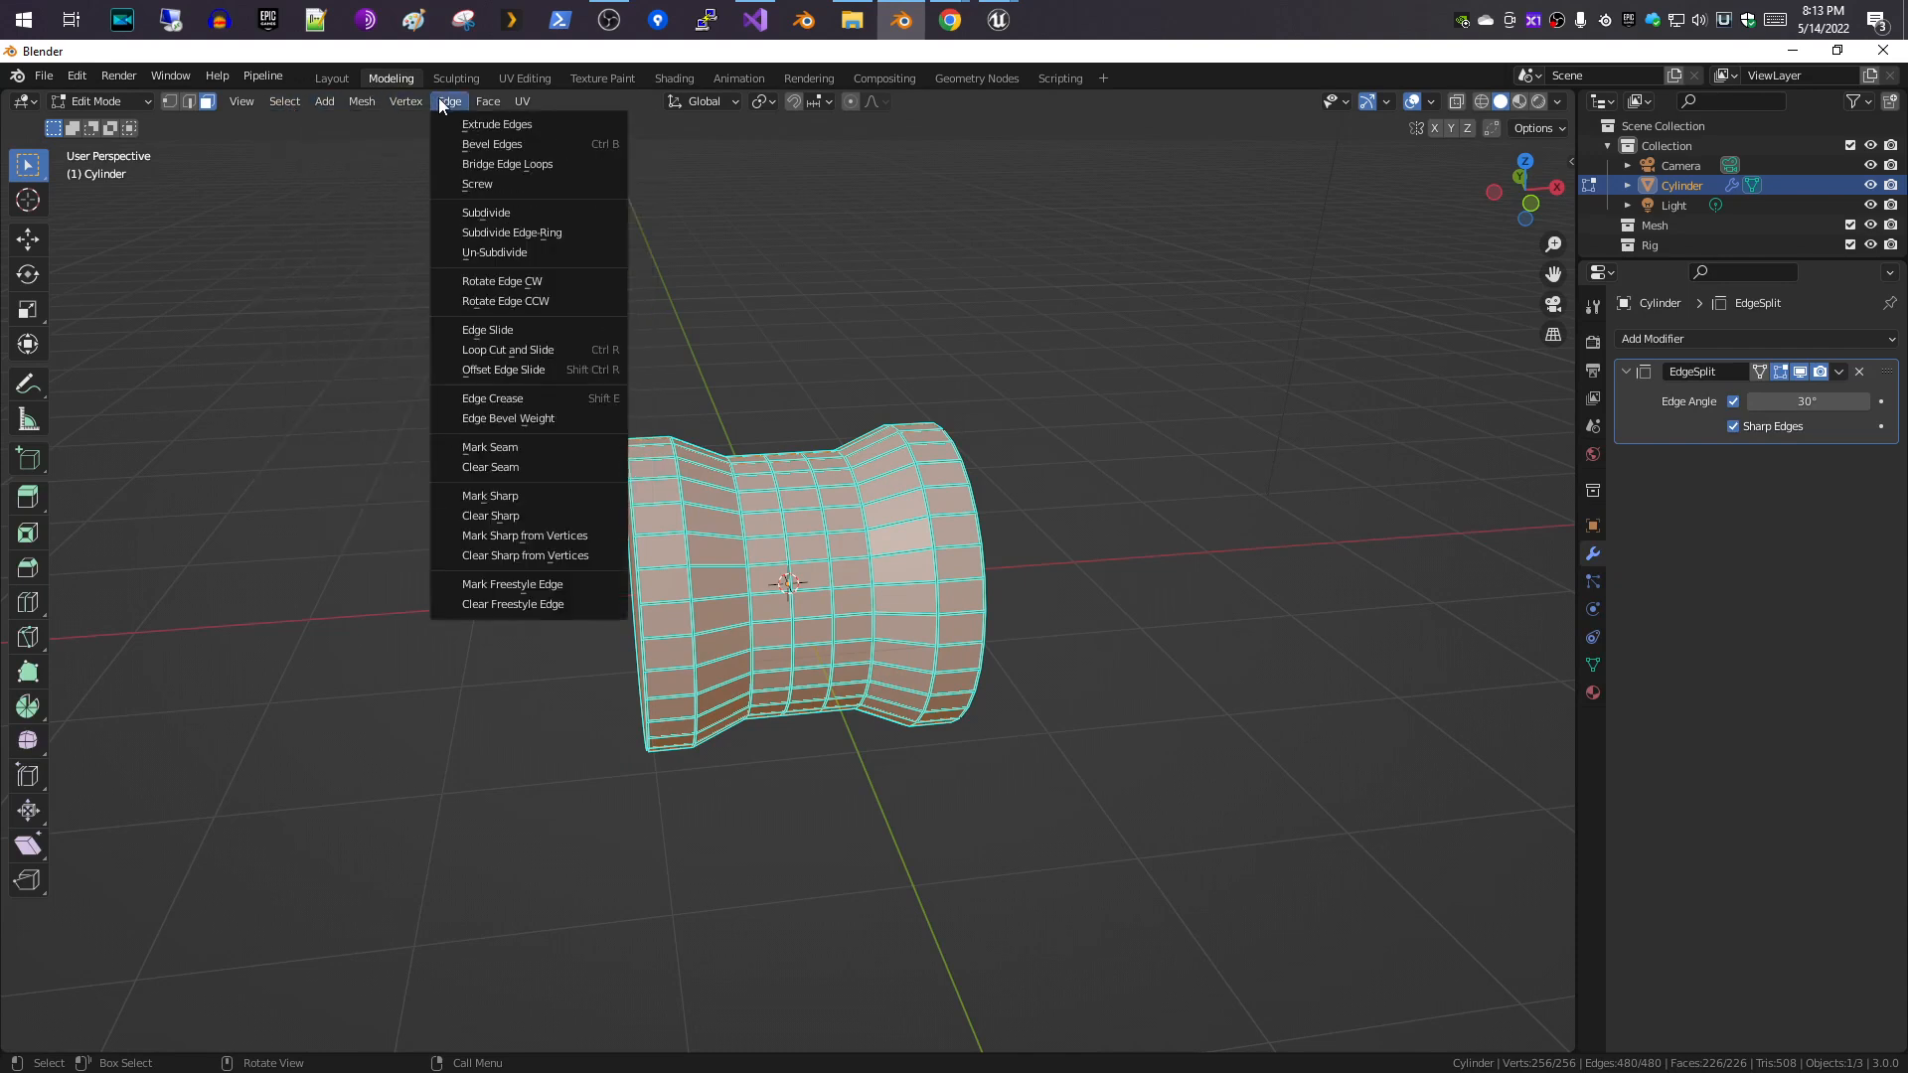
click(565, 516)
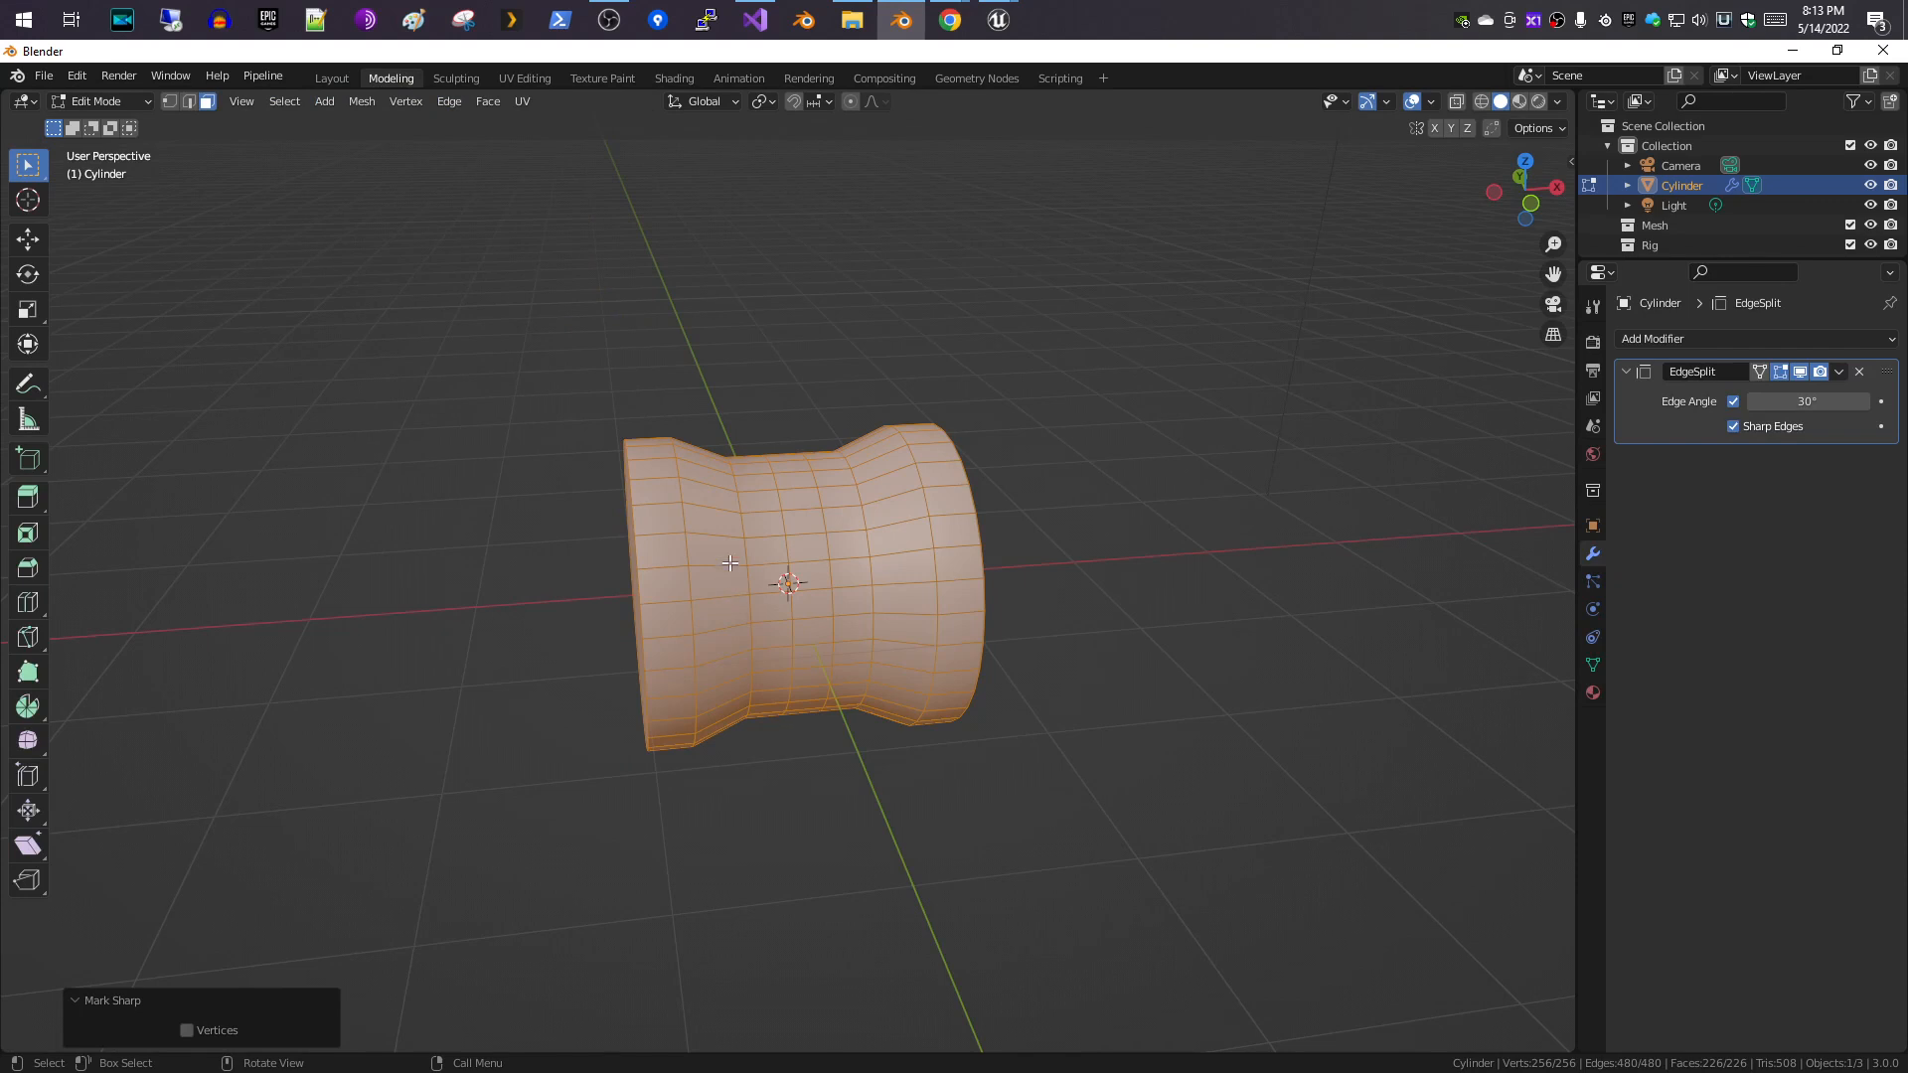
- In back X-ray view with edge selection, select the full outer crease loop on the cylinder's -X side and mark it sharp
click(1456, 101)
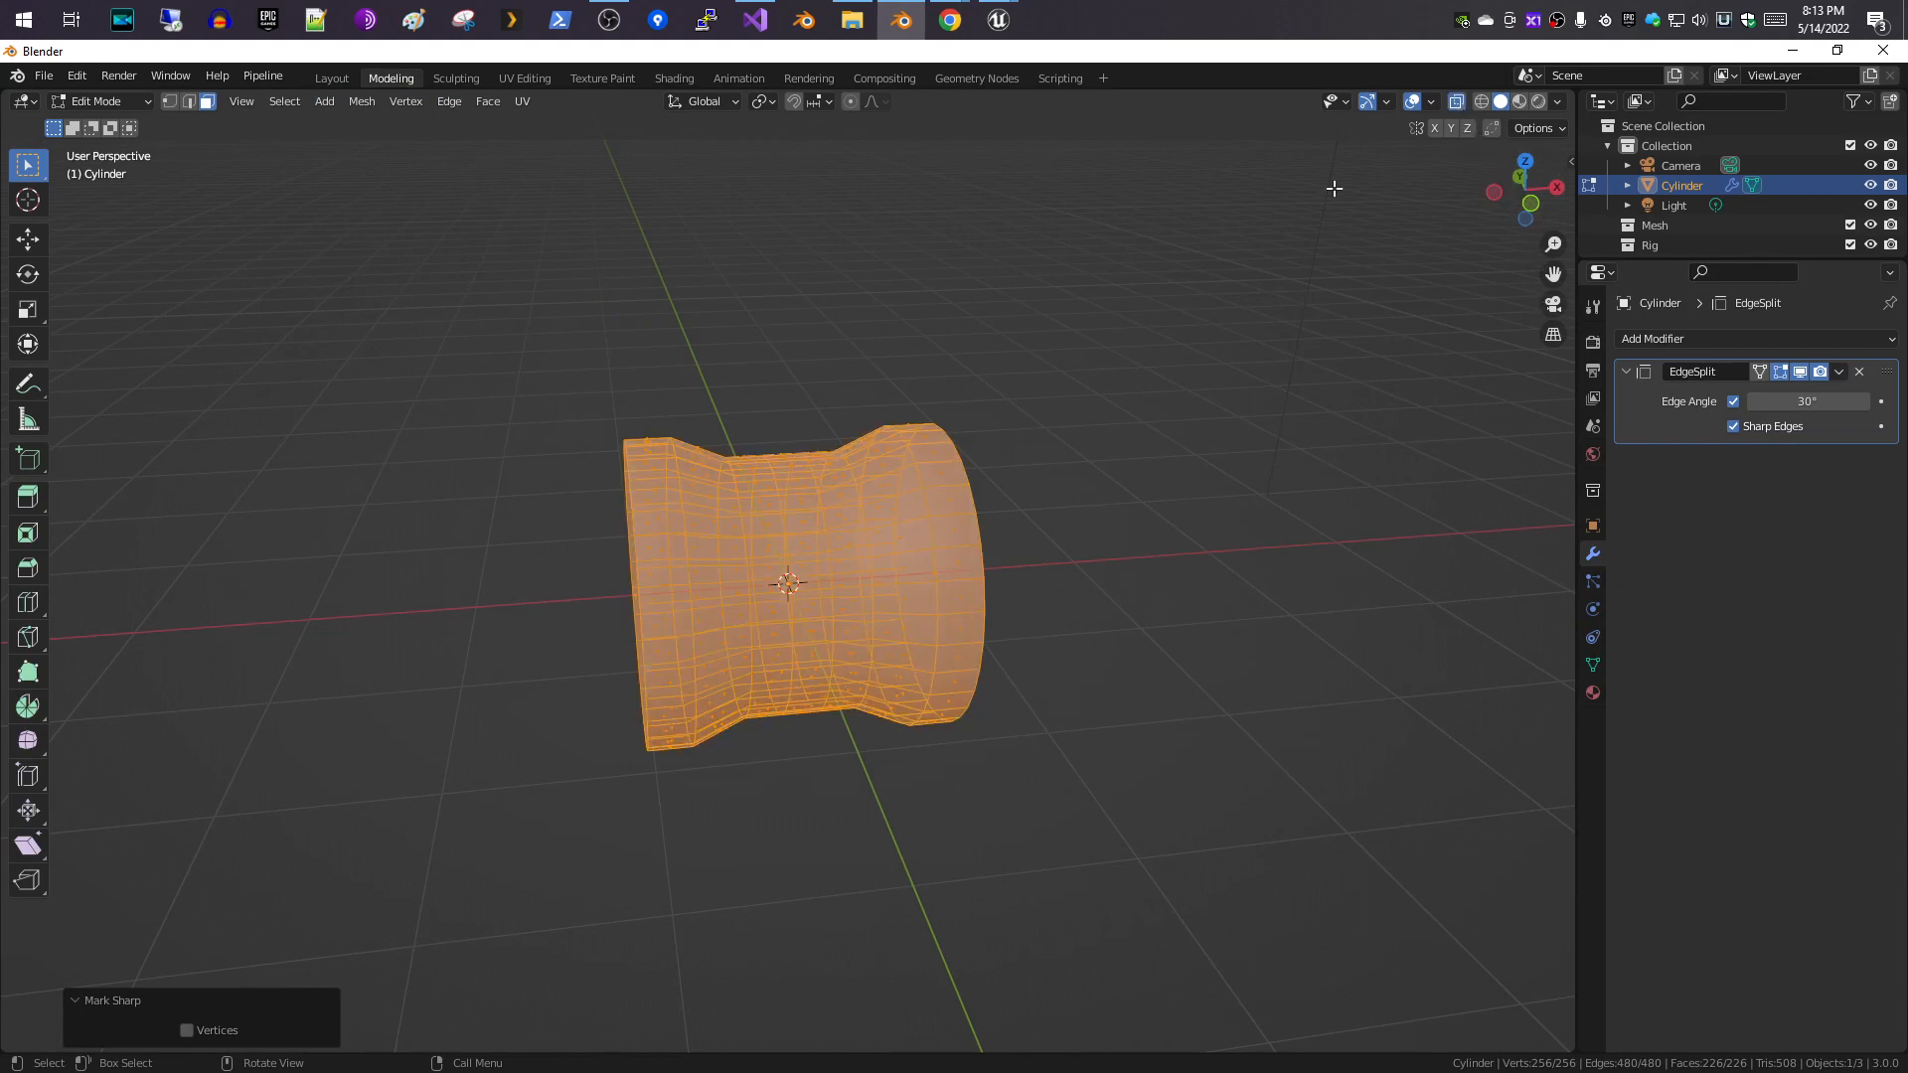
click(1557, 188)
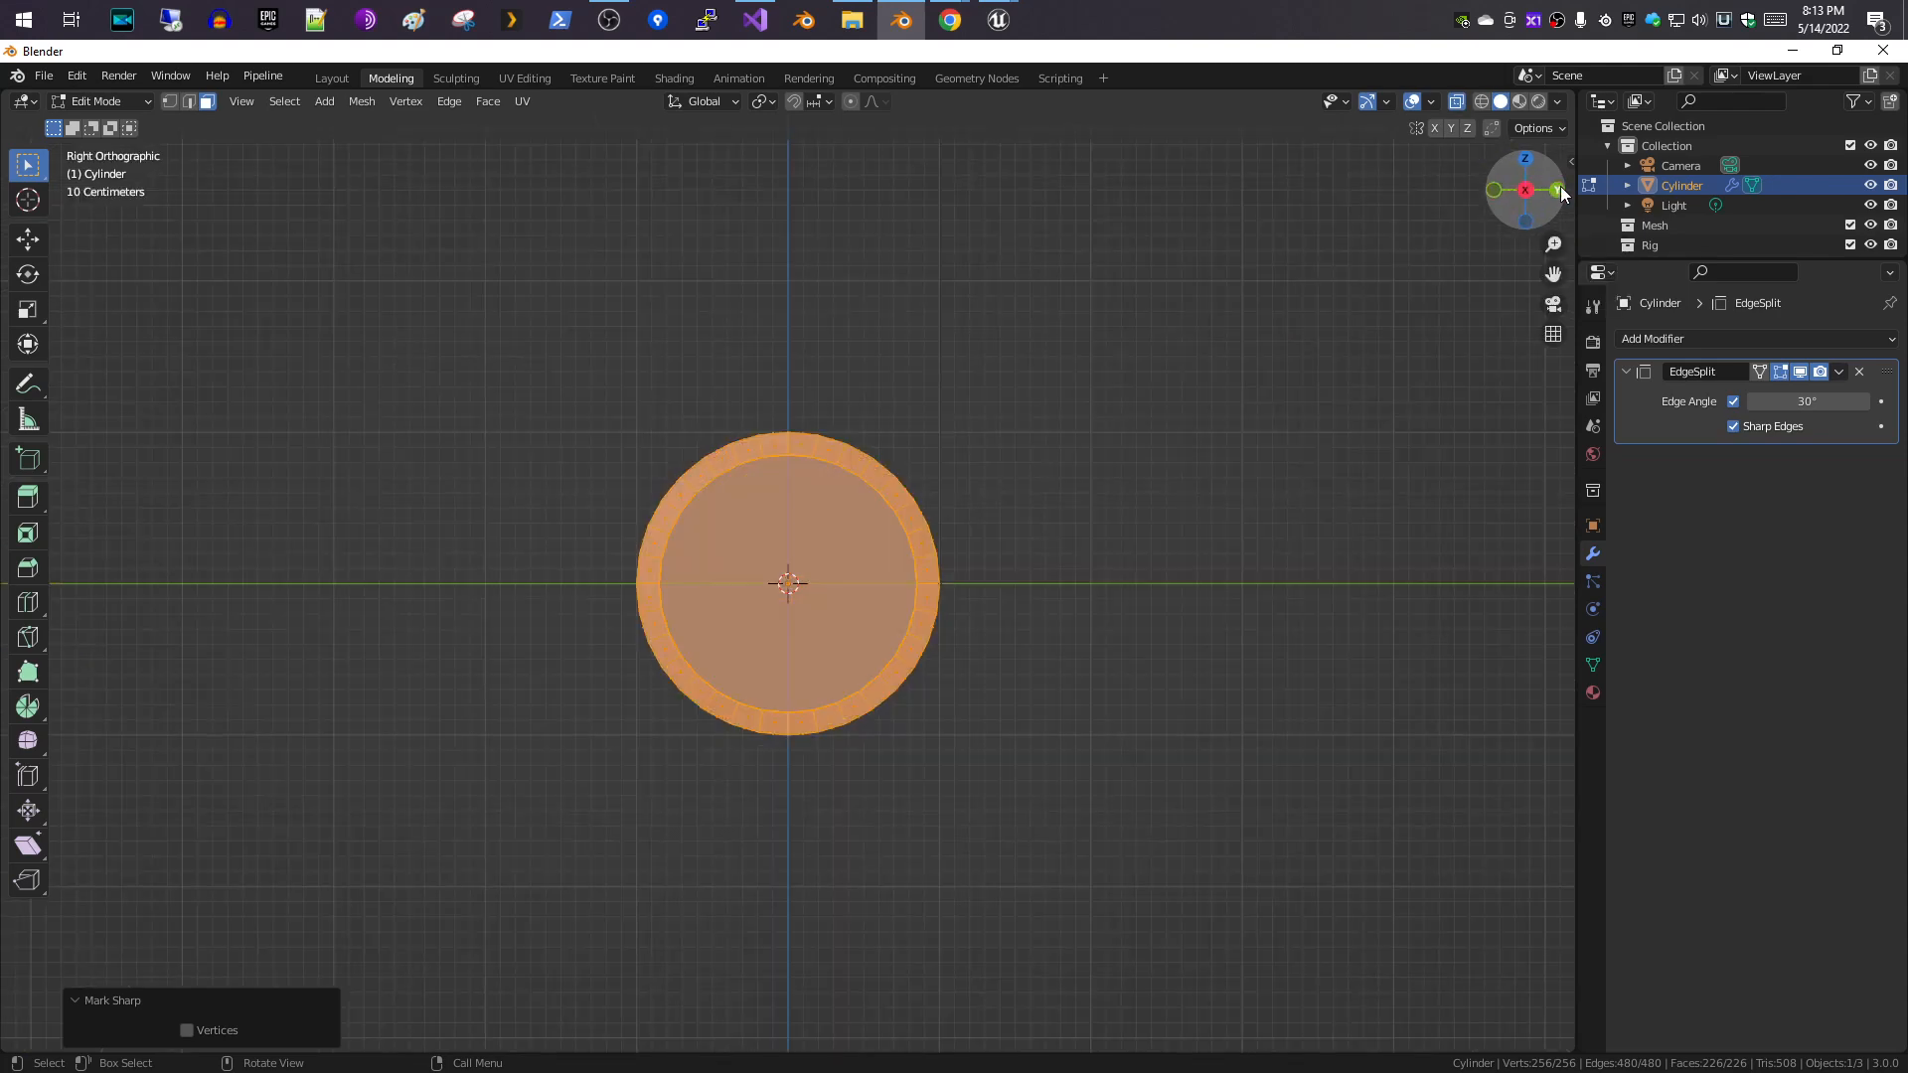
click(1557, 188)
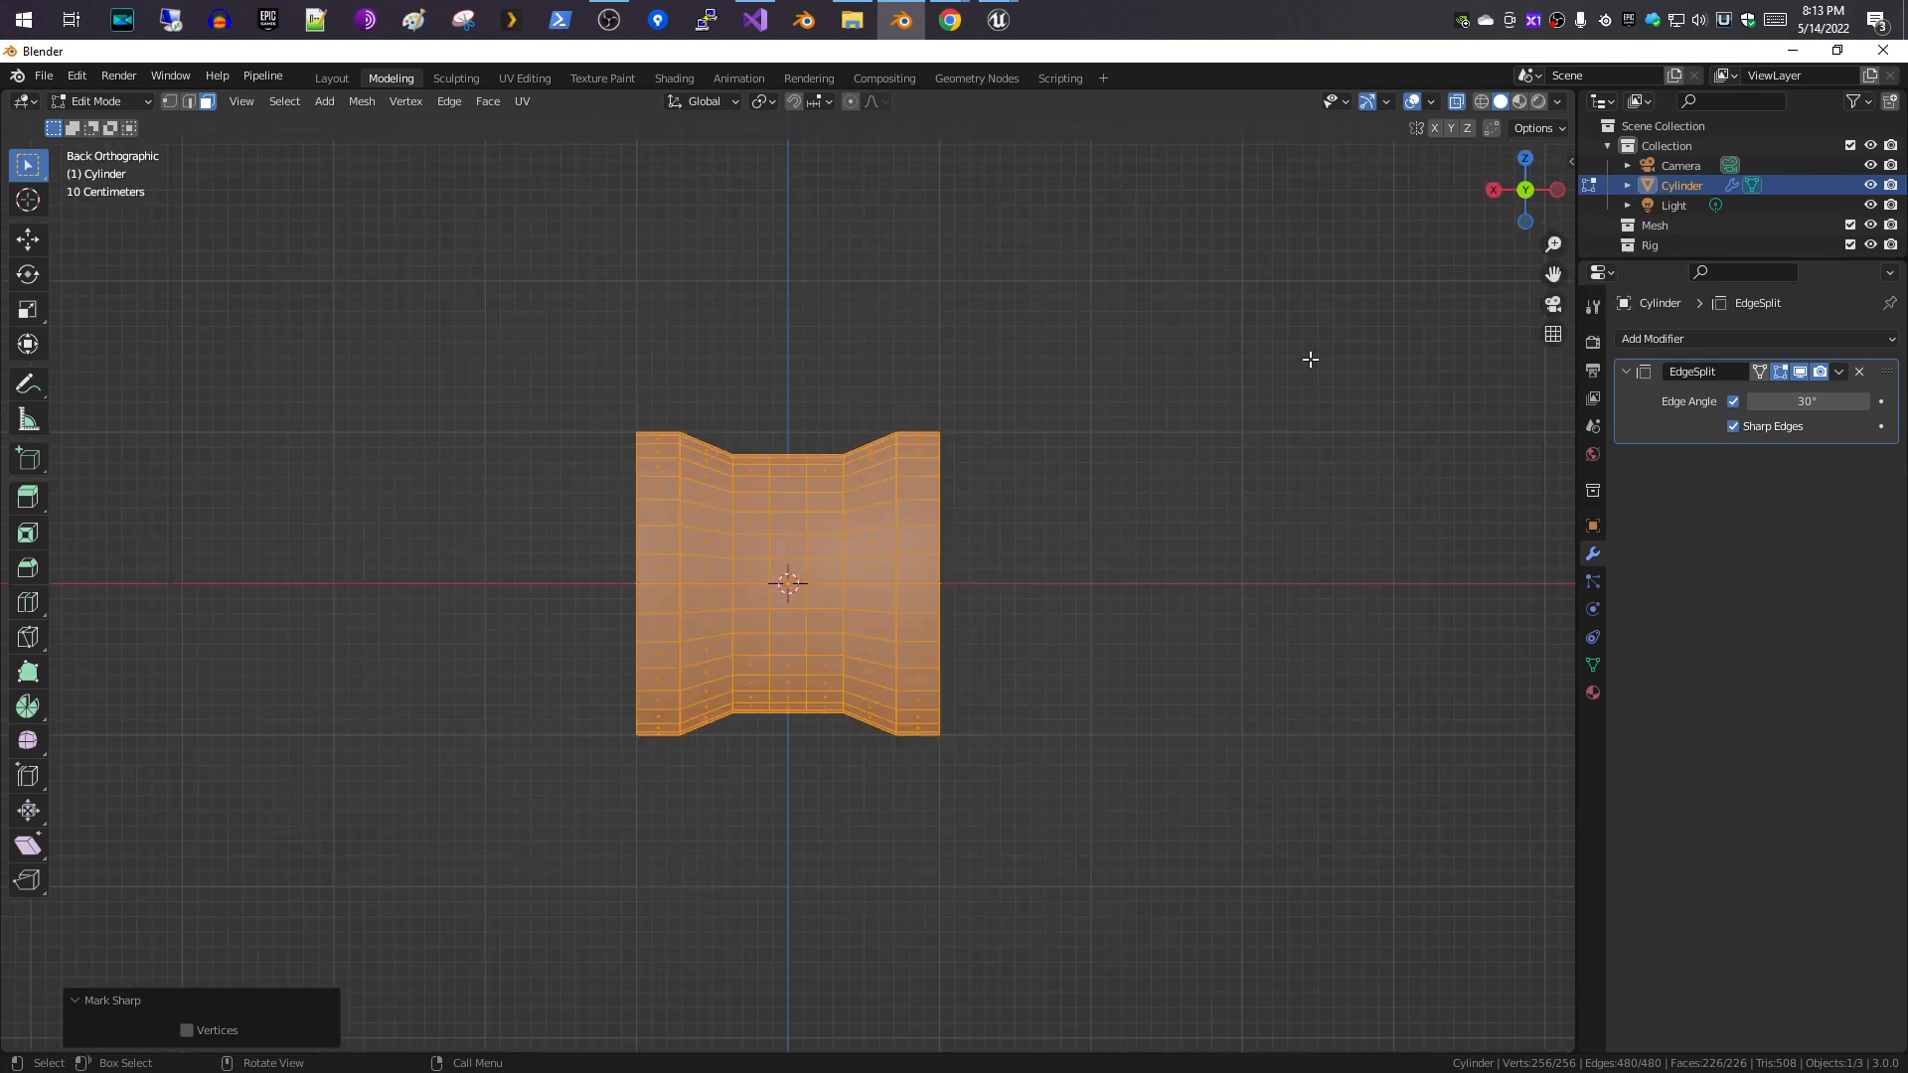
click(1053, 431)
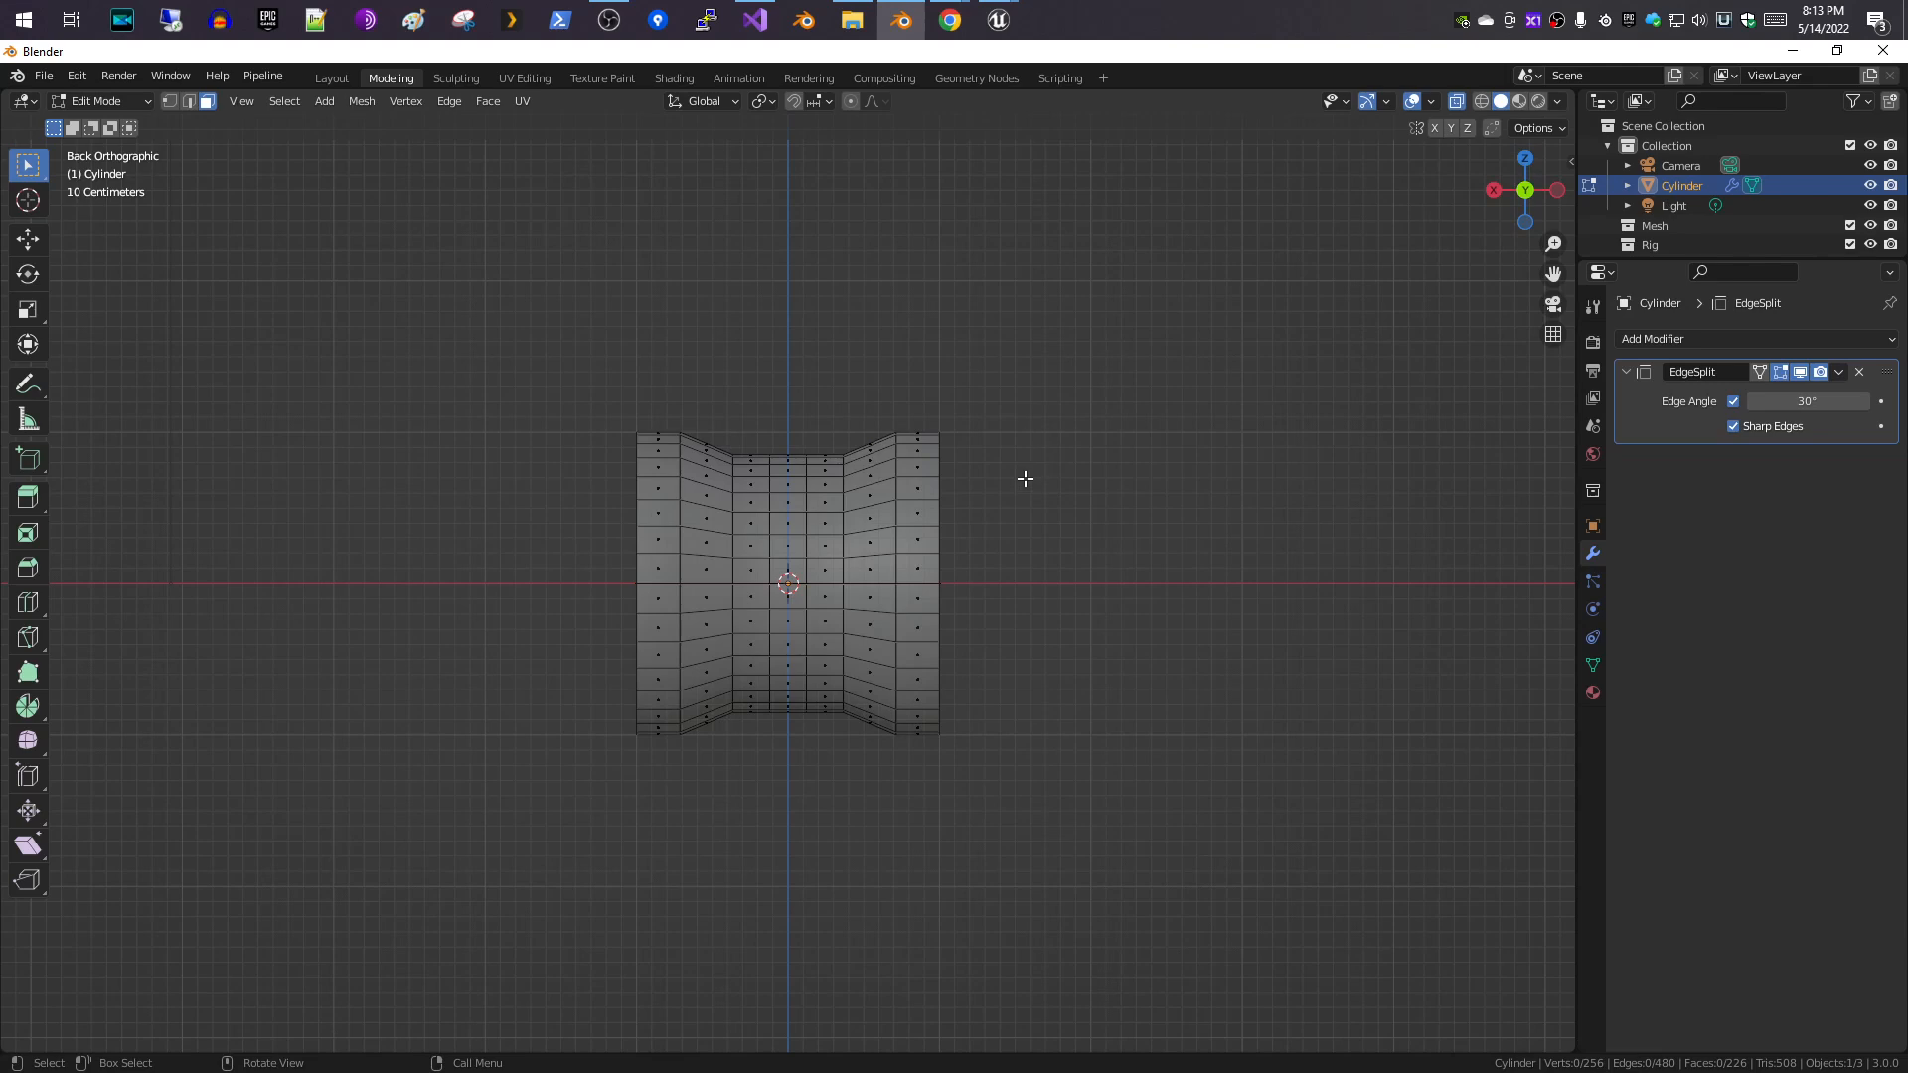
drag(887, 410, 903, 777)
drag(911, 786, 914, 784)
click(183, 104)
drag(916, 773, 895, 357)
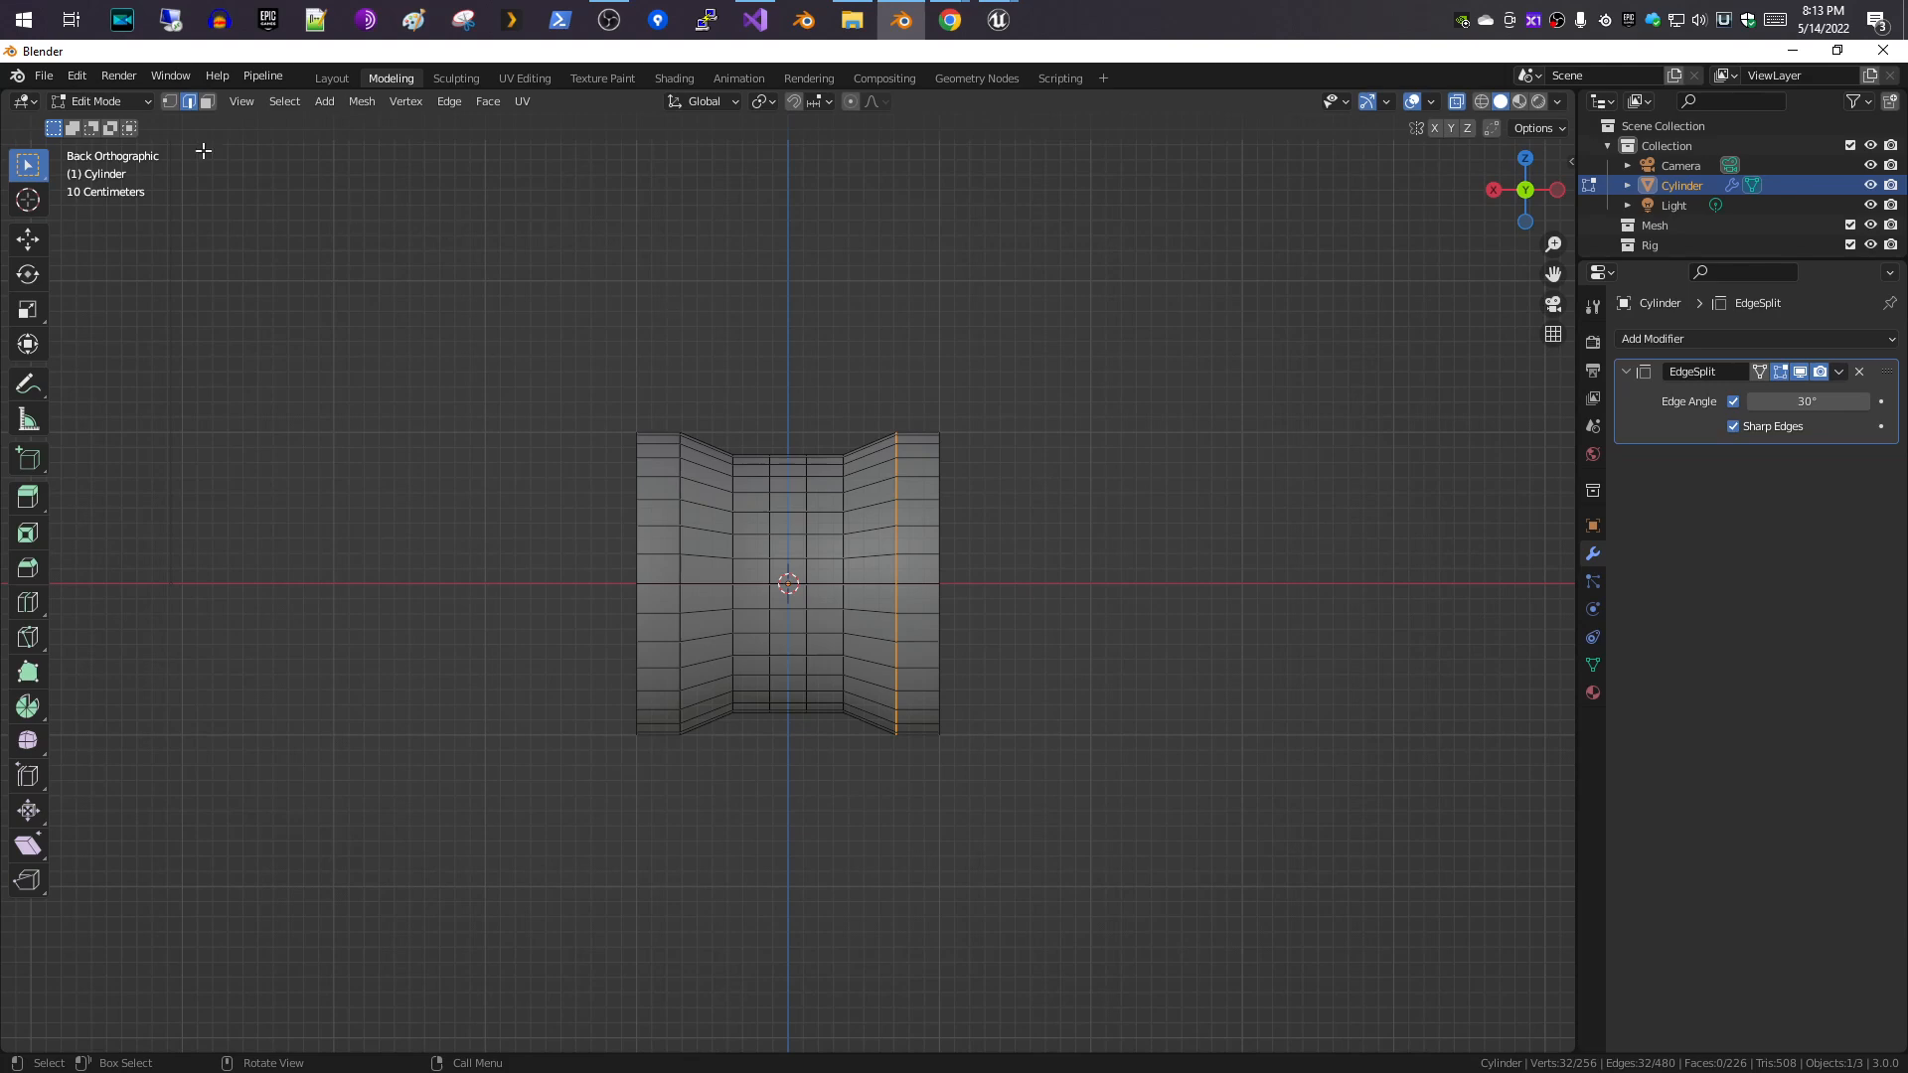
click(444, 103)
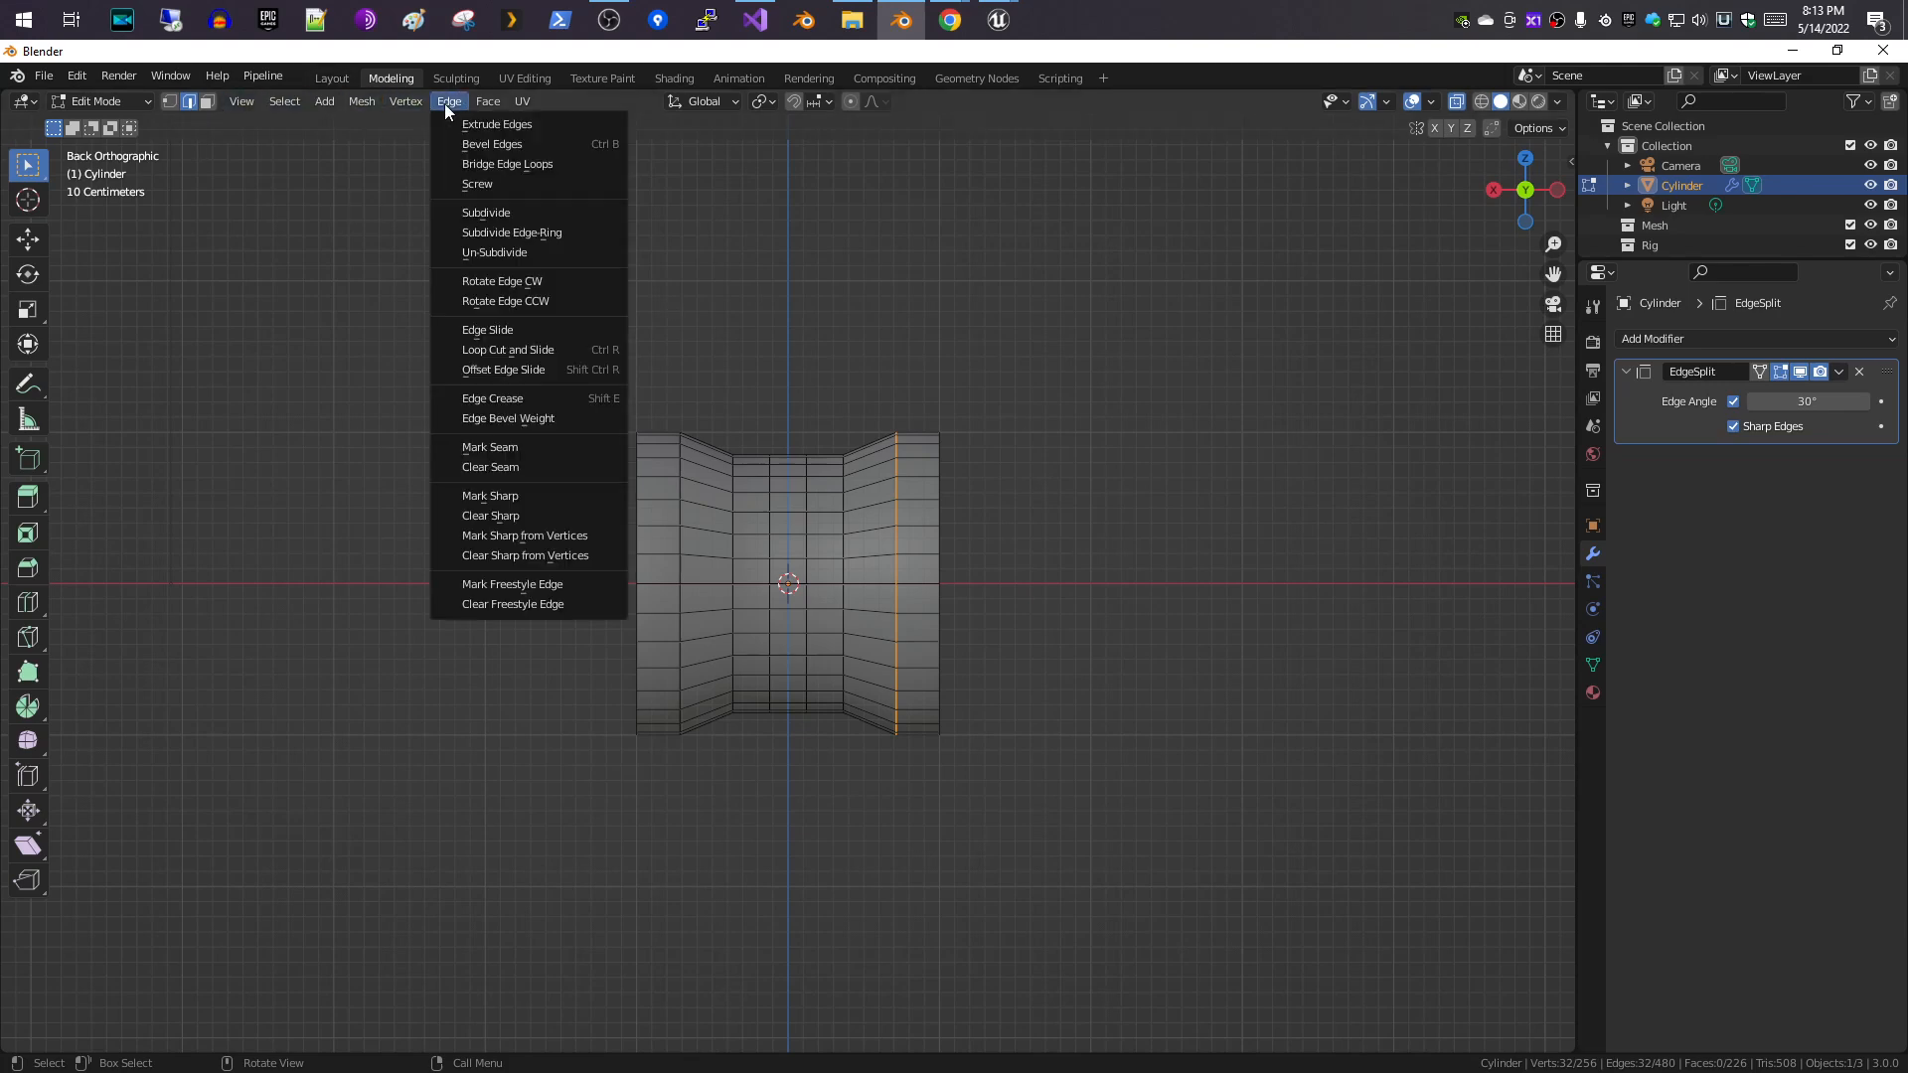
click(527, 495)
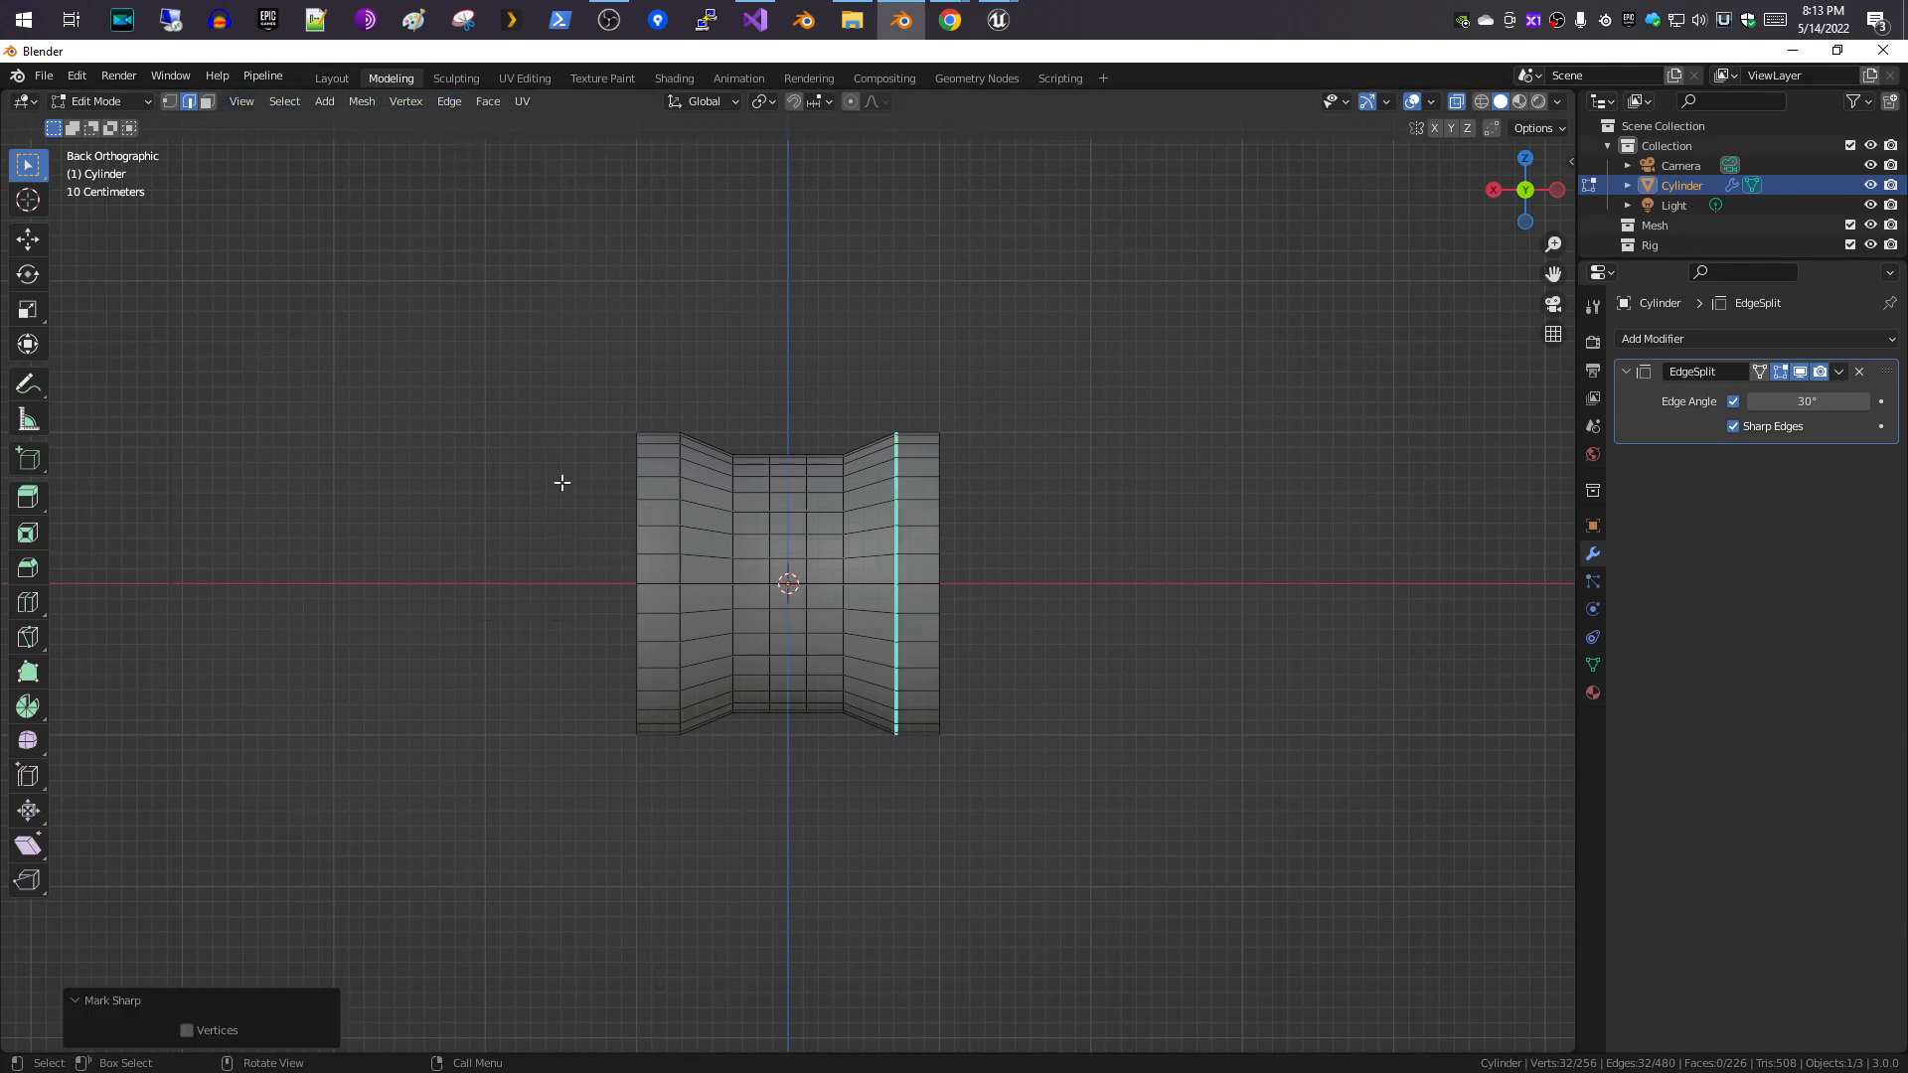
- Mark the outer crease loop on the +X side as sharp and check the shading in the Layout workspace
drag(671, 427, 710, 825)
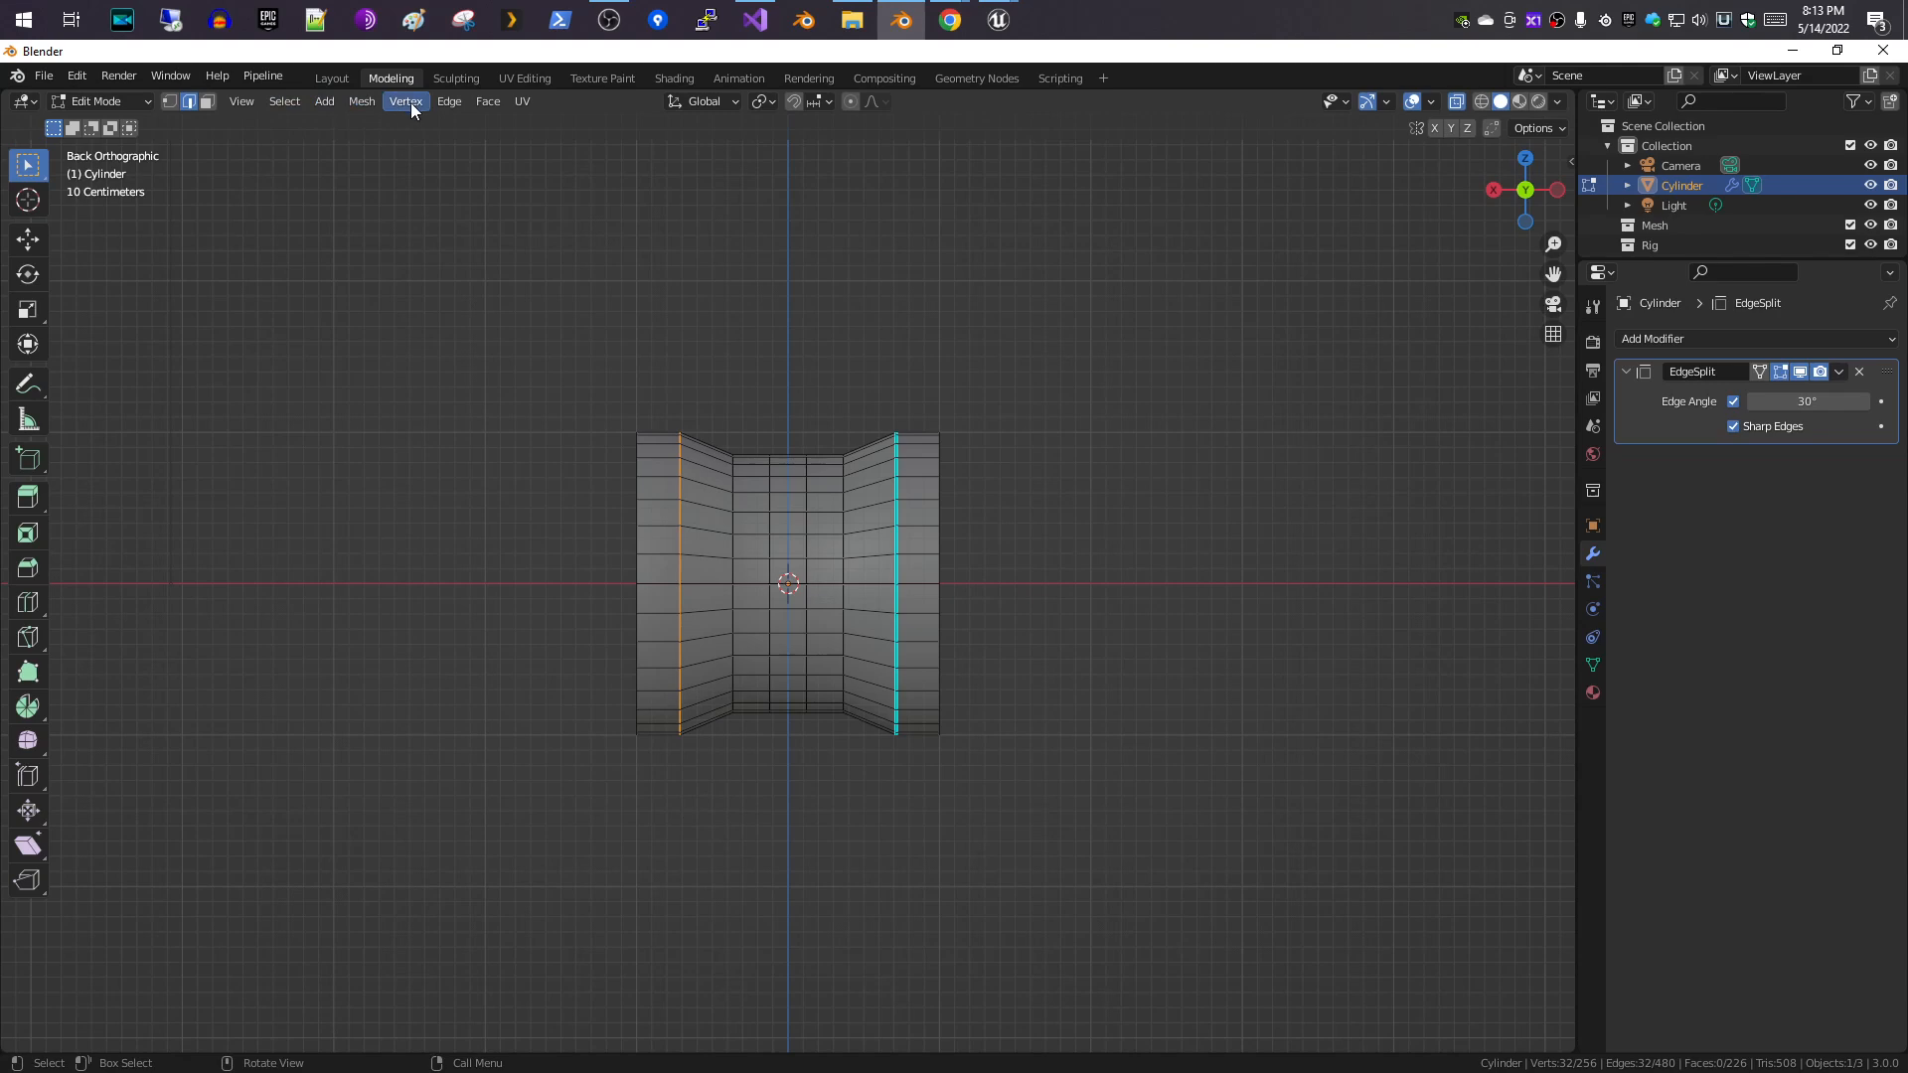
click(447, 104)
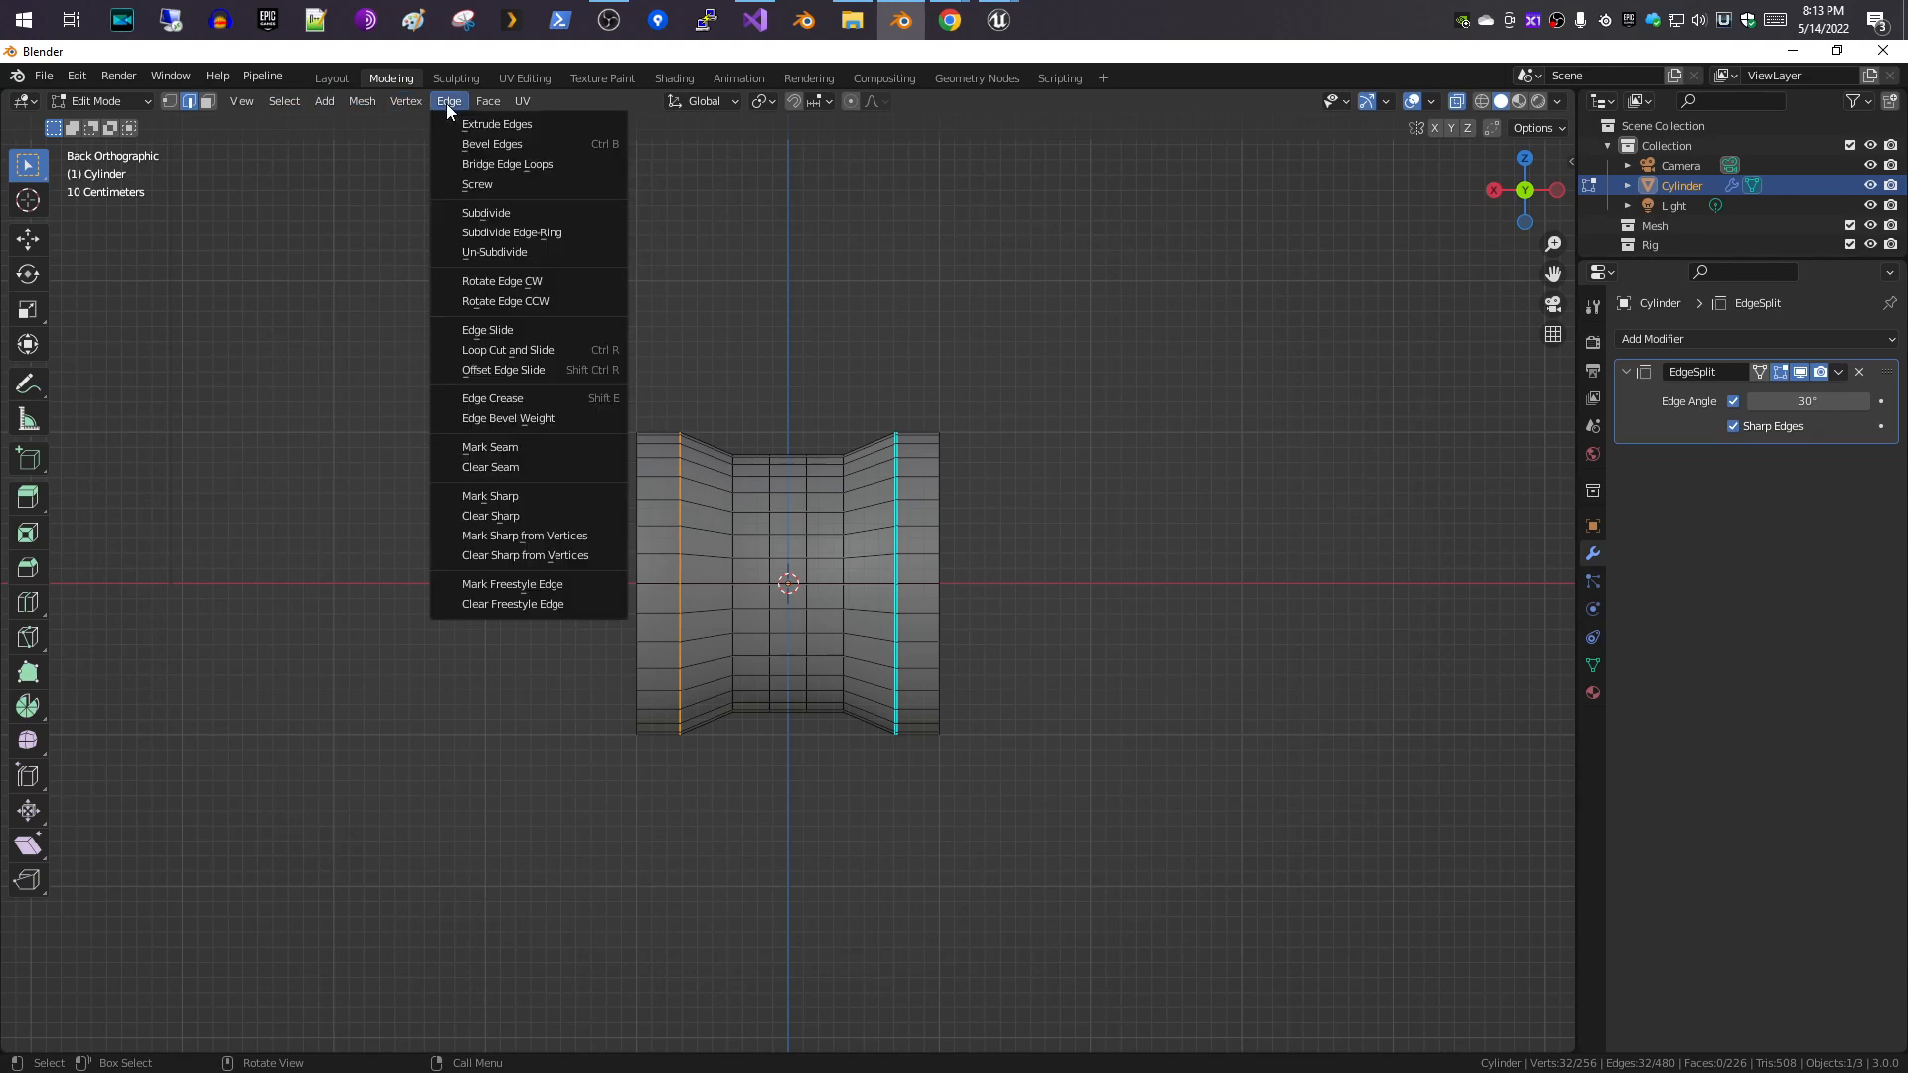
click(534, 495)
click(334, 80)
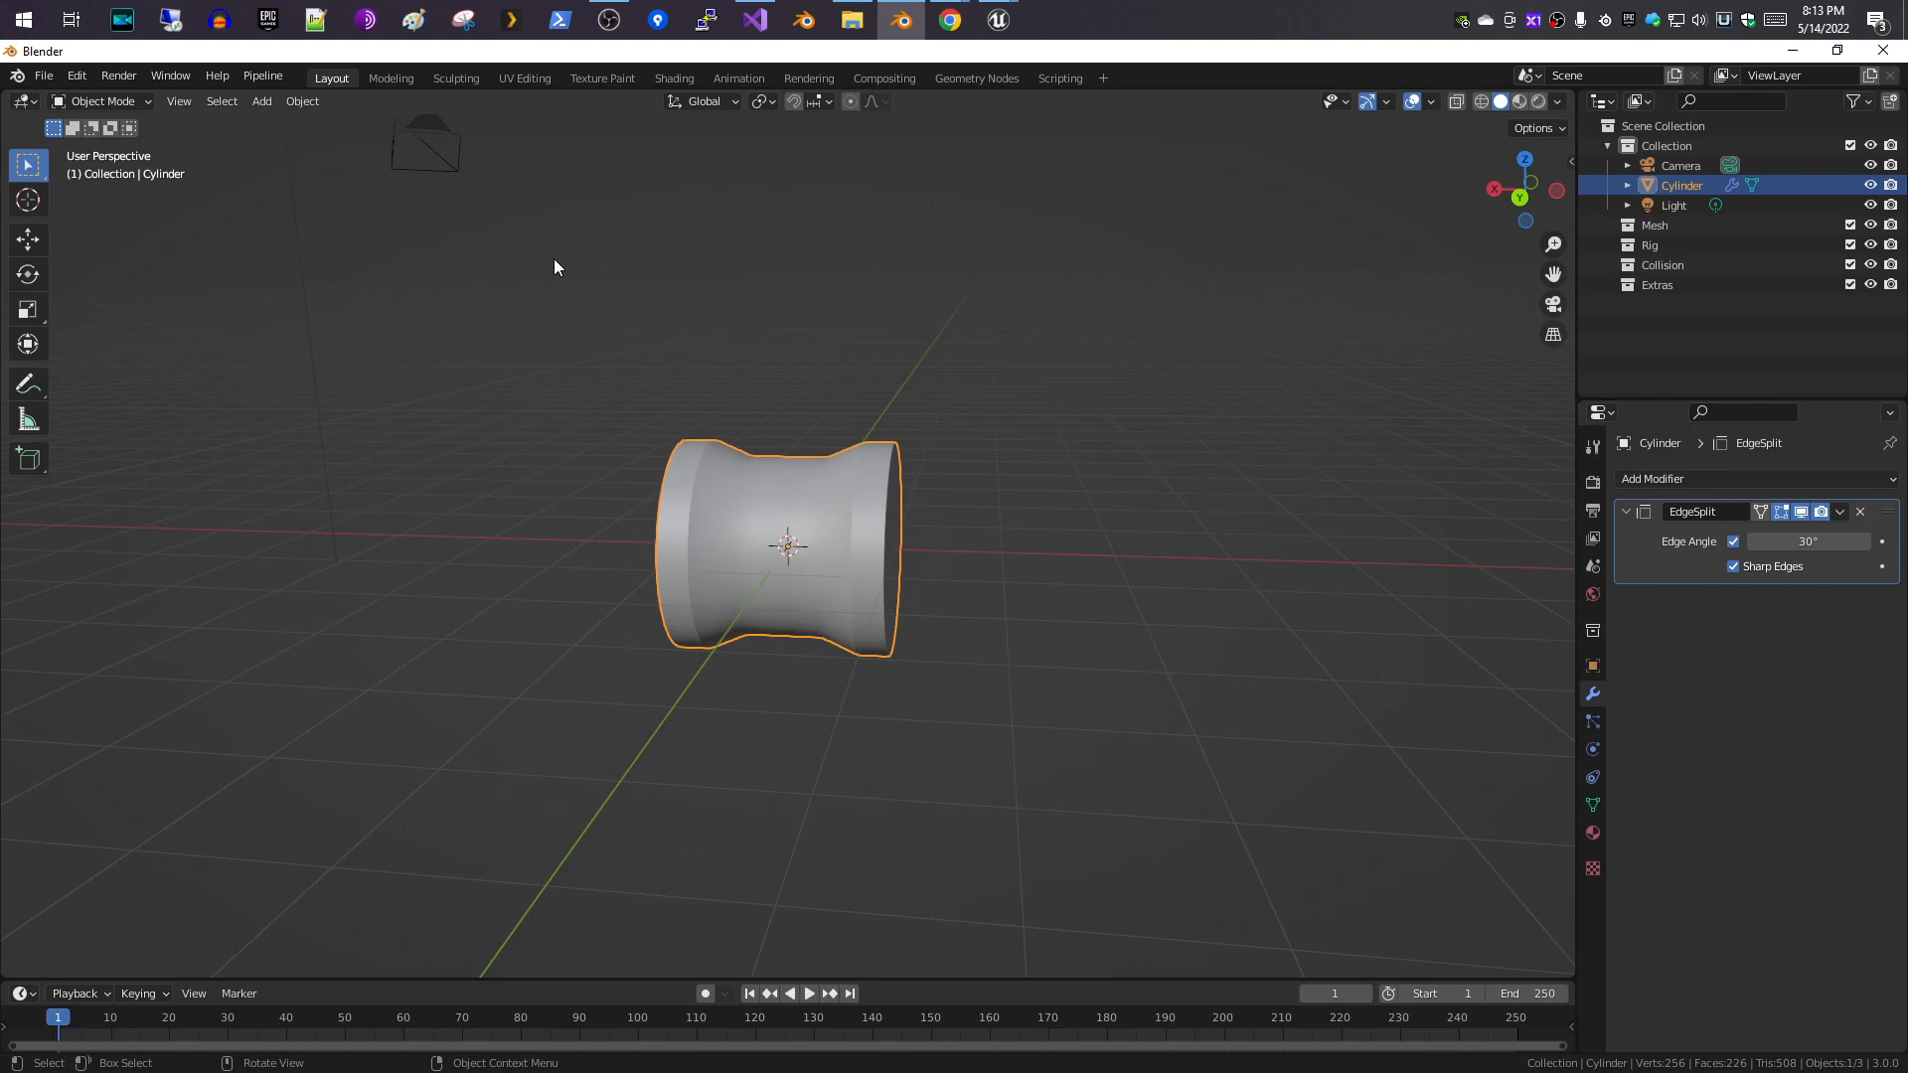
- Back in the Modeling workspace, select the waist's inner crease loop on the +X side and mark it sharp
click(387, 80)
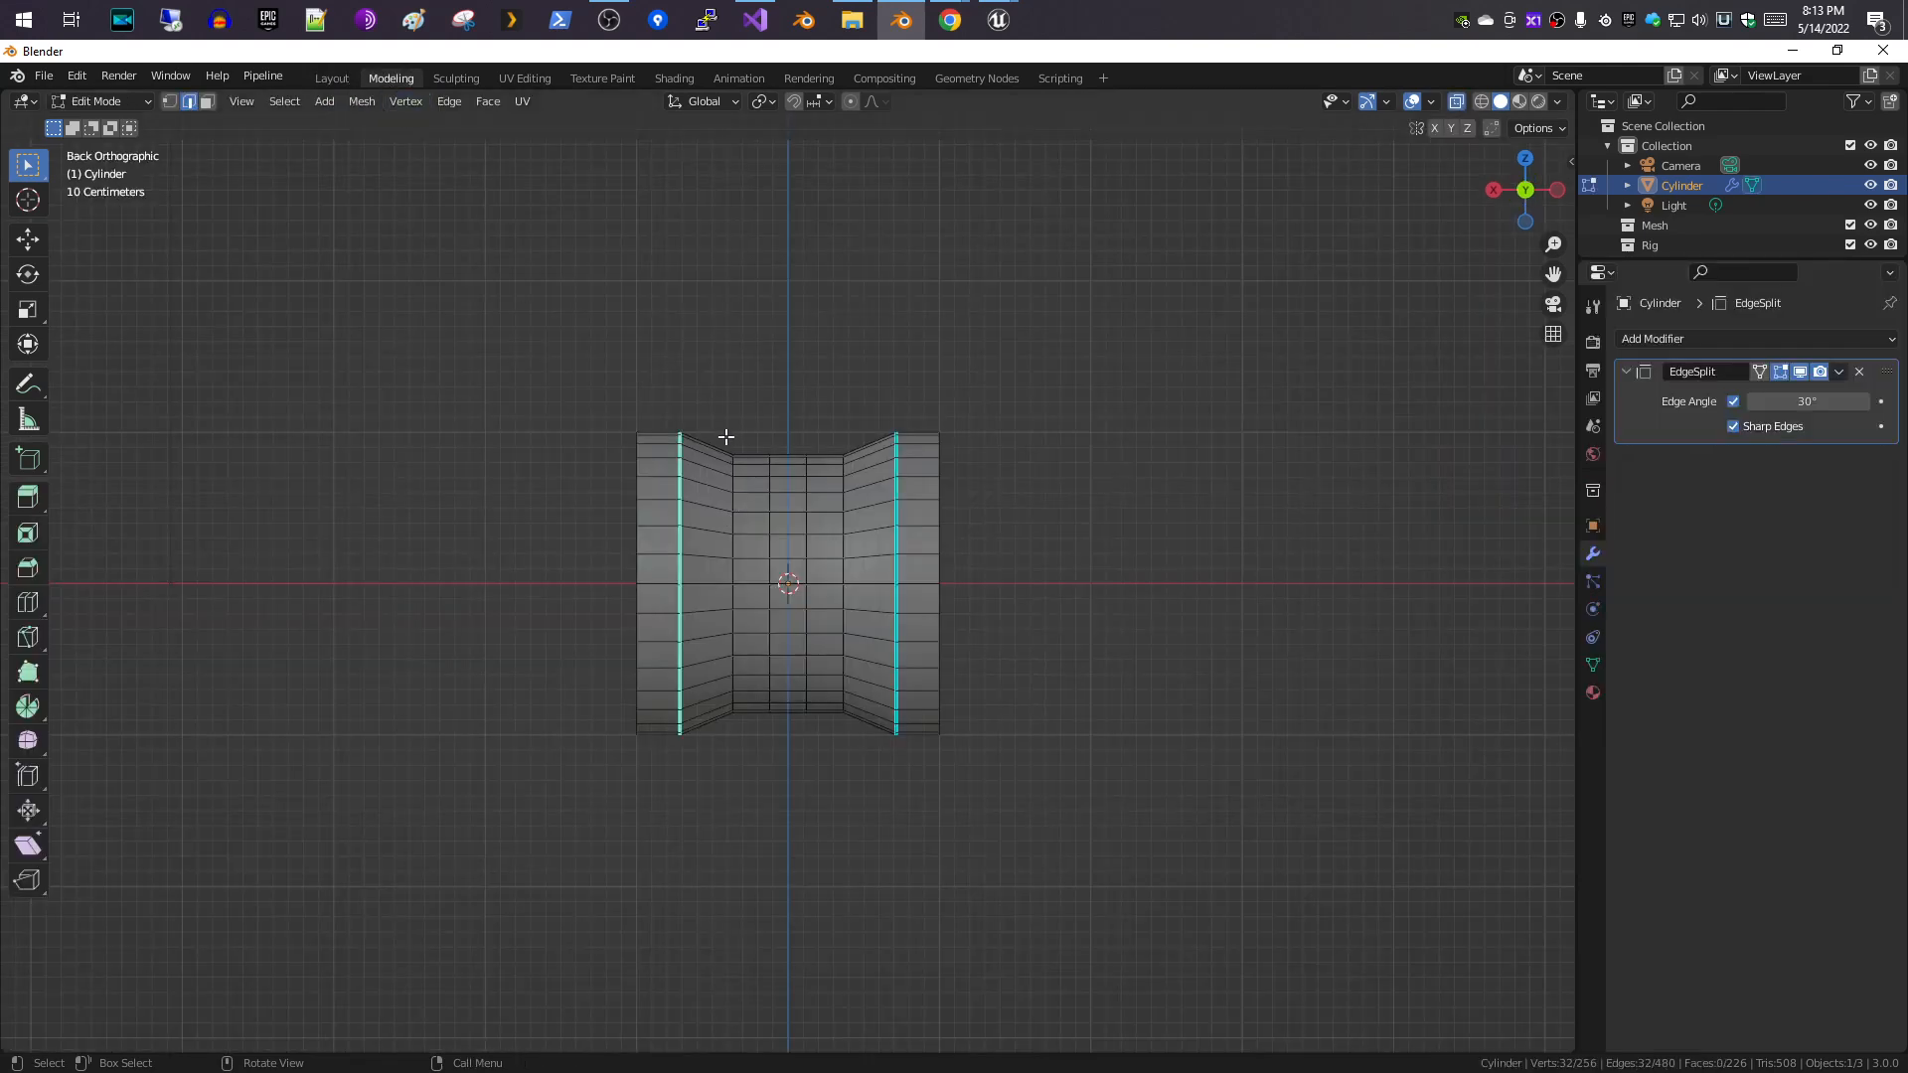
drag(725, 434, 749, 768)
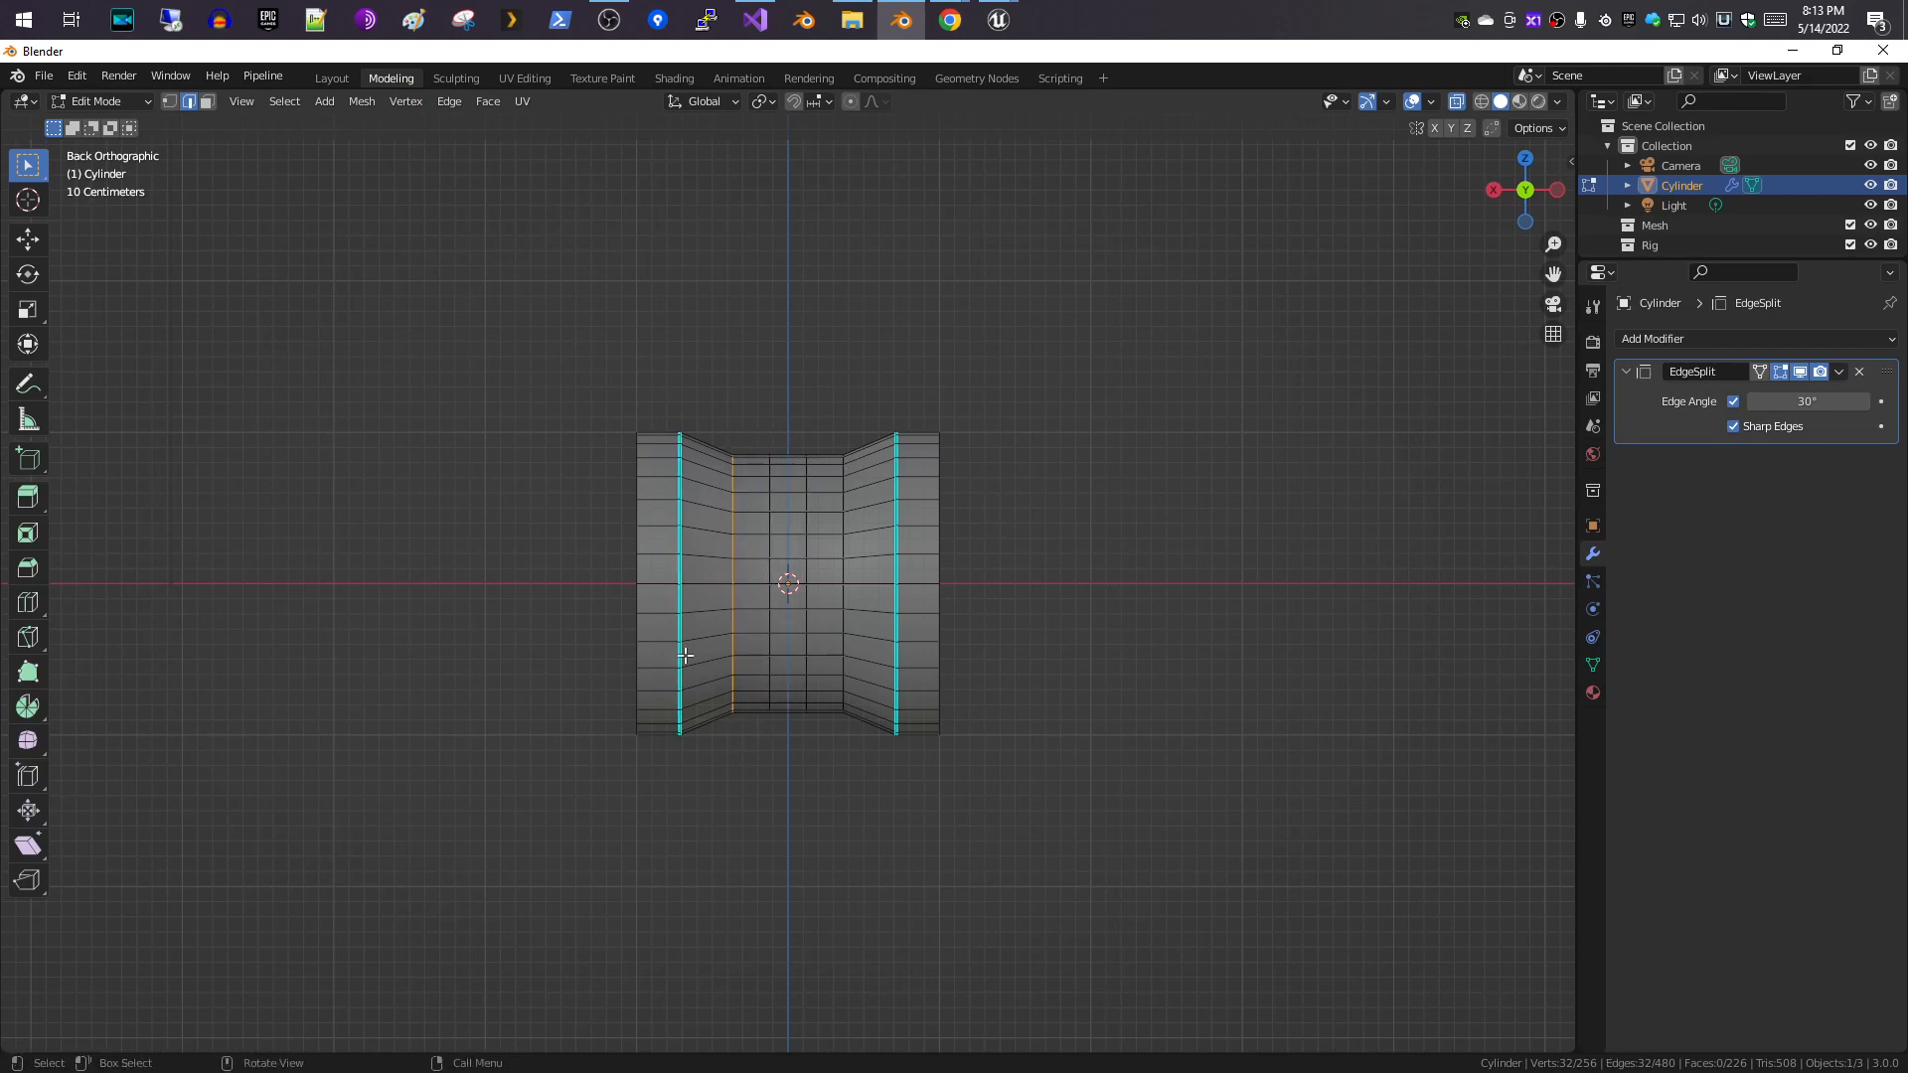
click(448, 104)
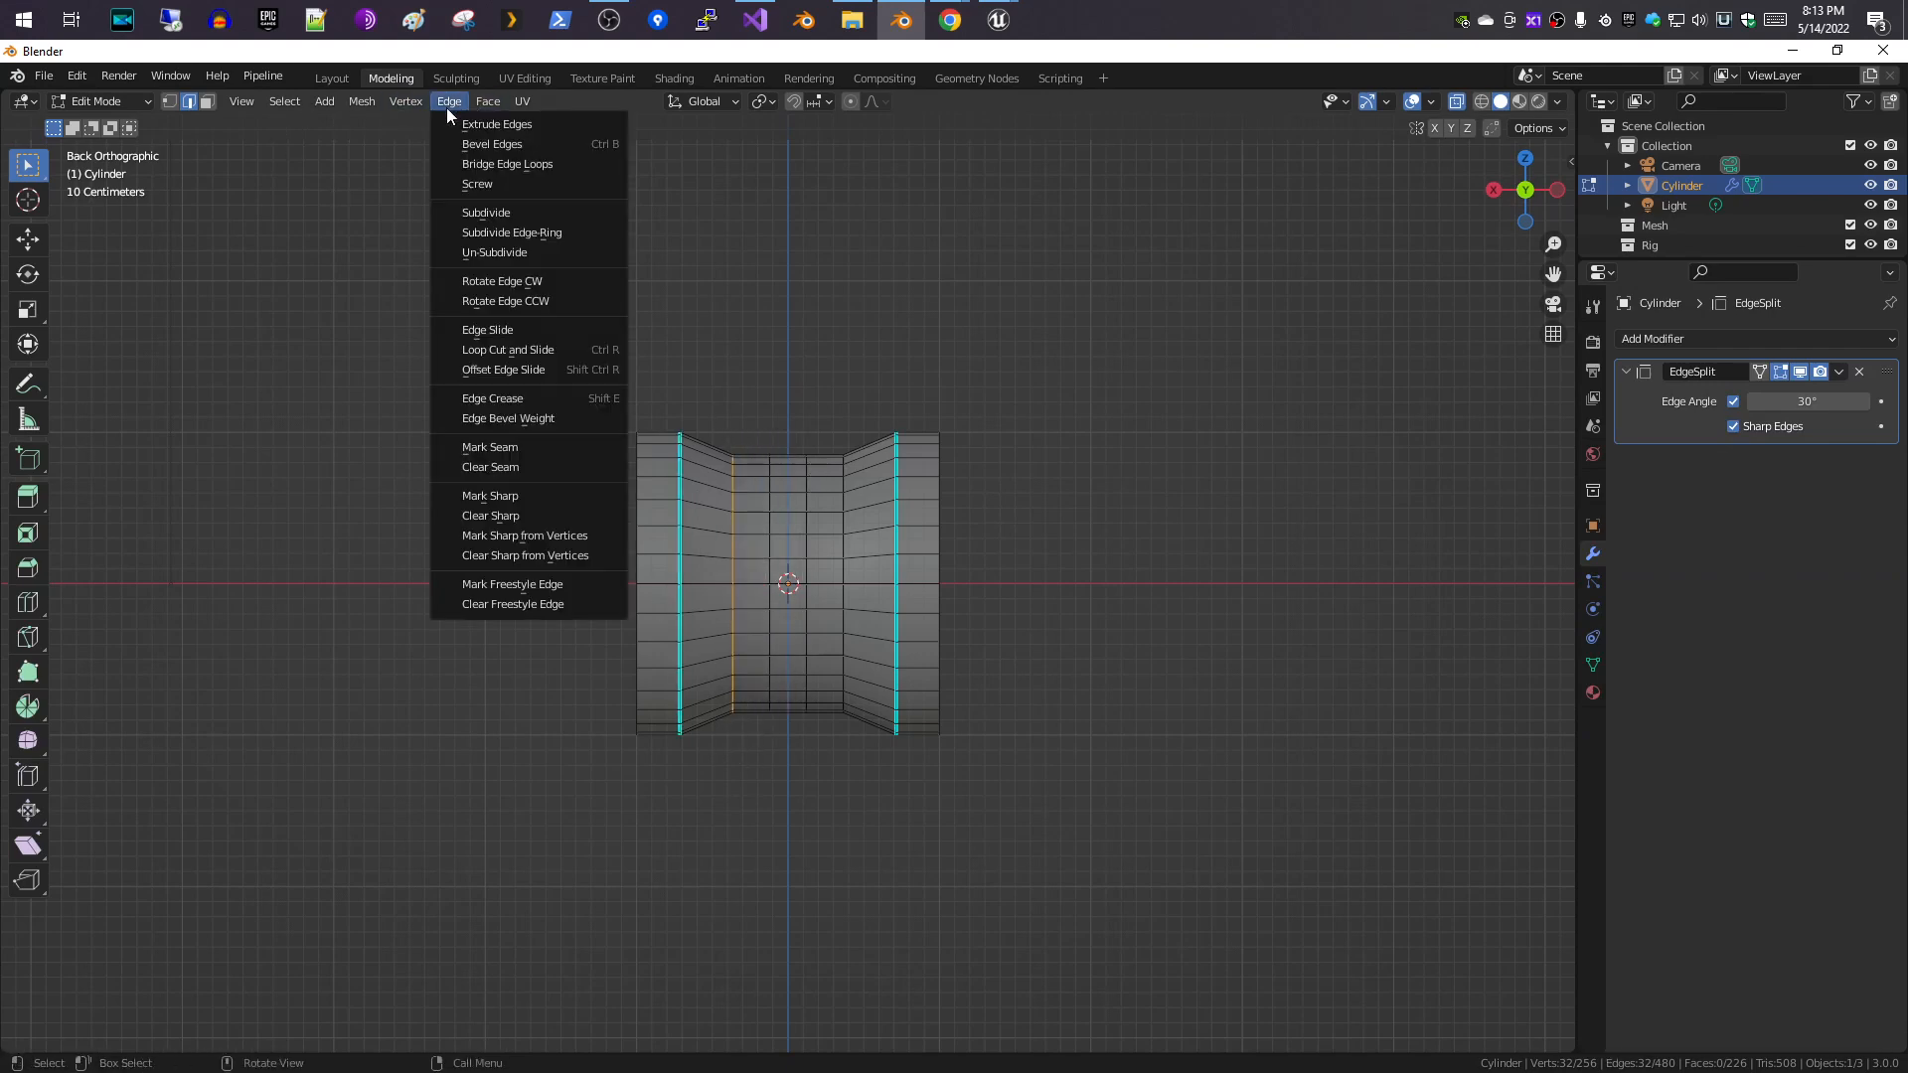
click(558, 497)
- Mark the waist's inner crease loop on the -X side as sharp and return to the Layout workspace
drag(831, 425, 874, 807)
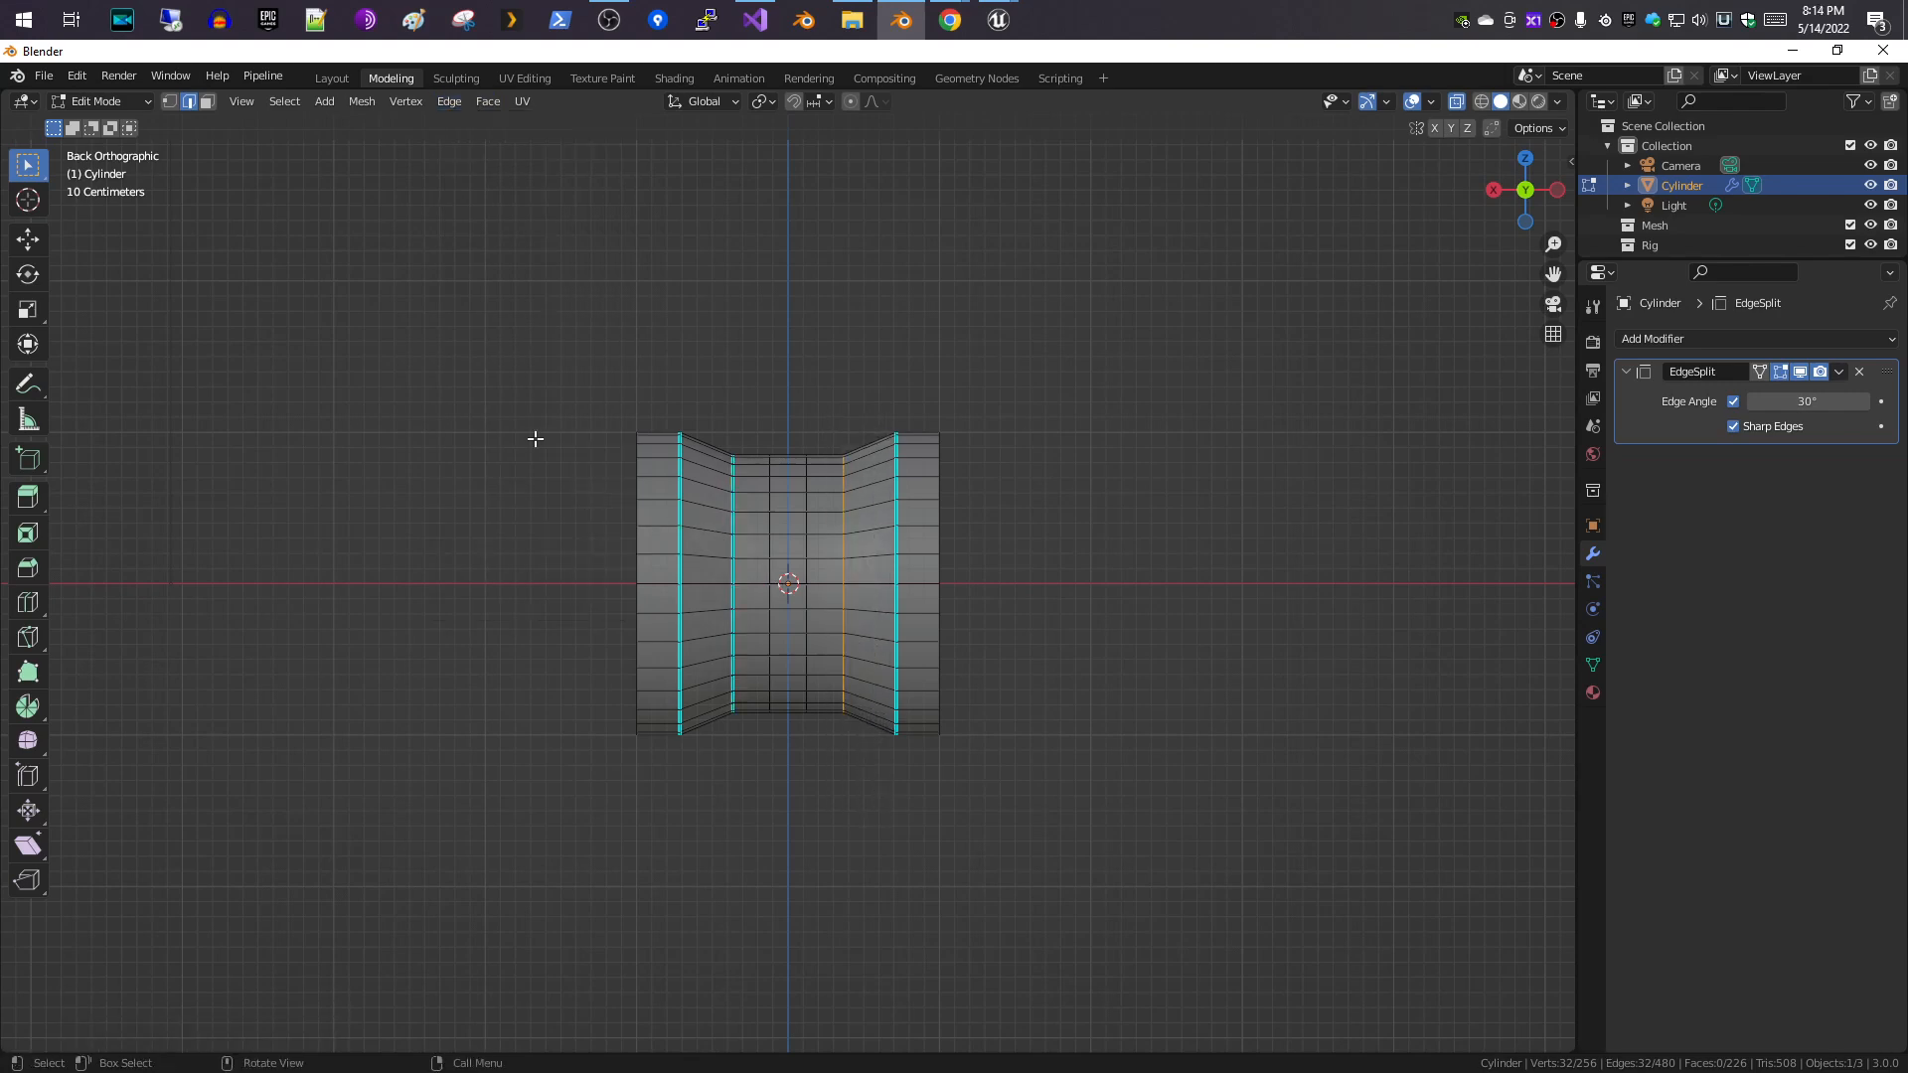
click(435, 97)
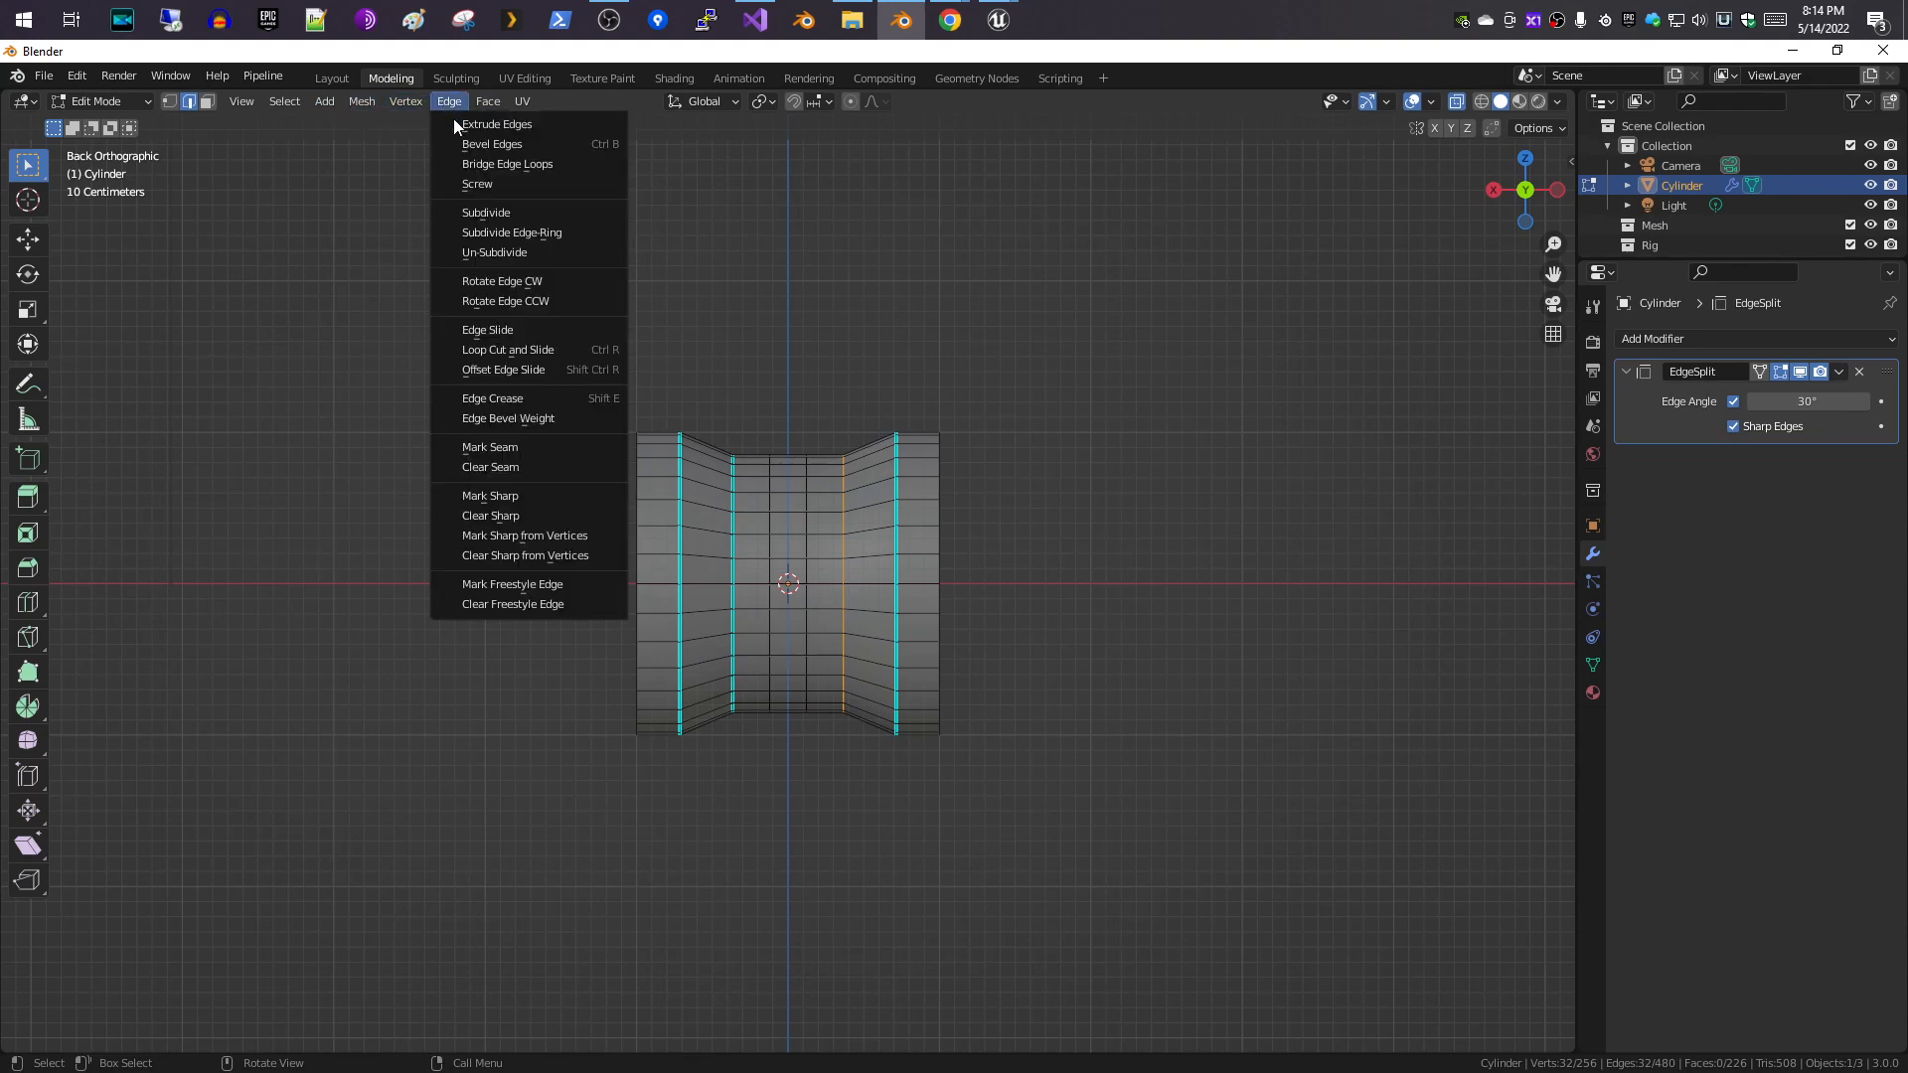
click(548, 496)
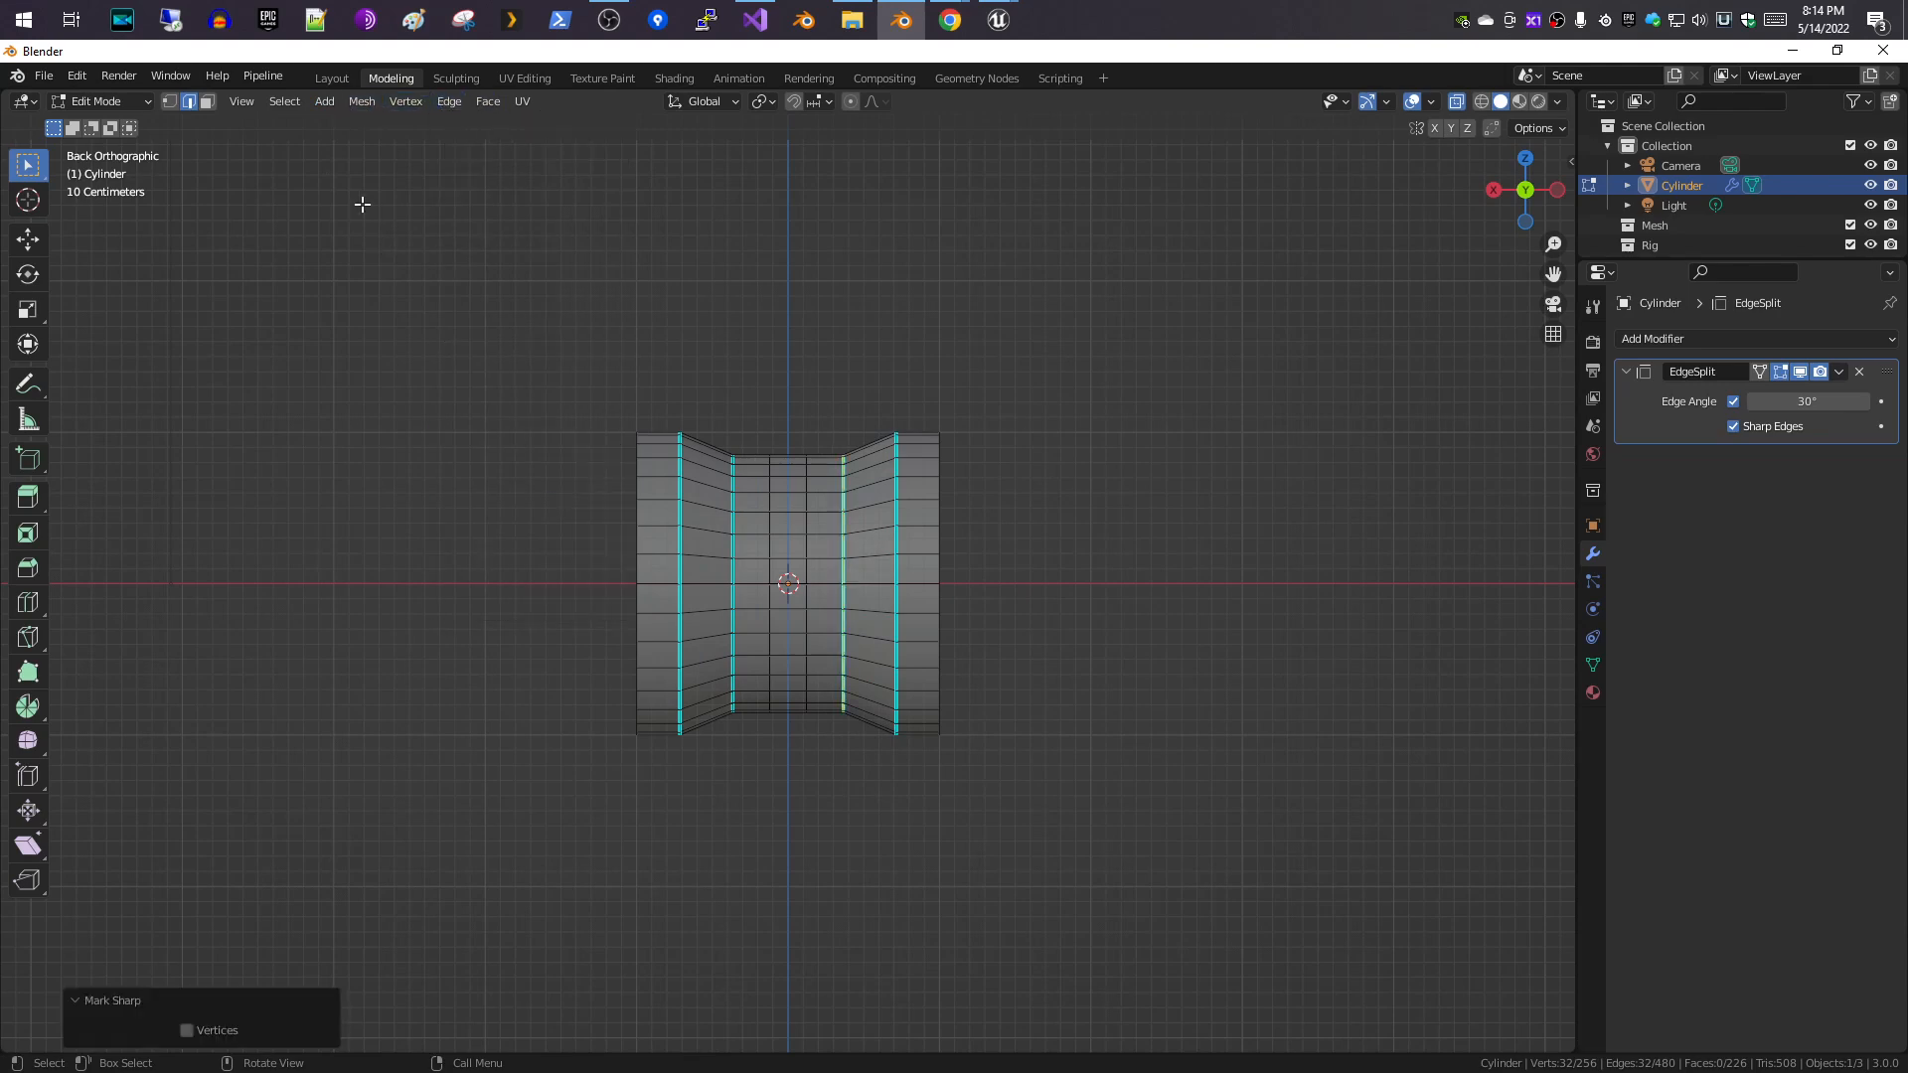
click(322, 78)
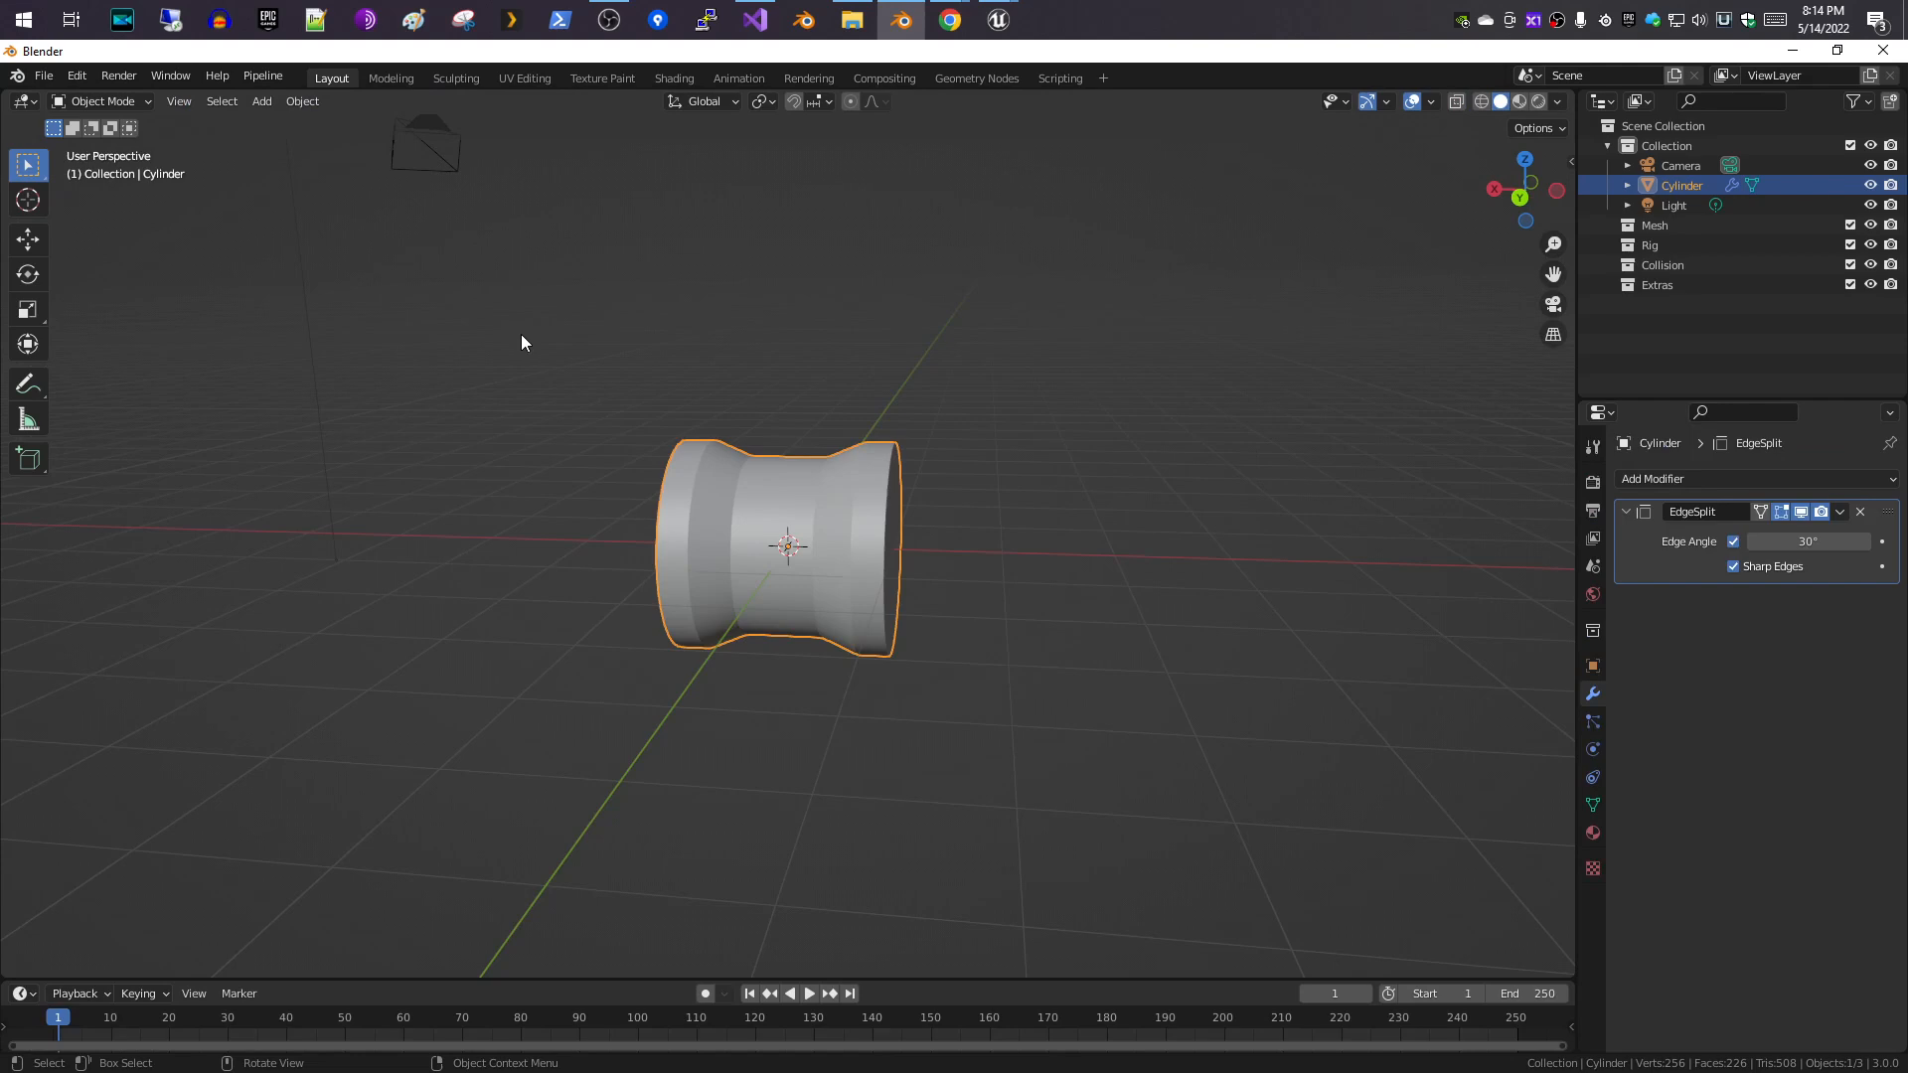
- Back in the Modeling workspace, select the outermost rim edge loop on the cylinder's -X end and mark it sharp
middle_drag(974, 404, 661, 437)
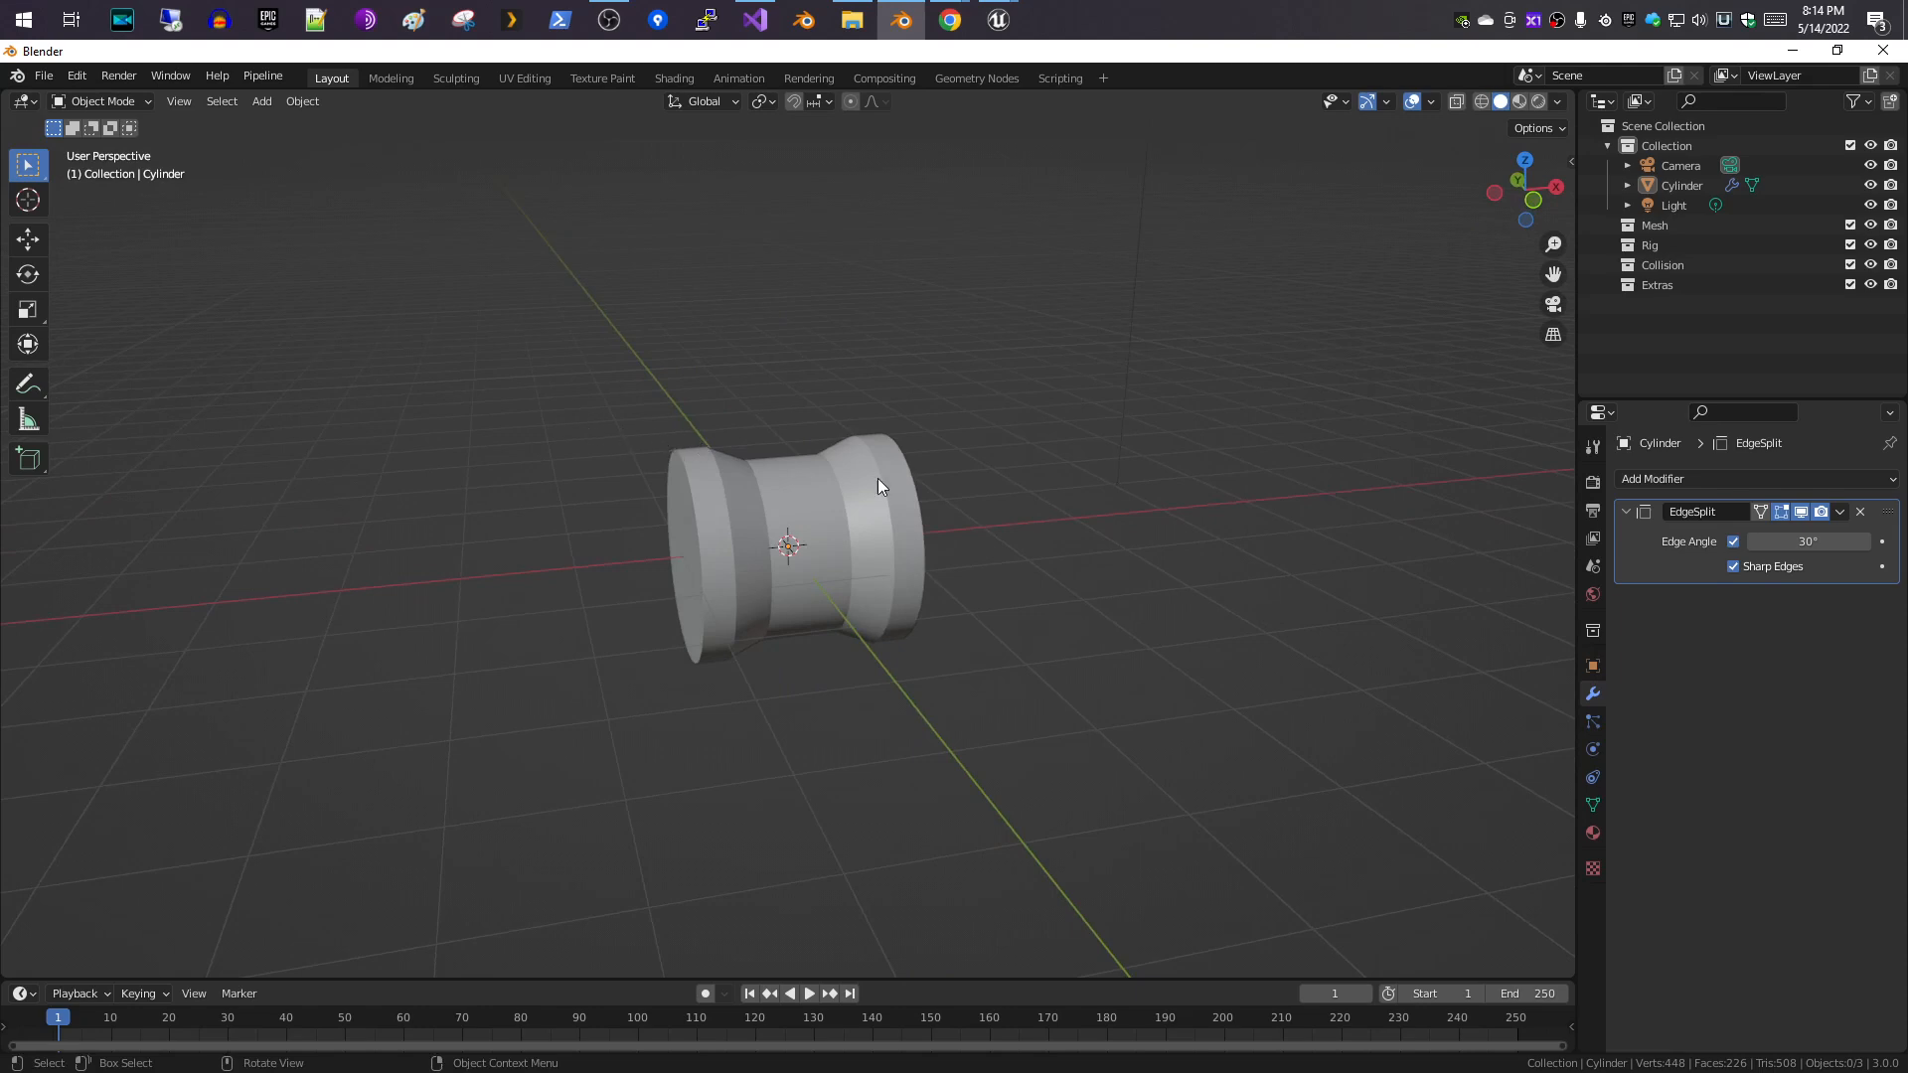
middle_drag(744, 314, 567, 310)
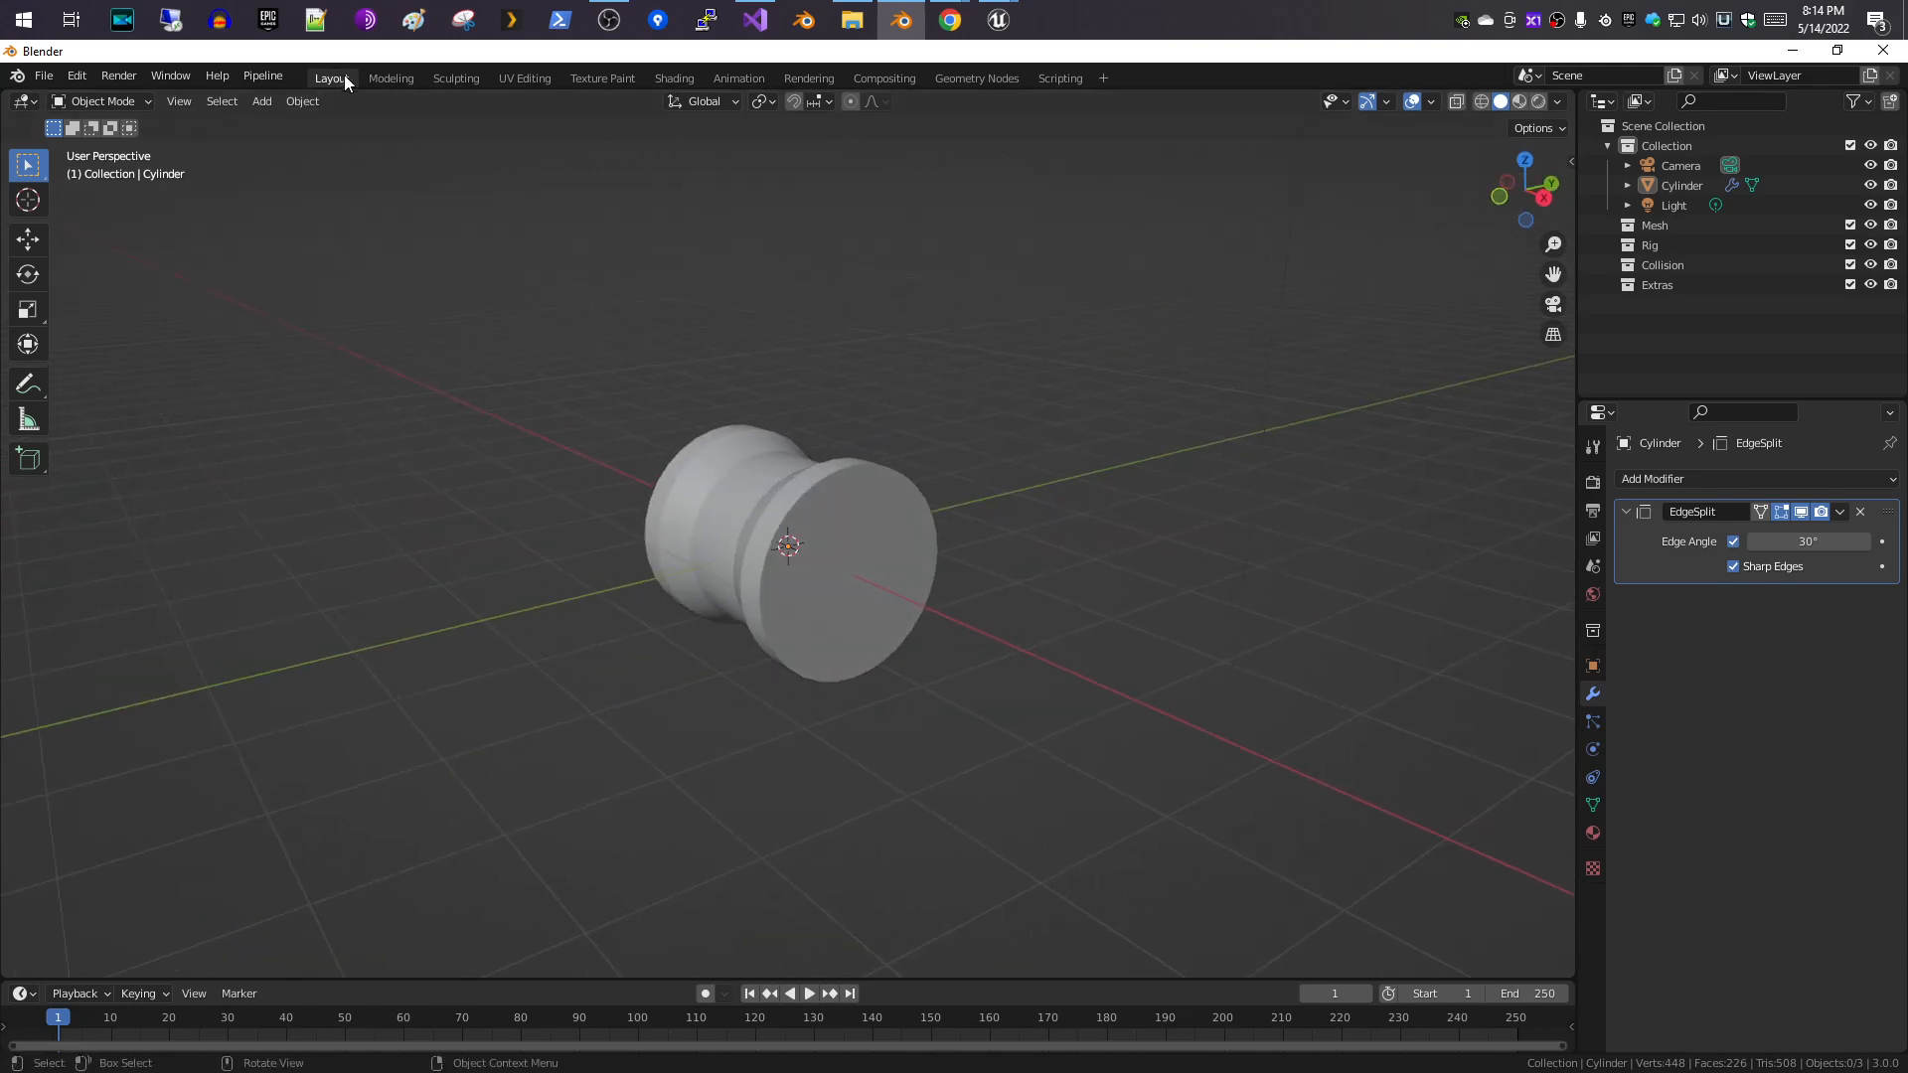
click(388, 78)
drag(922, 375, 1008, 833)
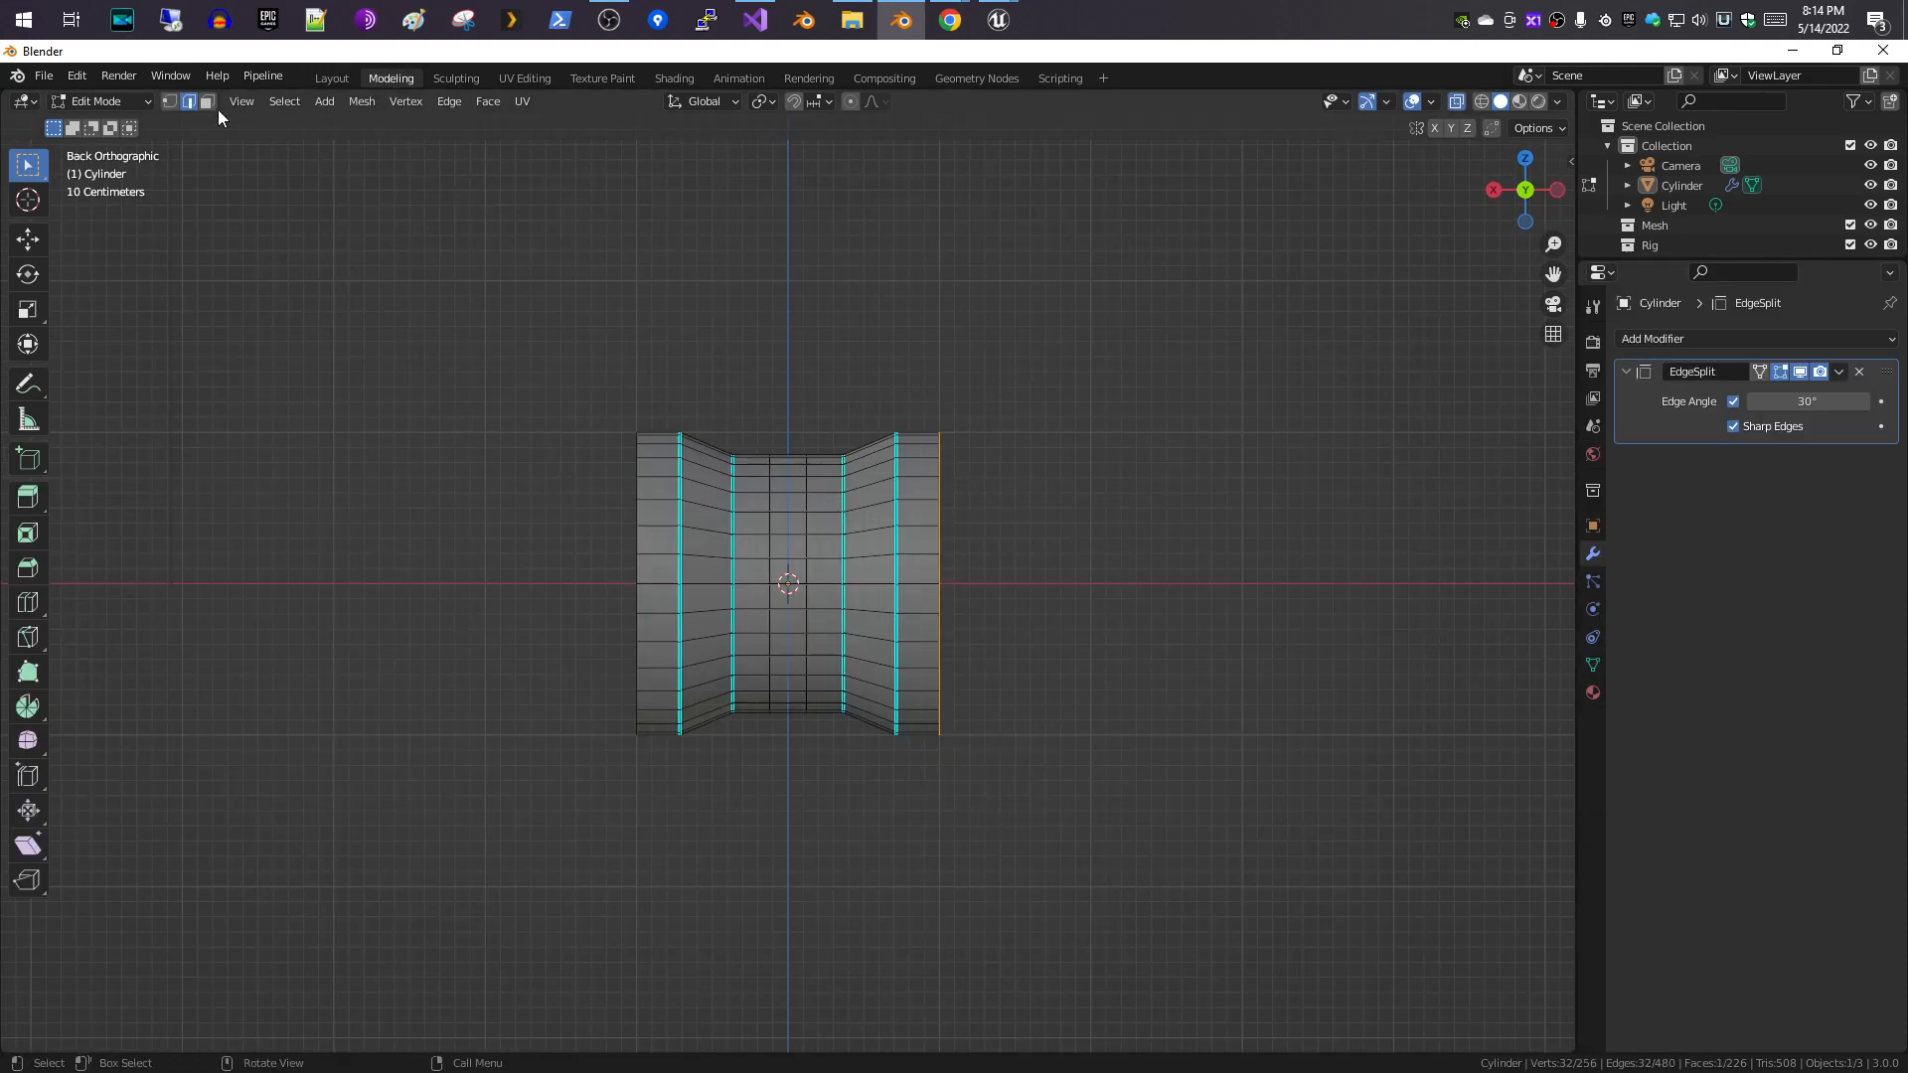
click(449, 103)
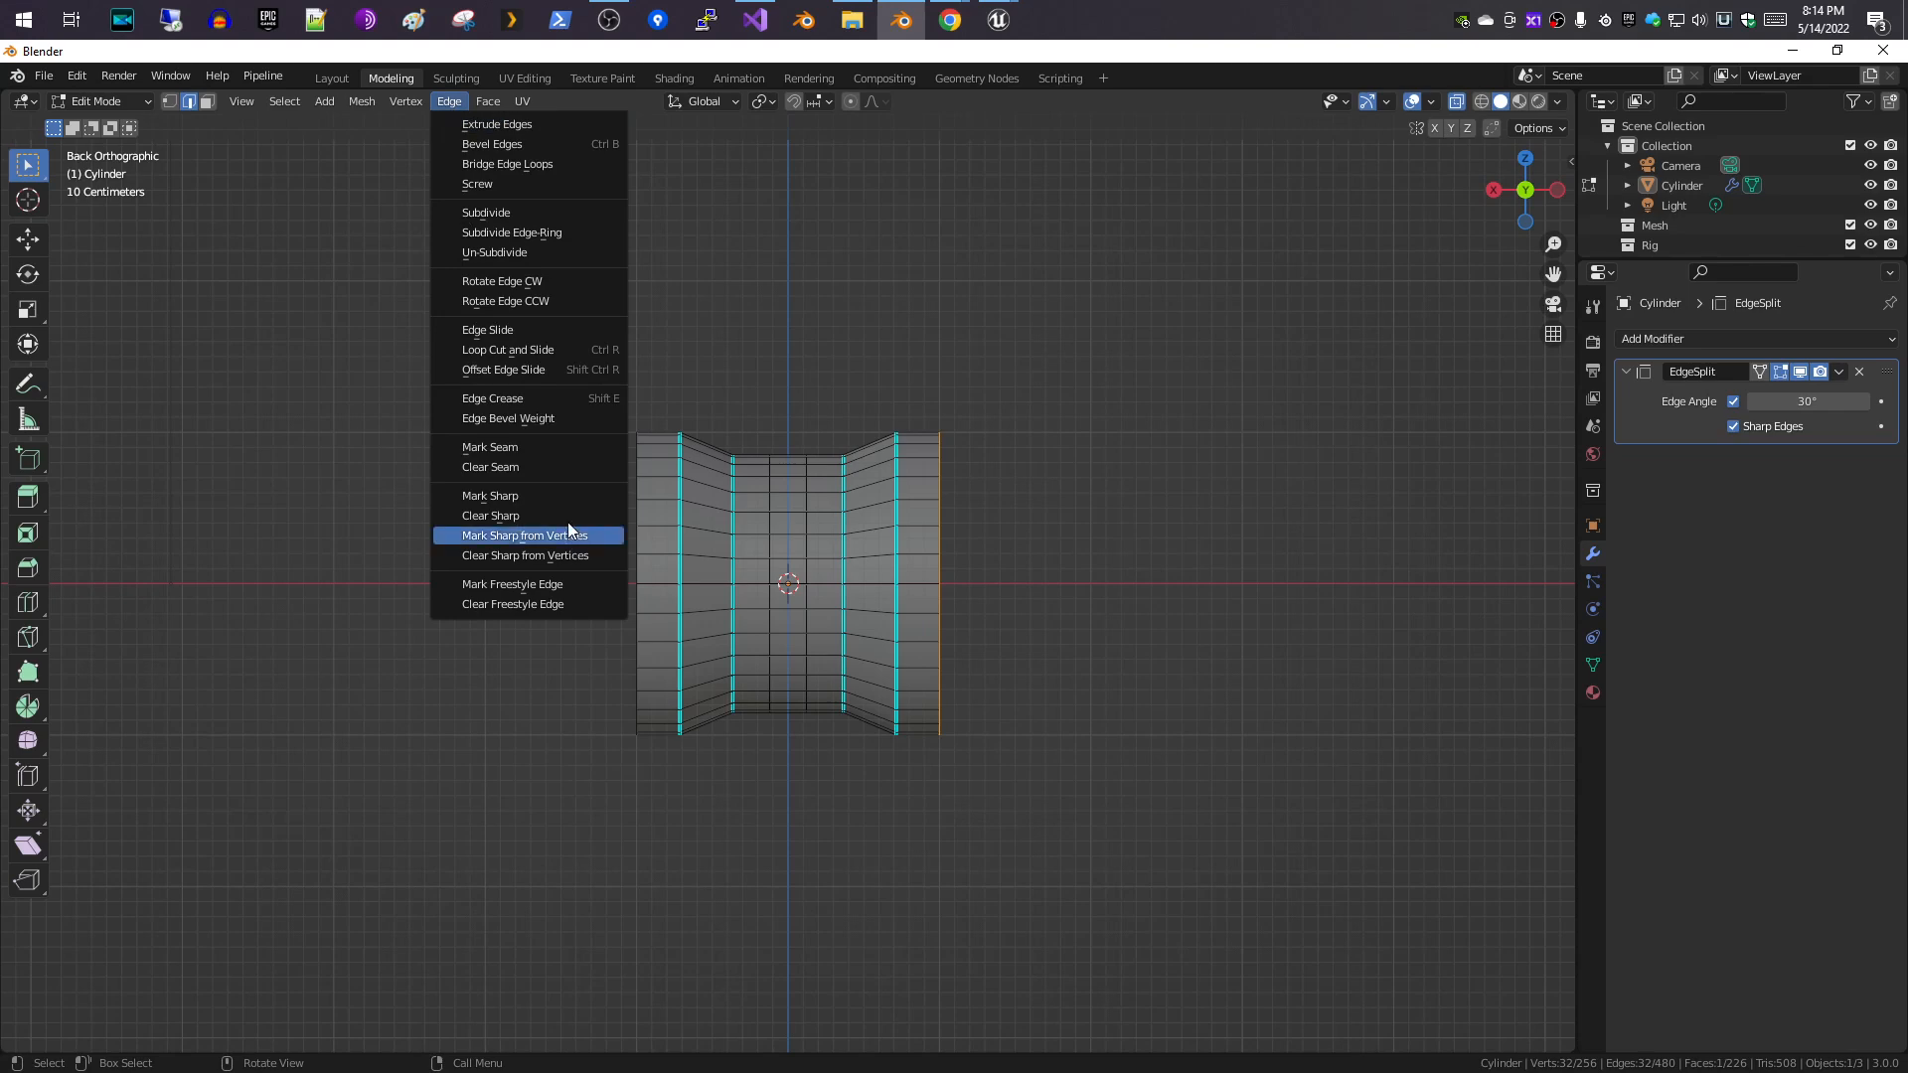
click(557, 490)
- Select the outermost rim edge loop on the cylinder's +X end and mark it sharp
drag(605, 371, 661, 784)
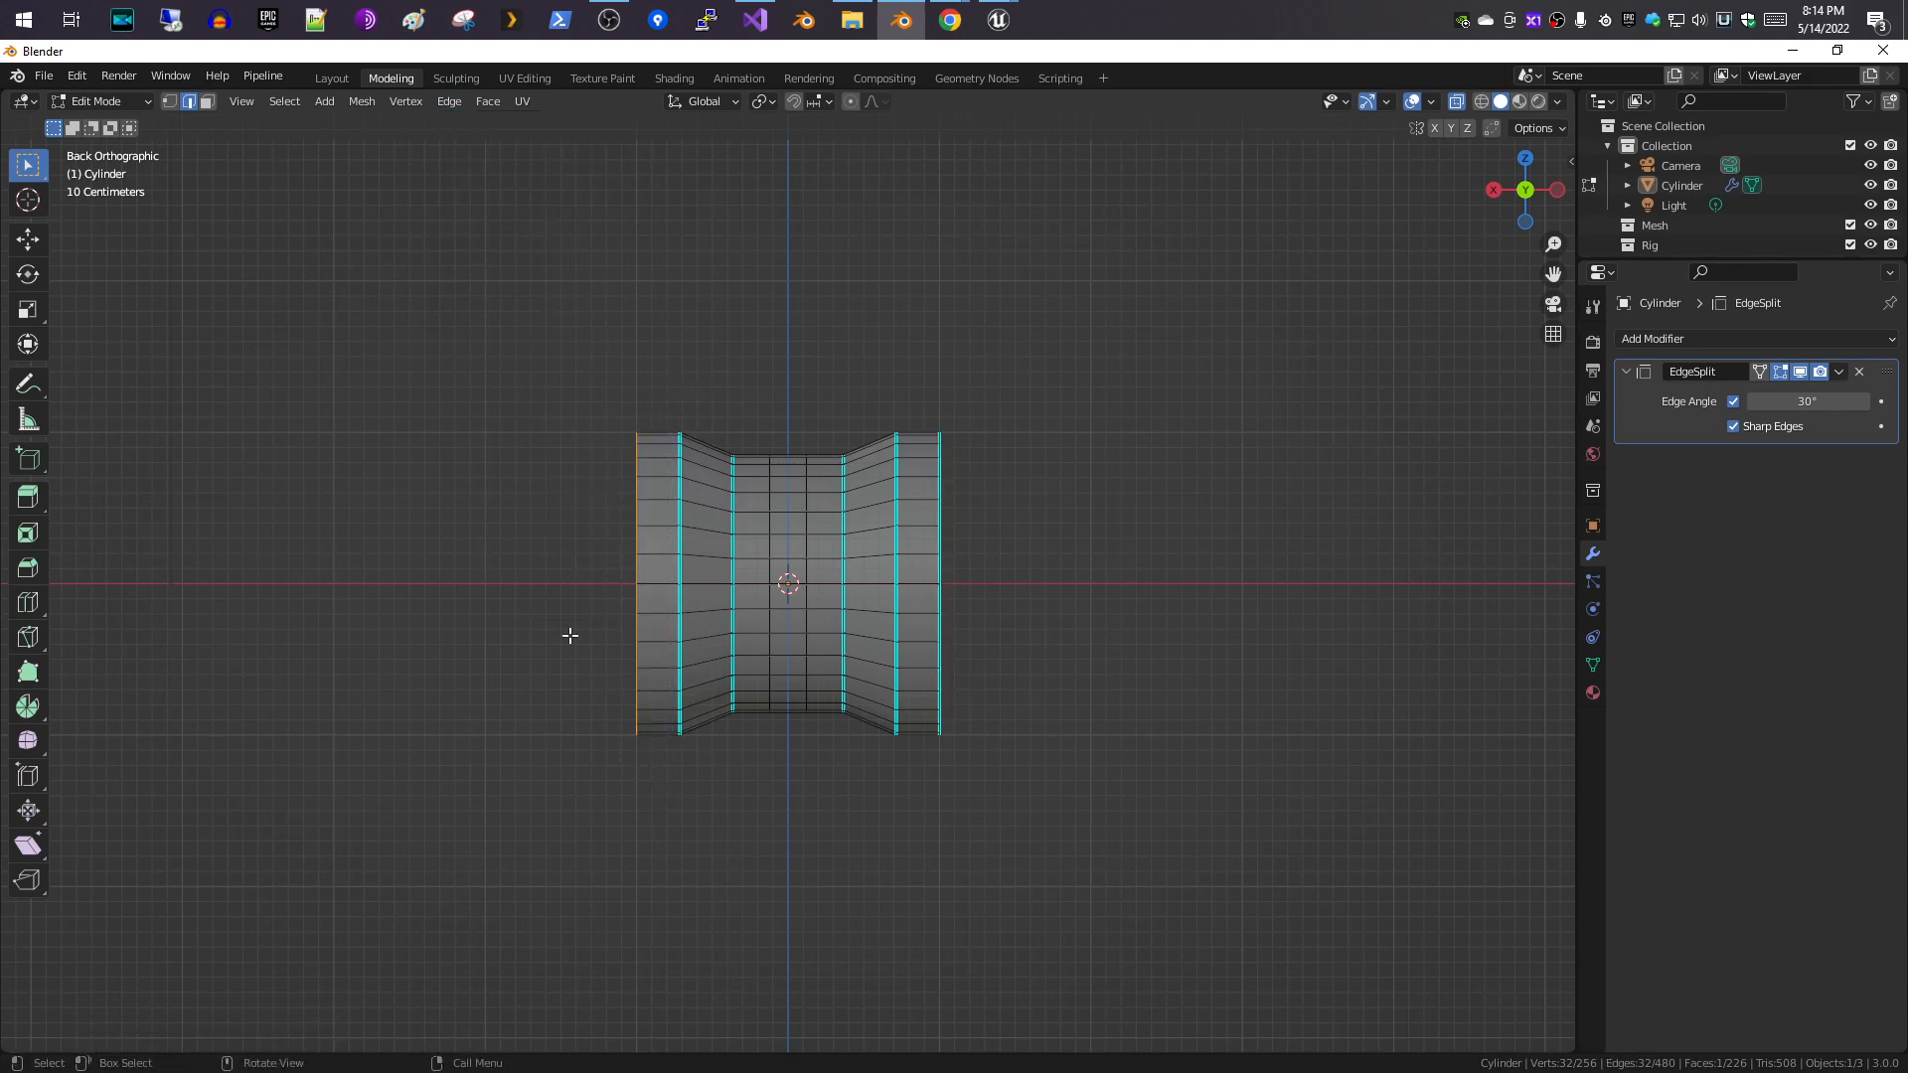
click(445, 102)
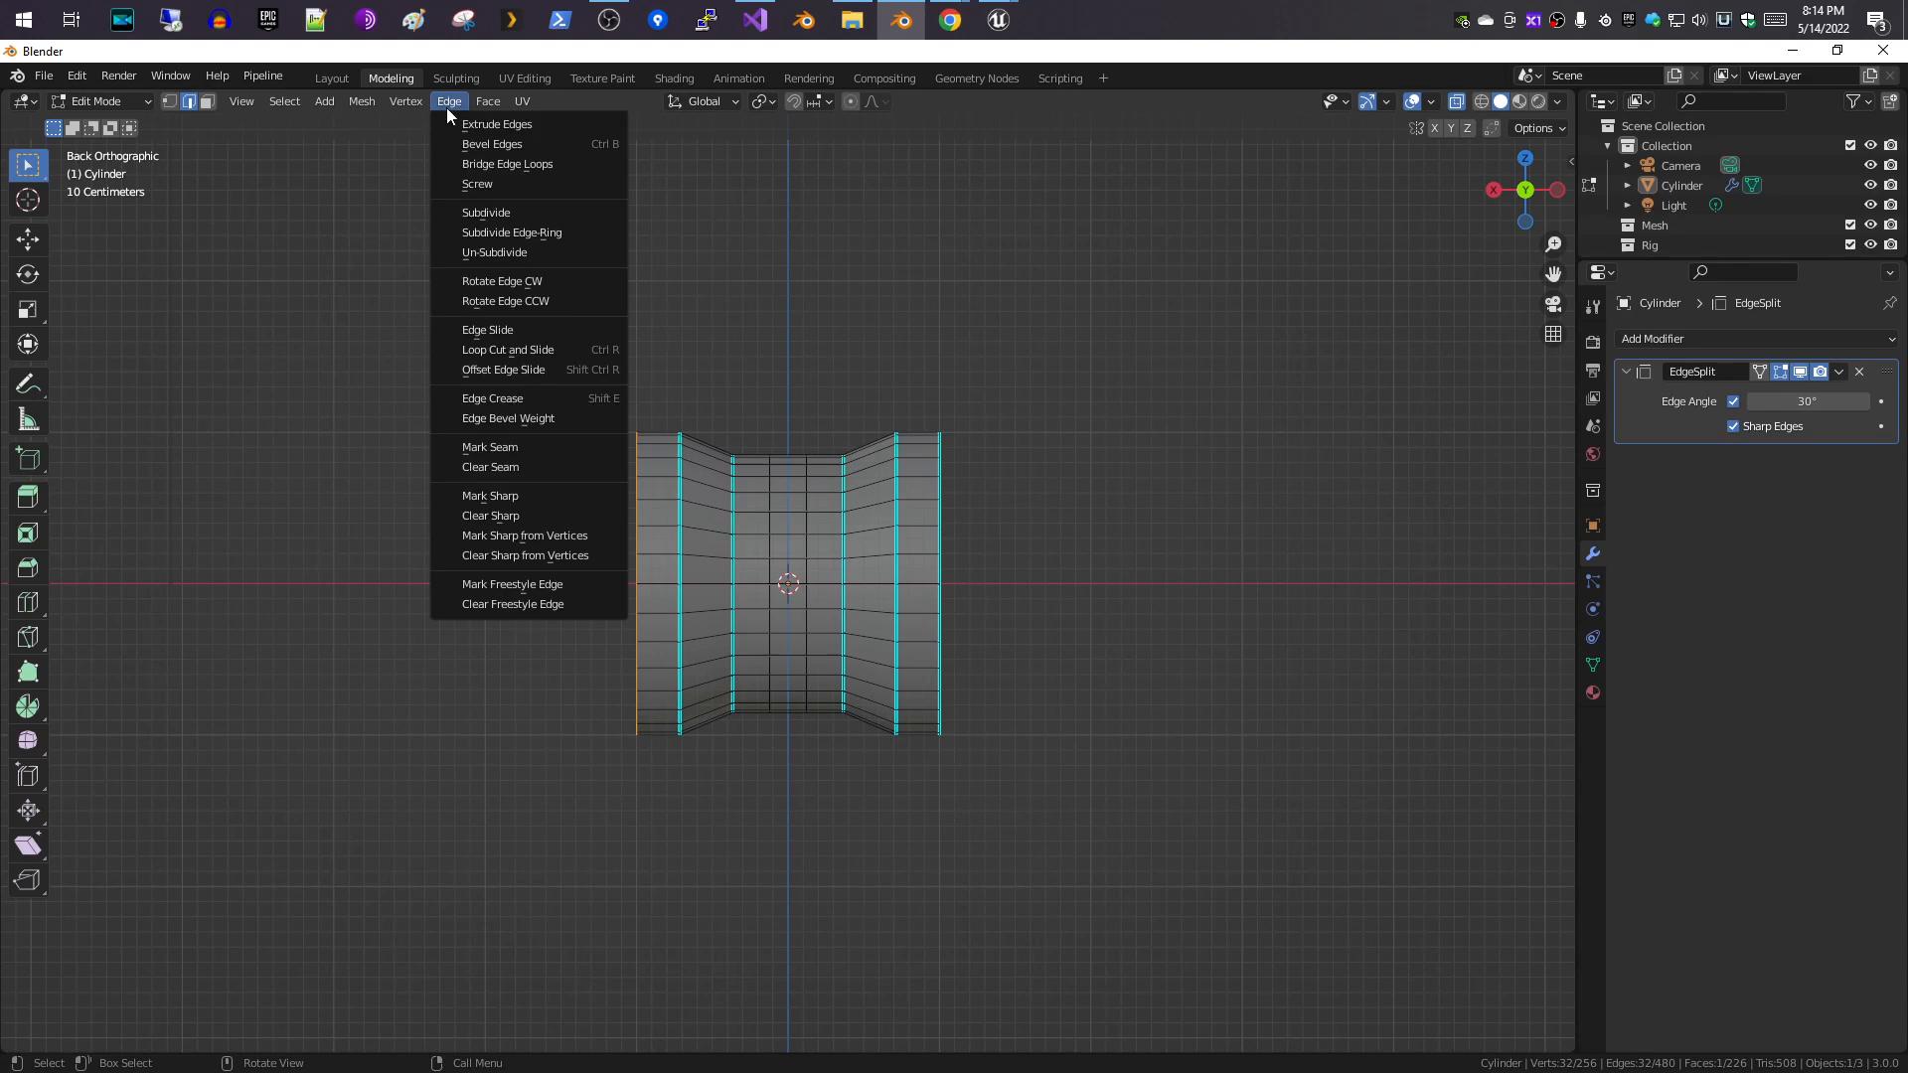
click(555, 491)
- Switch to face selection with X-ray off and select both flat end cap faces of the cylinder
middle_drag(542, 429, 754, 472)
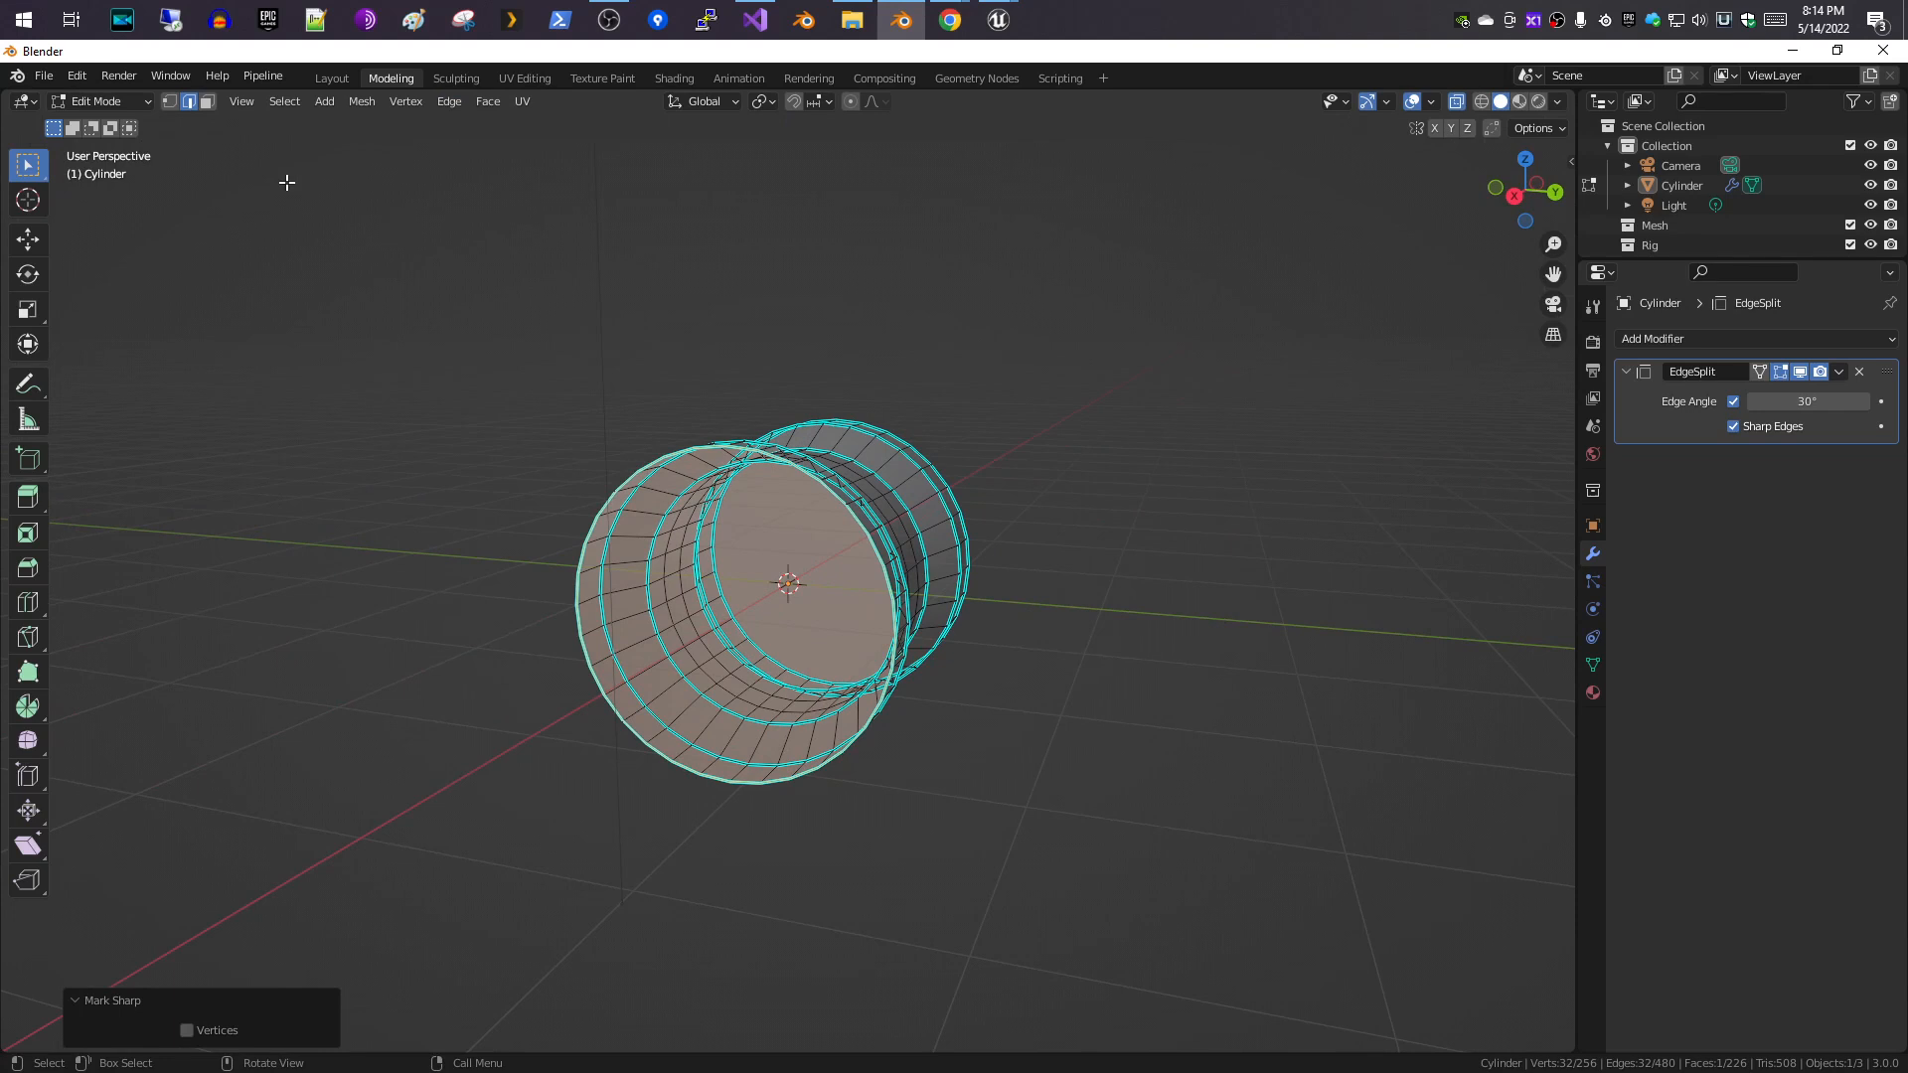
click(206, 102)
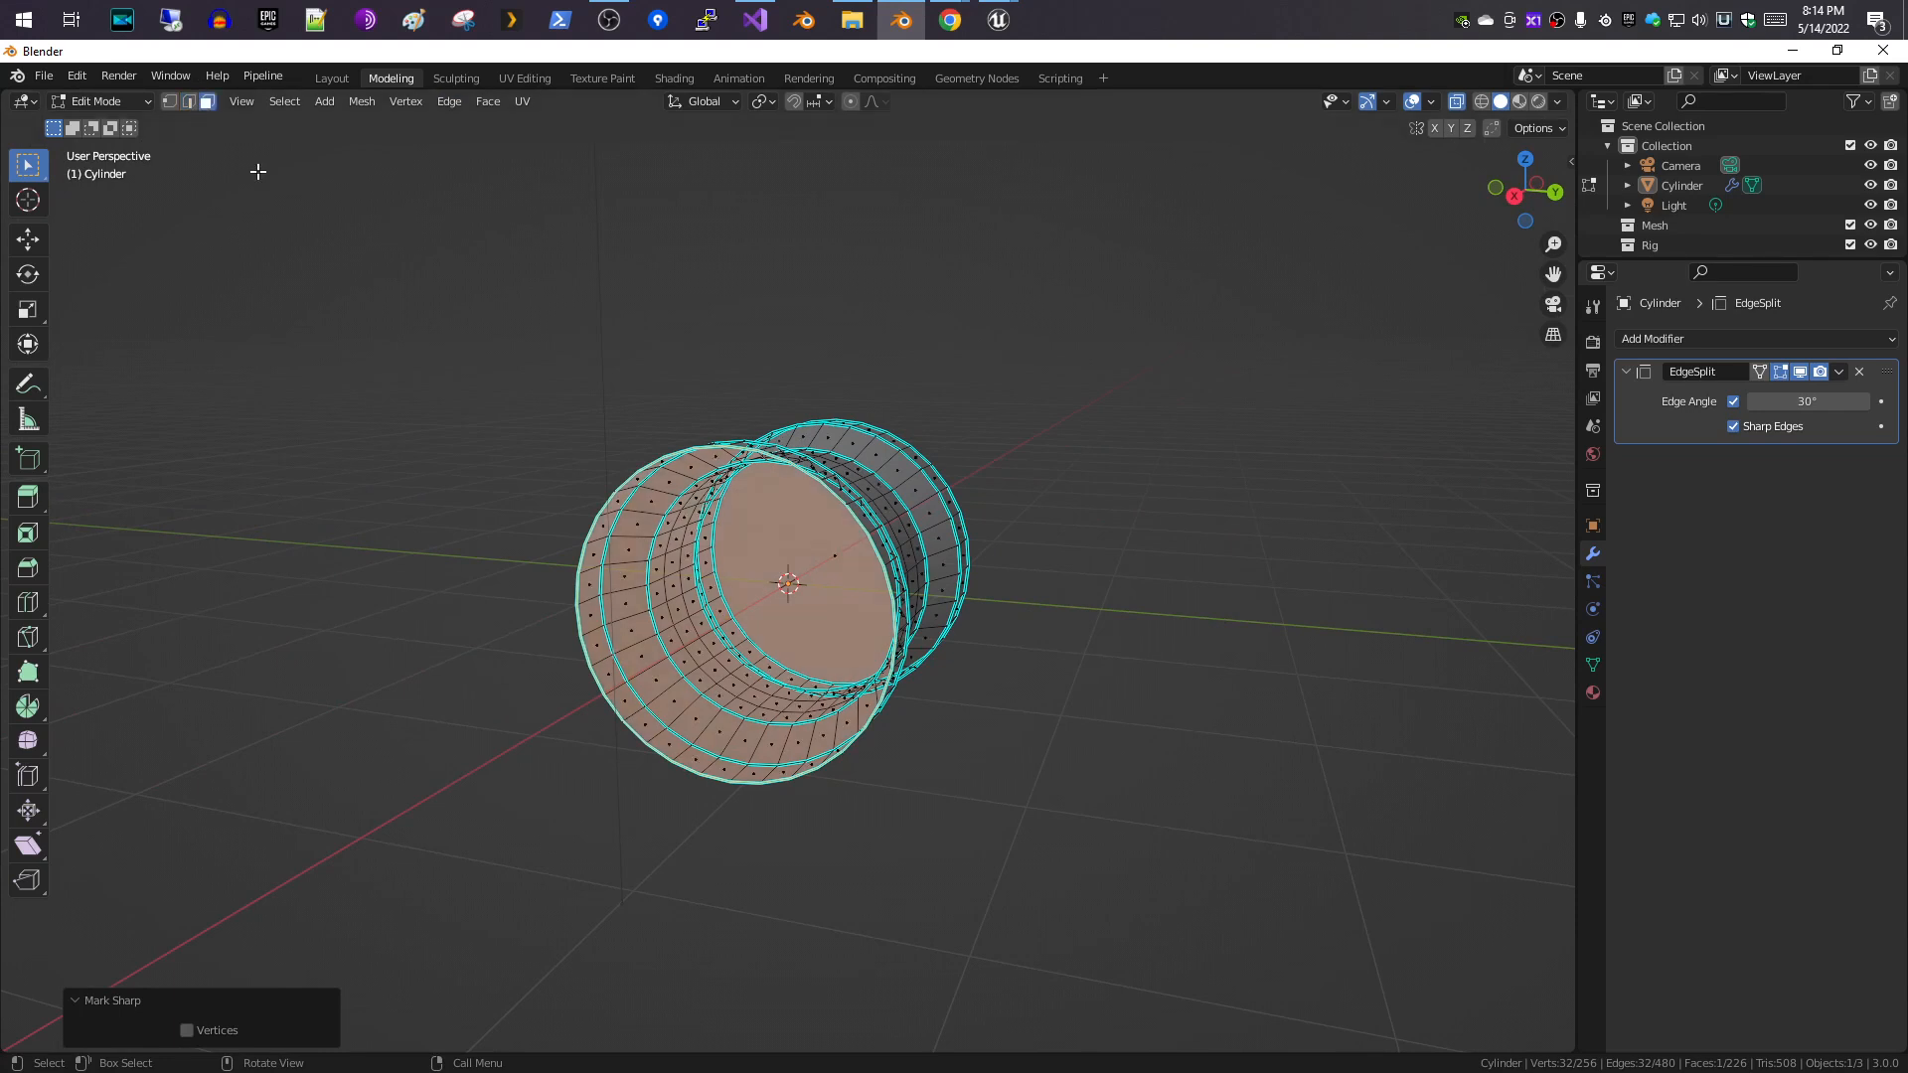
click(1455, 102)
click(1085, 398)
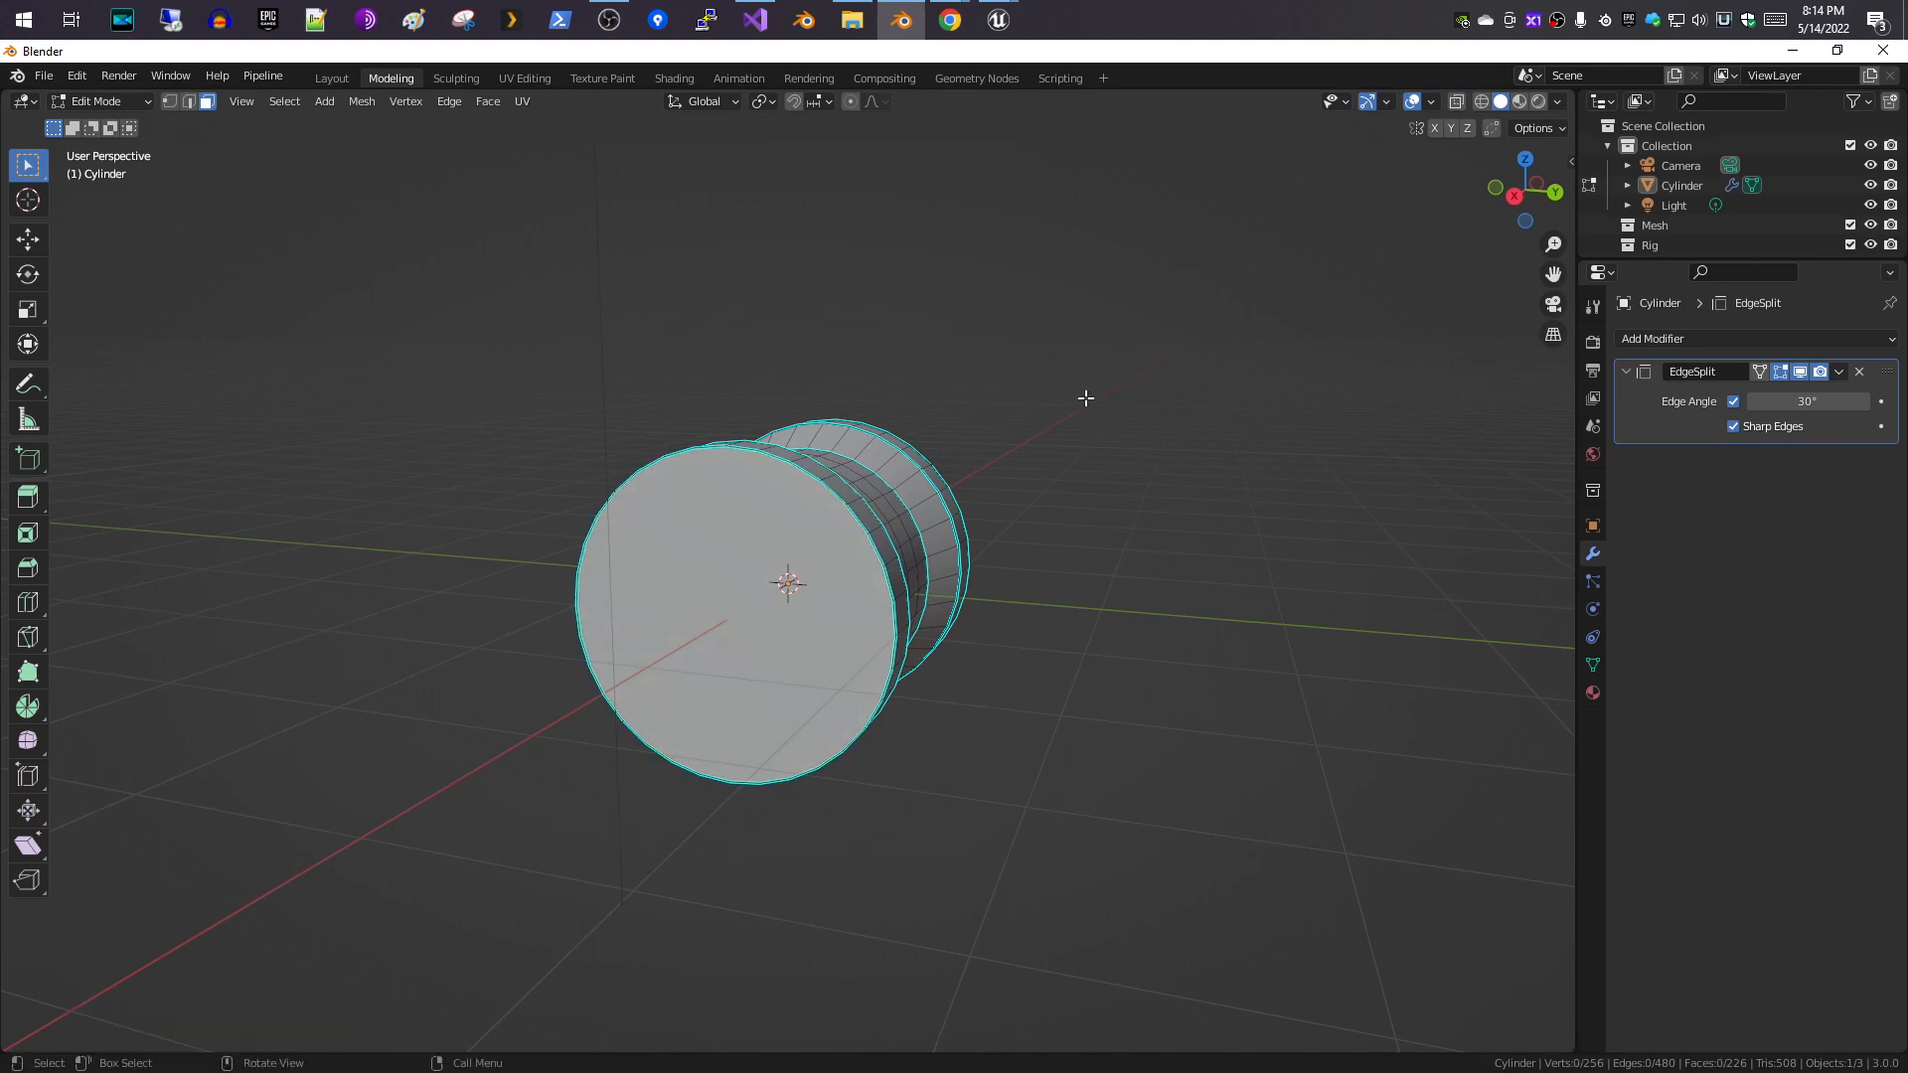
click(813, 599)
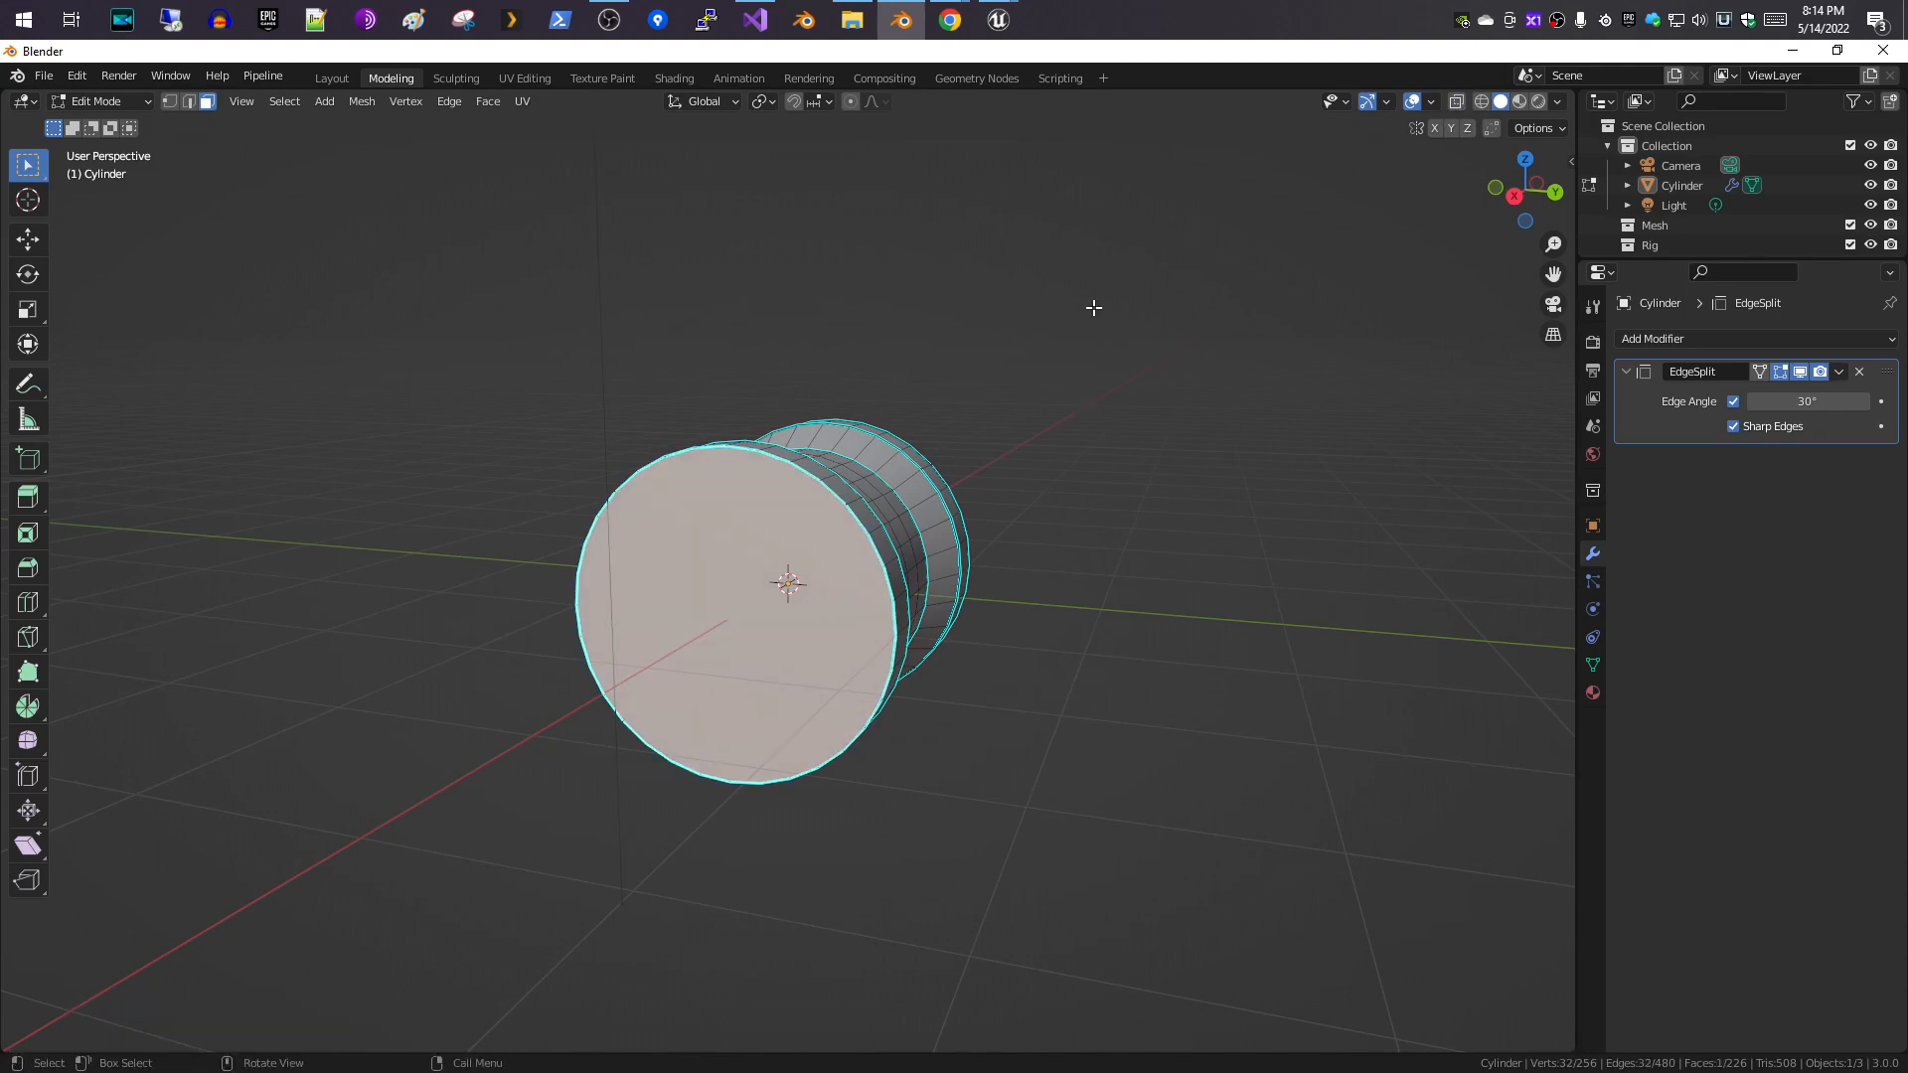
middle_drag(966, 298, 580, 349)
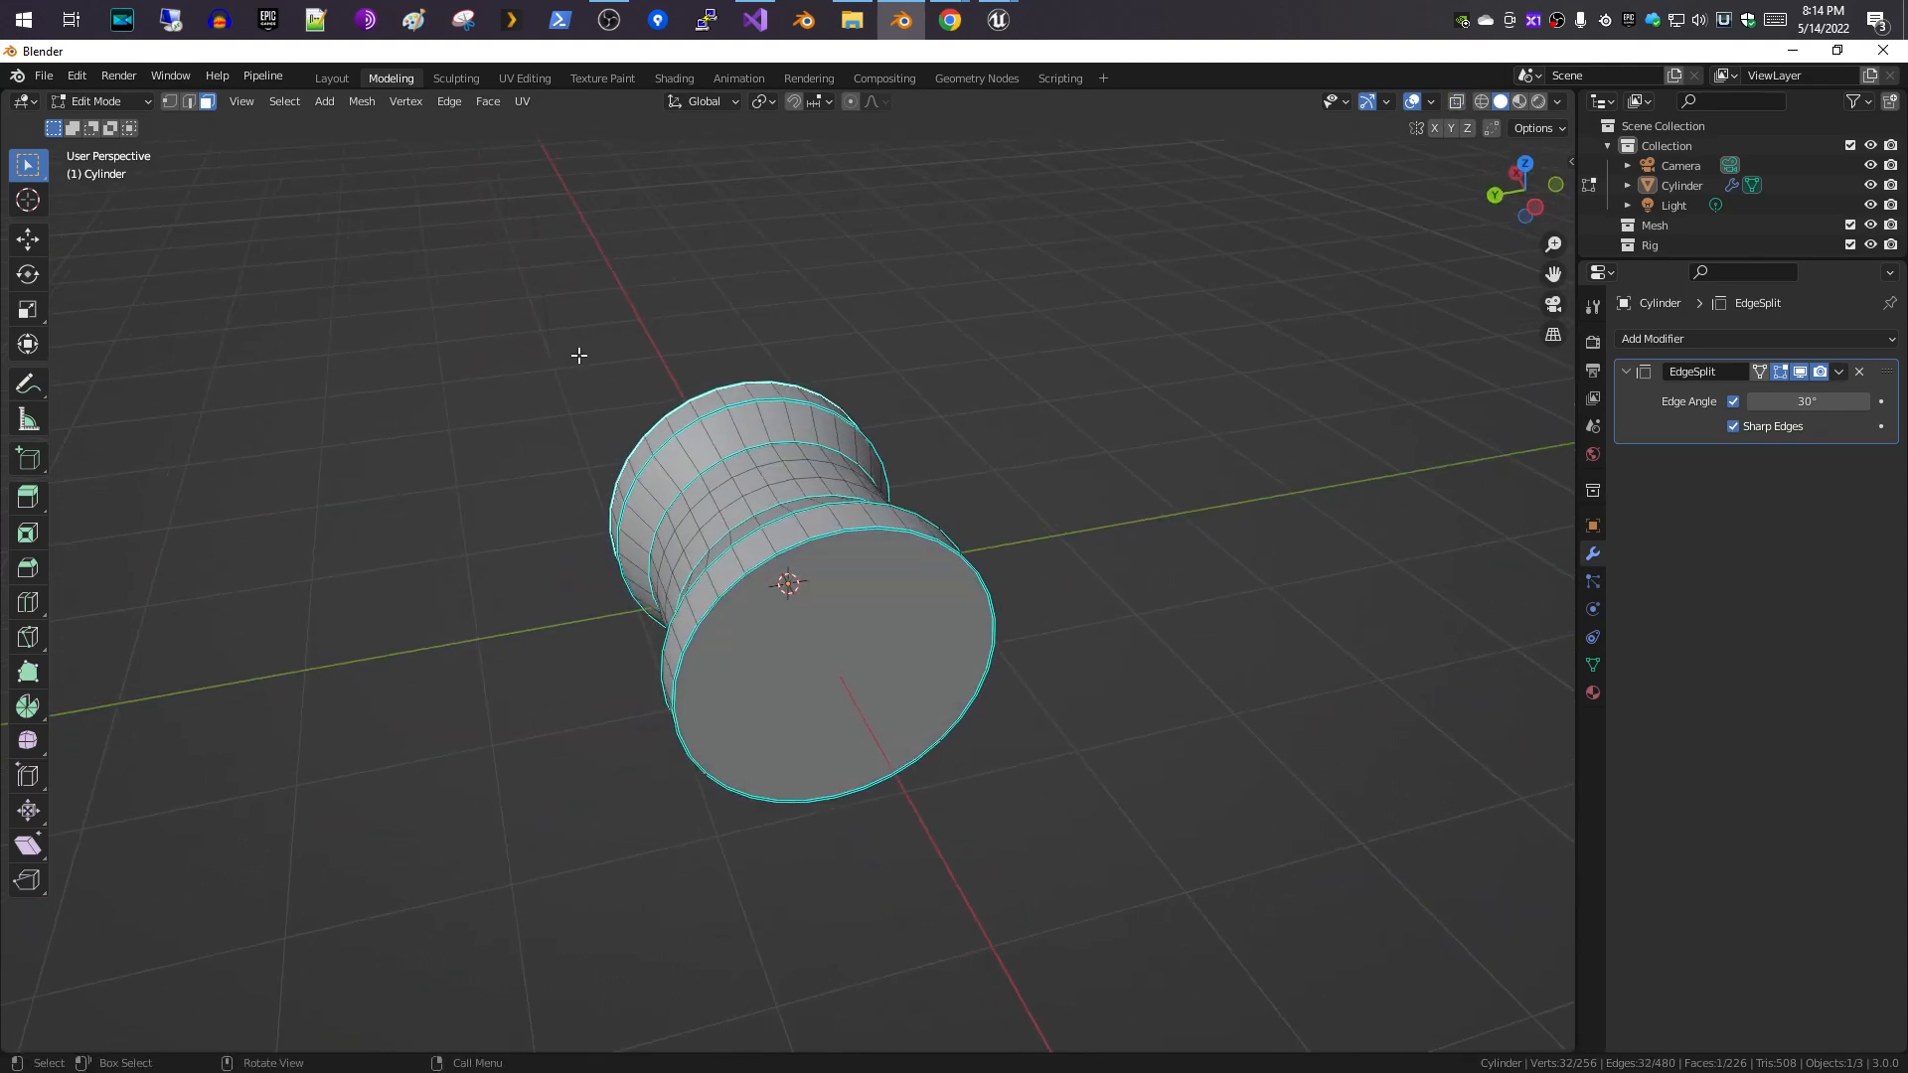
click(282, 102)
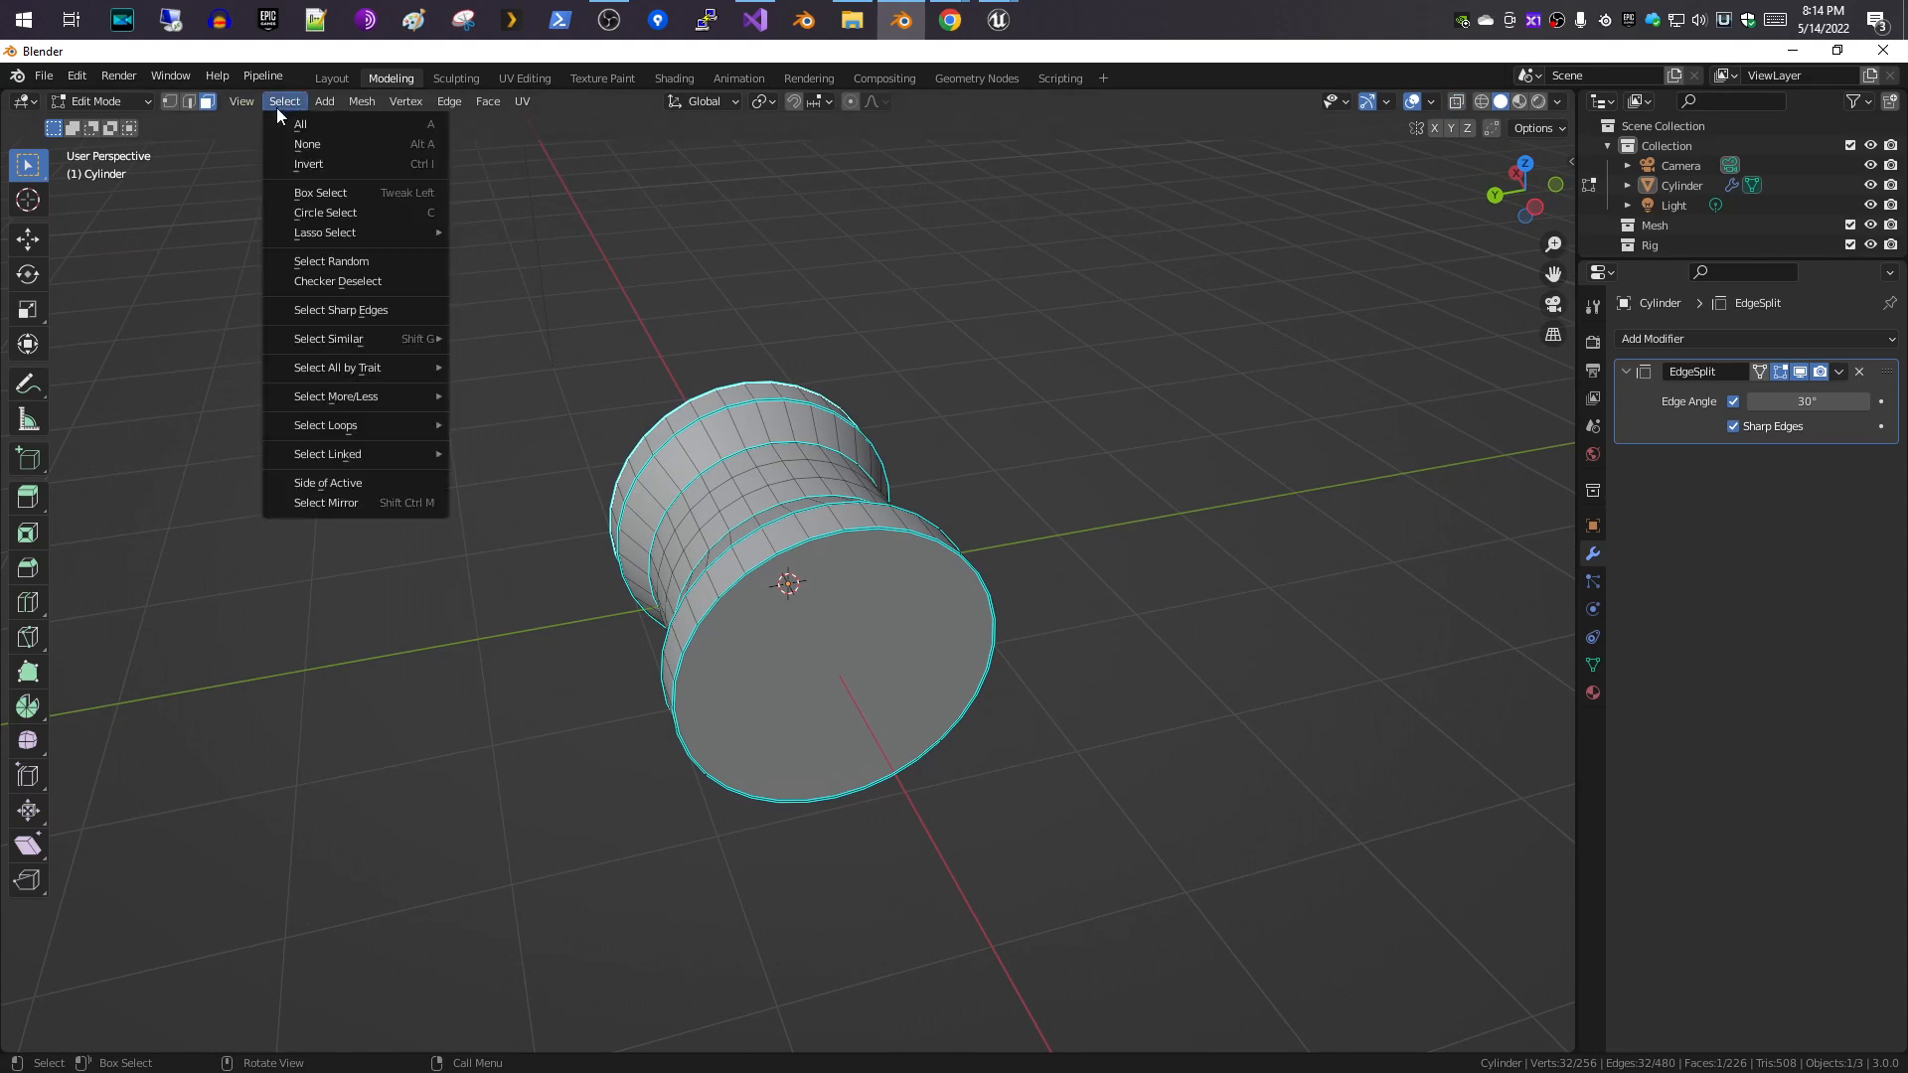
click(325, 213)
click(904, 655)
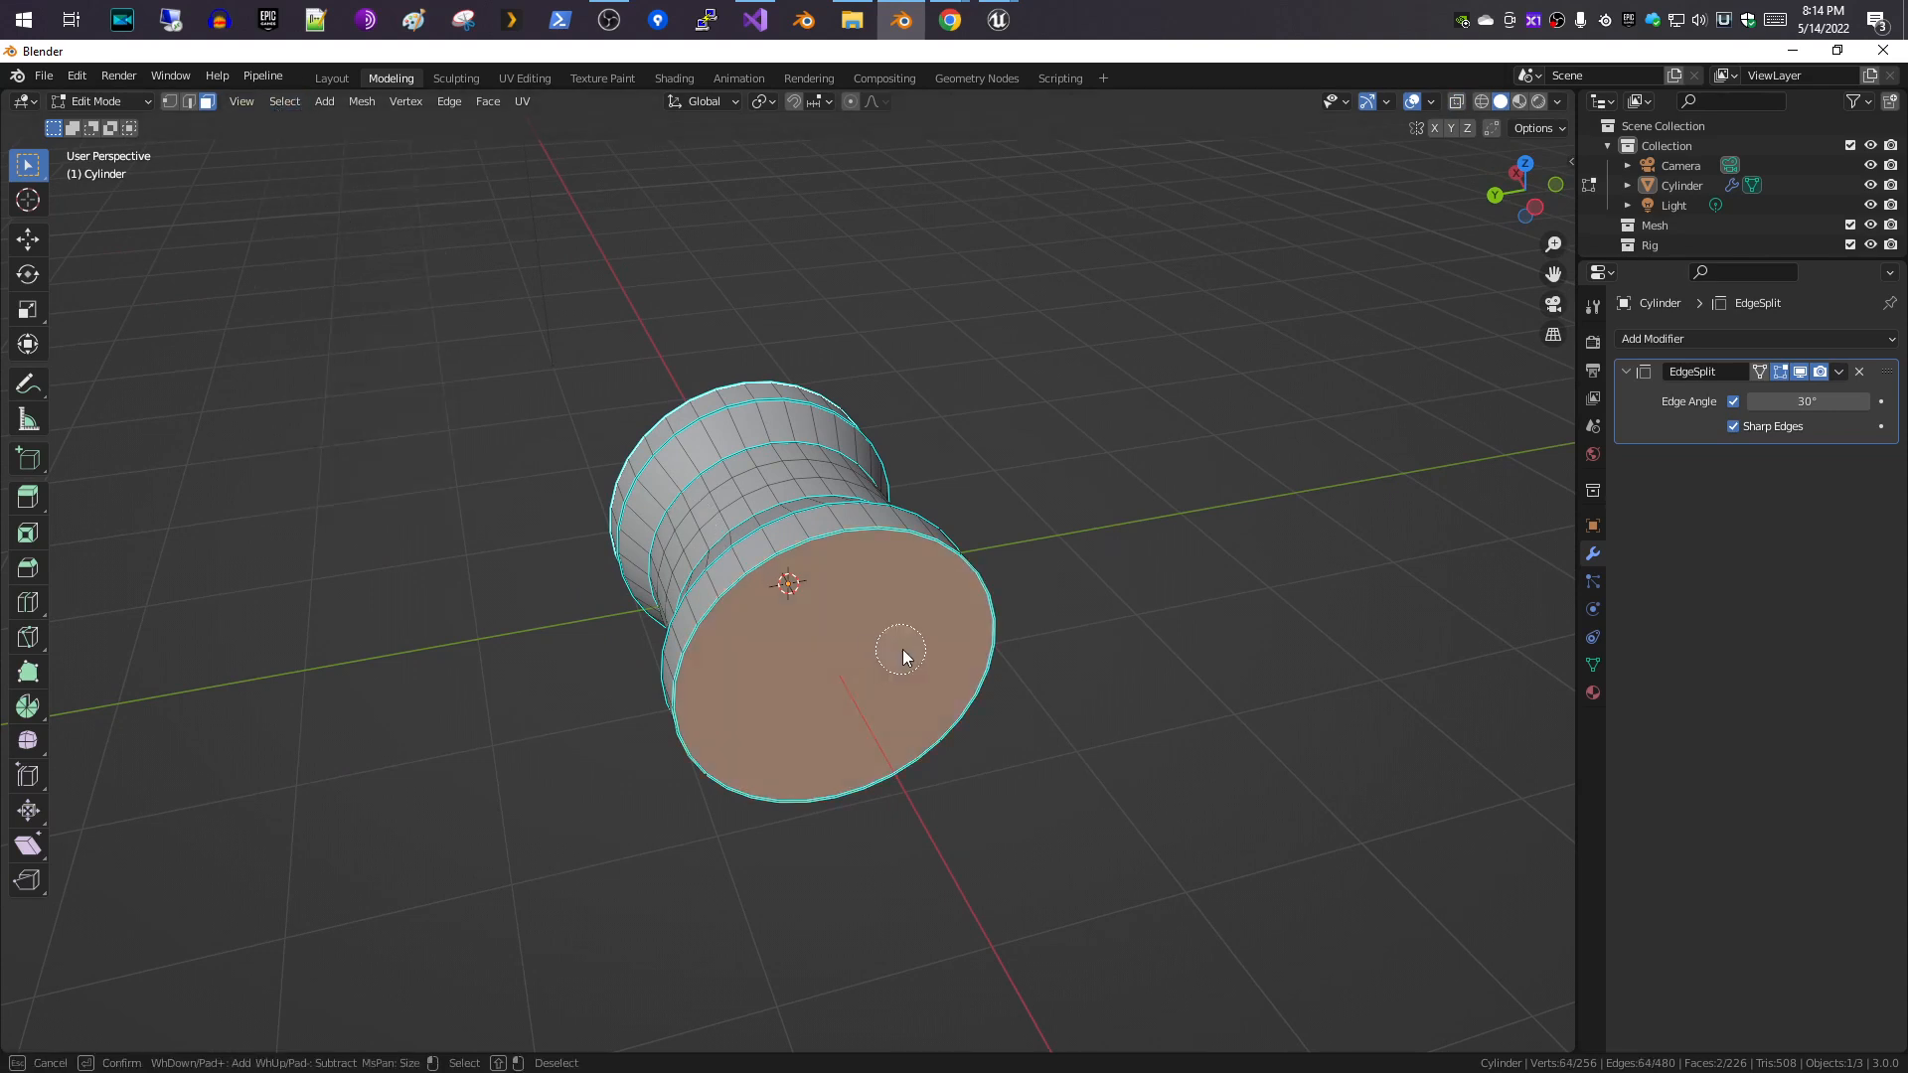
right_click(1106, 444)
middle_drag(1113, 328, 1153, 248)
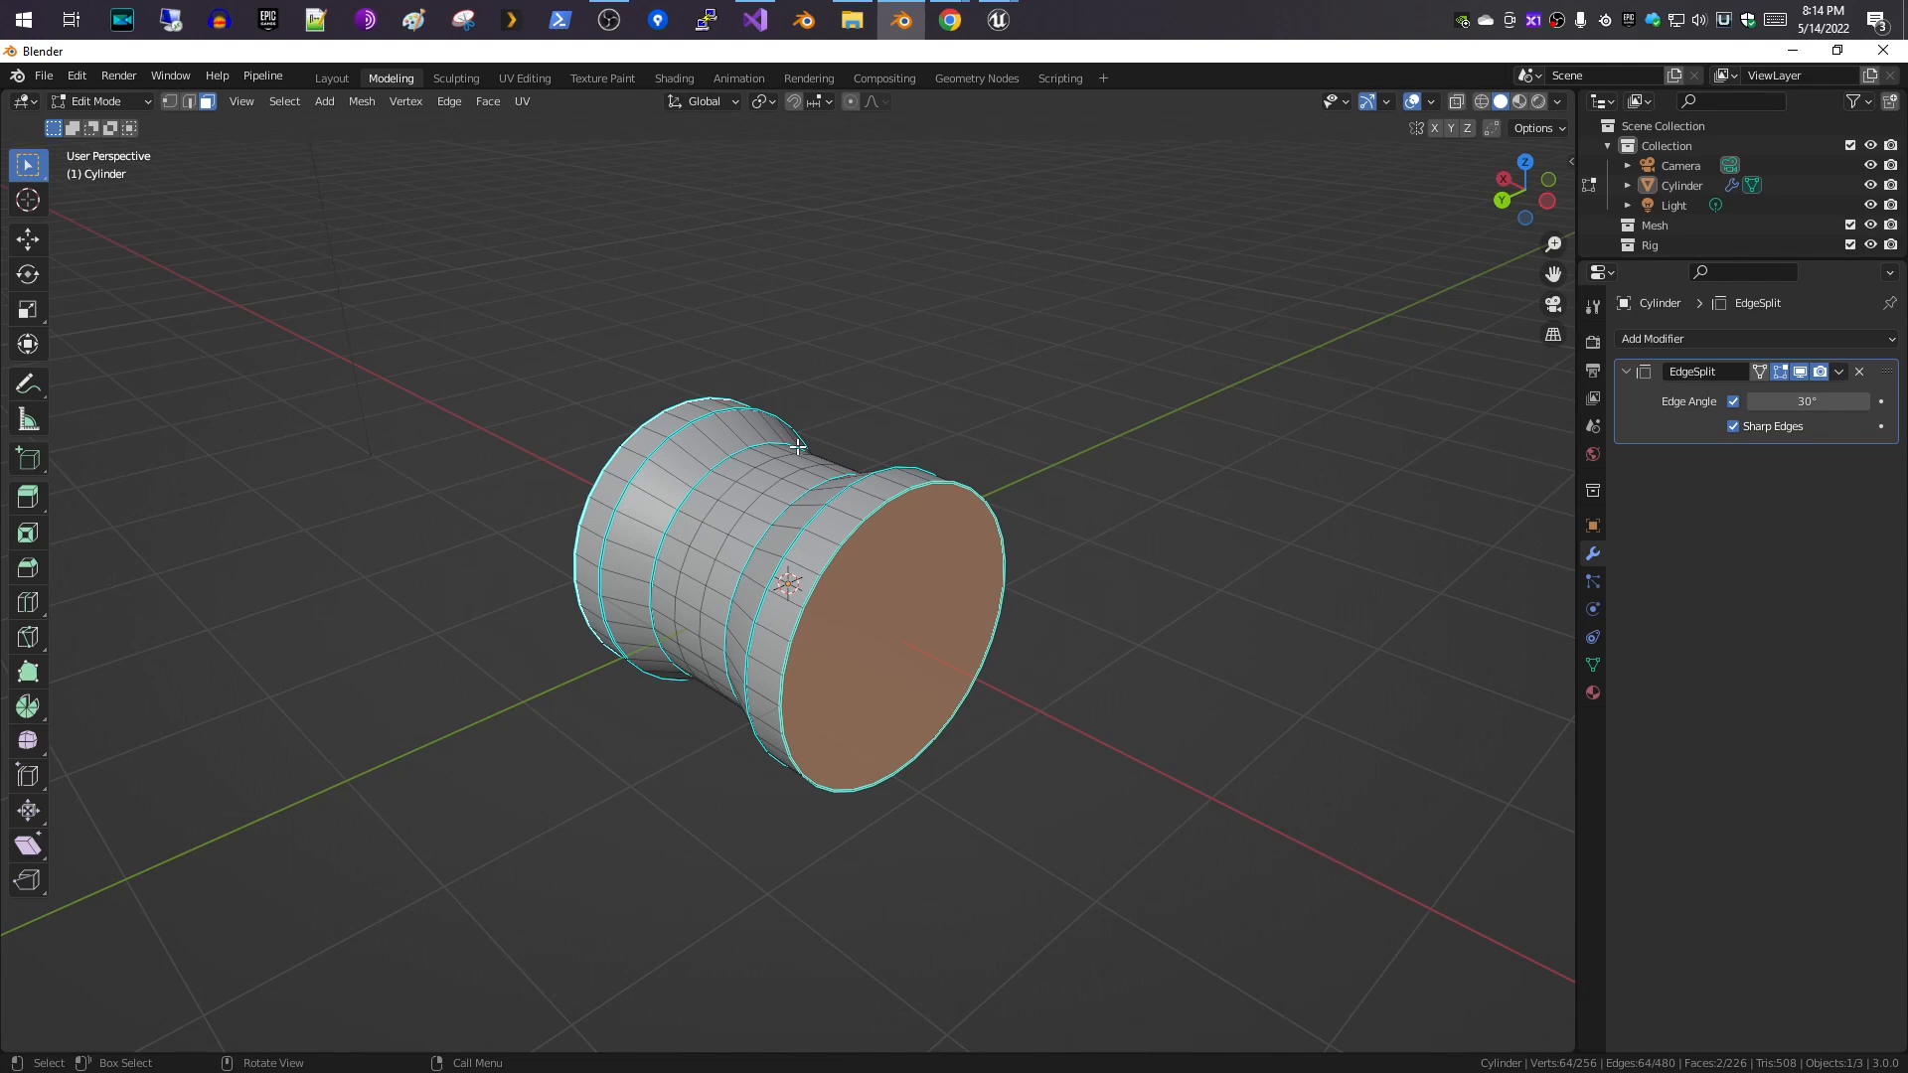
- Inset both selected end caps by about 0.223 m
key(i)
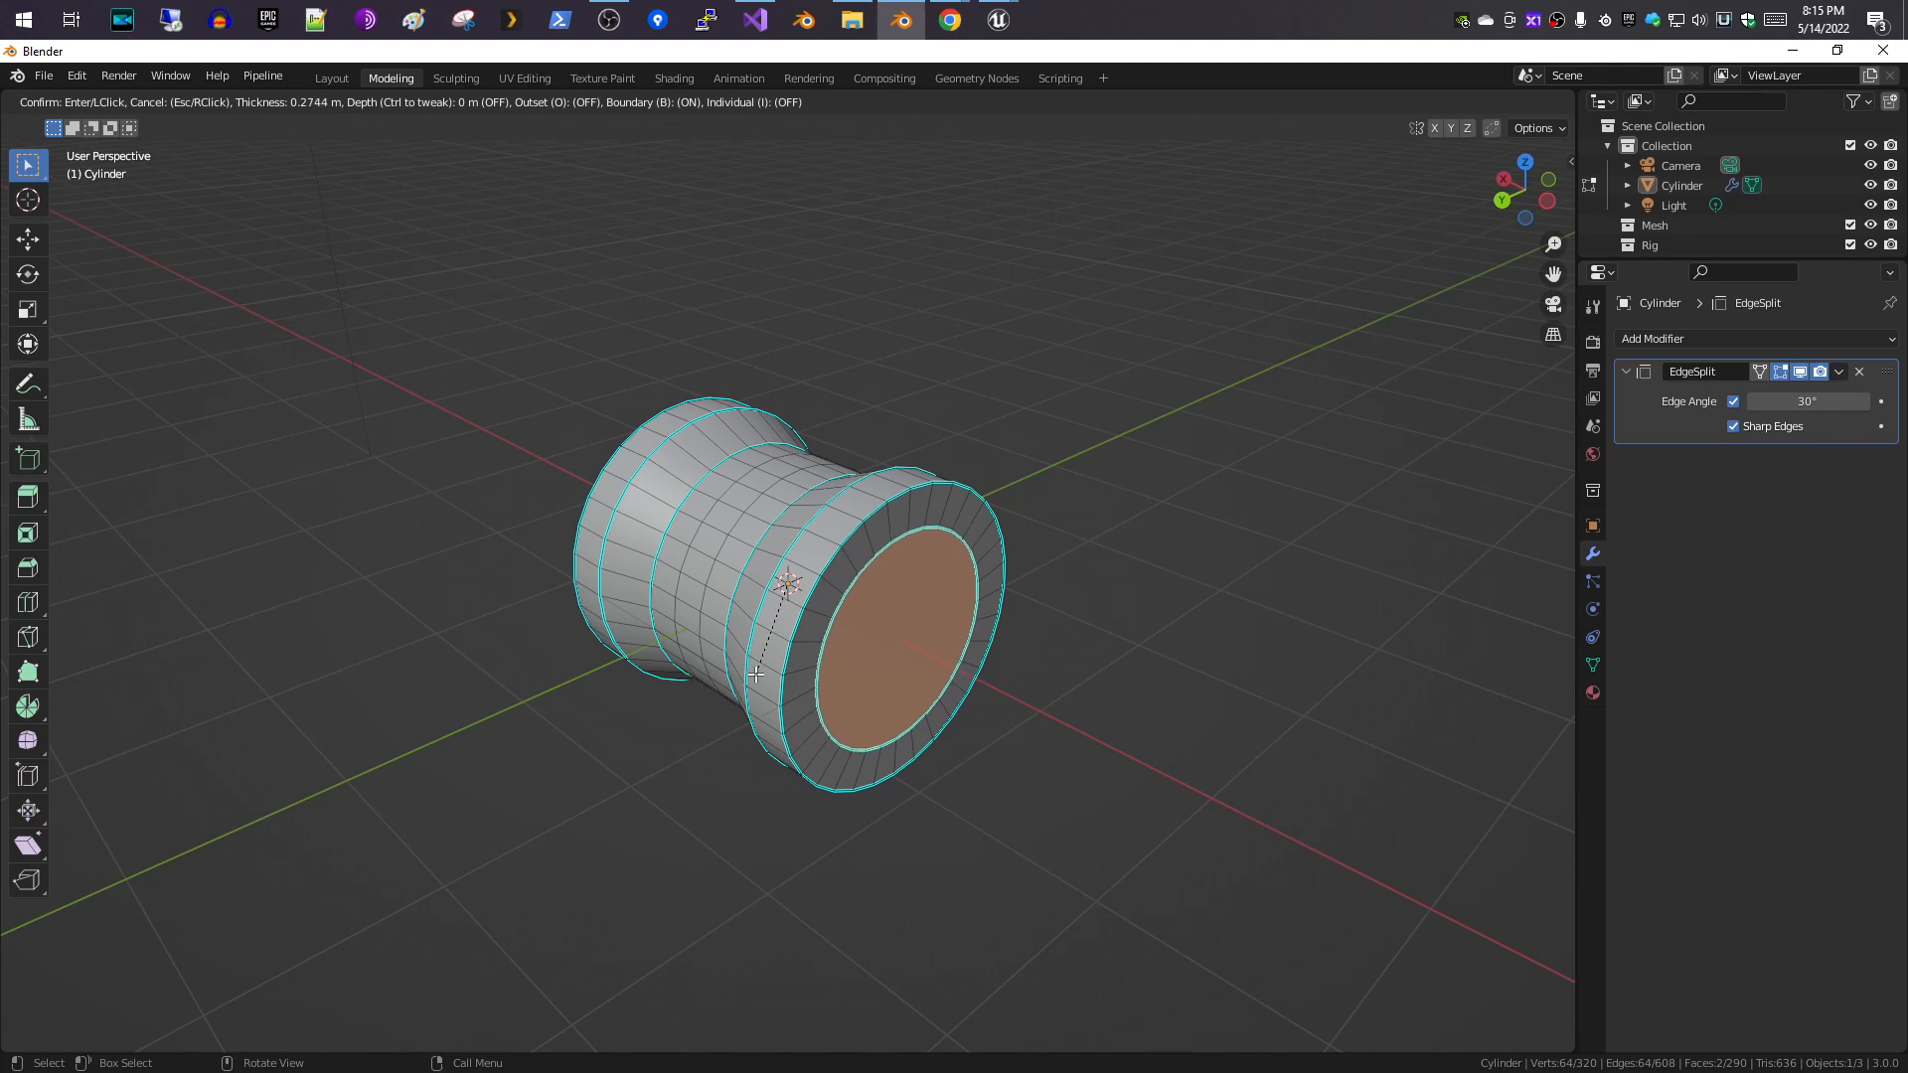
click(746, 676)
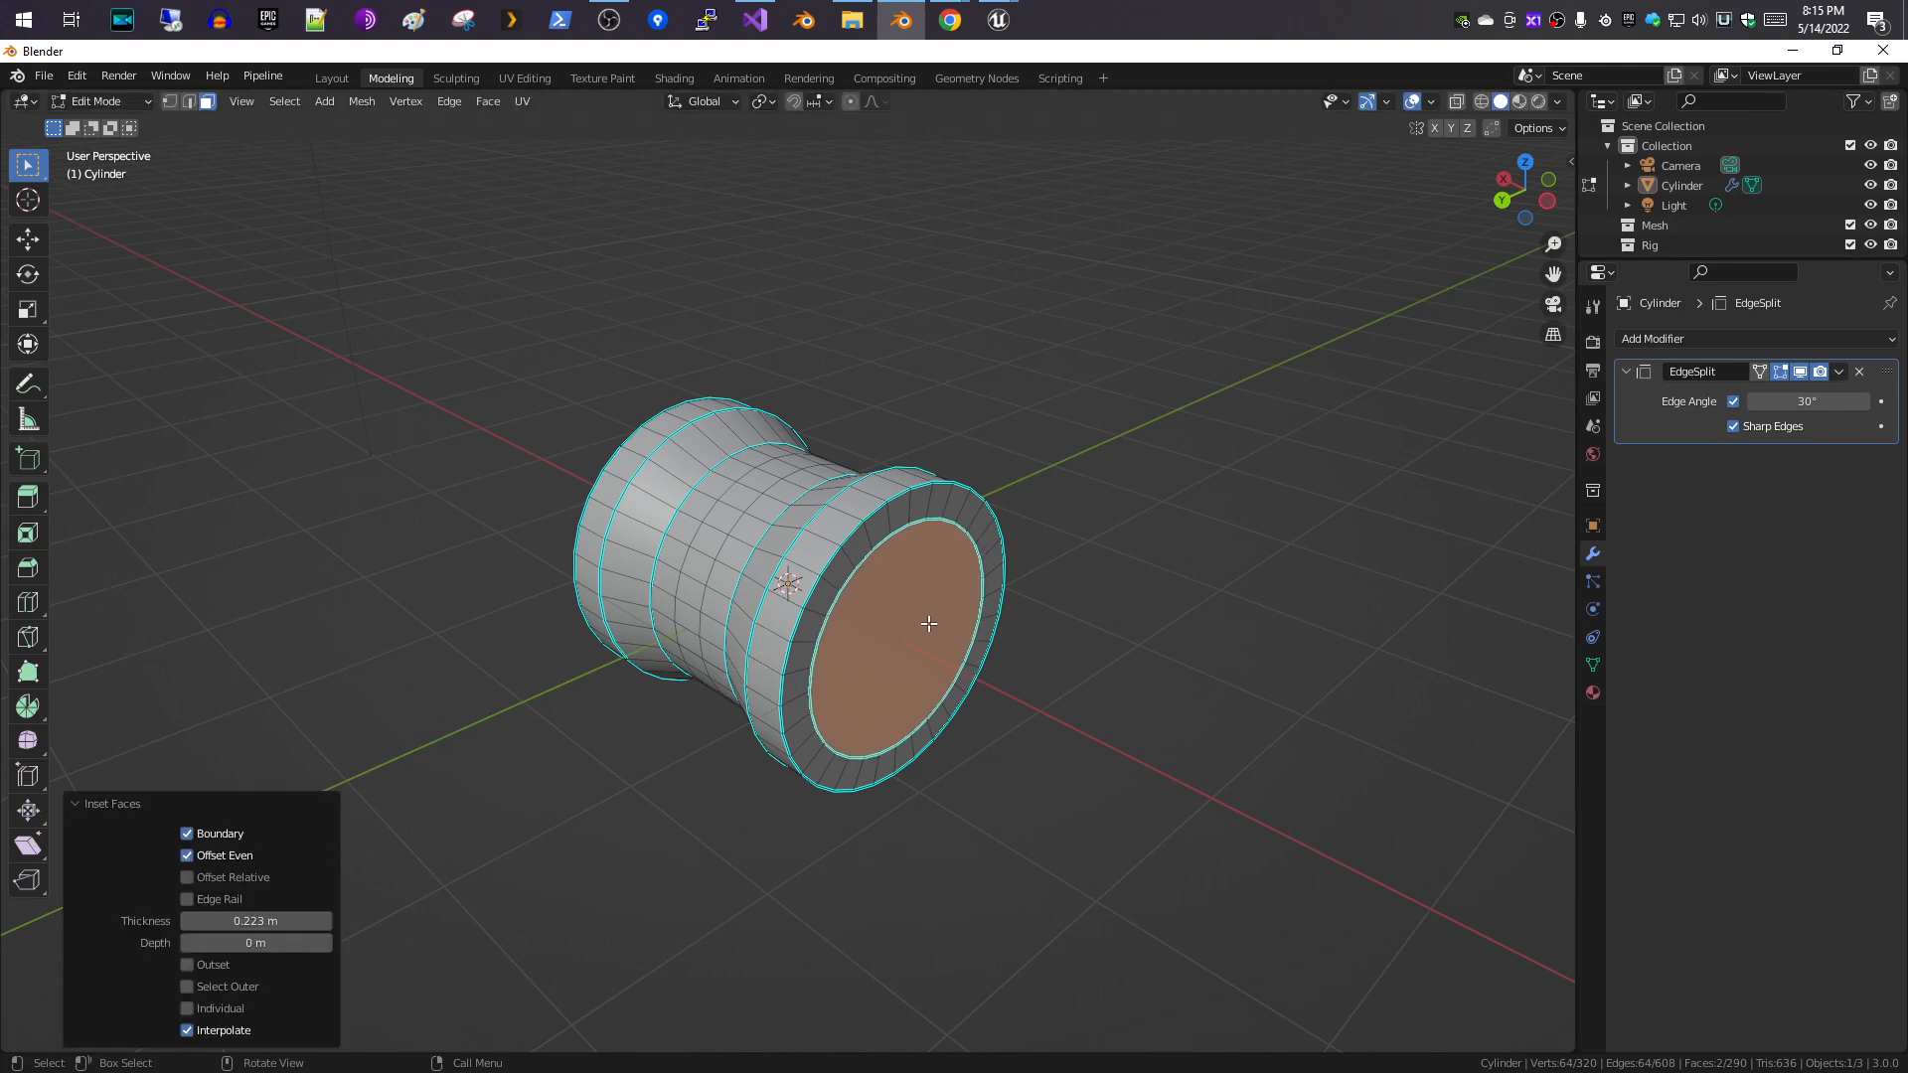
middle_drag(921, 512, 681, 443)
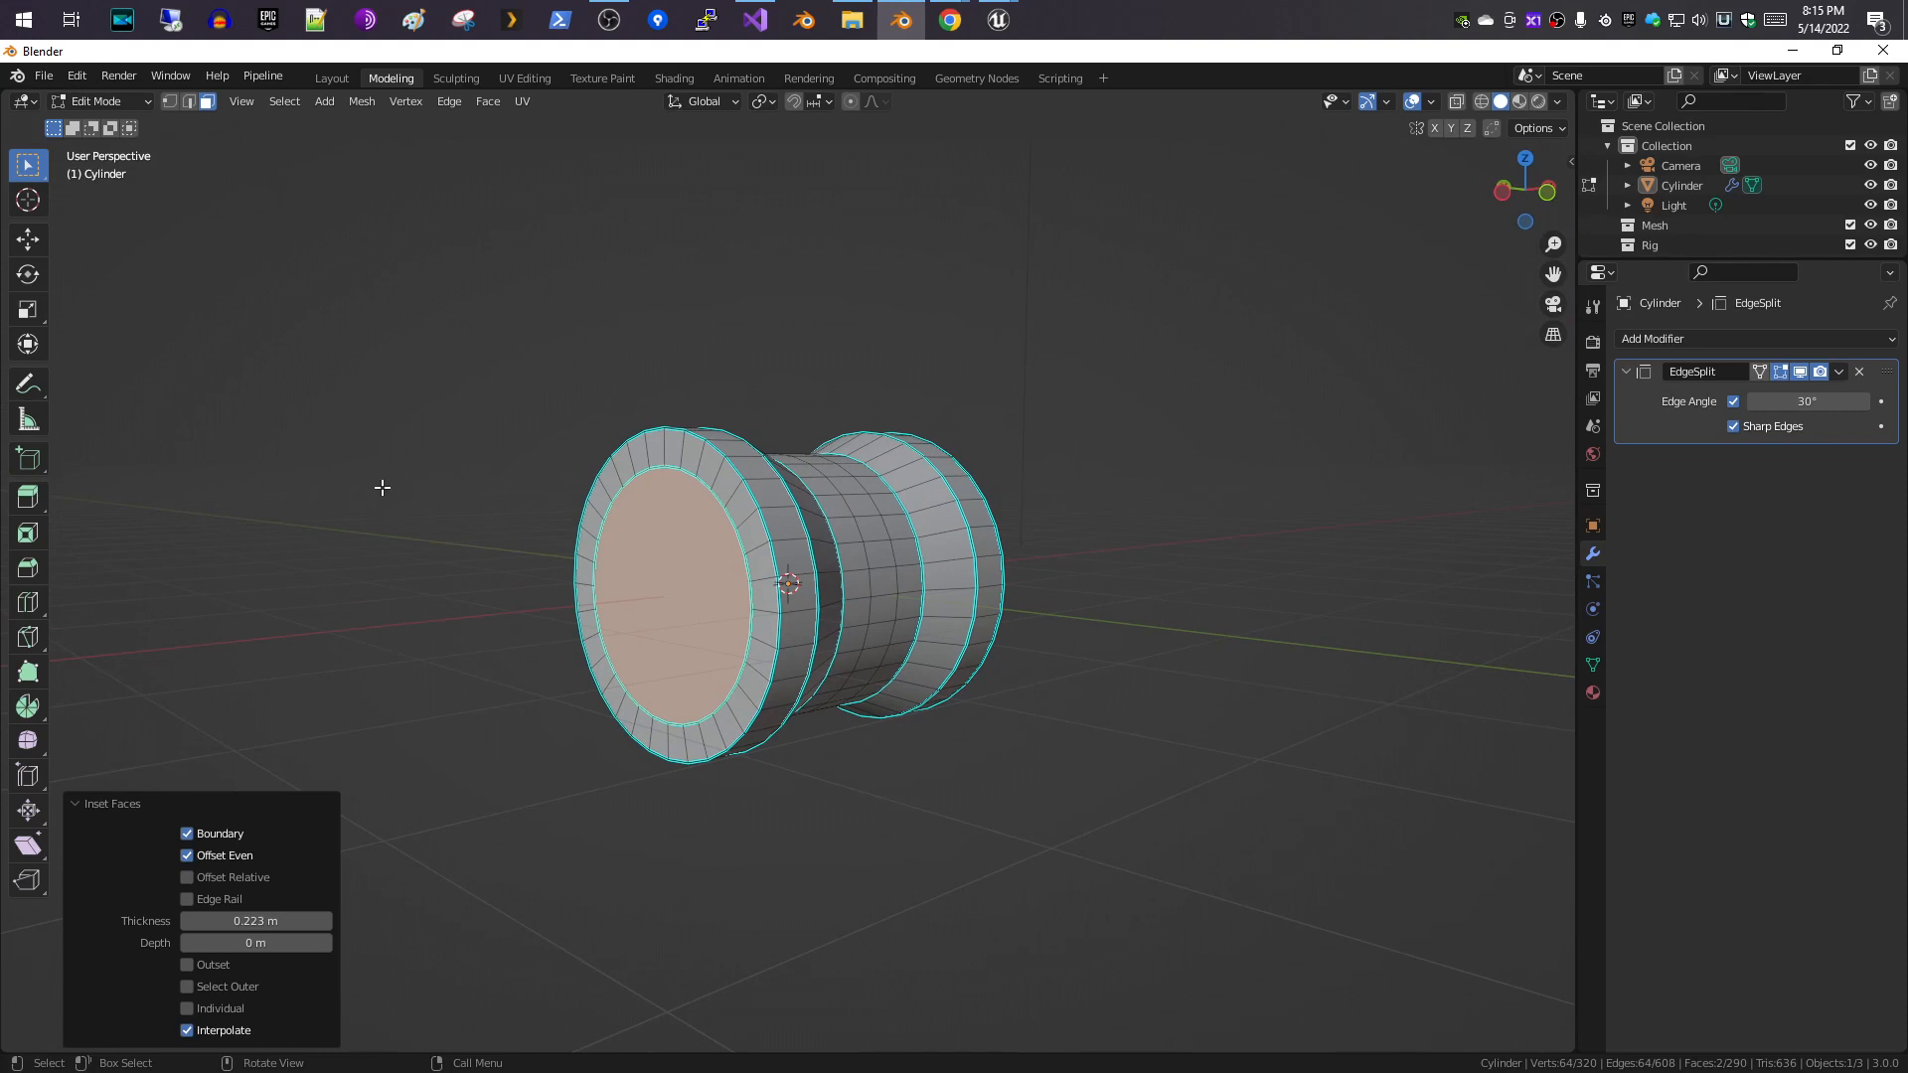
- Extrude the inset end faces about 0.284 m along the global X axis, recessing the -X end
key(e)
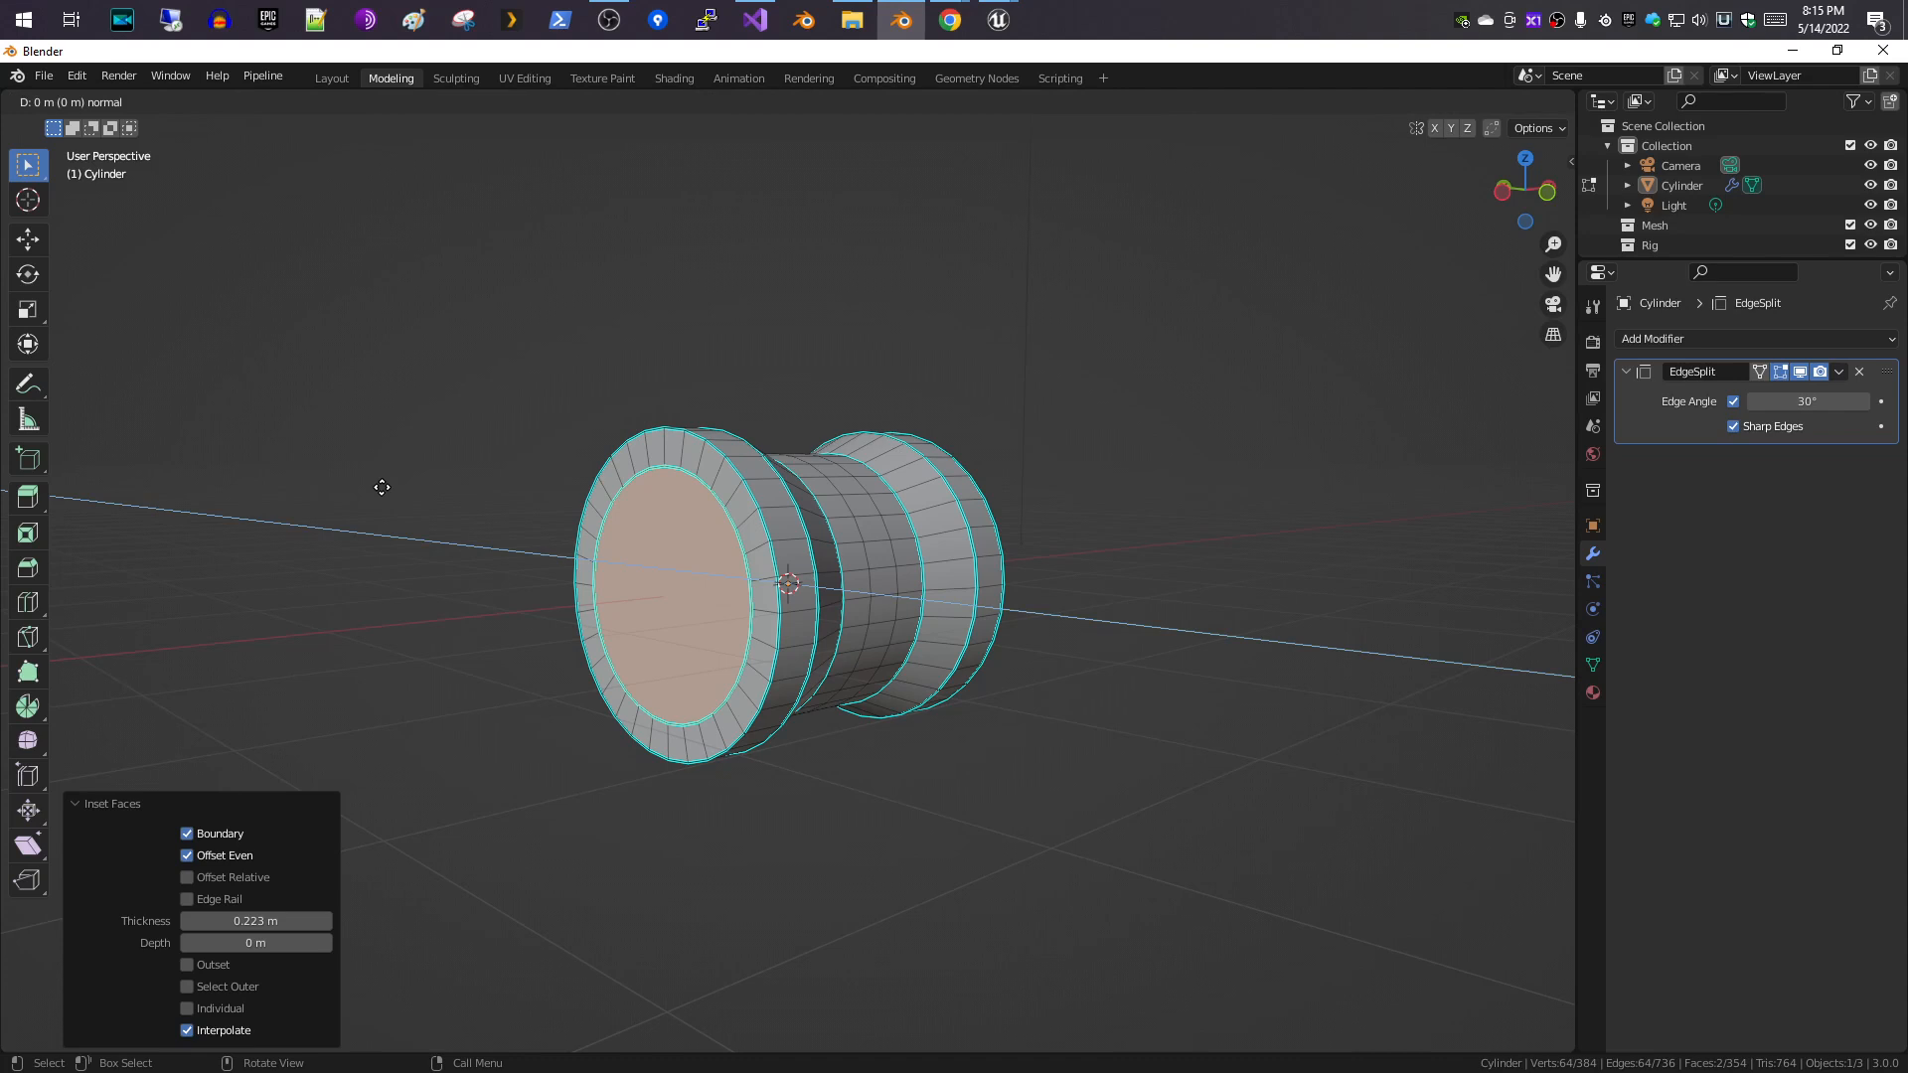
key(x)
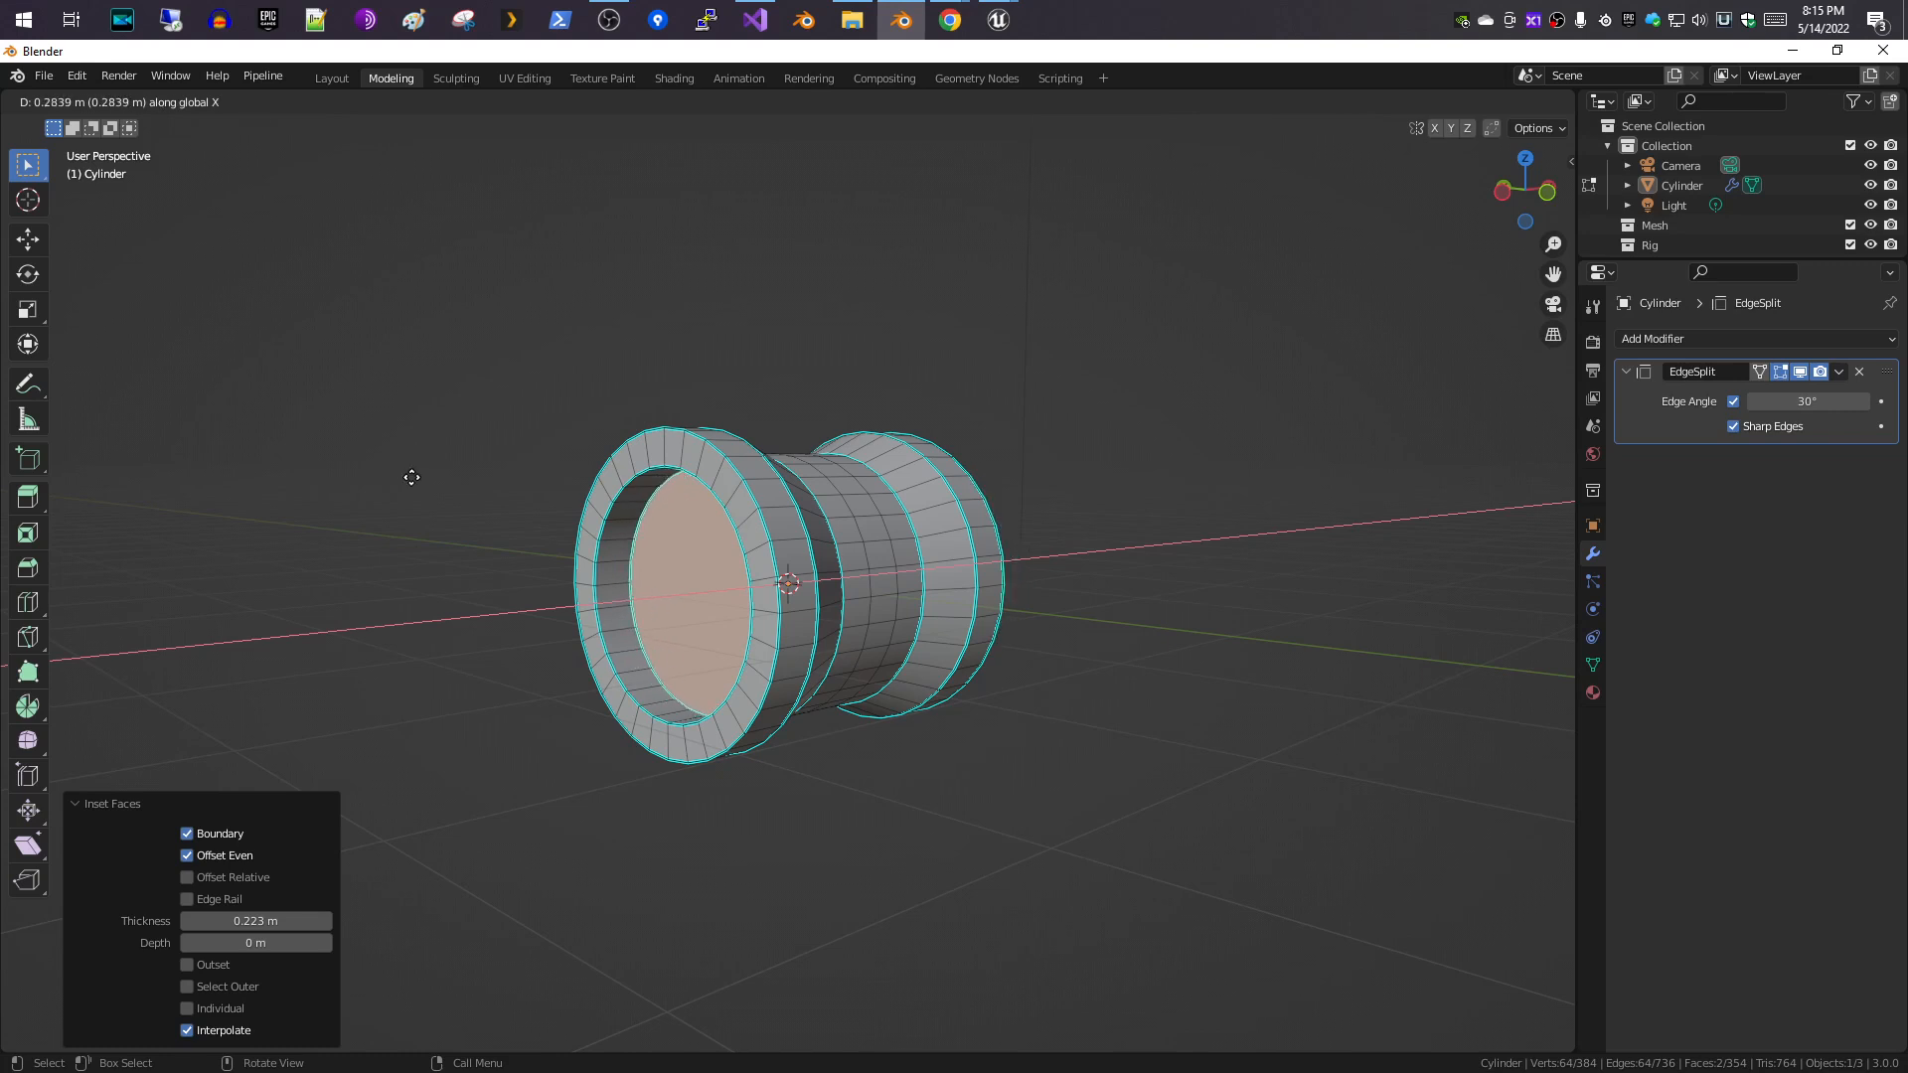
click(412, 478)
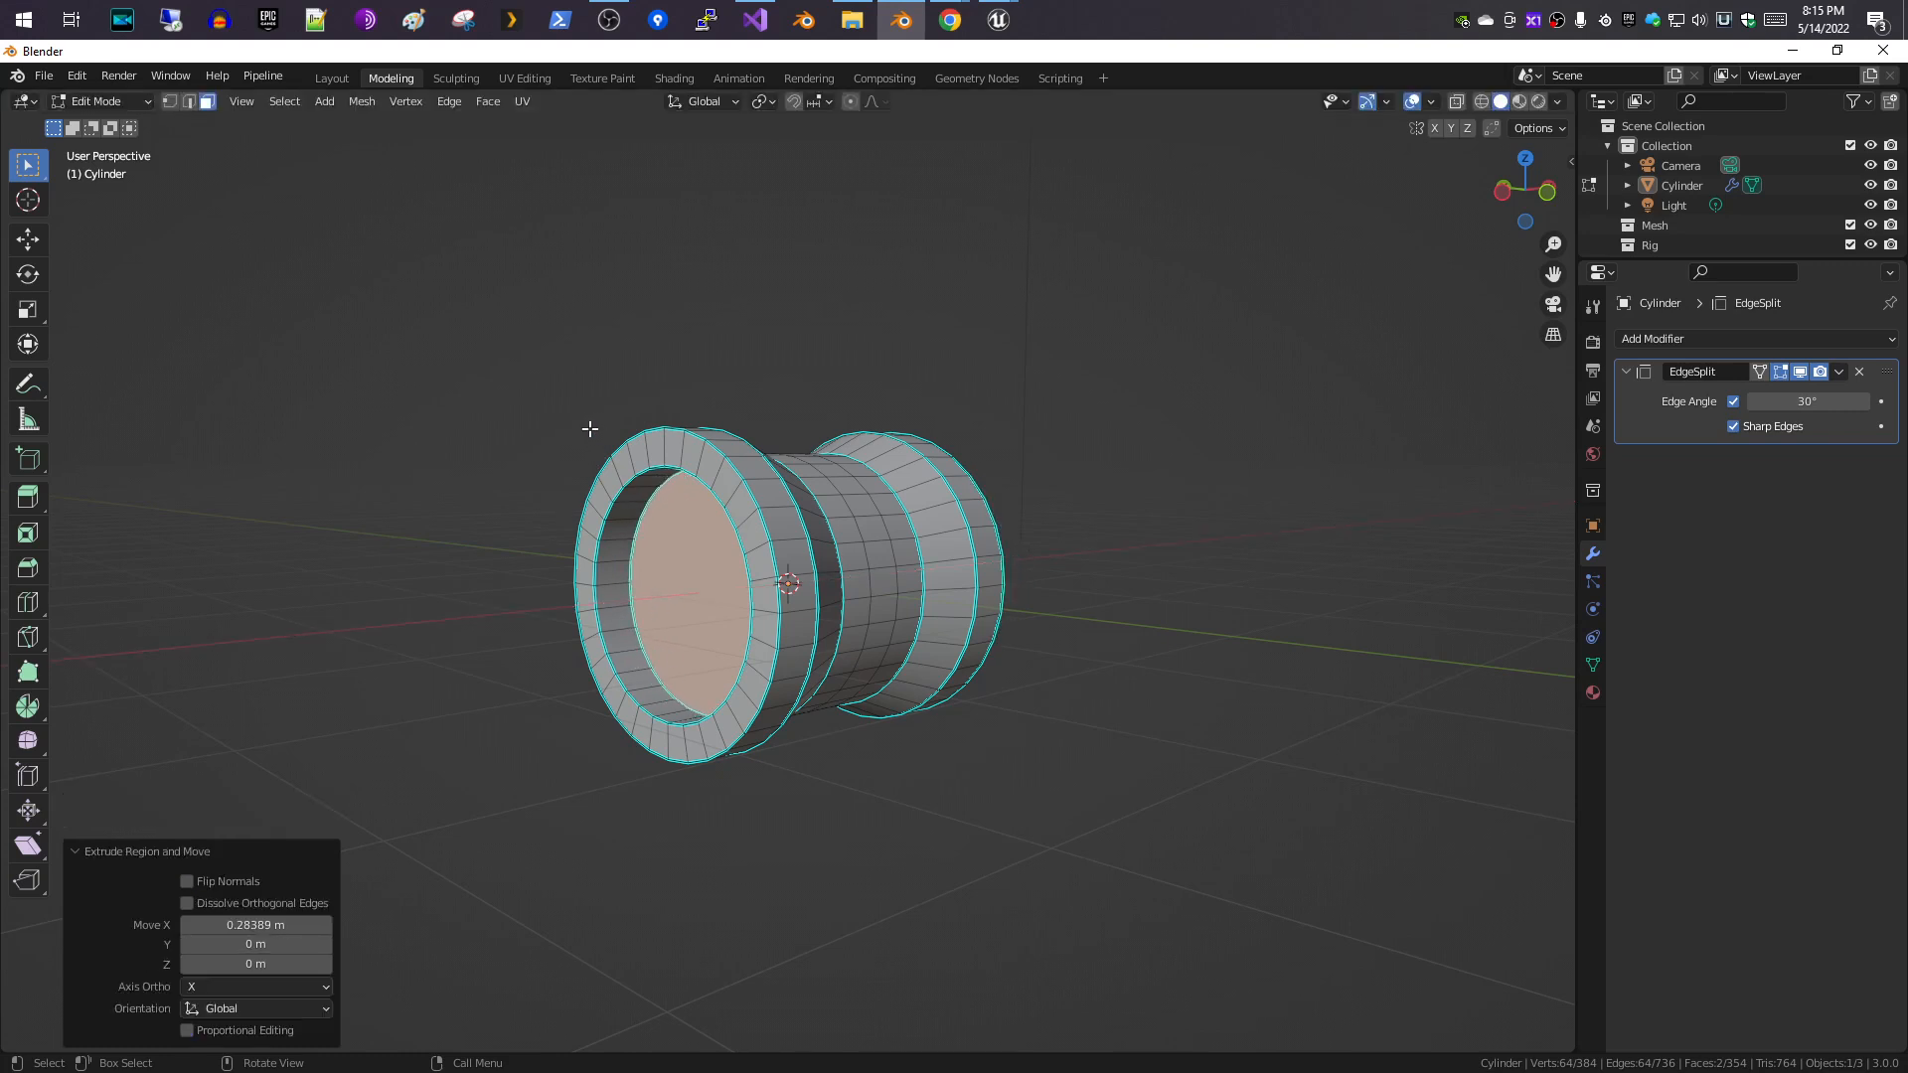
- Move only the protruding +X end face about -0.558 m along X to recess it into the cylinder
middle_drag(583, 426, 349, 425)
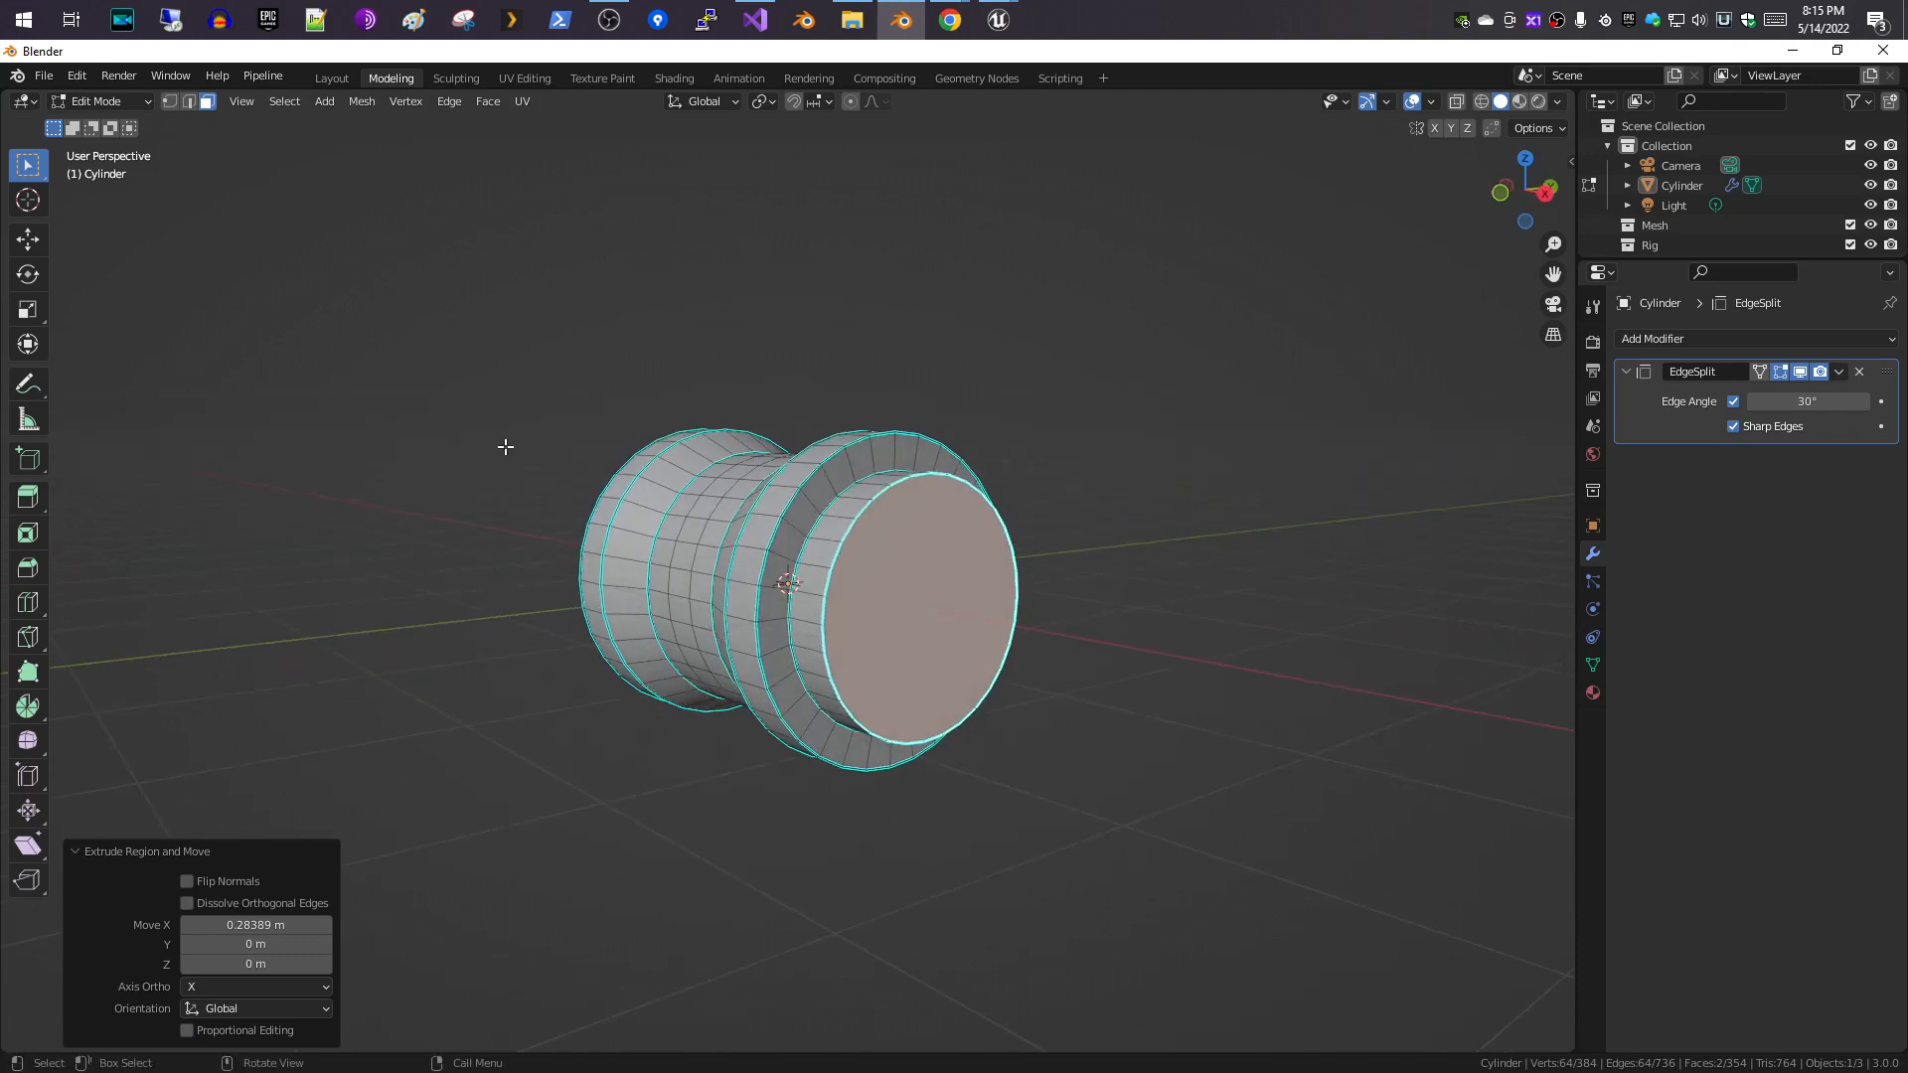
click(927, 647)
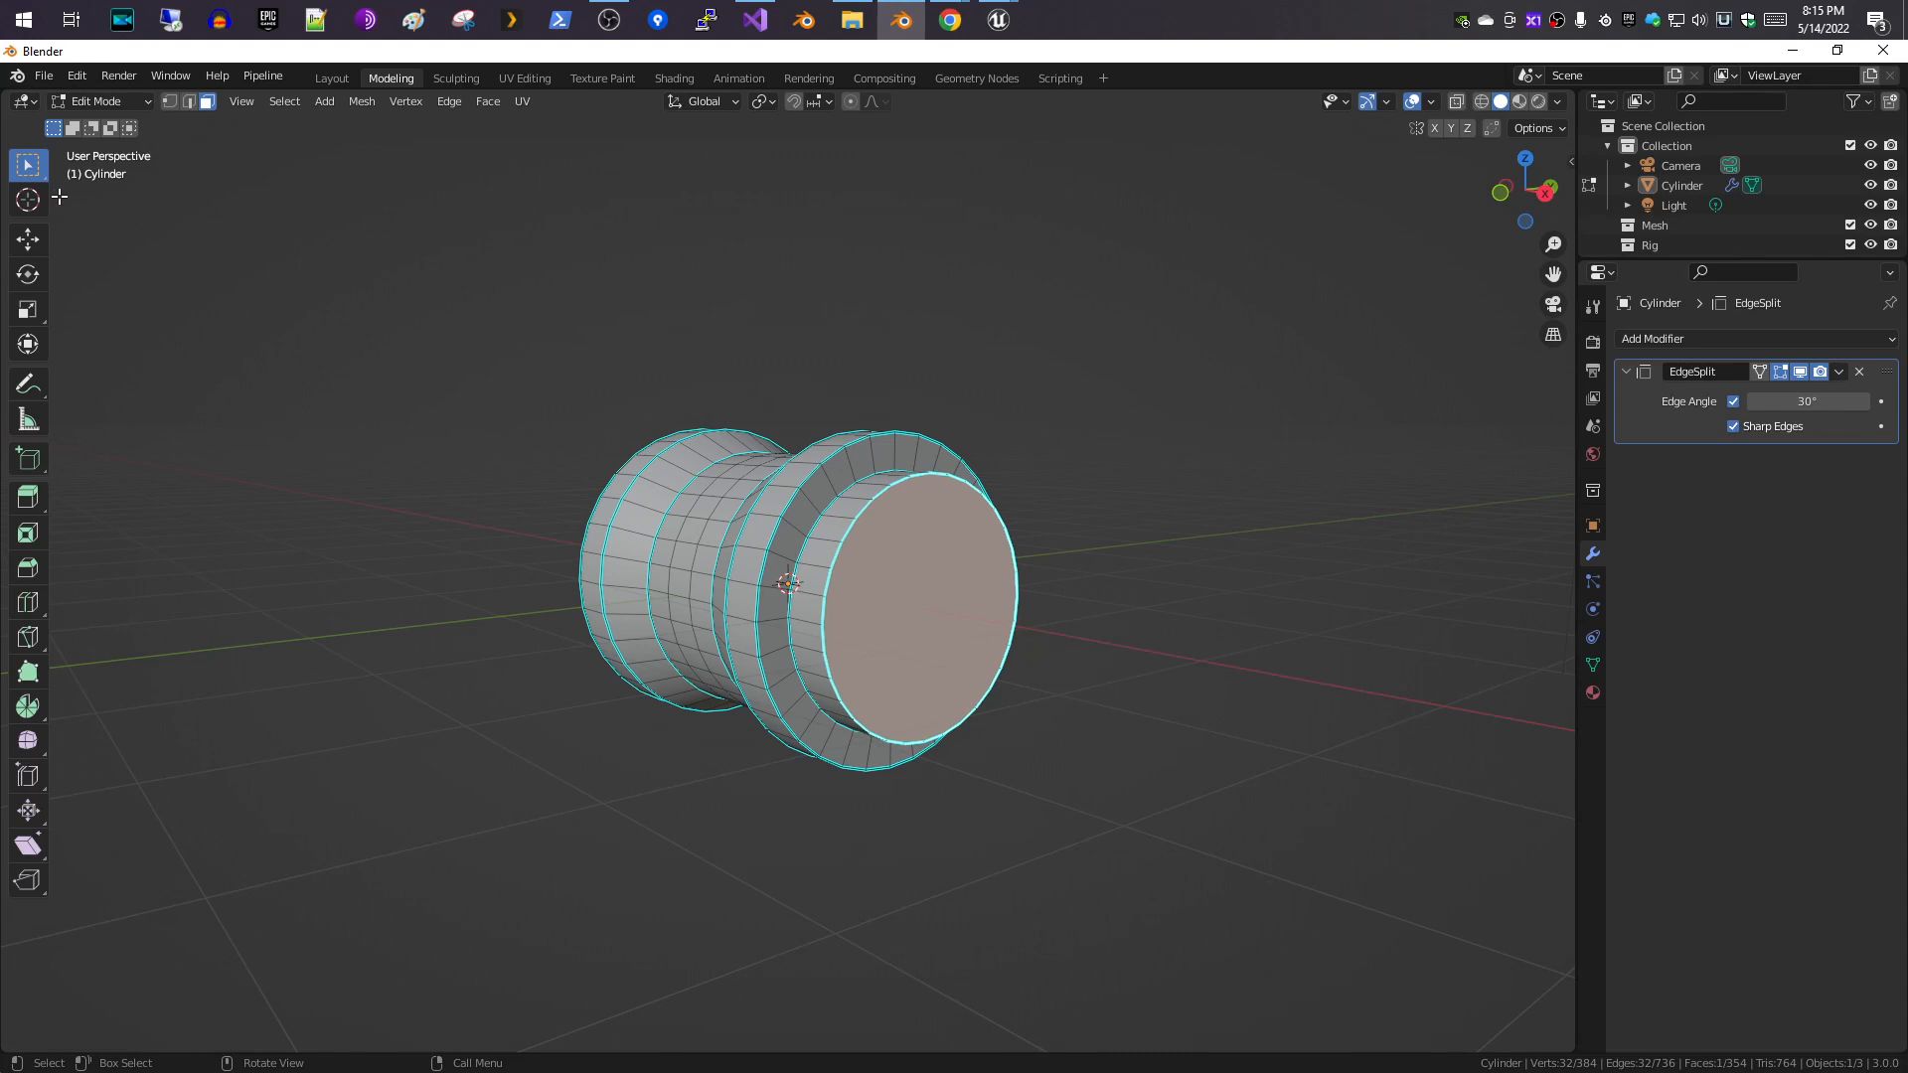
click(28, 241)
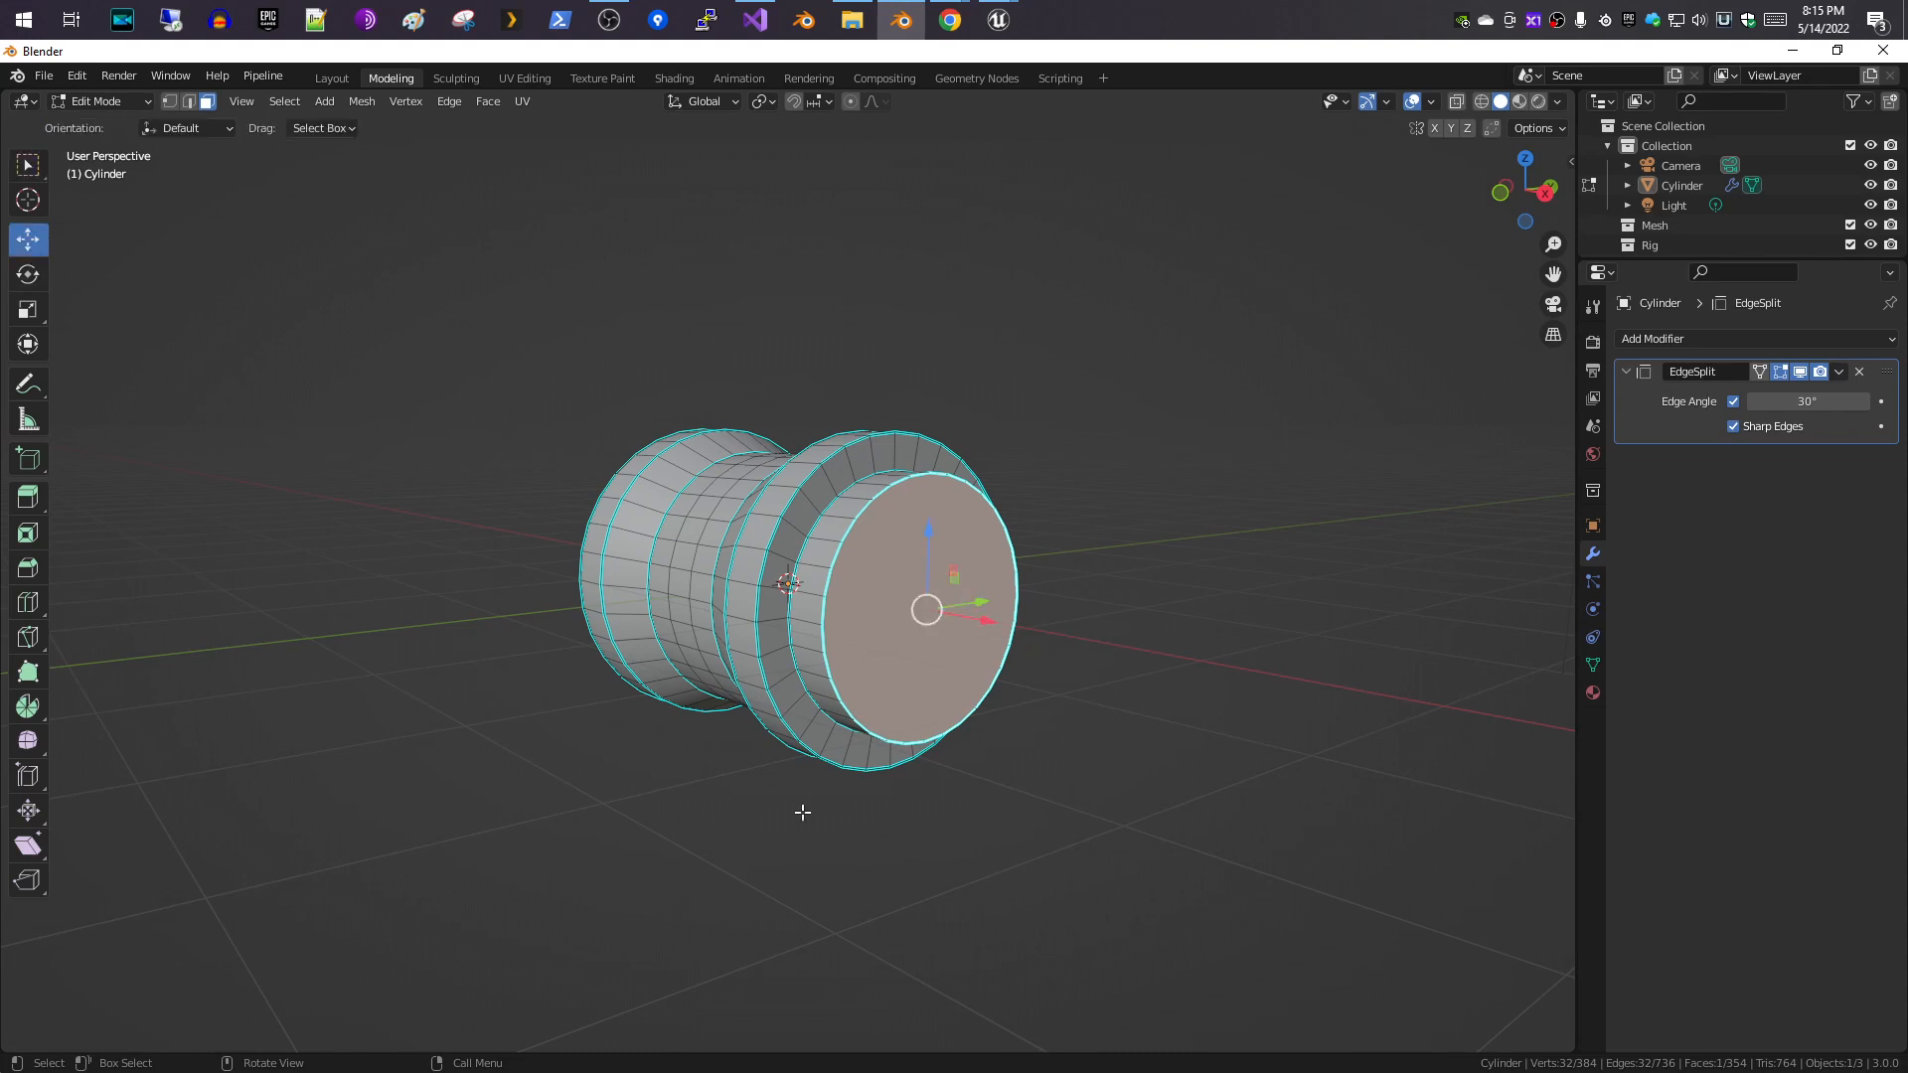
drag(991, 616, 912, 622)
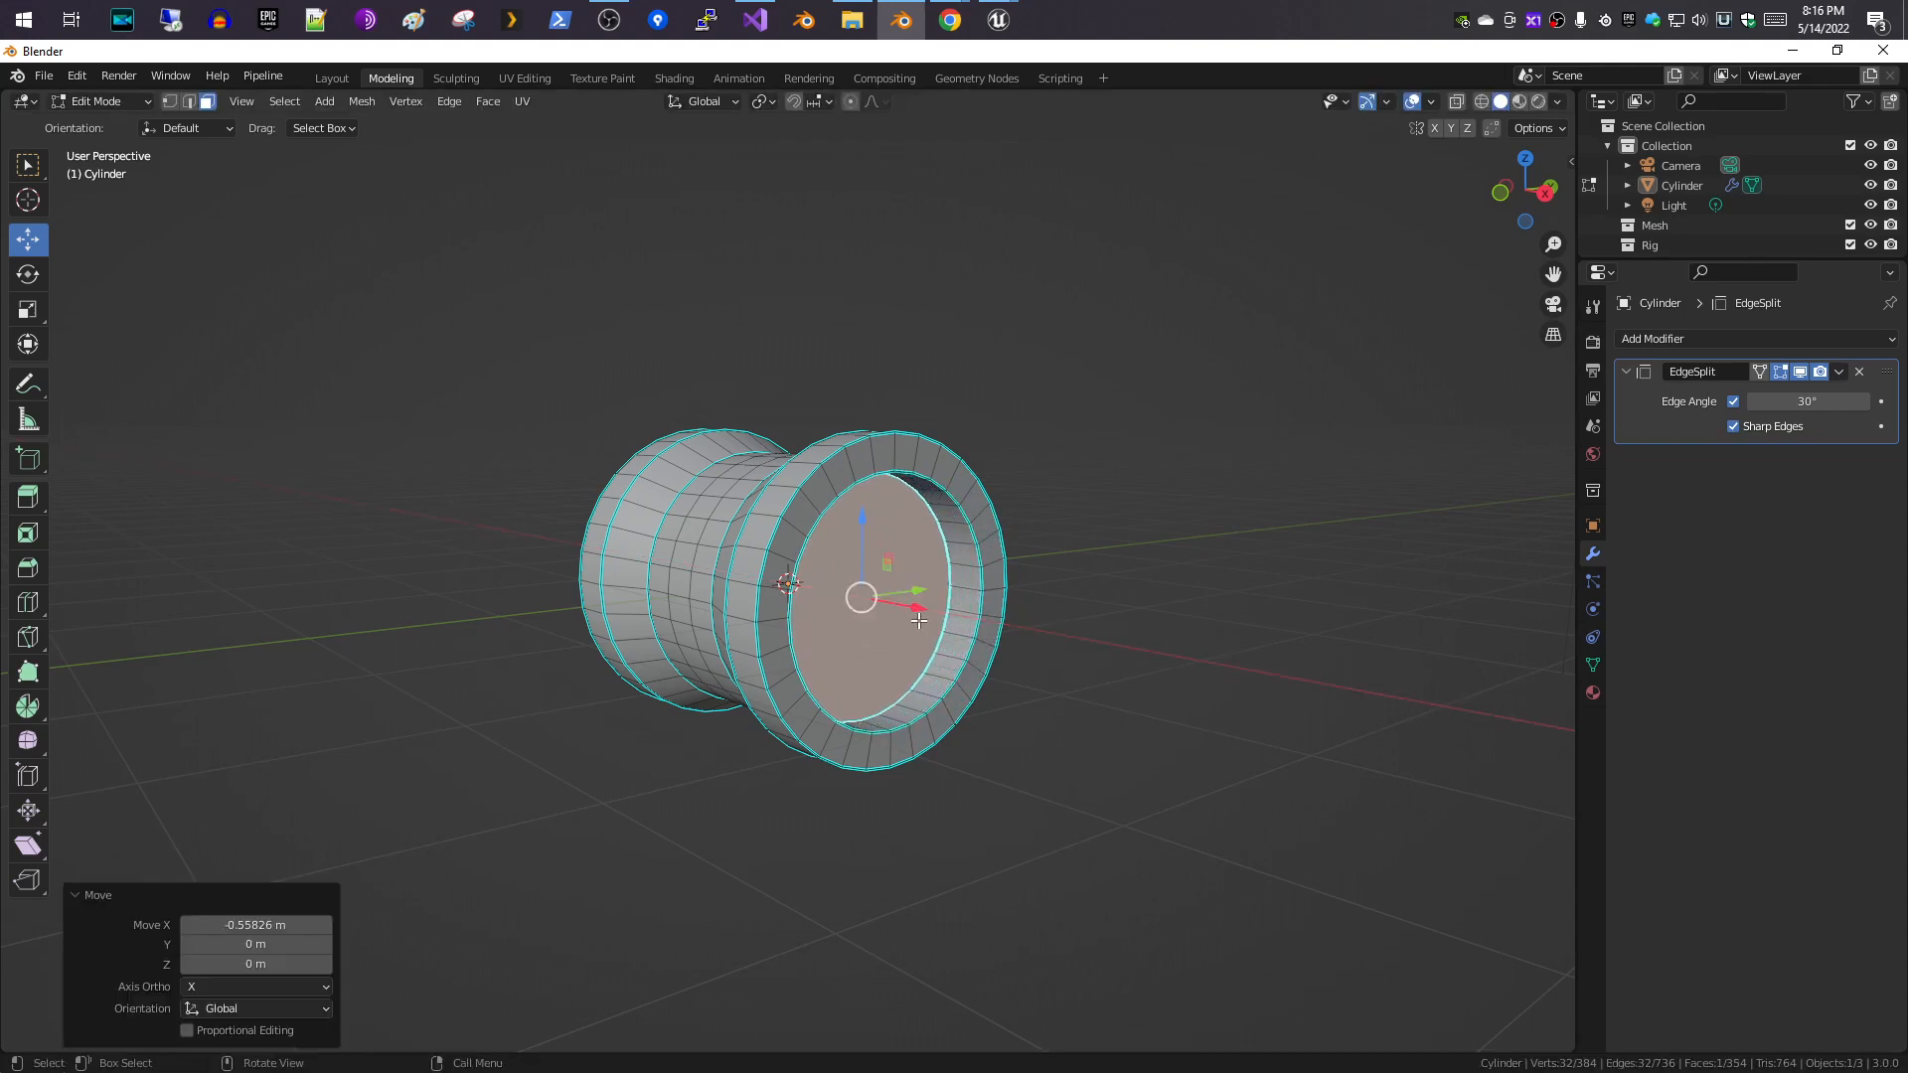
middle_drag(615, 617, 636, 538)
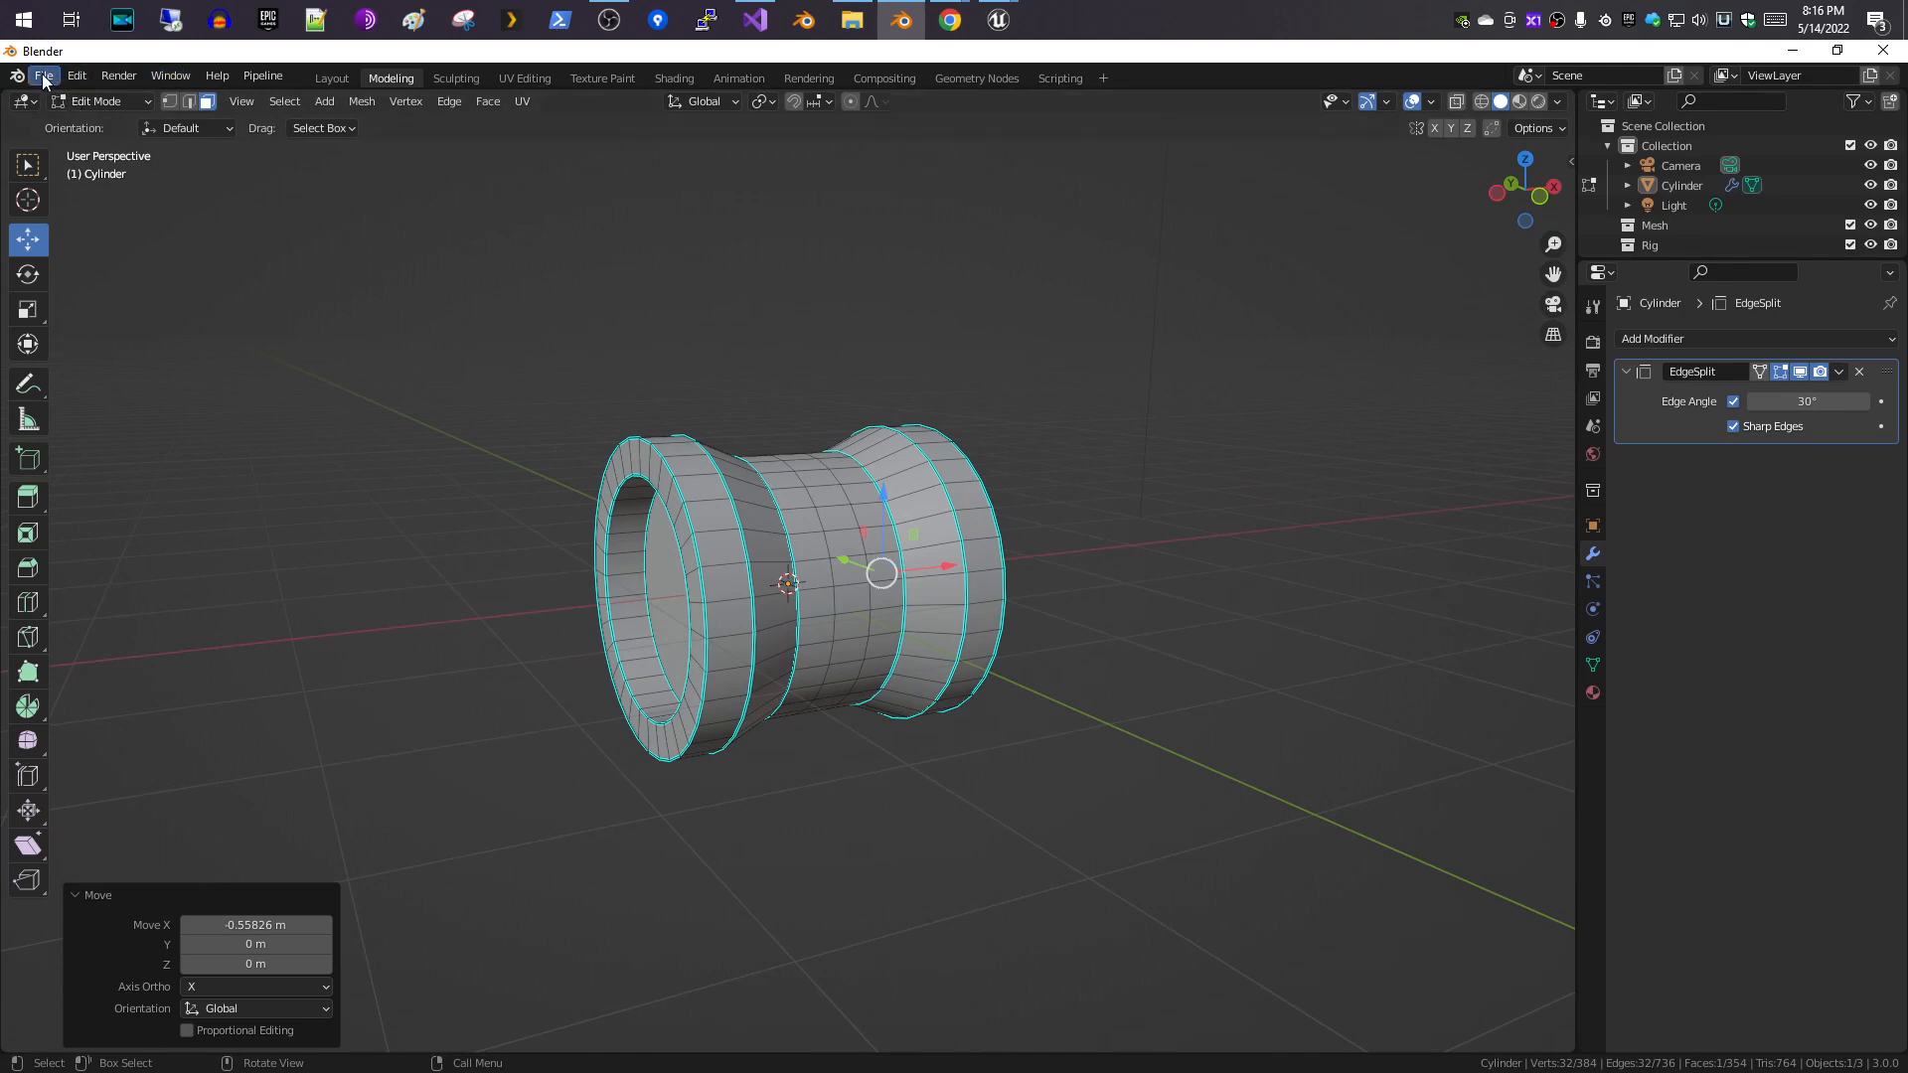
- Save the Blender file as pipe in the L:\assets\blender\concept folder
click(43, 75)
click(161, 209)
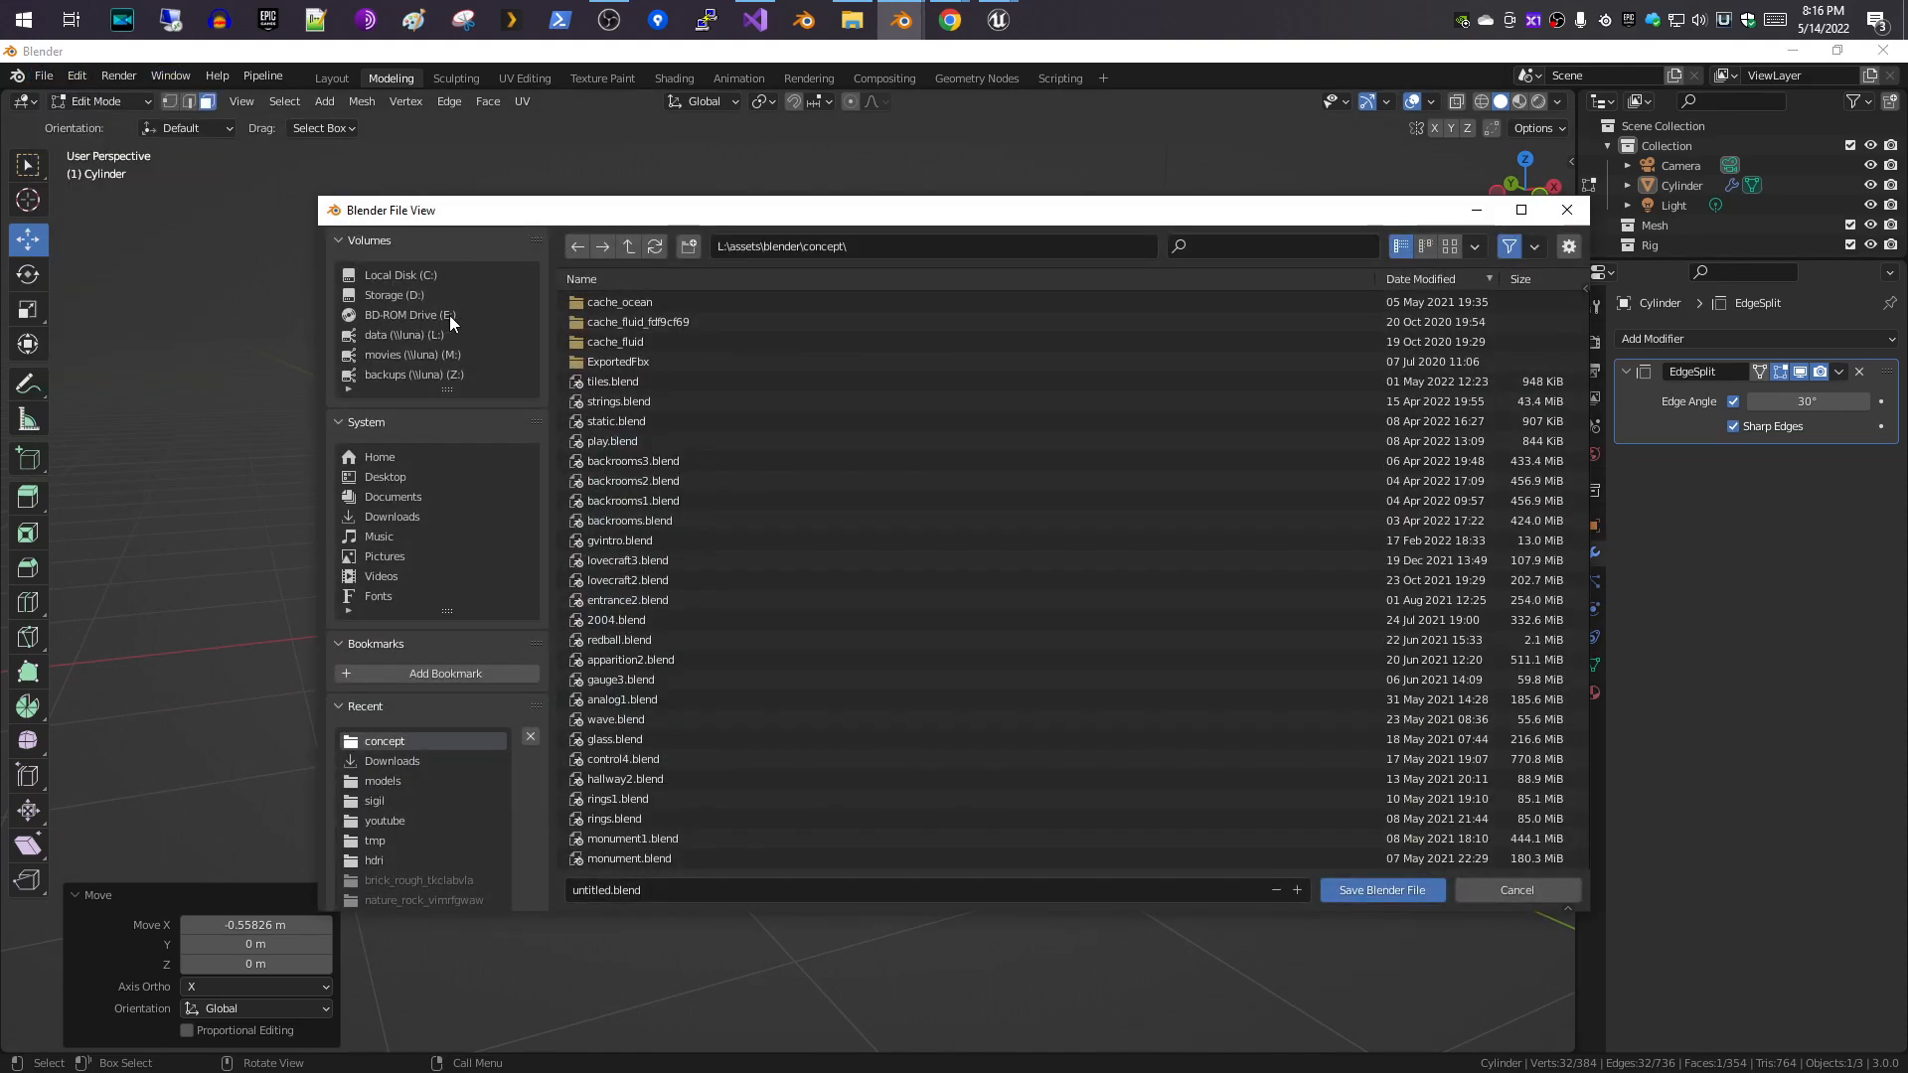
click(662, 894)
text(pipe)
click(1359, 896)
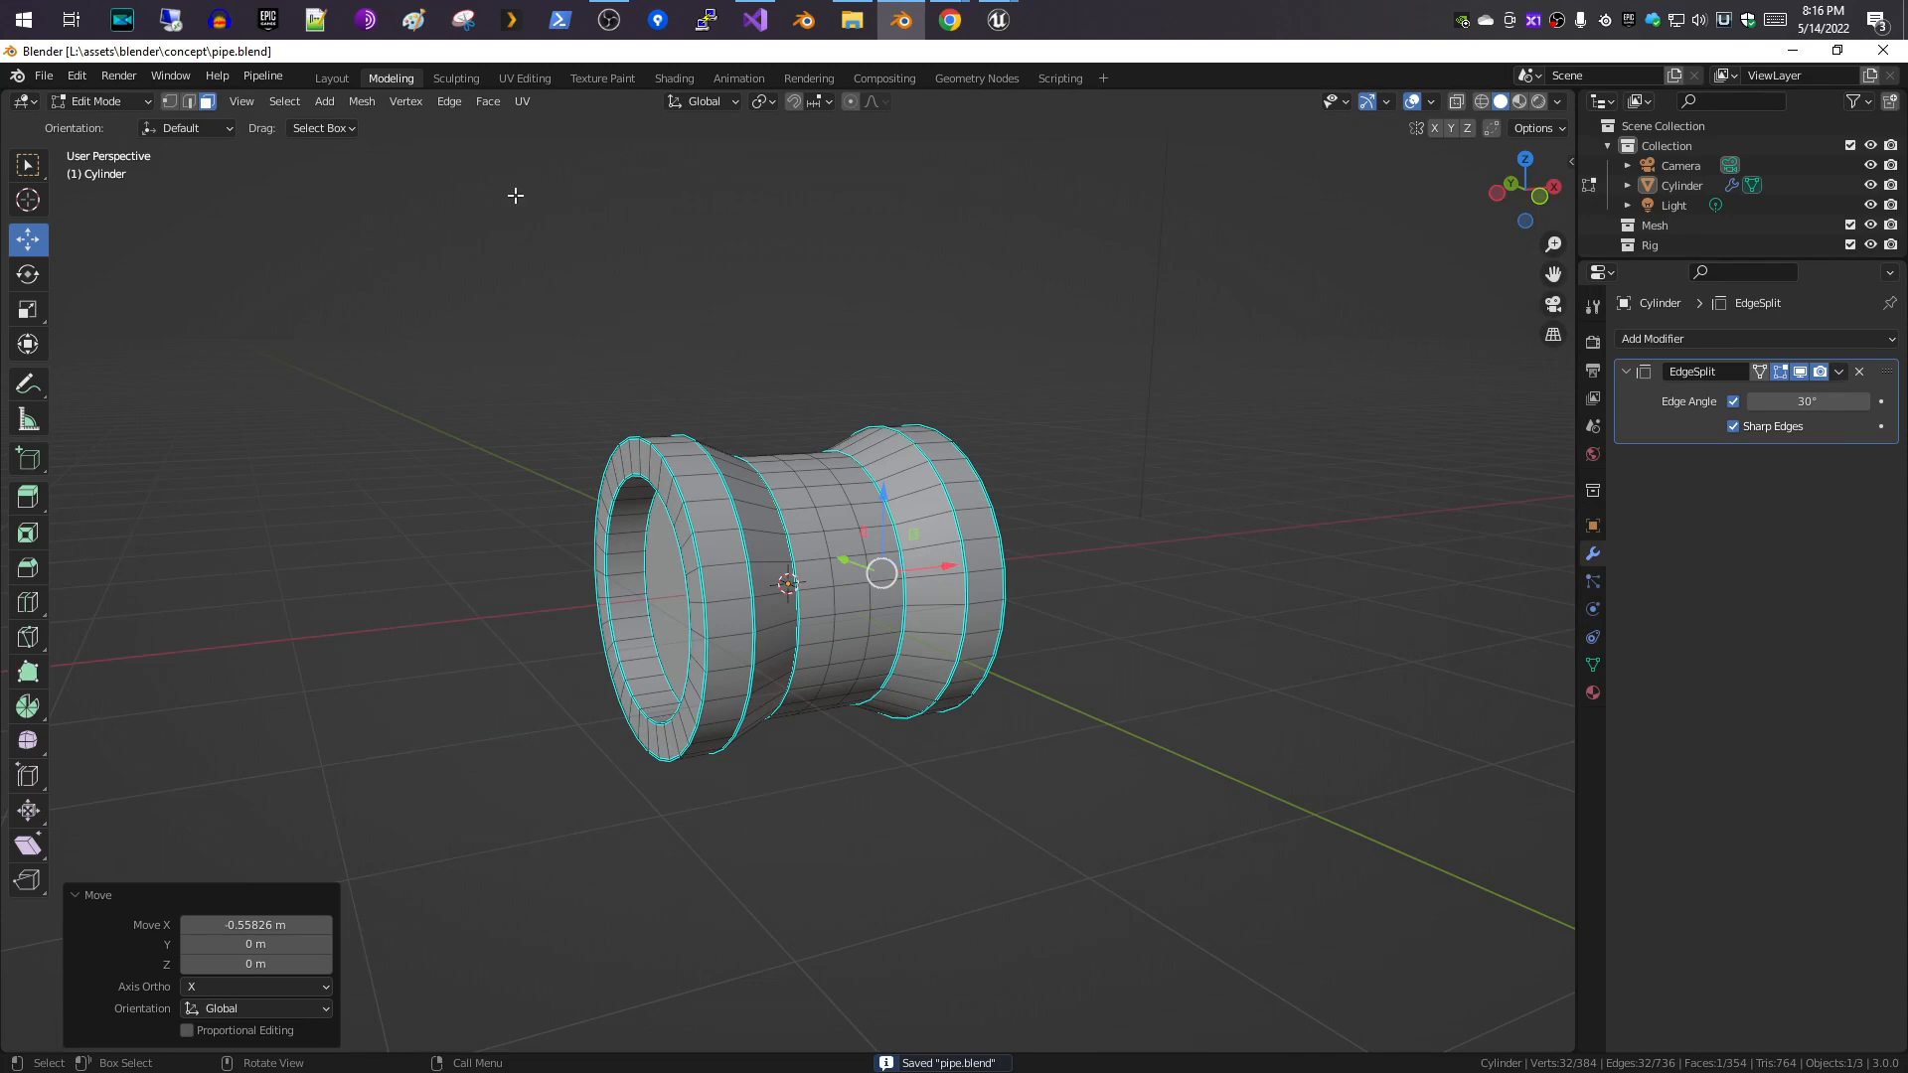
- In the Layout workspace, check the recessed ends, select the cylinder and start an FBX export
click(334, 76)
middle_drag(645, 424, 616, 374)
middle_drag(693, 438, 787, 402)
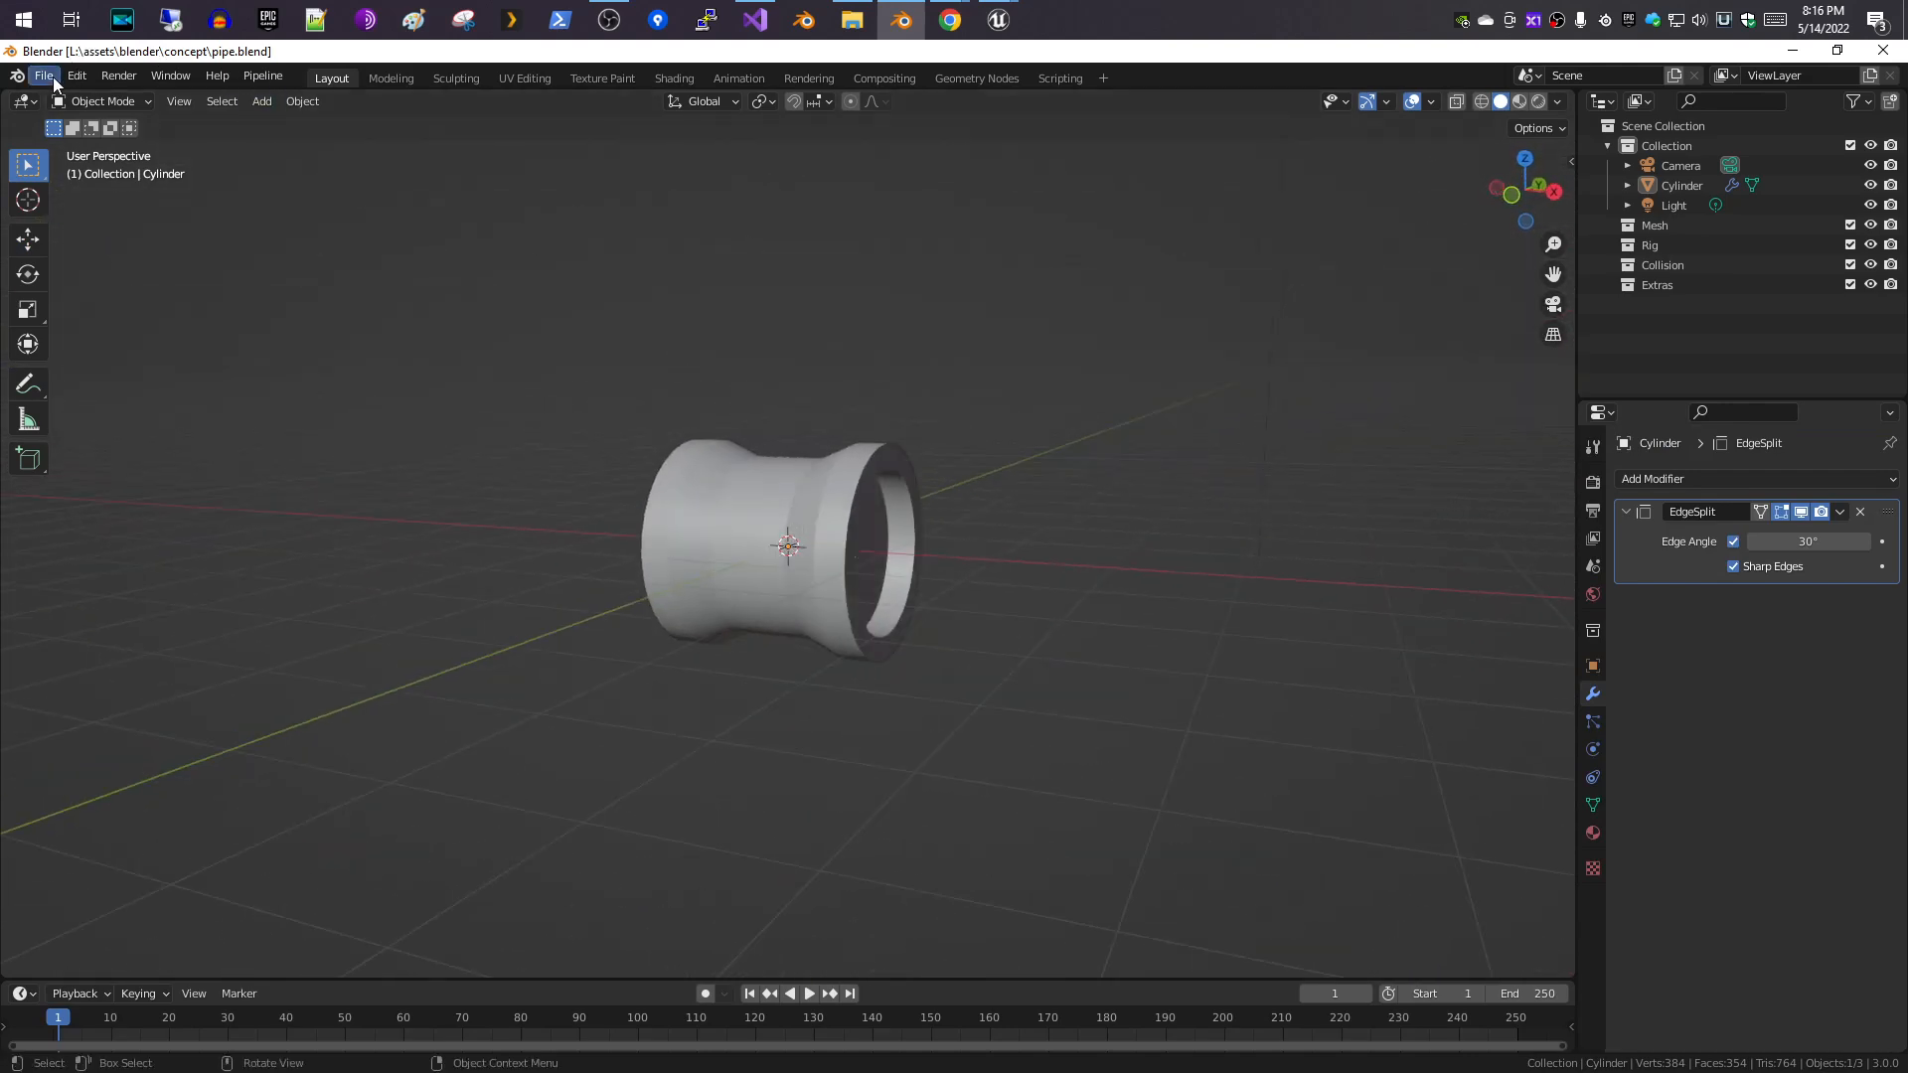
click(731, 564)
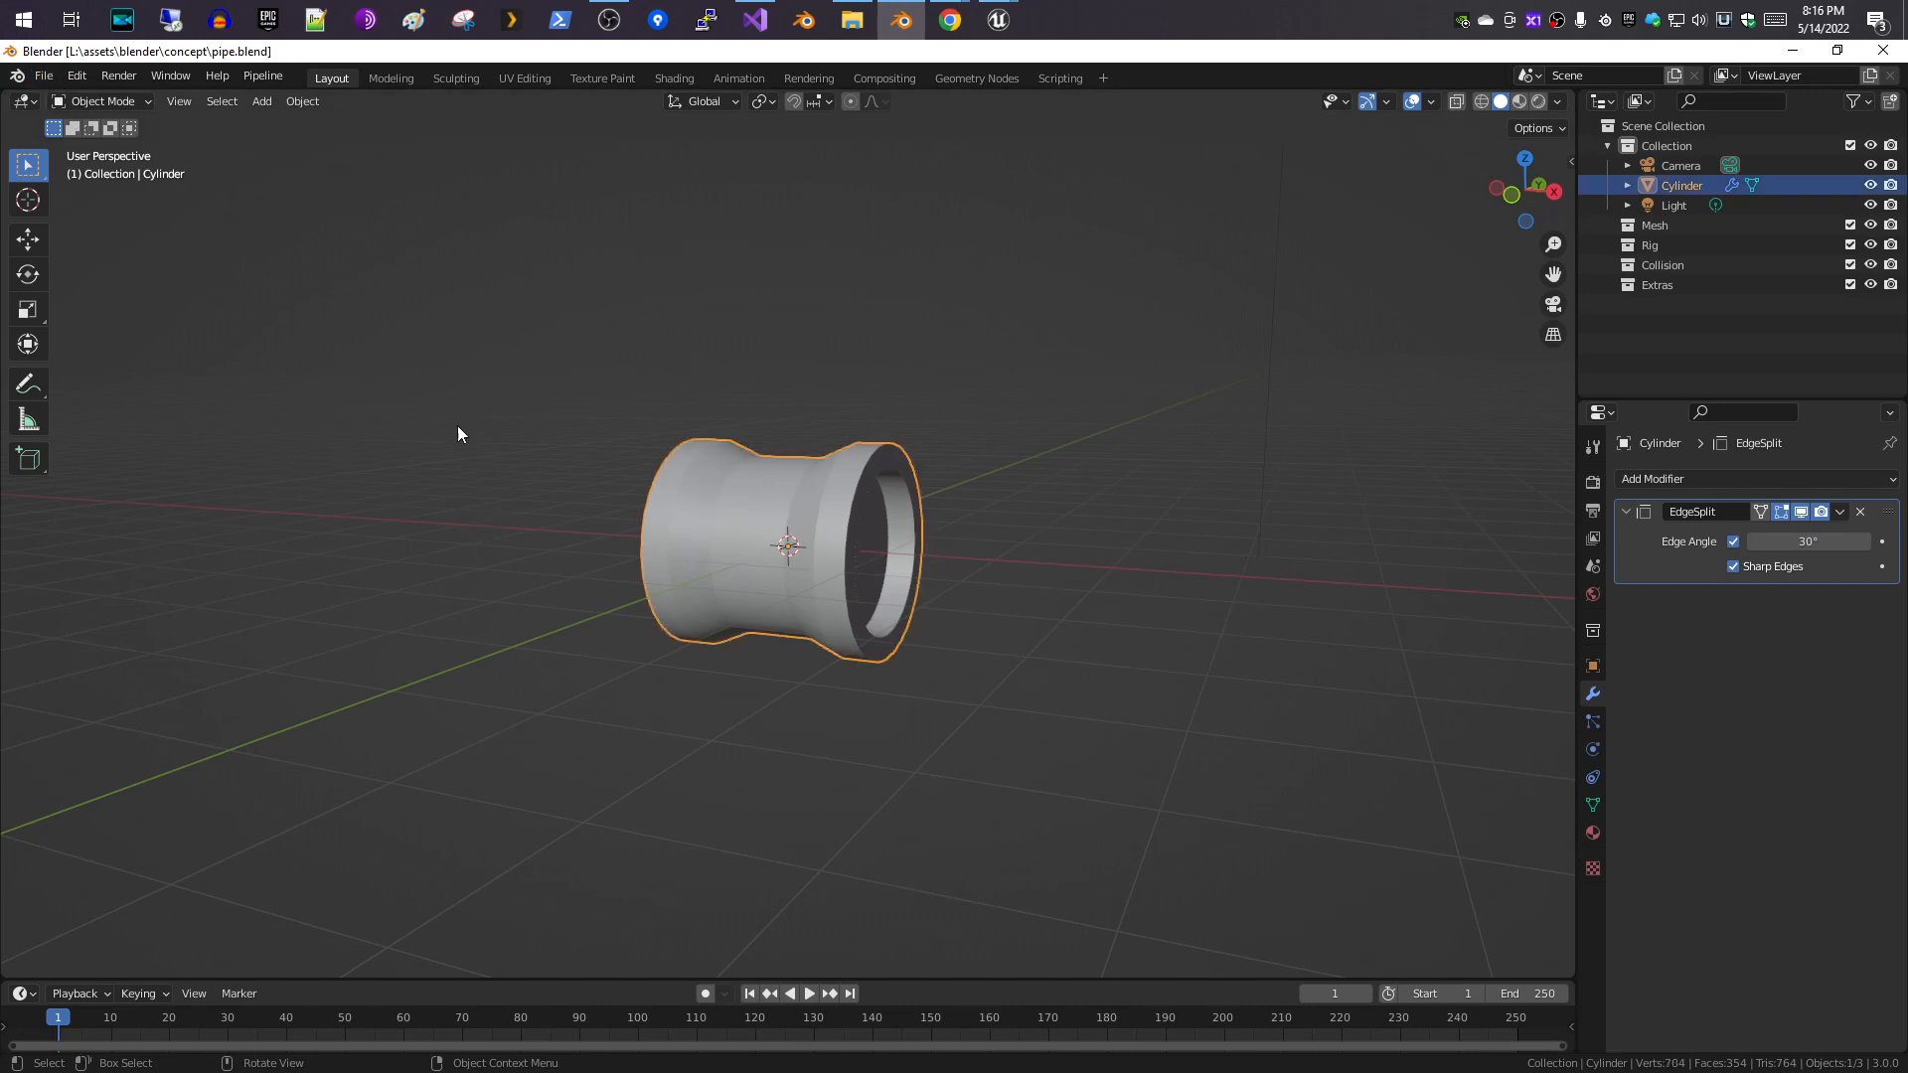
click(44, 77)
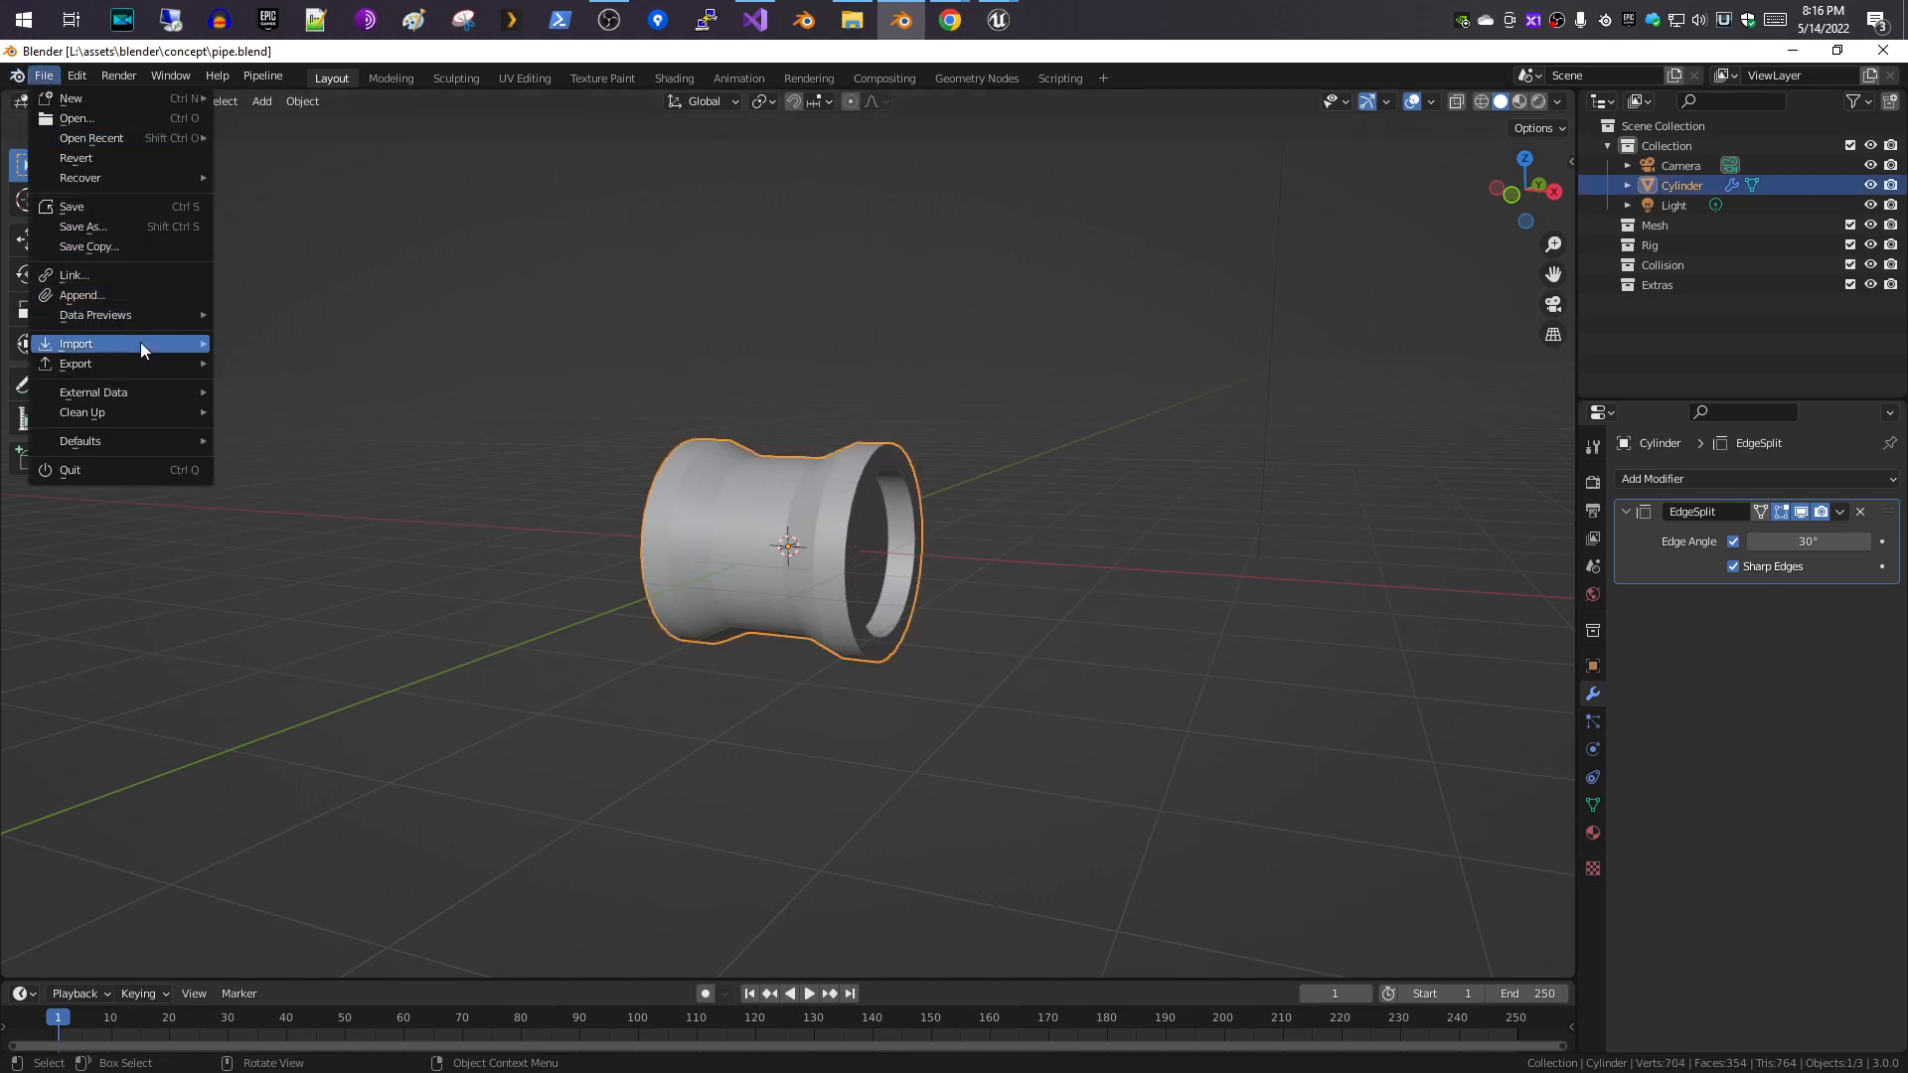
mouse_move(140, 343)
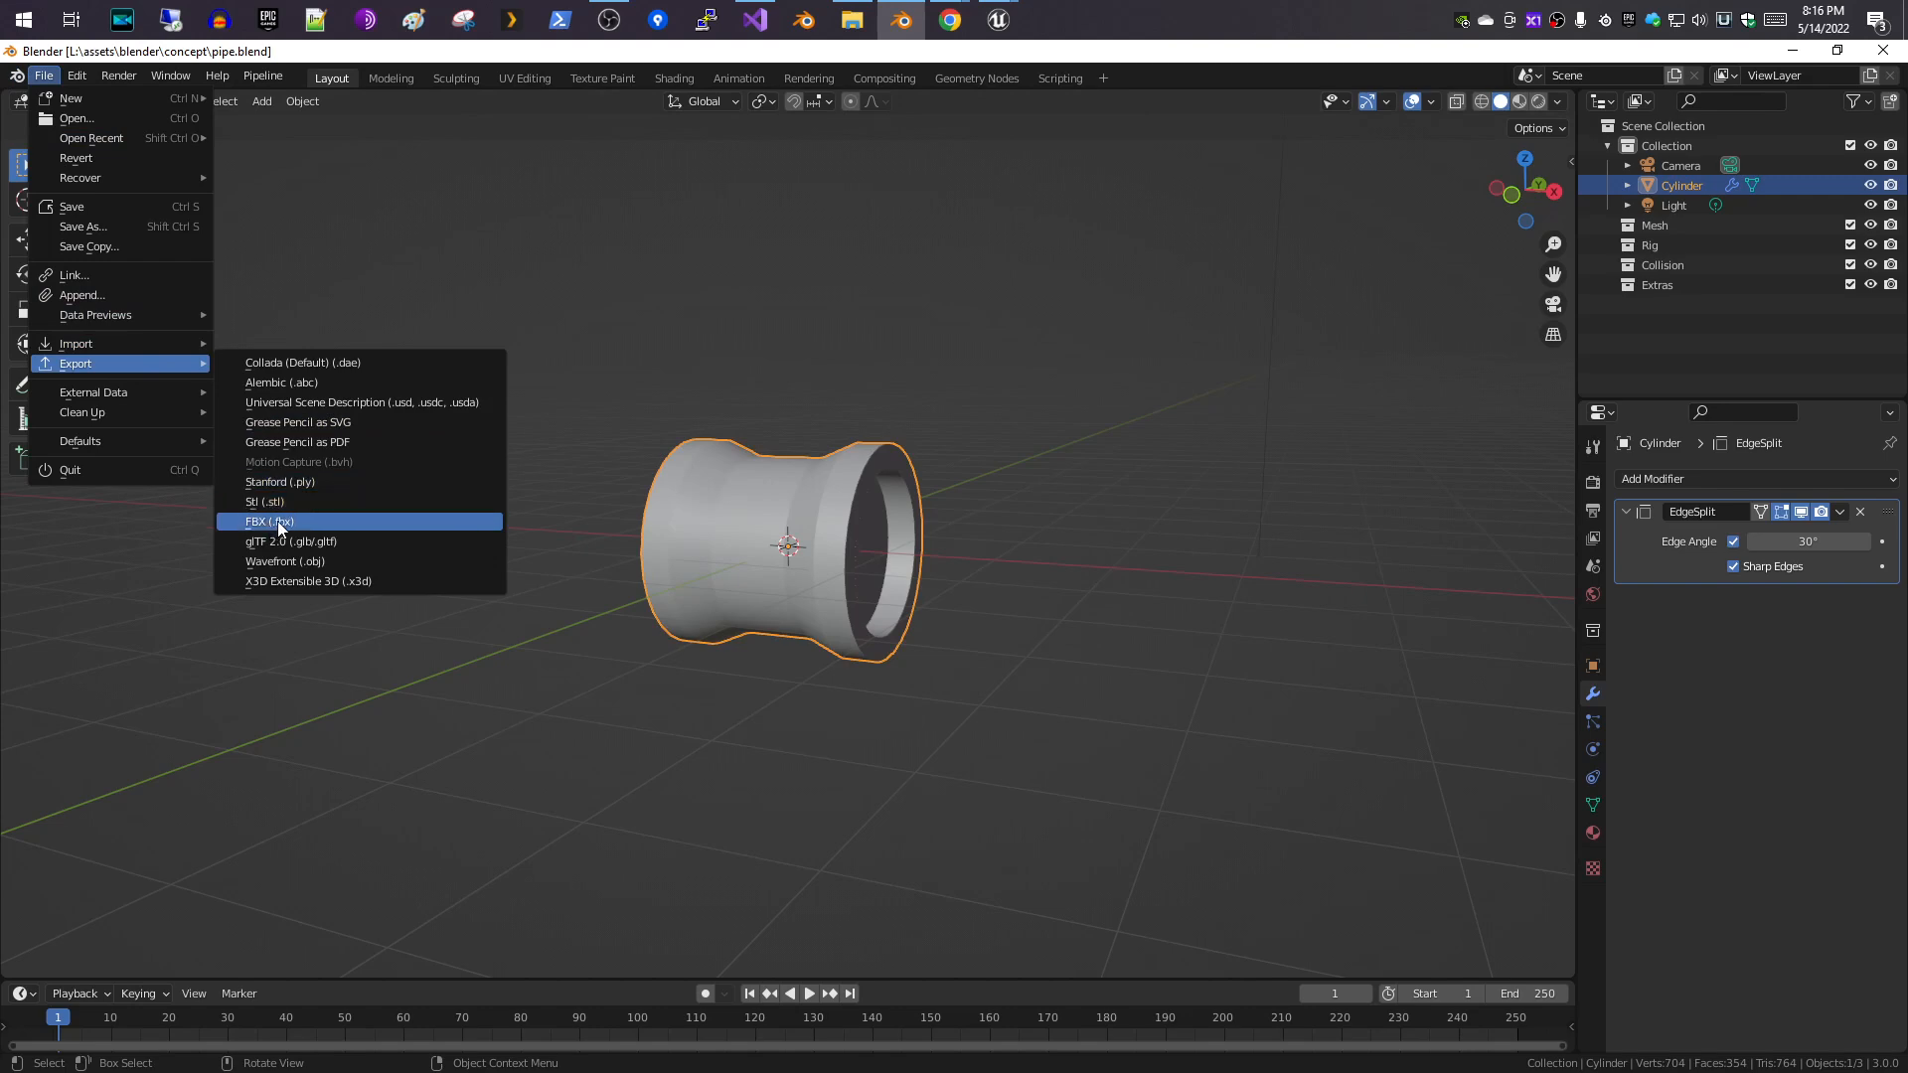
click(277, 520)
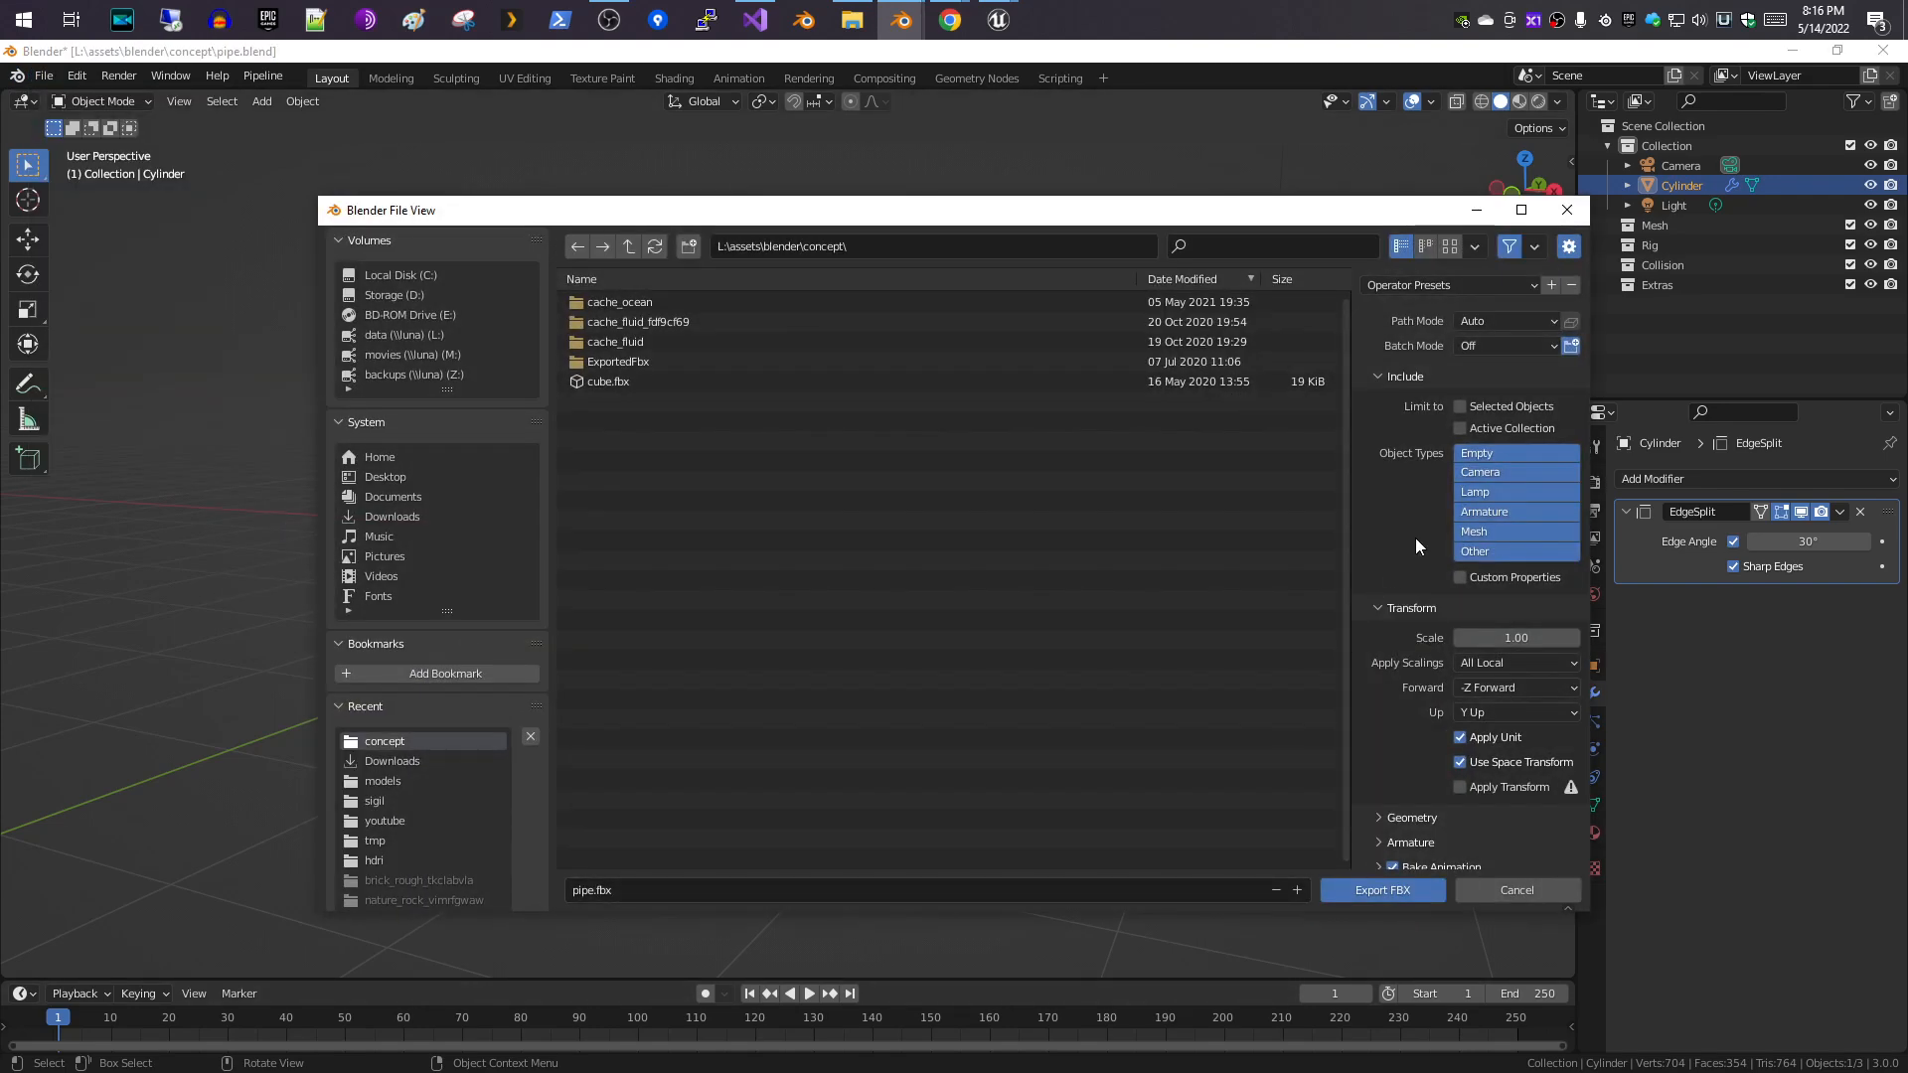
- Limit the FBX export to selected objects and set its axes to X Forward and Z Up
click(1460, 409)
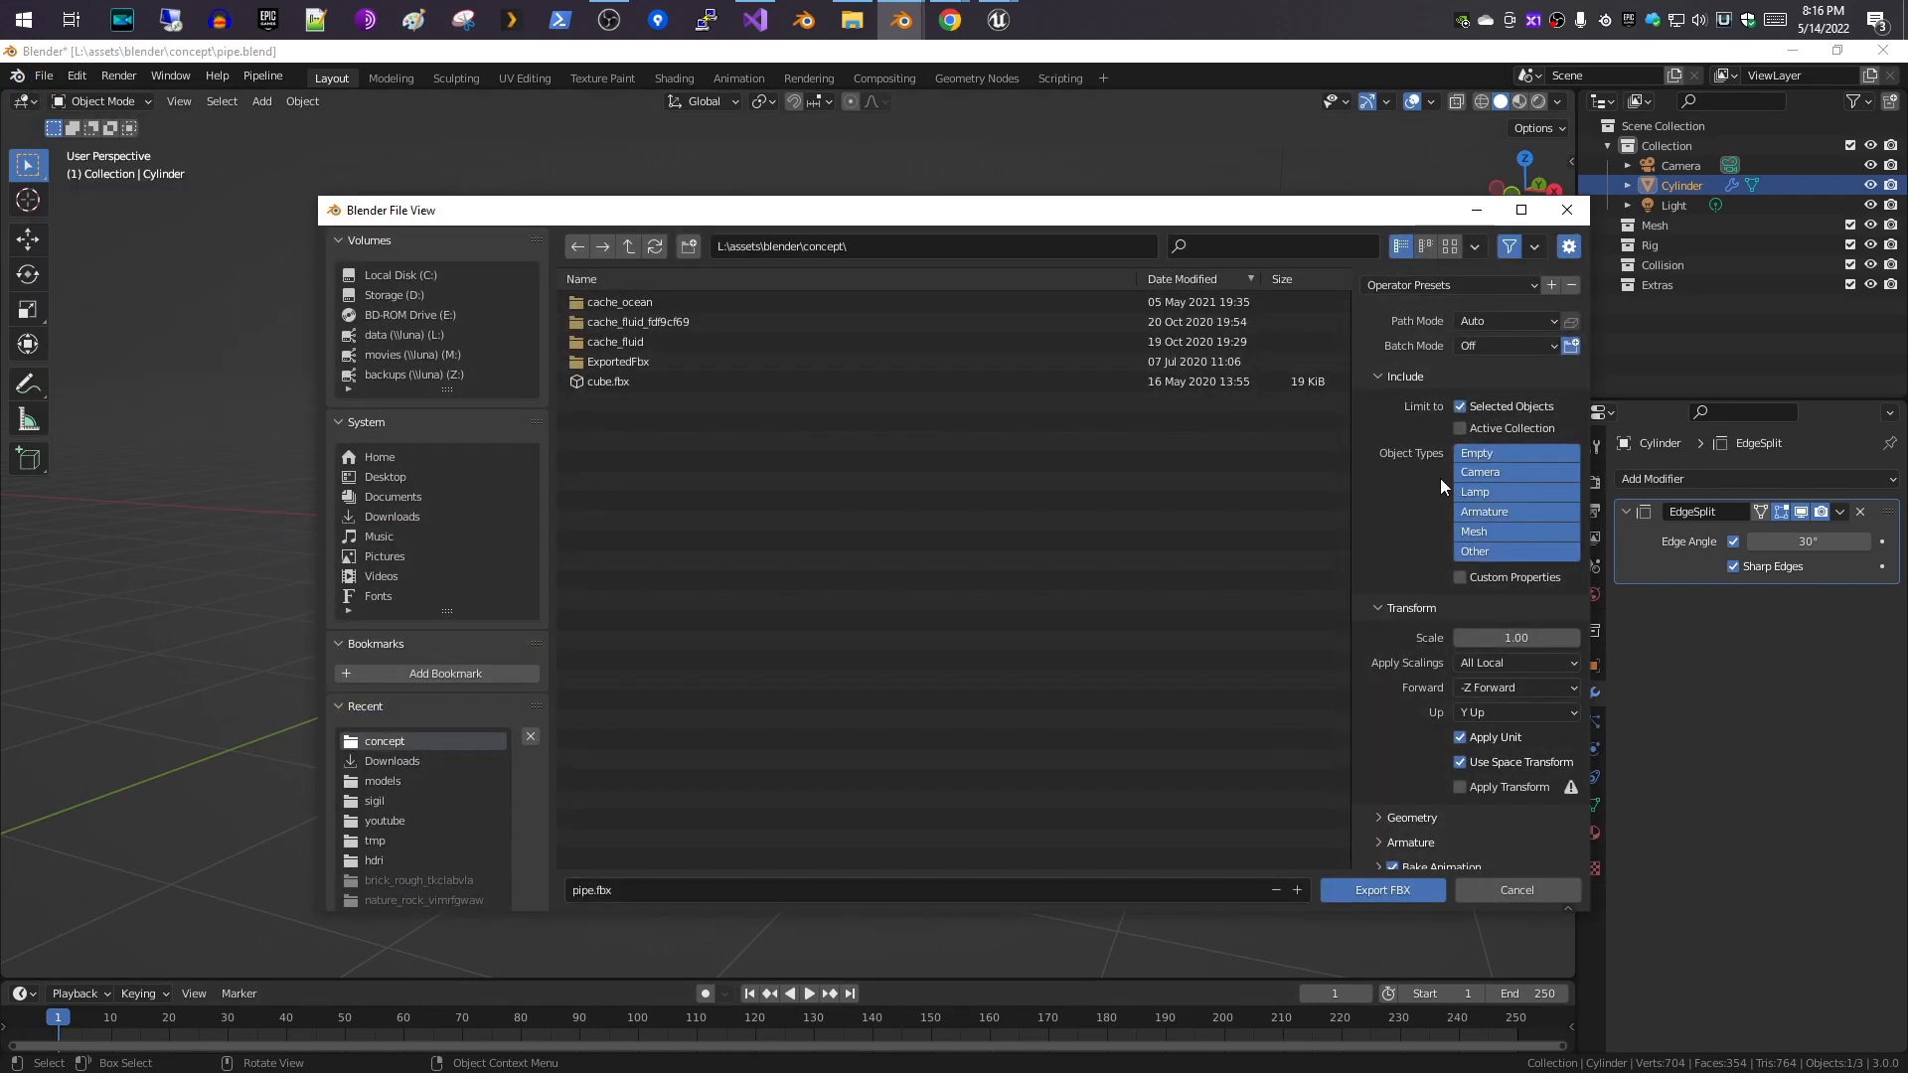
click(1480, 687)
click(1483, 714)
click(1485, 715)
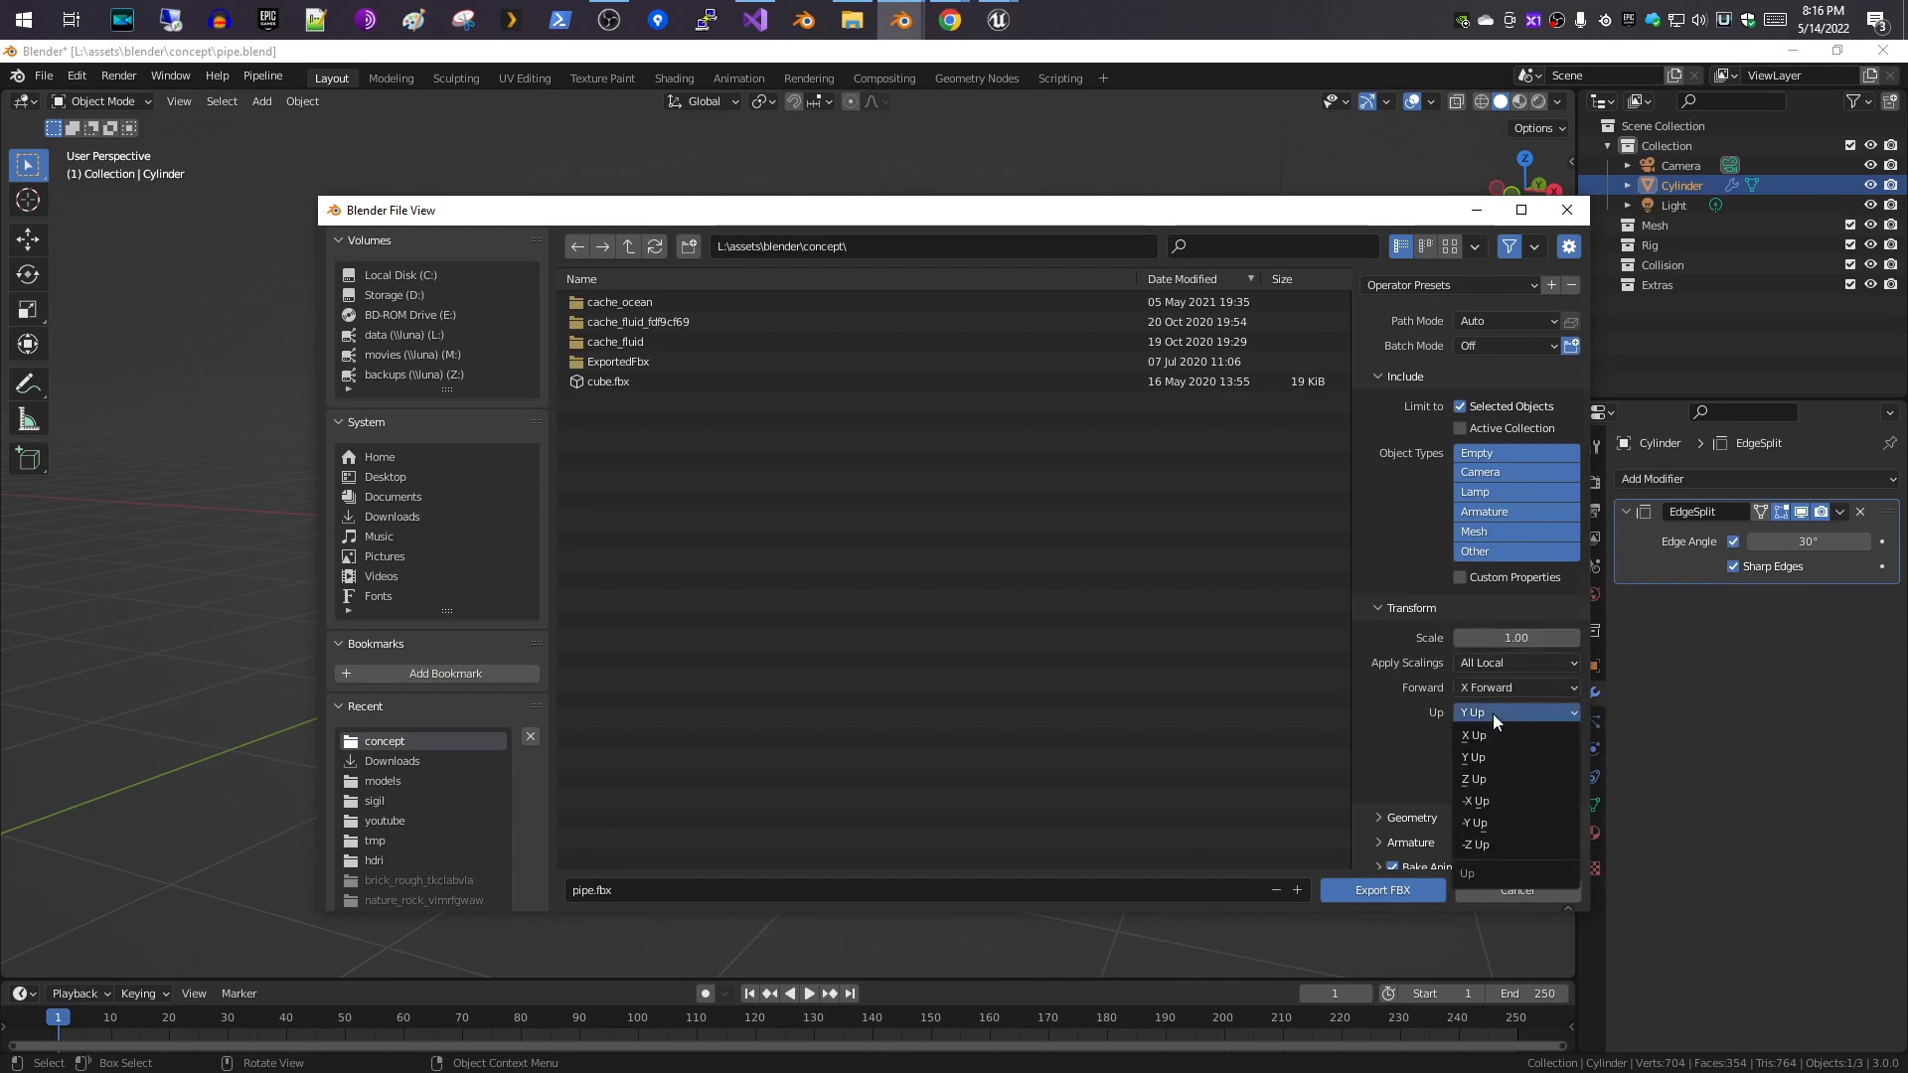
click(1496, 779)
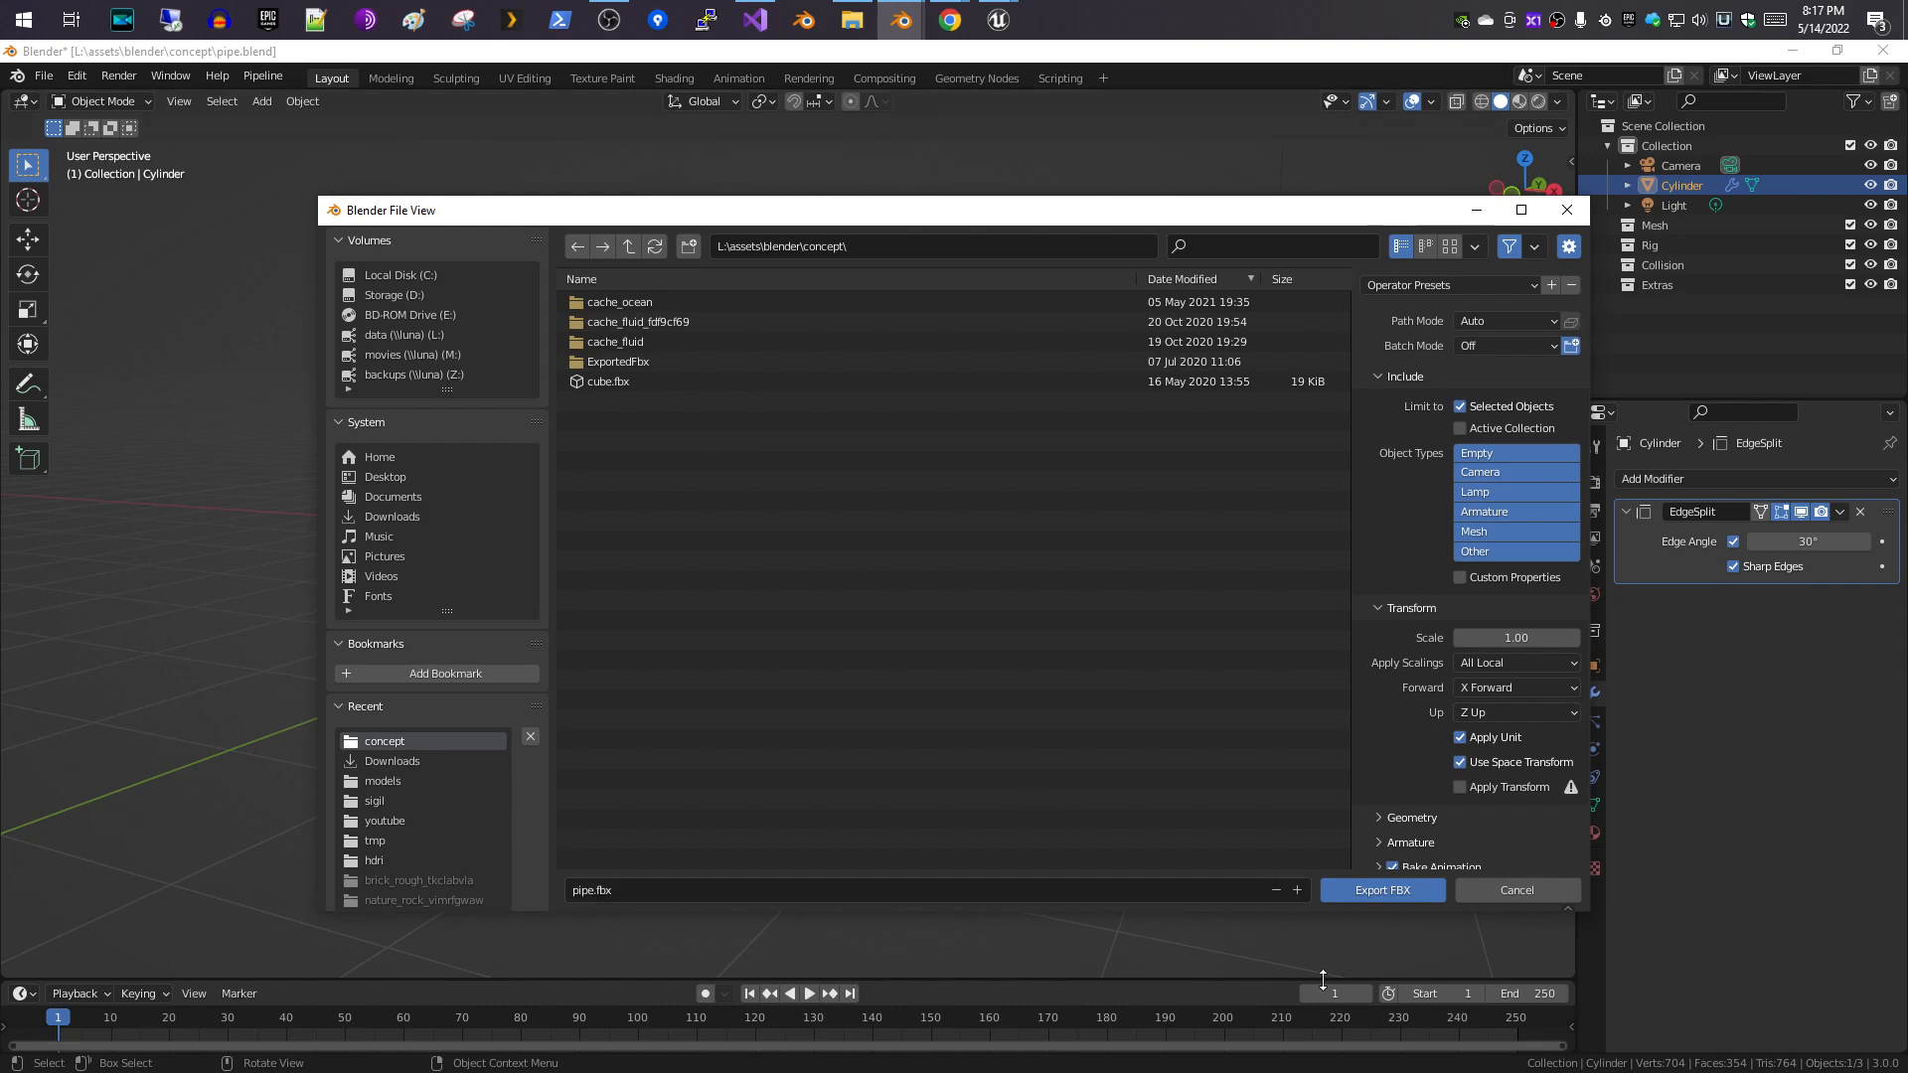
- Export the selected cylinder as pipe.fbx into L:\assets\blender\concept and switch to the Unreal Editor
click(1377, 890)
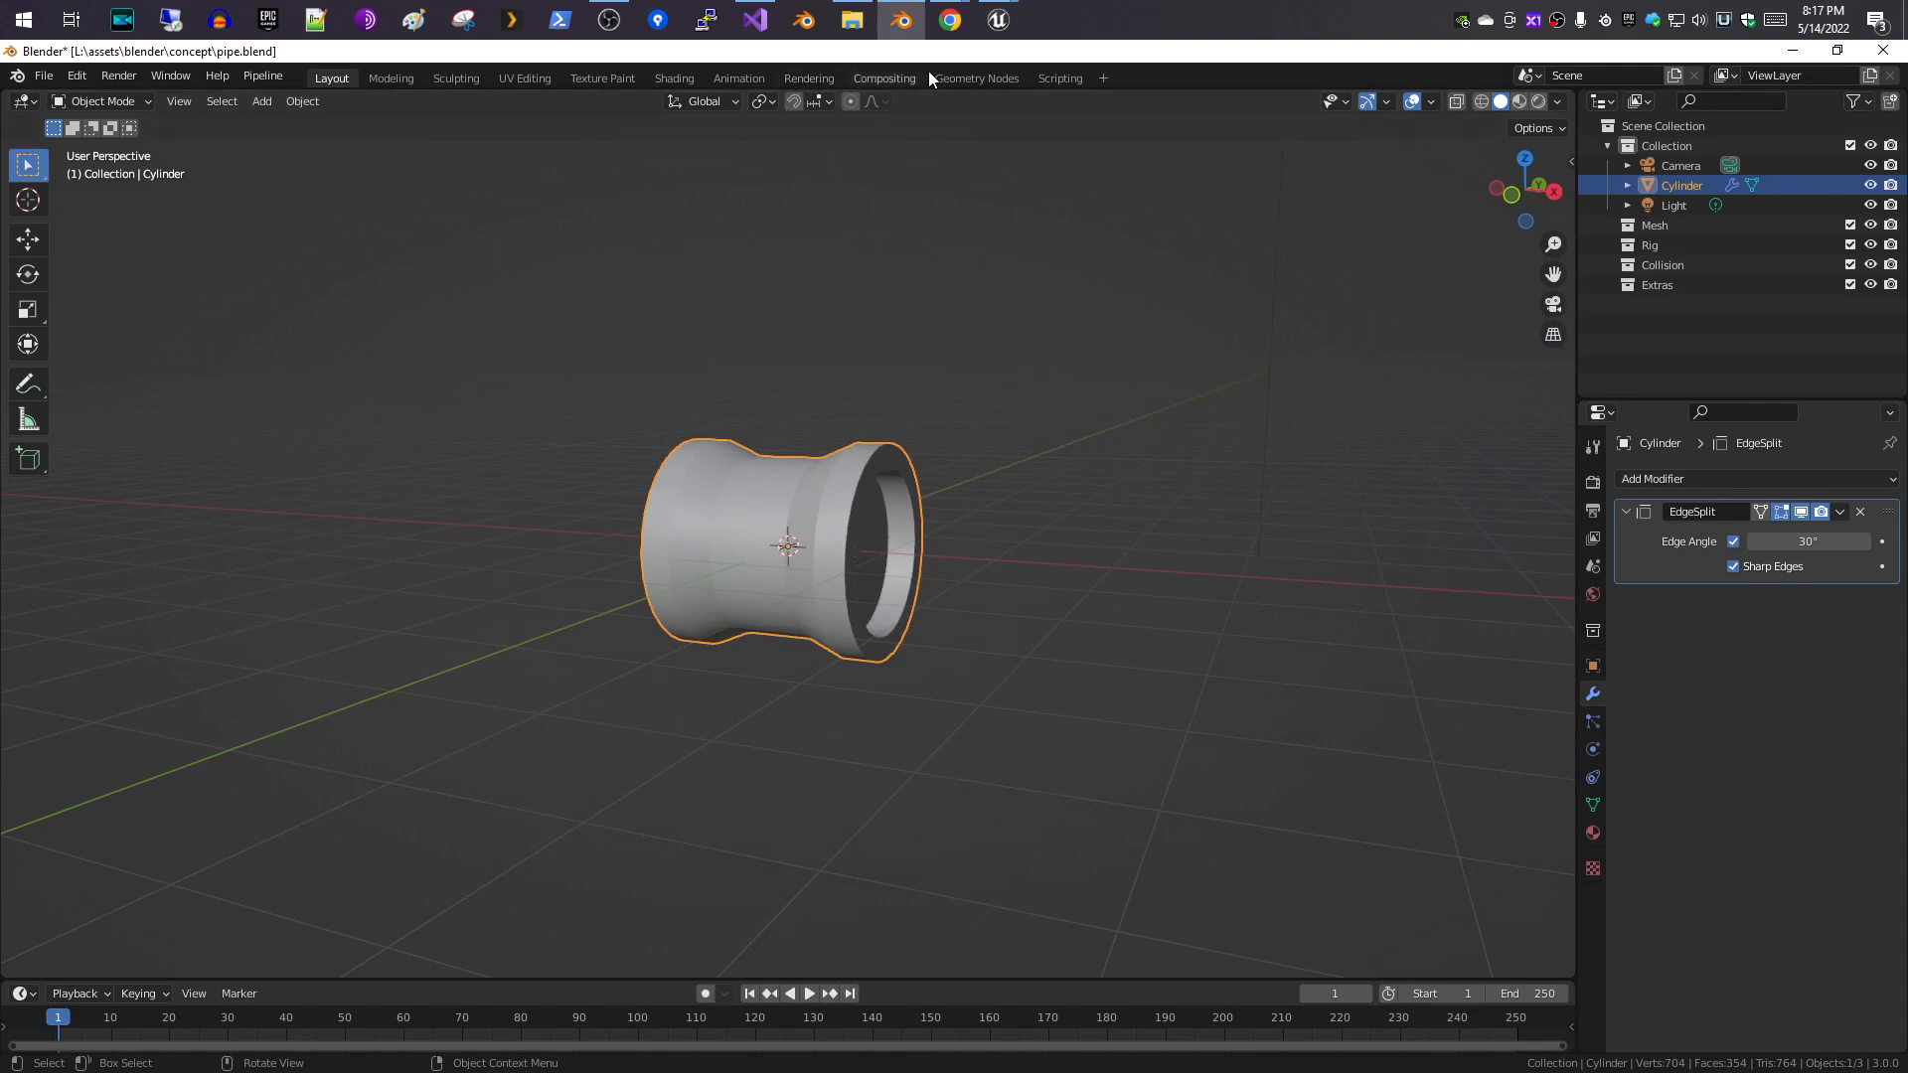
mouse_move(998, 20)
click(1103, 109)
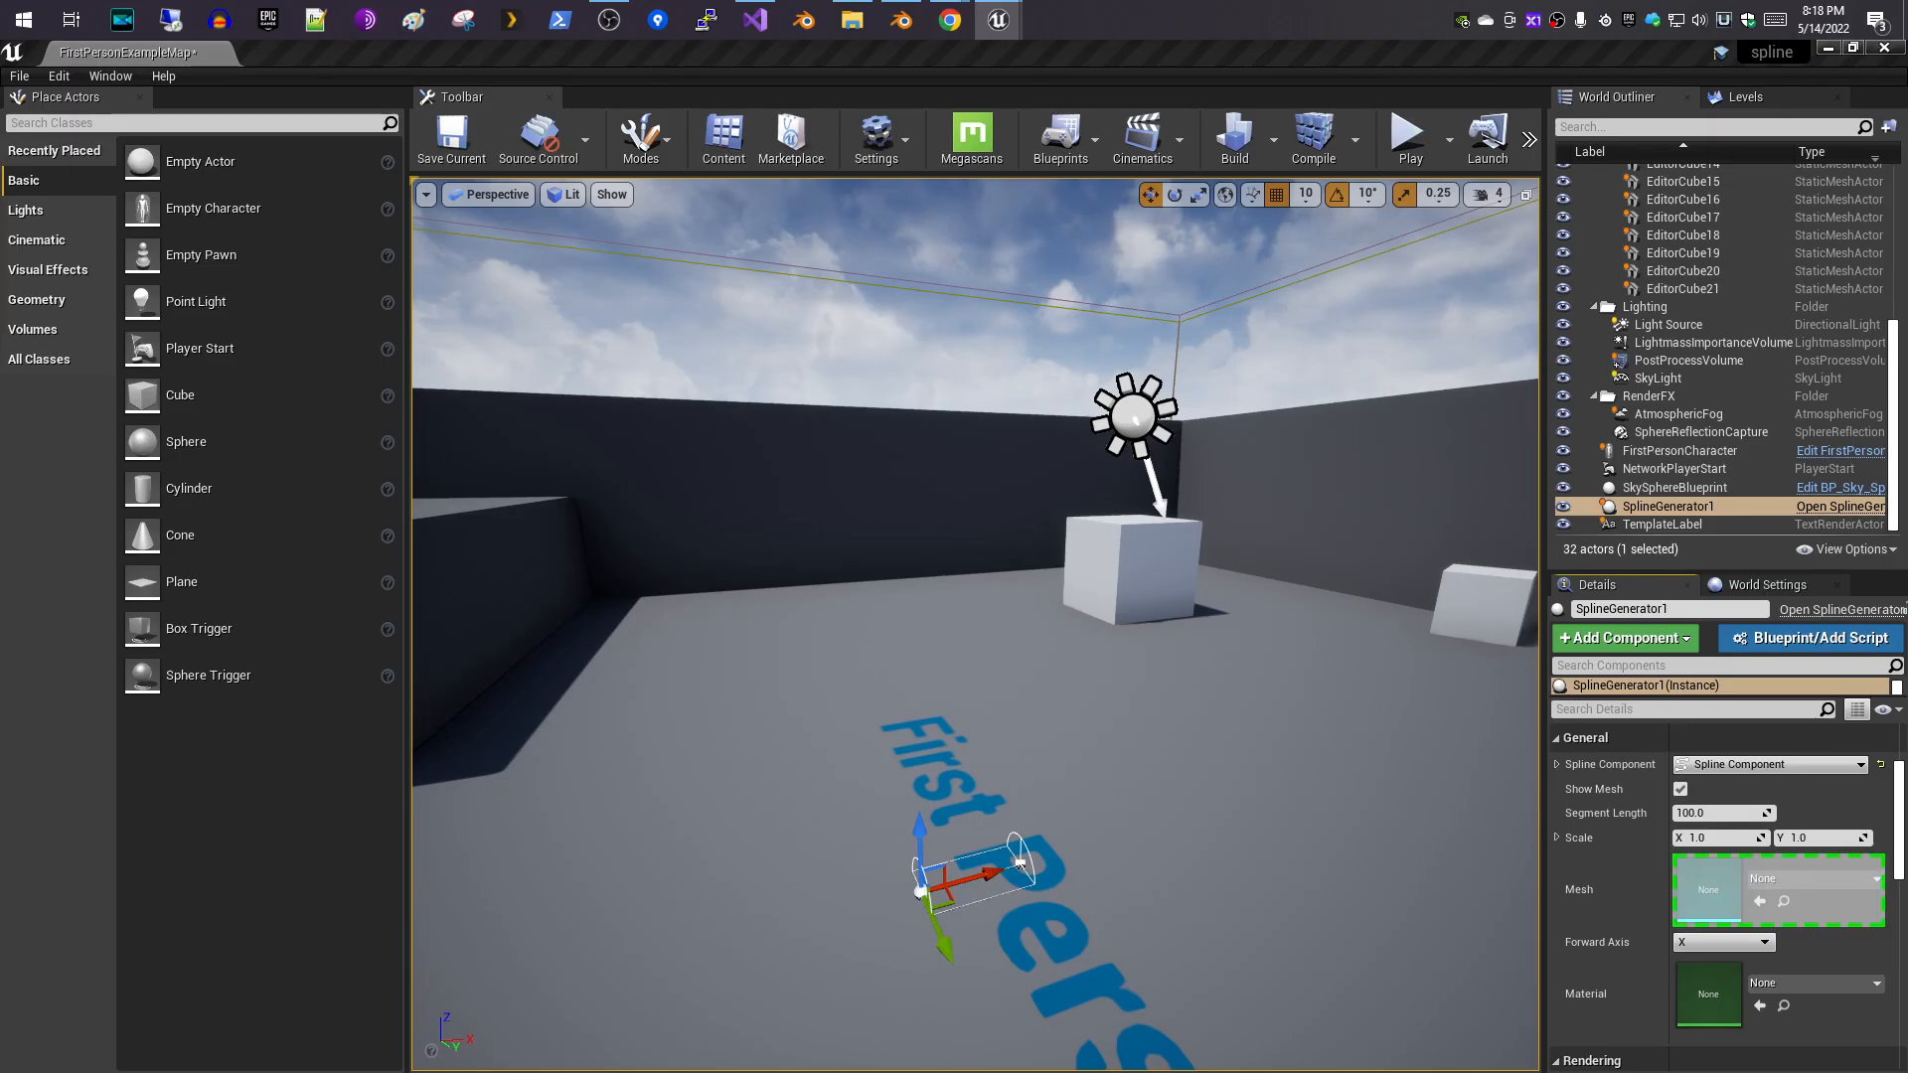
- Place the pipe mesh in the level and assign it as the Mesh of SplineGenerator1
drag(1906, 636, 1013, 641)
right_drag(1012, 641, 1137, 690)
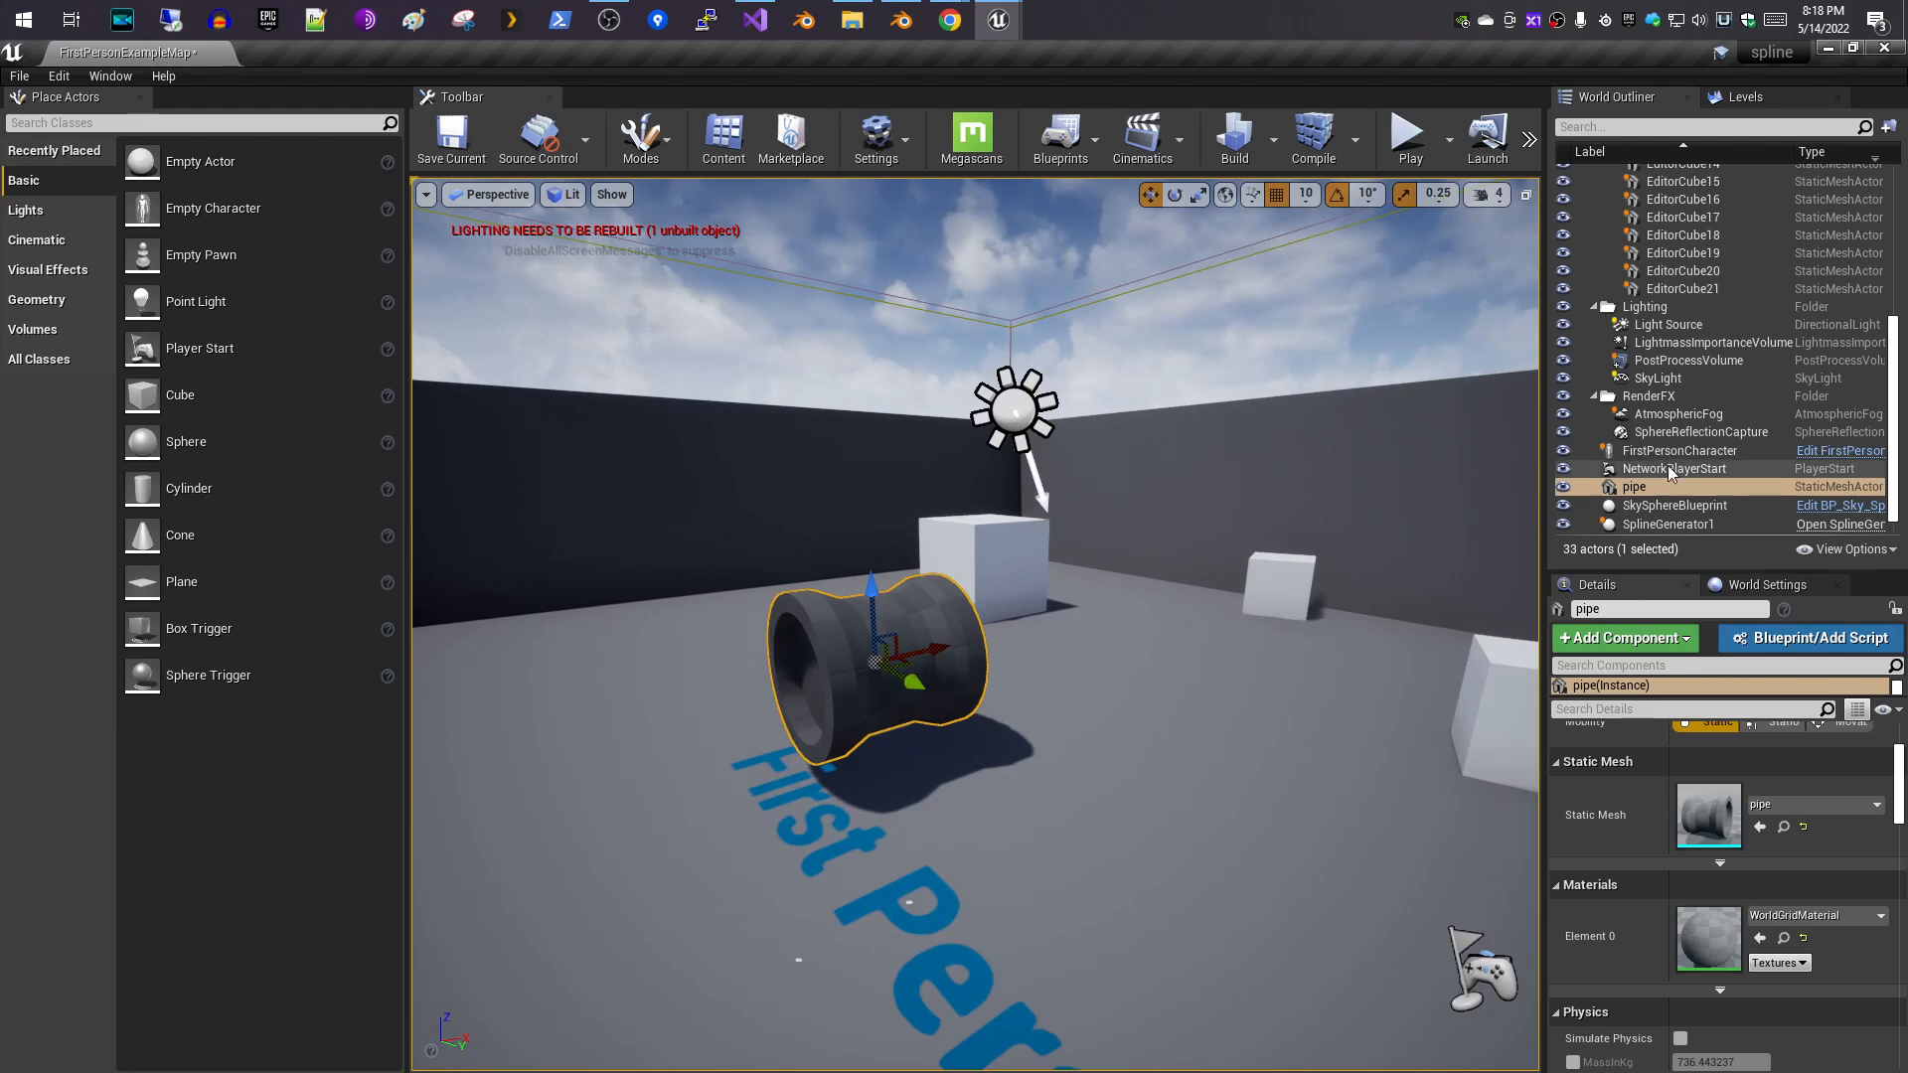
click(1739, 523)
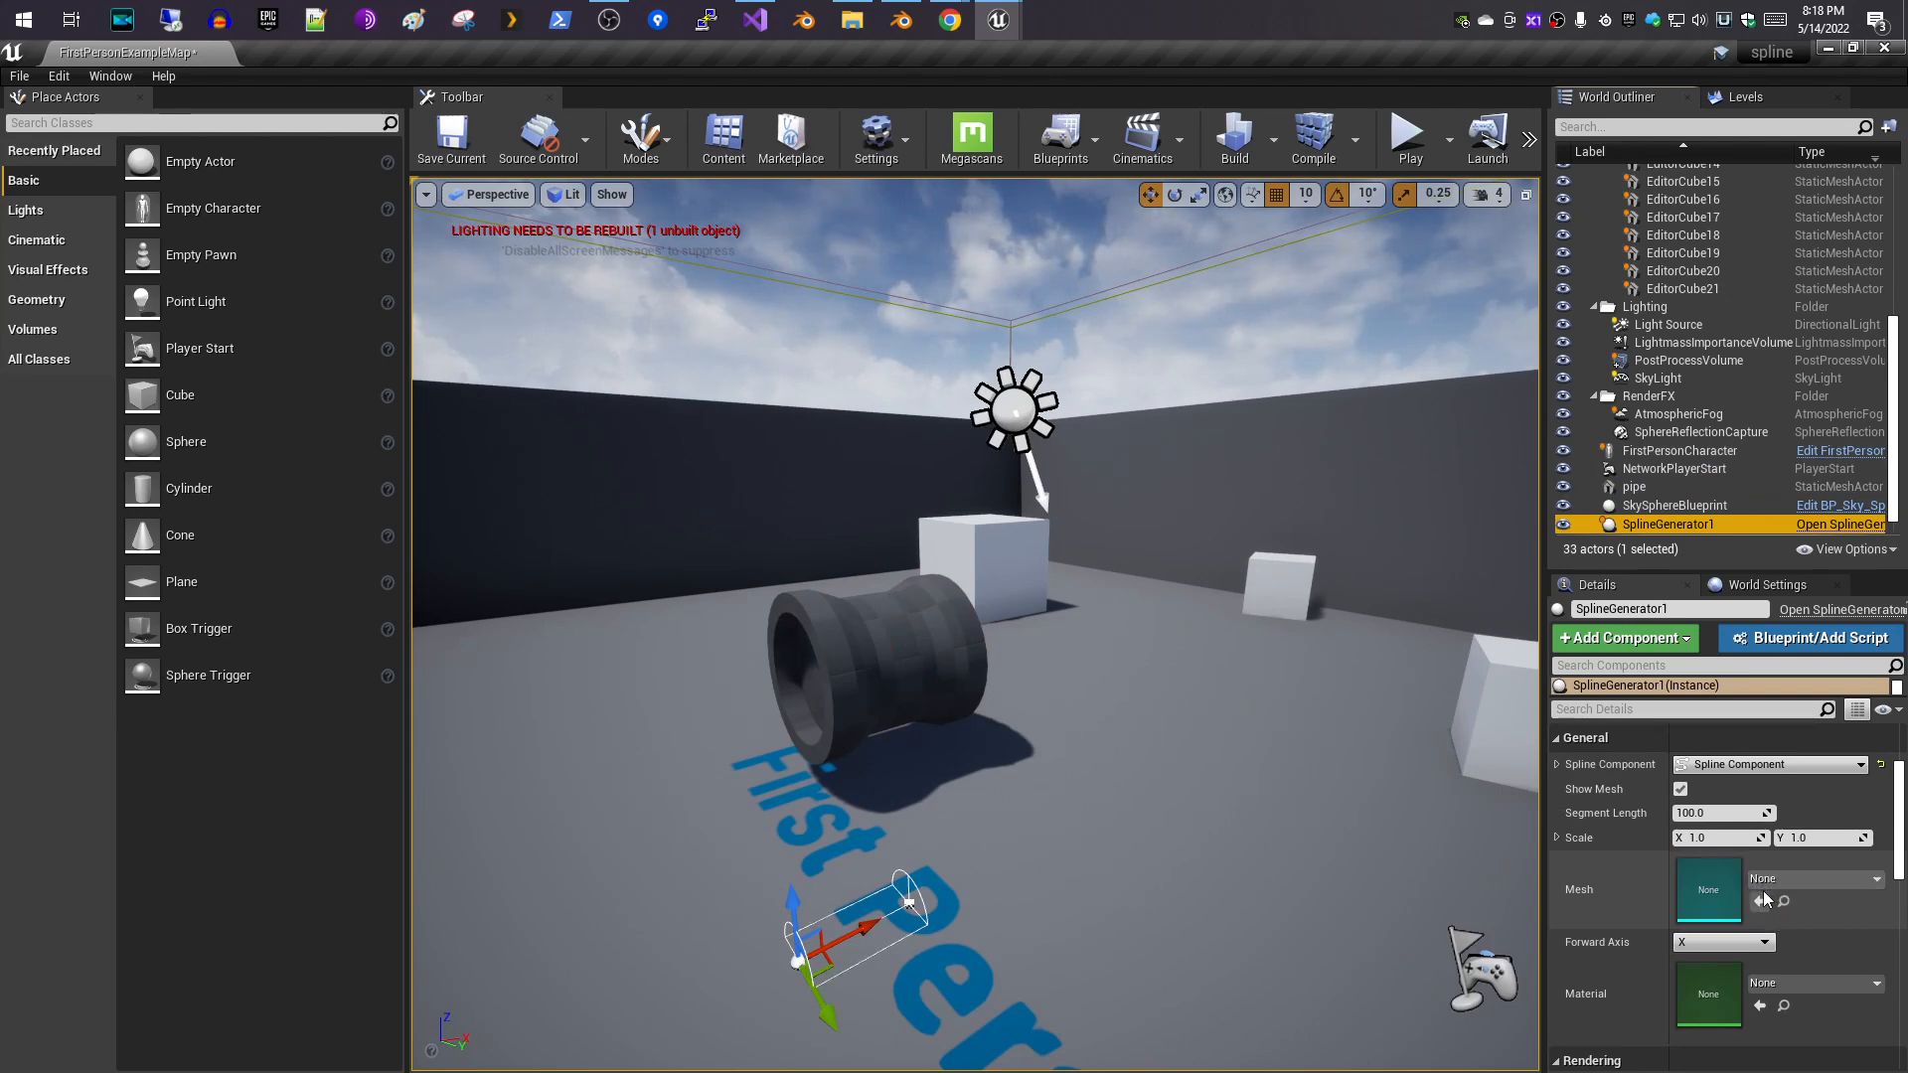
click(1762, 900)
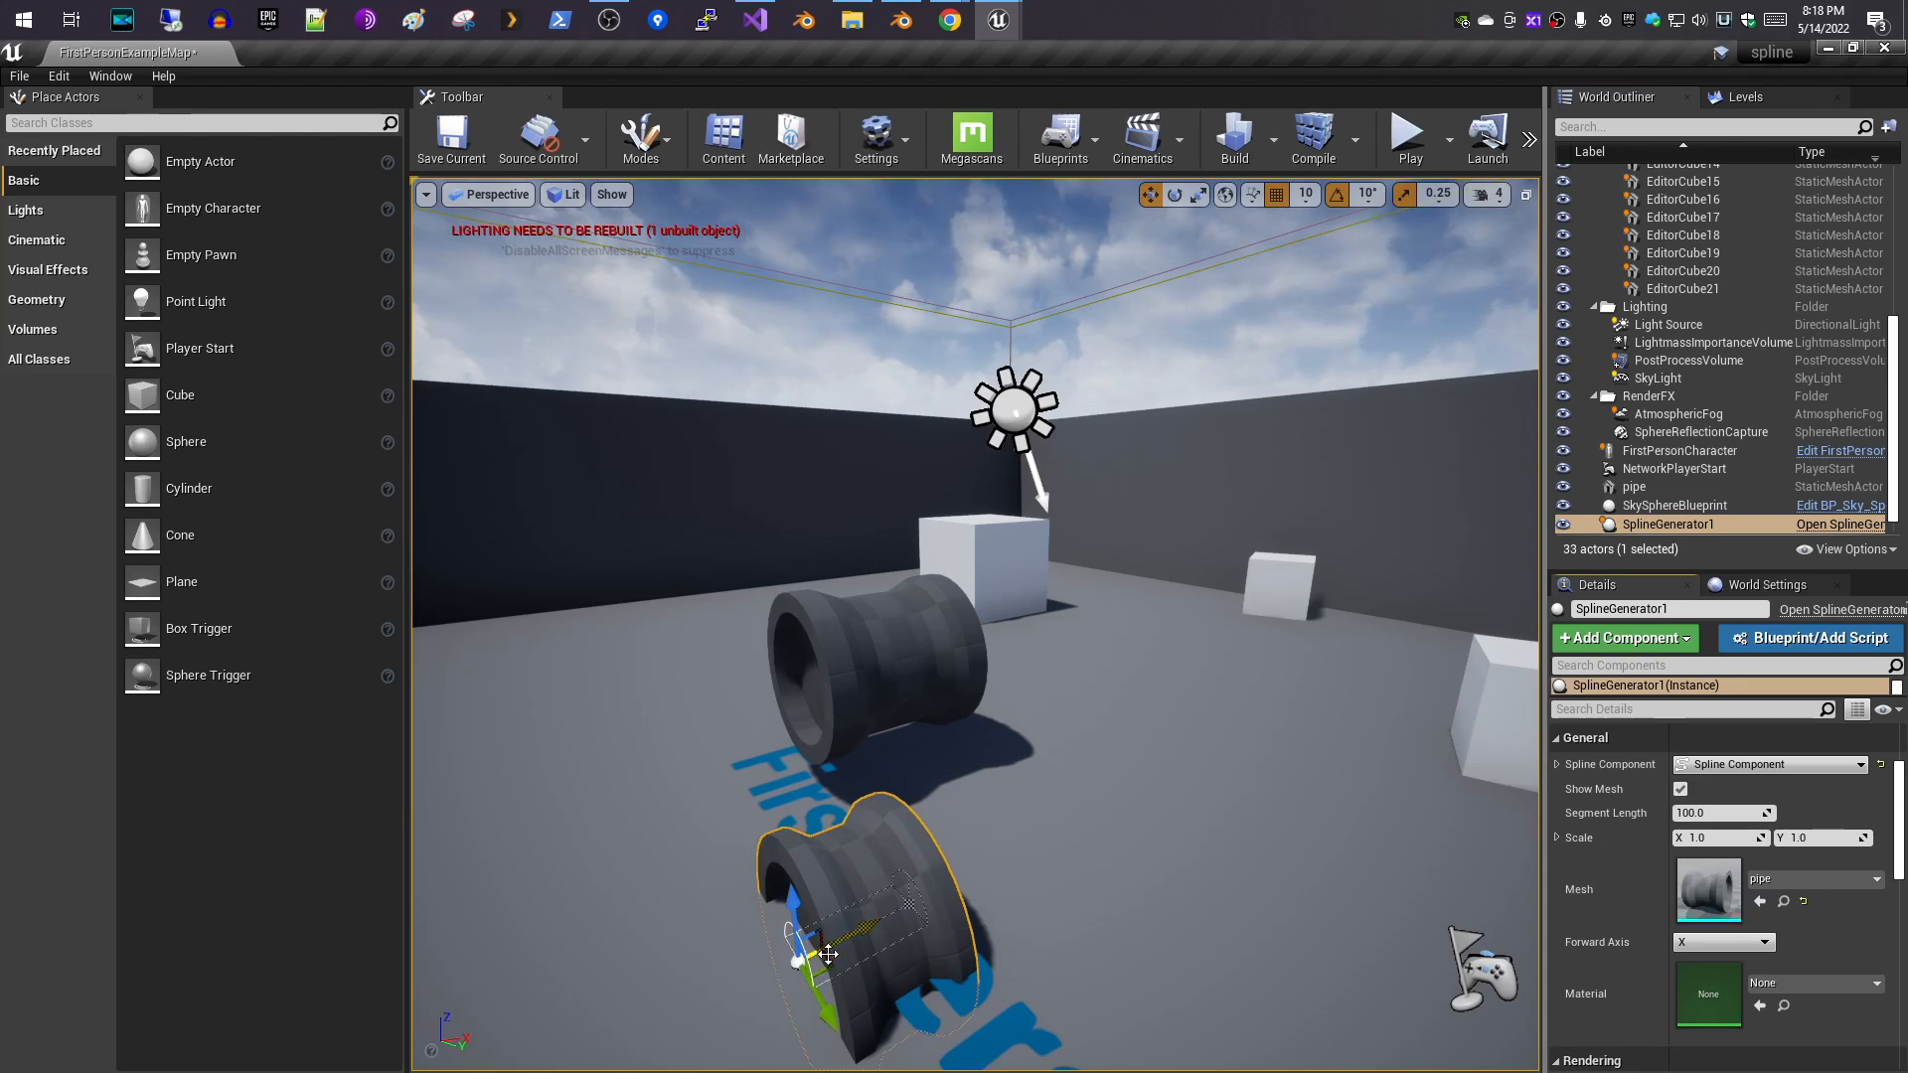
- Raise SplineGenerator1 along Z above the floor and reselect it at its start spline point
drag(793, 885, 847, 743)
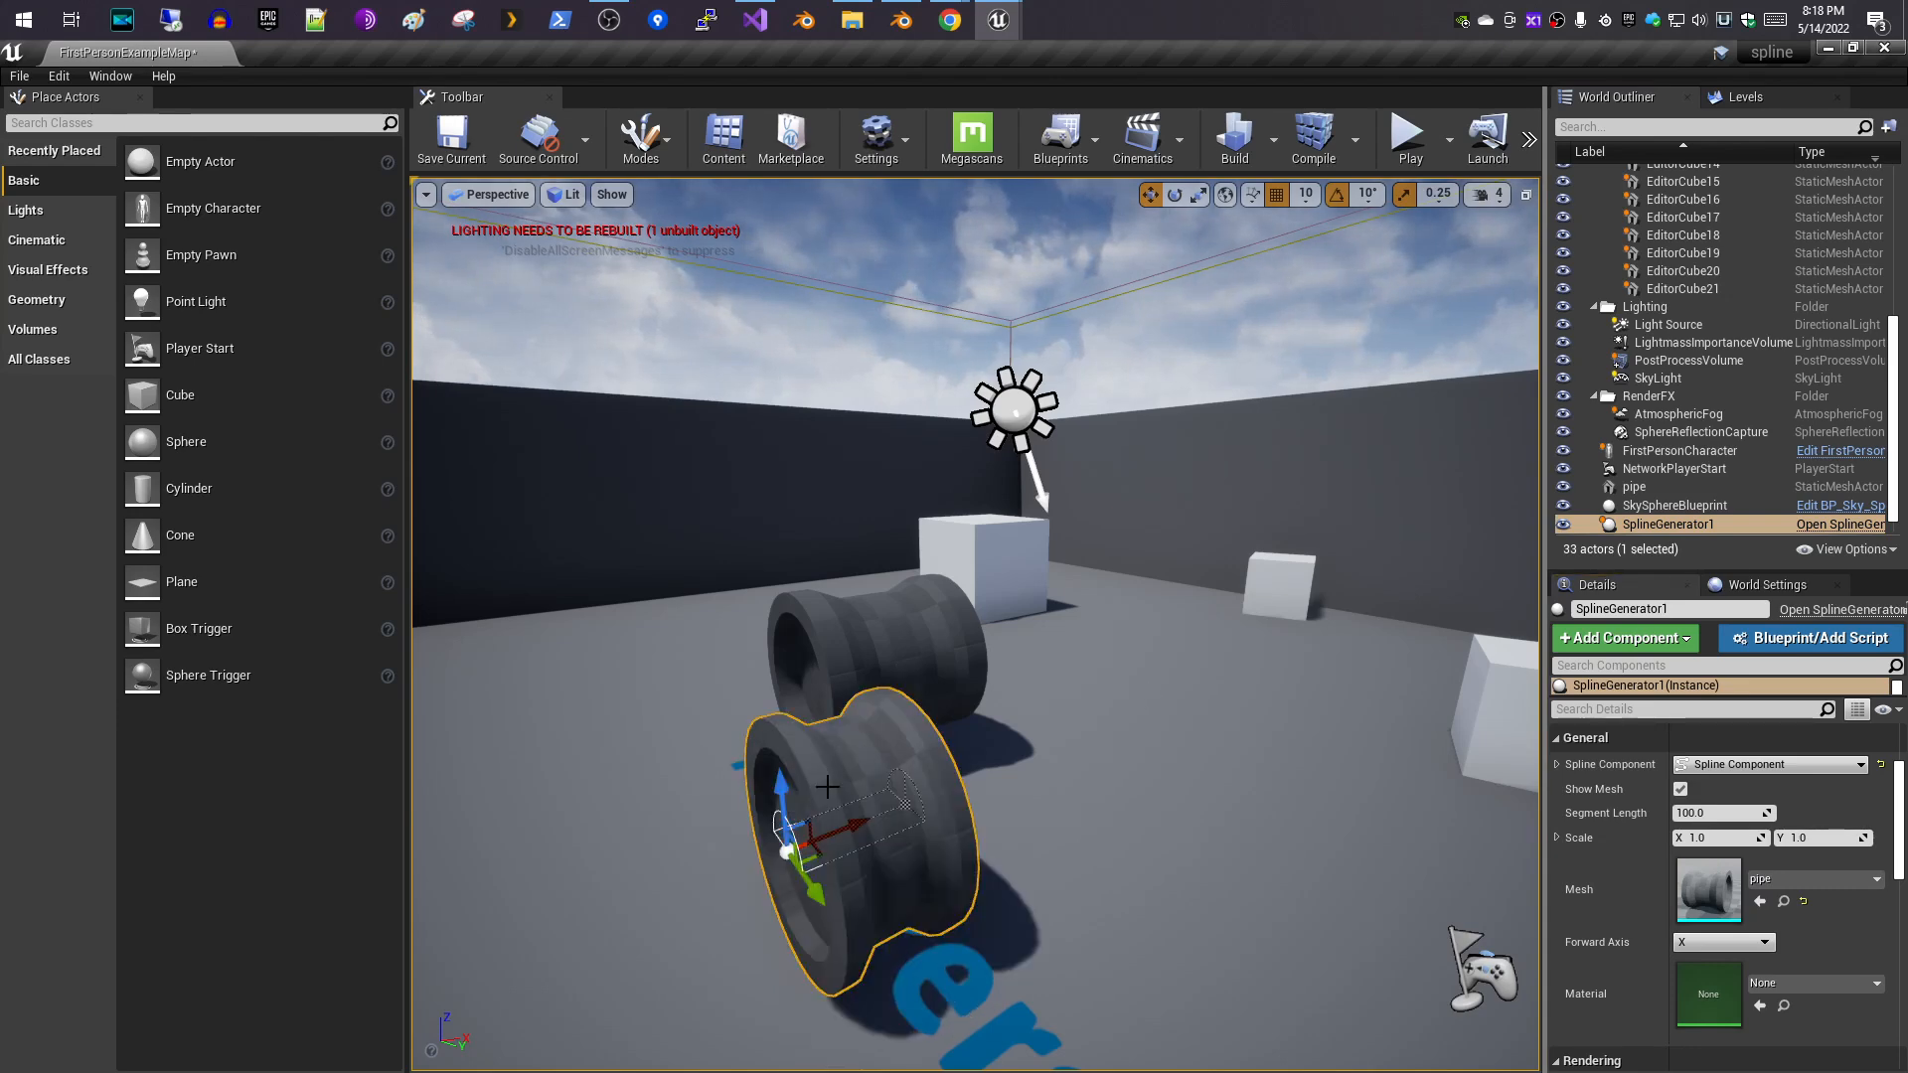
click(1036, 873)
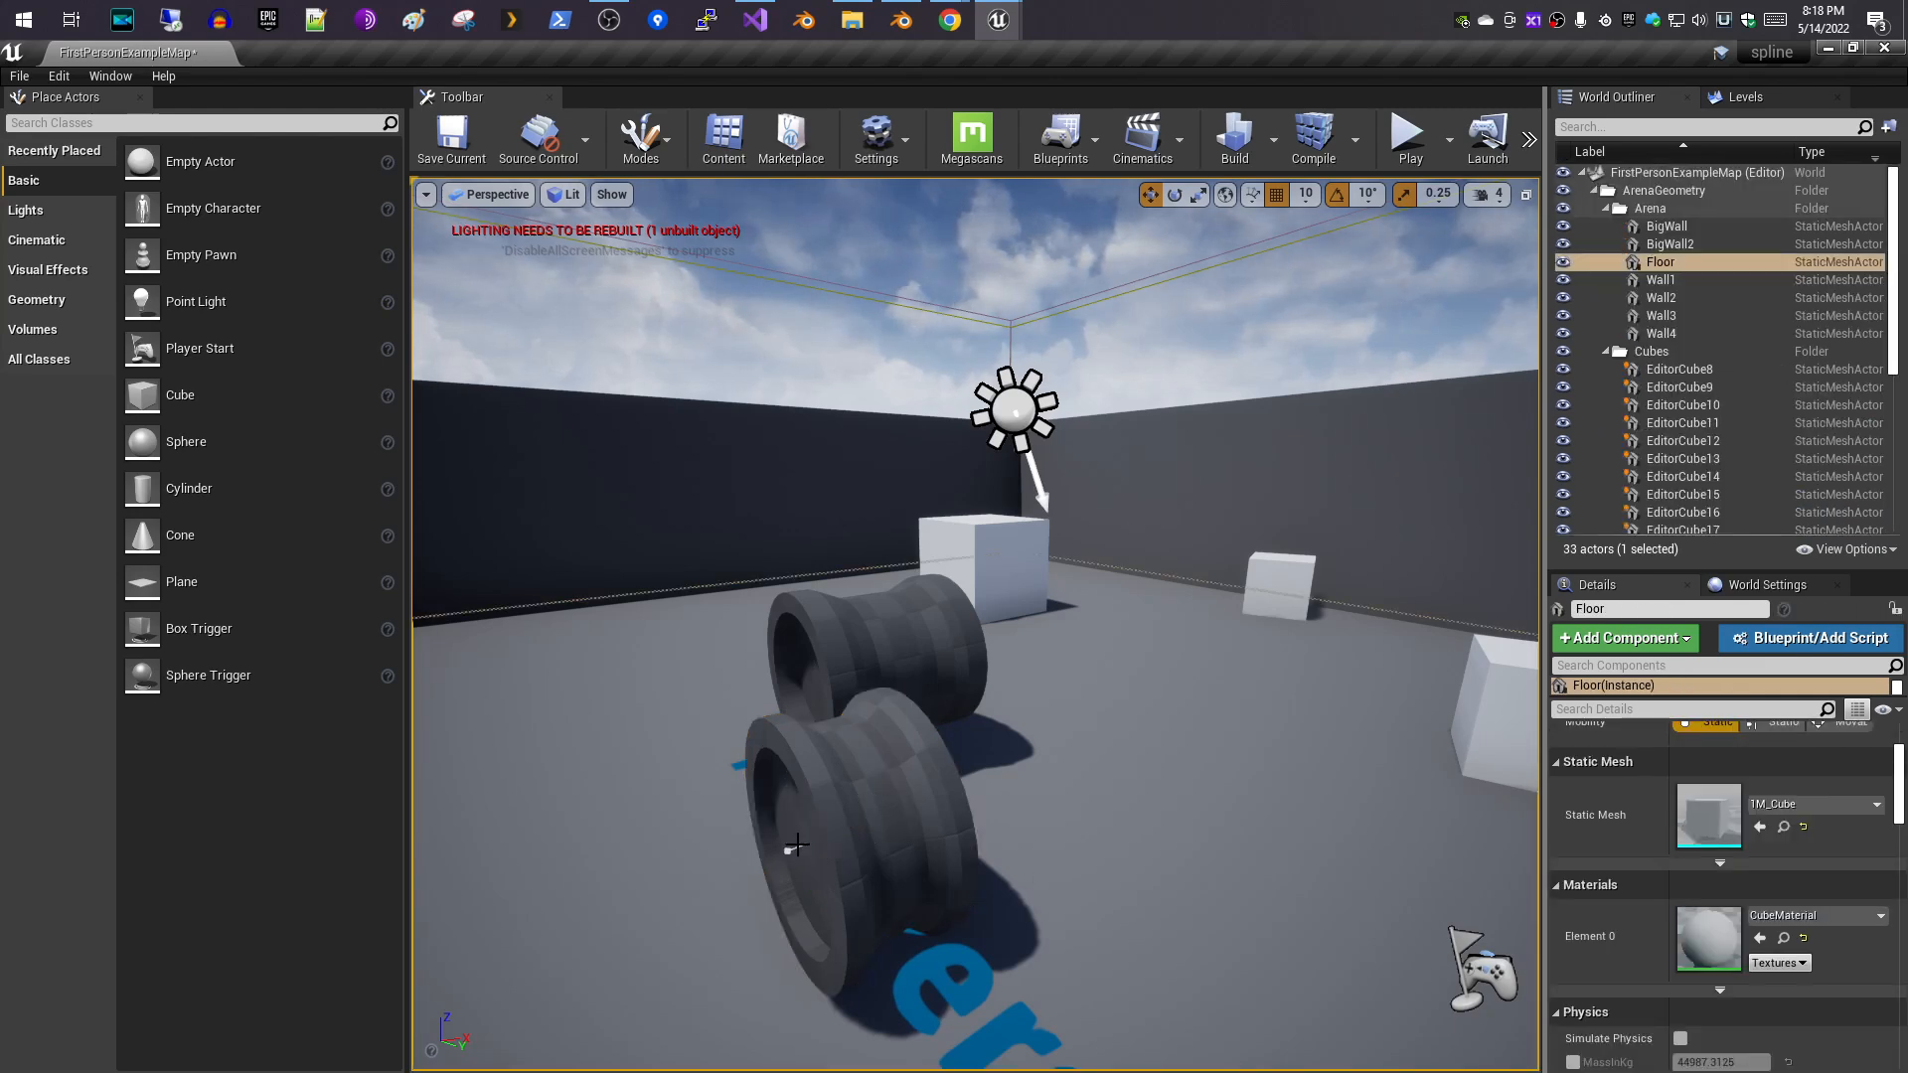
click(796, 846)
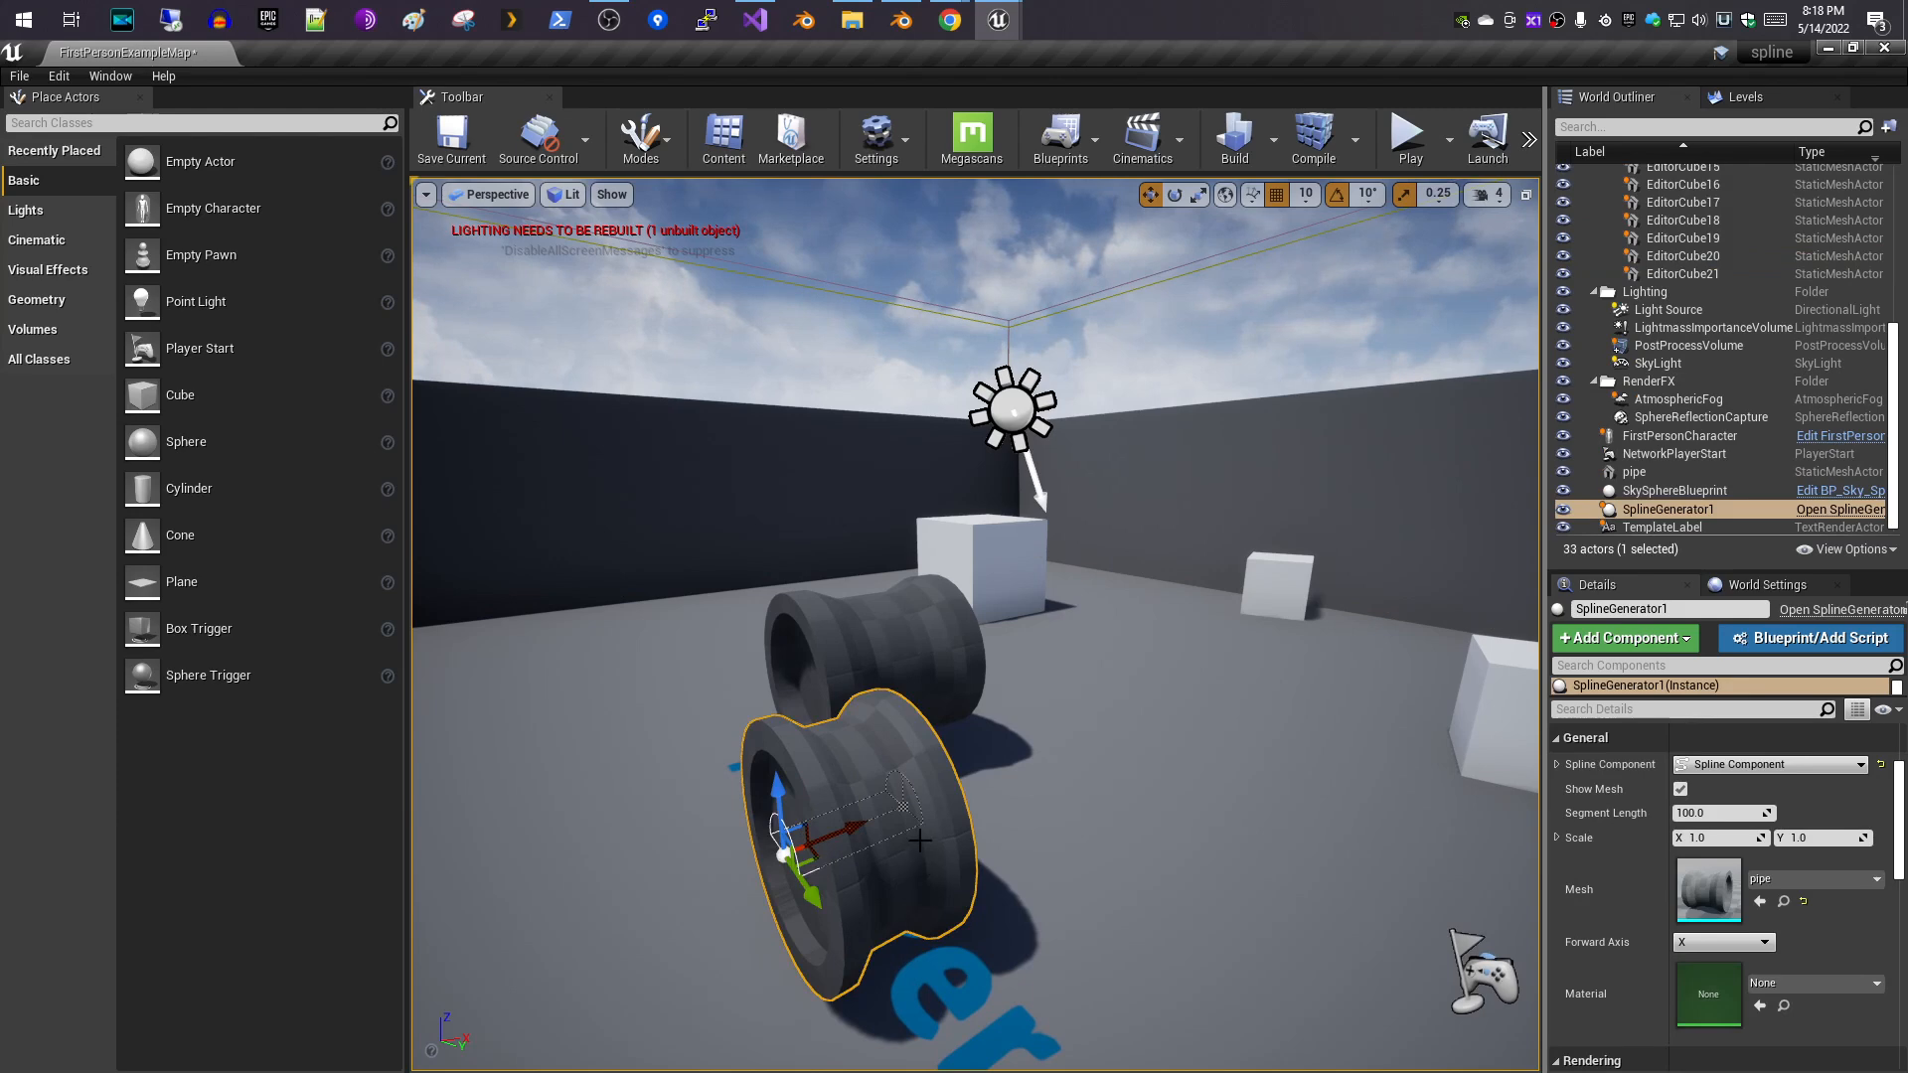
- Select the spline's end point and pull its leave tangent handle farther out along X
click(906, 792)
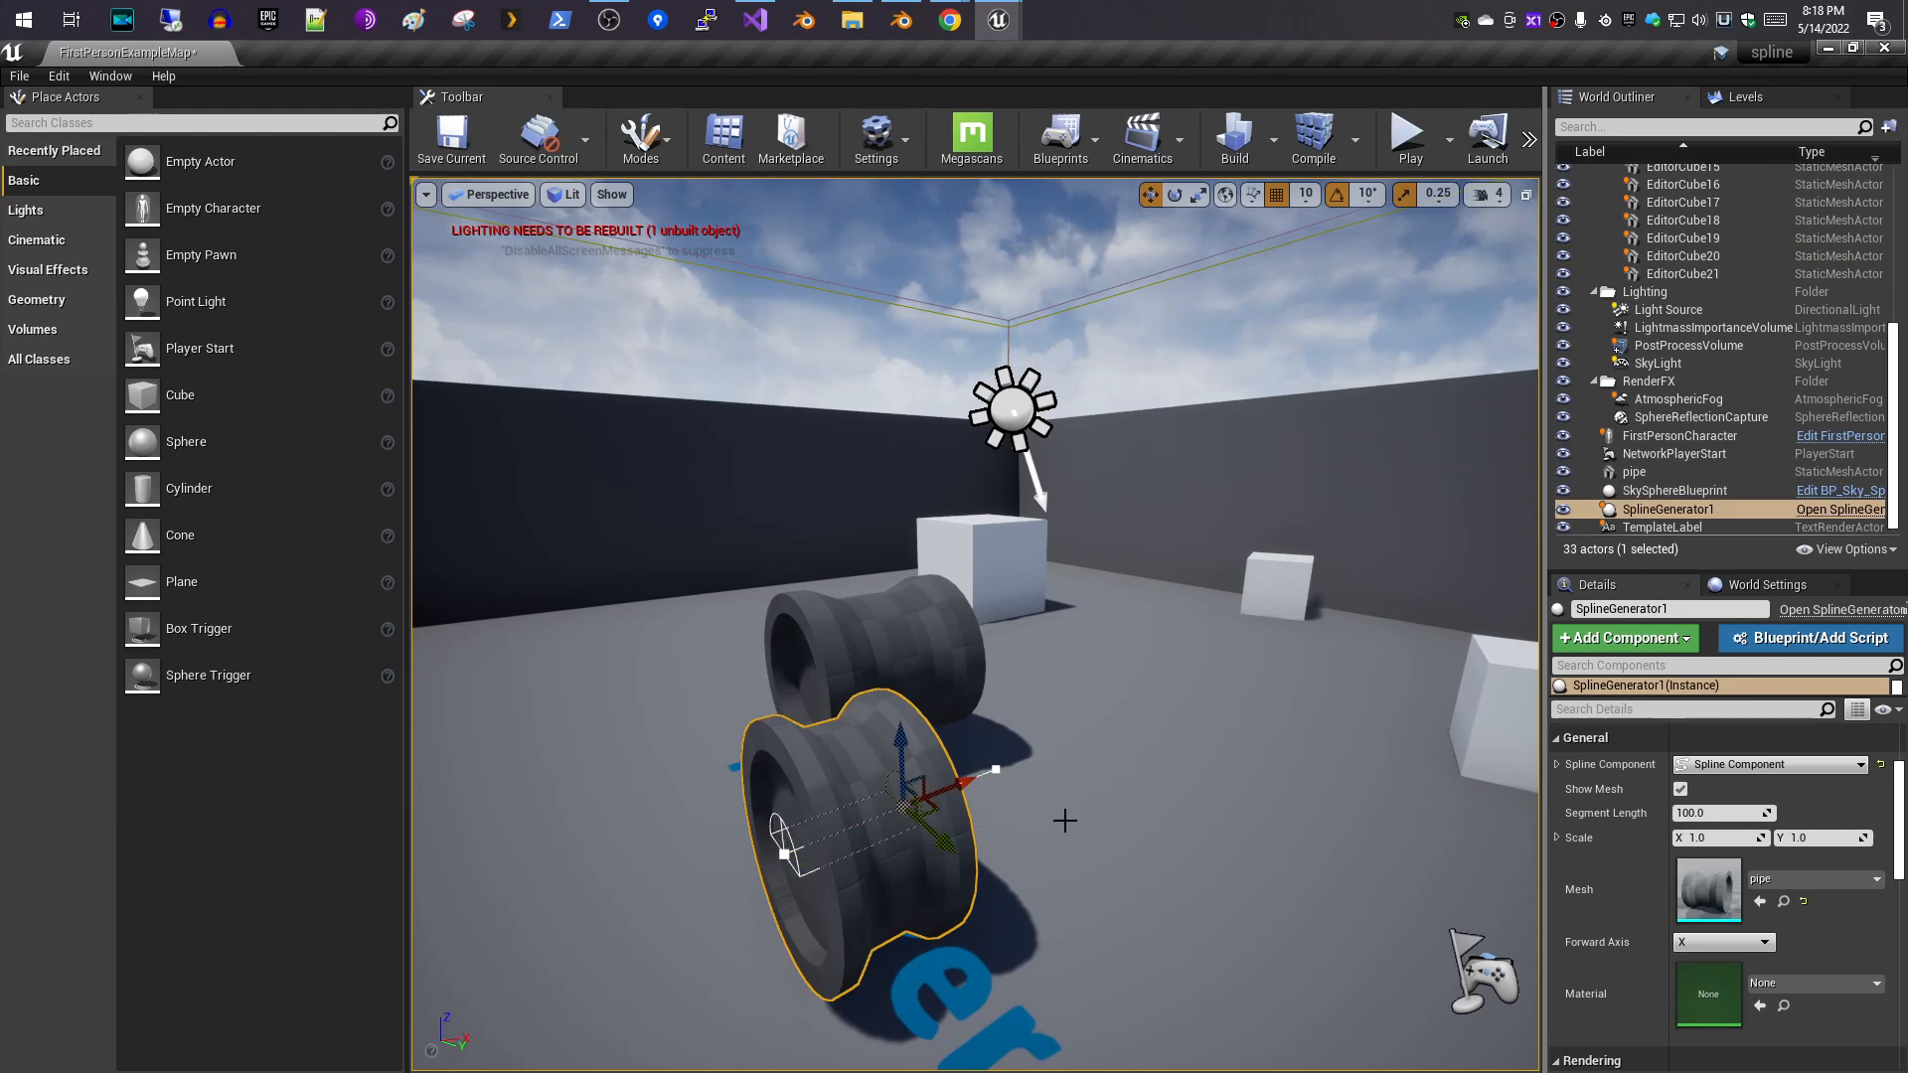
mouse_move(1173, 751)
right_down()
mouse_move(1152, 743)
mouse_move(1178, 745)
right_up()
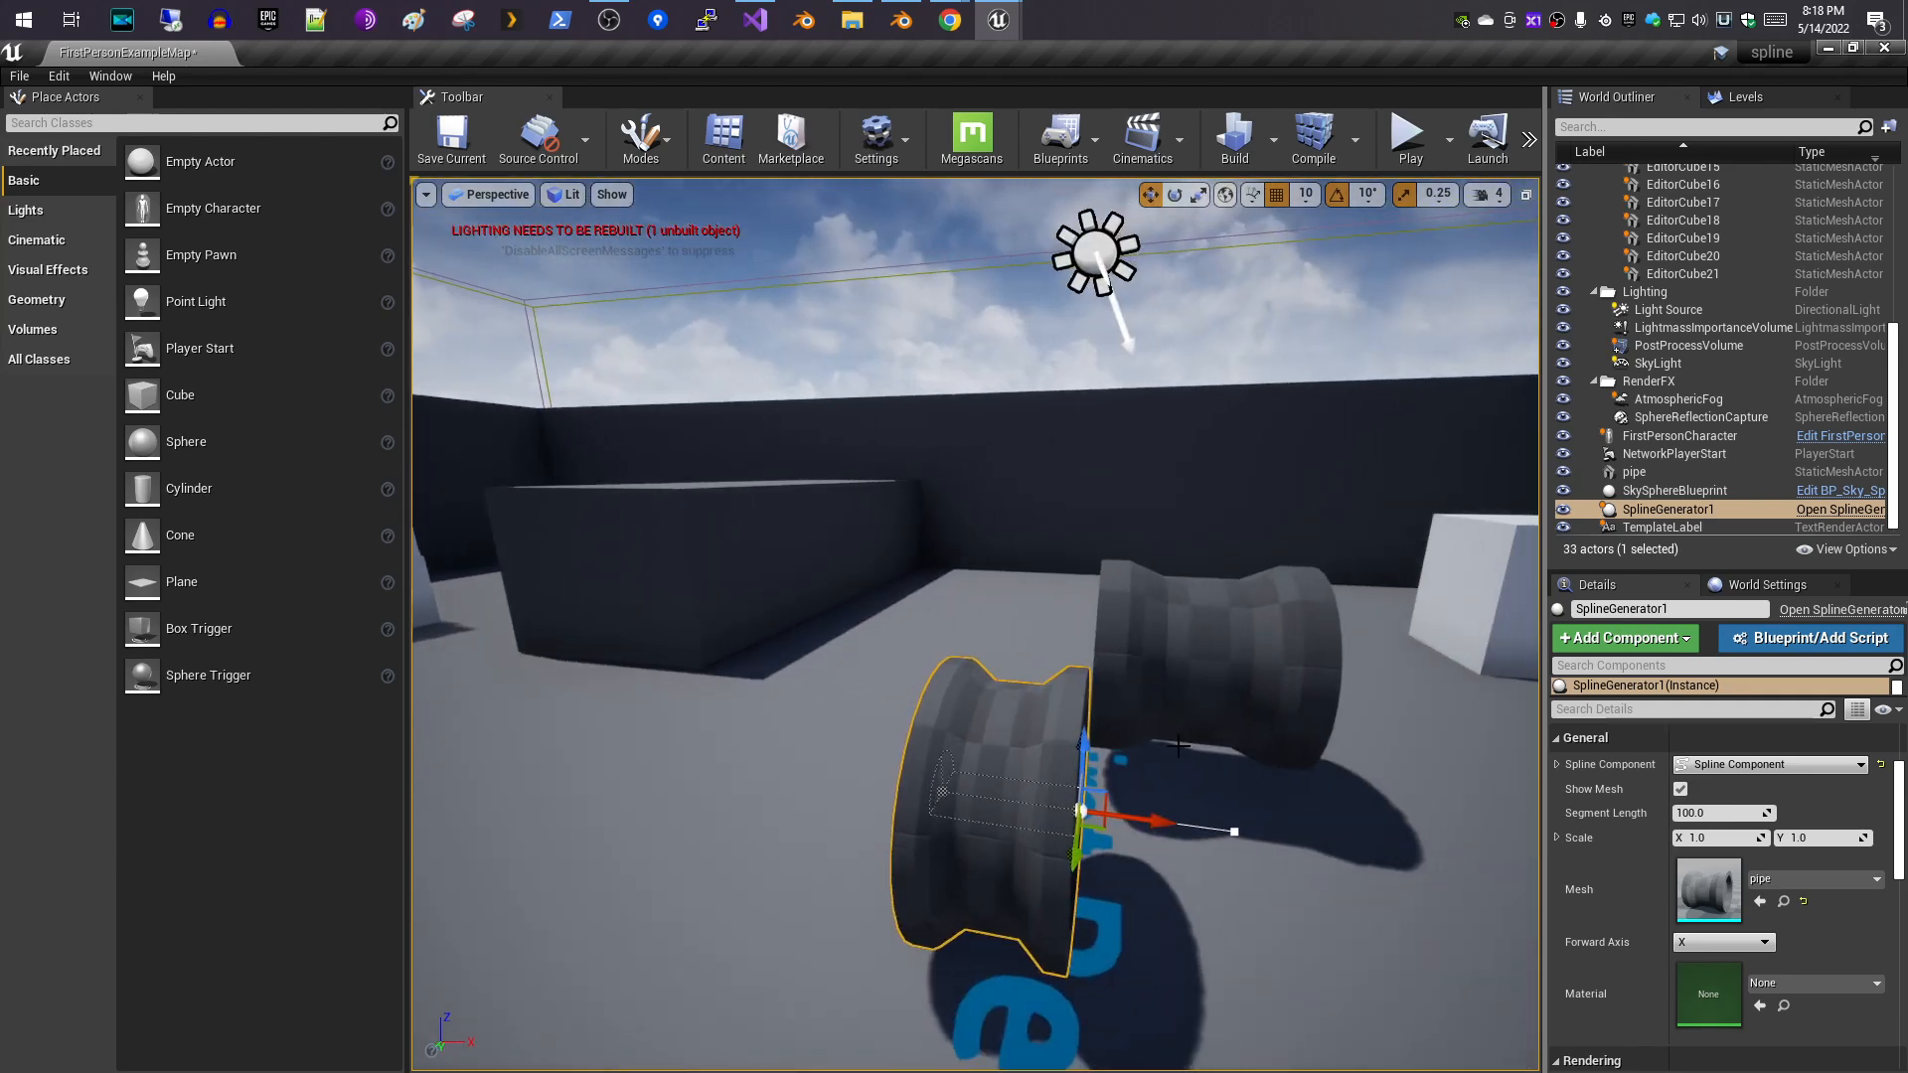
click(1233, 832)
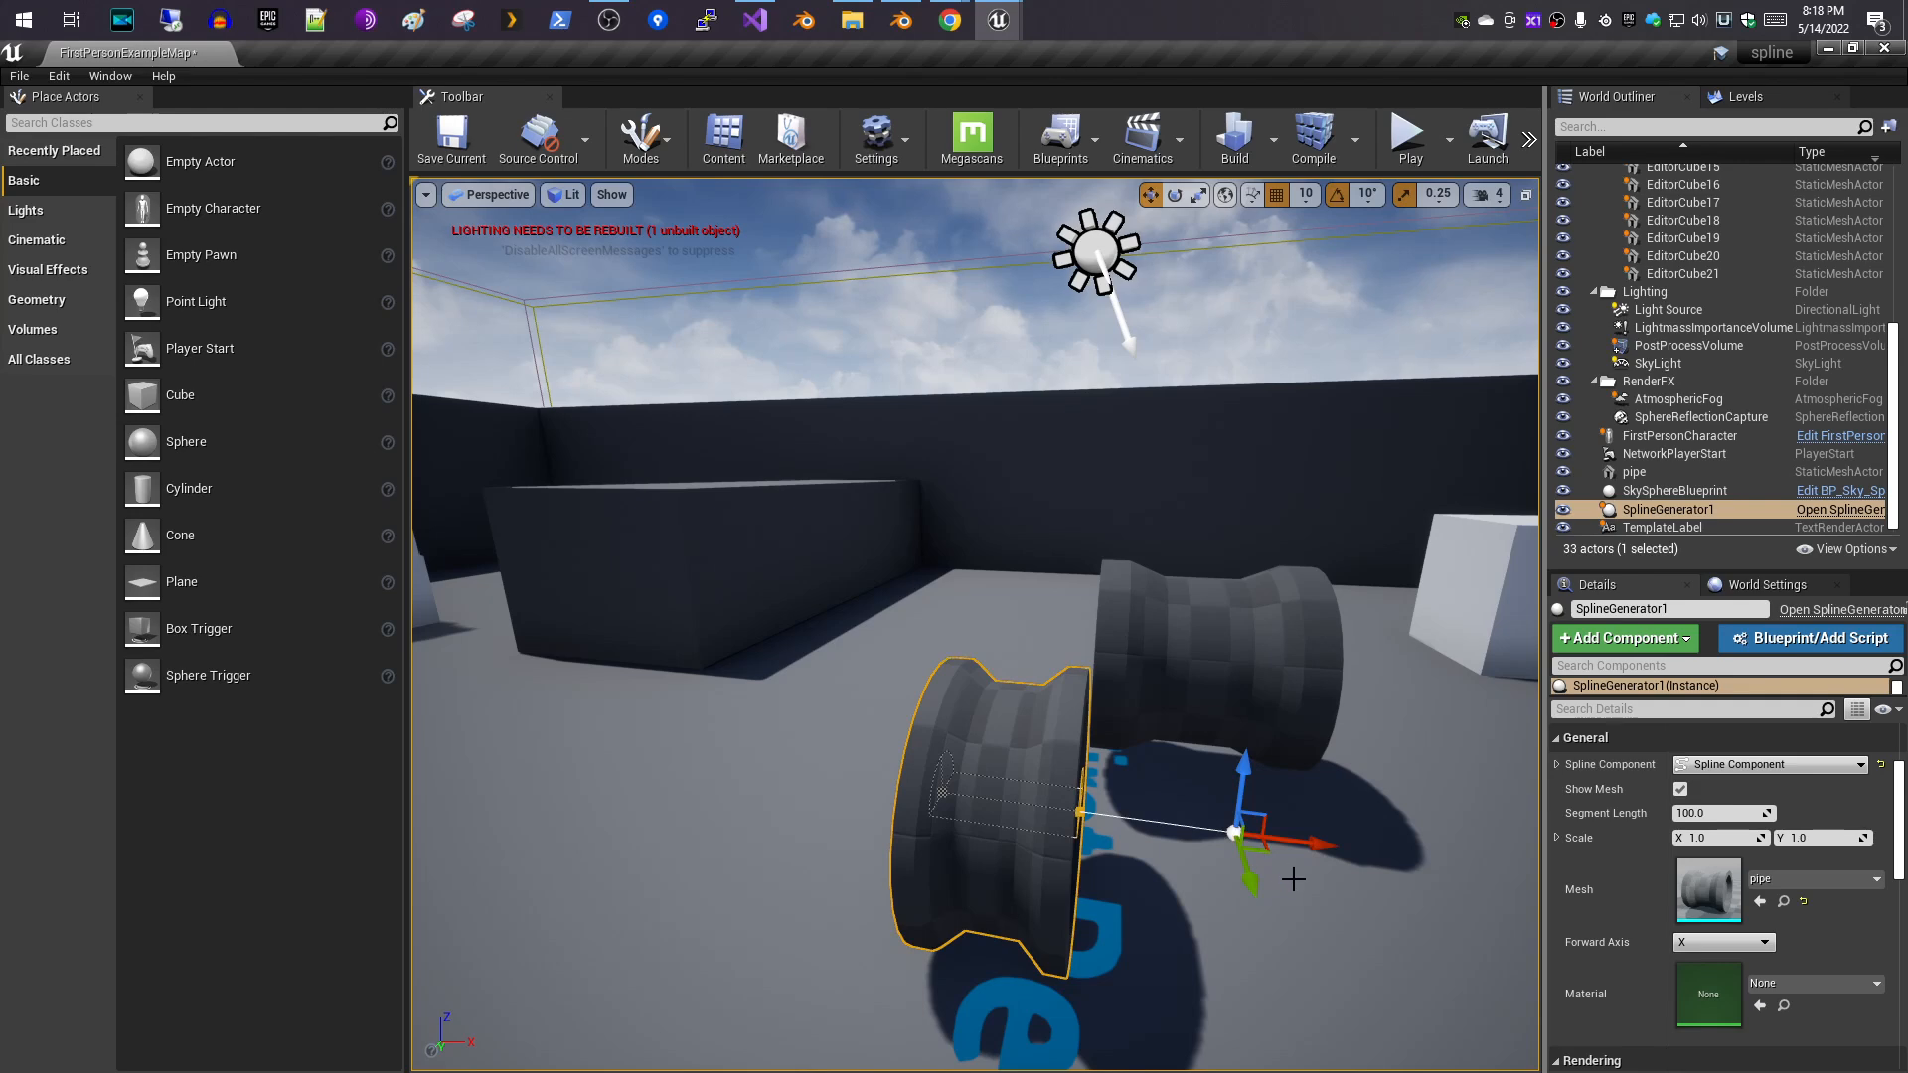
drag(1313, 832, 1414, 845)
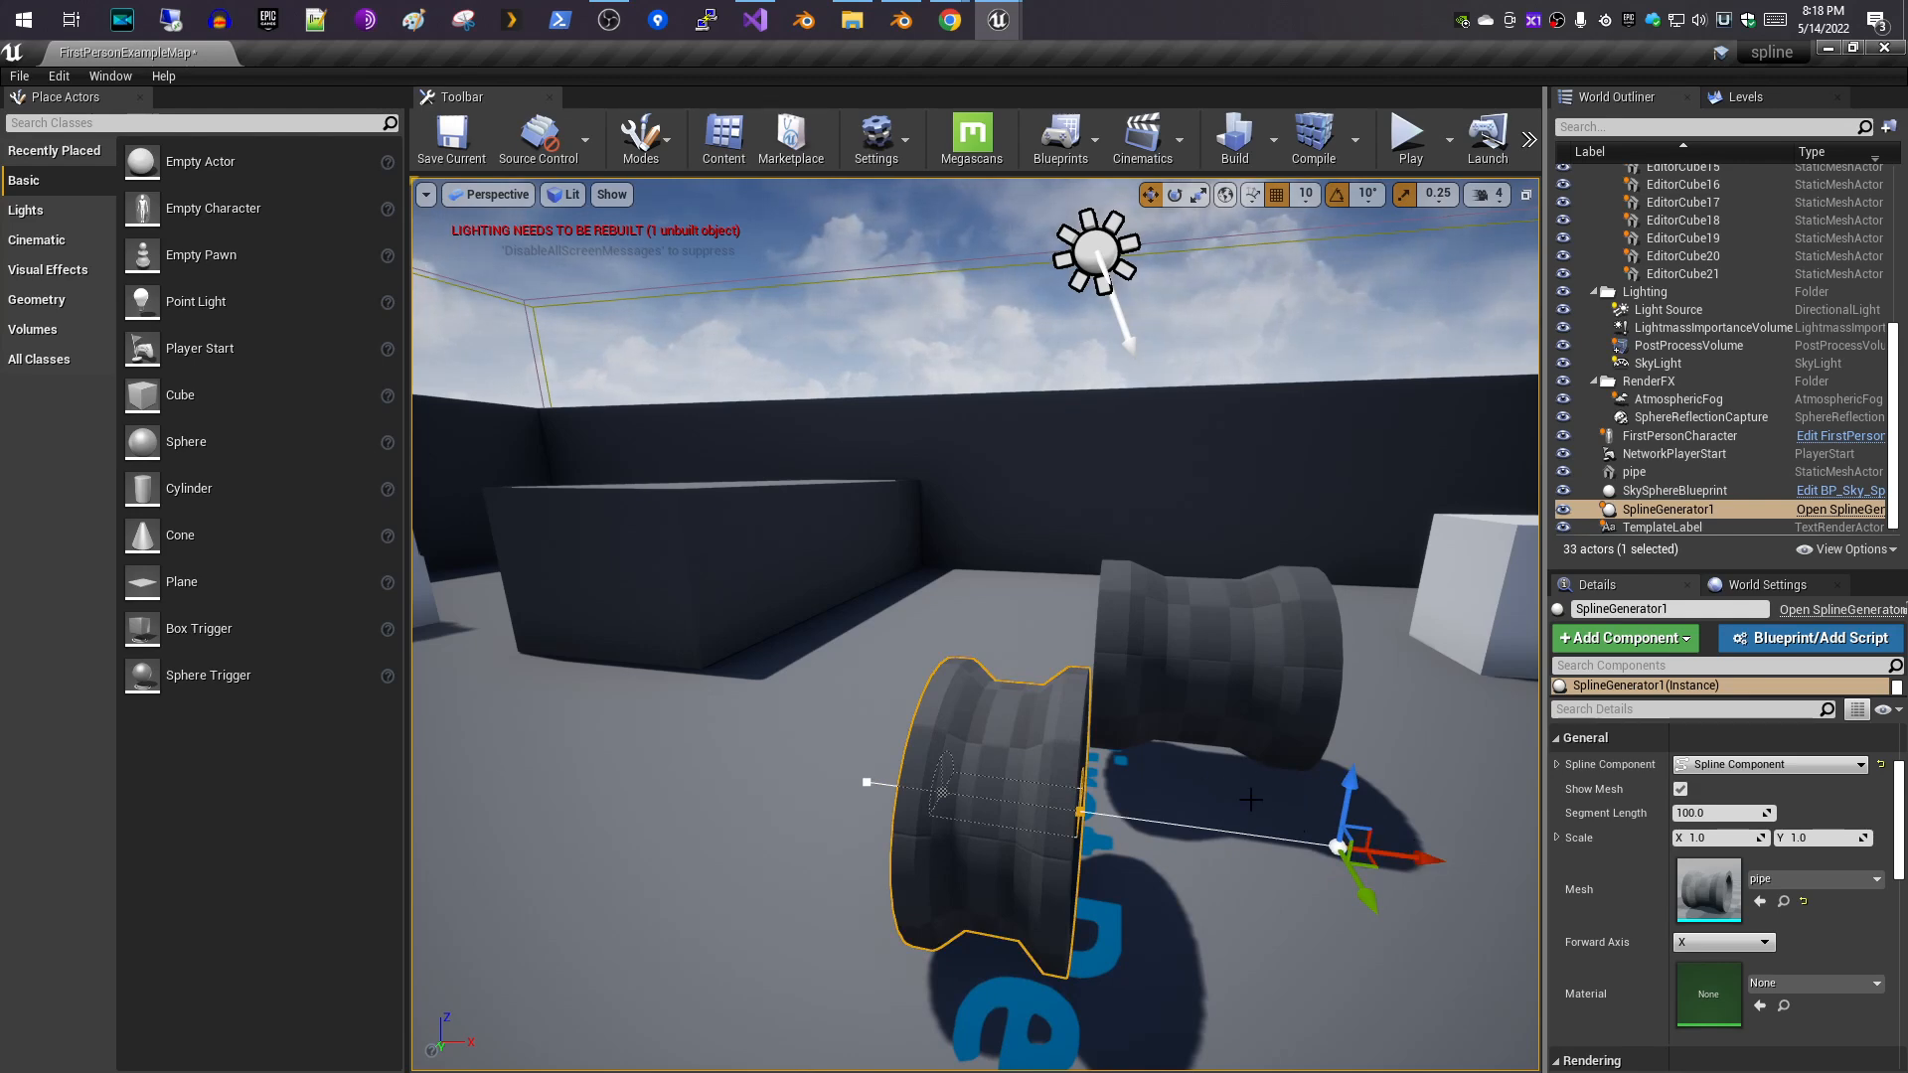
- Duplicate the spline's end point and move the copy outward along X to extend the pipe
right_drag(1204, 799, 1214, 829)
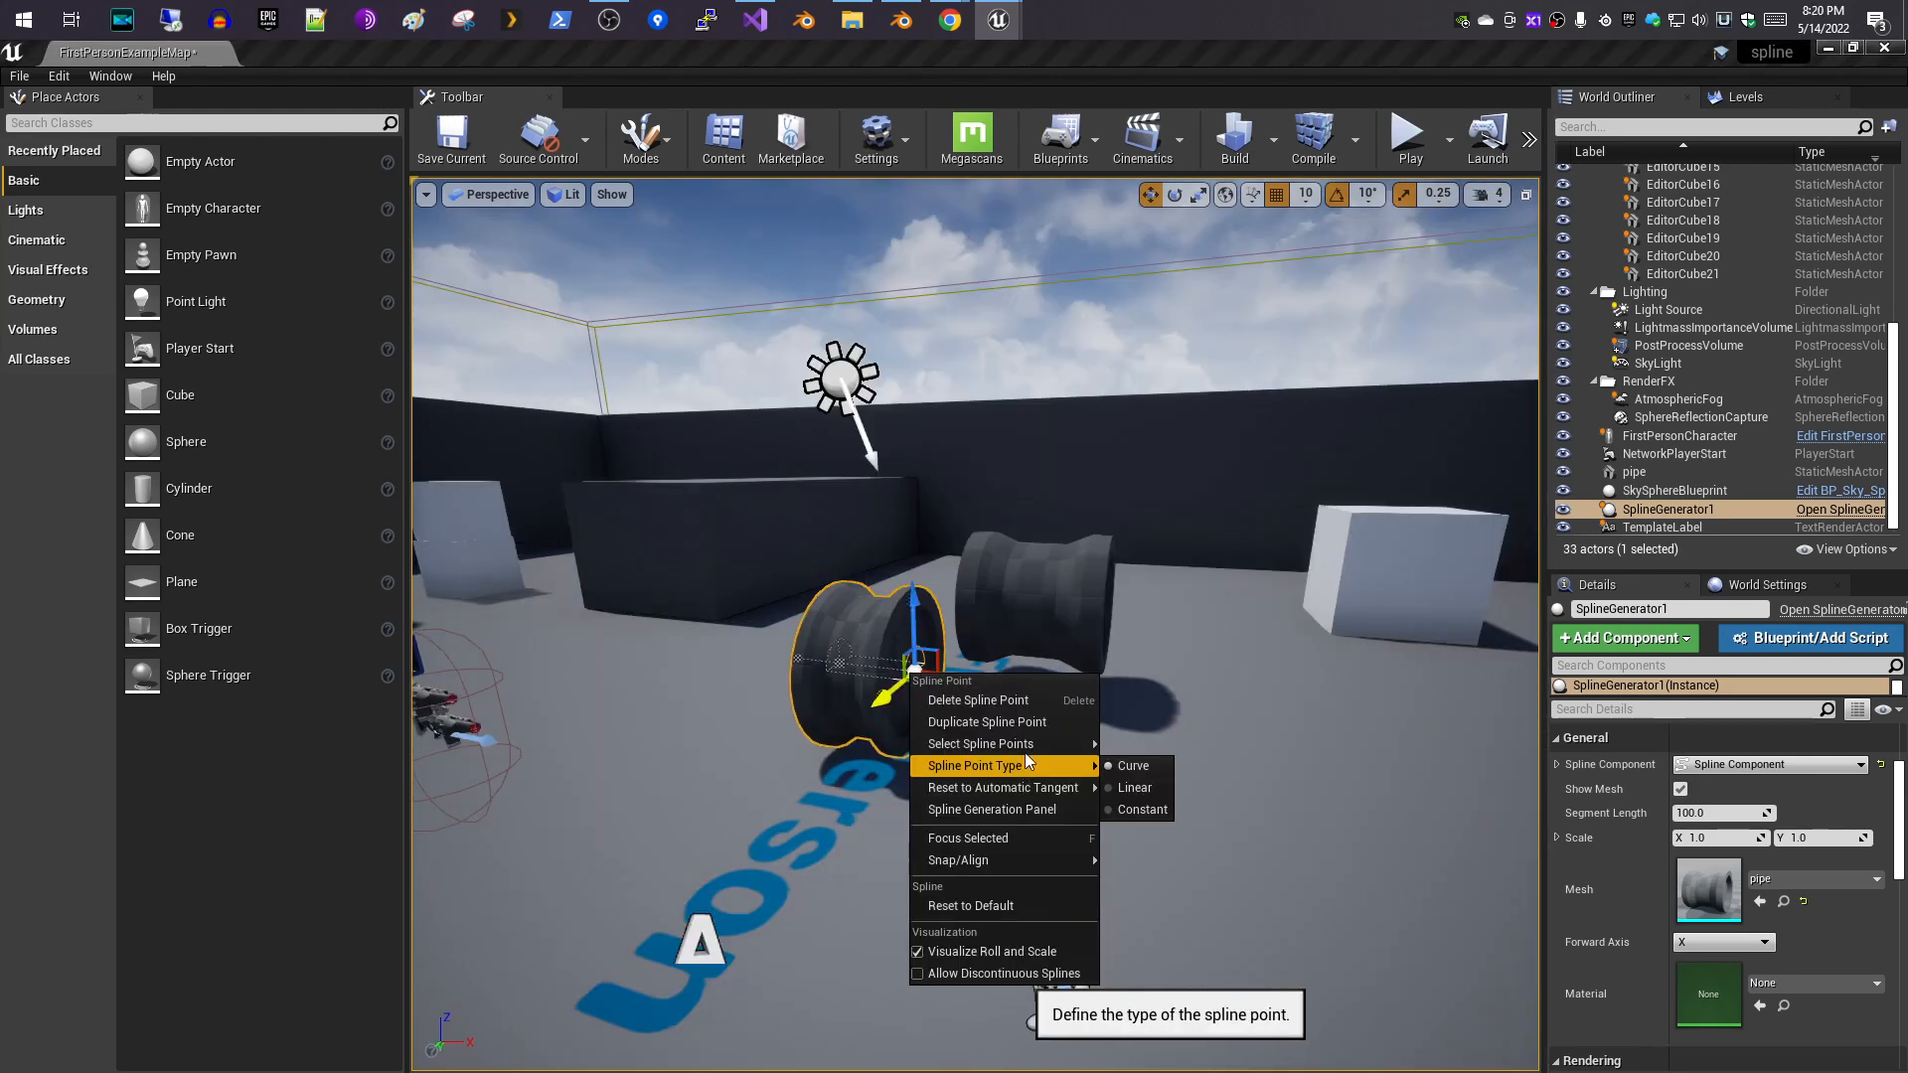
mouse_move(1026, 743)
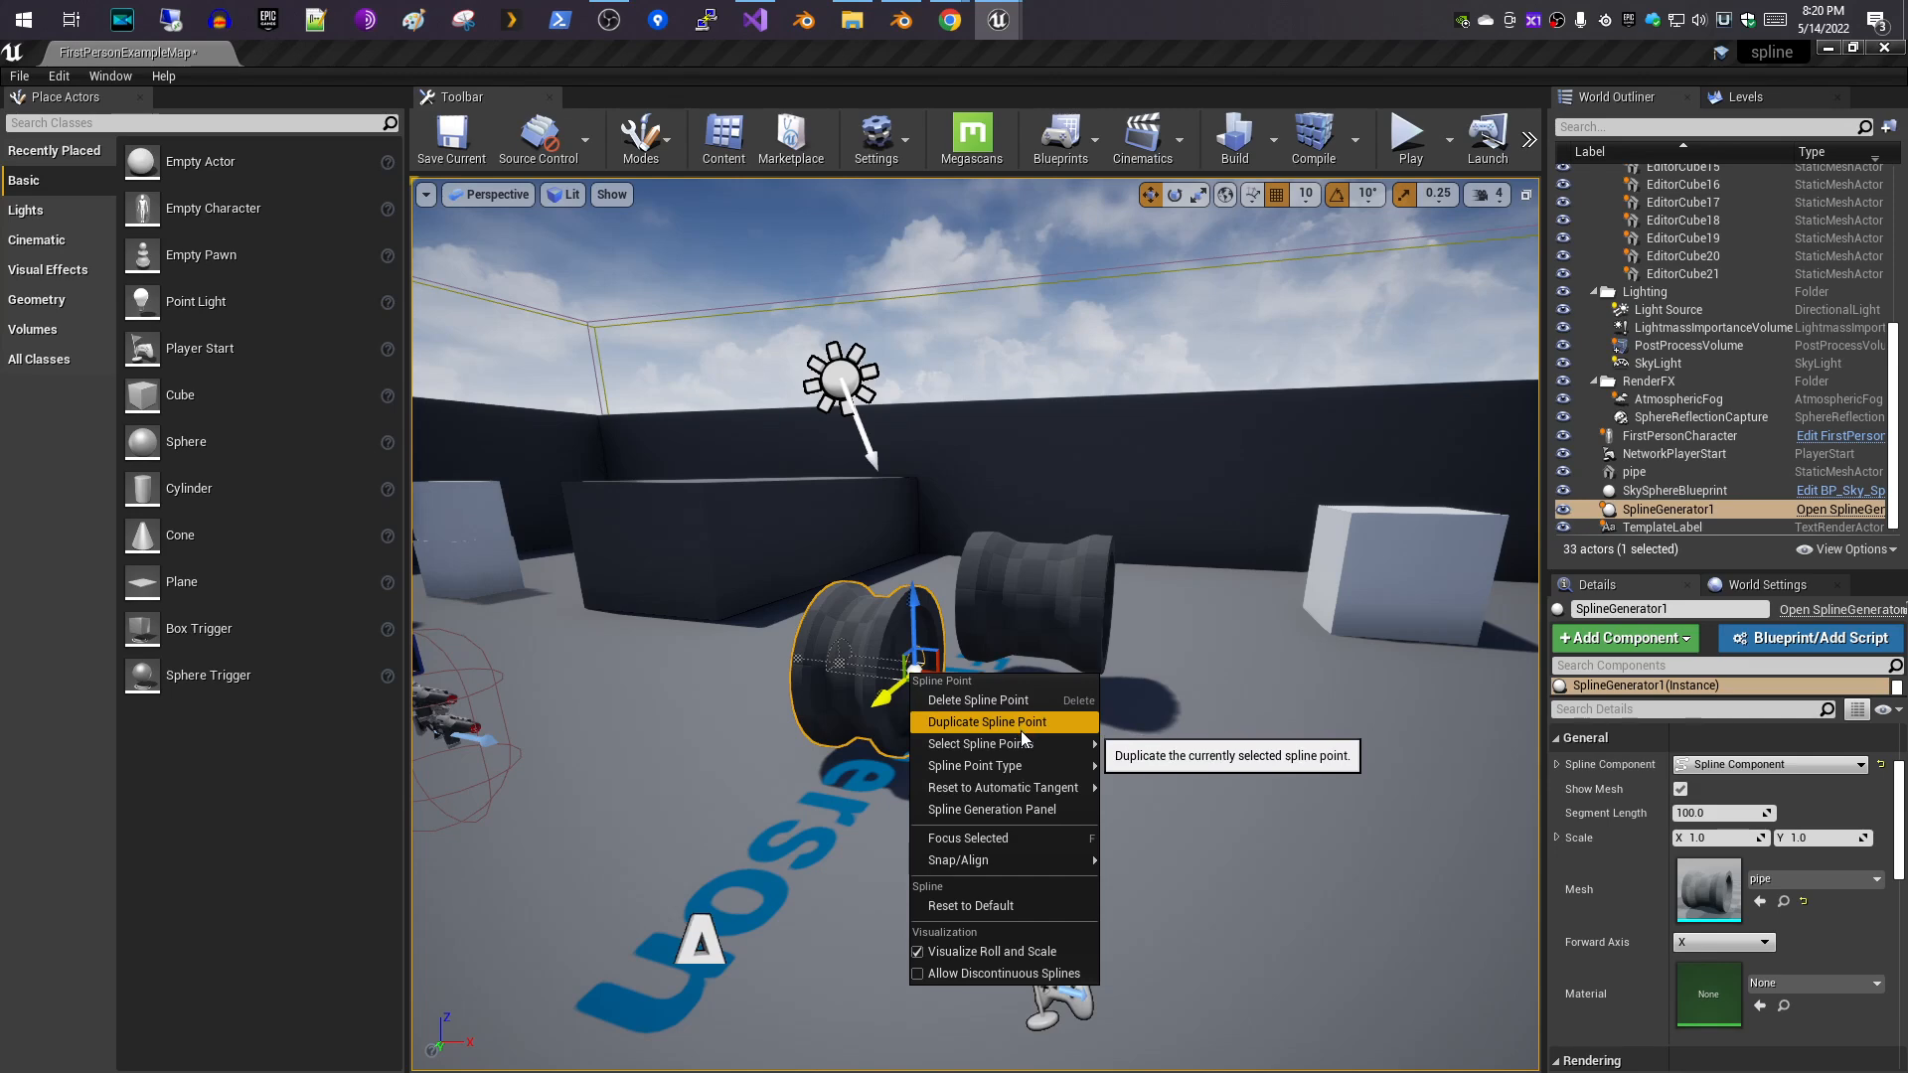
click(1022, 723)
drag(974, 675, 1495, 661)
right_drag(1292, 716, 1023, 811)
key(w)
mouse_move(870, 687)
right_down()
mouse_move(1043, 691)
mouse_move(896, 686)
right_up()
key(s)
key(w)
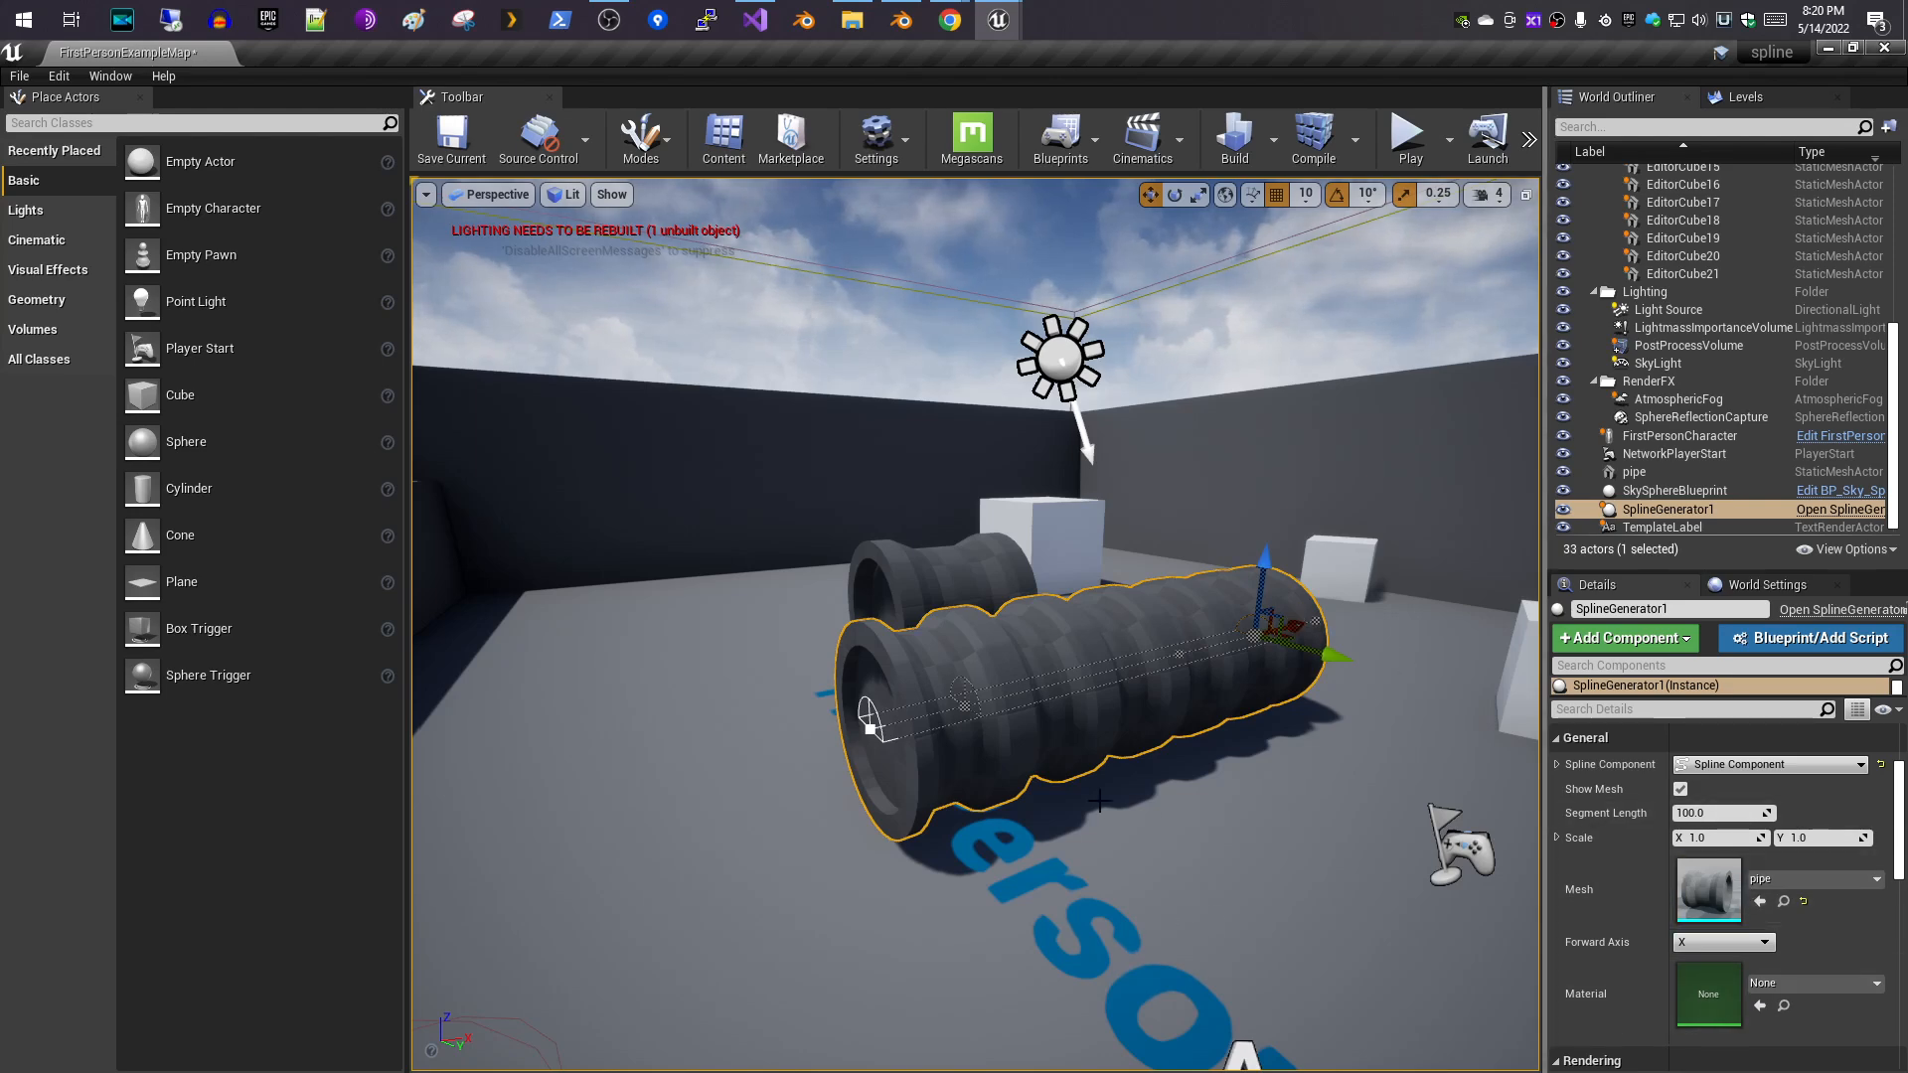
- Move the spline's start point outward along X to lengthen the pipe, and set Segment Length to about 136.58
click(870, 733)
drag(920, 715, 603, 937)
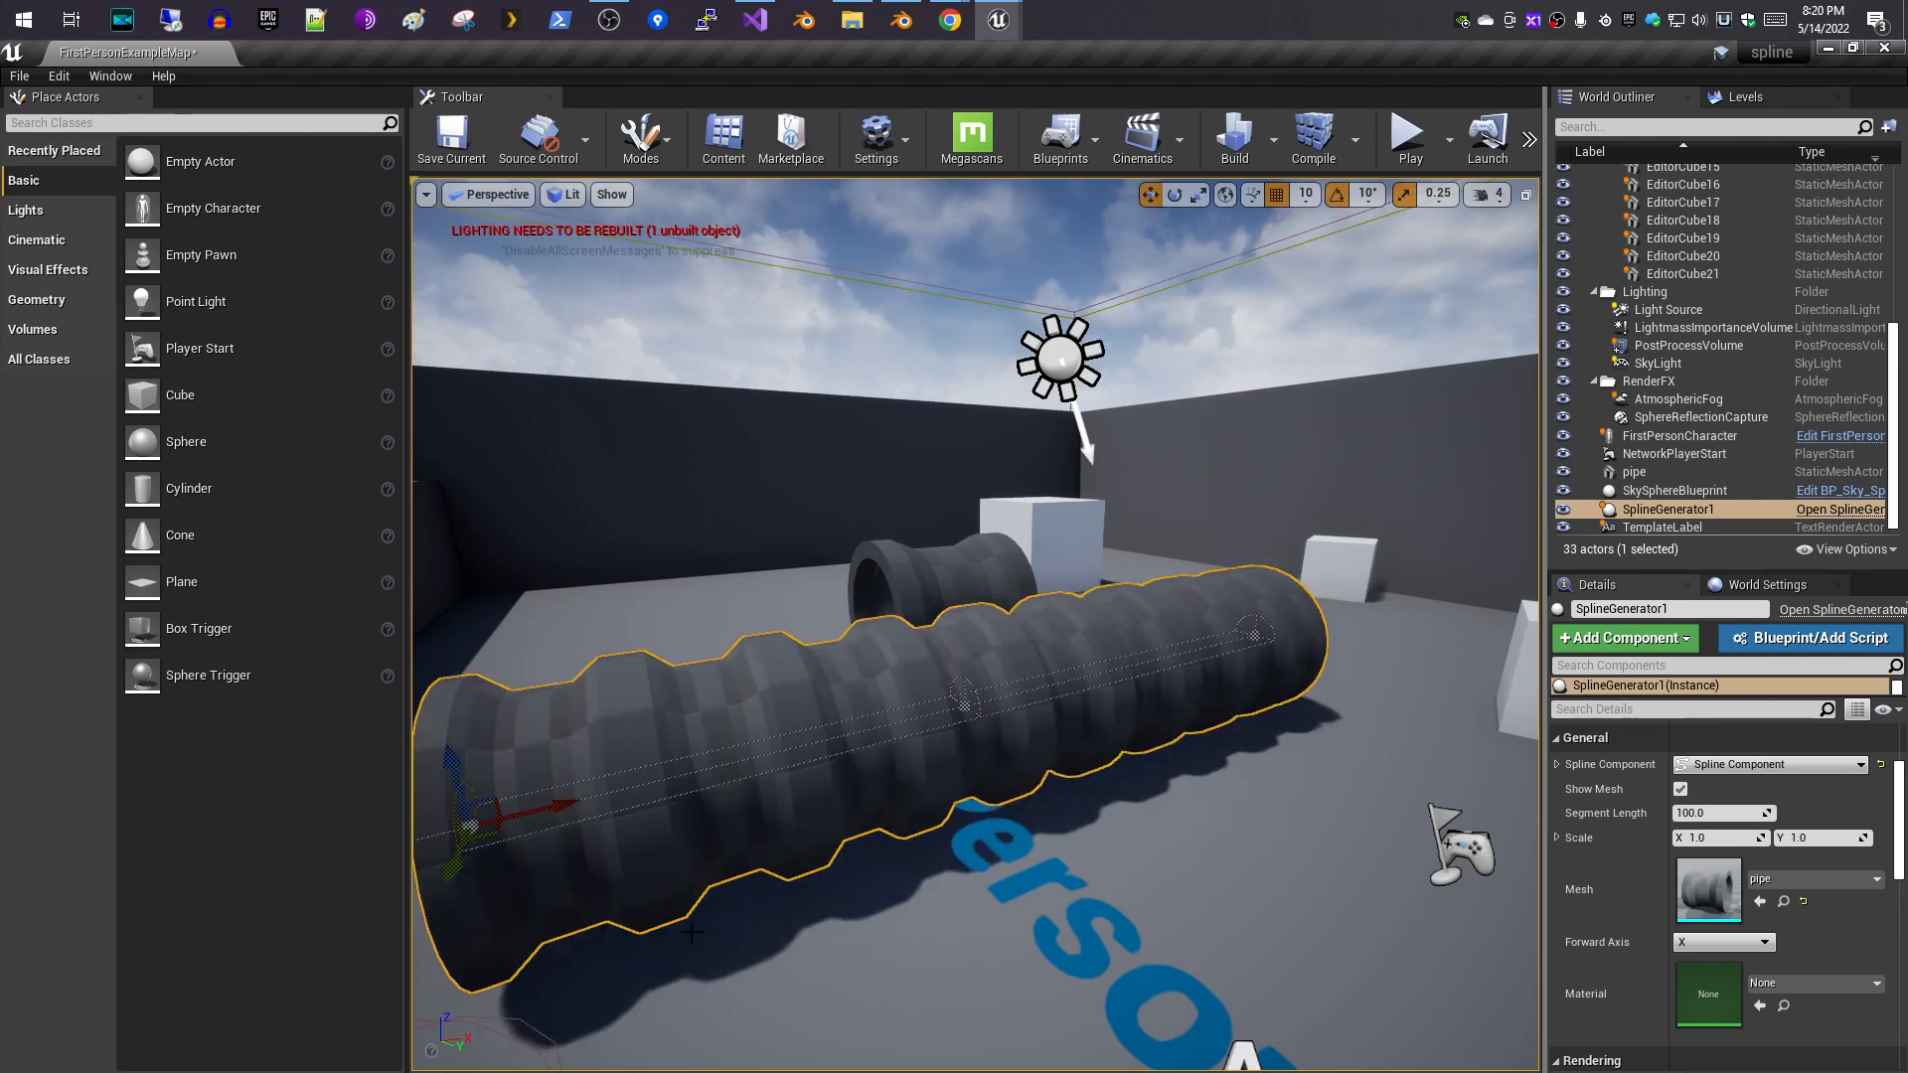
scroll(1040, 922, down, 3)
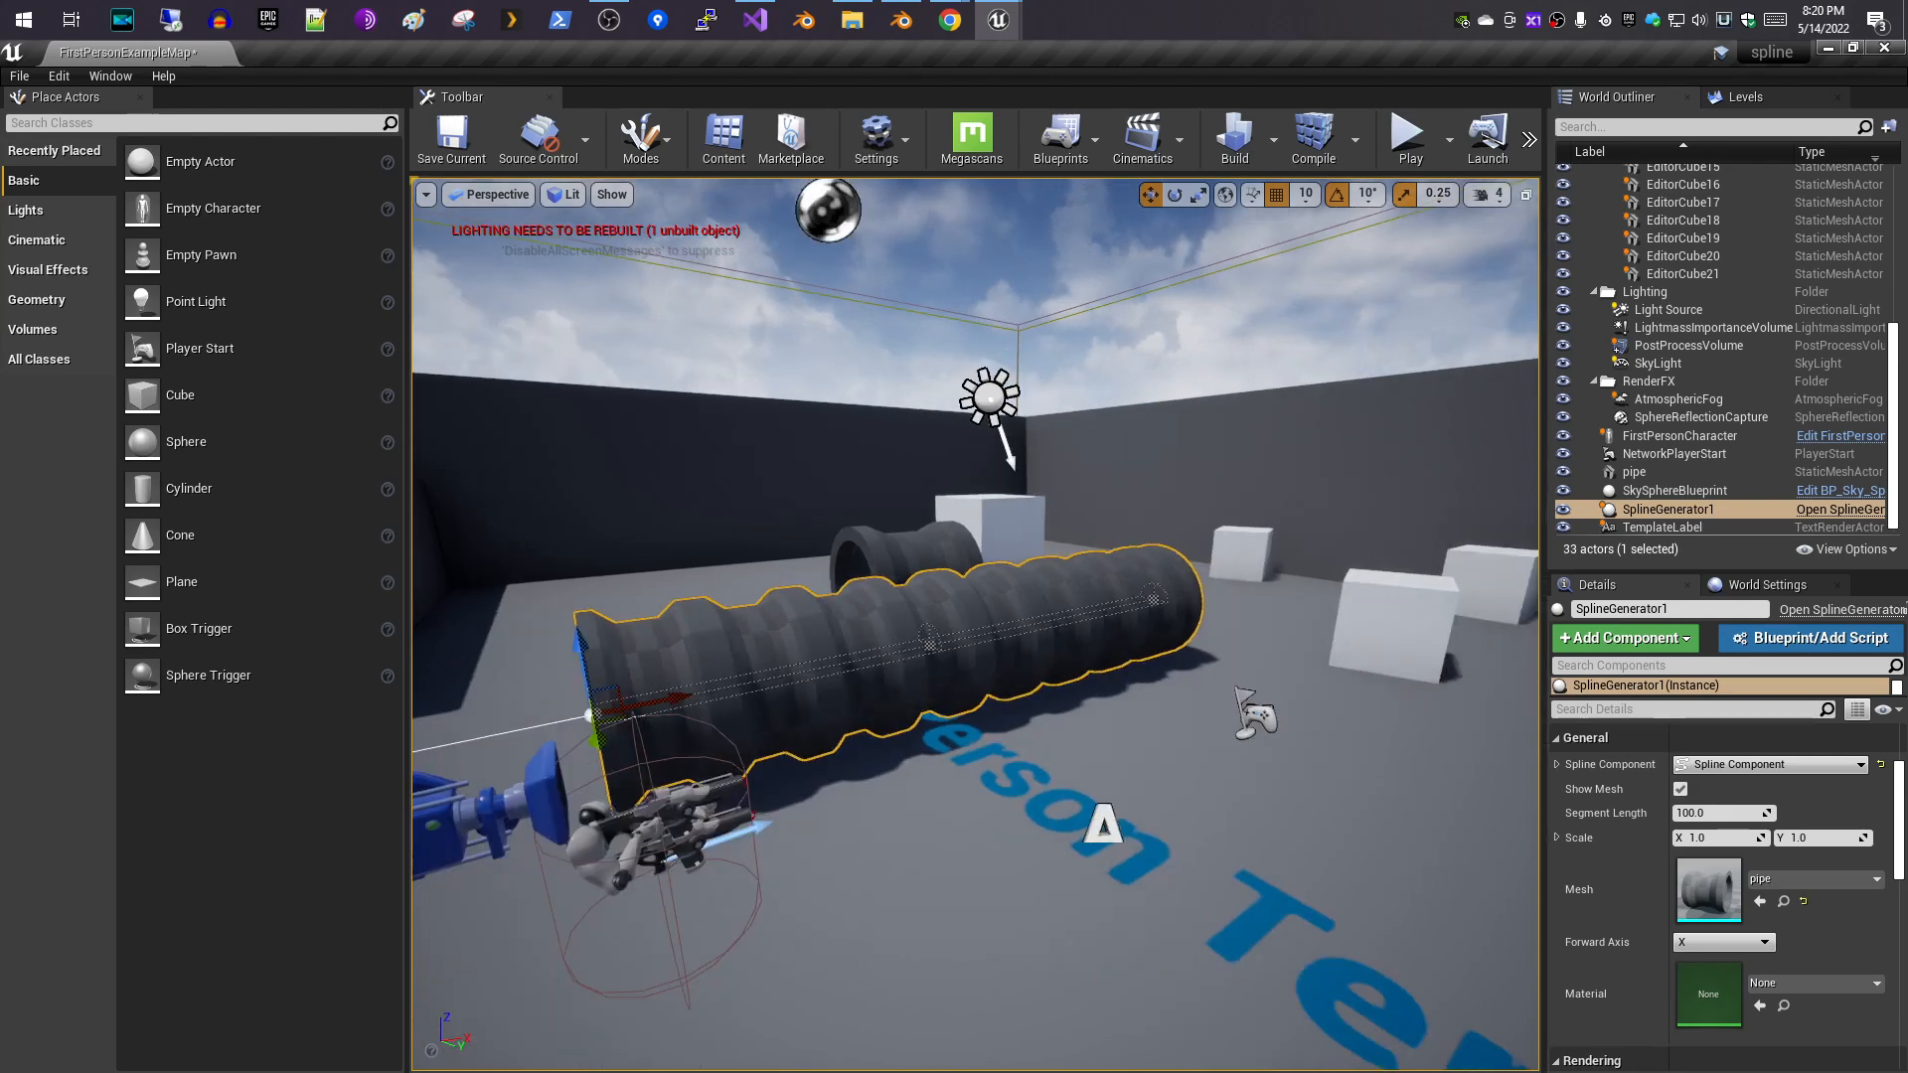
scroll(1050, 908, down, 1)
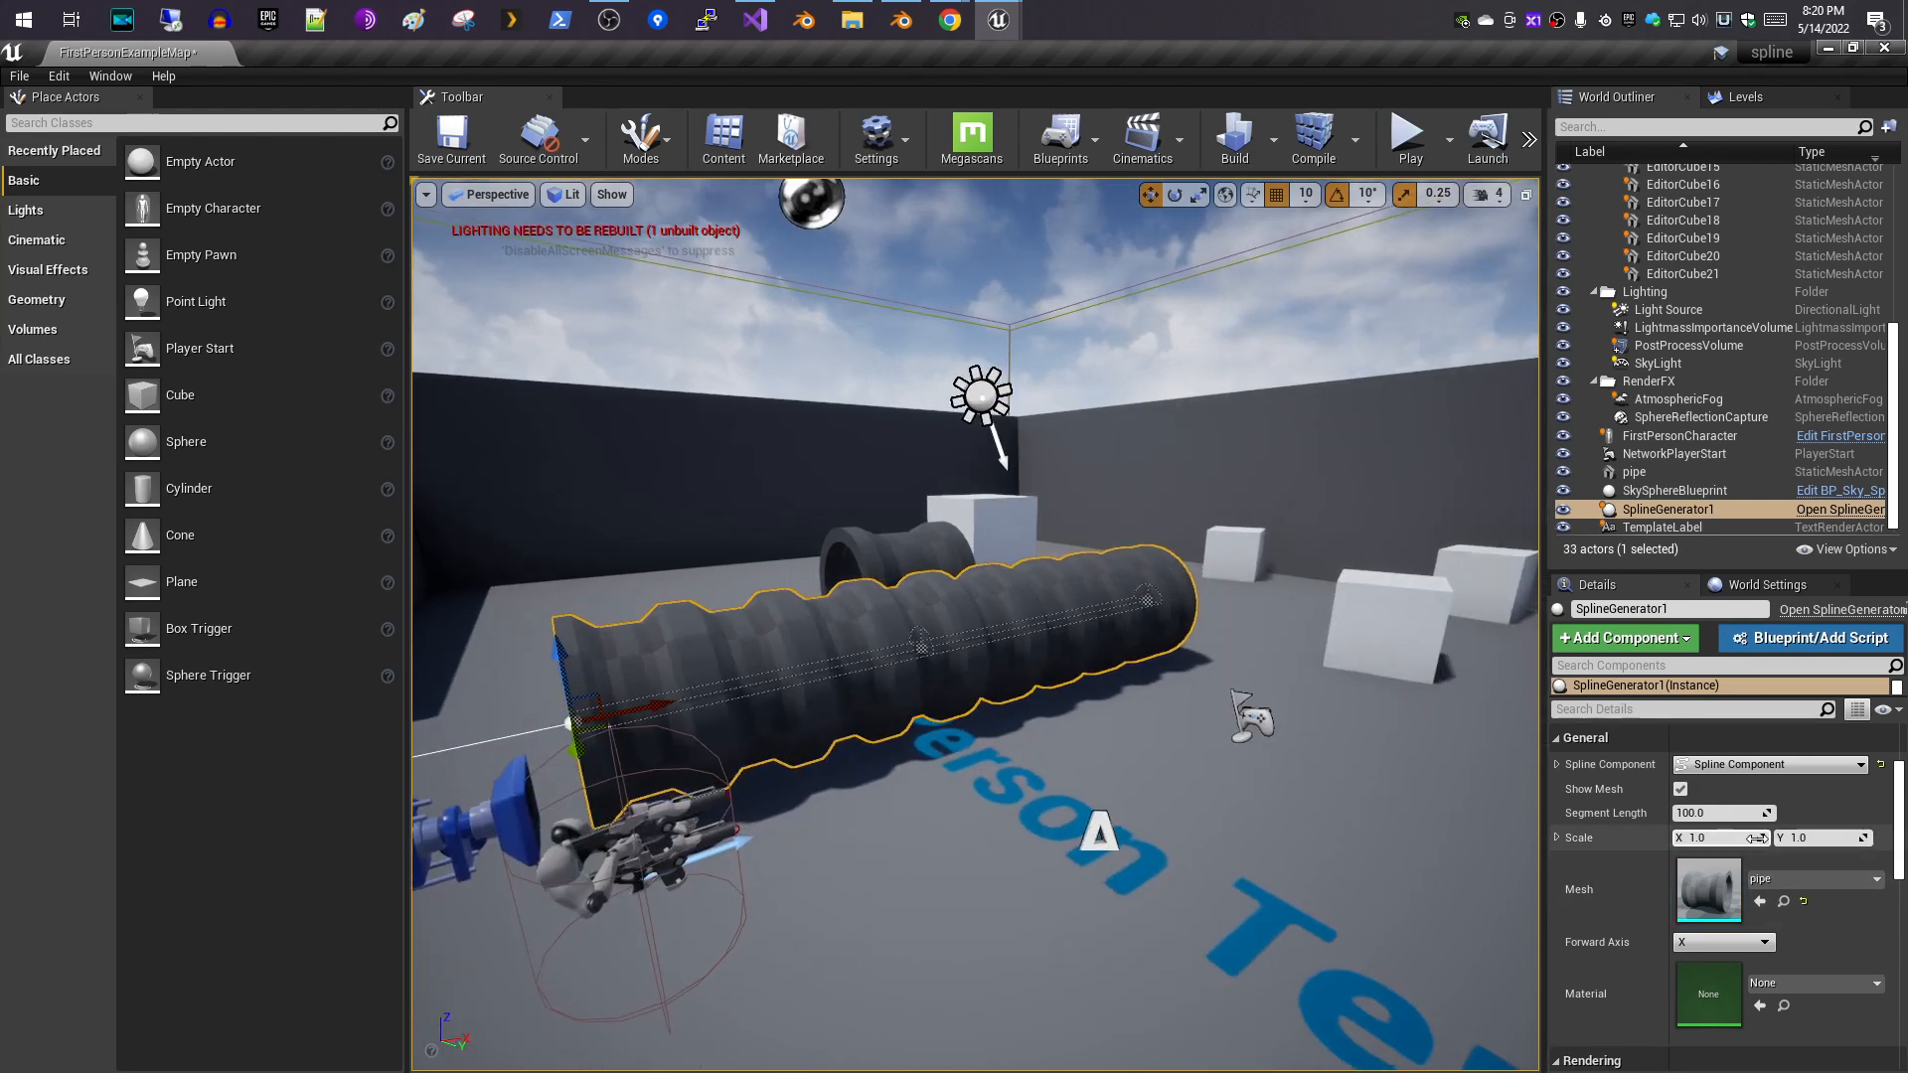
mouse_move(1736, 815)
mouse_down()
mouse_move(1707, 813)
mouse_move(1724, 807)
mouse_up()
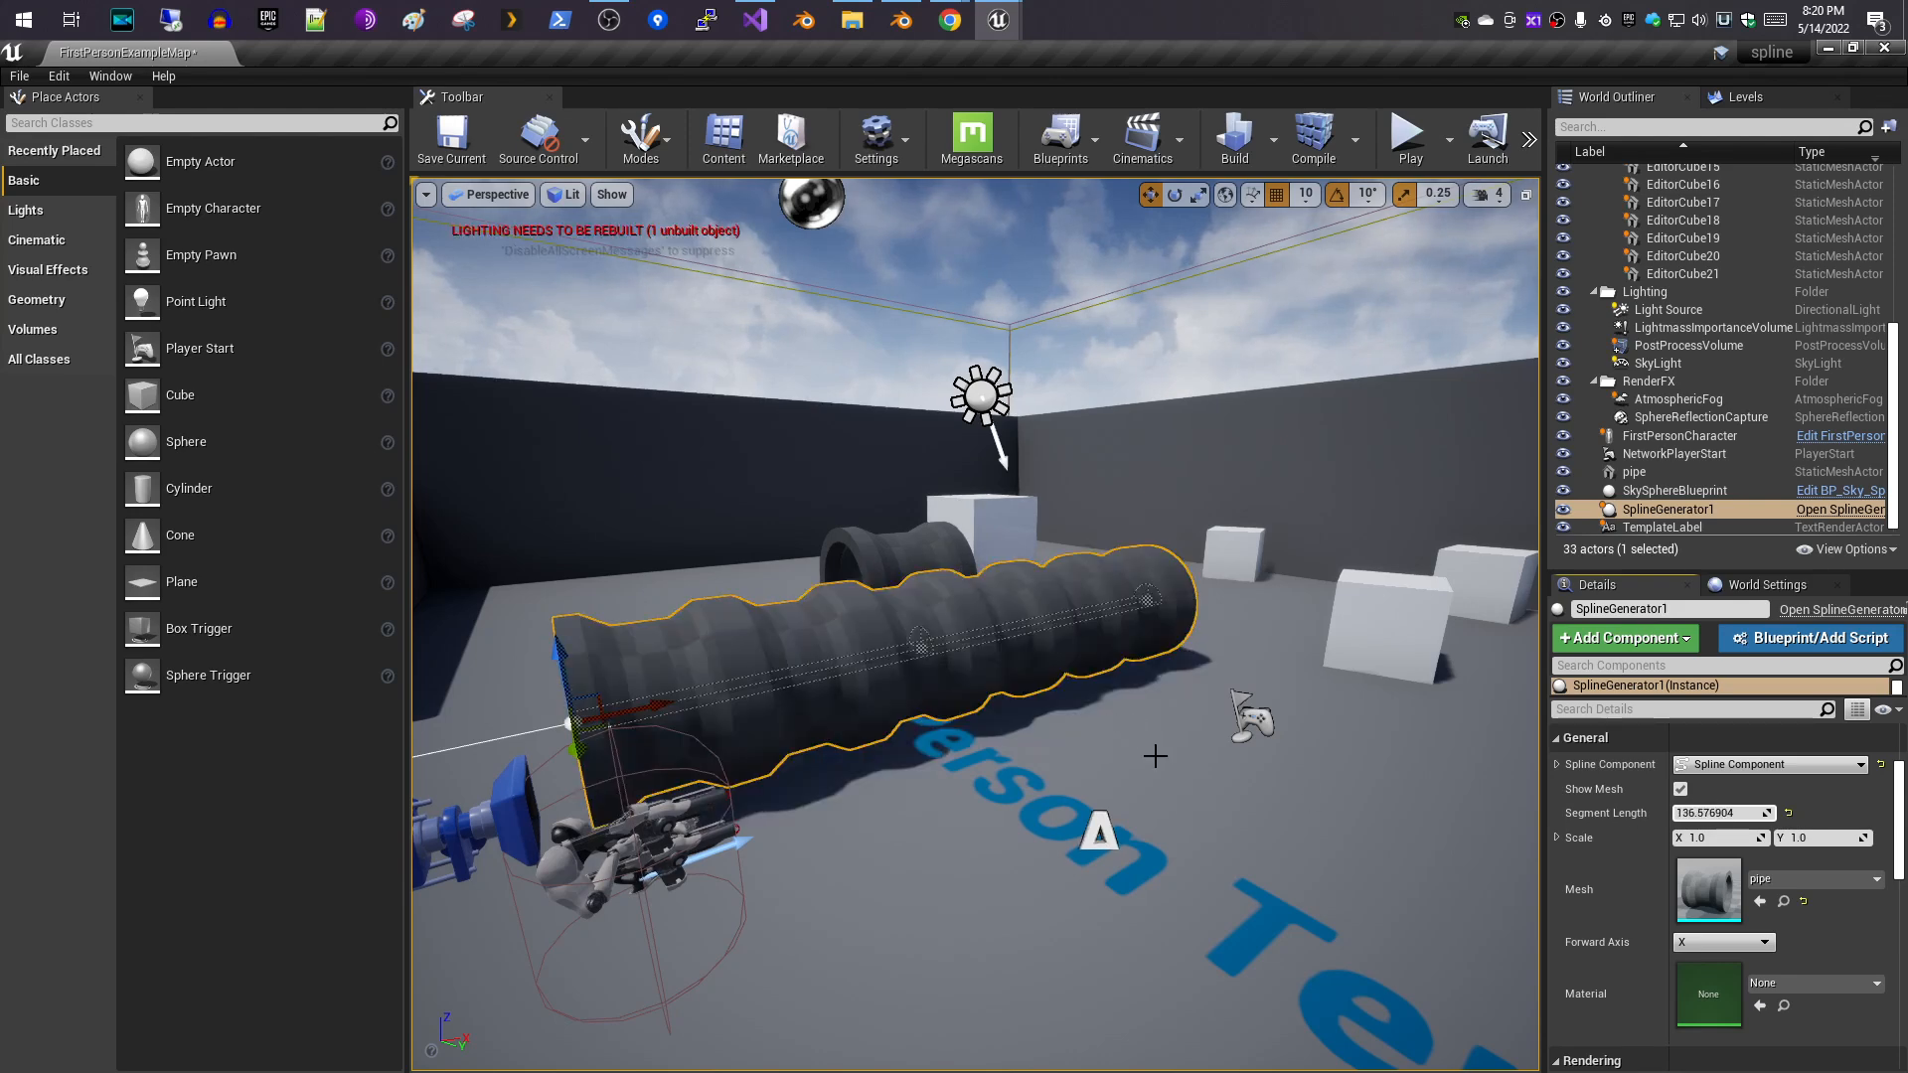
drag(1155, 755, 1162, 782)
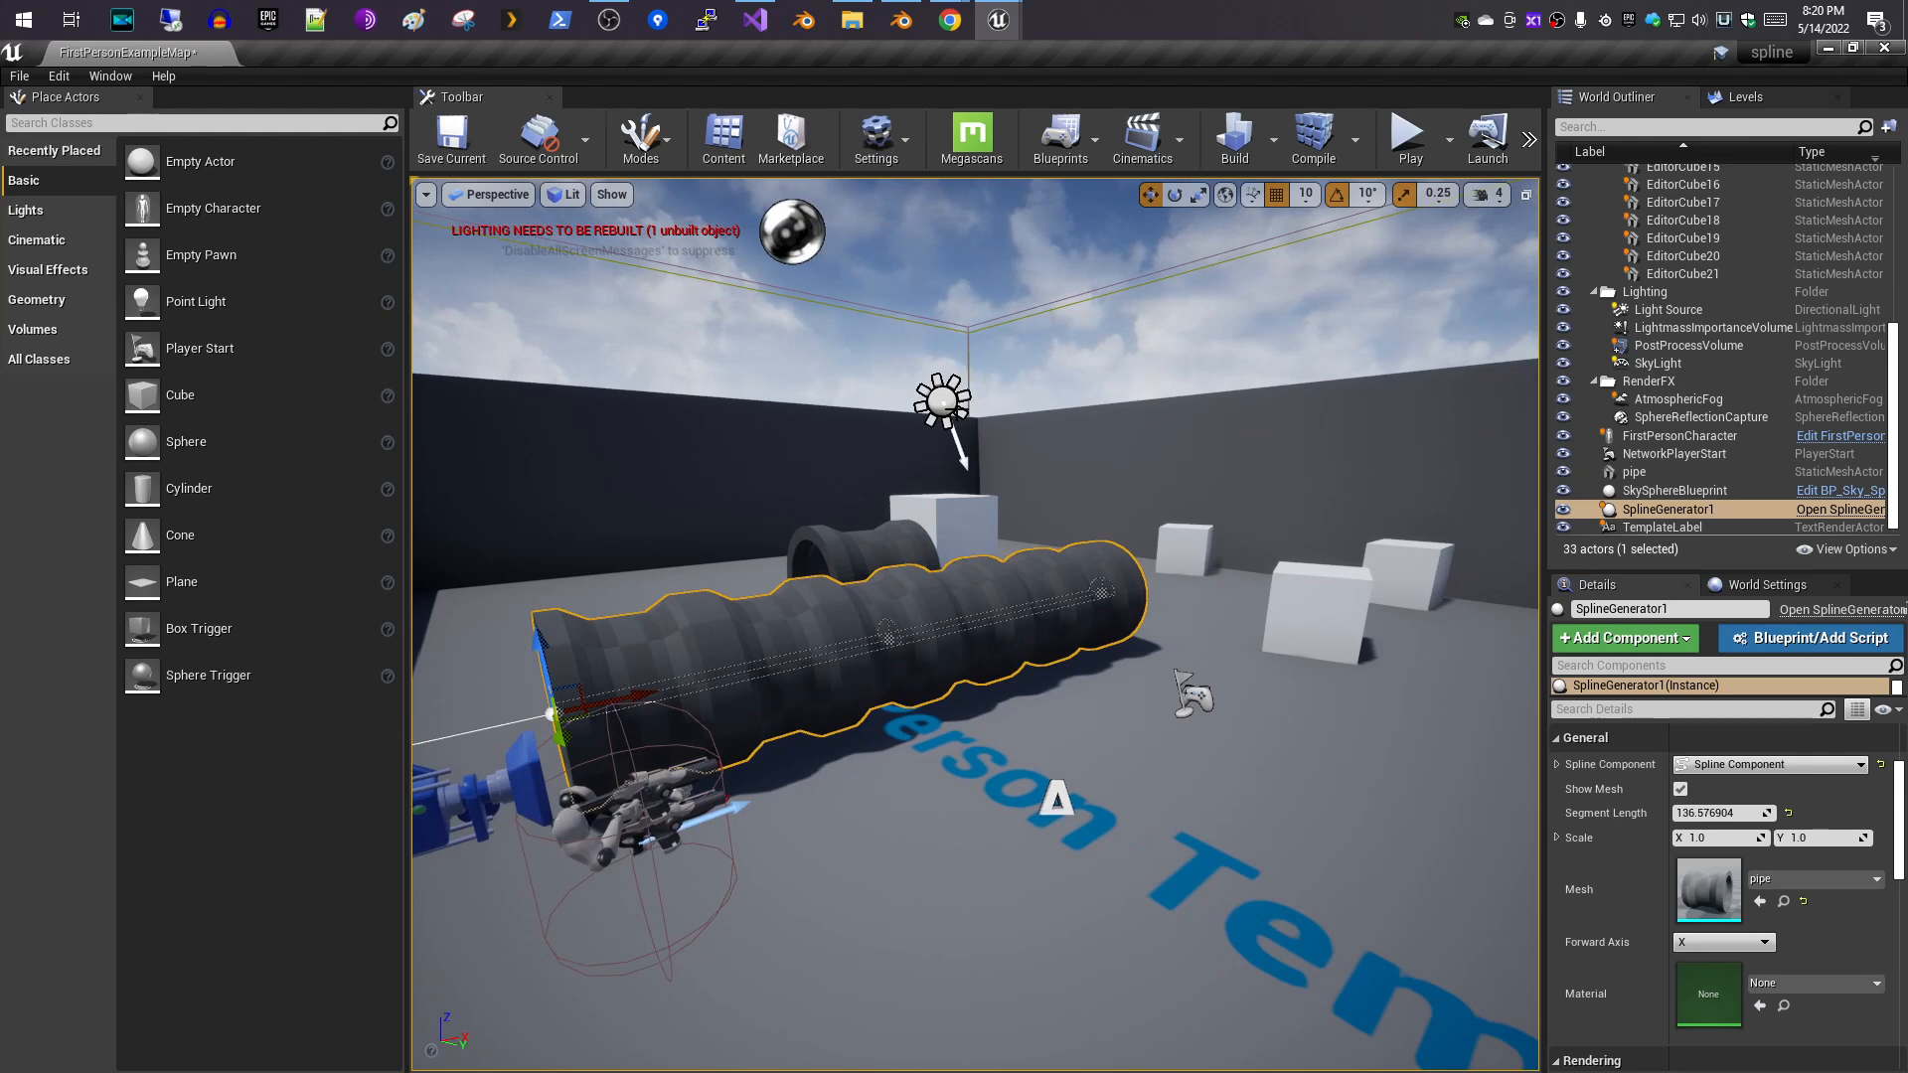
- Create a material named NewMaterial in the Content/FirstPersonBP folder and open it for editing
drag(925, 1071, 361, 5)
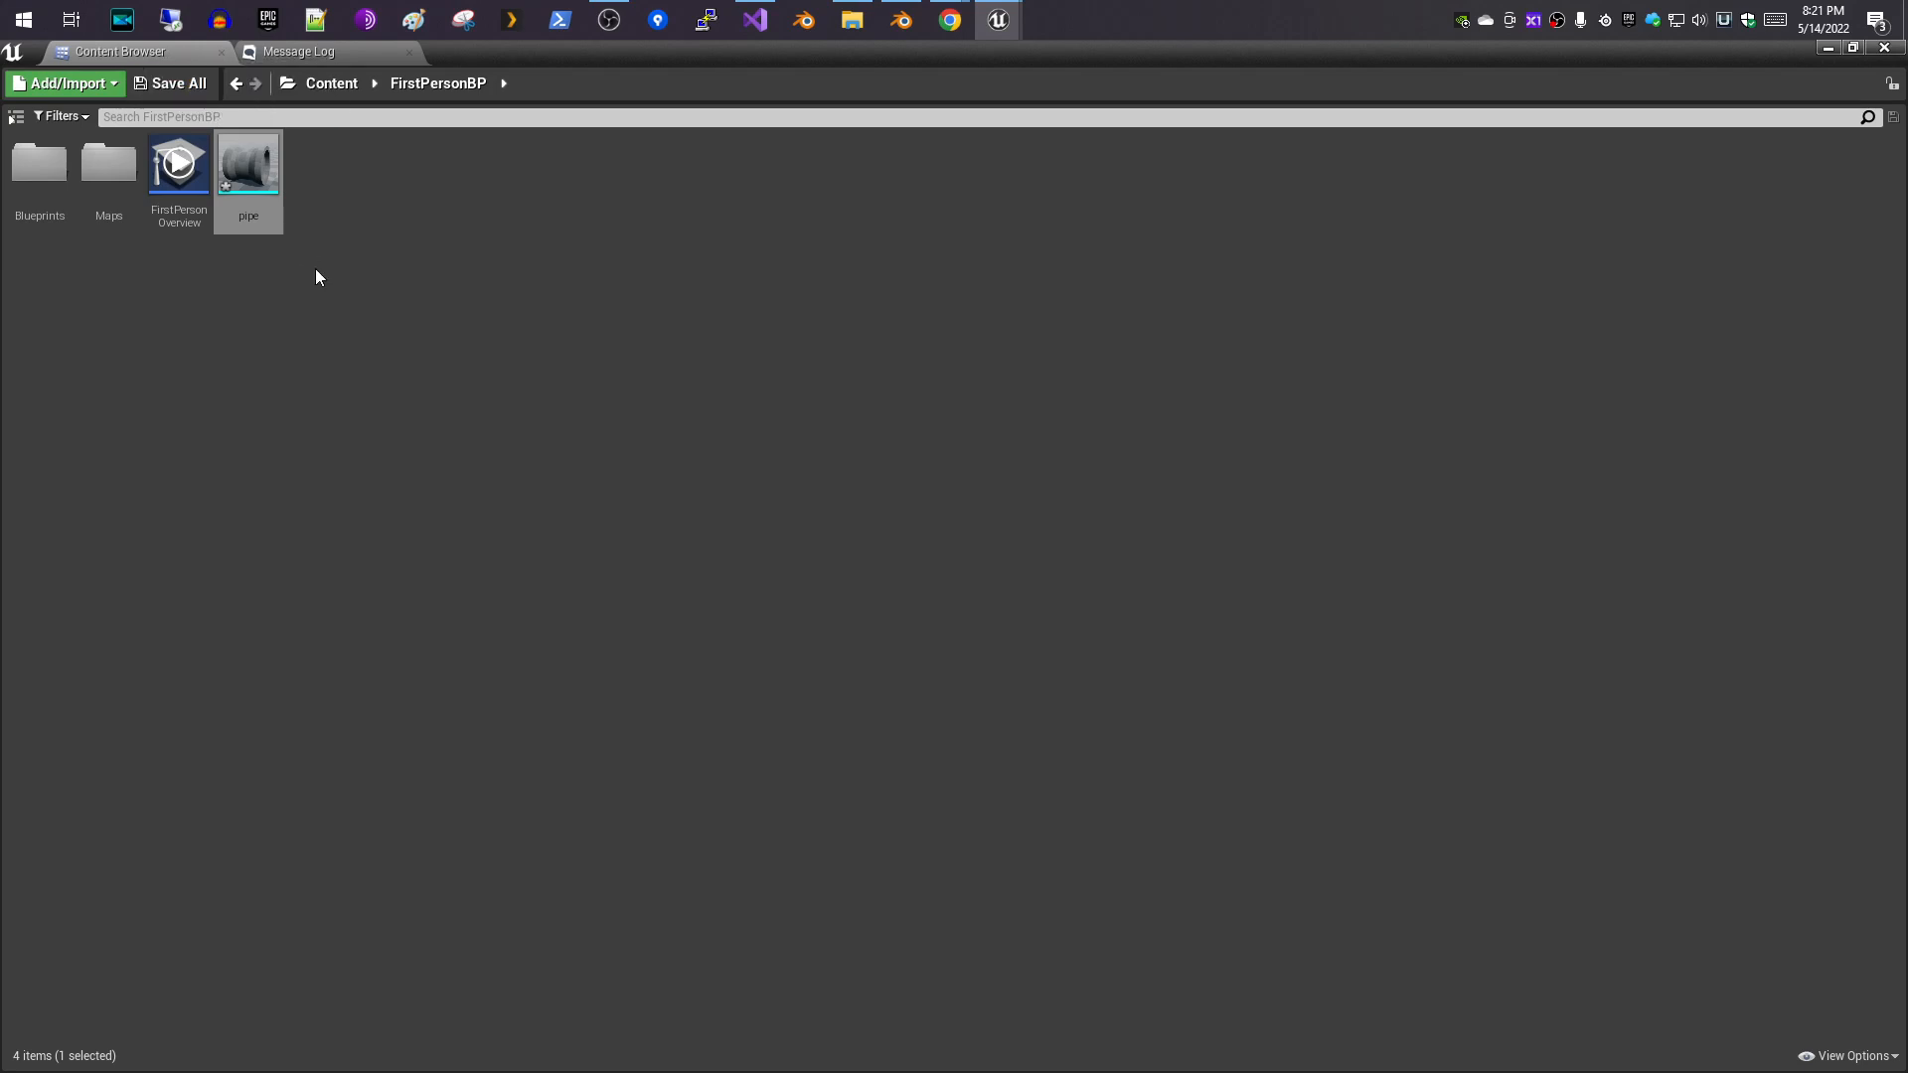
right_click(450, 300)
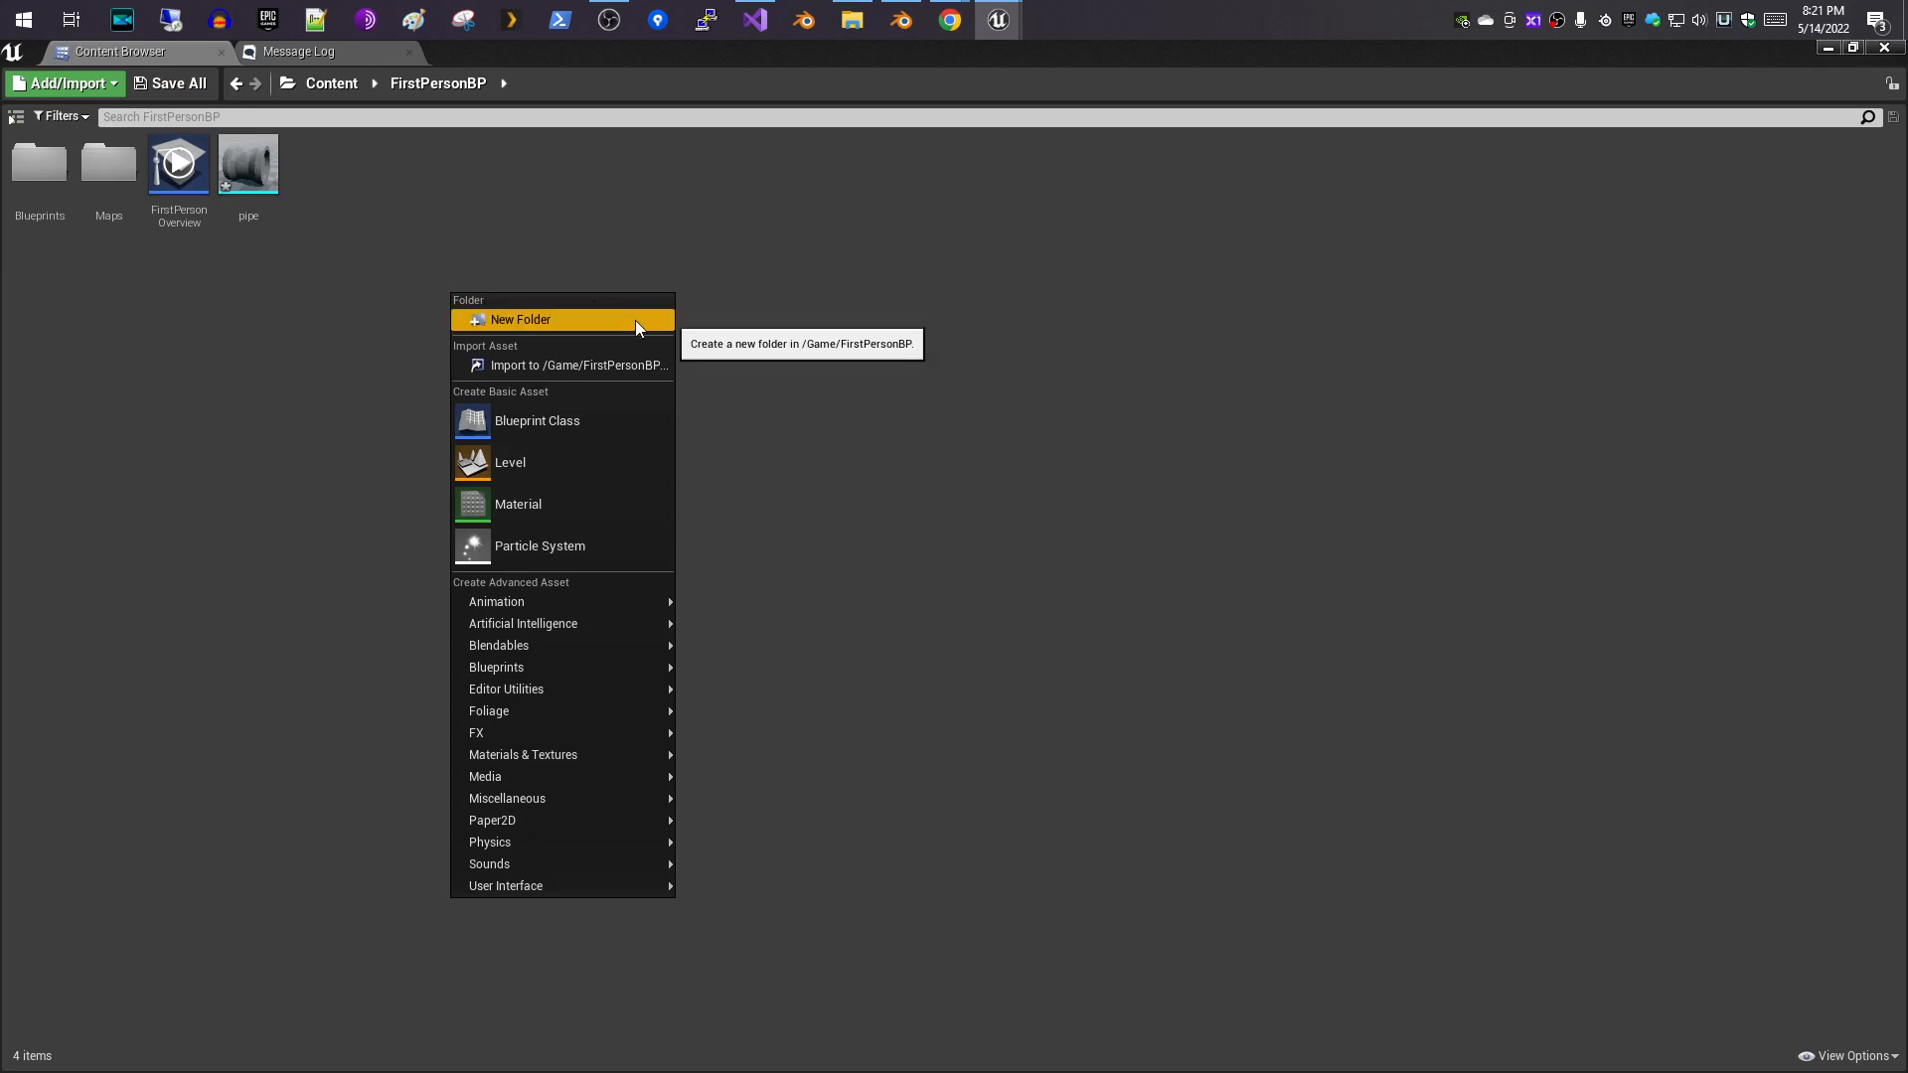
click(583, 523)
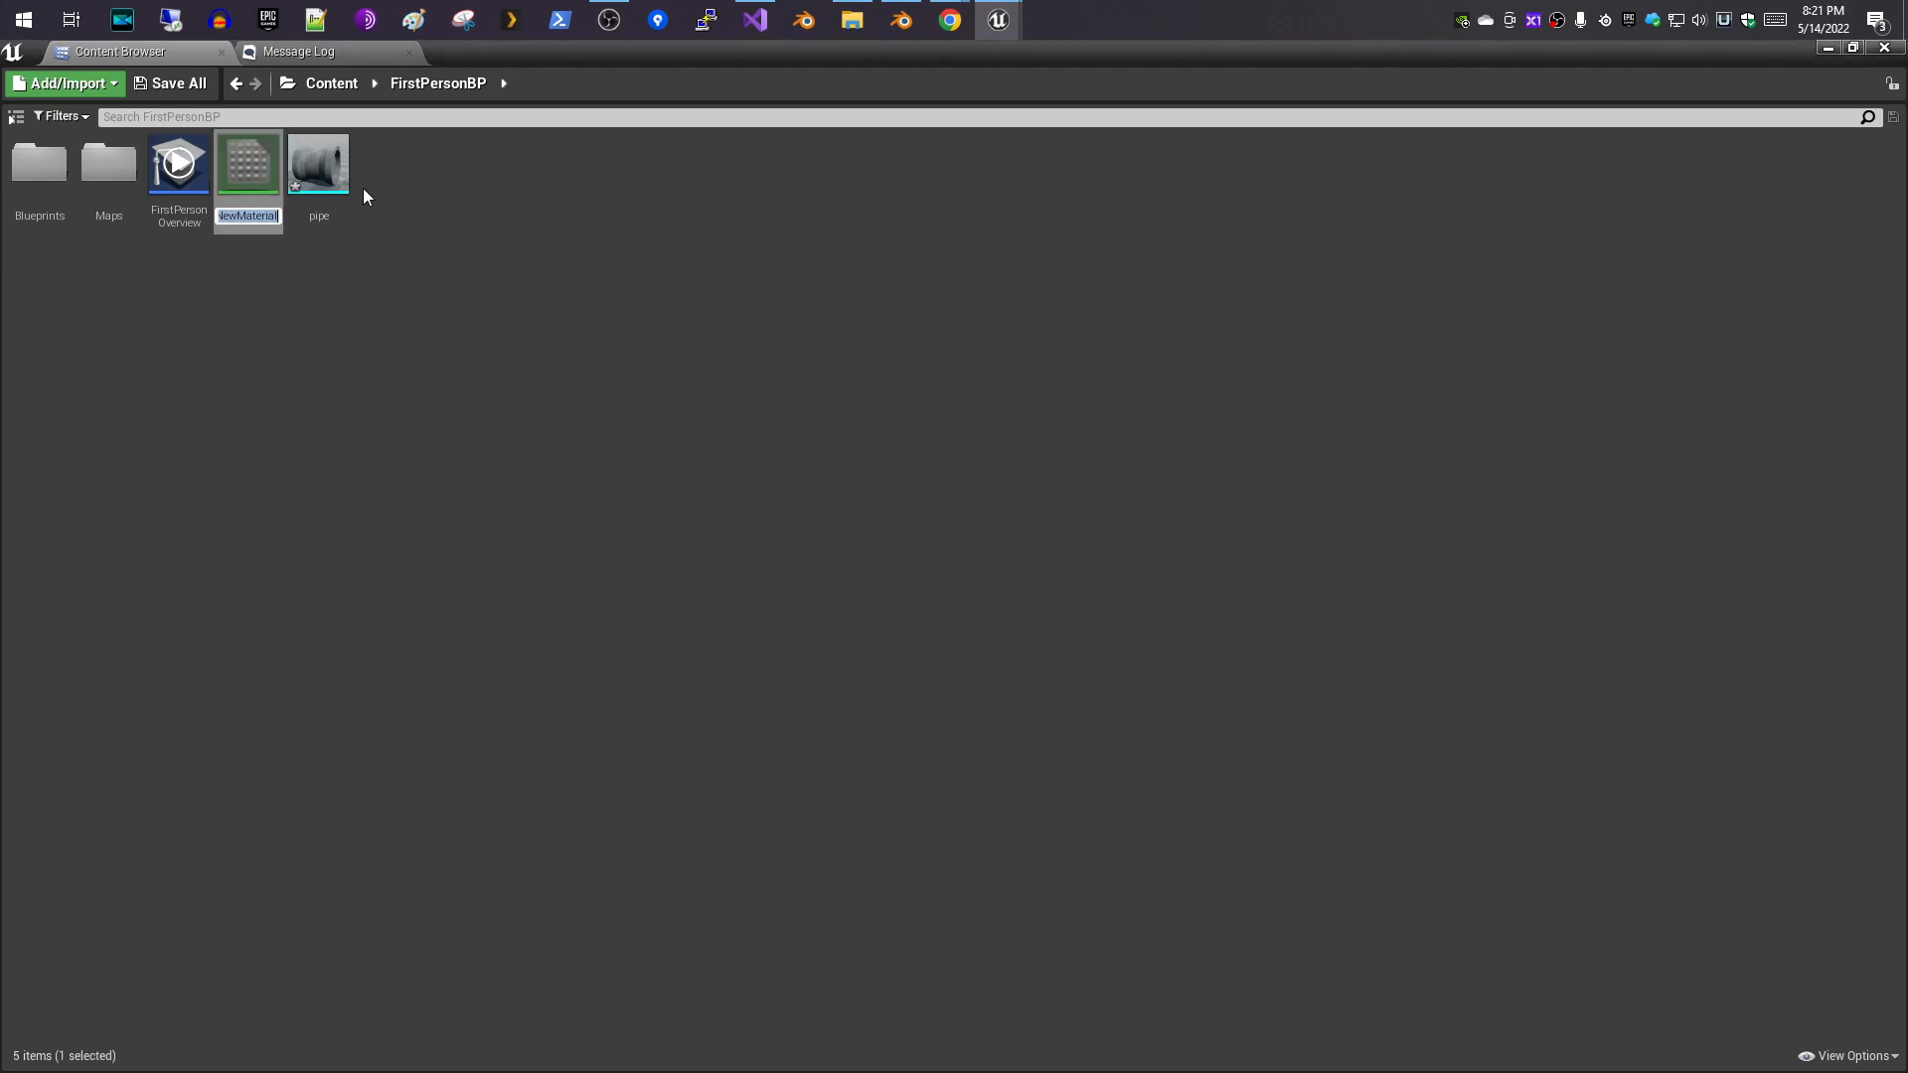
key(Return)
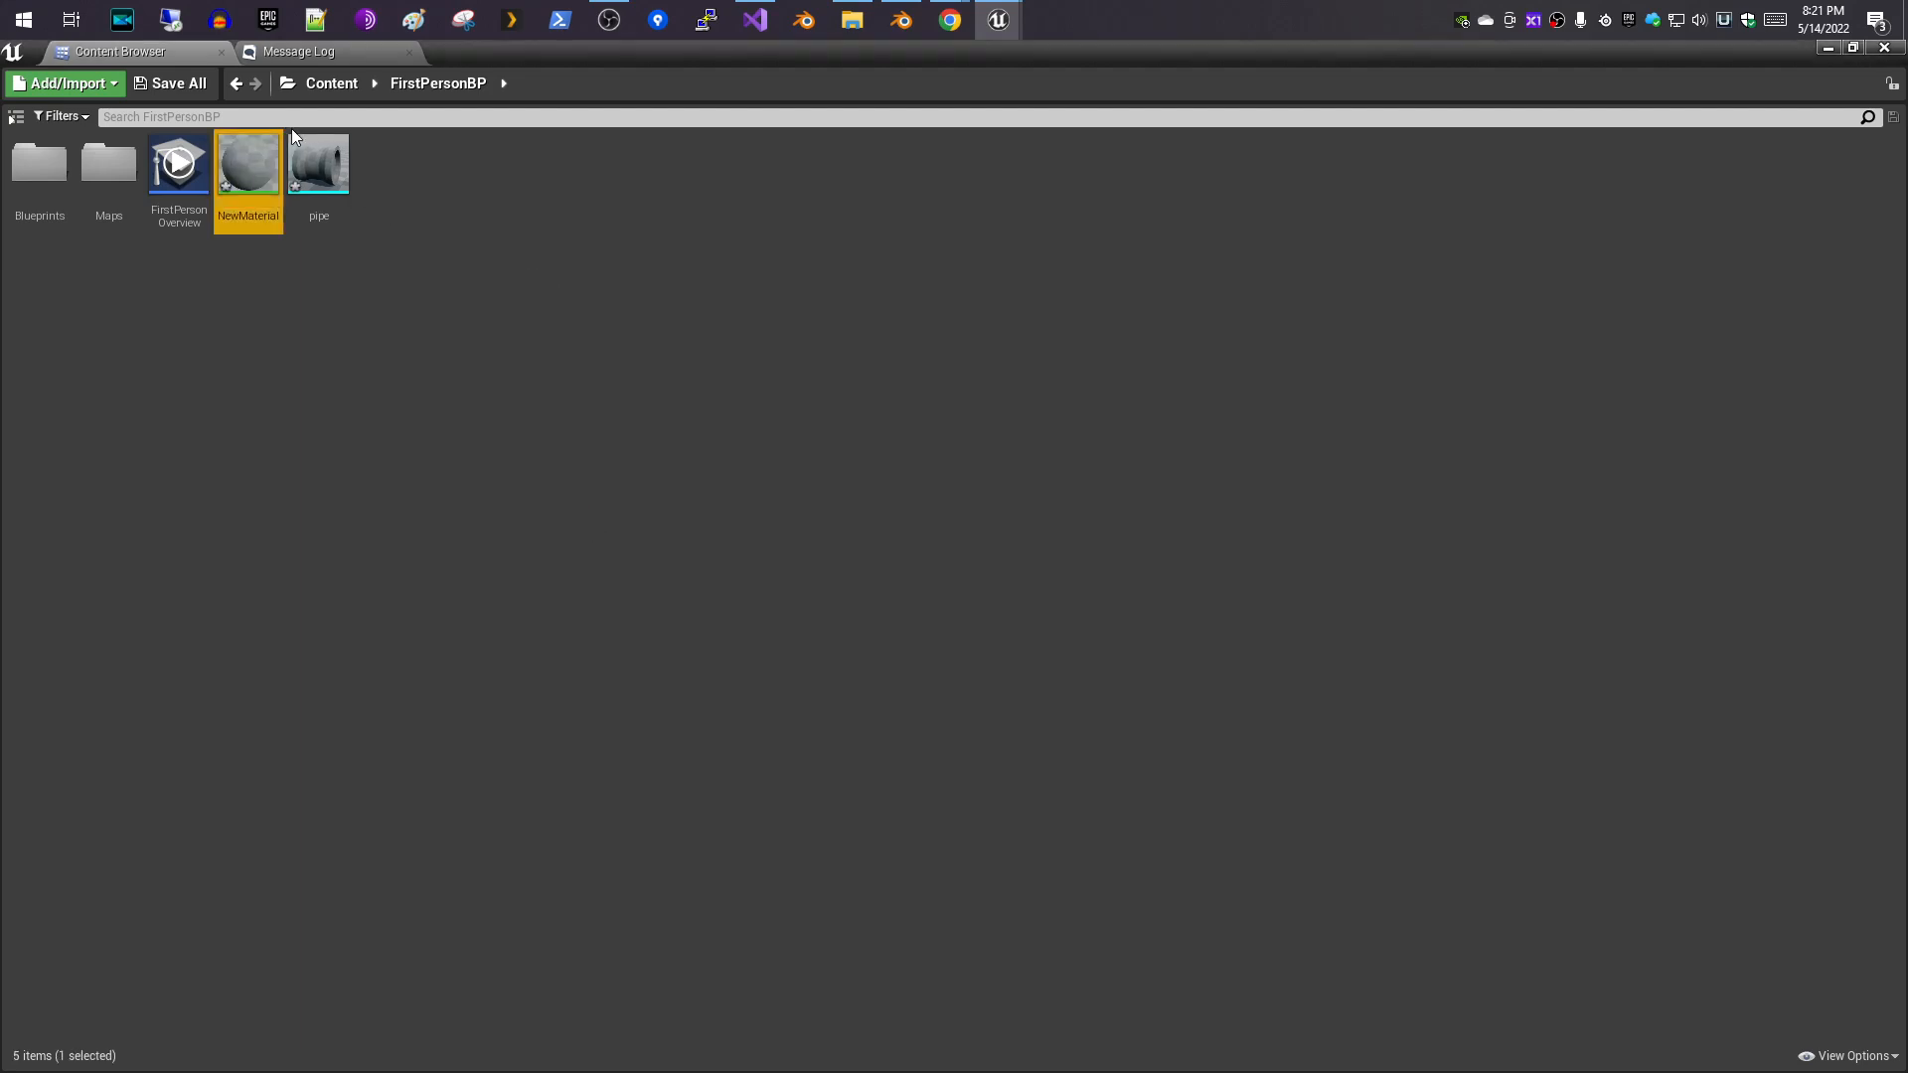
double_click(272, 194)
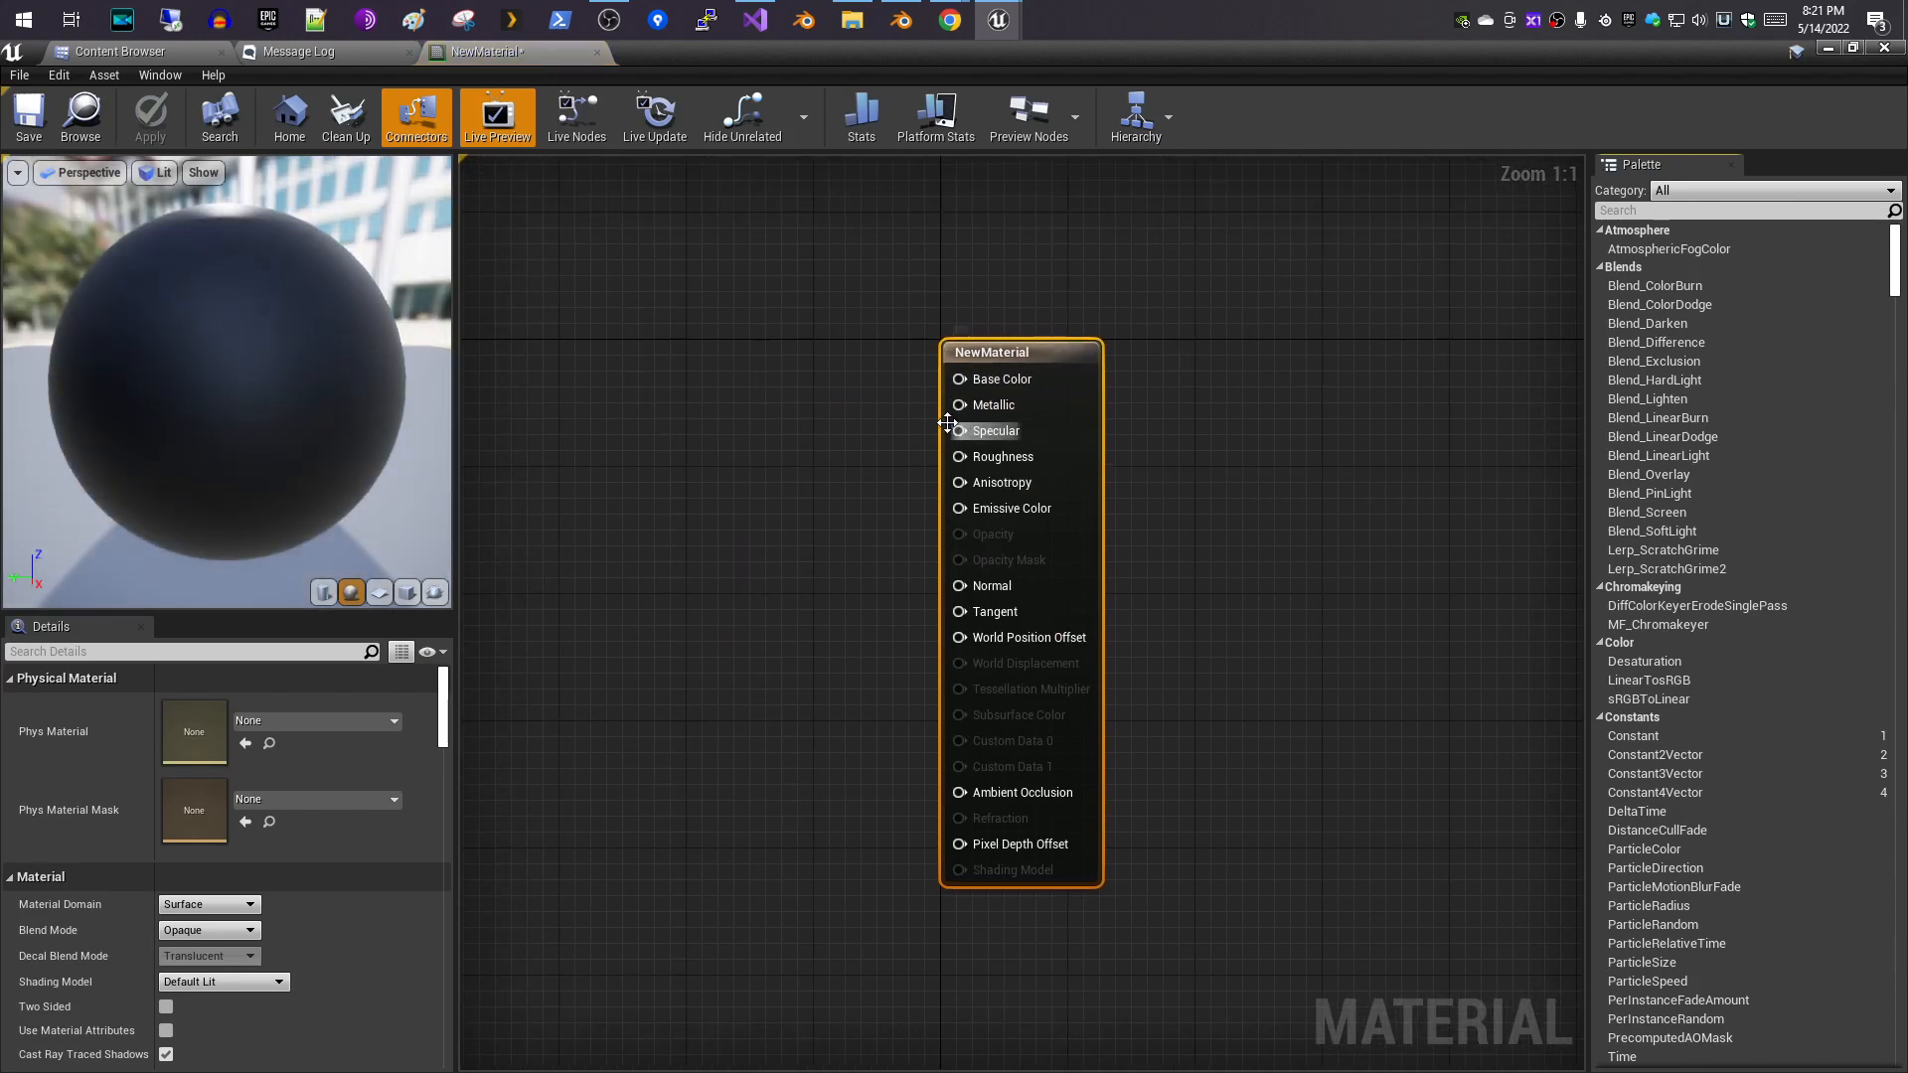
- Add a Constant3Vector node feeding Base Color and place it farther from the NewMaterial node
drag(960, 378, 774, 369)
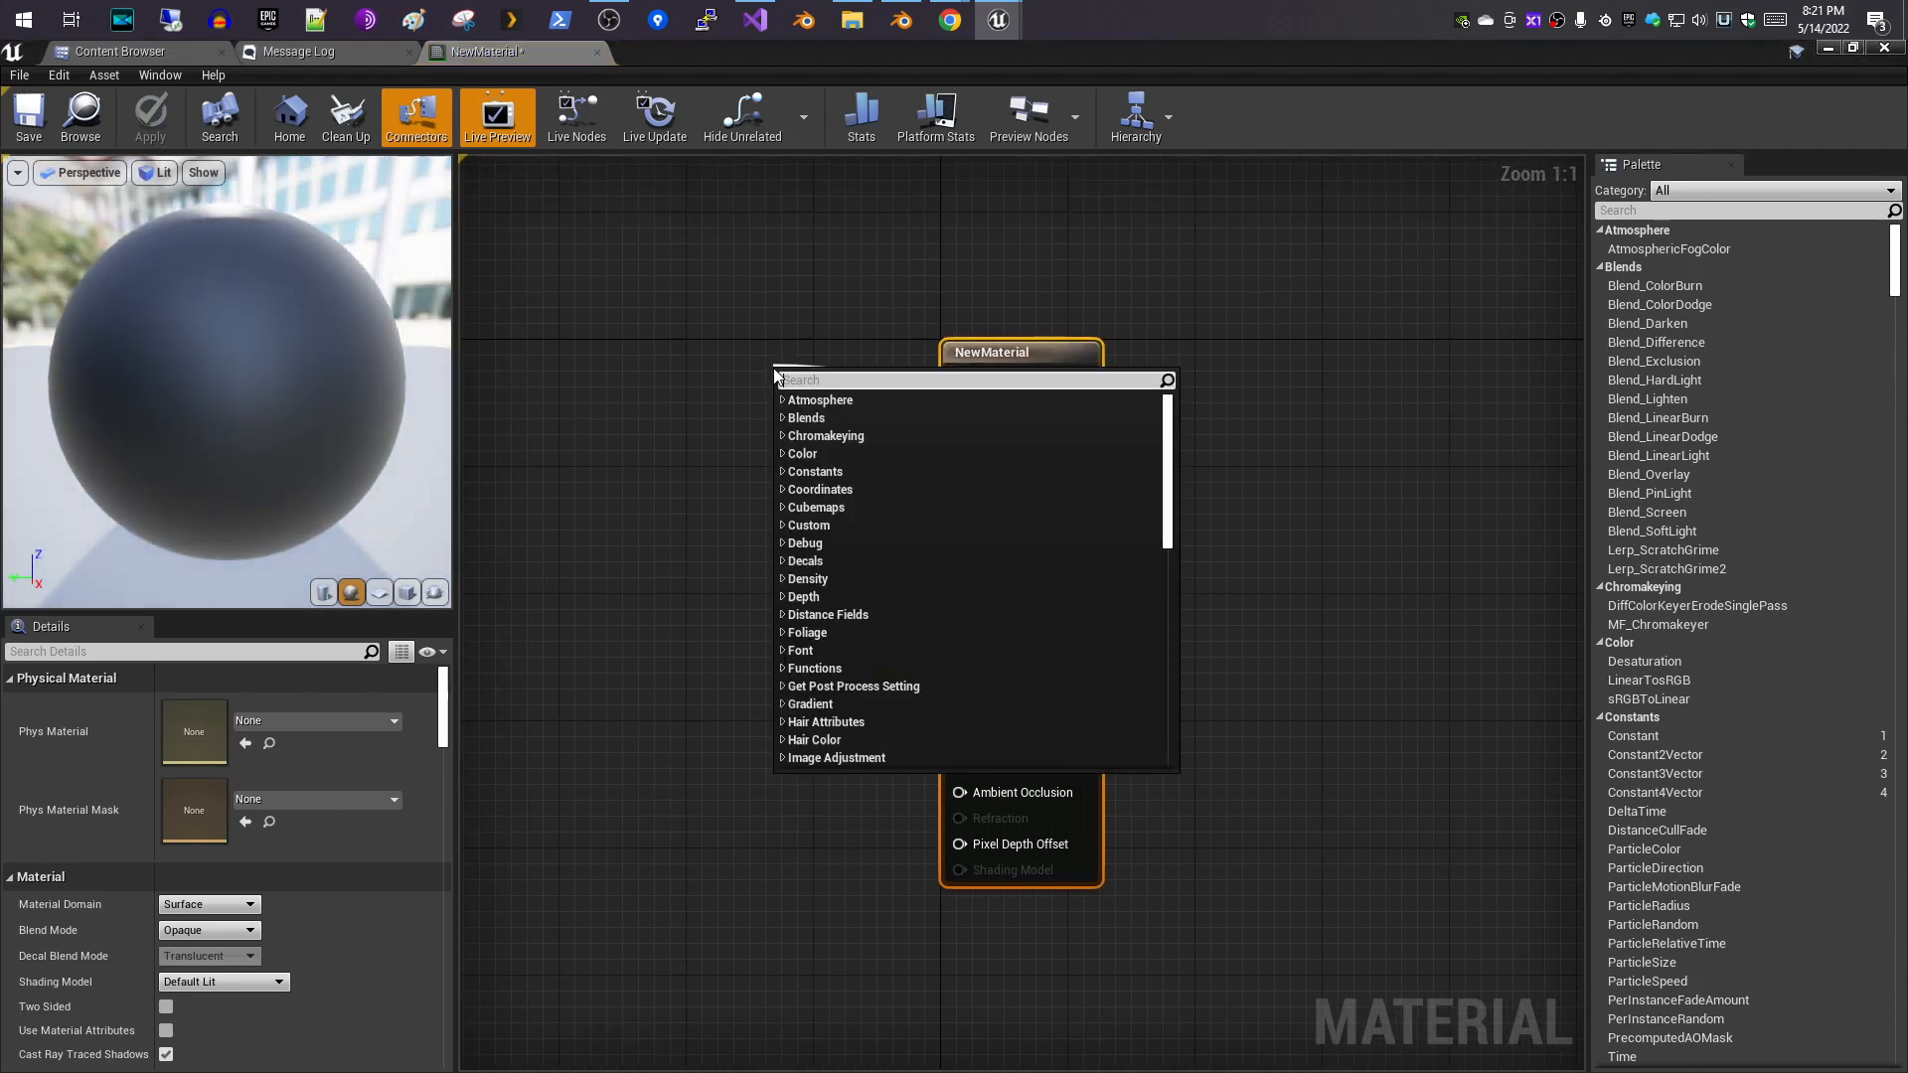
click(783, 473)
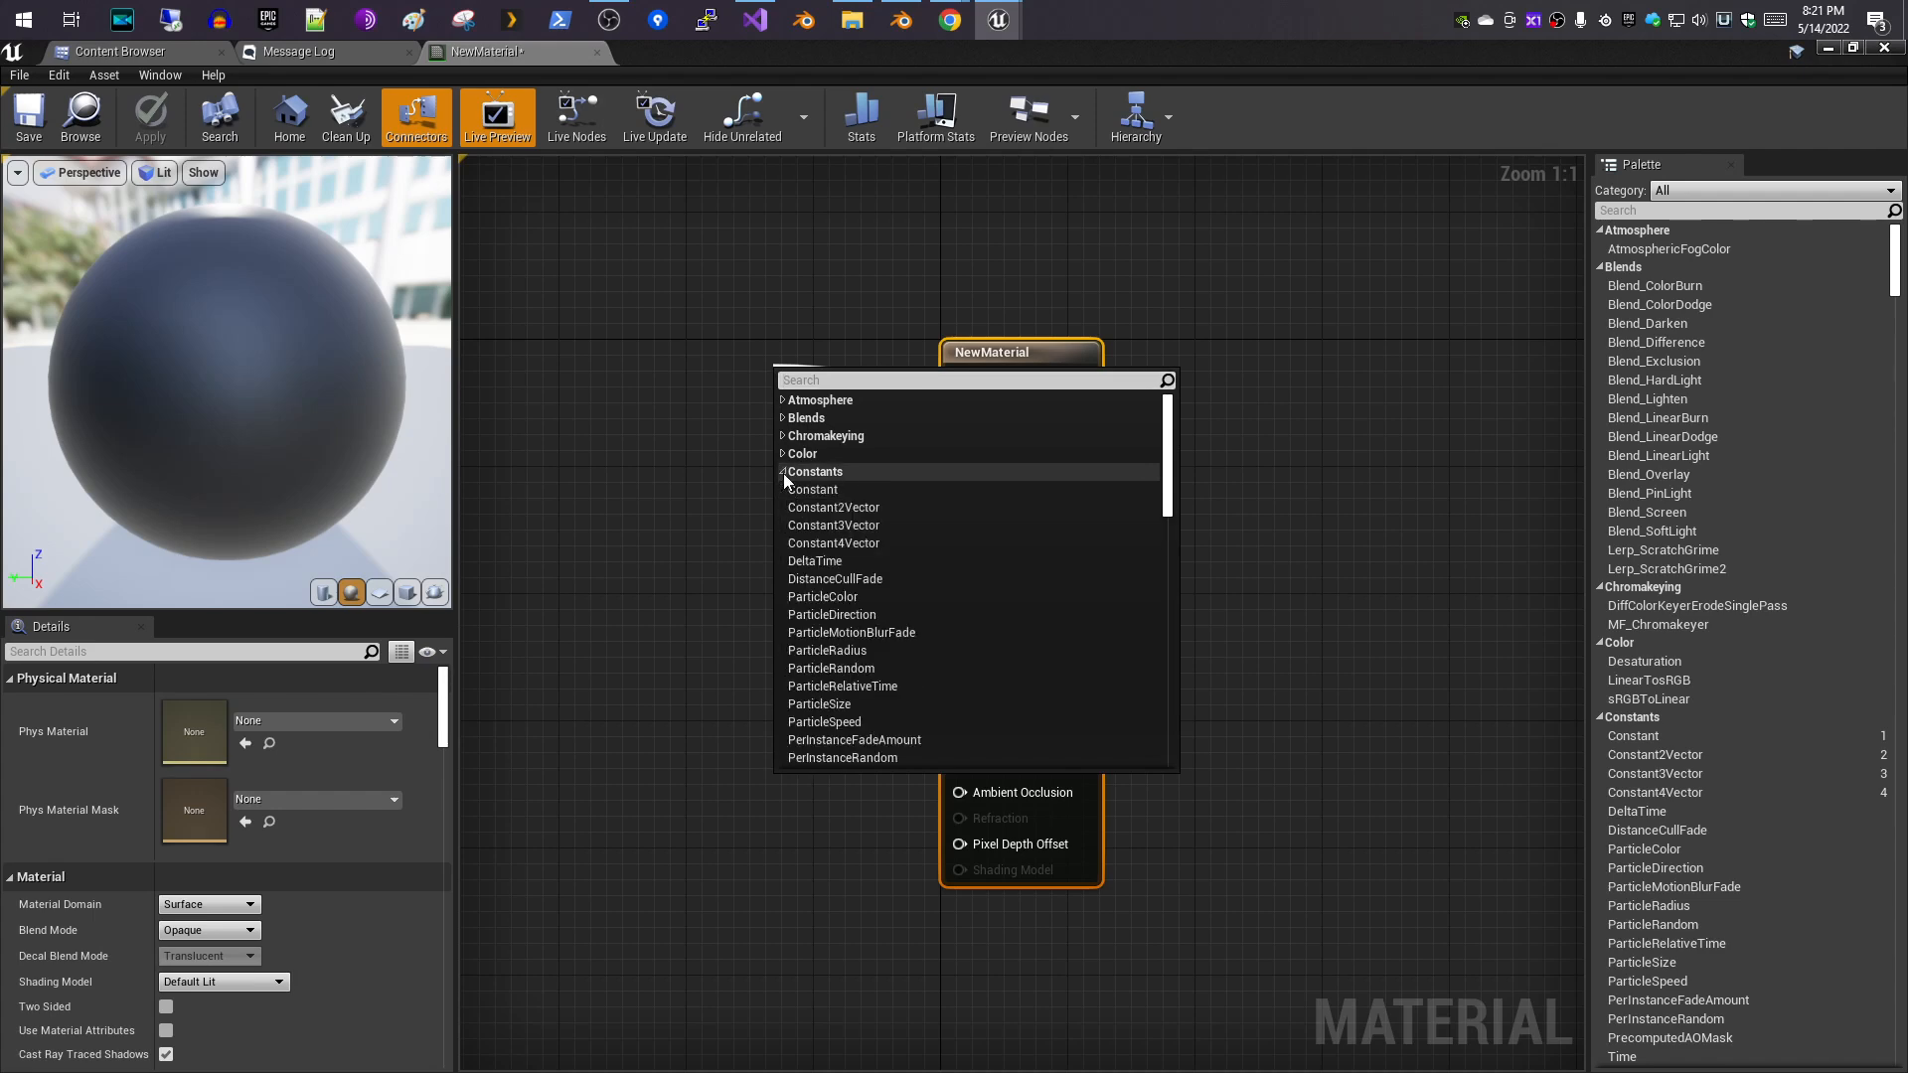
click(801, 524)
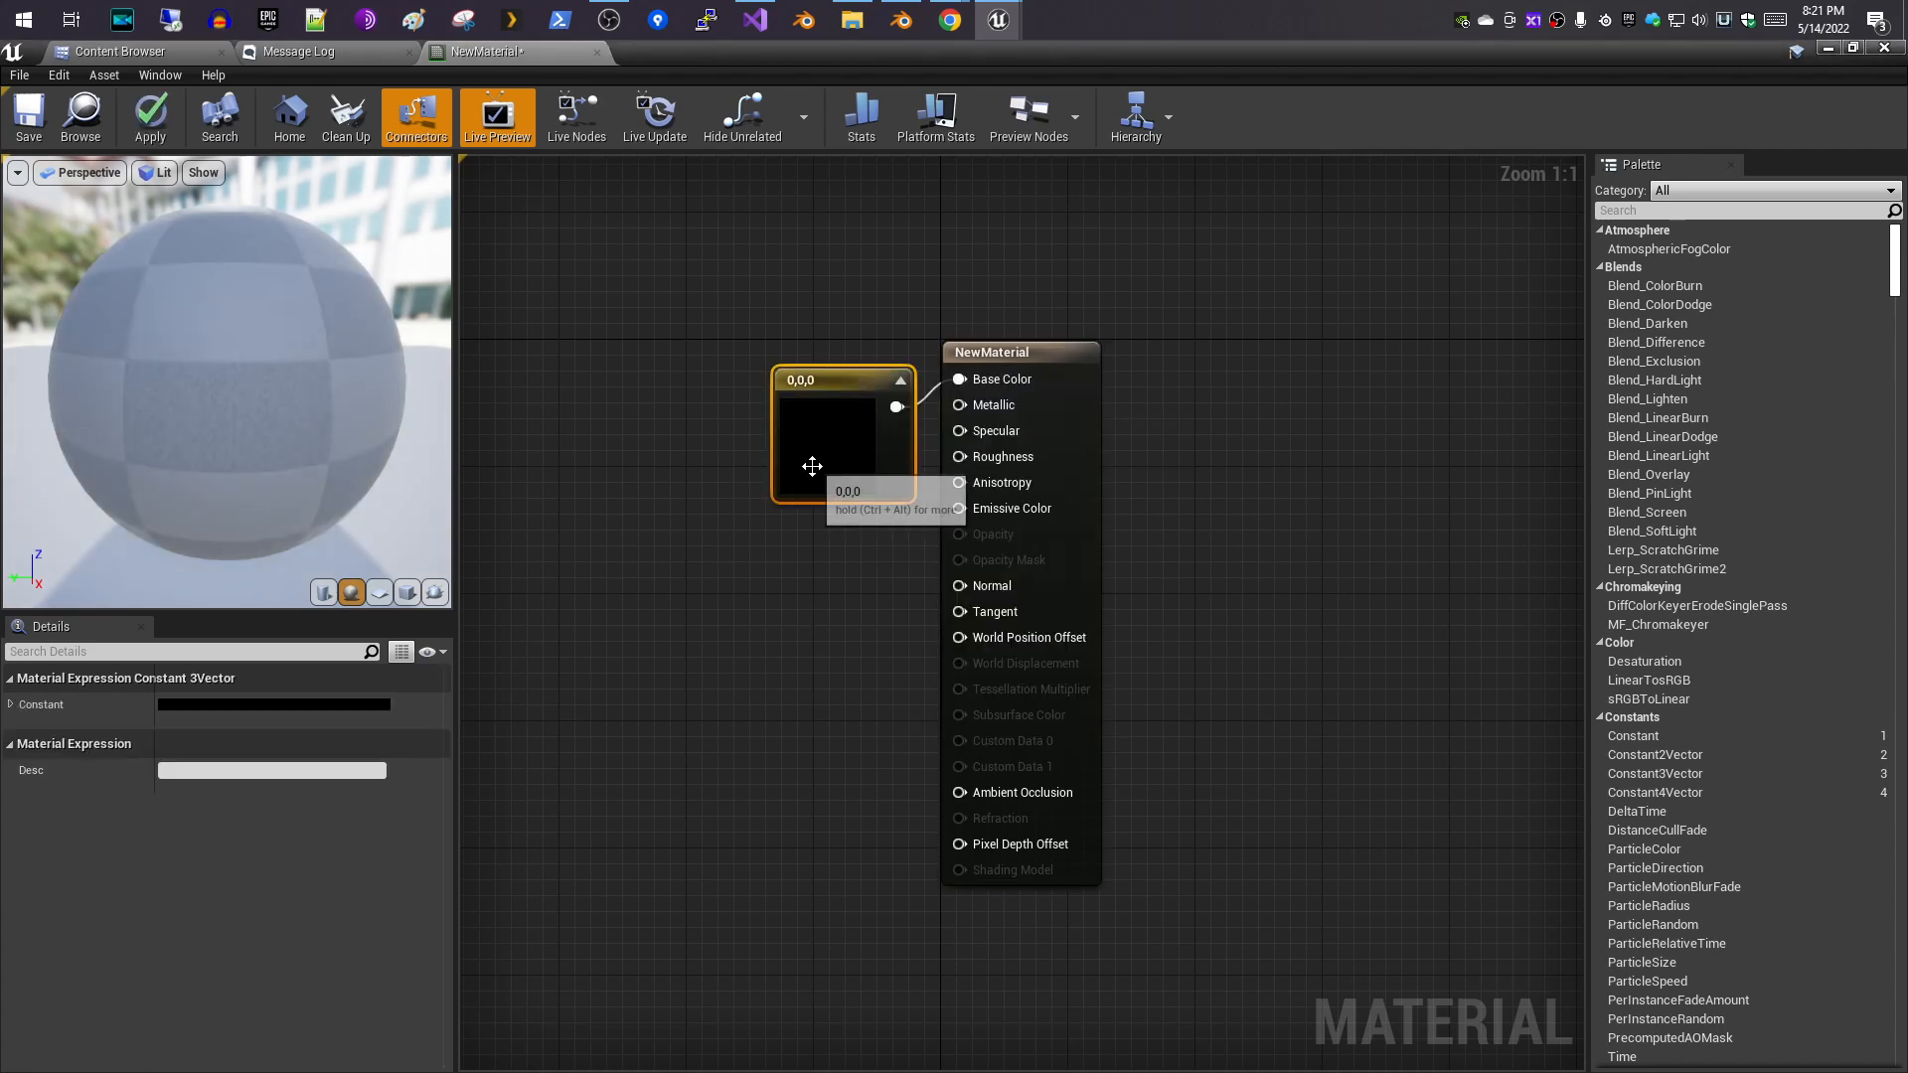
drag(777, 435, 697, 419)
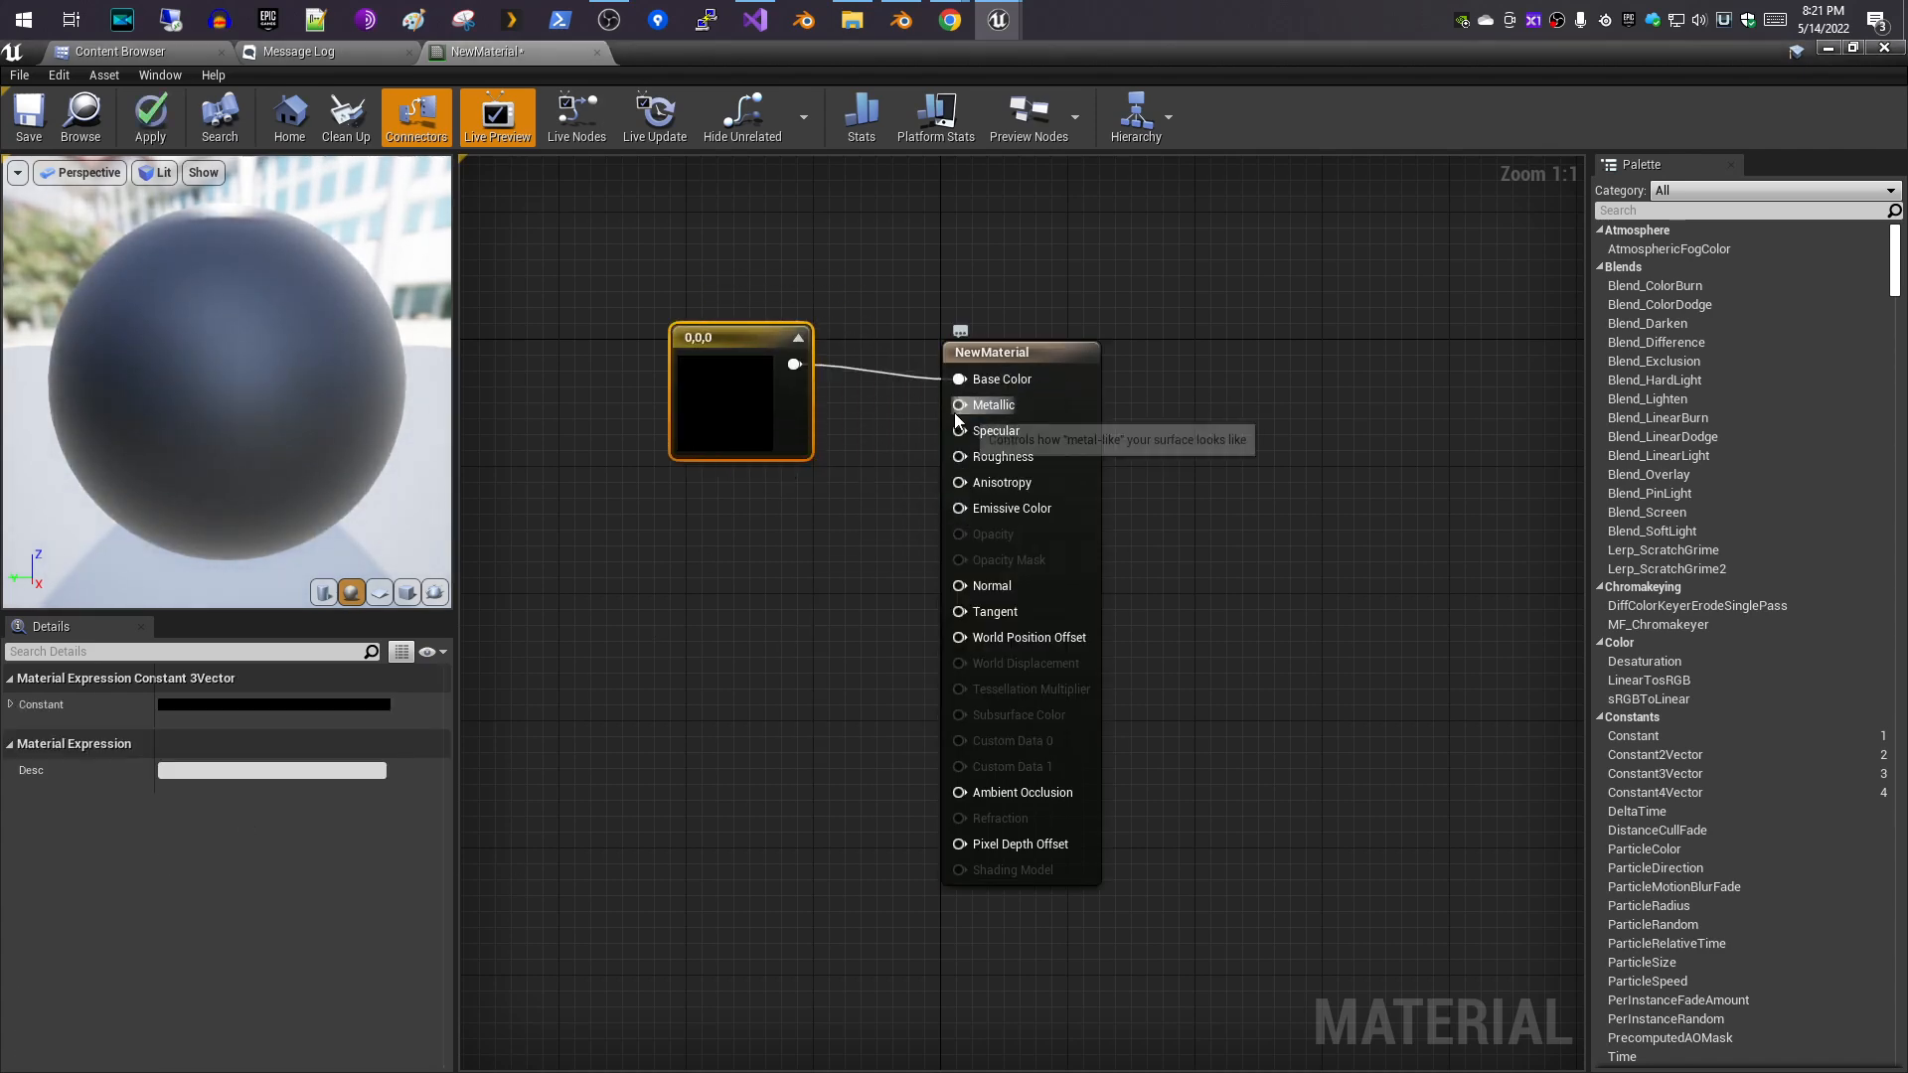
- Add a Constant node feeding Metallic, place it beside the color node and set its value to 1
drag(990, 414, 865, 478)
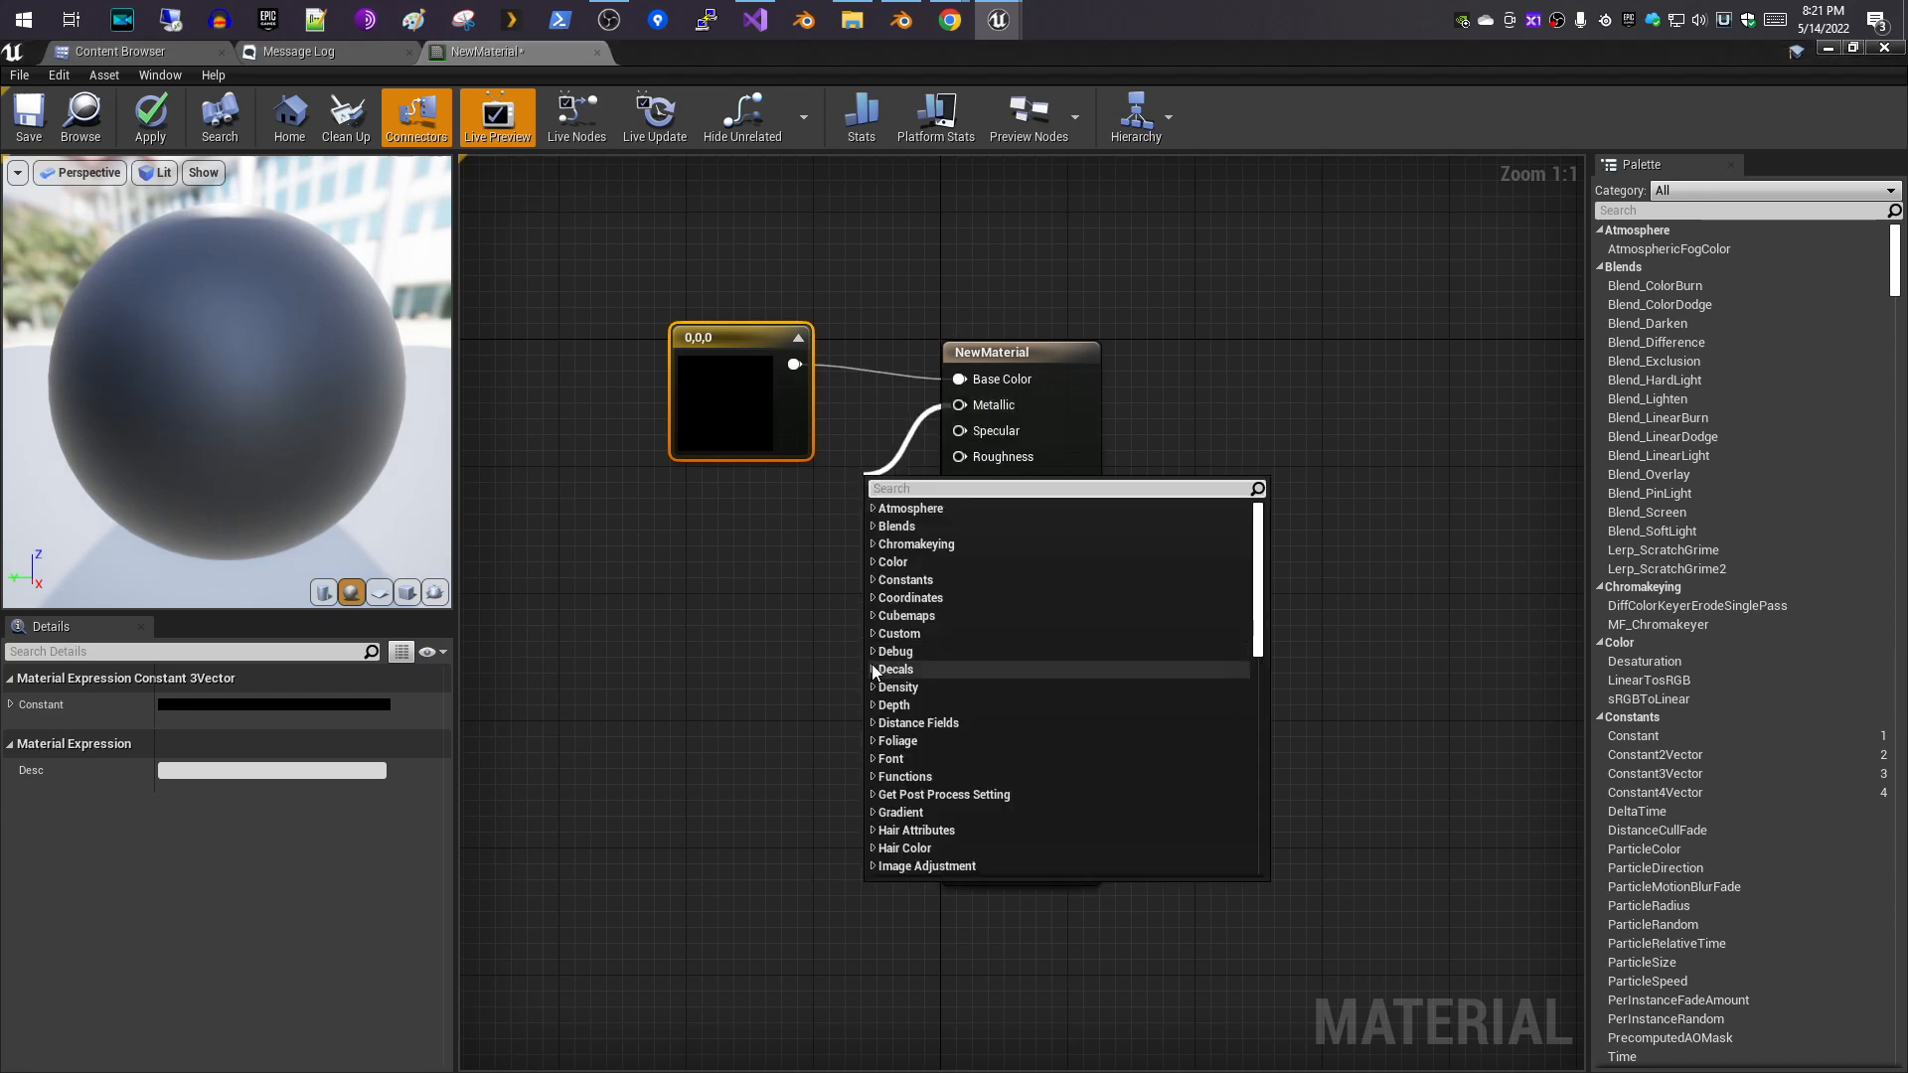
click(870, 582)
click(878, 598)
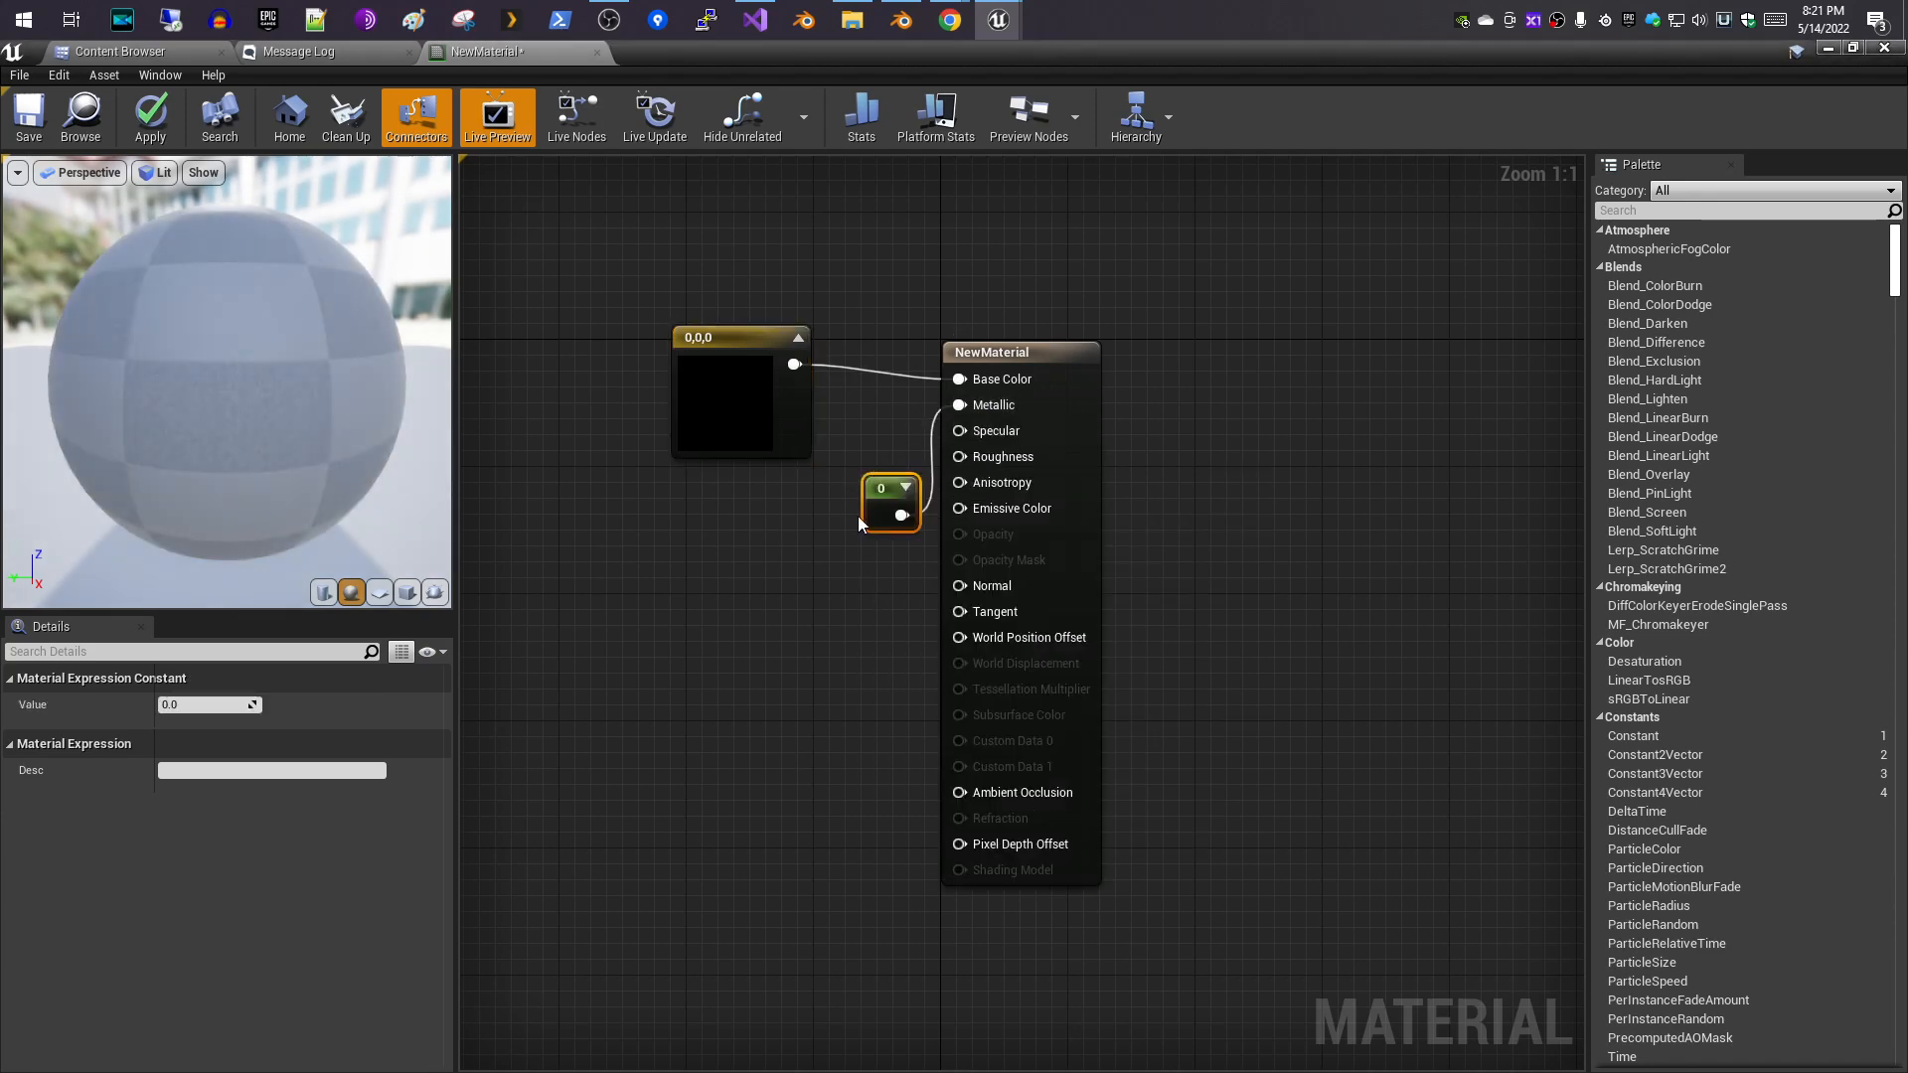
drag(881, 509, 857, 450)
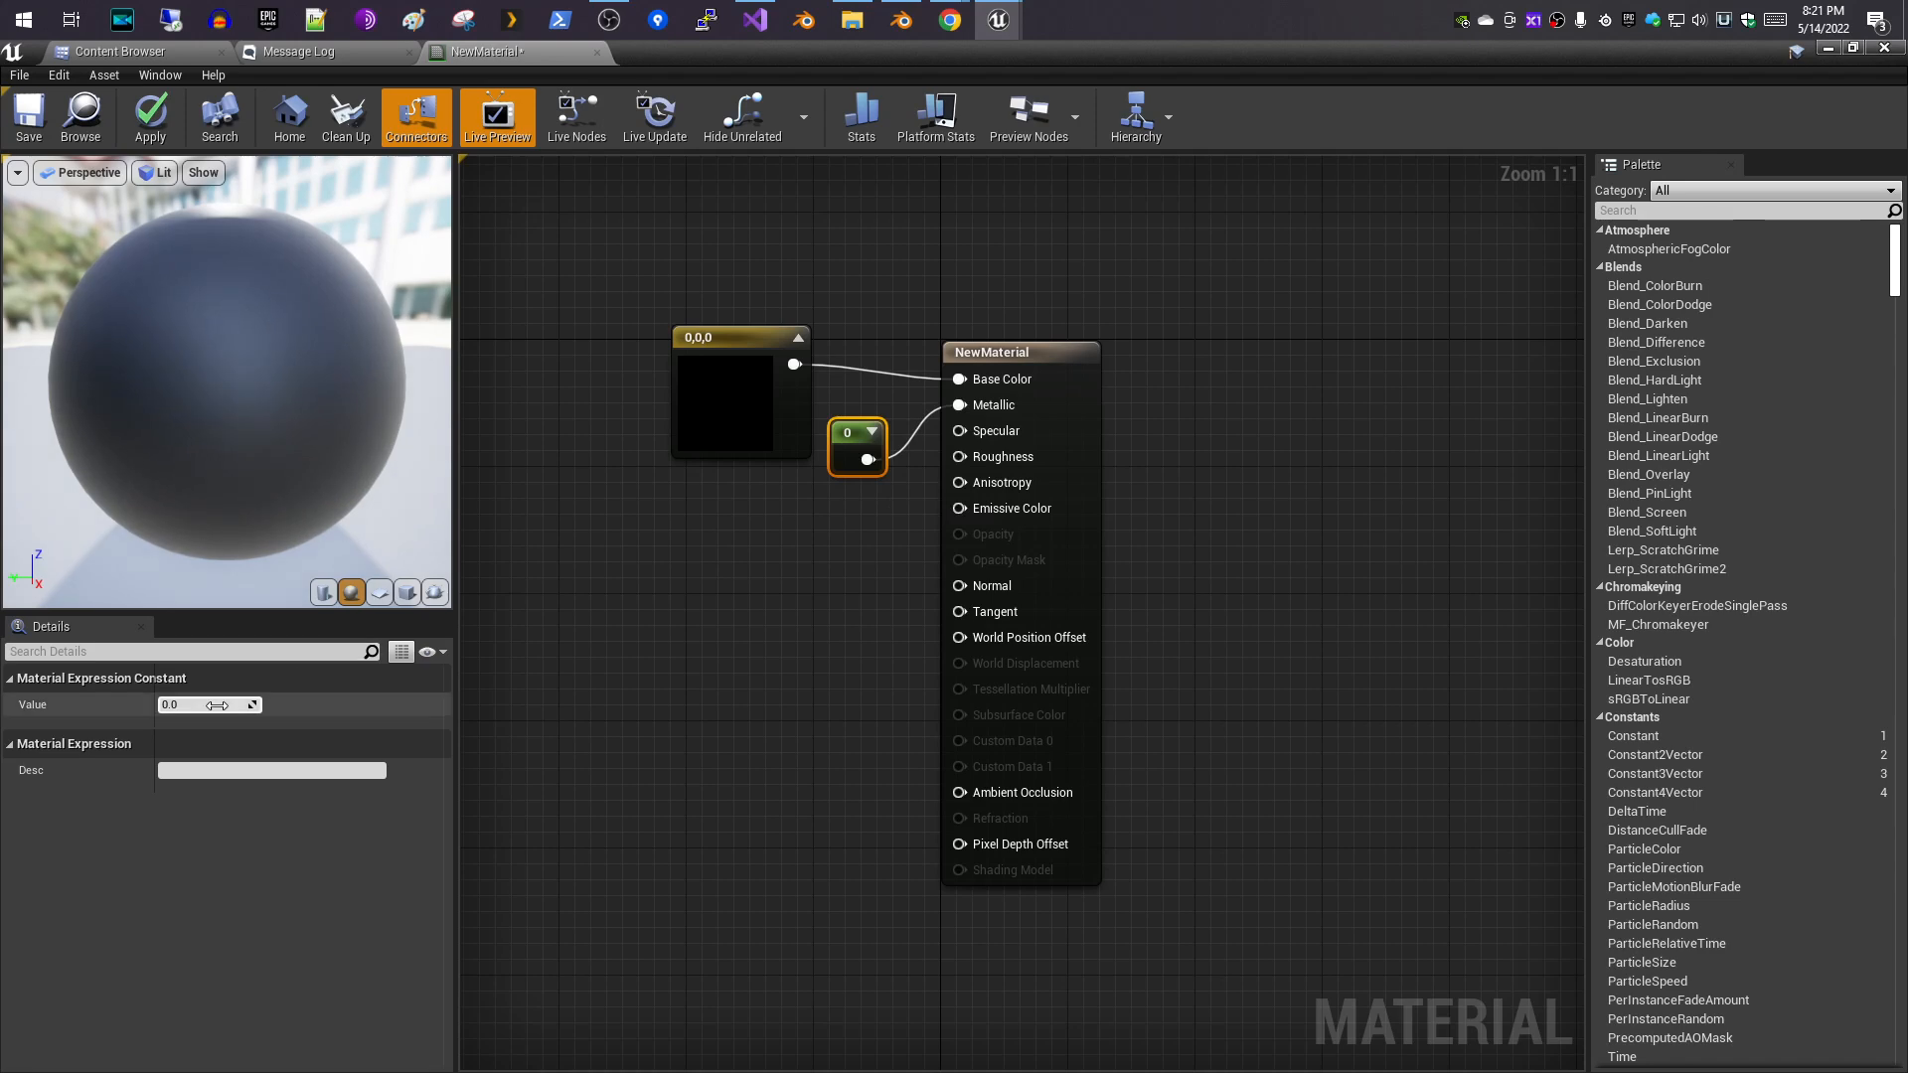
click(201, 701)
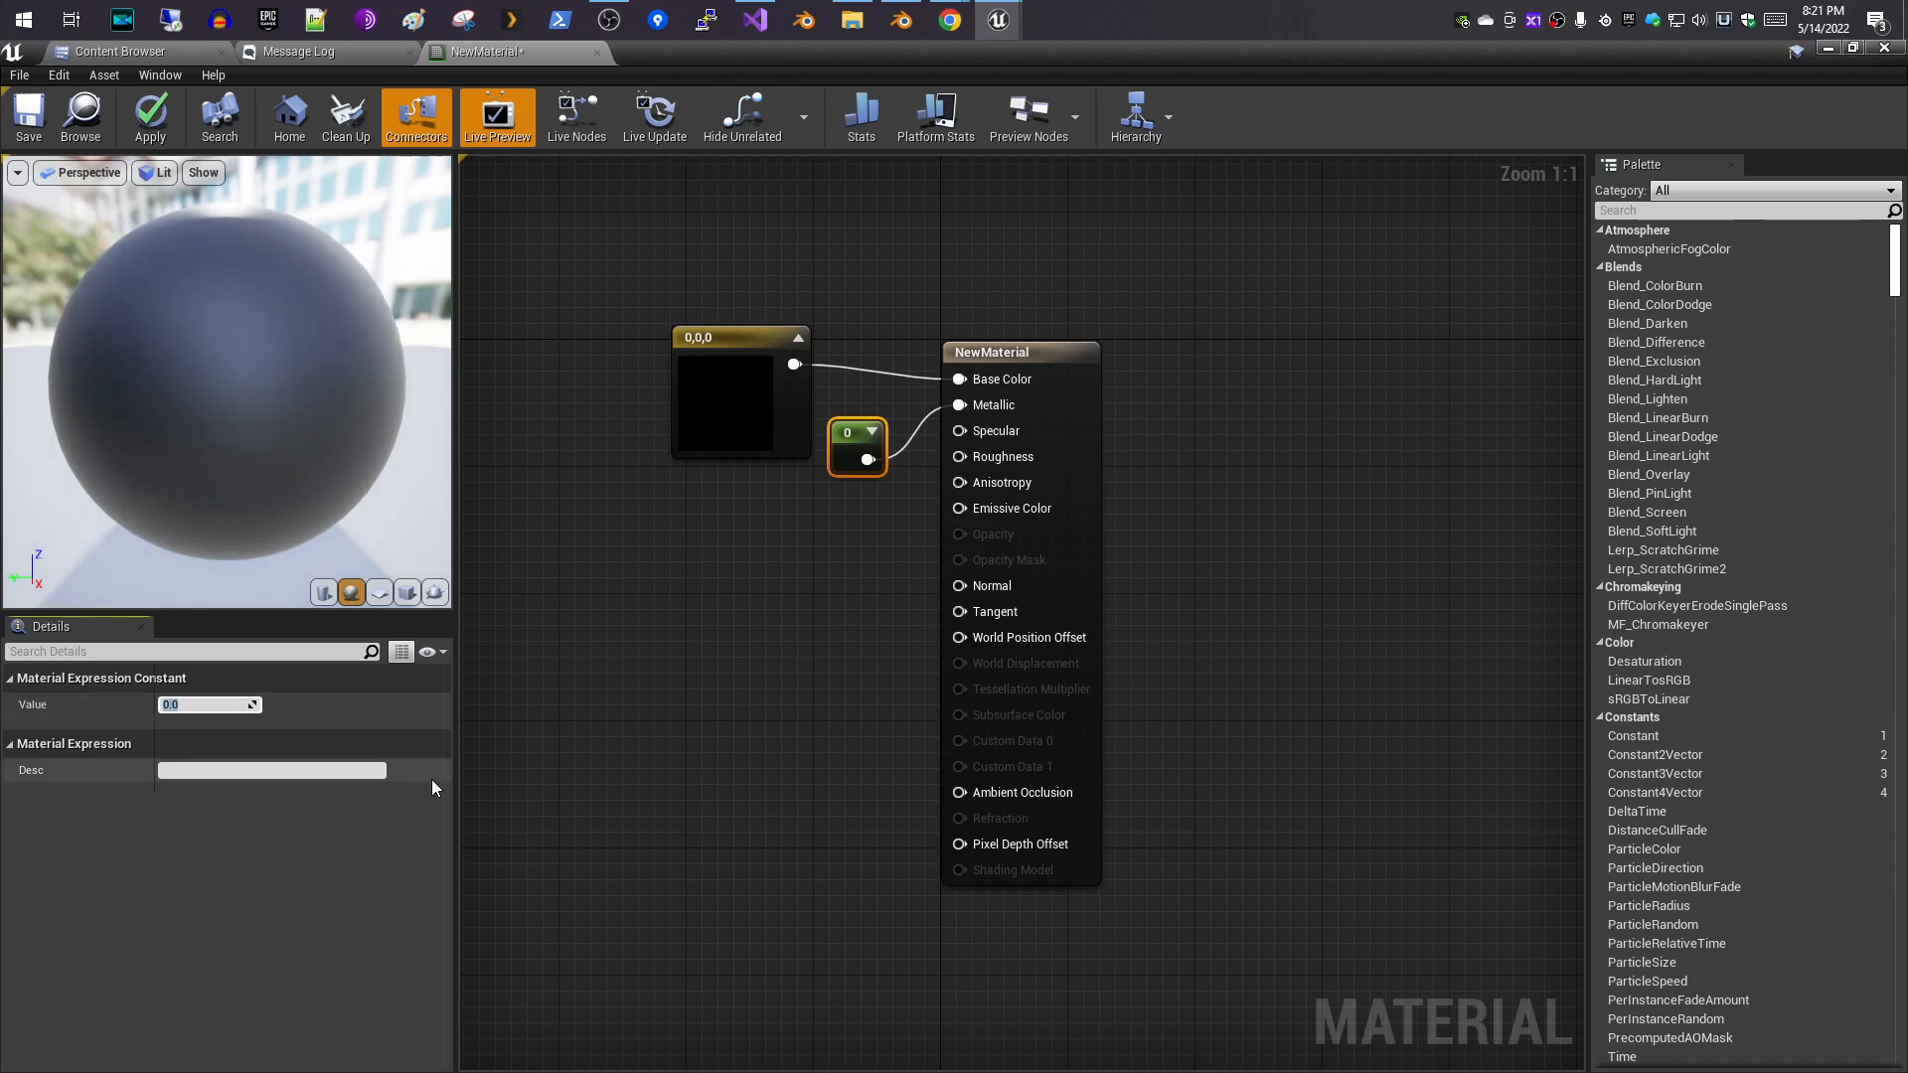
text(1)
key(Return)
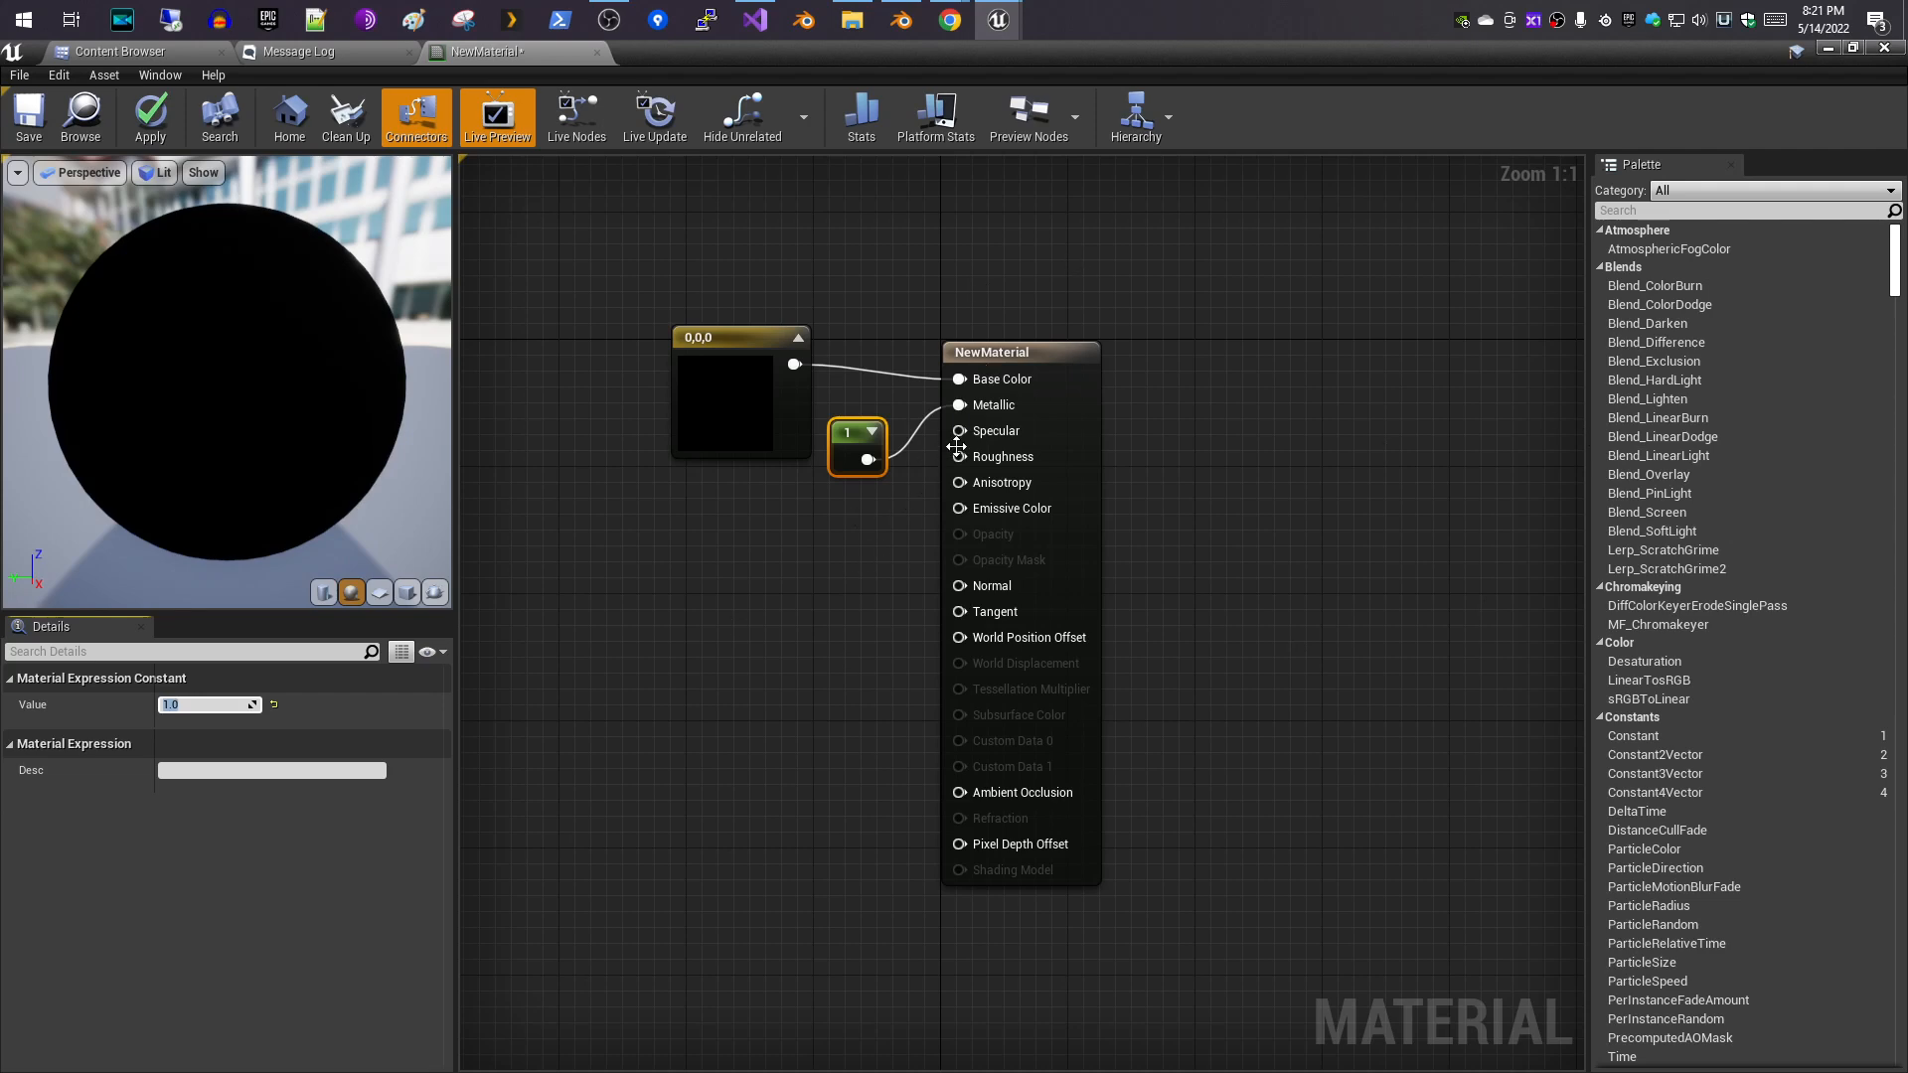
- Add a Constant node feeding Roughness and set its value to about 0.514
drag(959, 456, 812, 498)
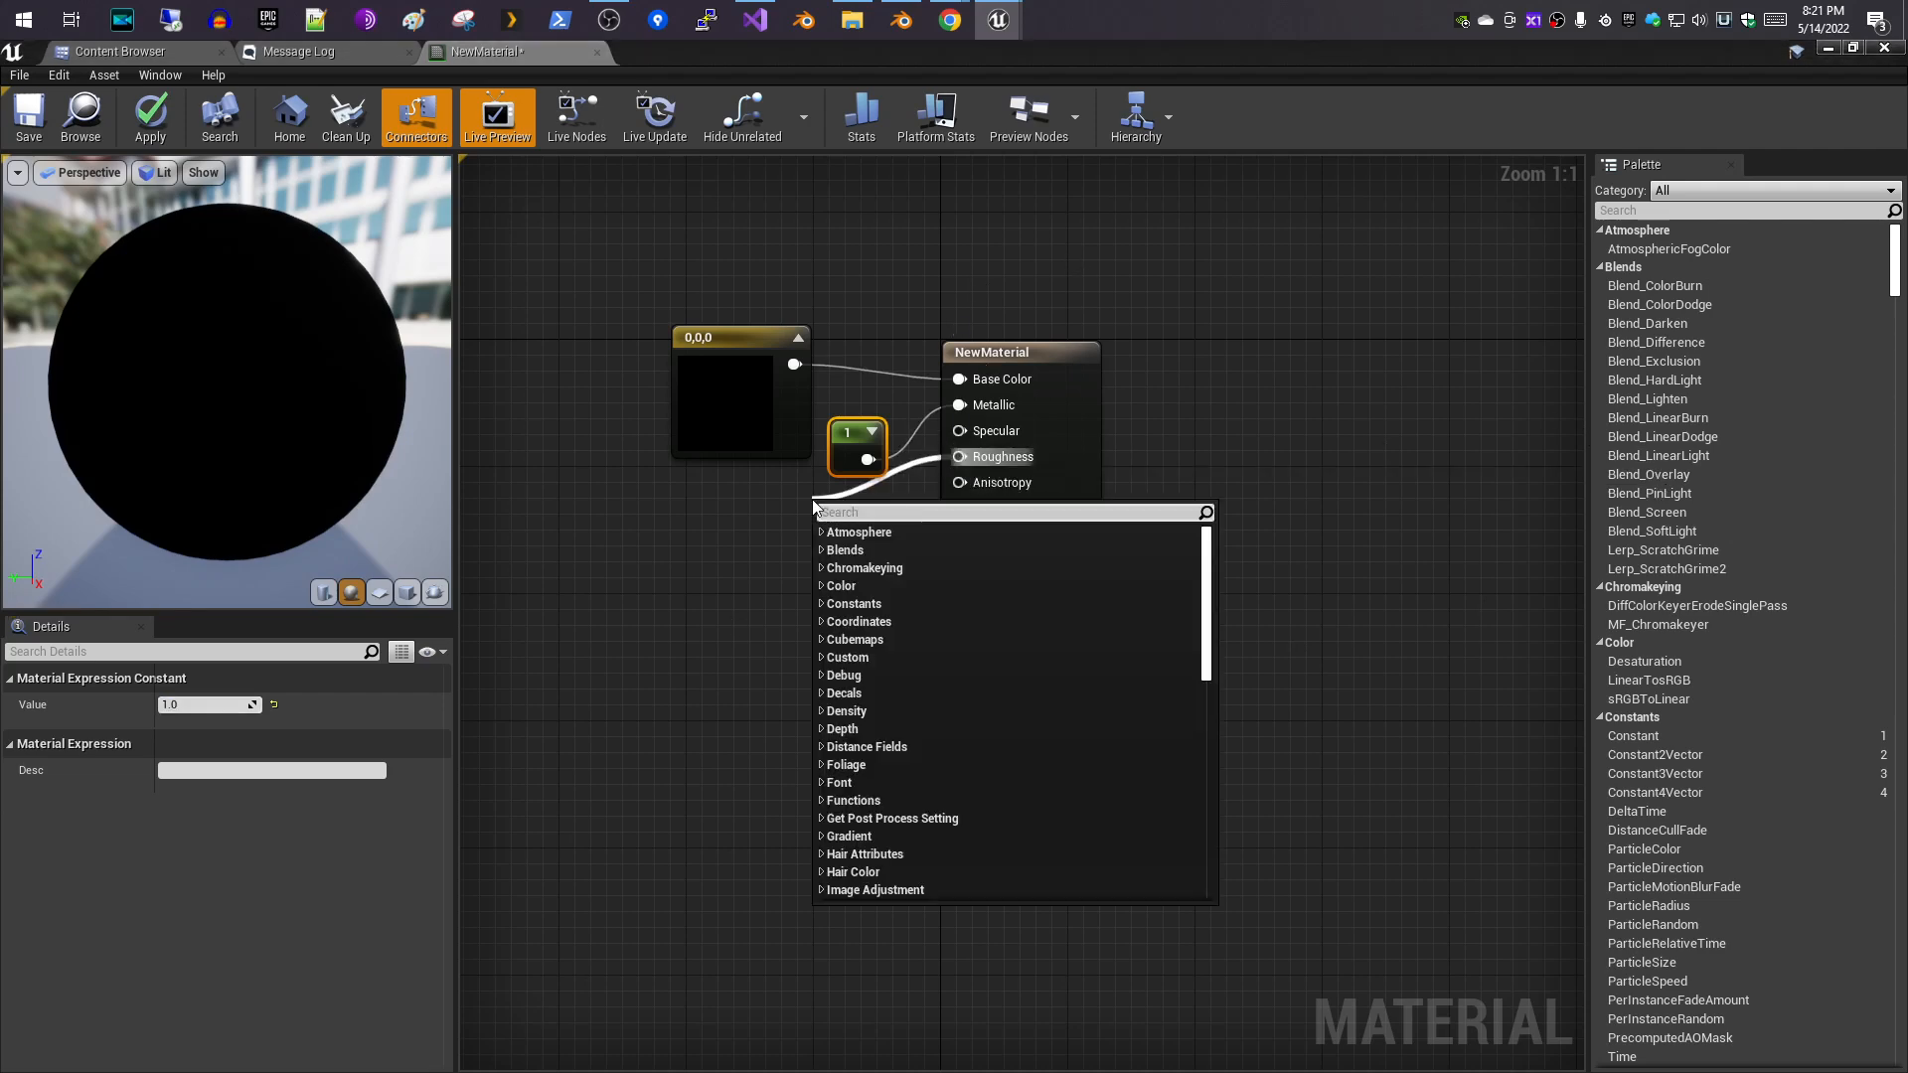
click(821, 604)
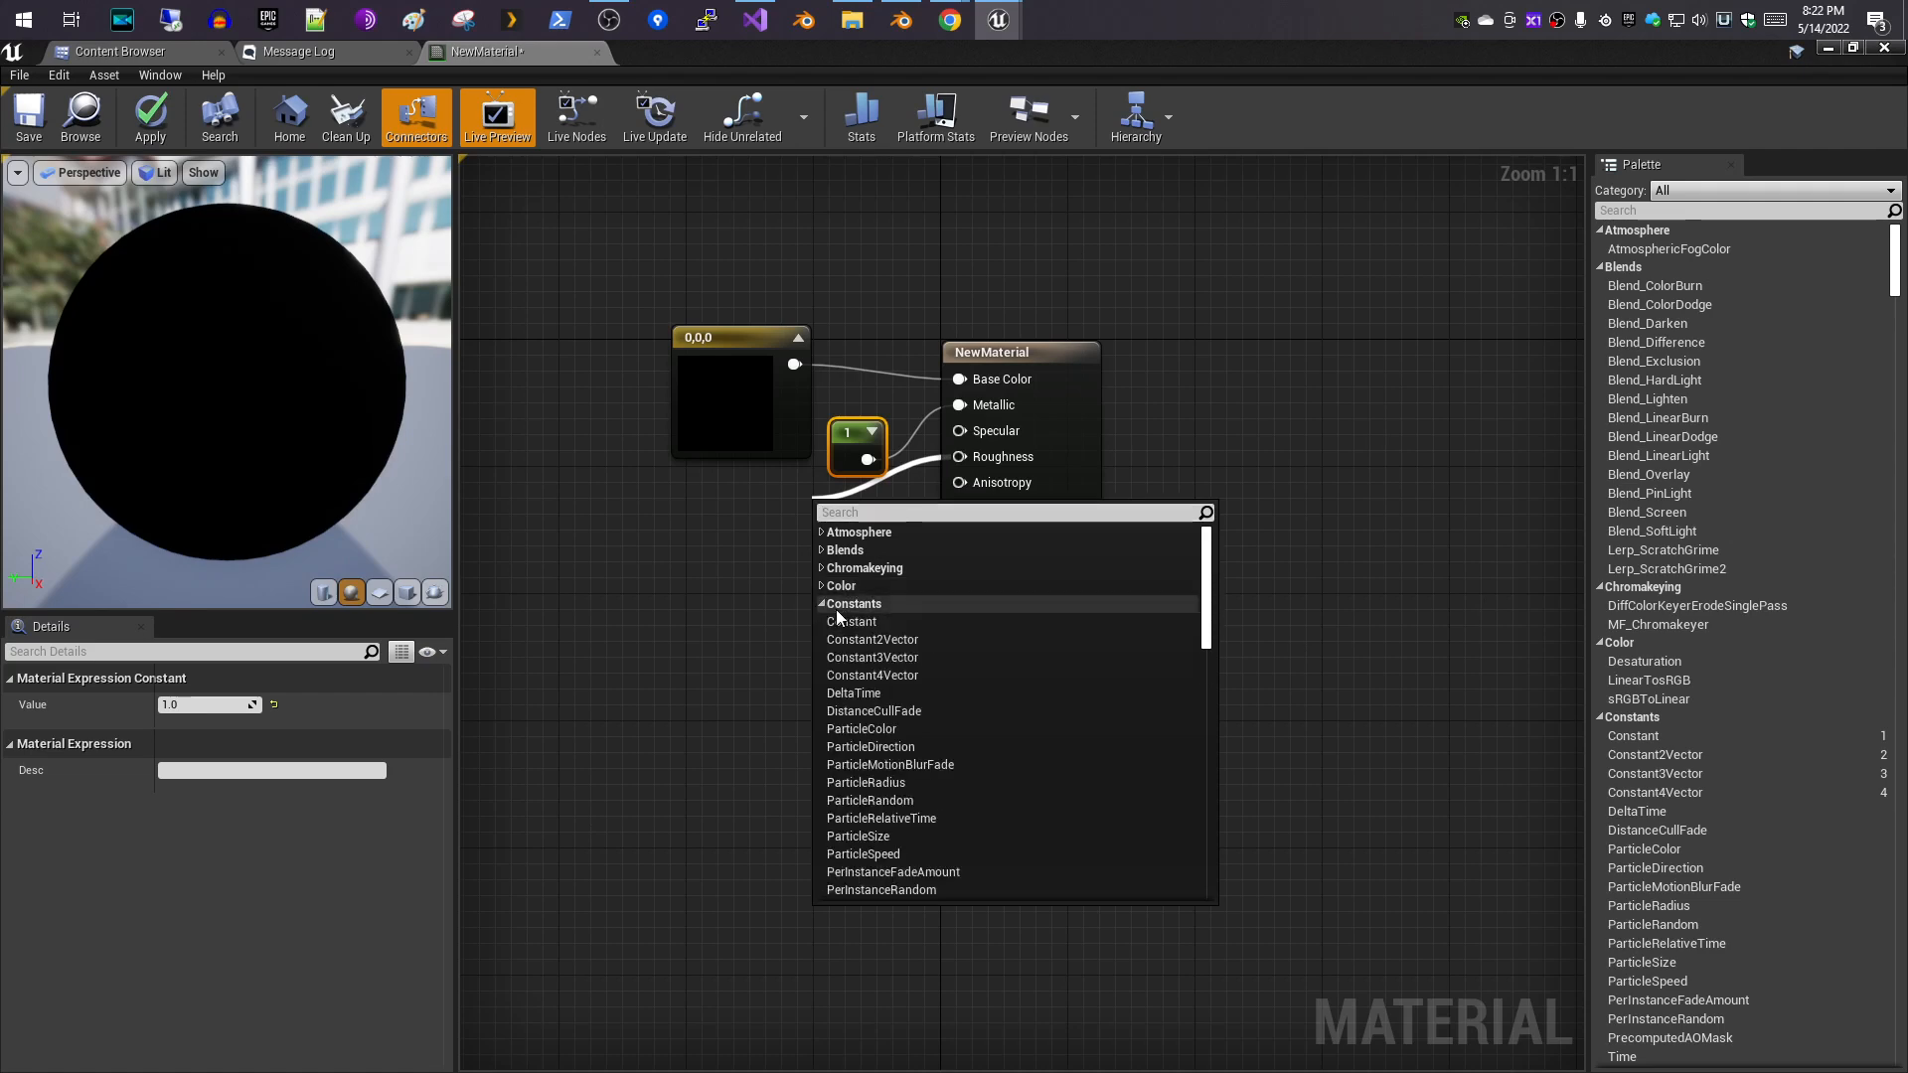
click(838, 621)
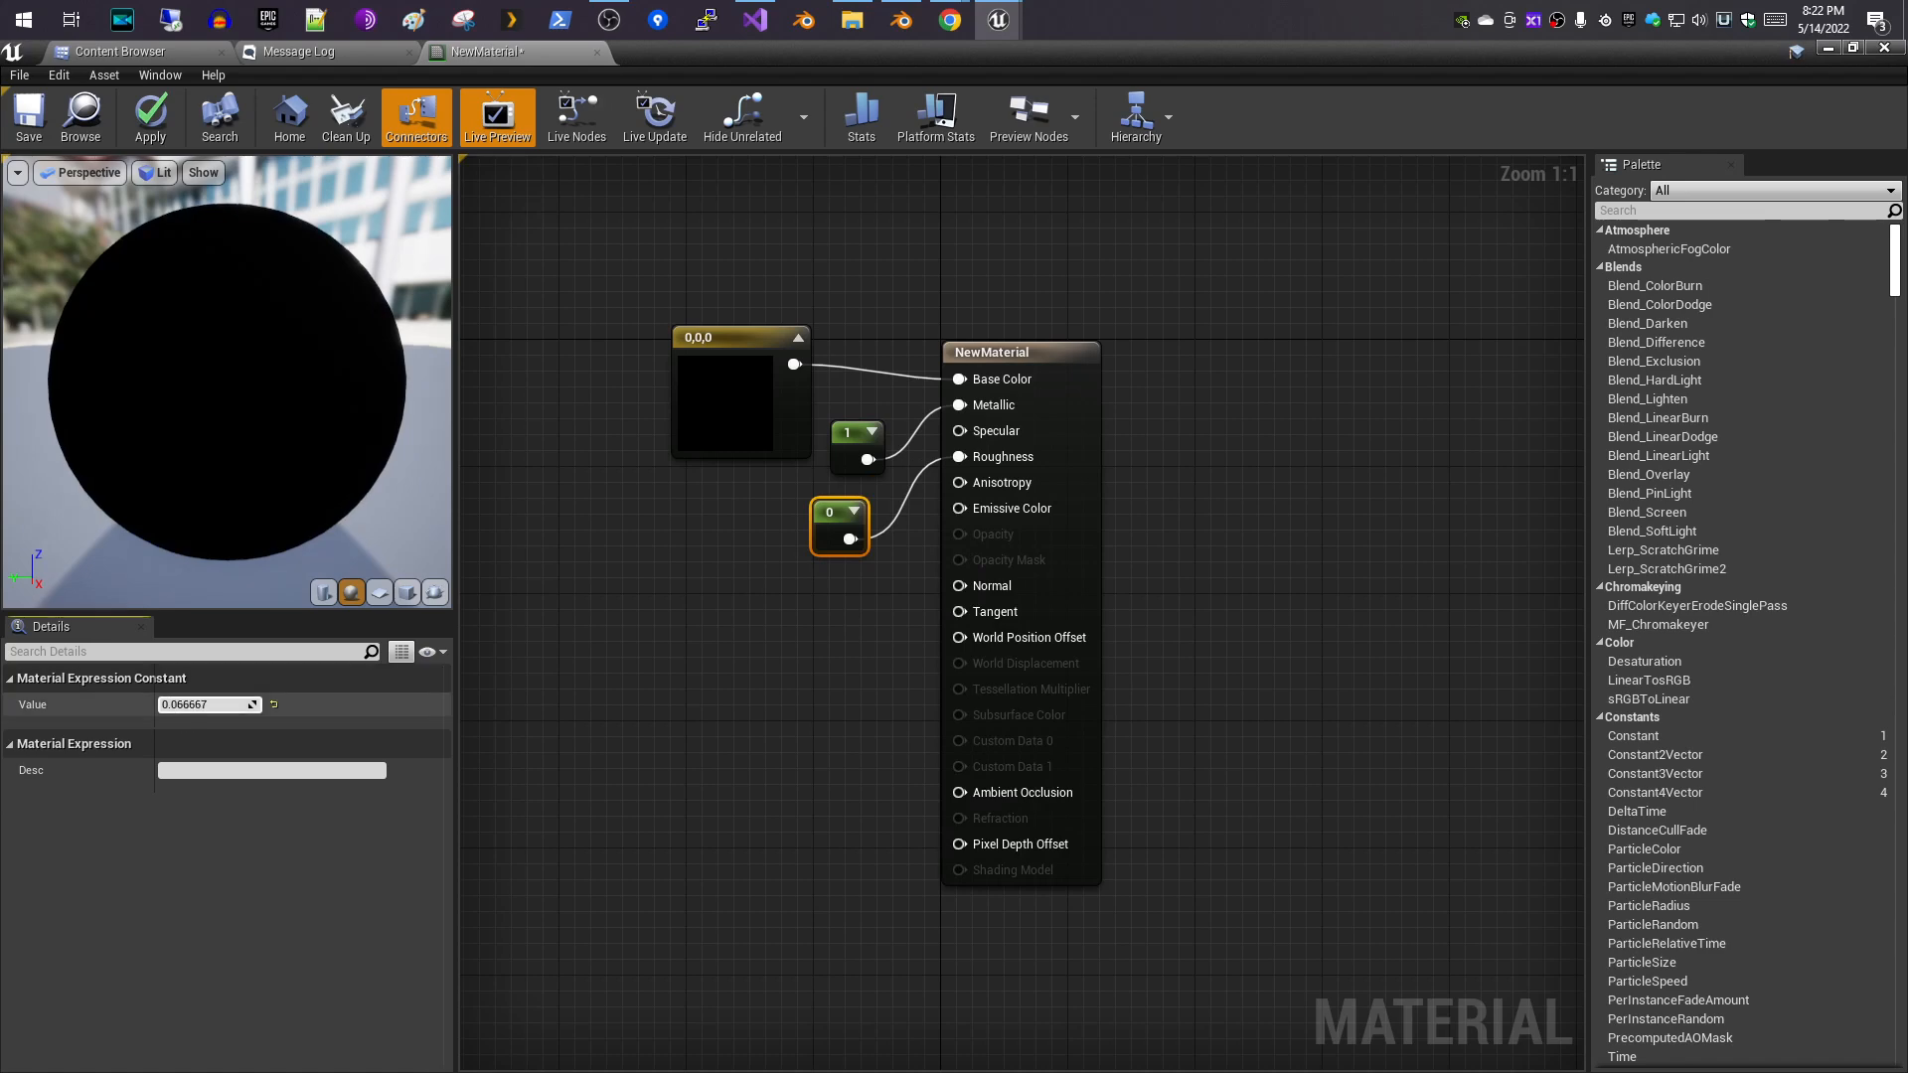
drag(189, 704, 243, 704)
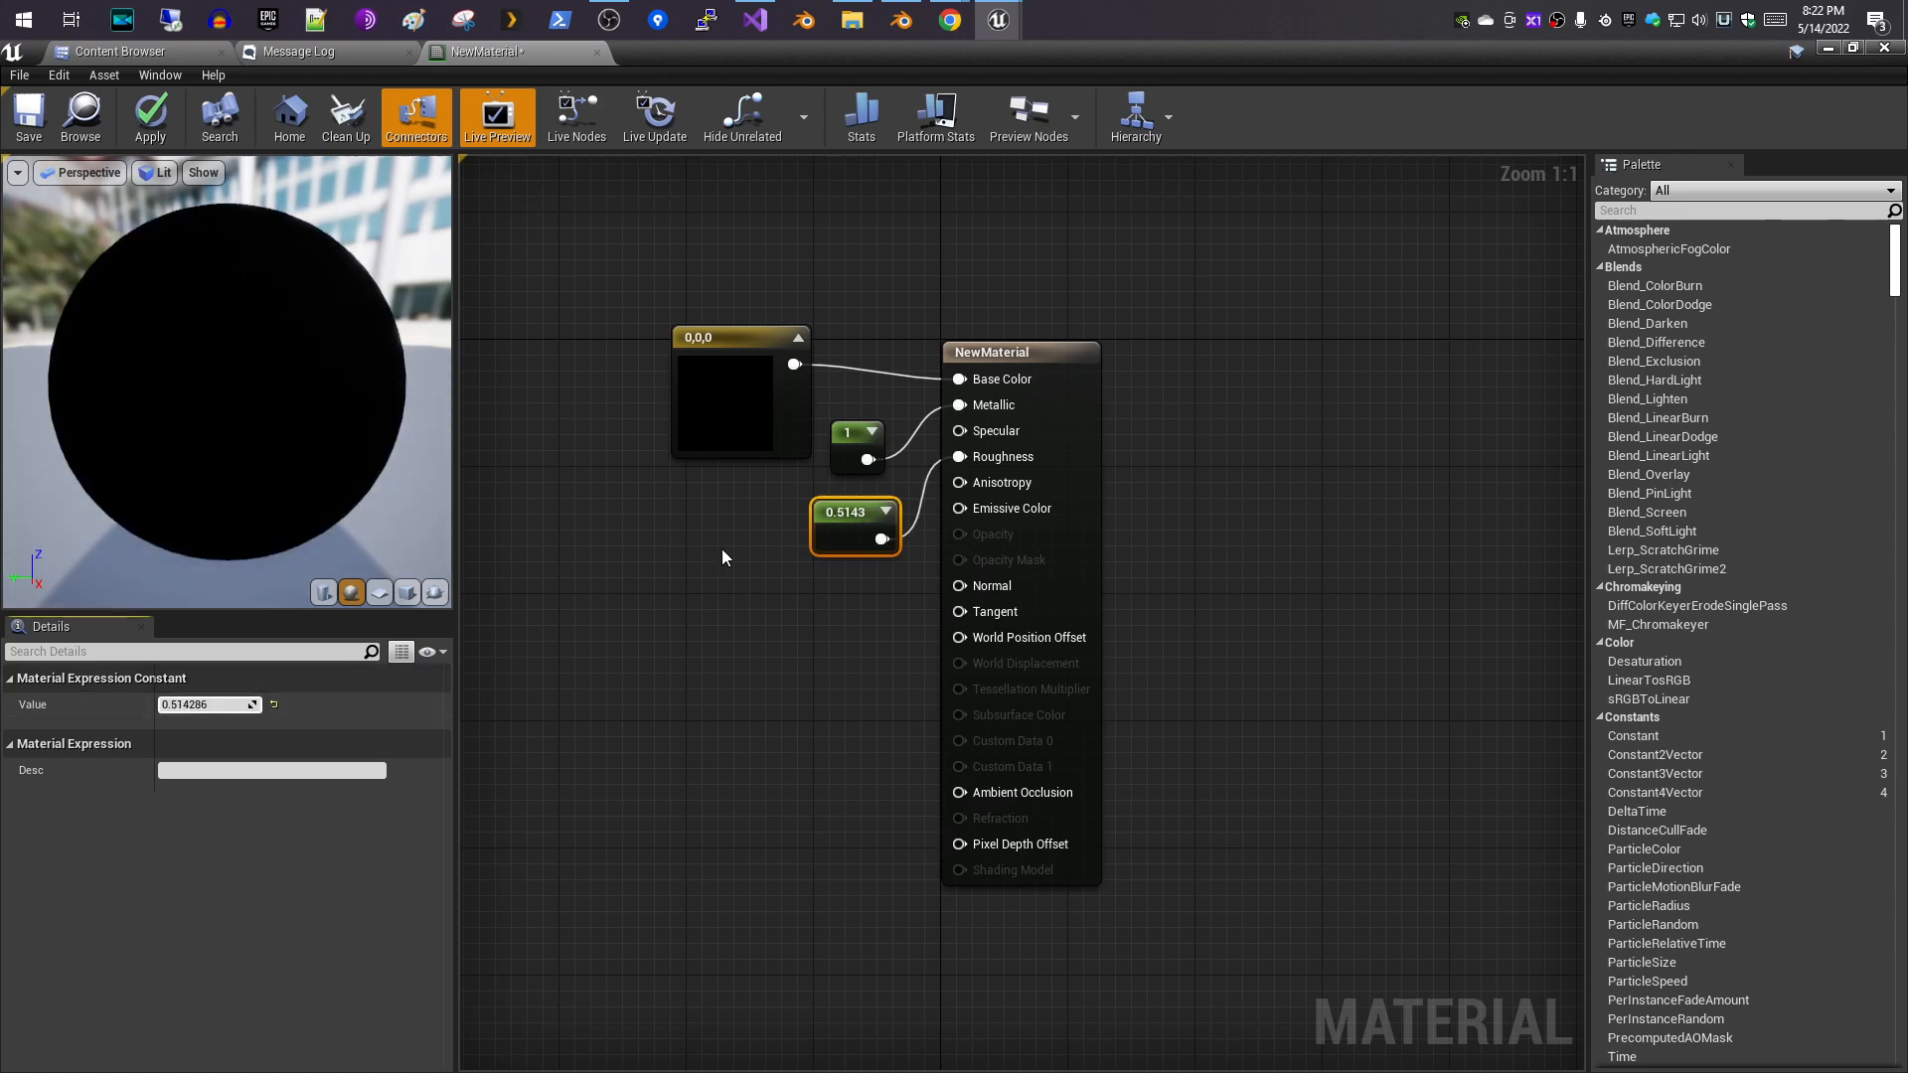
- Set the Base Color vector to a neutral grey with R, G and B at about 0.333
click(733, 392)
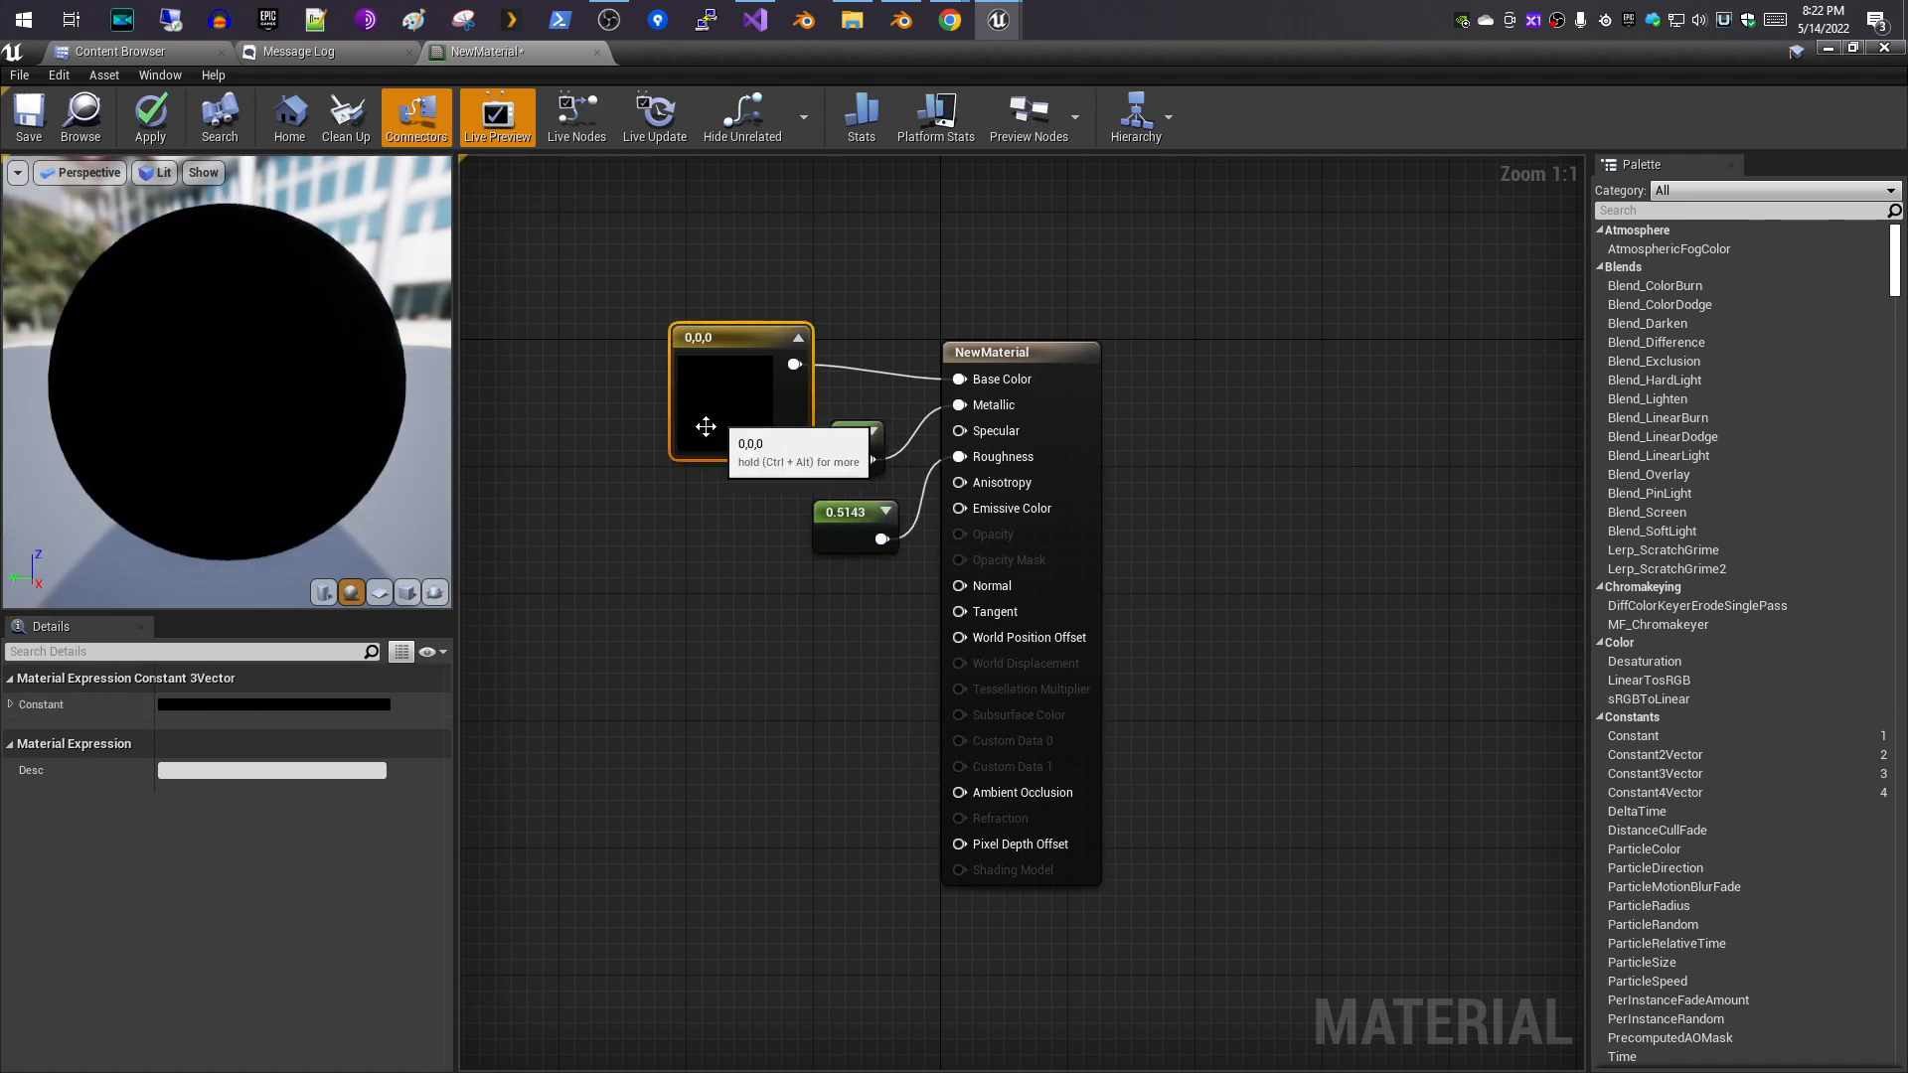
click(271, 705)
mouse_move(567, 742)
mouse_down()
mouse_move(571, 701)
mouse_move(582, 746)
mouse_up()
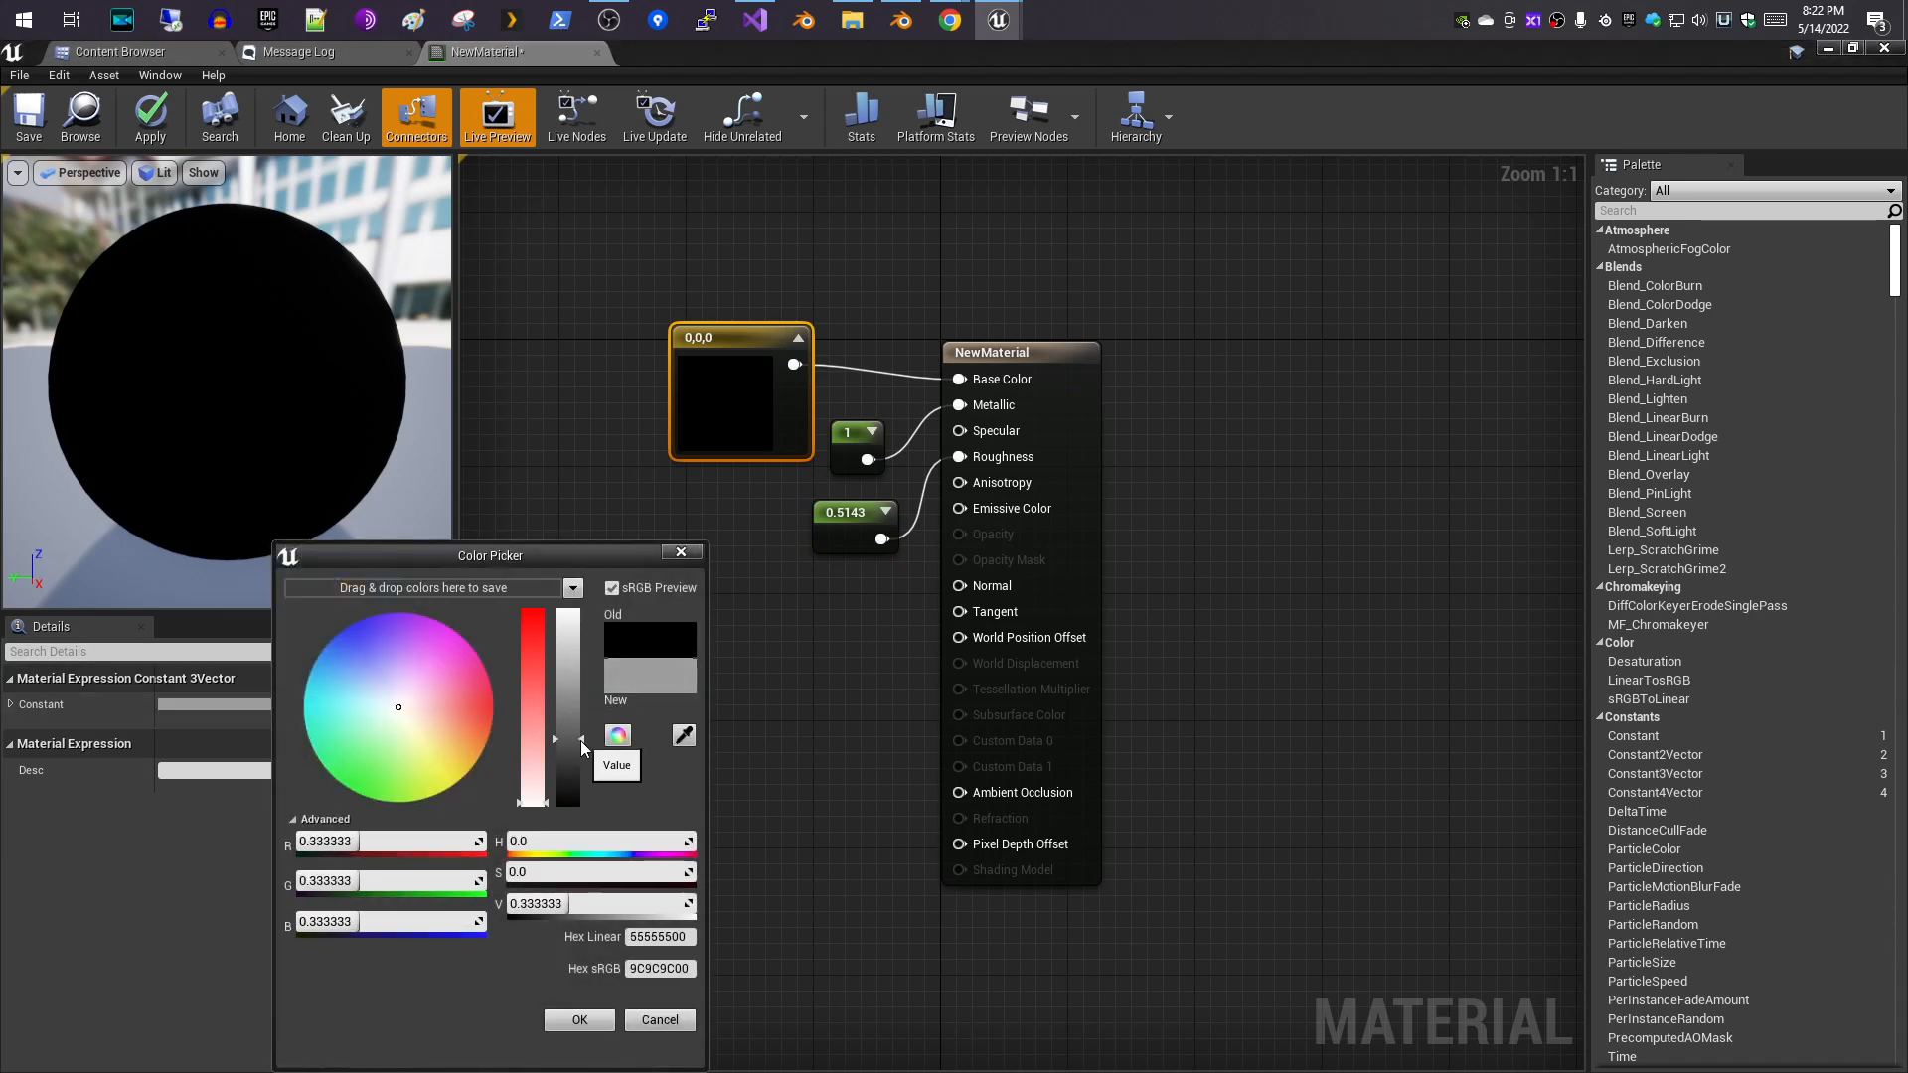
click(599, 1026)
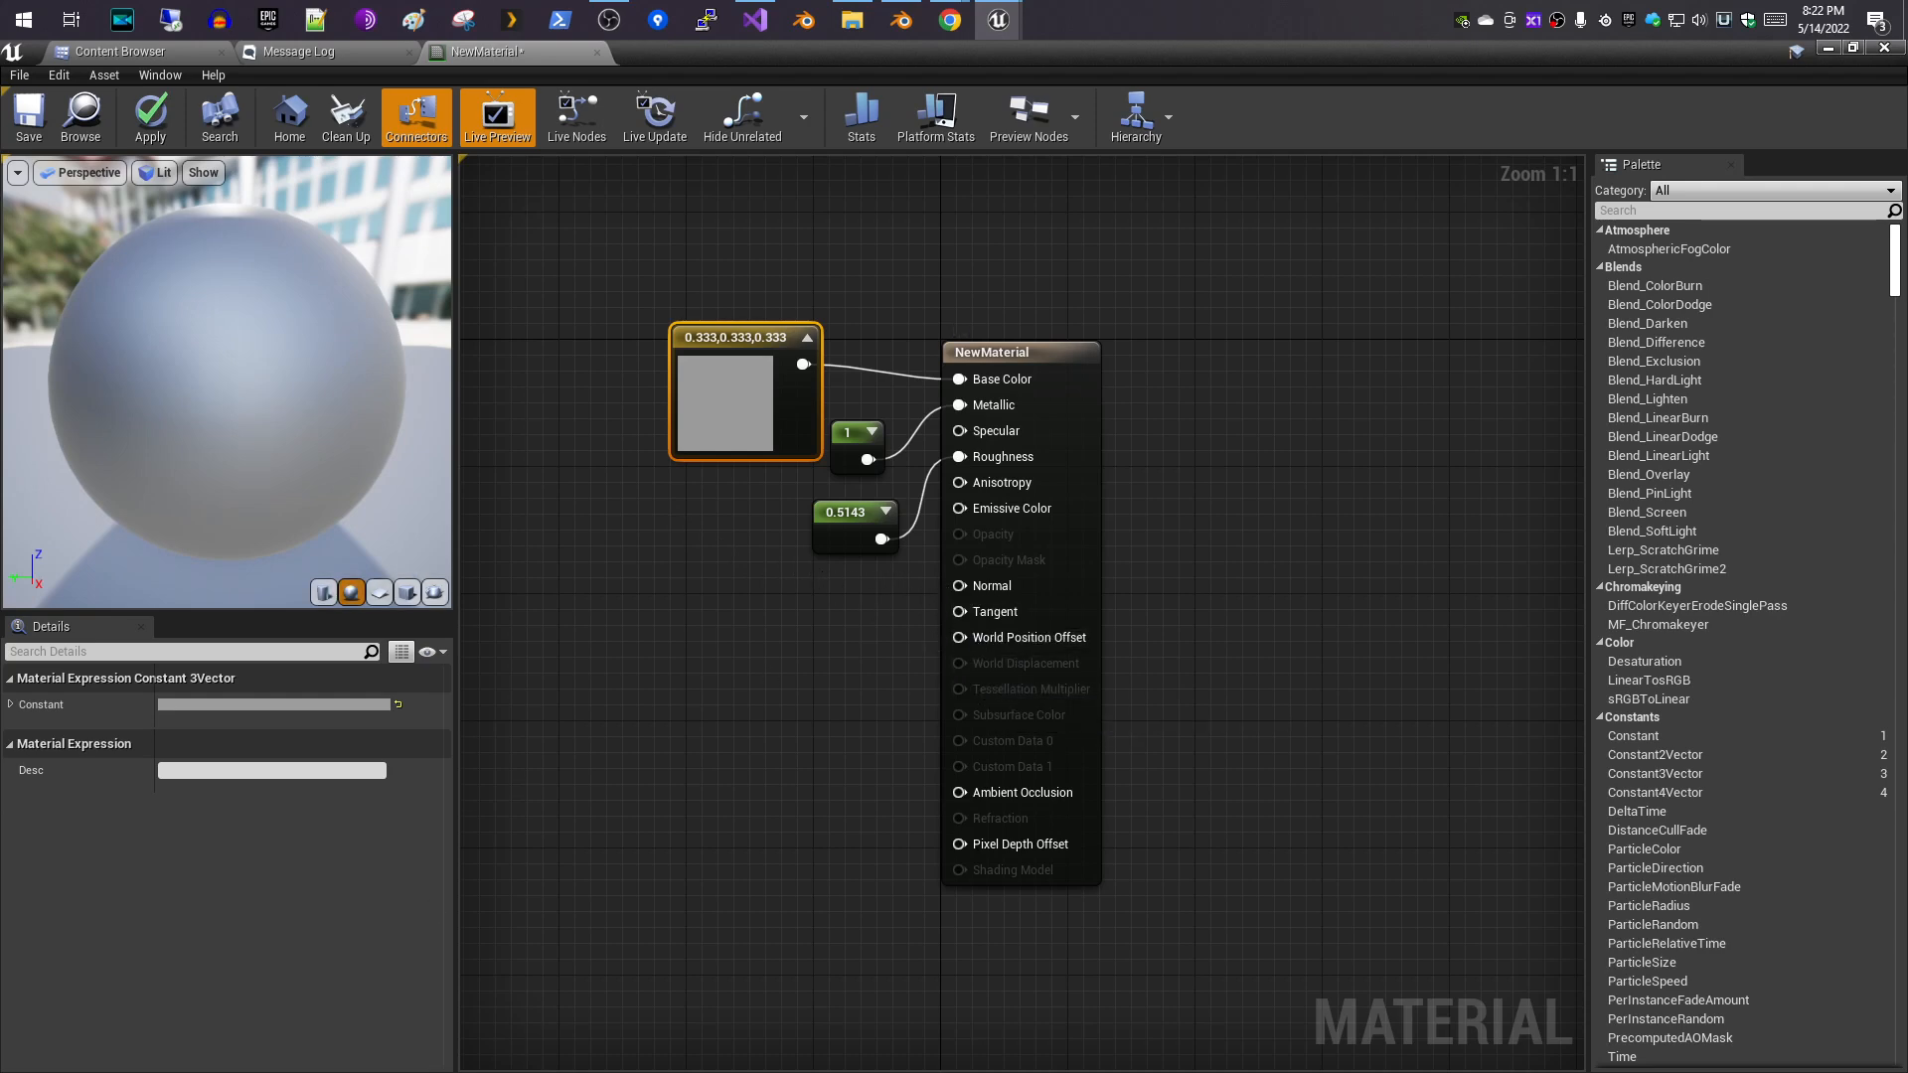
- Save NewMaterial, locate it in the content folder and assign it as the Material of SplineGenerator1
click(45, 116)
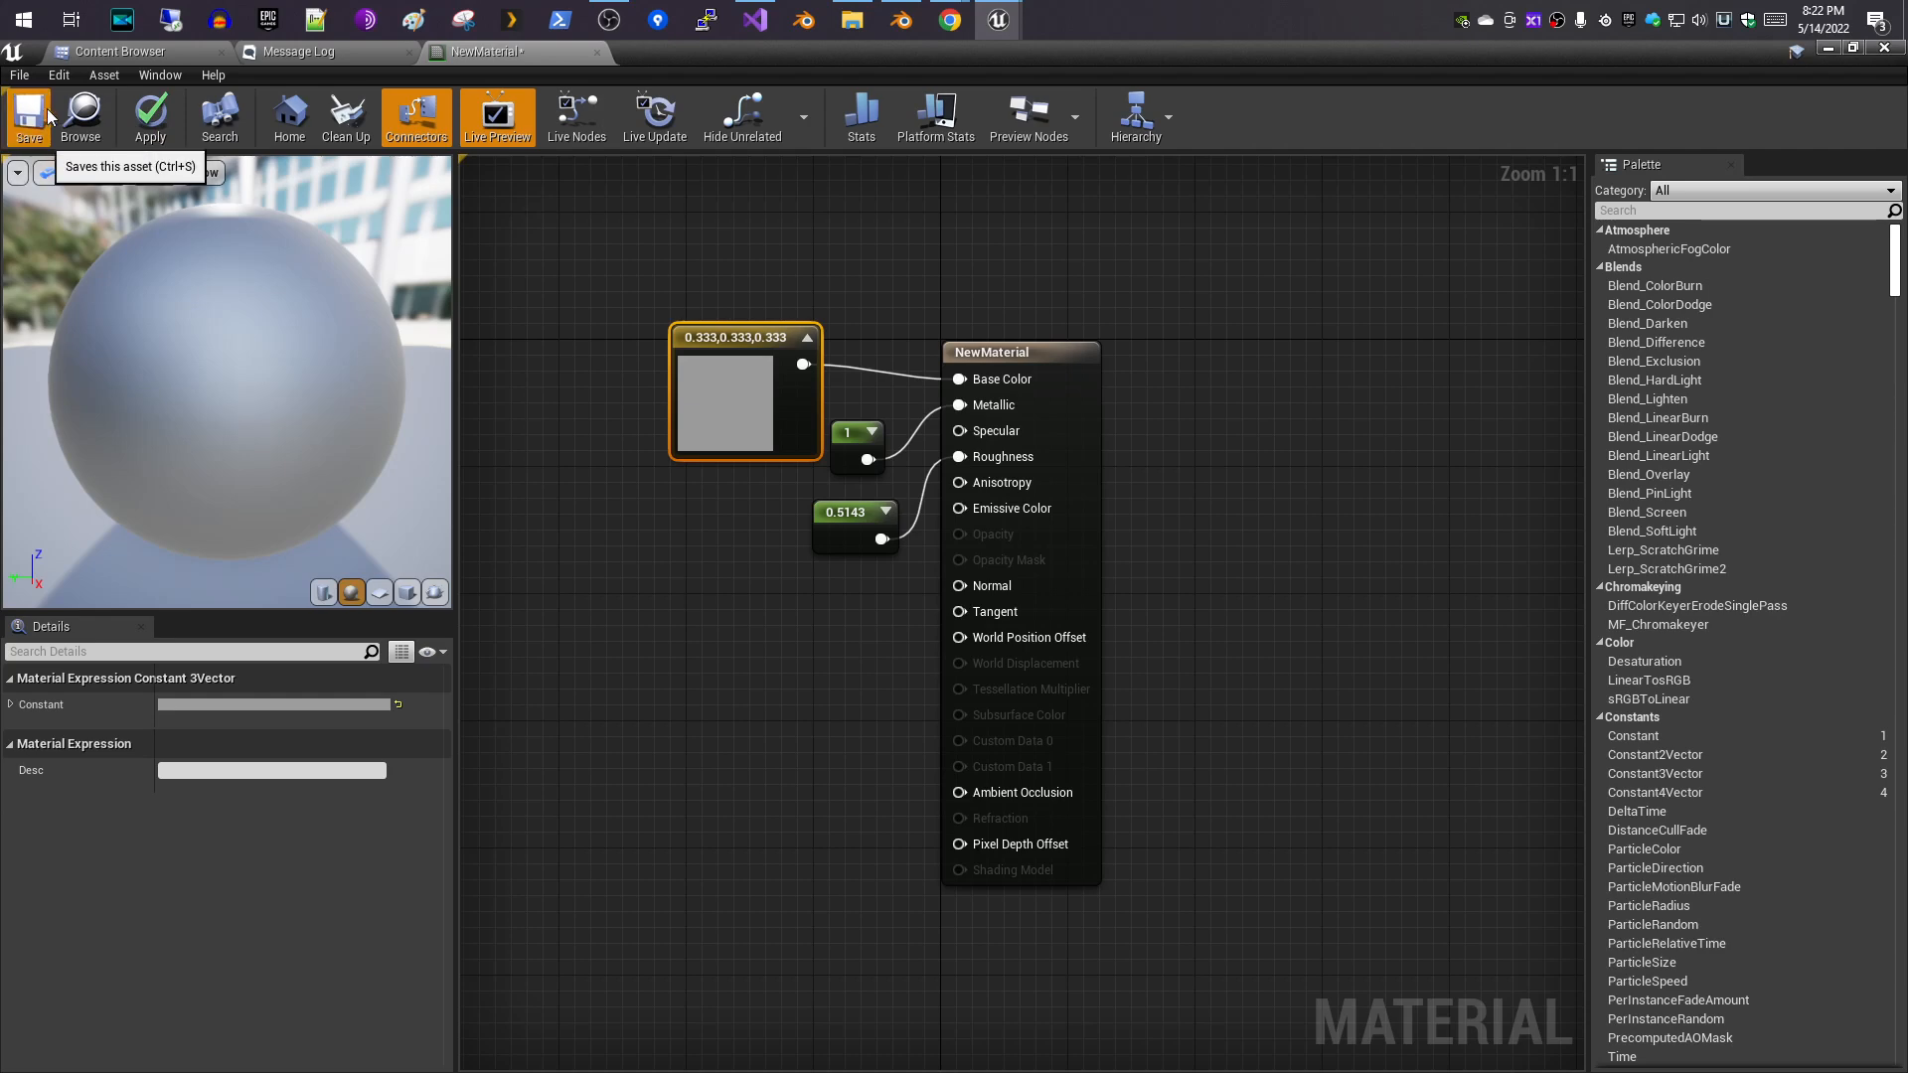
click(84, 119)
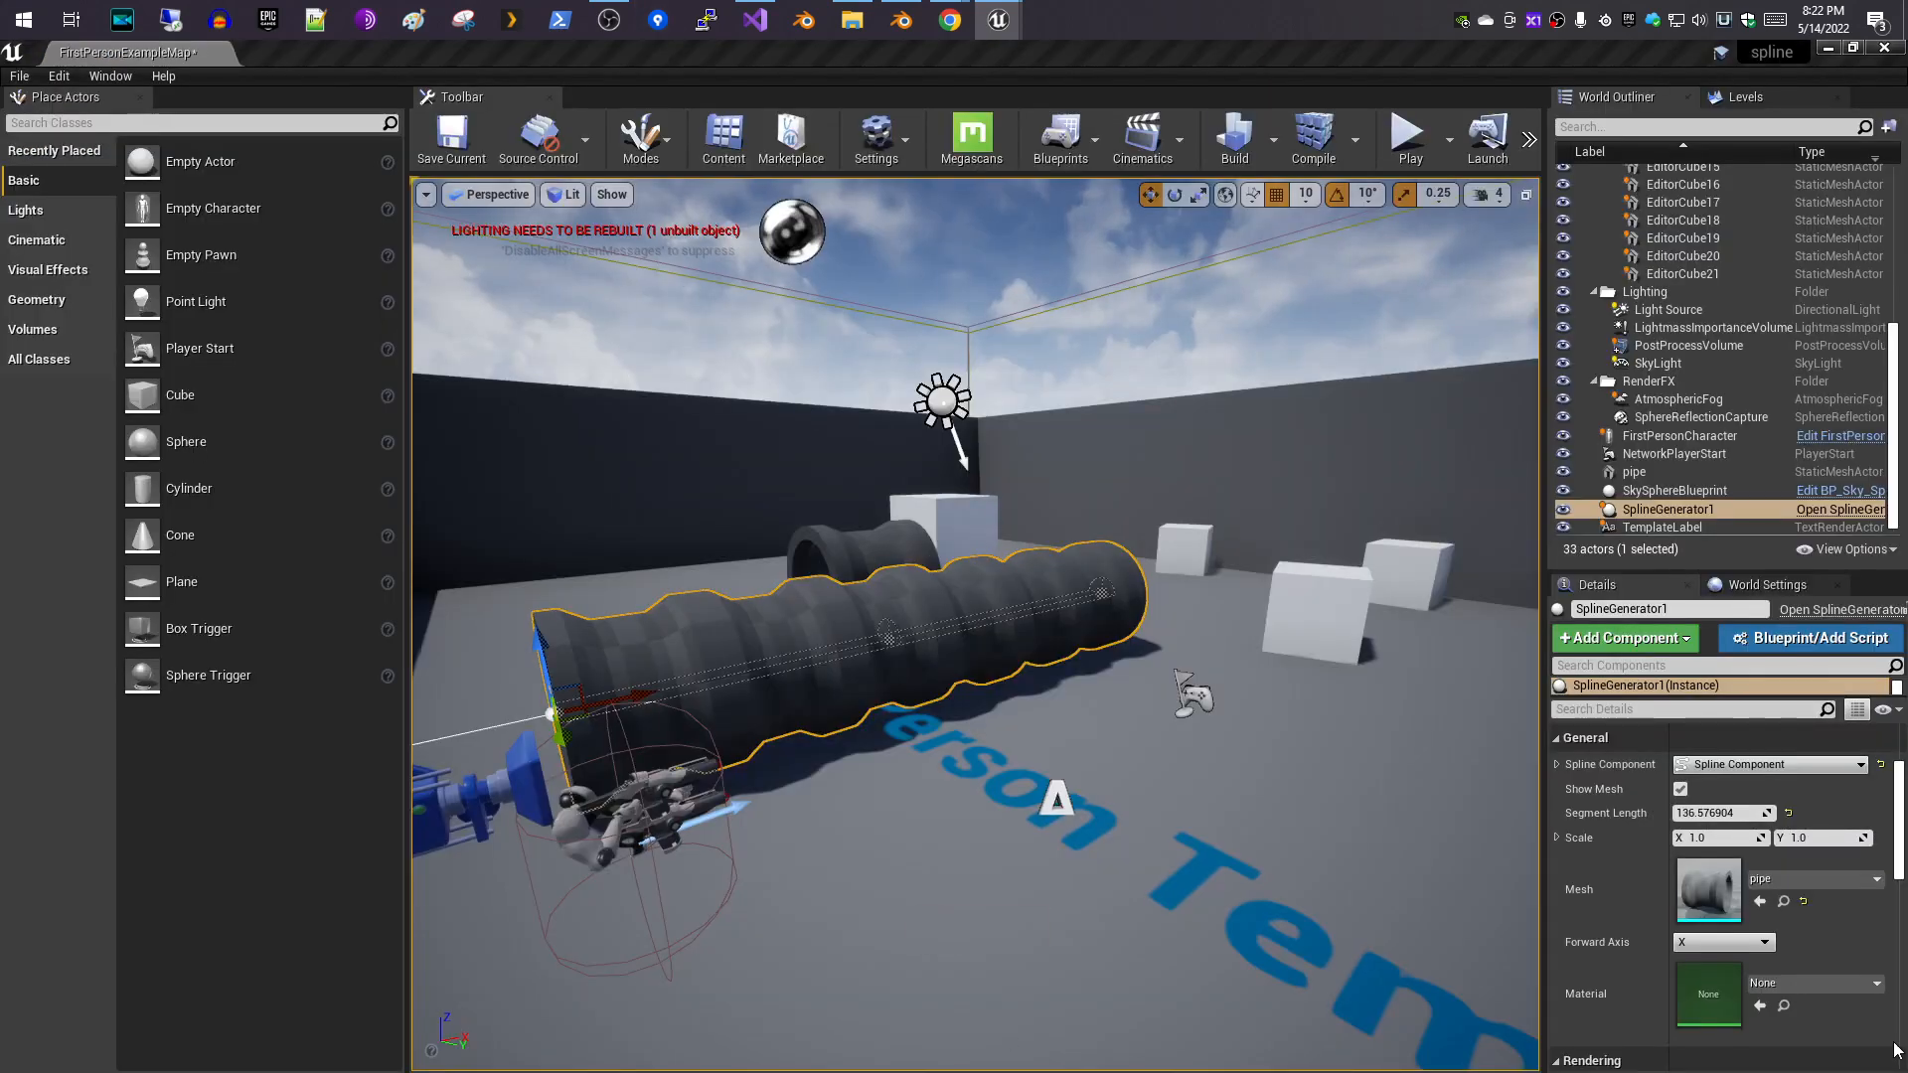
click(1765, 1006)
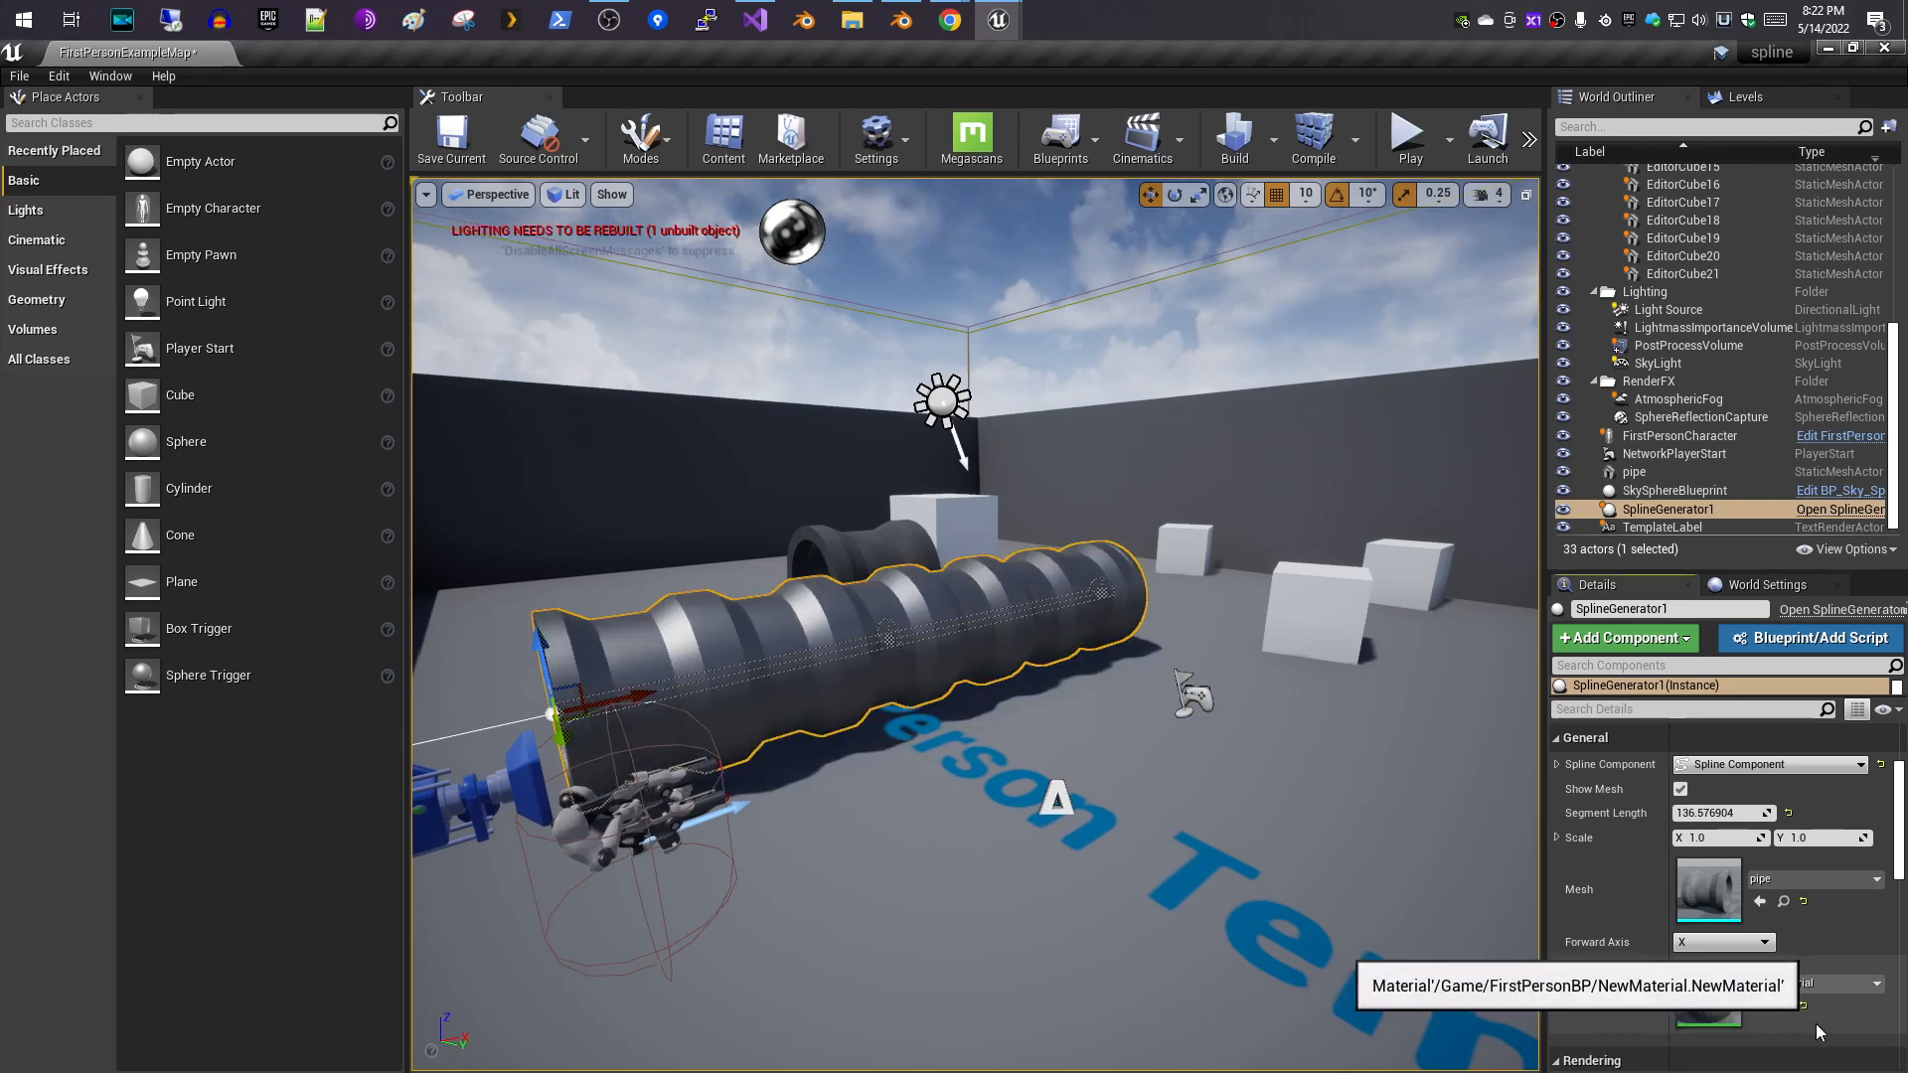
- Move the spline's start point, near the player camera, farther outward along X to lengthen the pipe
key(w)
right_drag(912, 826, 1098, 823)
key(w)
key(s)
right_drag(845, 894, 872, 902)
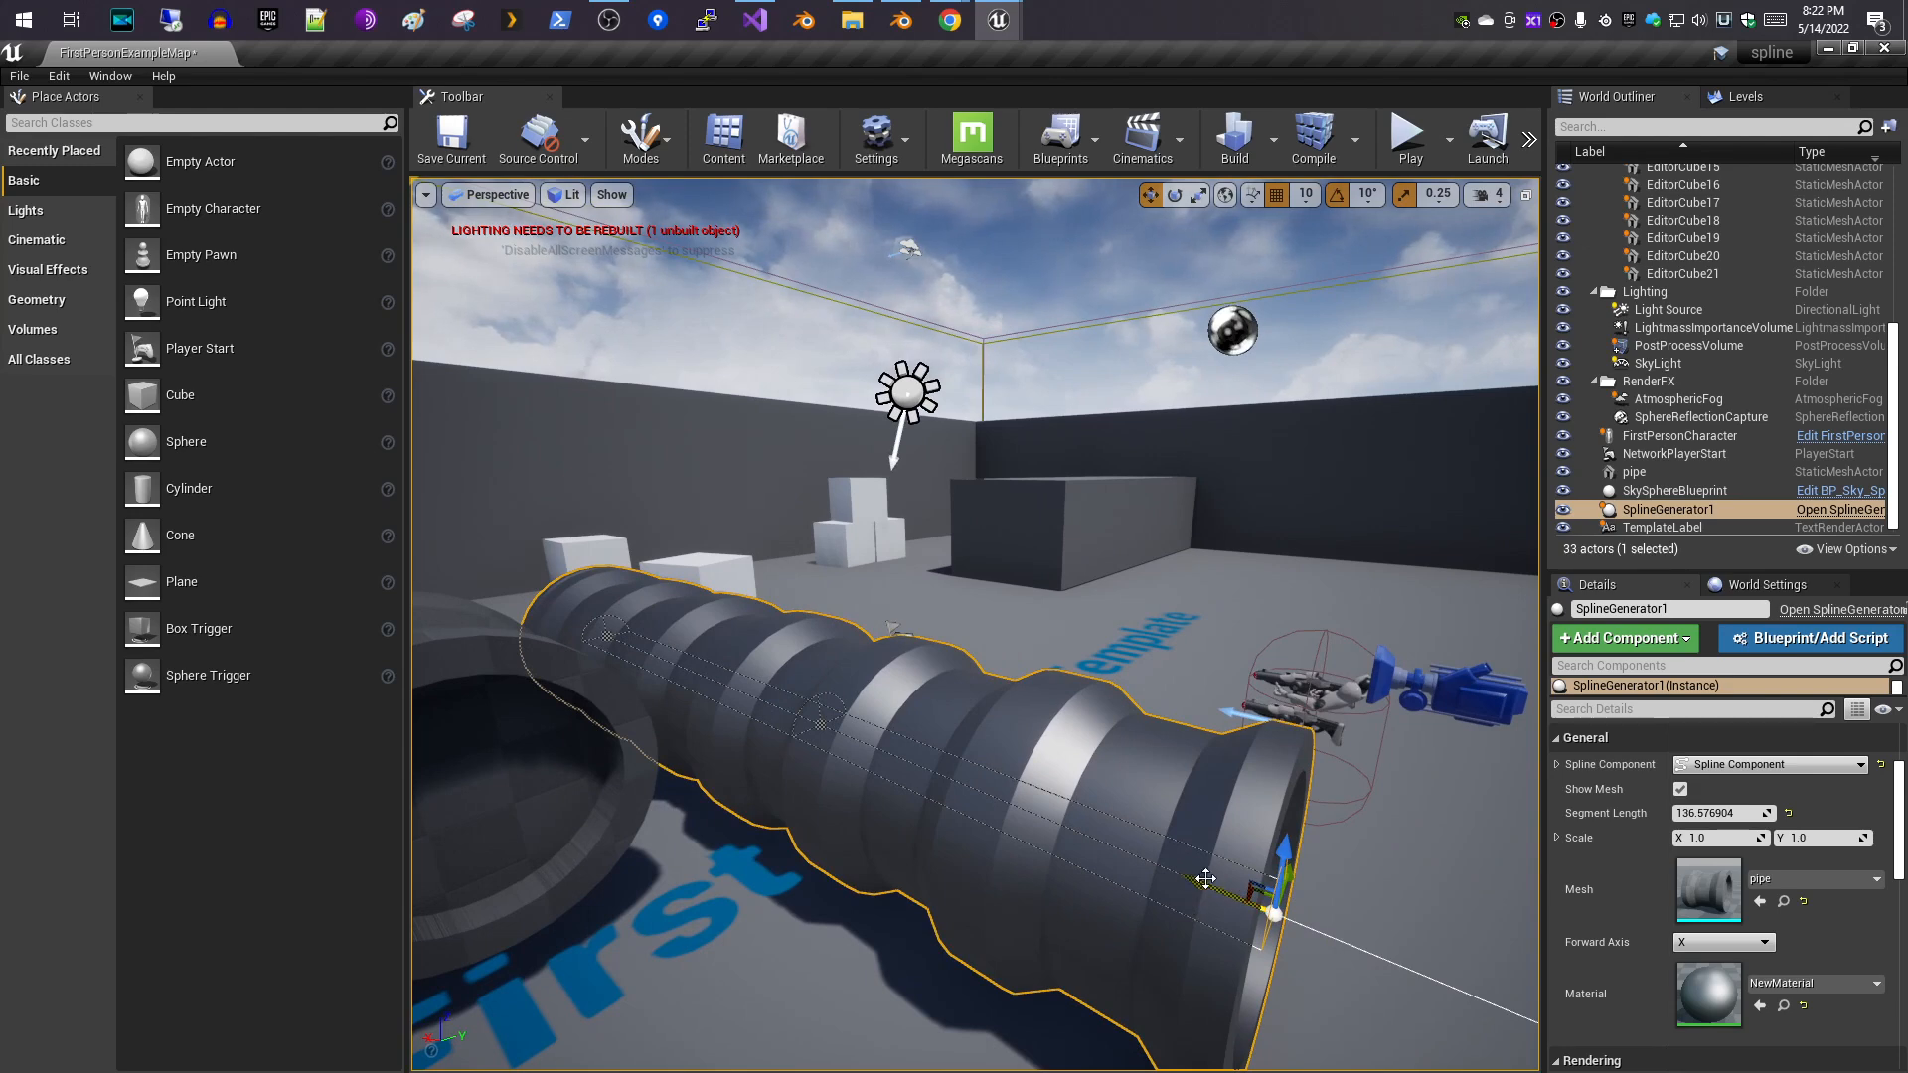
drag(1208, 882, 1084, 869)
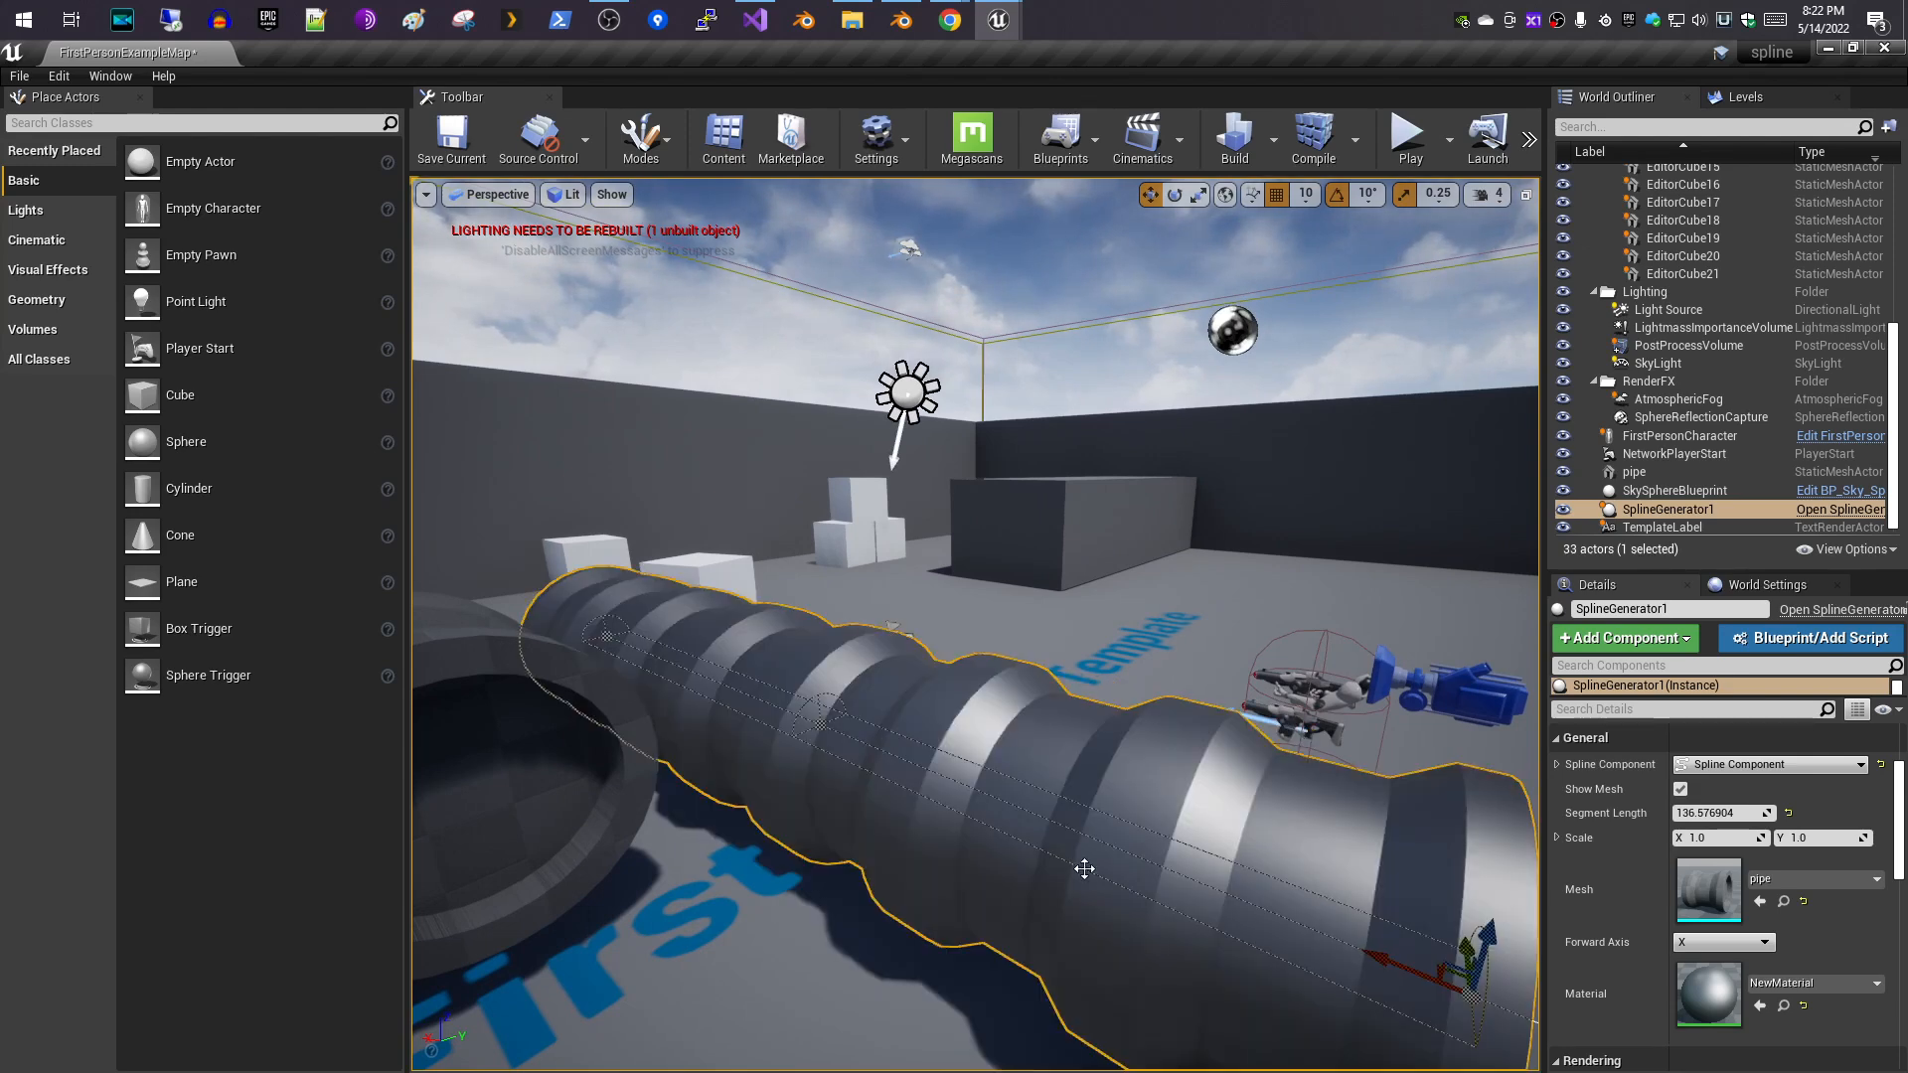
- Raise the spline's middle point along Z to bend the pipe into an arch
click(819, 711)
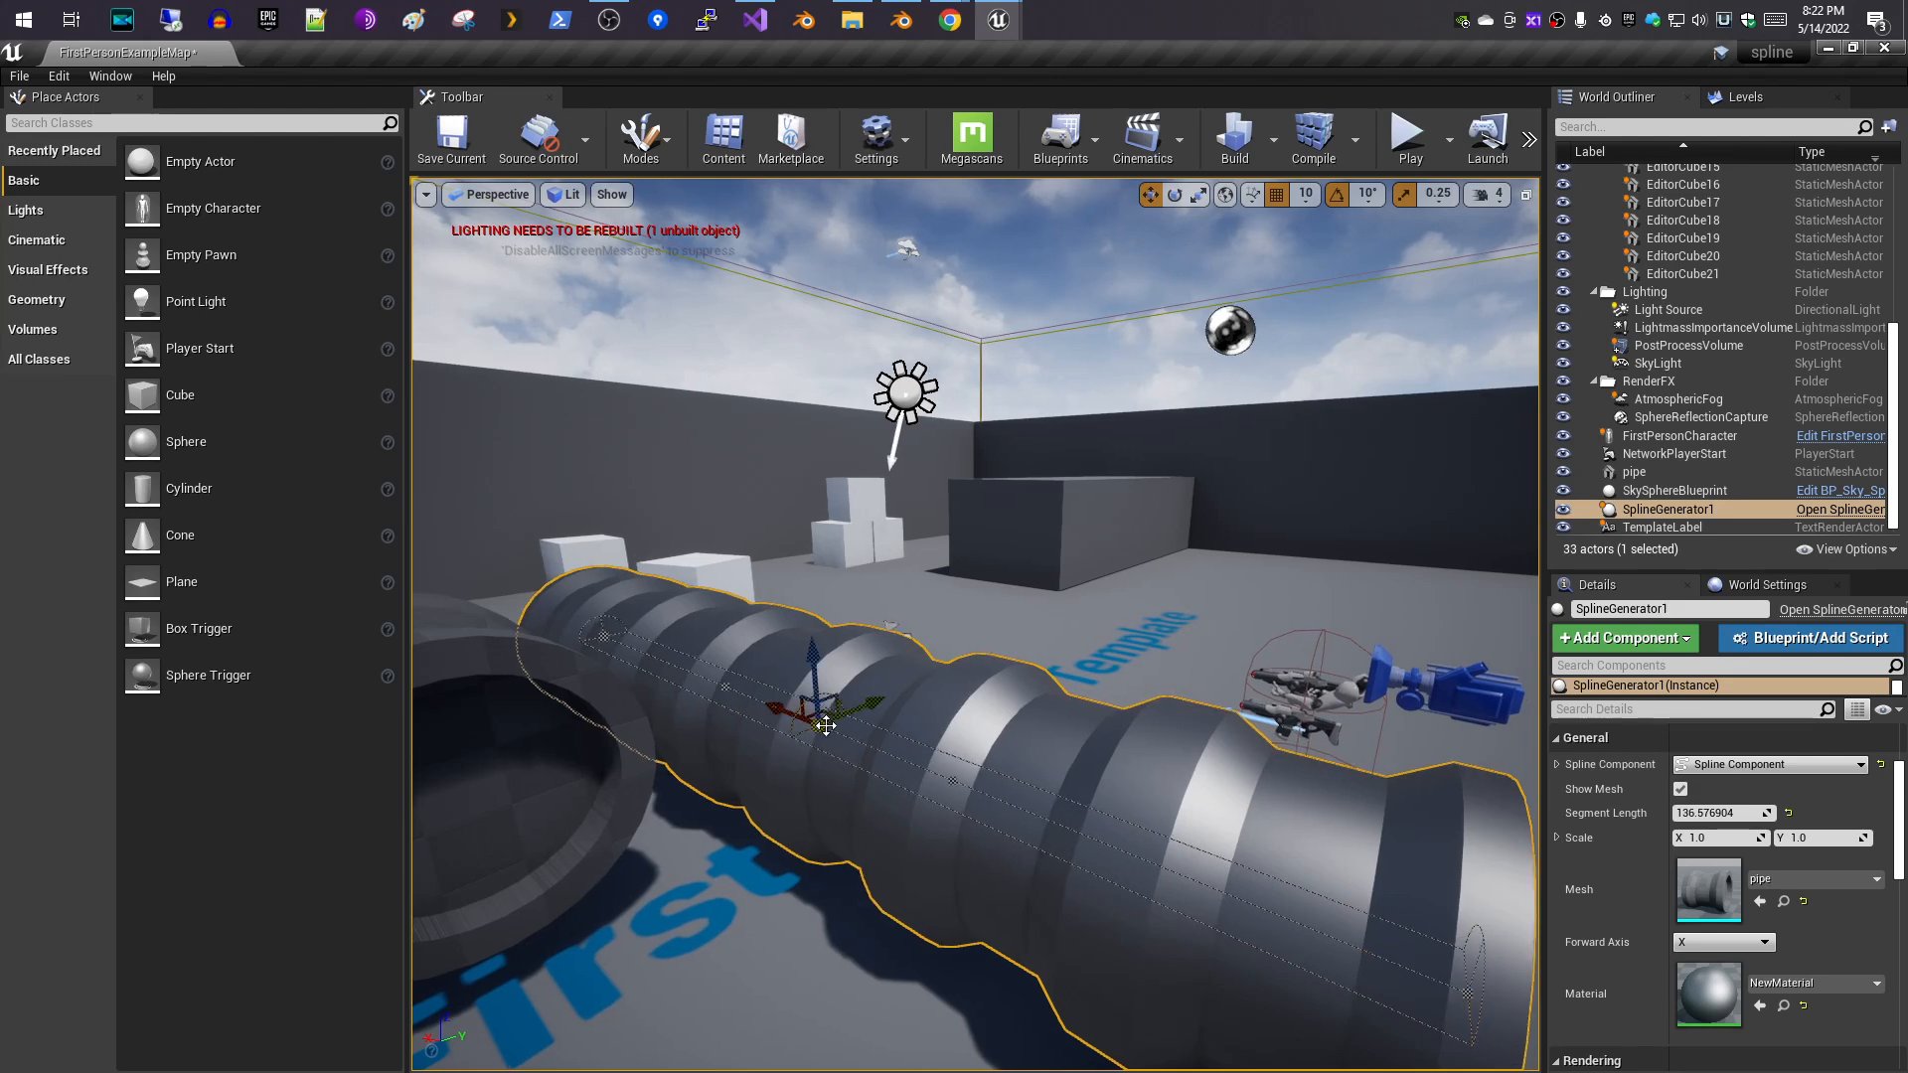
drag(812, 638, 800, 429)
mouse_move(1186, 570)
right_down()
mouse_move(755, 582)
mouse_move(1181, 578)
mouse_move(1170, 601)
right_up()
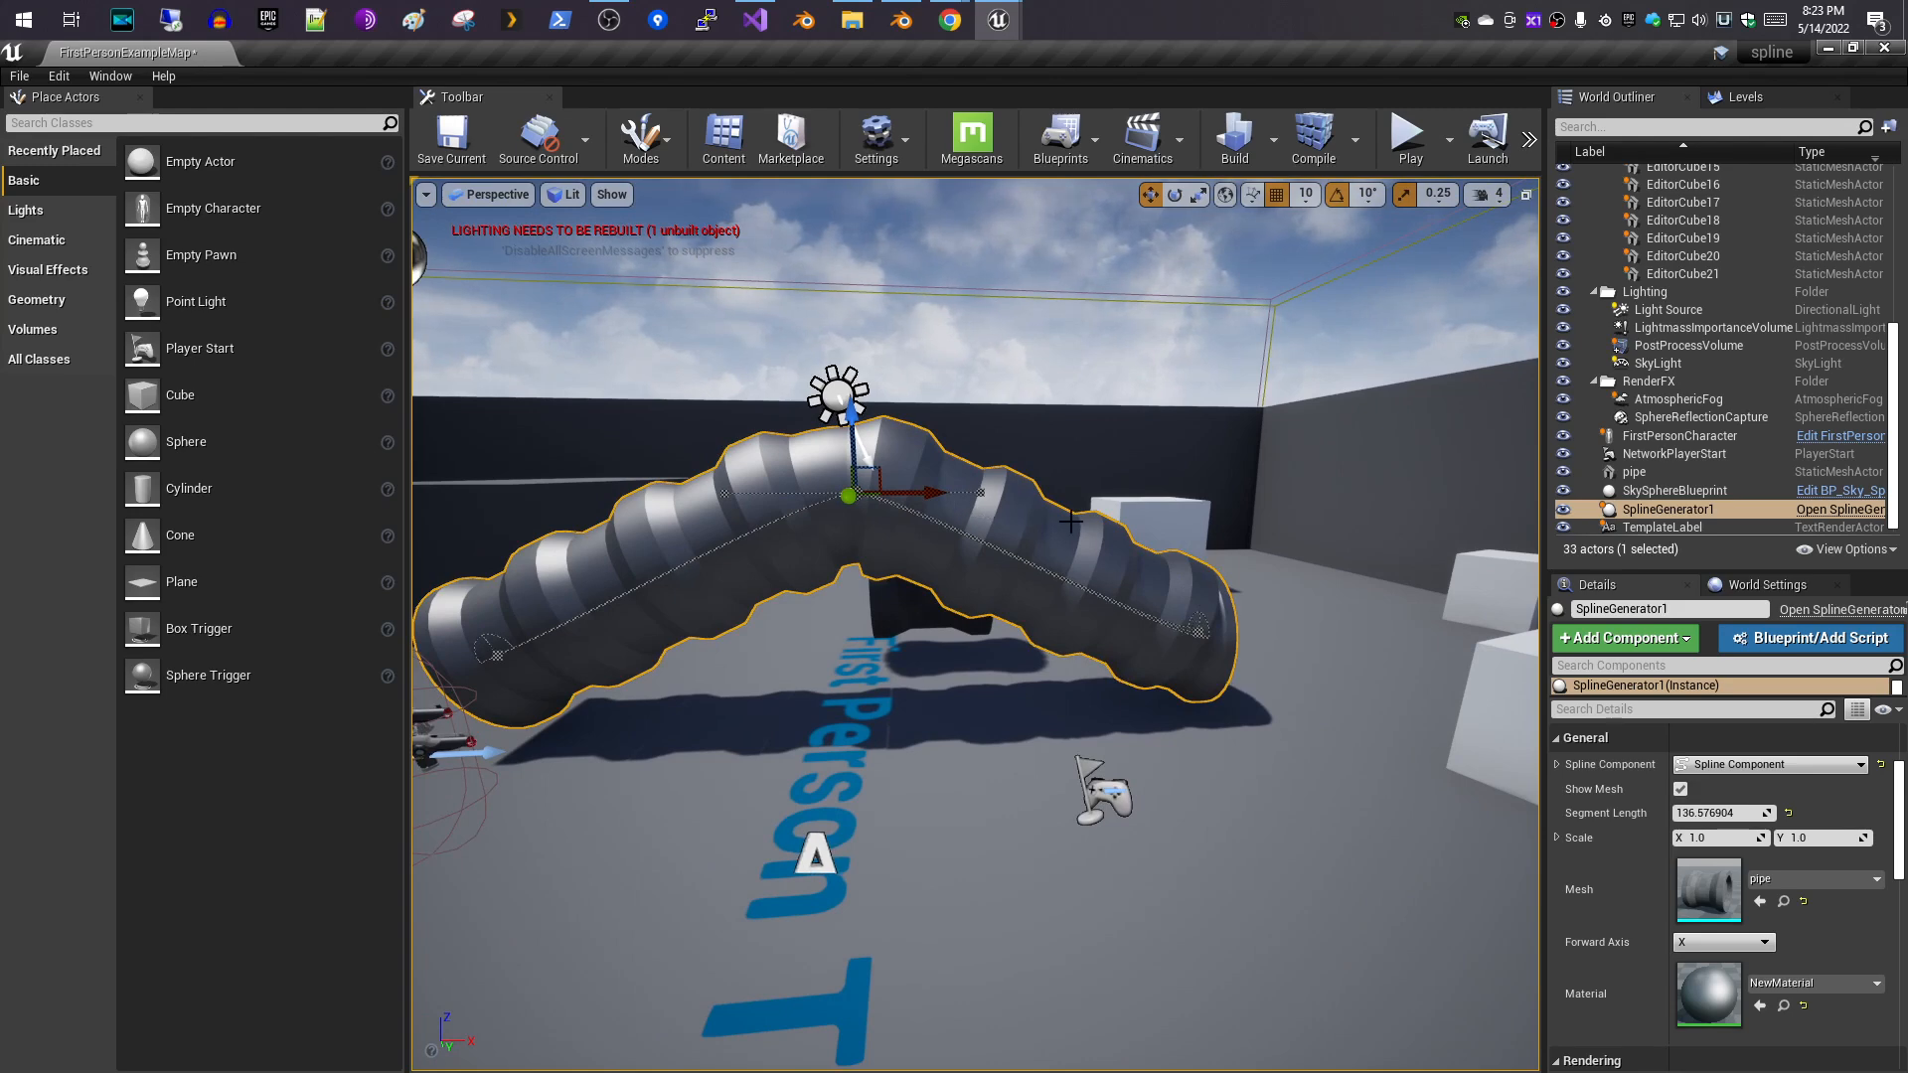
- Duplicate the spline's end point farthest from the player camera and move the copy outward along X
right_drag(1166, 577, 1268, 744)
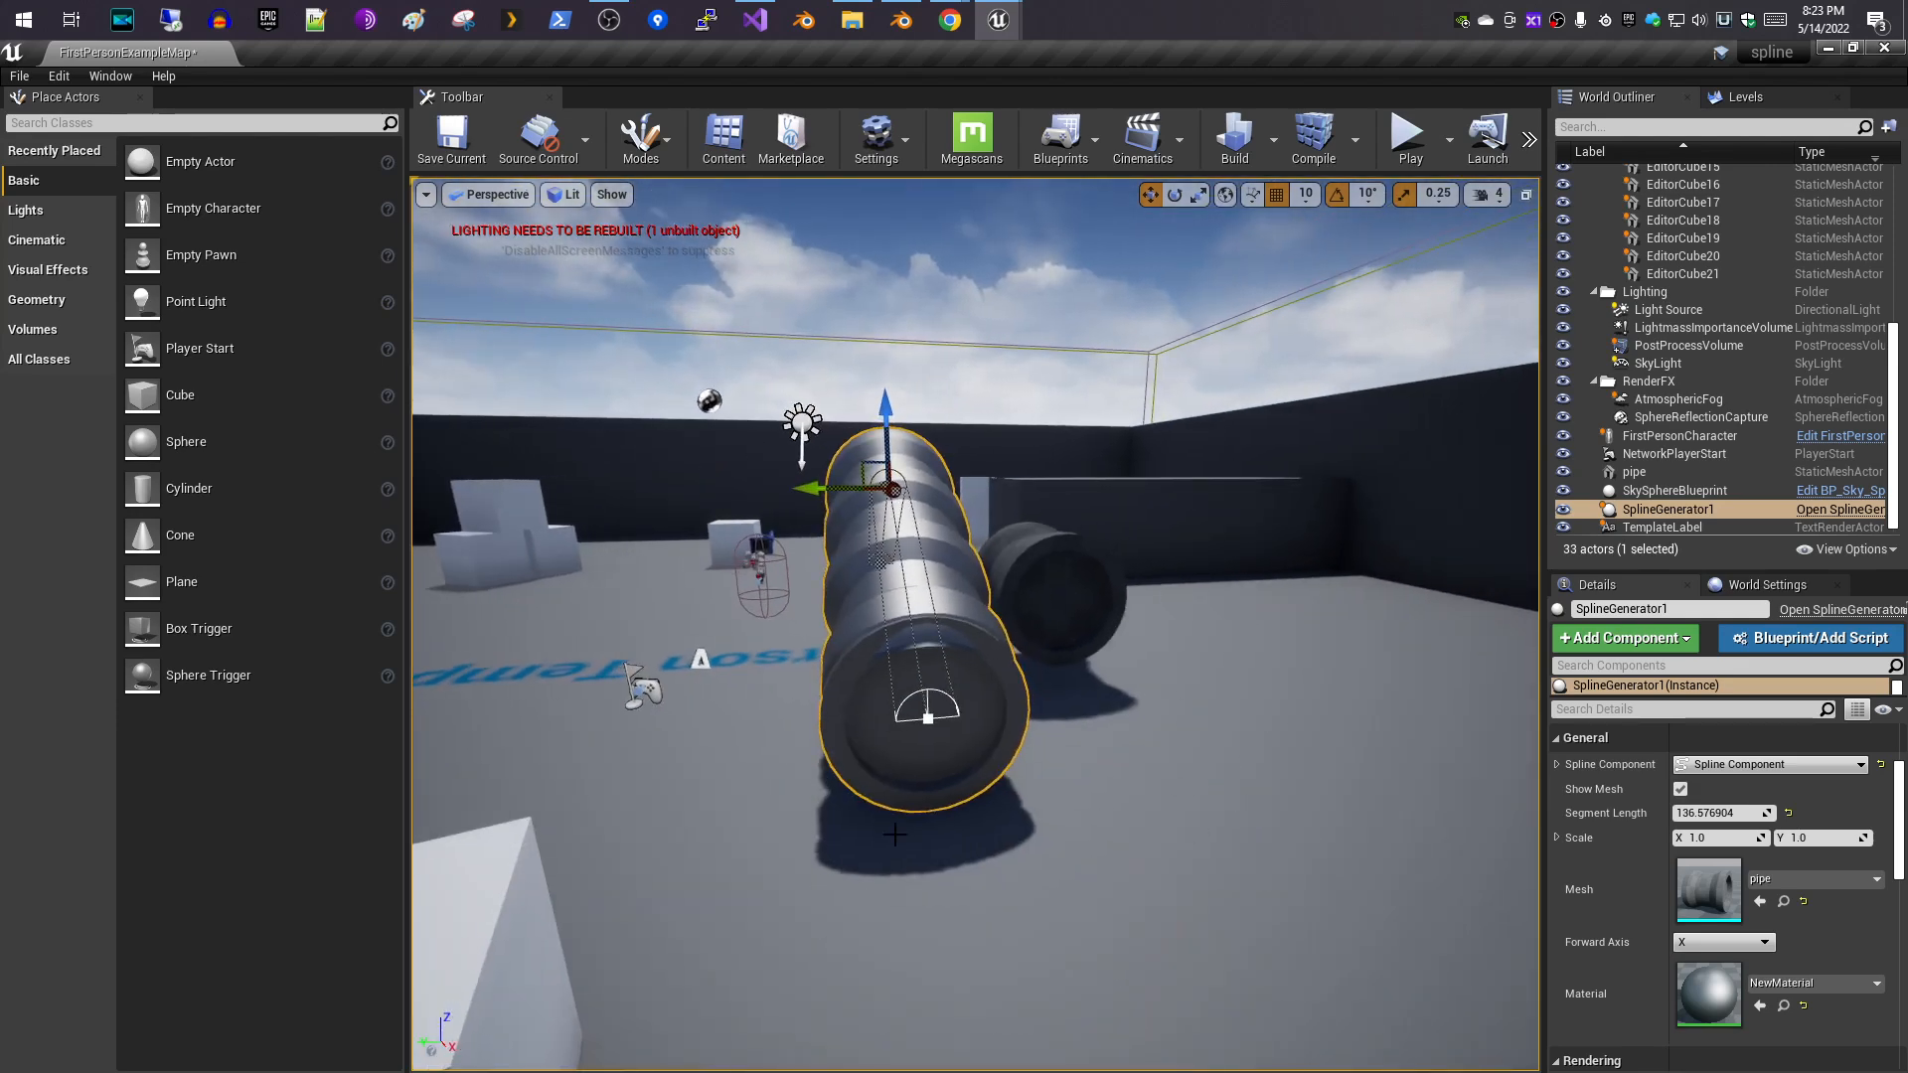
click(931, 716)
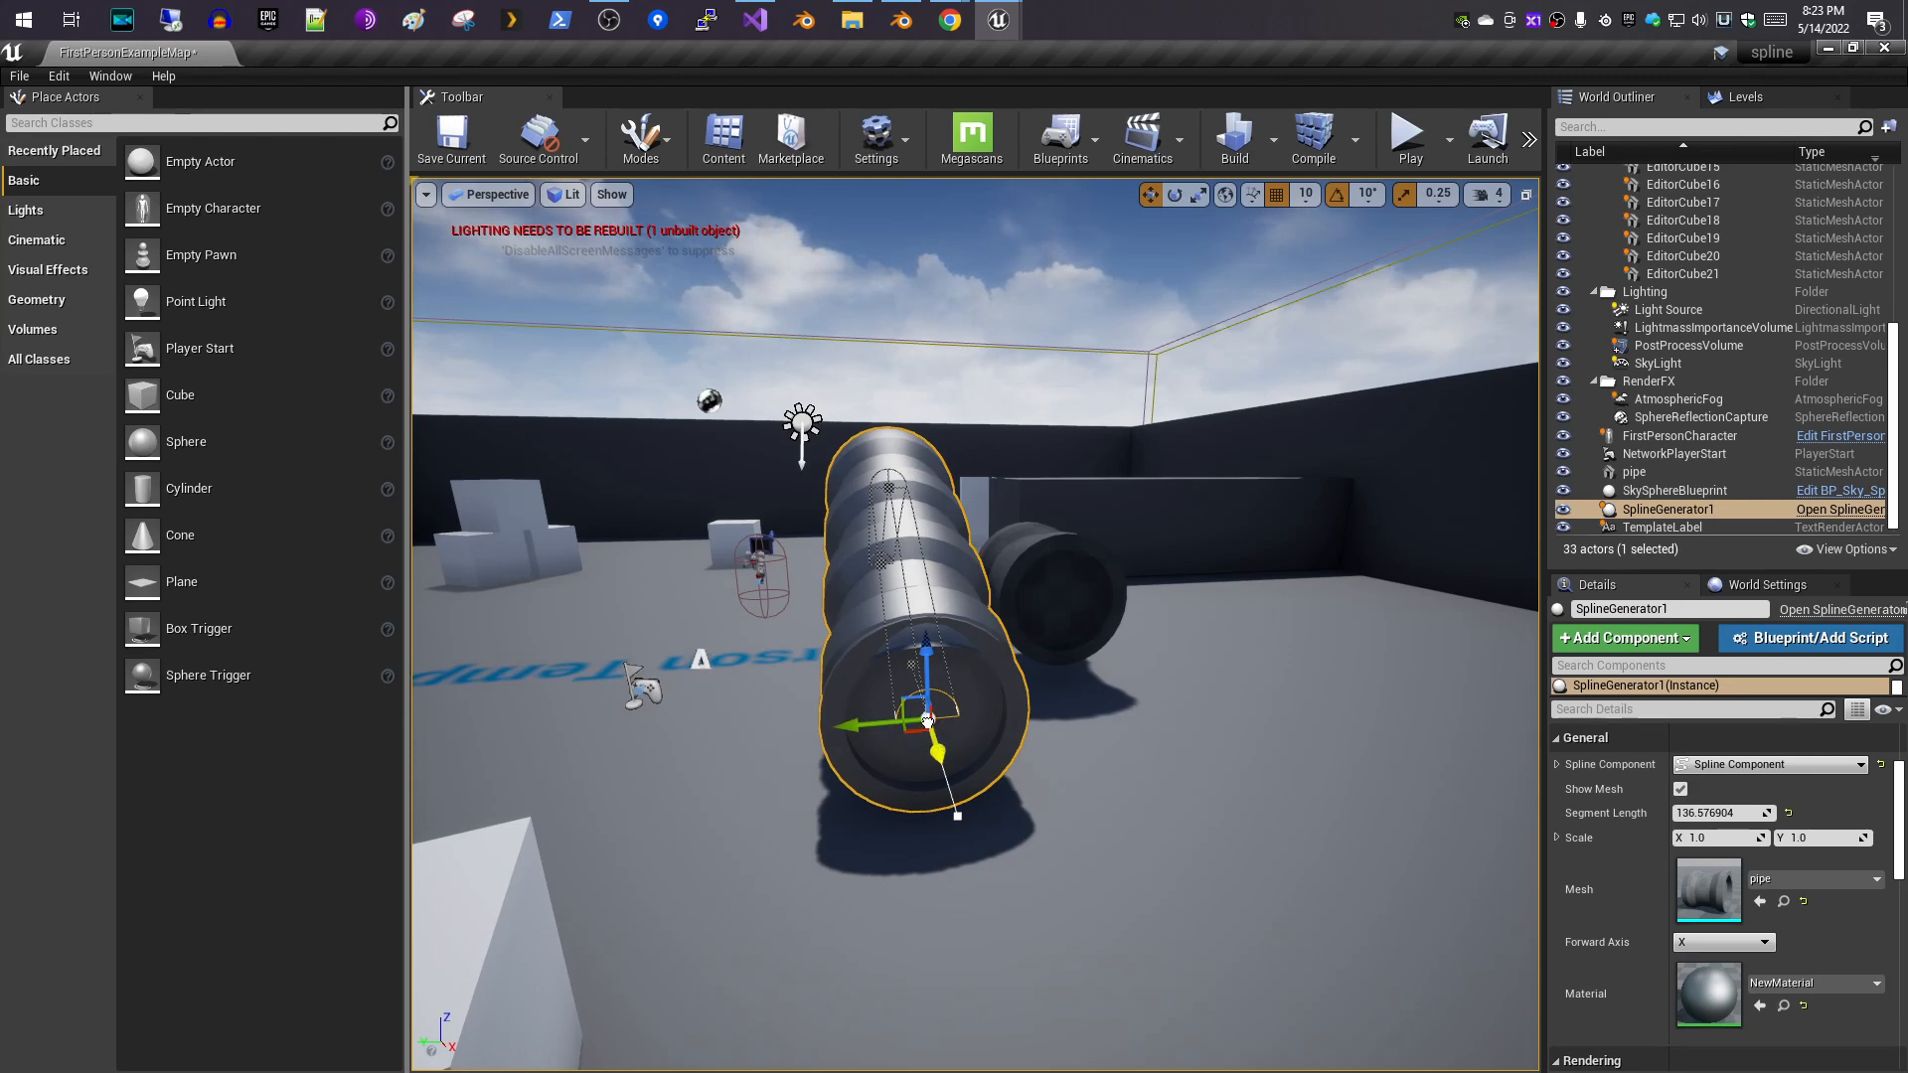
right_click(927, 719)
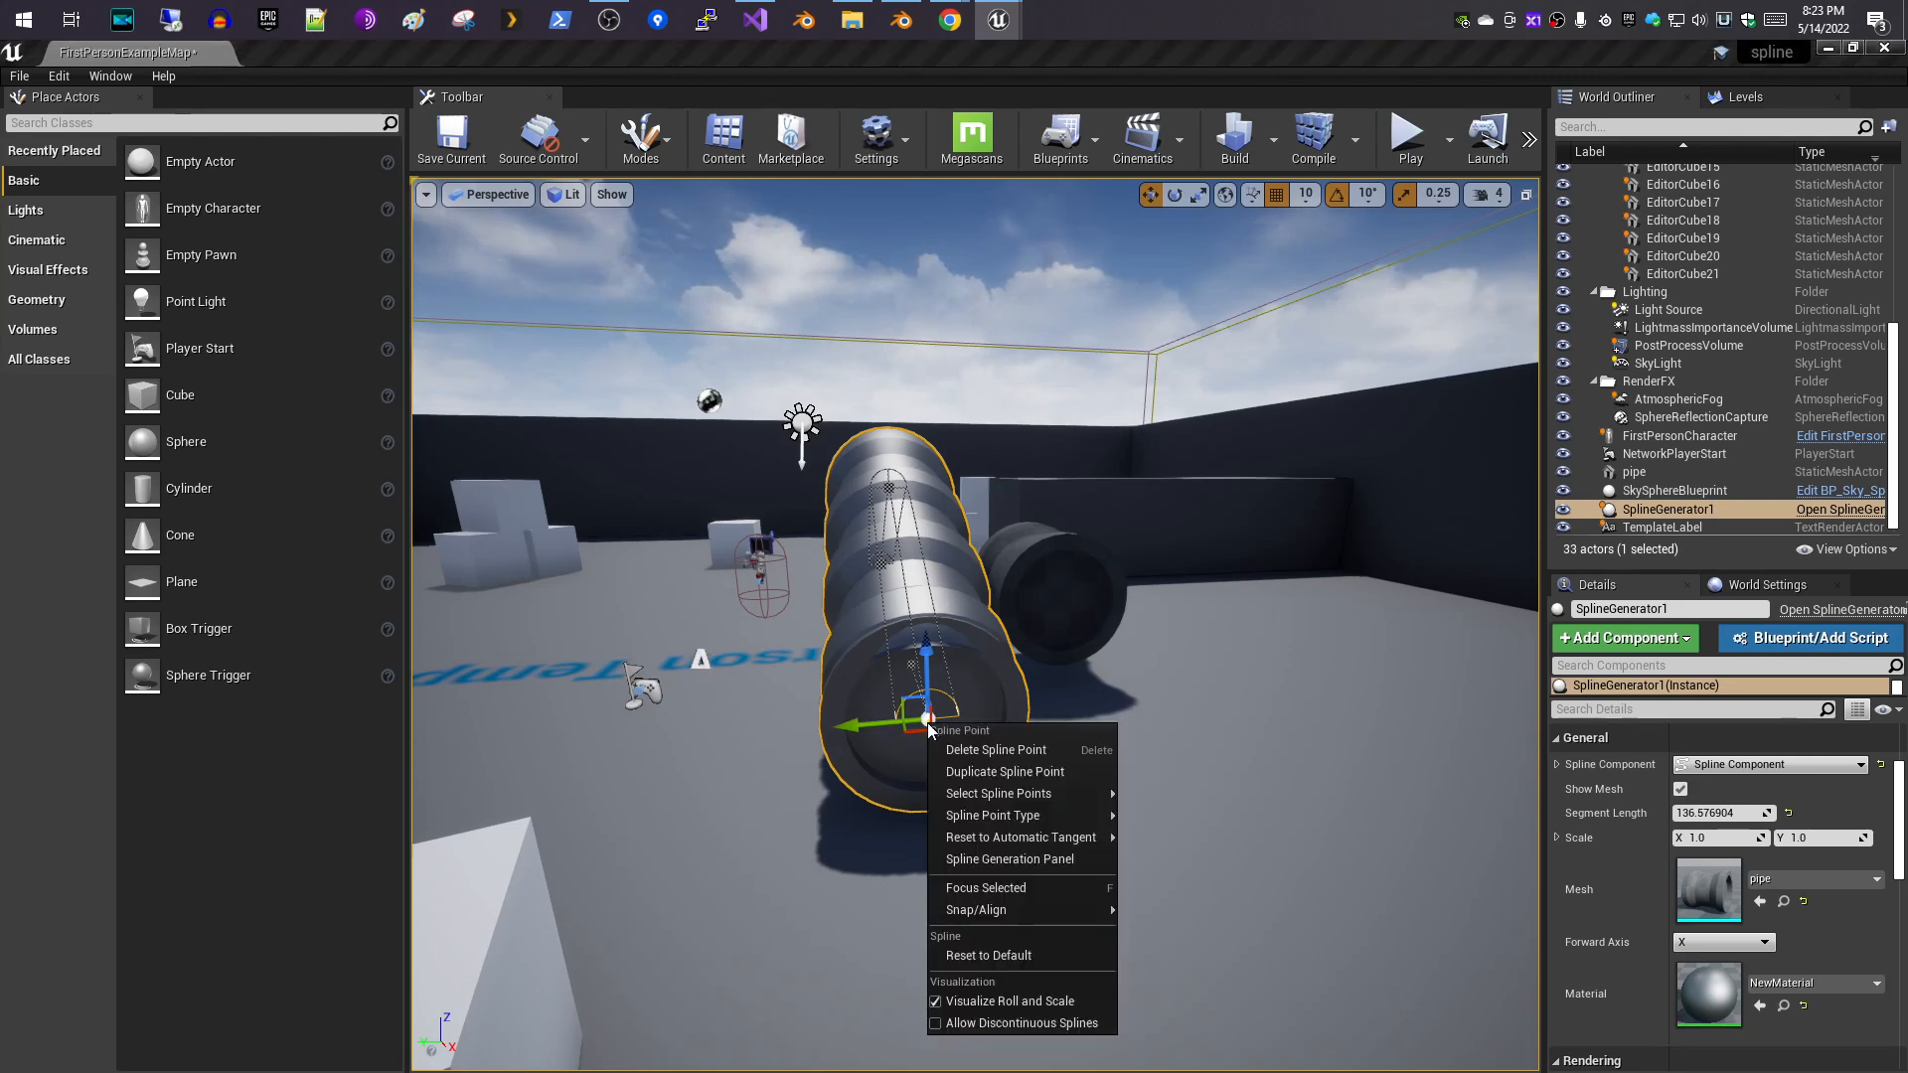
click(951, 774)
drag(949, 769, 995, 956)
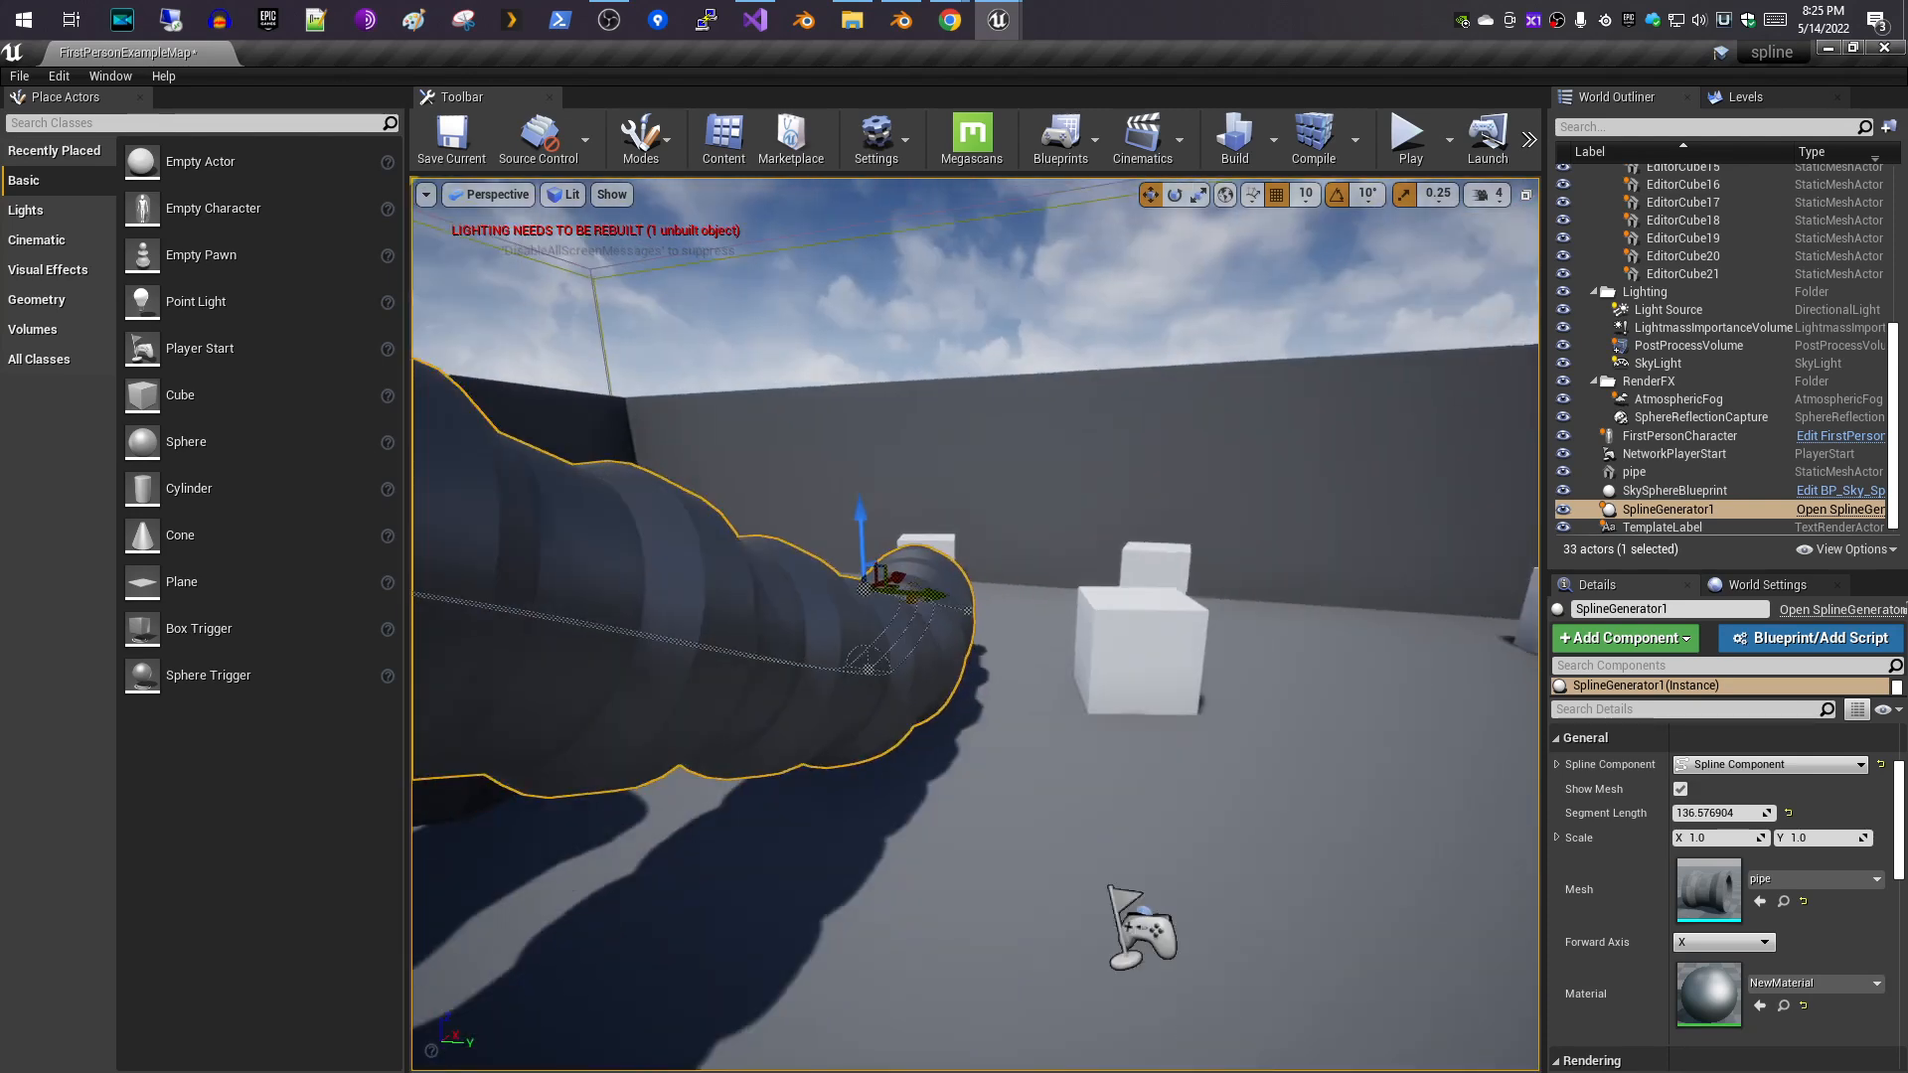
- Raise the tangent handle of the spline's start point along Z to level the pipe's opening, and deselect the spline
drag(1530, 954, 1421, 1041)
right_drag(1306, 842, 1238, 864)
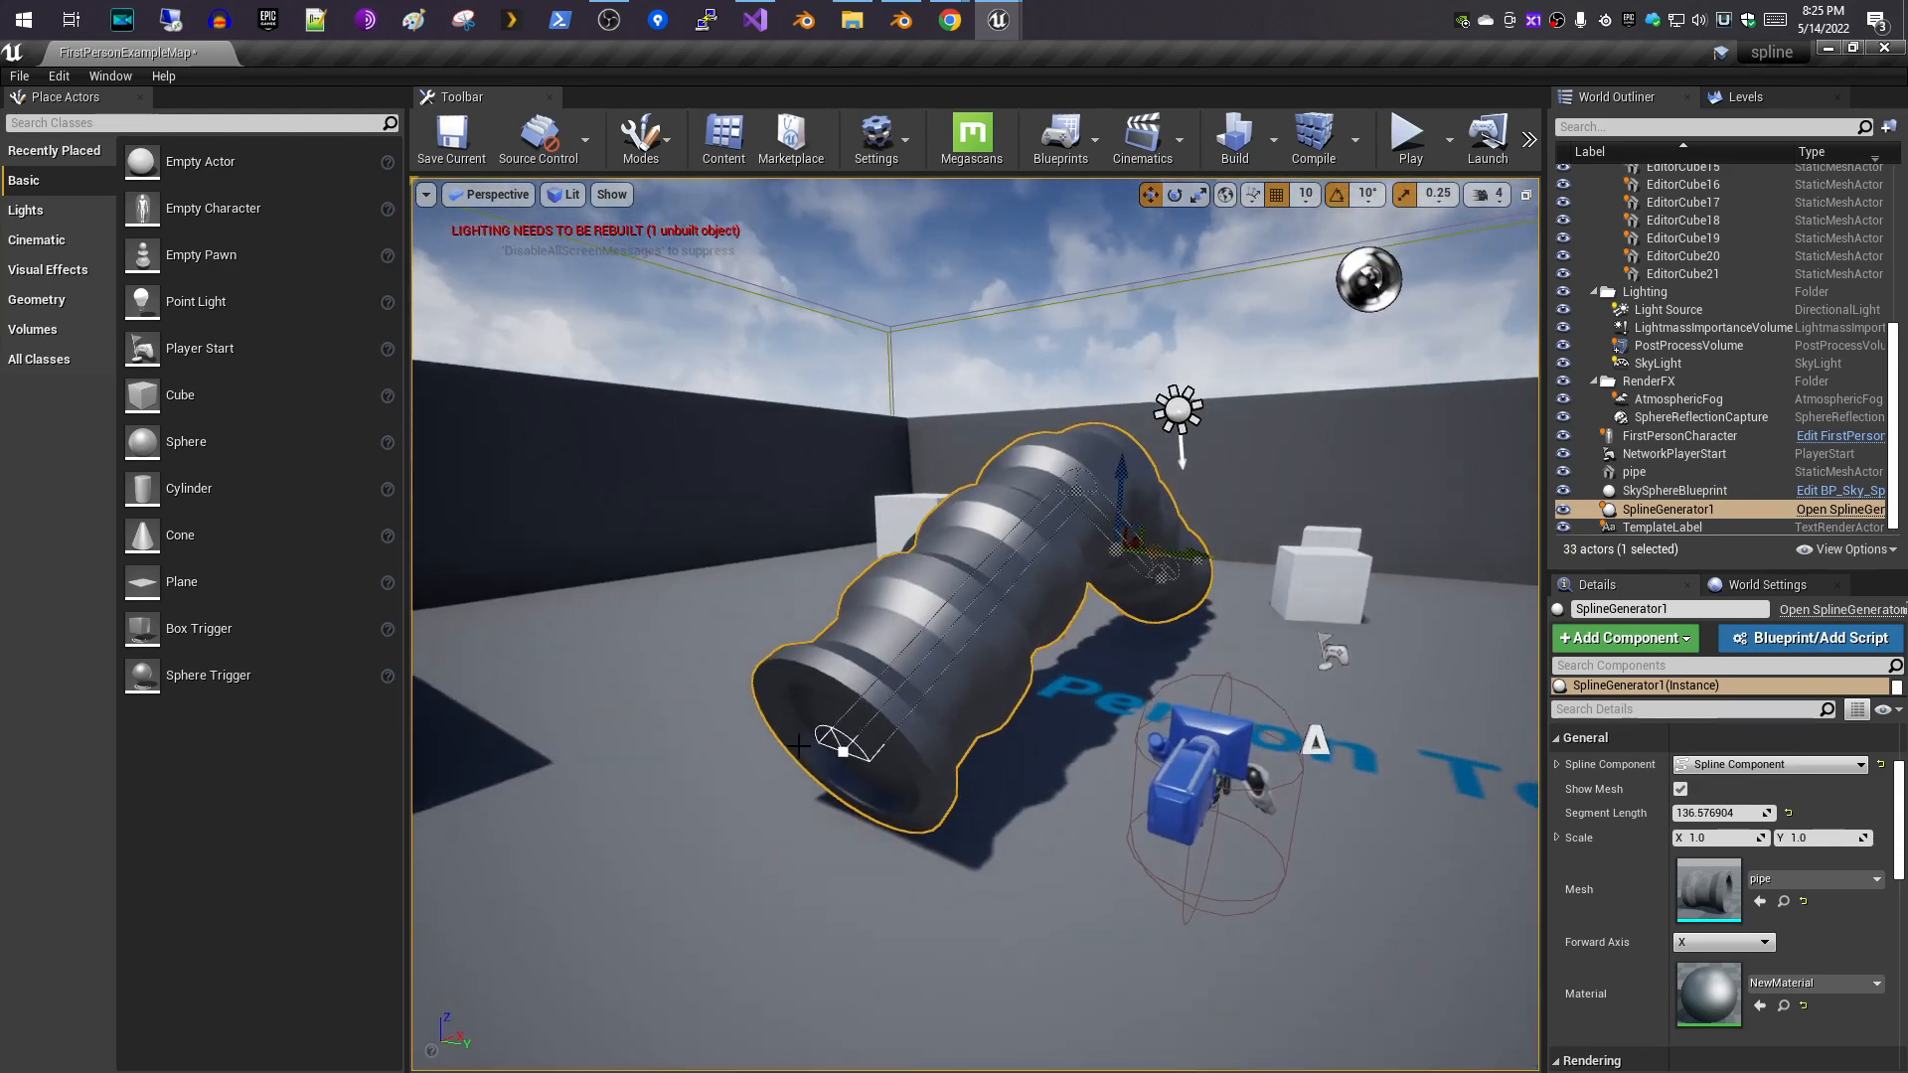
click(842, 751)
drag(815, 814, 771, 857)
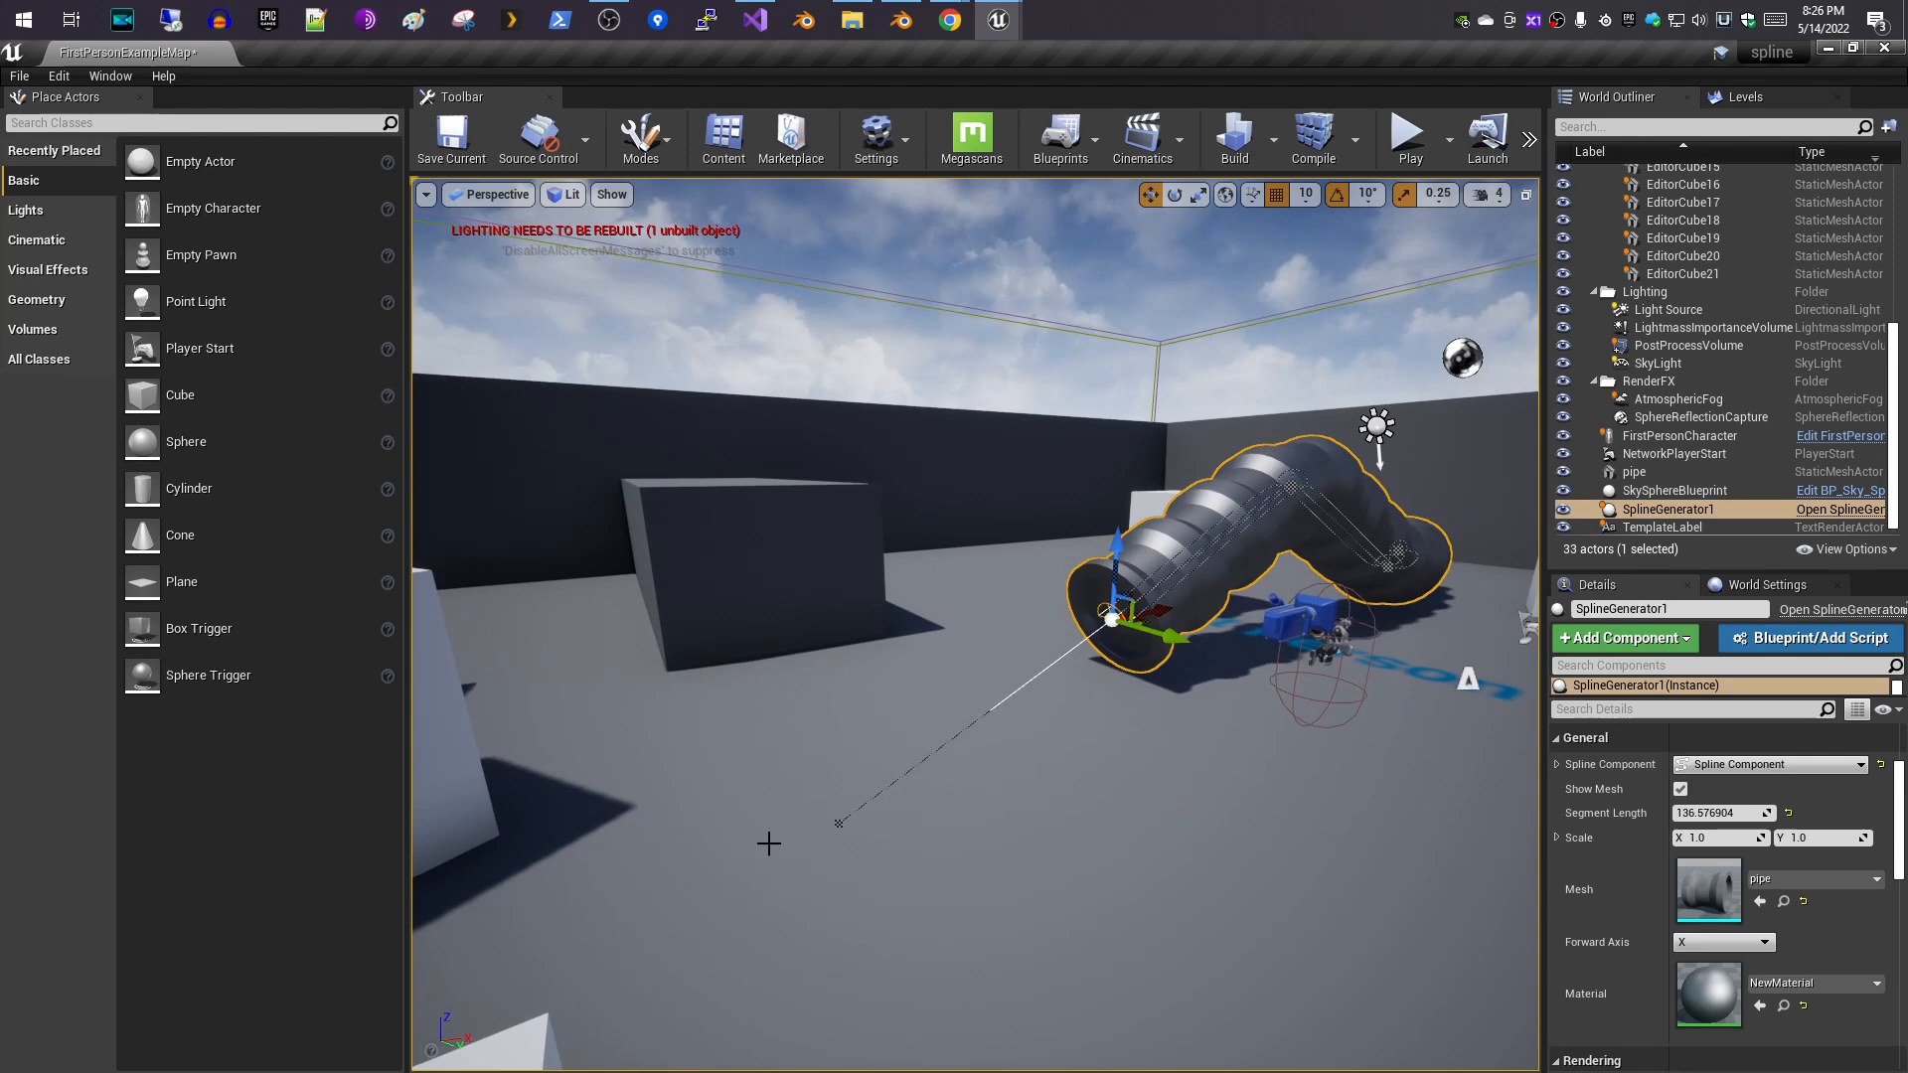
click(840, 827)
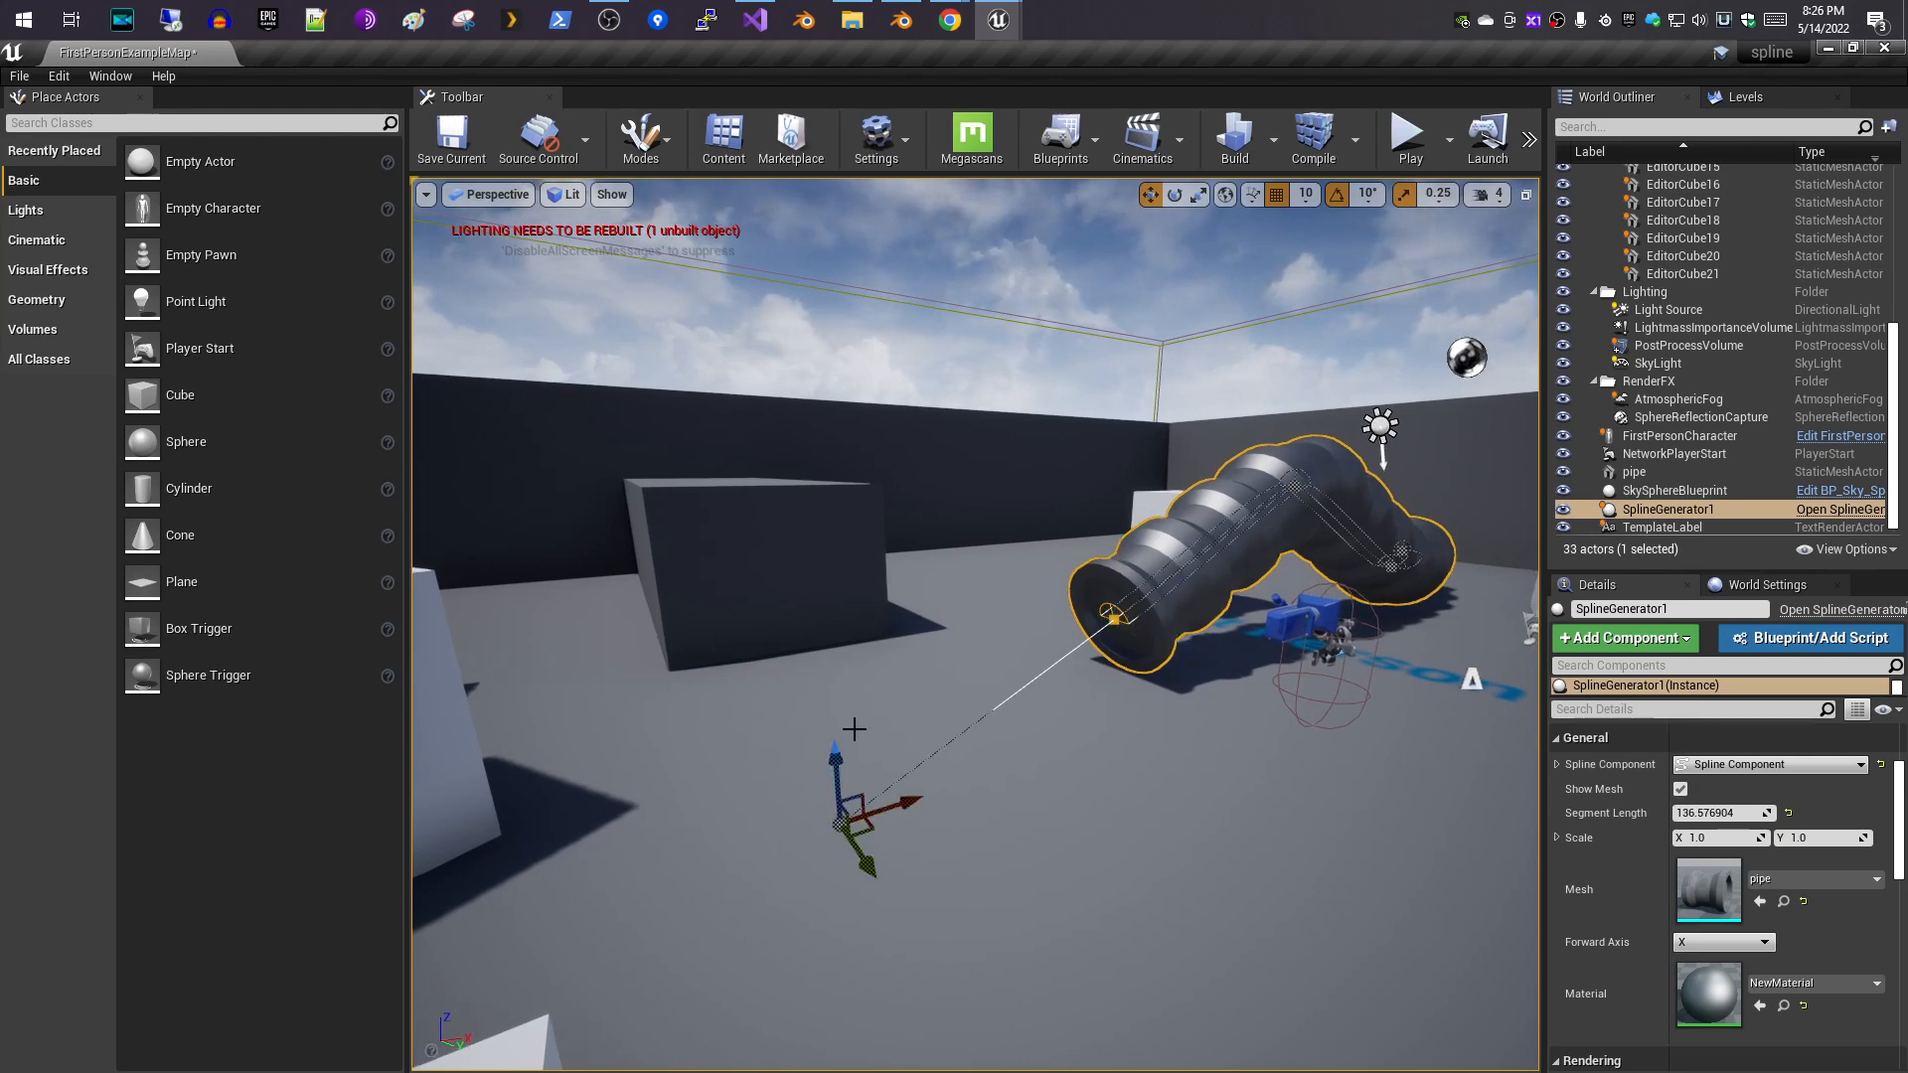
drag(841, 753, 904, 457)
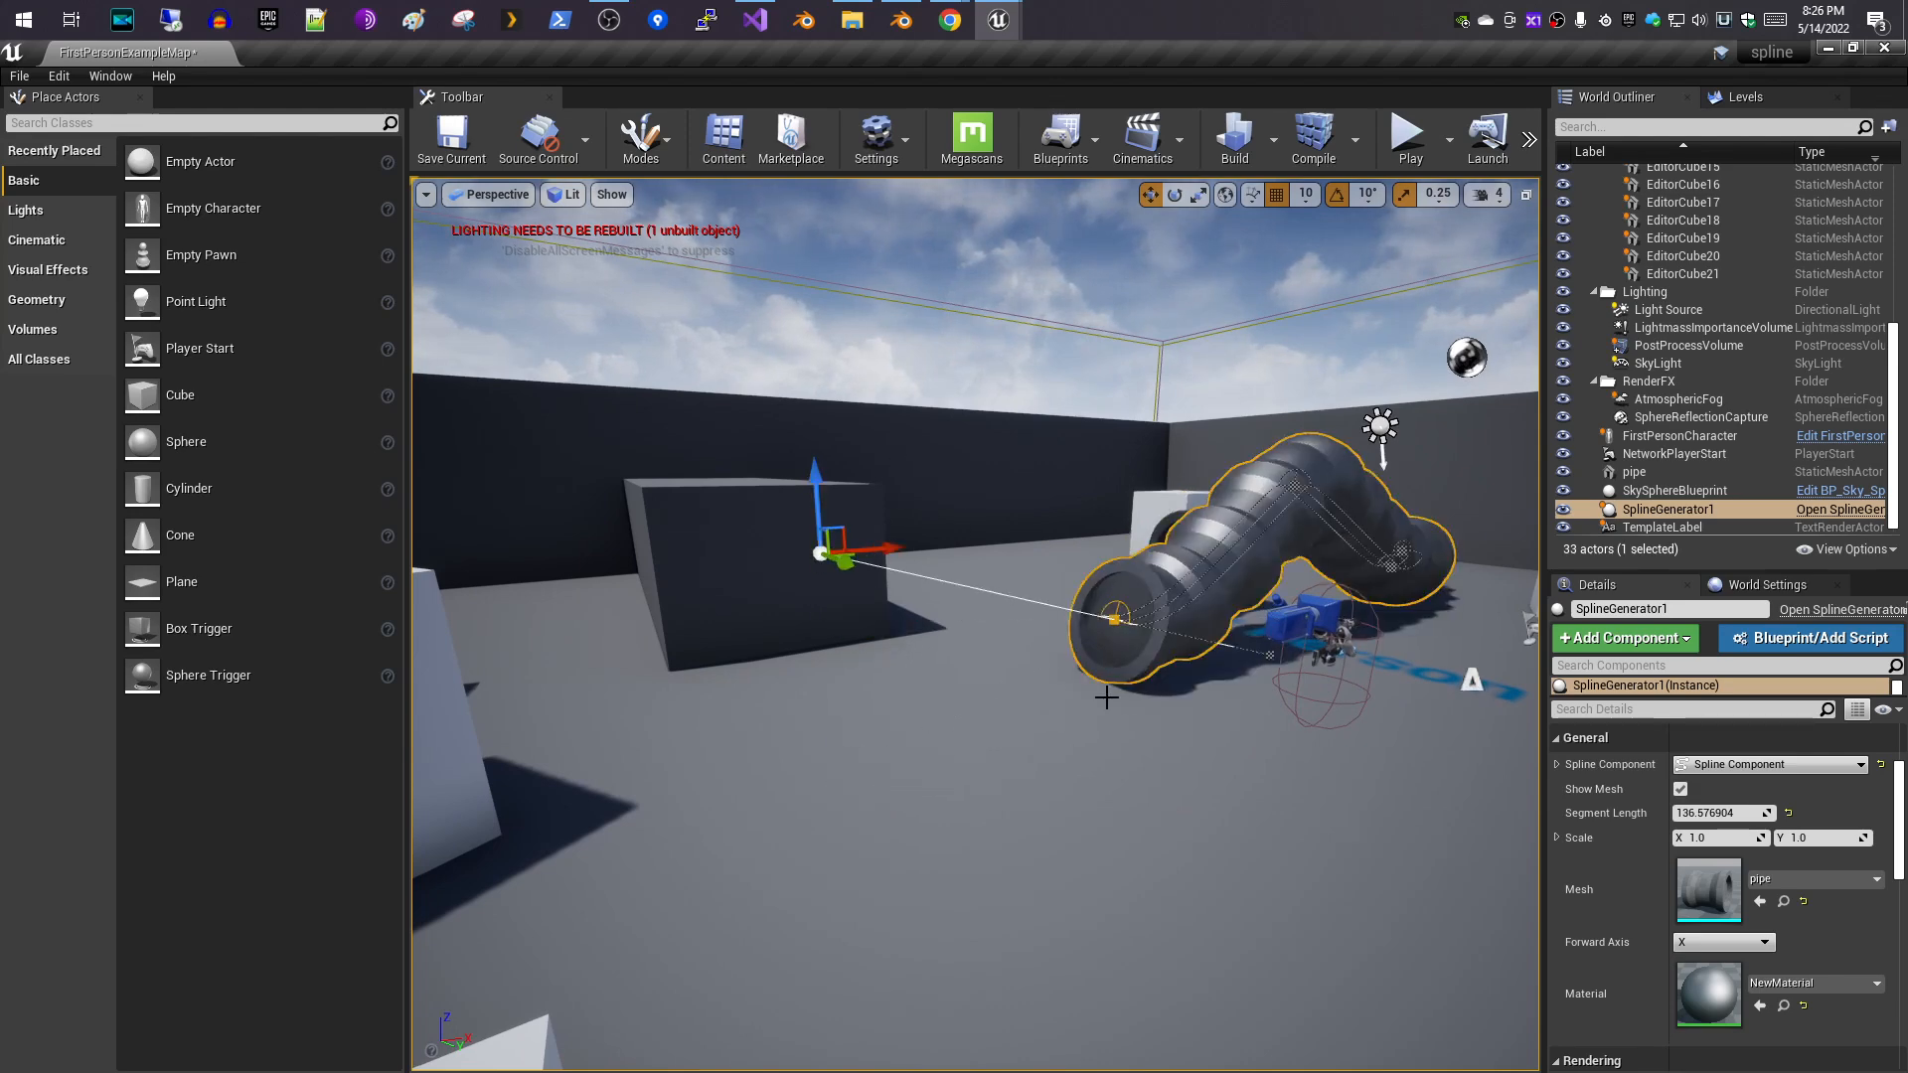
click(1164, 744)
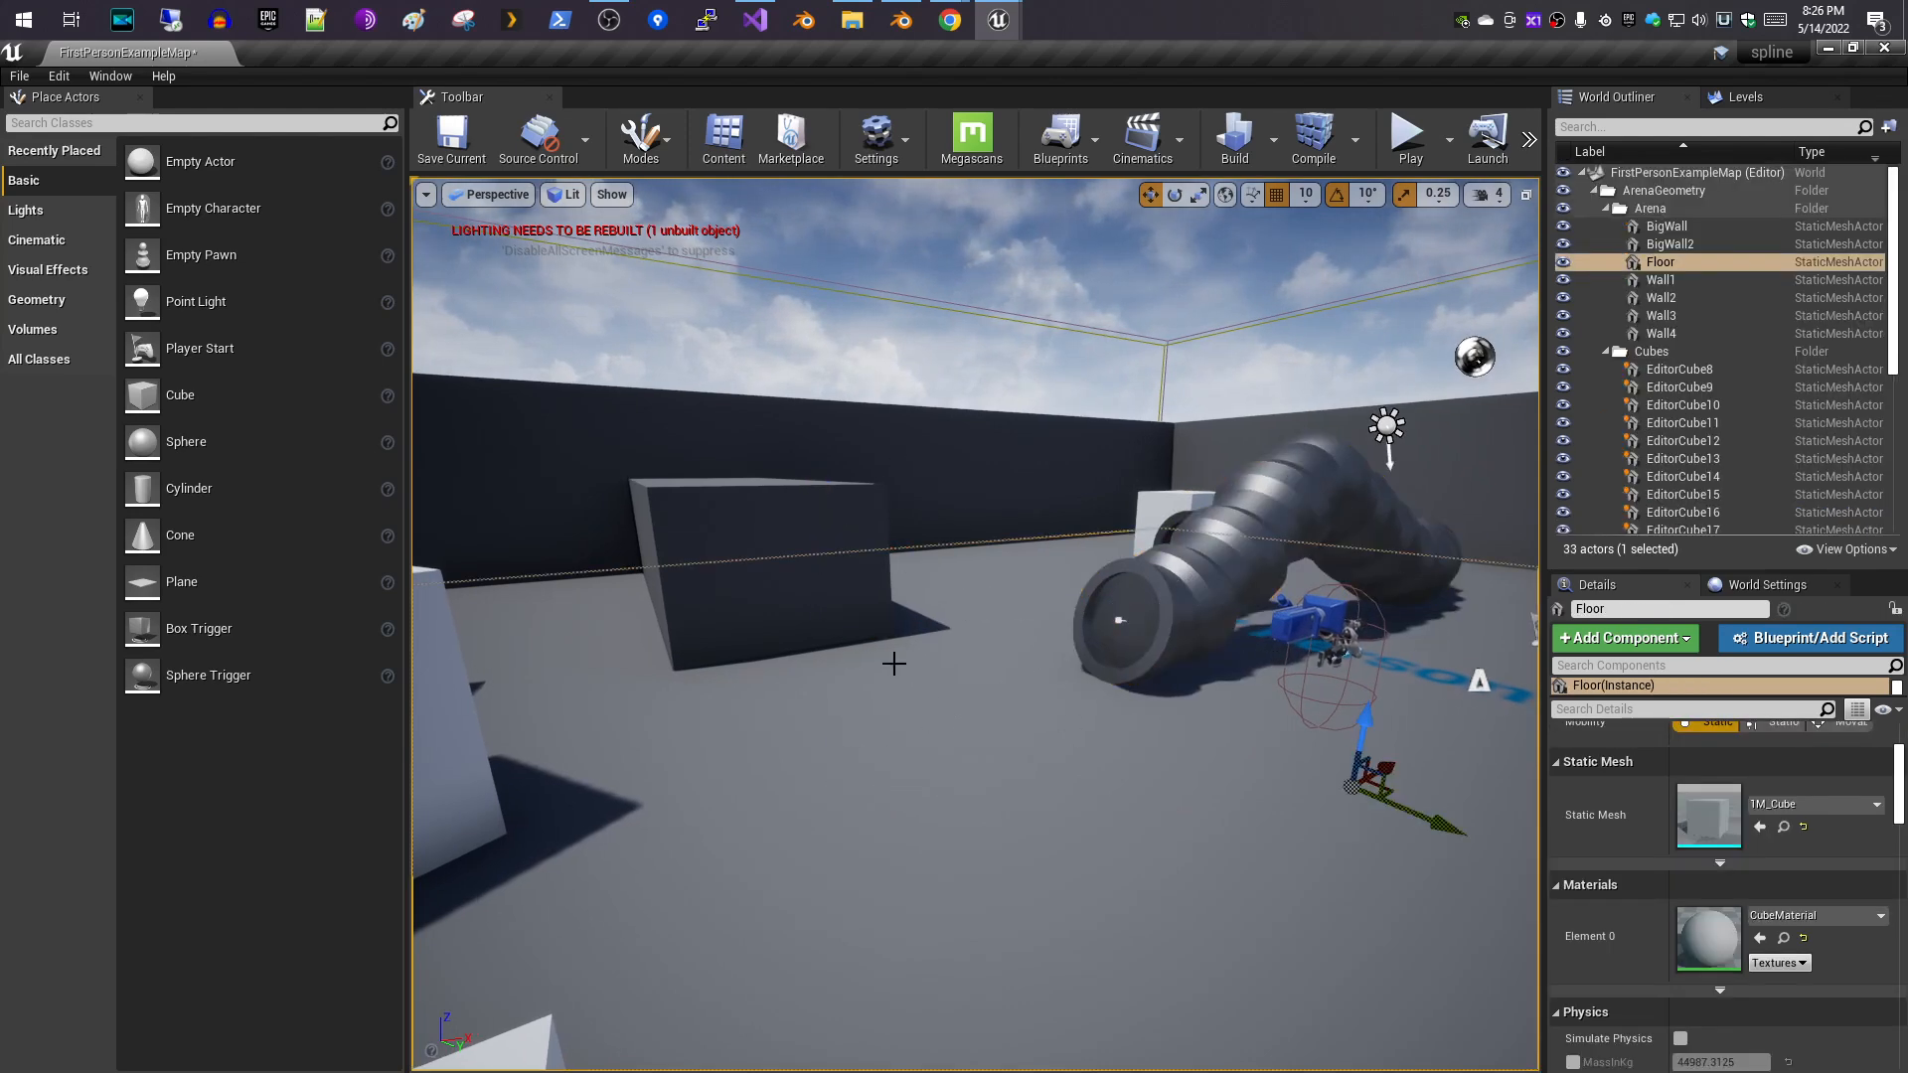
- Inspect the curved pipe up close and save the current level, FirstPersonExampleMap
right_drag(881, 682, 1093, 686)
key(w)
right_drag(854, 308, 654, 298)
key(s)
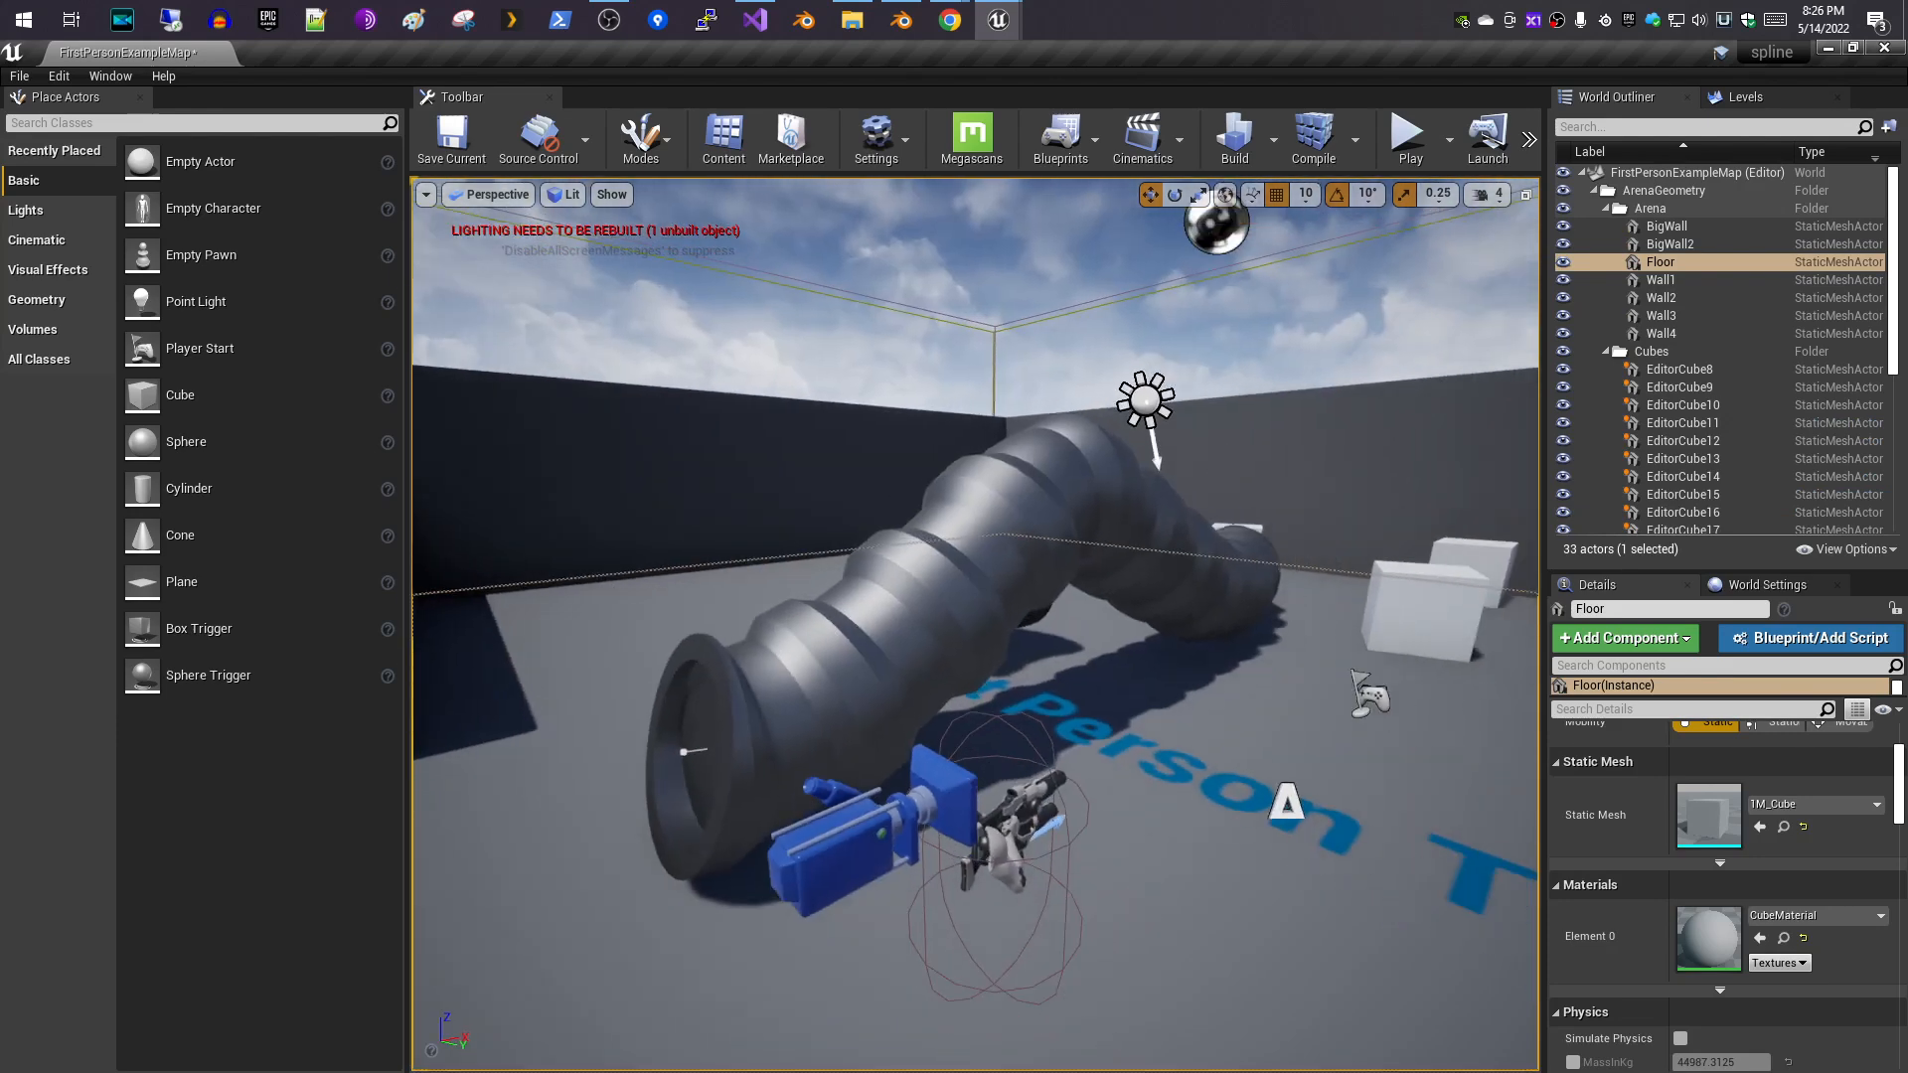
click(446, 149)
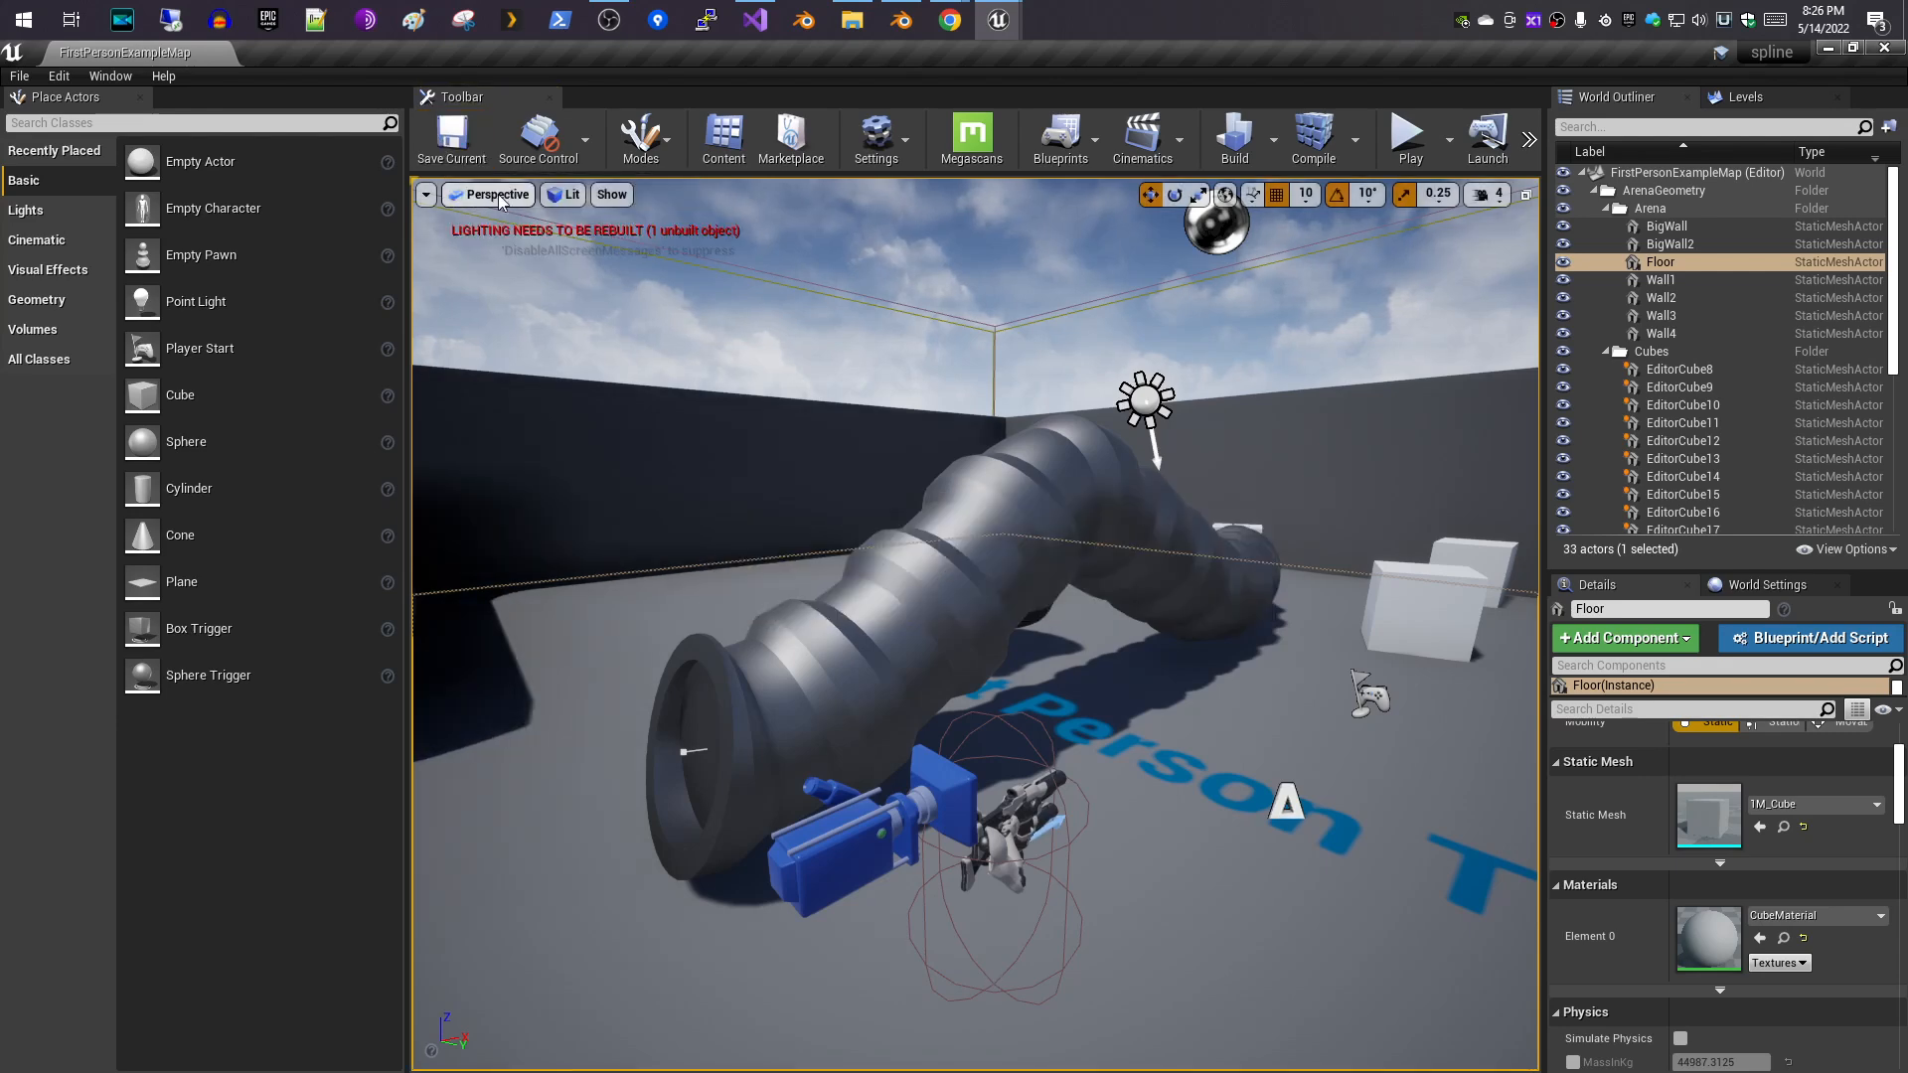